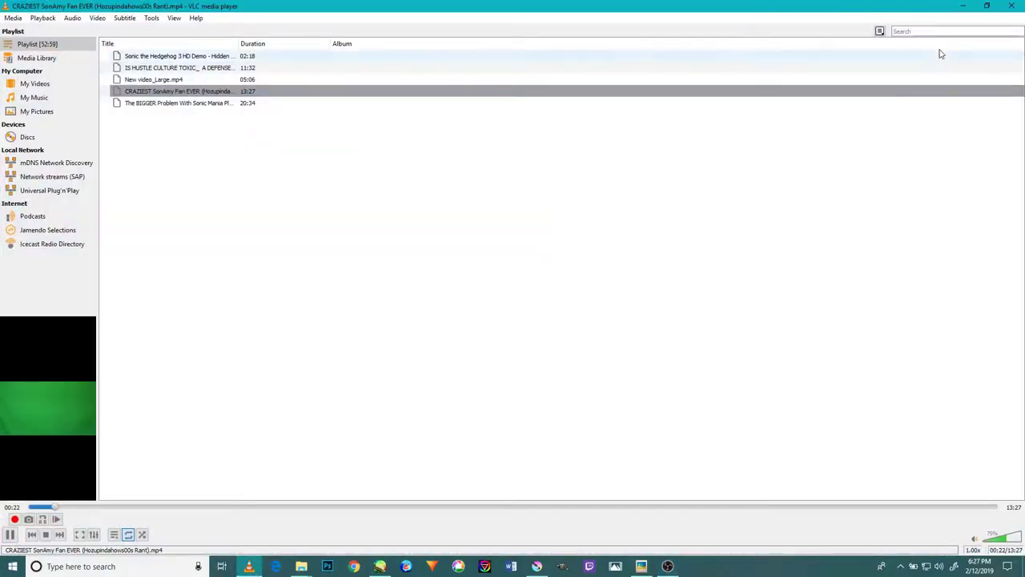
# - Minimize the media player and OBS windows and bring the Krita drawing back on screen
pyautogui.click(962, 6)
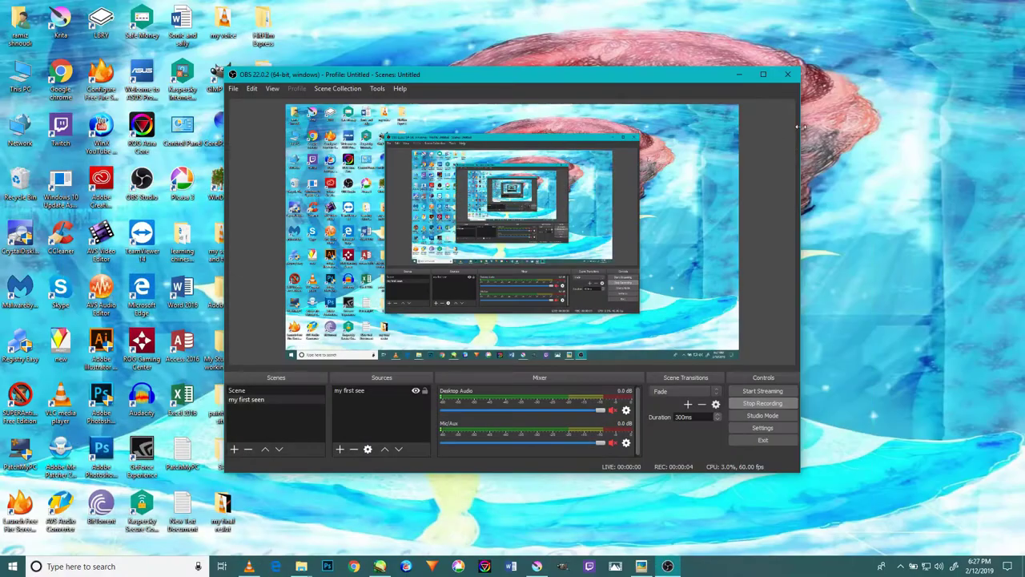
pyautogui.click(739, 74)
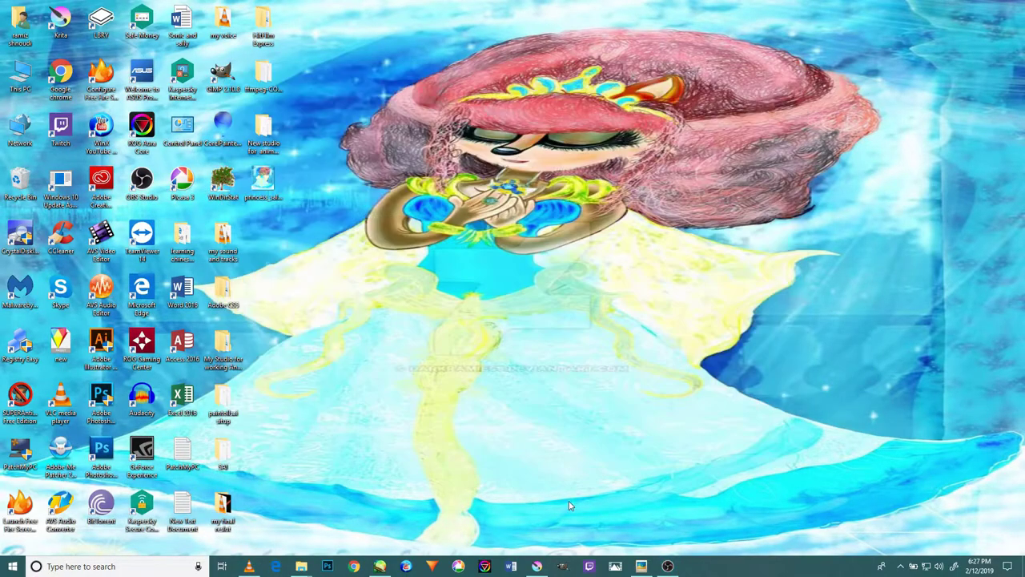
pyautogui.click(537, 566)
# - Zoom and pan the hedgehog sketch, ending around 283% on the raised left hand
pyautogui.keyDown('ctrl'); pyautogui.scroll(1, 704, 196); pyautogui.keyUp('ctrl')
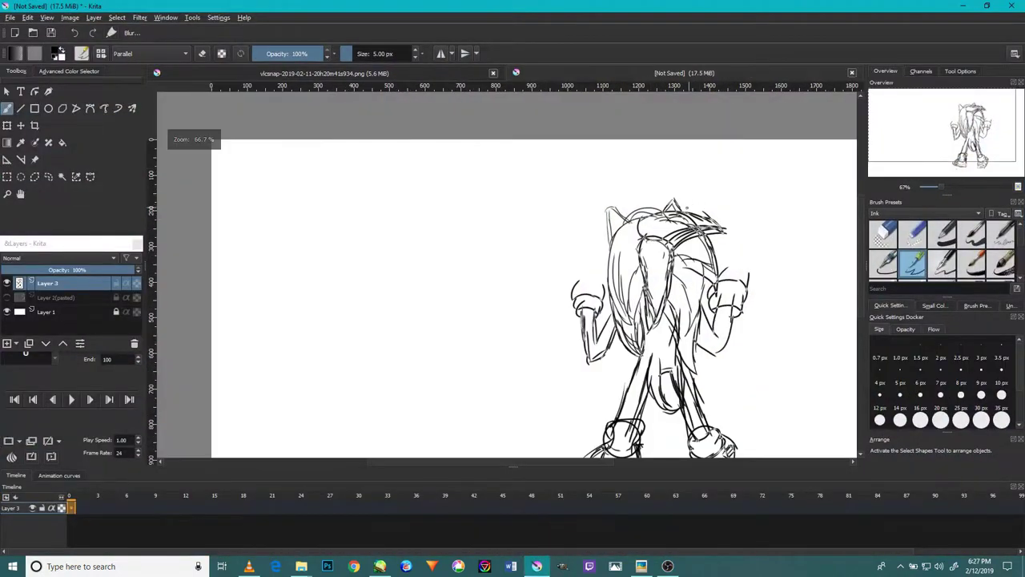
pyautogui.keyDown('ctrl'); pyautogui.scroll(1, 697, 200); pyautogui.keyUp('ctrl')
pyautogui.keyDown('ctrl'); pyautogui.scroll(-3, 598, 291); pyautogui.keyUp('ctrl')
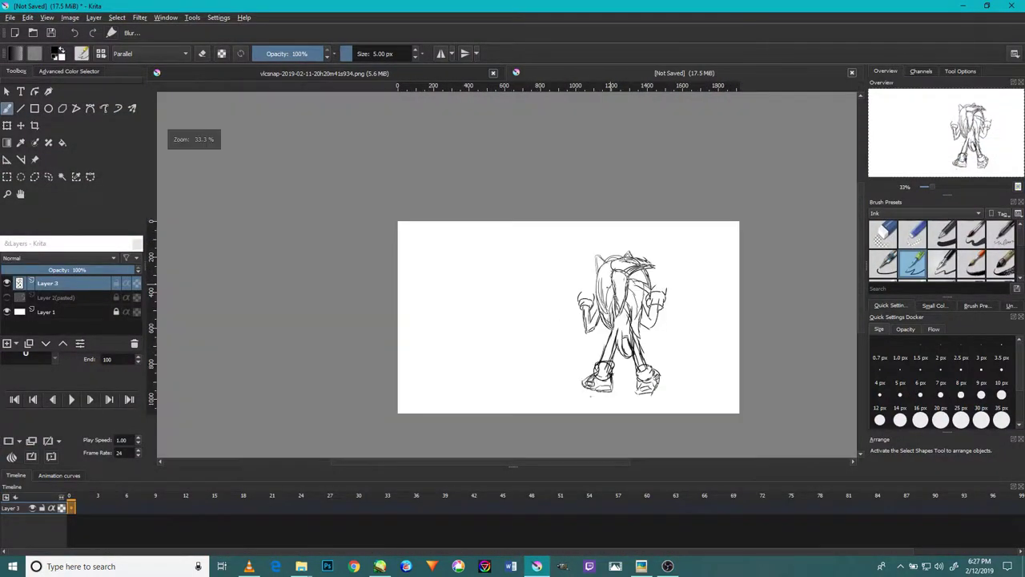
pyautogui.keyDown('ctrl'); pyautogui.scroll(2, 602, 320); pyautogui.keyUp('ctrl')
pyautogui.moveTo(609, 321); pyautogui.dragTo(581, 290)
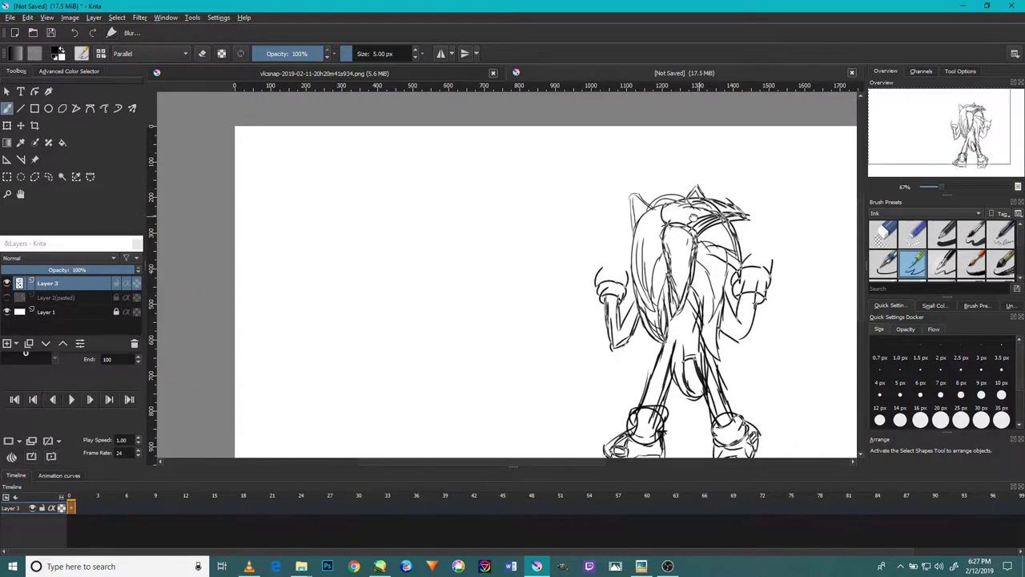
pyautogui.keyDown('ctrl'); pyautogui.scroll(-2, 592, 430); pyautogui.keyUp('ctrl')
pyautogui.keyDown('ctrl'); pyautogui.scroll(3, 556, 248); pyautogui.keyUp('ctrl')
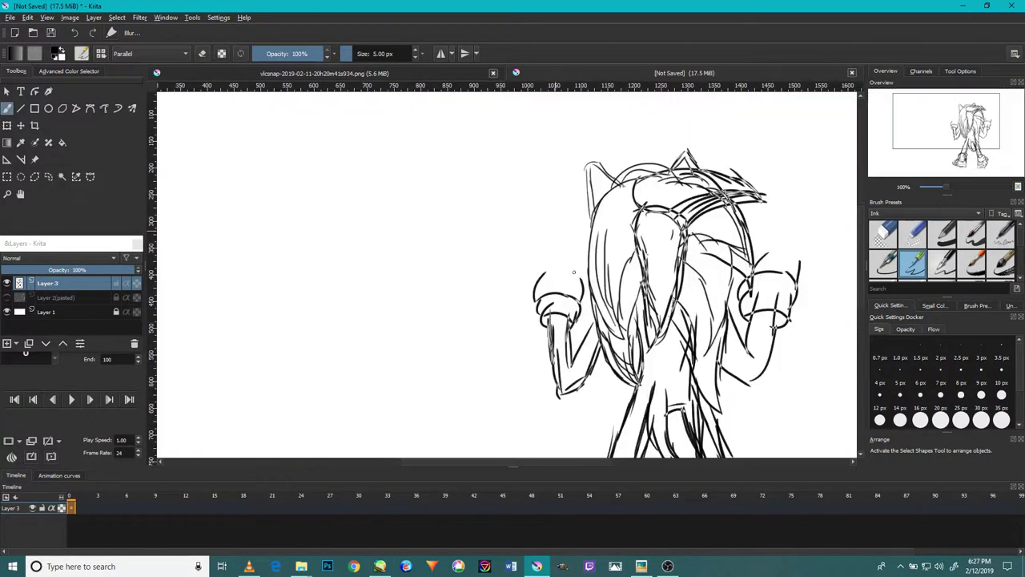
pyautogui.keyDown('ctrl'); pyautogui.scroll(1, 553, 272); pyautogui.keyUp('ctrl')
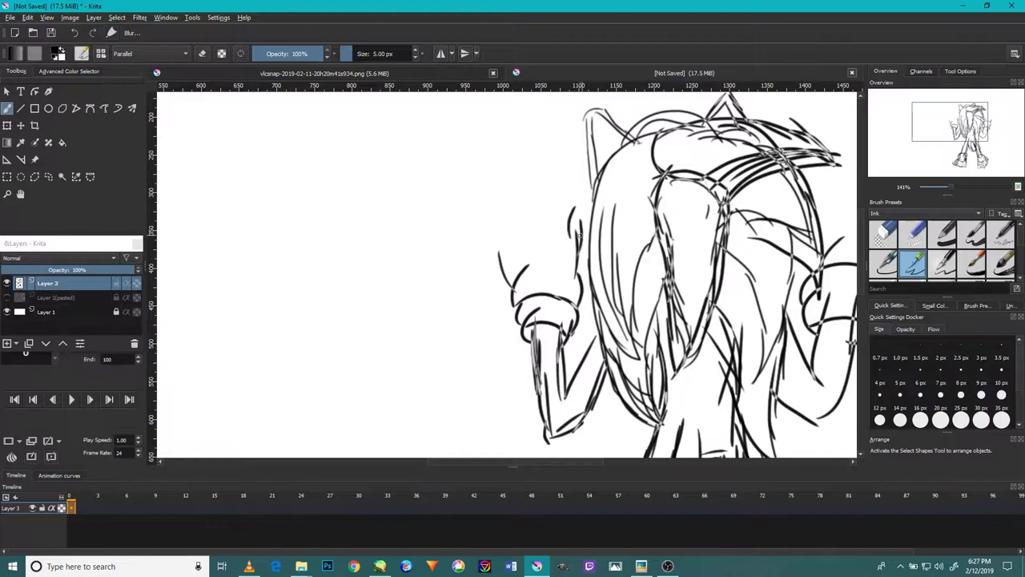
pyautogui.keyDown('ctrl'); pyautogui.scroll(-1, 578, 235); pyautogui.keyUp('ctrl')
pyautogui.keyDown('ctrl'); pyautogui.scroll(-2, 578, 236); pyautogui.keyUp('ctrl')
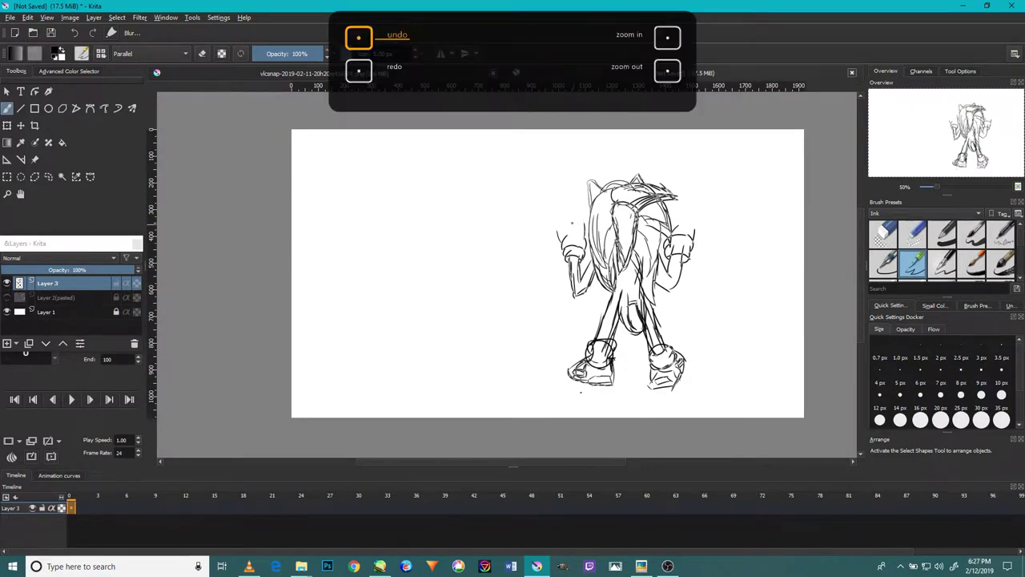
pyautogui.keyDown('ctrl'); pyautogui.scroll(4, 572, 223); pyautogui.keyUp('ctrl')
pyautogui.keyDown('ctrl'); pyautogui.scroll(1, 566, 230); pyautogui.keyUp('ctrl')
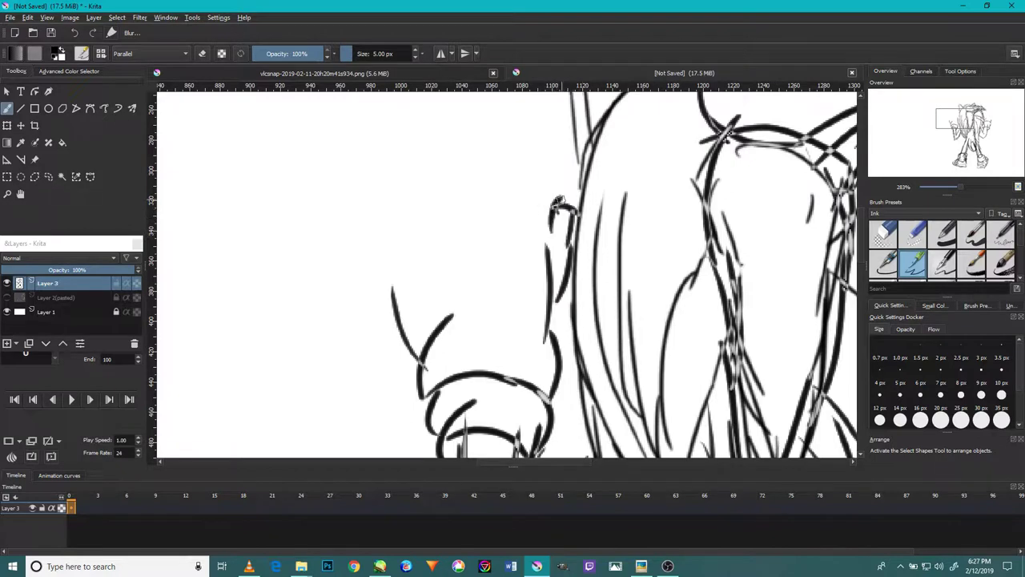
pyautogui.keyDown('ctrl'); pyautogui.scroll(-3, 548, 227); pyautogui.keyUp('ctrl')
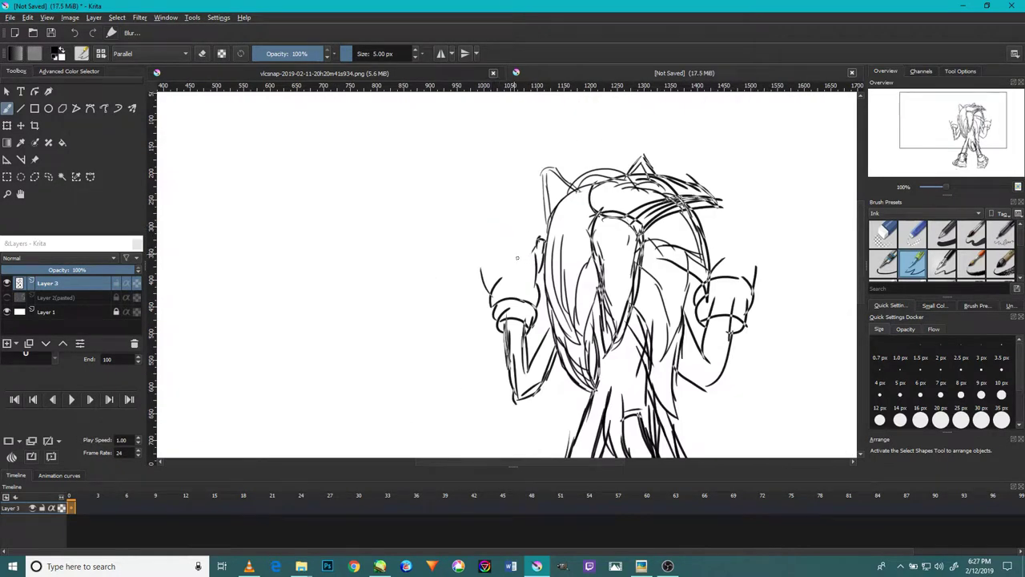
pyautogui.keyDown('ctrl'); pyautogui.scroll(2, 517, 257); pyautogui.keyUp('ctrl')
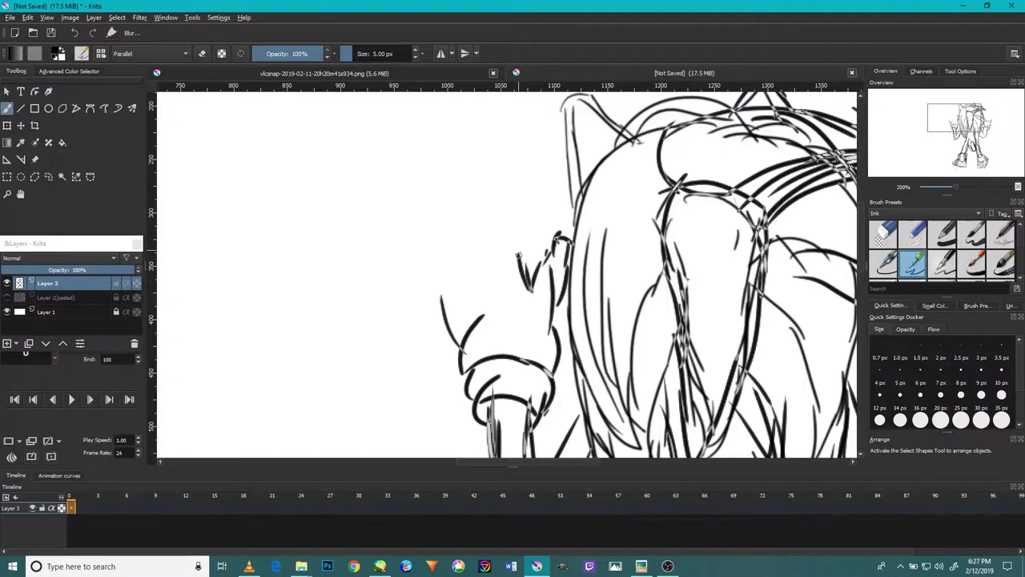
pyautogui.keyDown('ctrl'); pyautogui.scroll(-1, 518, 255); pyautogui.keyUp('ctrl')
pyautogui.keyDown('ctrl'); pyautogui.scroll(1, 485, 240); pyautogui.keyUp('ctrl')
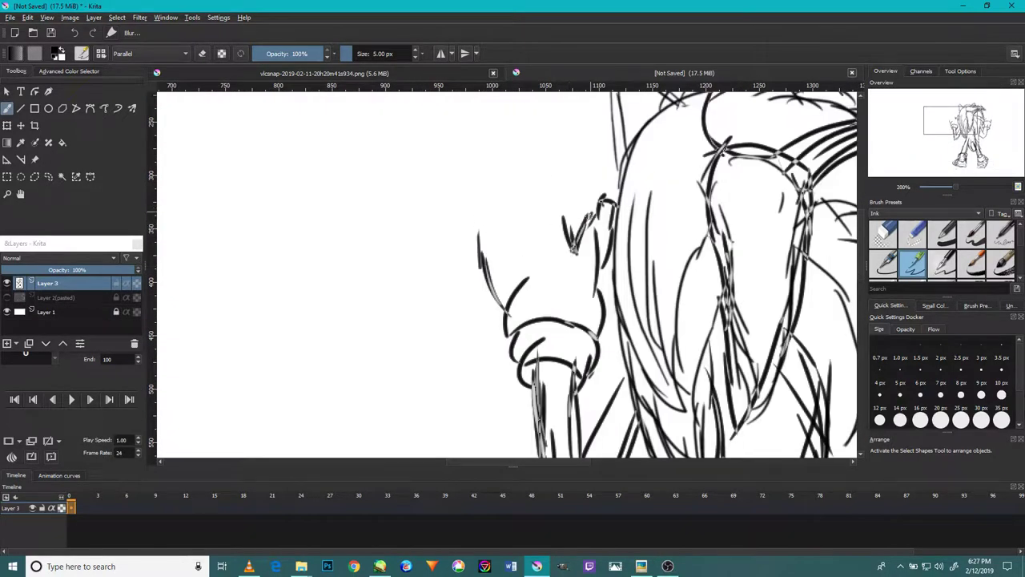
pyautogui.keyDown('ctrl'); pyautogui.scroll(-2, 577, 228); pyautogui.keyUp('ctrl')
pyautogui.keyDown('ctrl'); pyautogui.scroll(2, 574, 222); pyautogui.keyUp('ctrl')
pyautogui.keyDown('ctrl'); pyautogui.scroll(1, 575, 224); pyautogui.keyUp('ctrl')
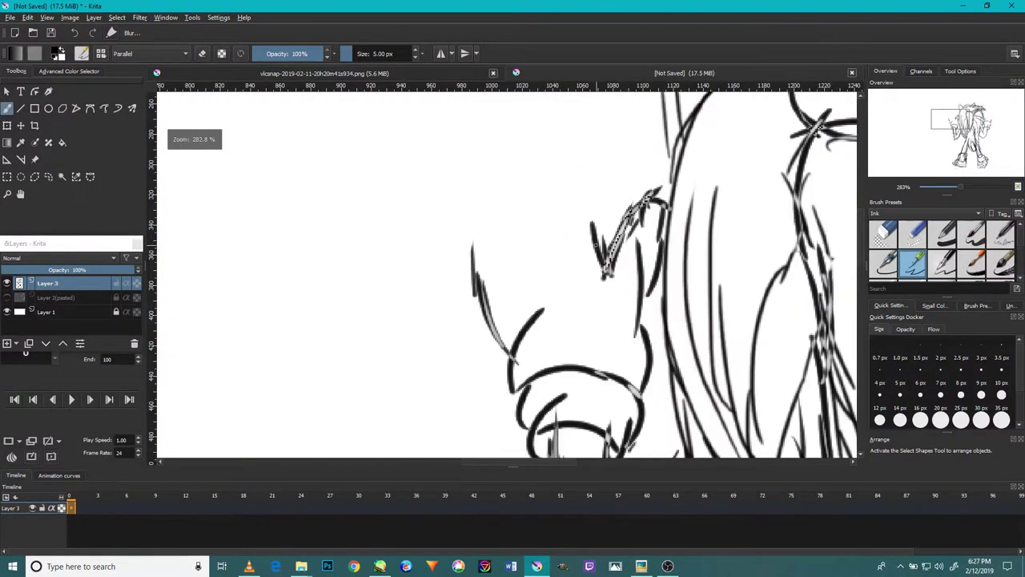
# - Ink a curved finger and short base strokes on the left hand on Layer 3
pyautogui.moveTo(551, 233); pyautogui.dragTo(599, 137)
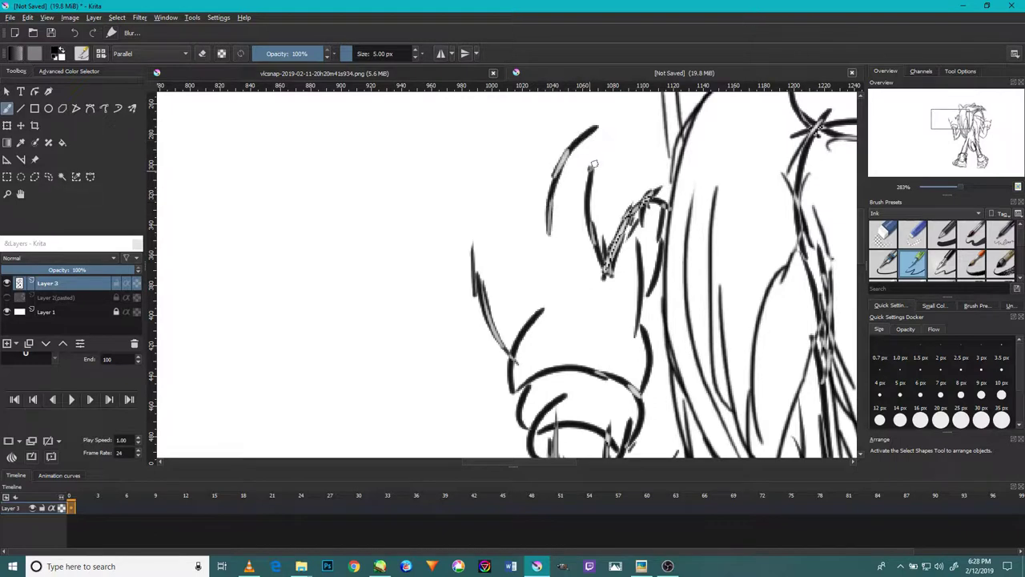
pyautogui.keyDown('ctrl'); pyautogui.scroll(-1, 550, 155); pyautogui.keyUp('ctrl')
pyautogui.keyDown('ctrl'); pyautogui.scroll(1, 553, 206); pyautogui.keyUp('ctrl')
pyautogui.moveTo(582, 206); pyautogui.dragTo(555, 211)
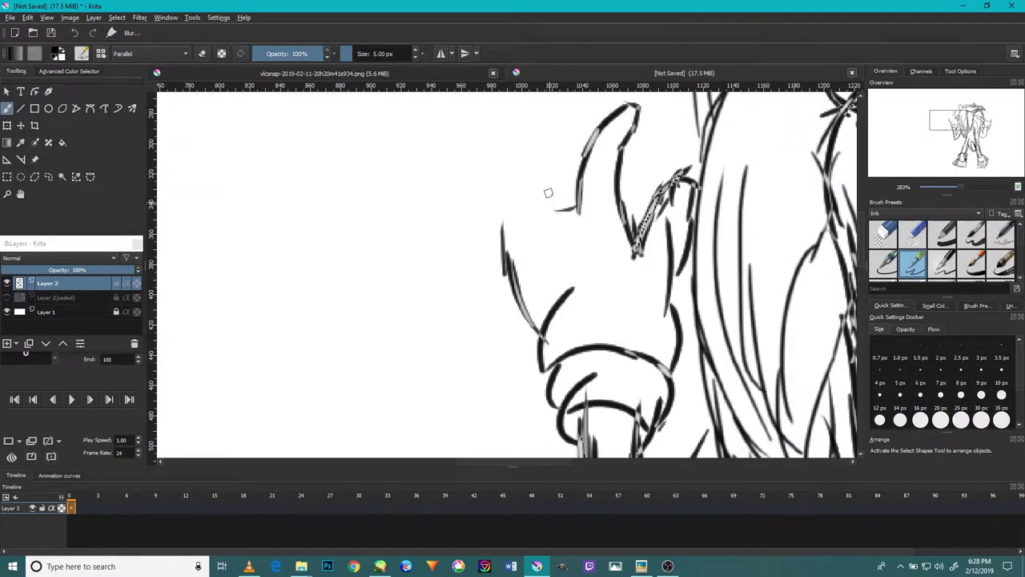
pyautogui.moveTo(560, 164); pyautogui.dragTo(564, 237)
pyautogui.moveTo(553, 279)
pyautogui.mouseDown()
pyautogui.moveTo(549, 215)
pyautogui.moveTo(574, 174)
pyautogui.mouseUp()
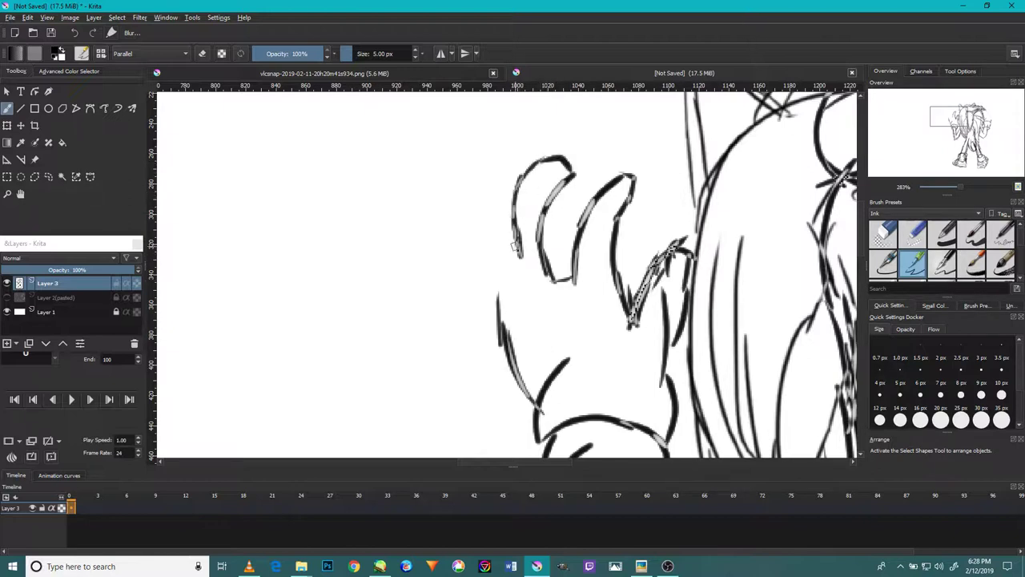
pyautogui.keyDown('ctrl'); pyautogui.scroll(-2, 517, 269); pyautogui.keyUp('ctrl')
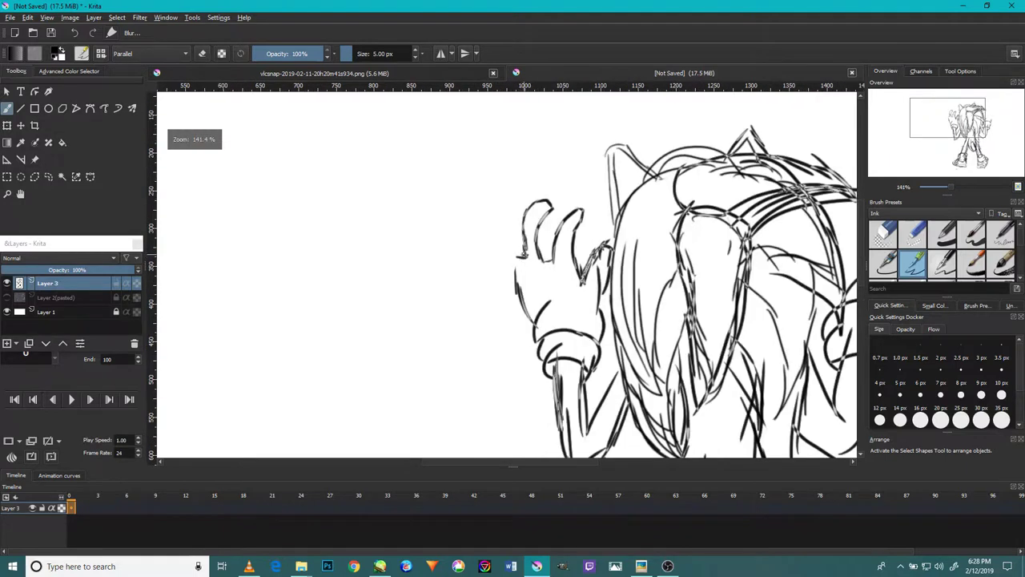
pyautogui.keyDown('ctrl'); pyautogui.scroll(1, 517, 269); pyautogui.keyUp('ctrl')
pyautogui.moveTo(522, 259); pyautogui.dragTo(498, 231)
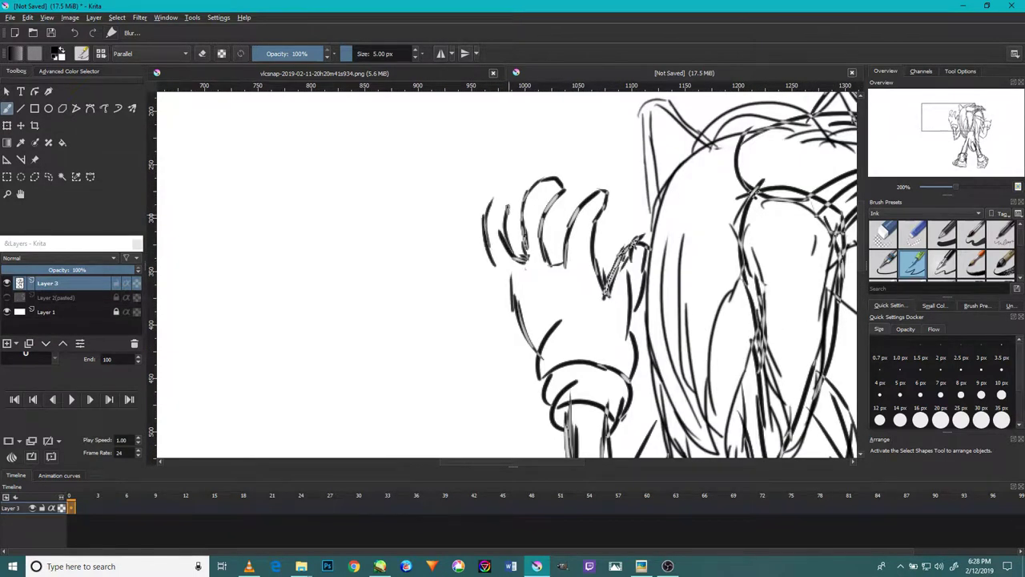
pyautogui.keyDown('ctrl'); pyautogui.scroll(-1, 507, 214); pyautogui.keyUp('ctrl')
pyautogui.keyDown('ctrl'); pyautogui.scroll(2, 507, 214); pyautogui.keyUp('ctrl')
pyautogui.keyDown('ctrl'); pyautogui.scroll(1, 481, 256); pyautogui.keyUp('ctrl')
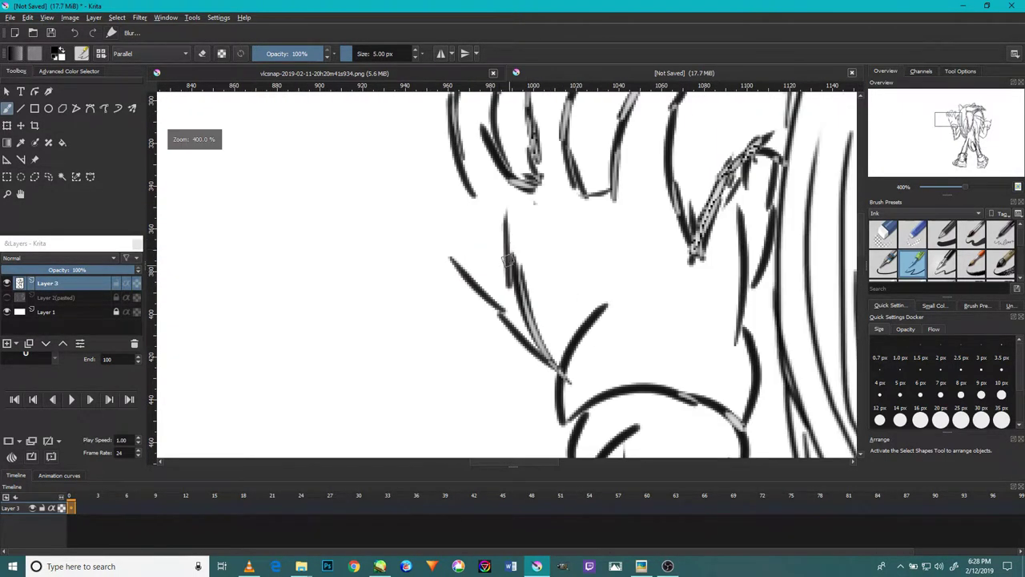
# - Add more spread finger strokes to the left hand, undoing the last stroke
pyautogui.moveTo(464, 272)
pyautogui.mouseDown()
pyautogui.moveTo(418, 213)
pyautogui.moveTo(472, 212)
pyautogui.mouseUp()
pyautogui.moveTo(398, 168); pyautogui.dragTo(432, 228)
pyautogui.moveTo(441, 156); pyautogui.dragTo(473, 207)
pyautogui.moveTo(437, 138); pyautogui.dragTo(453, 197)
pyautogui.moveTo(403, 176)
pyautogui.mouseDown()
pyautogui.moveTo(410, 126)
pyautogui.moveTo(442, 159)
pyautogui.mouseUp()
pyautogui.scroll(-4, 534, 203)
pyautogui.scroll(1, 534, 203)
pyautogui.scroll(-2, 535, 202)
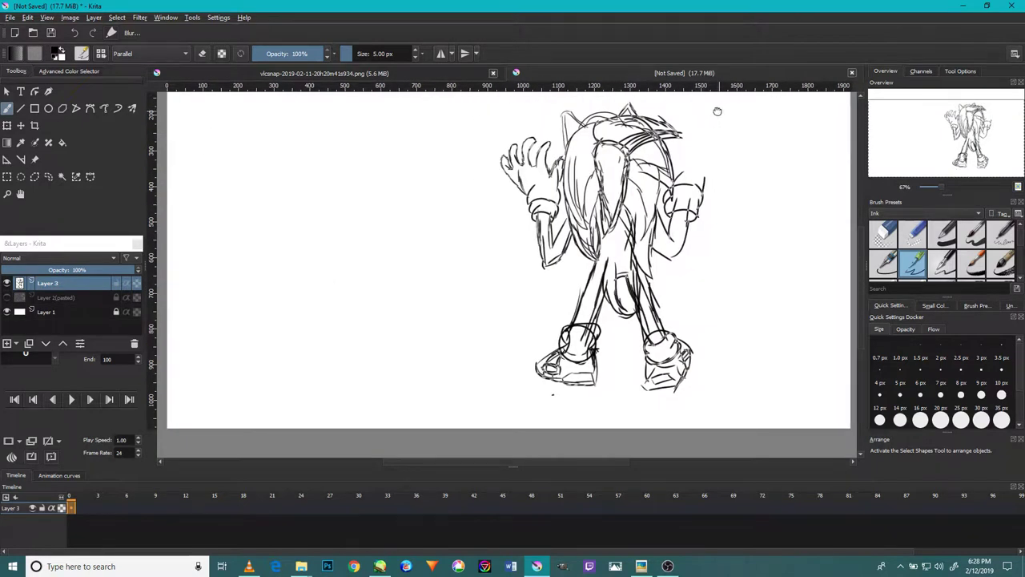
pyautogui.moveTo(718, 110); pyautogui.dragTo(590, 184)
pyautogui.scroll(3, 584, 224)
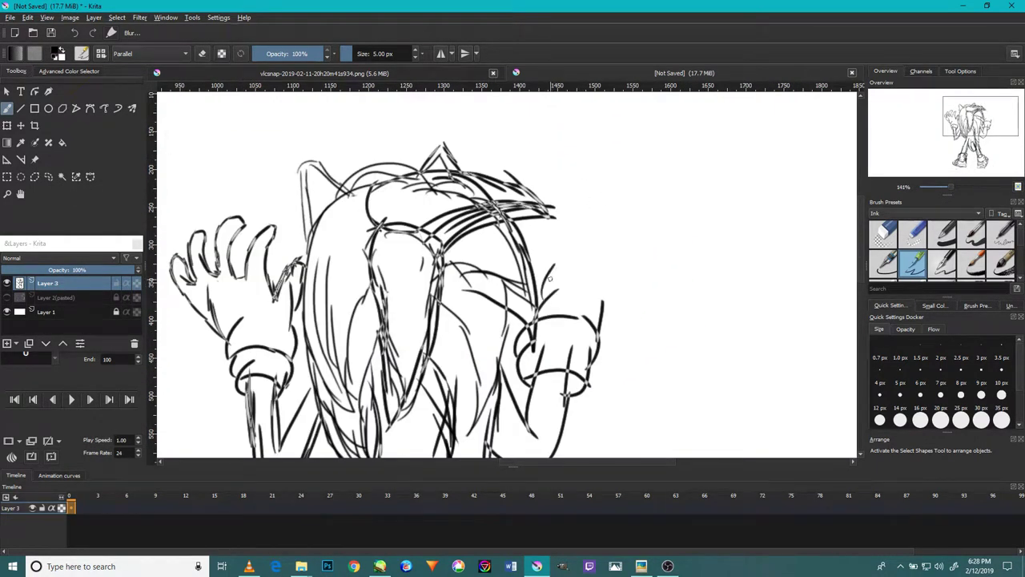
pyautogui.hotkey('ctrl', 'z')
# - Draw curved finger strokes on the right hand, undoing and redrawing unwanted ones
pyautogui.moveTo(553, 259); pyautogui.dragTo(548, 280)
pyautogui.hotkey('ctrl', 'z')
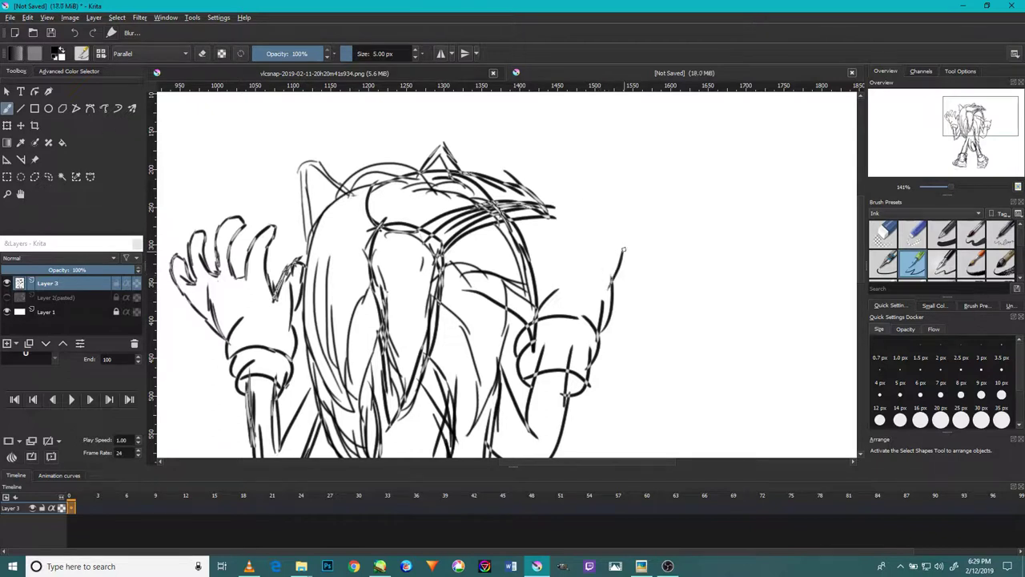
pyautogui.hotkey('ctrl', 'z')
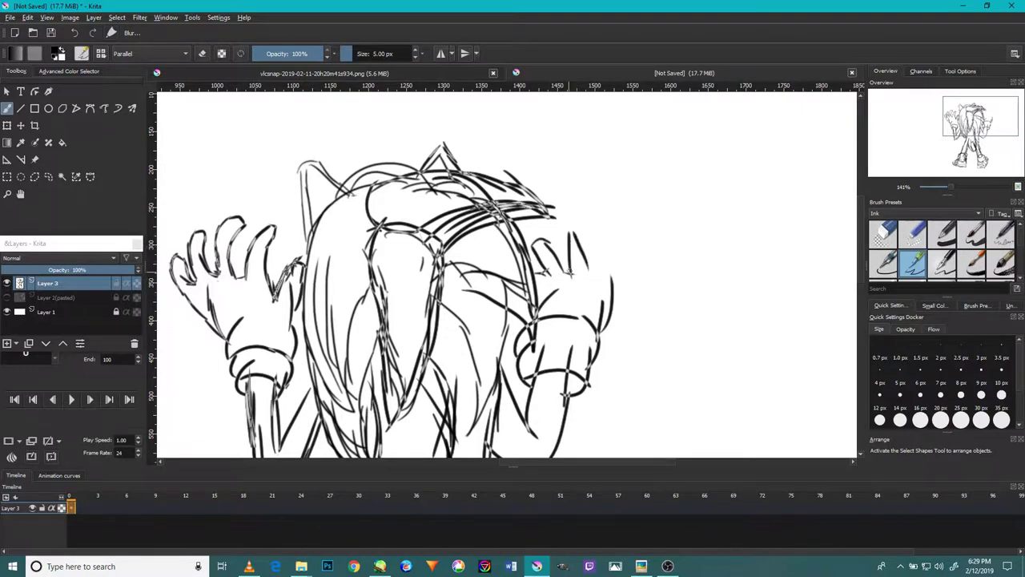
pyautogui.hotkey('ctrl', 'z')
pyautogui.moveTo(572, 230)
pyautogui.mouseDown()
pyautogui.moveTo(583, 233)
pyautogui.moveTo(589, 269)
pyautogui.mouseUp()
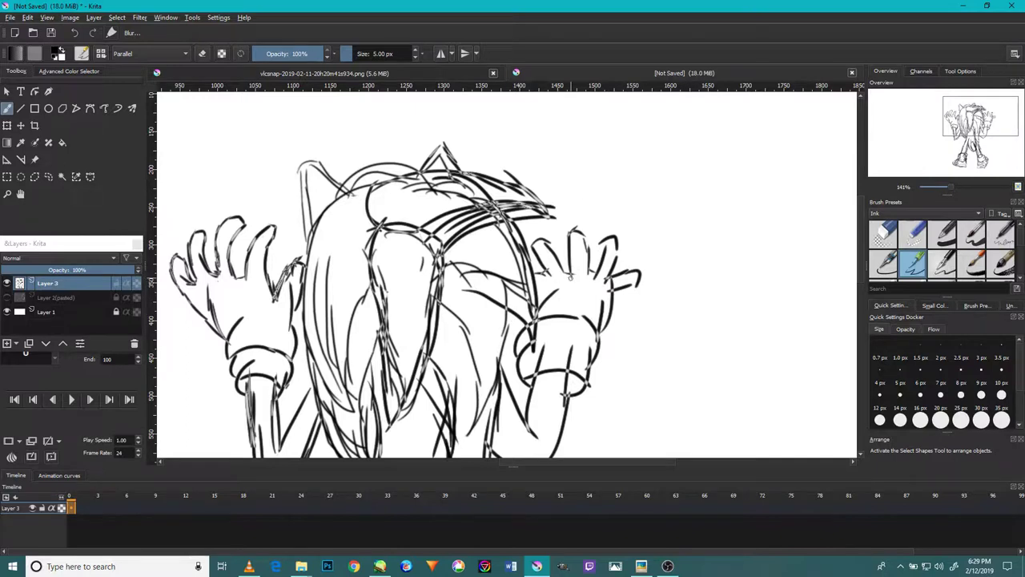
pyautogui.hotkey('ctrl', 'z')
pyautogui.hotkey('ctrl', 'z')
pyautogui.moveTo(618, 262); pyautogui.dragTo(628, 288)
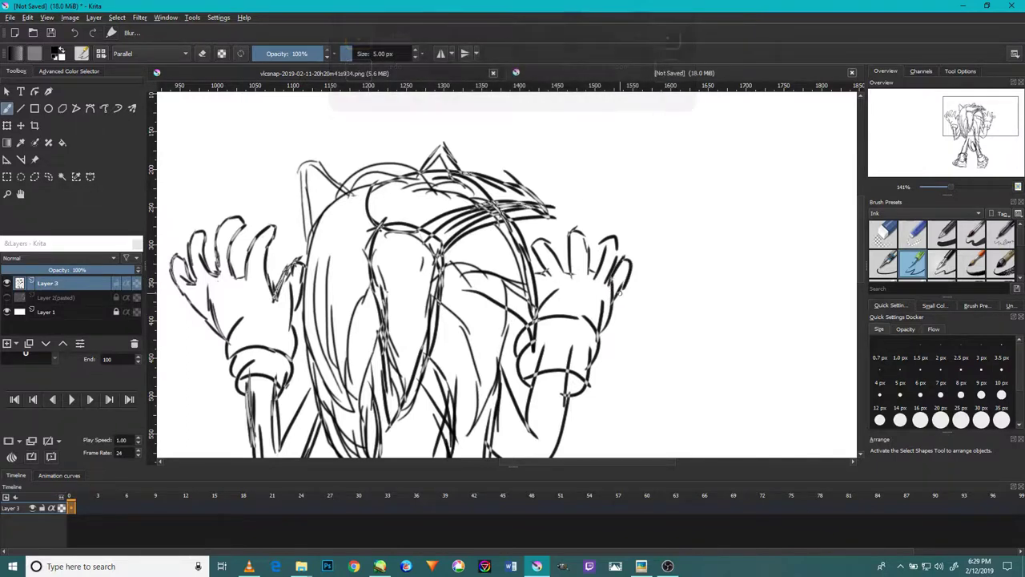
# - Erase stray lines around the right hand and the left hand's lower outline and wrist
pyautogui.press('e')
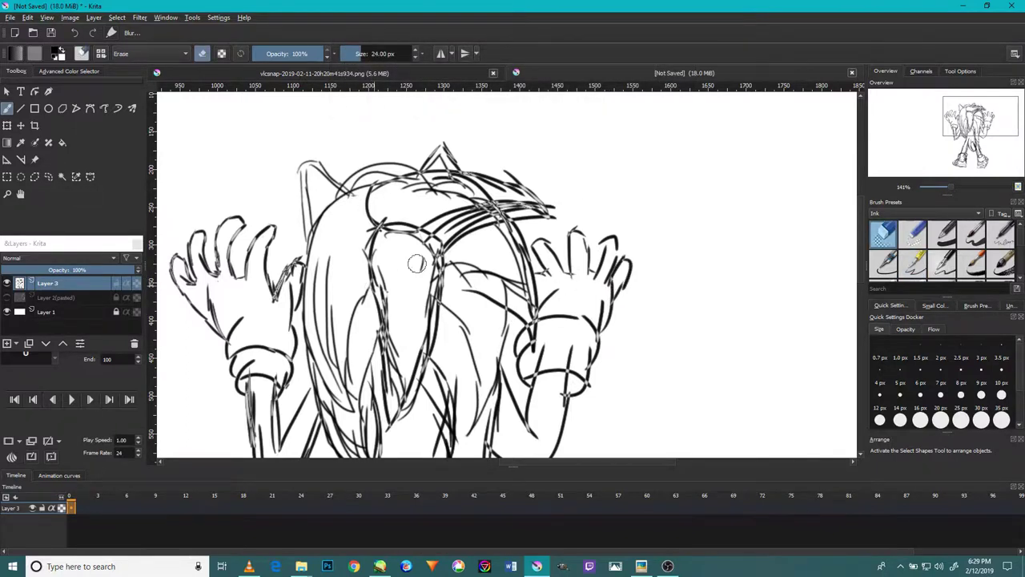
pyautogui.press('+')
pyautogui.press('+')
pyautogui.moveTo(660, 313); pyautogui.dragTo(666, 341)
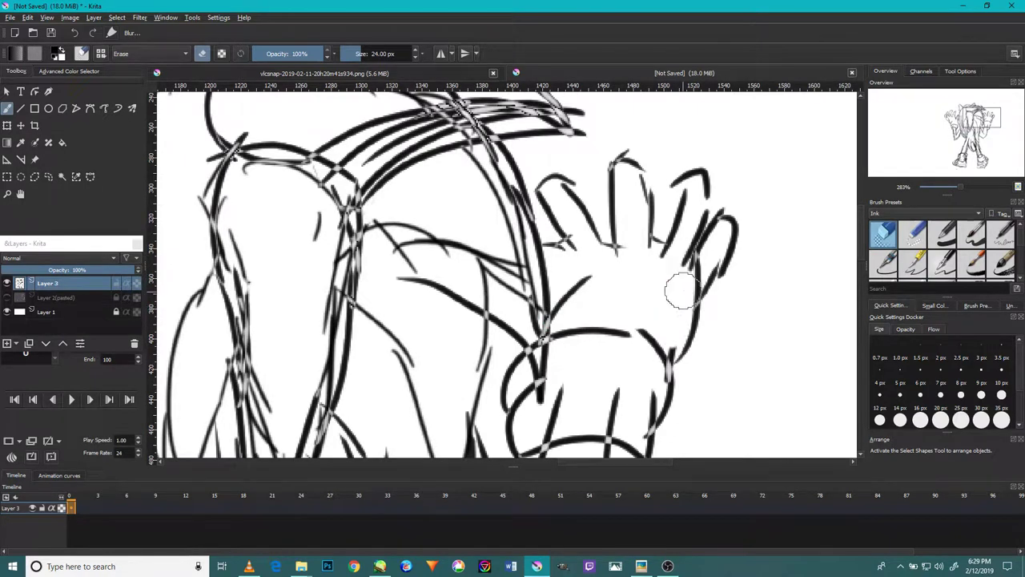
pyautogui.press('-')
pyautogui.moveTo(643, 294); pyautogui.dragTo(628, 328)
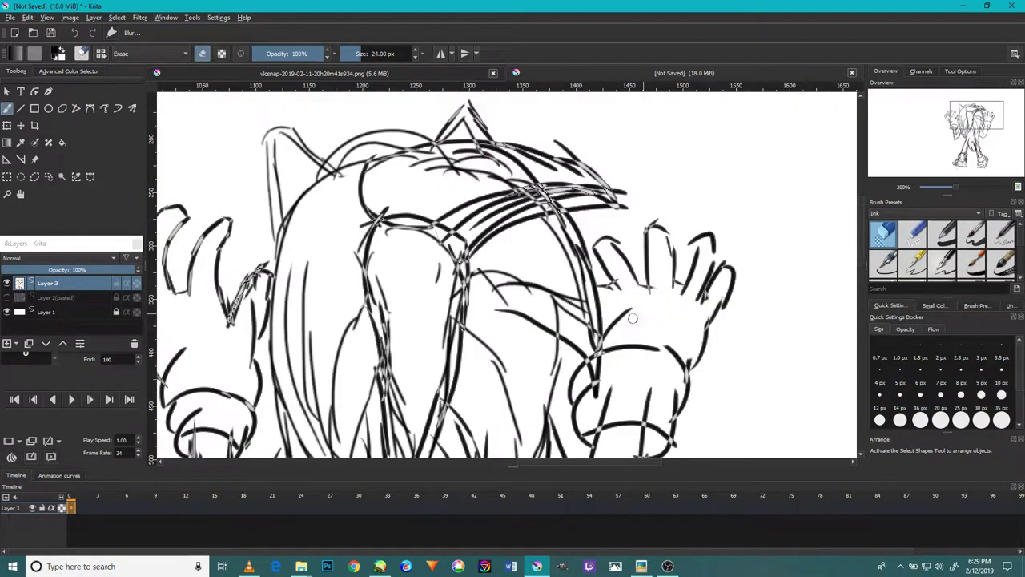
pyautogui.press('-')
pyautogui.press('+')
pyautogui.press('+')
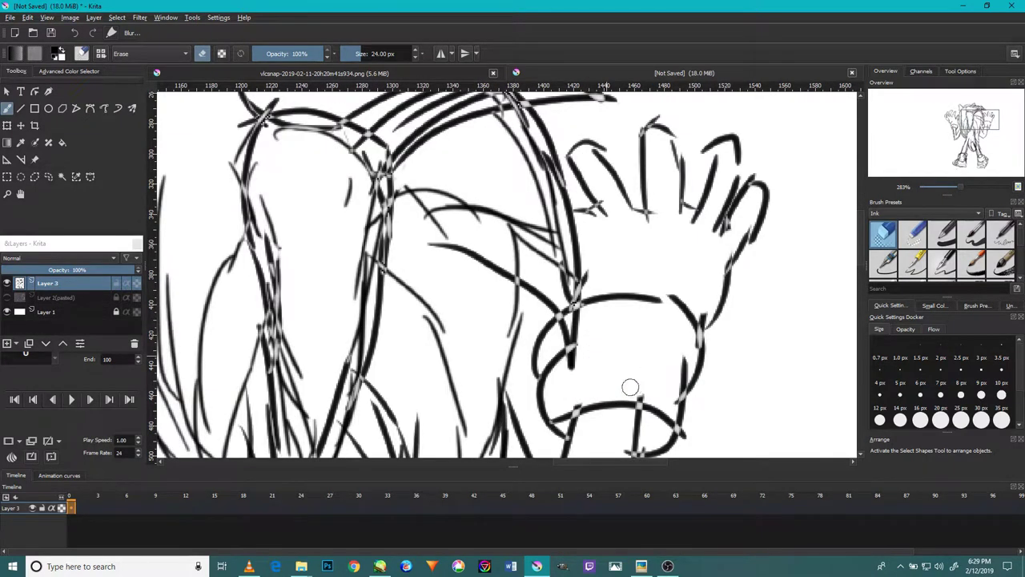
pyautogui.press('-')
pyautogui.press('-')
pyautogui.press('+')
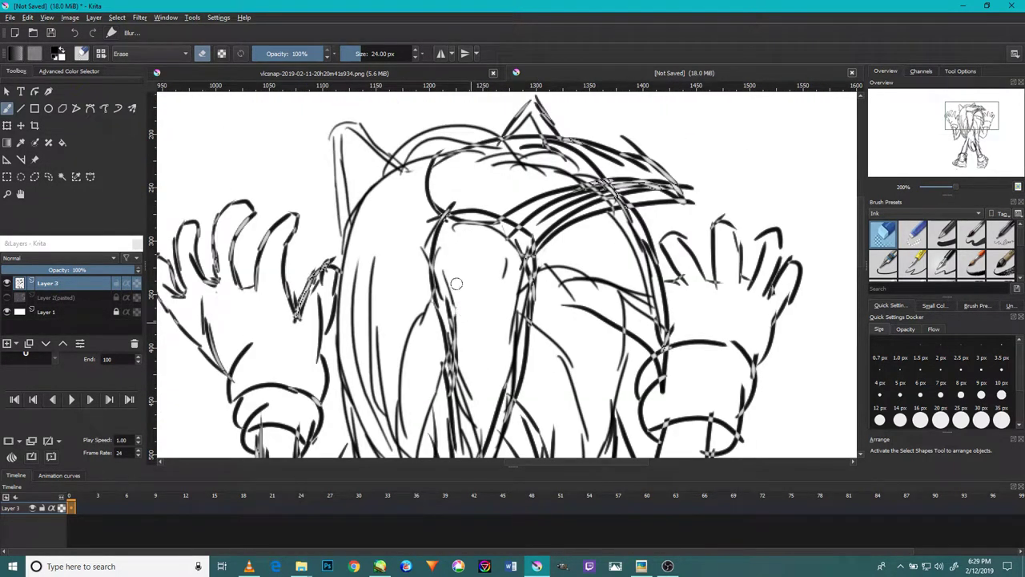
pyautogui.press('+')
pyautogui.moveTo(313, 345); pyautogui.dragTo(328, 416)
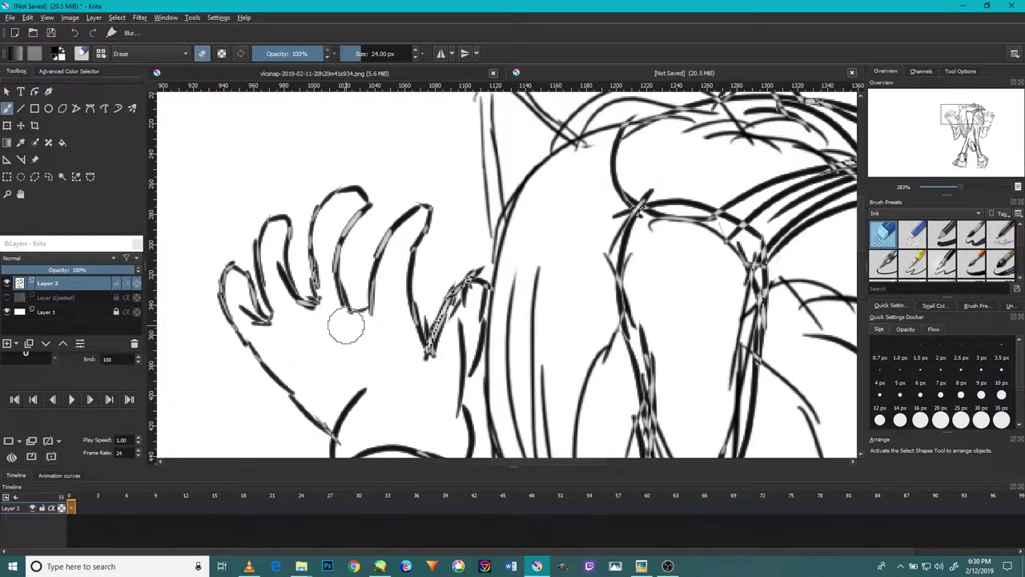
pyautogui.moveTo(454, 353); pyautogui.dragTo(463, 310)
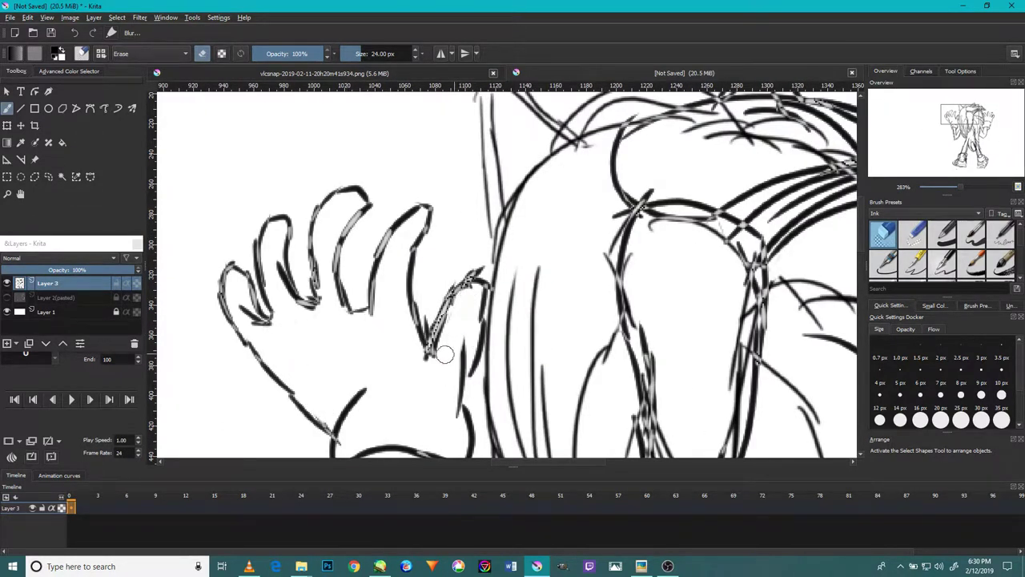
pyautogui.press('-')
pyautogui.press('-')
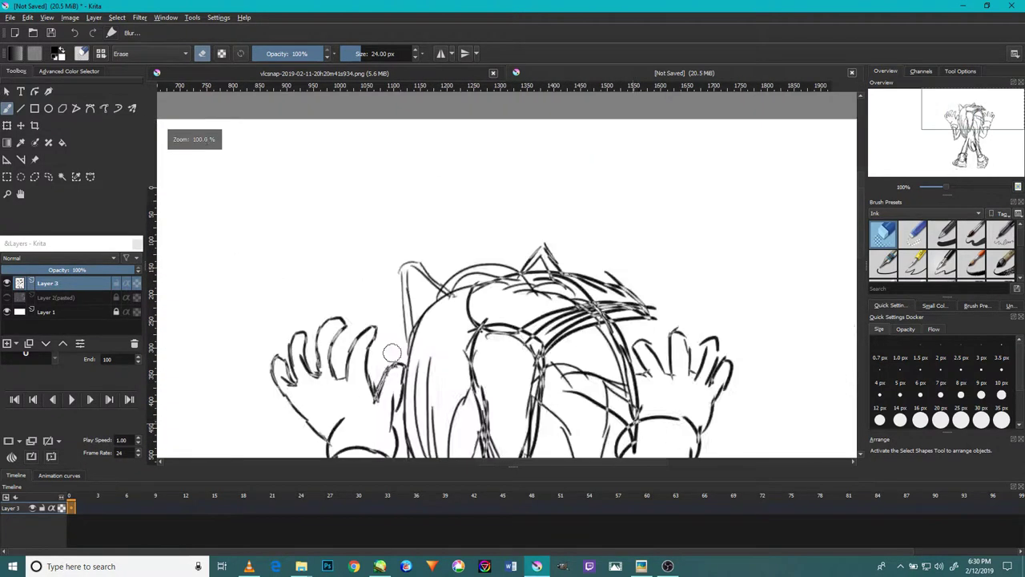
# - Shrink the eraser to 12 px and erase stray bits of the left hand's finger strokes
pyautogui.scroll(-1, 392, 352)
pyautogui.scroll(1, 406, 357)
pyautogui.scroll(-1, 406, 358)
pyautogui.scroll(-2, 400, 321)
pyautogui.scroll(5, 384, 213)
pyautogui.press('[')
pyautogui.press('[')
pyautogui.press('[')
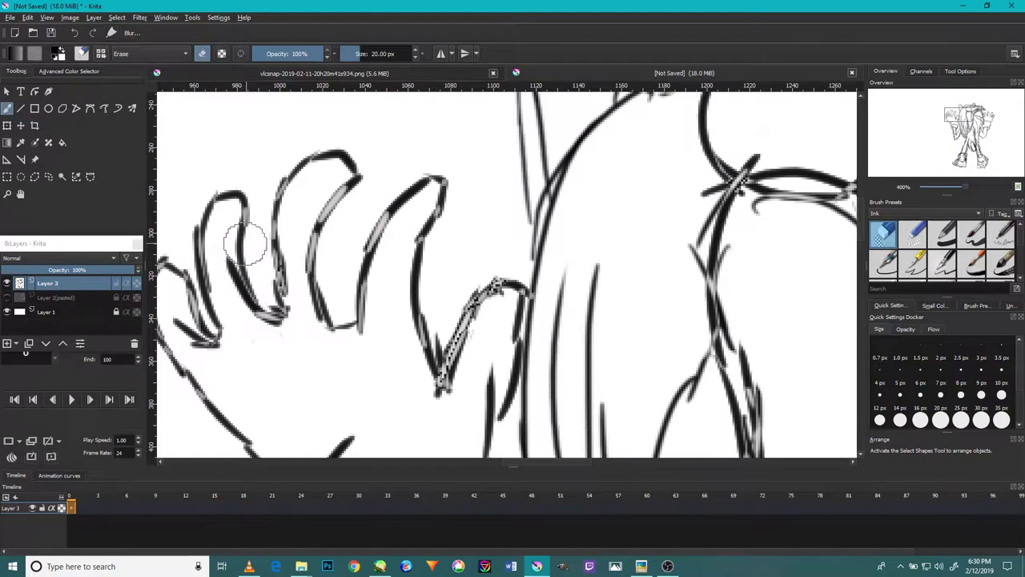
pyautogui.moveTo(231, 297)
pyautogui.mouseDown()
pyautogui.moveTo(227, 277)
pyautogui.moveTo(293, 343)
pyautogui.mouseUp()
pyautogui.moveTo(364, 385); pyautogui.dragTo(403, 365)
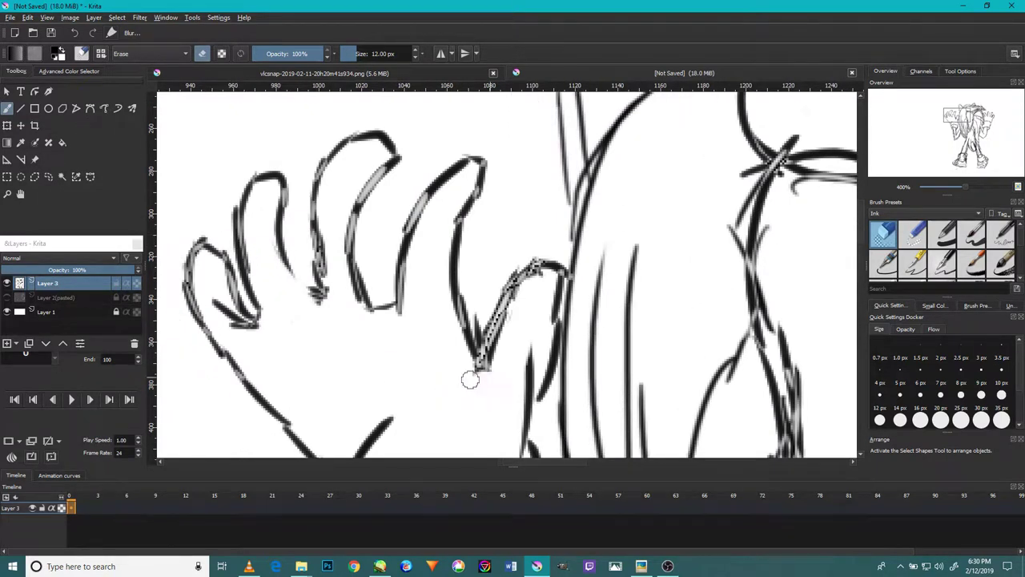
pyautogui.moveTo(309, 256); pyautogui.dragTo(345, 273)
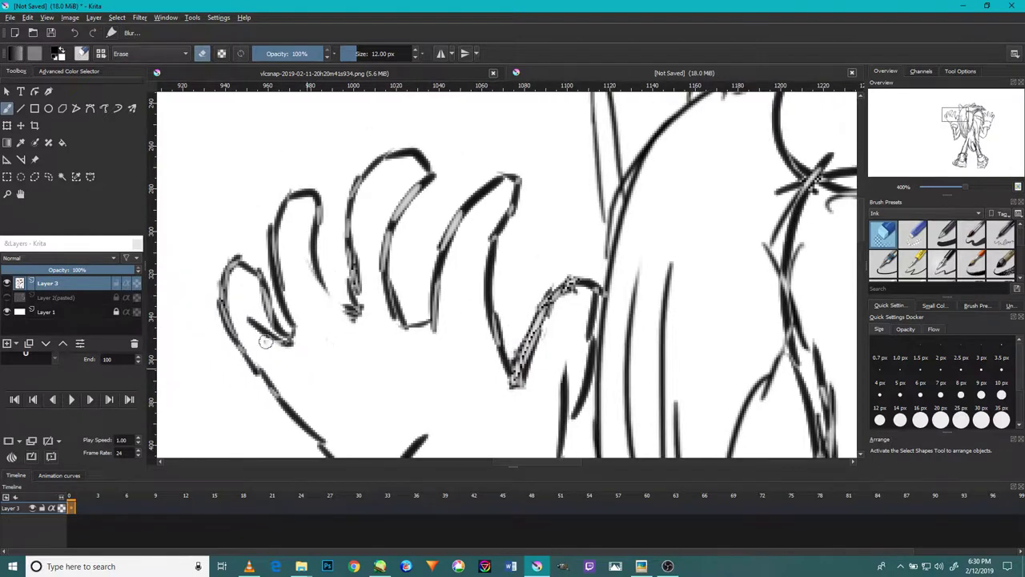
# - Erase the stray strokes near the thumb and the vertical stroke beside the hand
pyautogui.scroll(-3, 449, 313)
pyautogui.scroll(4, 526, 275)
pyautogui.moveTo(476, 258); pyautogui.dragTo(462, 280)
pyautogui.scroll(-2, 475, 302)
pyautogui.scroll(-2, 476, 302)
pyautogui.scroll(4, 536, 252)
pyautogui.moveTo(536, 251)
pyautogui.mouseDown()
pyautogui.moveTo(533, 344)
pyautogui.moveTo(540, 277)
pyautogui.mouseUp()
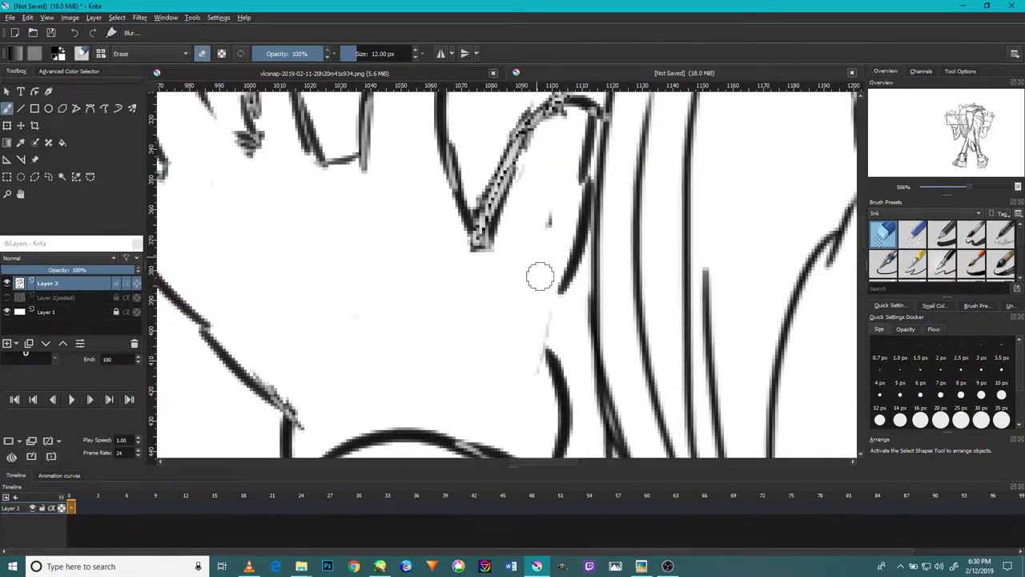
# - Redraw the hand's edge with two clean ink lines
pyautogui.press('/')
pyautogui.moveTo(551, 356); pyautogui.dragTo(576, 226)
pyautogui.moveTo(561, 266); pyautogui.dragTo(589, 112)
pyautogui.scroll(-2, 519, 258)
pyautogui.scroll(-2, 584, 297)
pyautogui.scroll(3, 396, 376)
# - Erase the dark stray lines below the glove cuff and along the arm
pyautogui.press('/')
pyautogui.moveTo(395, 376); pyautogui.dragTo(390, 301)
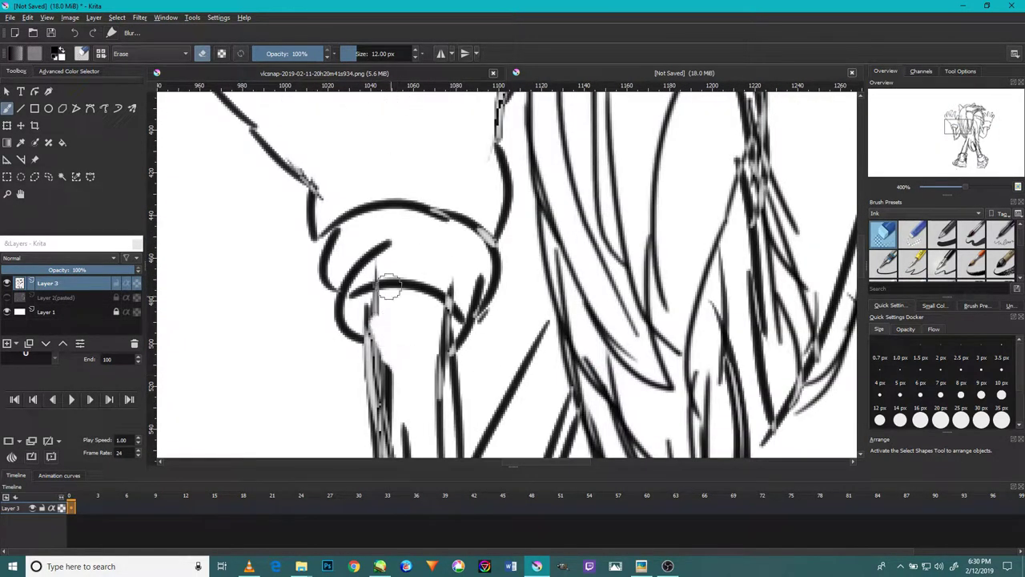
pyautogui.scroll(-3, 458, 294)
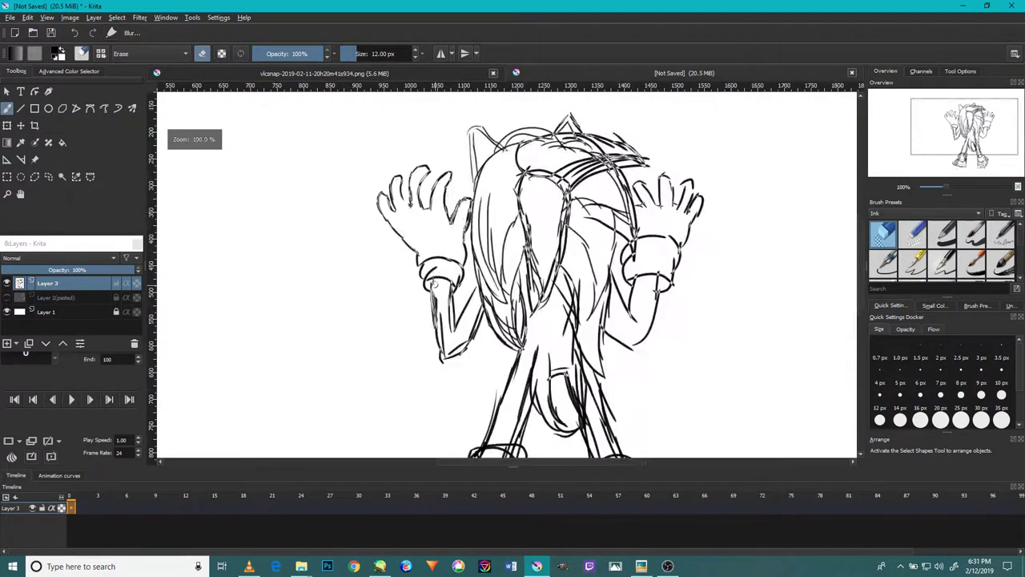
pyautogui.scroll(3, 451, 313)
pyautogui.moveTo(437, 320); pyautogui.dragTo(455, 424)
pyautogui.scroll(-3, 454, 424)
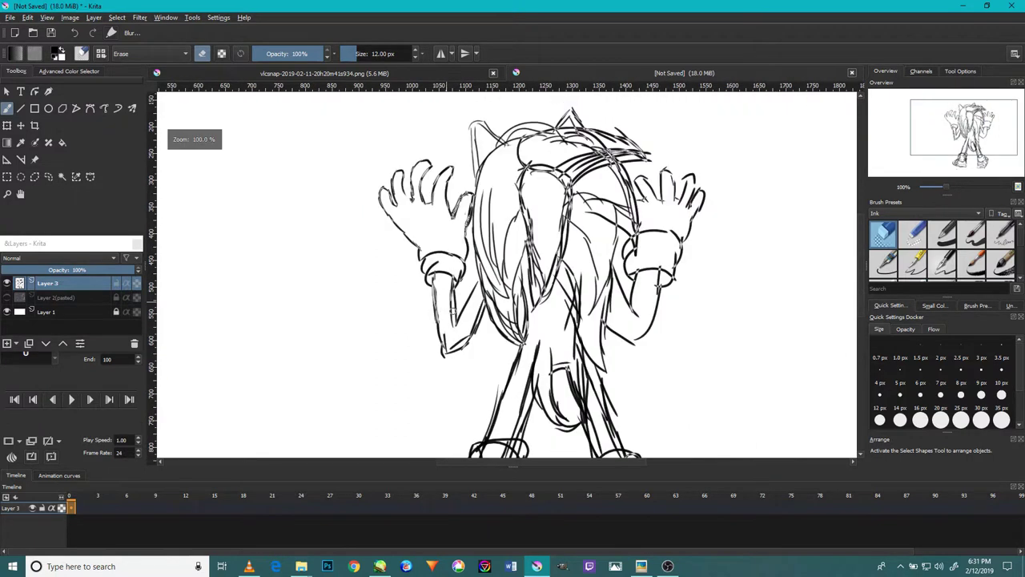
pyautogui.scroll(4, 488, 320)
# - Erase the remaining stray strokes along the forearm, then return to the ink pen
pyautogui.moveTo(487, 315)
pyautogui.mouseDown()
pyautogui.moveTo(489, 334)
pyautogui.moveTo(366, 332)
pyautogui.moveTo(464, 345)
pyautogui.mouseUp()
pyautogui.scroll(-2, 432, 329)
pyautogui.scroll(-3, 432, 329)
pyautogui.scroll(3, 432, 329)
pyautogui.scroll(2, 414, 291)
pyautogui.scroll(-4, 403, 124)
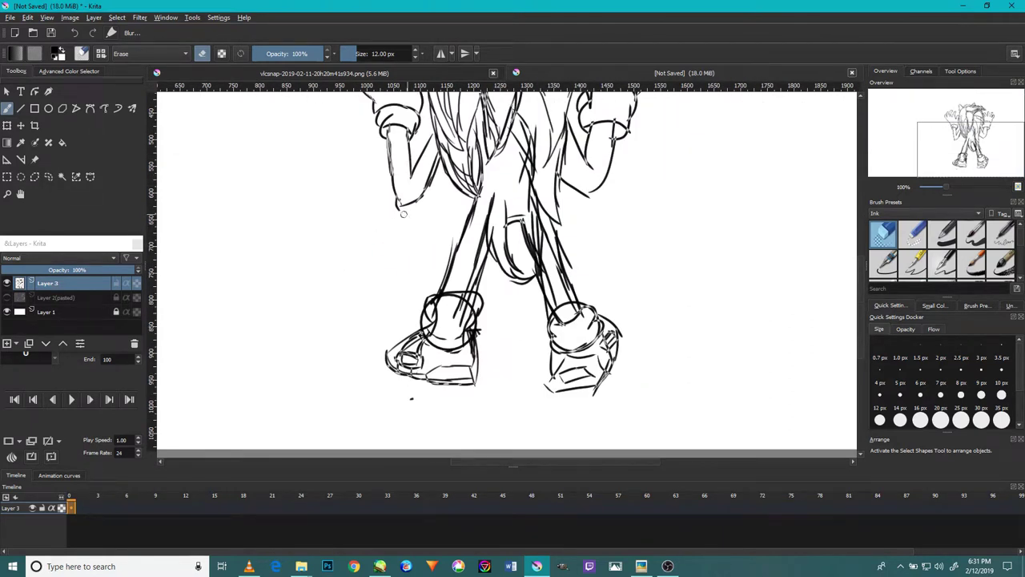
pyautogui.moveTo(393, 202); pyautogui.dragTo(453, 312)
pyautogui.scroll(4, 449, 277)
pyautogui.scroll(1, 428, 282)
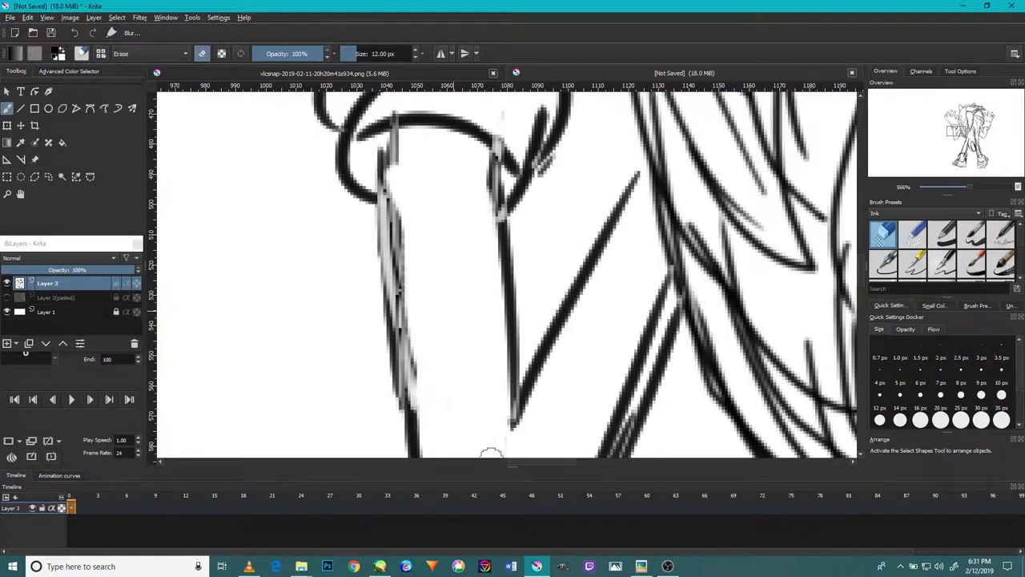
pyautogui.scroll(-2, 464, 427)
pyautogui.press('/')
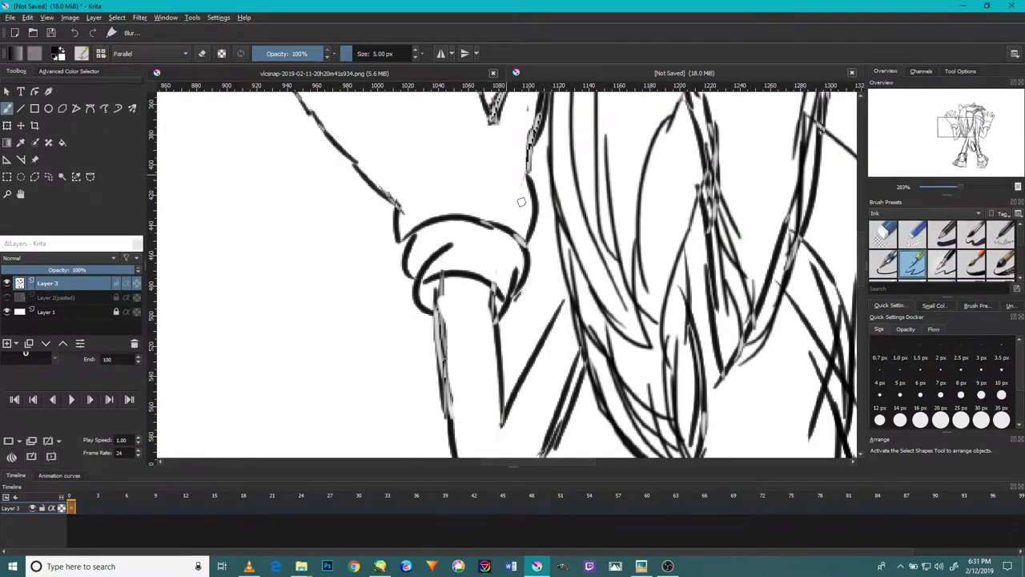
# - With the 12 px eraser, clear stray and interior lines around the left ankle
pyautogui.scroll(2, 520, 201)
pyautogui.scroll(-4, 556, 340)
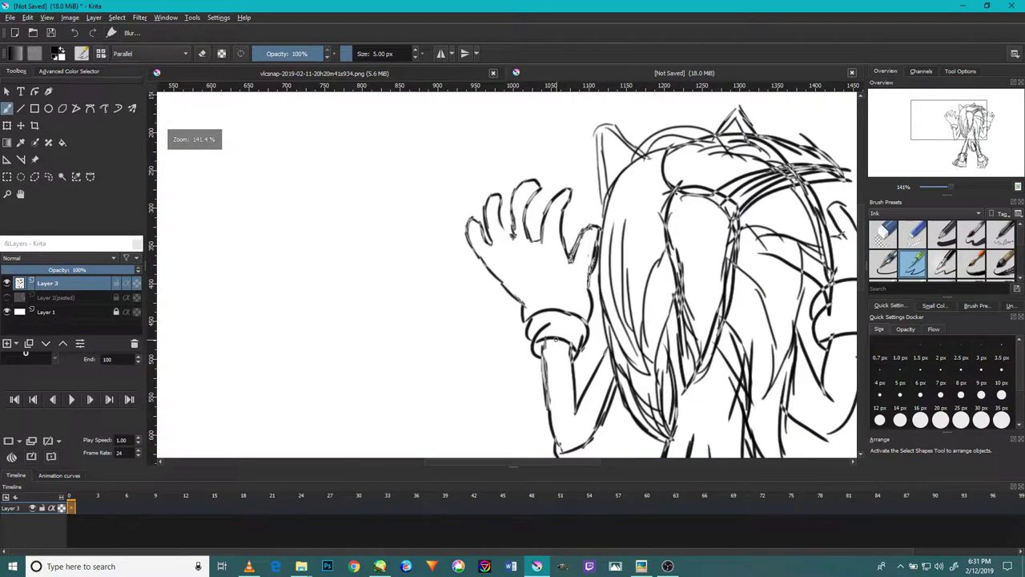
pyautogui.press('/')
pyautogui.scroll(-2, 544, 312)
pyautogui.scroll(-2, 536, 289)
pyautogui.scroll(-1, 527, 262)
pyautogui.scroll(3, 527, 262)
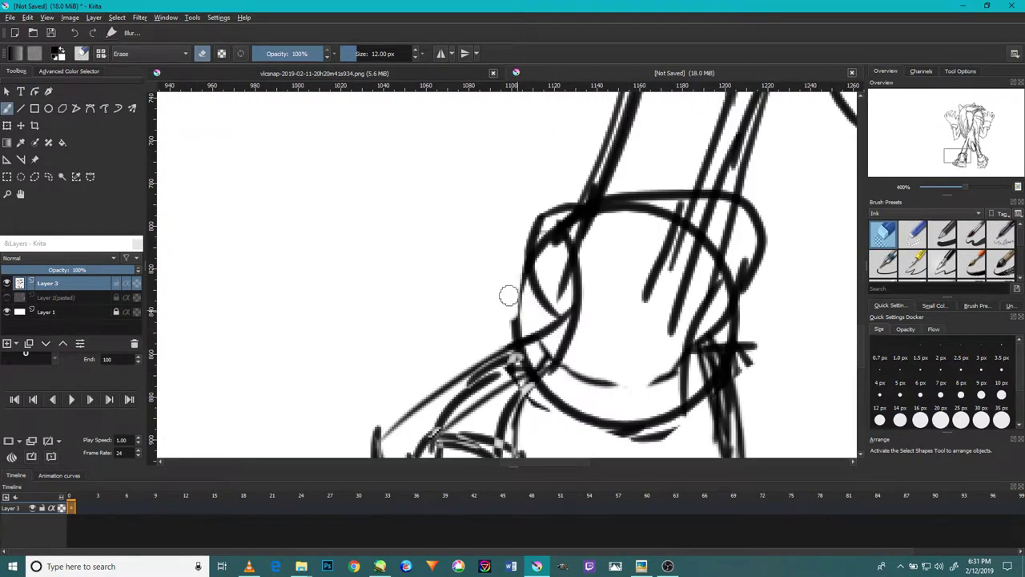
pyautogui.scroll(1, 691, 313)
pyautogui.scroll(-1, 680, 320)
pyautogui.moveTo(680, 320)
pyautogui.mouseDown()
pyautogui.moveTo(680, 354)
pyautogui.moveTo(680, 293)
pyautogui.mouseUp()
pyautogui.scroll(-2, 703, 377)
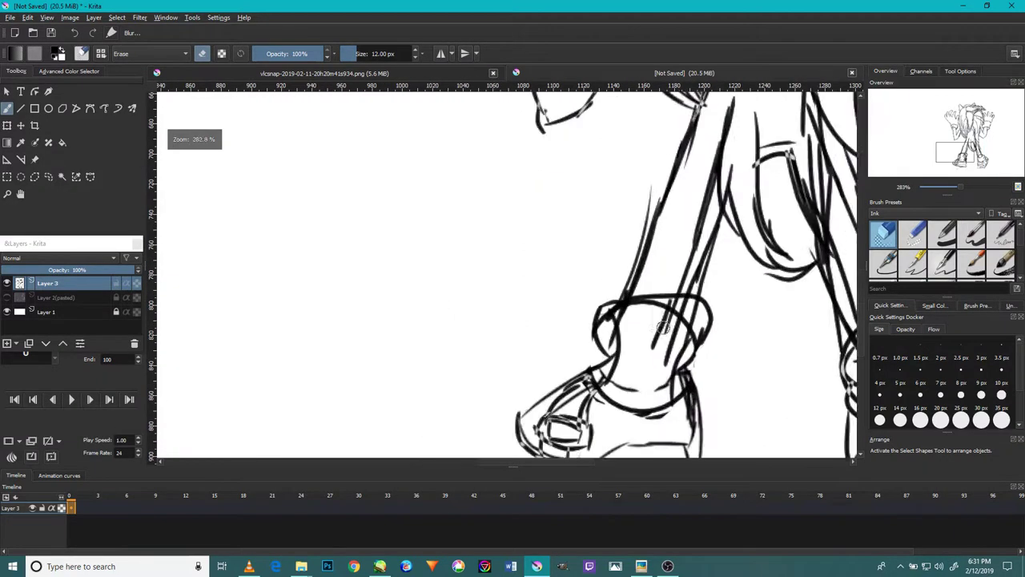
pyautogui.scroll(1, 636, 353)
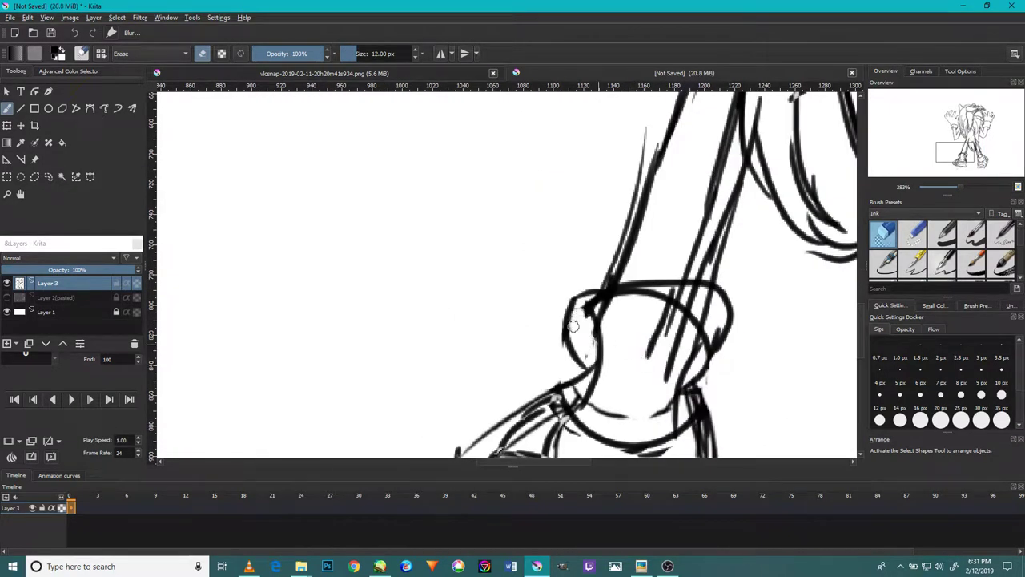
pyautogui.scroll(-1, 589, 306)
pyautogui.scroll(1, 609, 320)
pyautogui.moveTo(649, 328); pyautogui.dragTo(642, 412)
pyautogui.moveTo(585, 395); pyautogui.dragTo(581, 412)
pyautogui.moveTo(665, 366)
pyautogui.mouseDown()
pyautogui.moveTo(668, 412)
pyautogui.moveTo(681, 344)
pyautogui.moveTo(669, 298)
pyautogui.mouseUp()
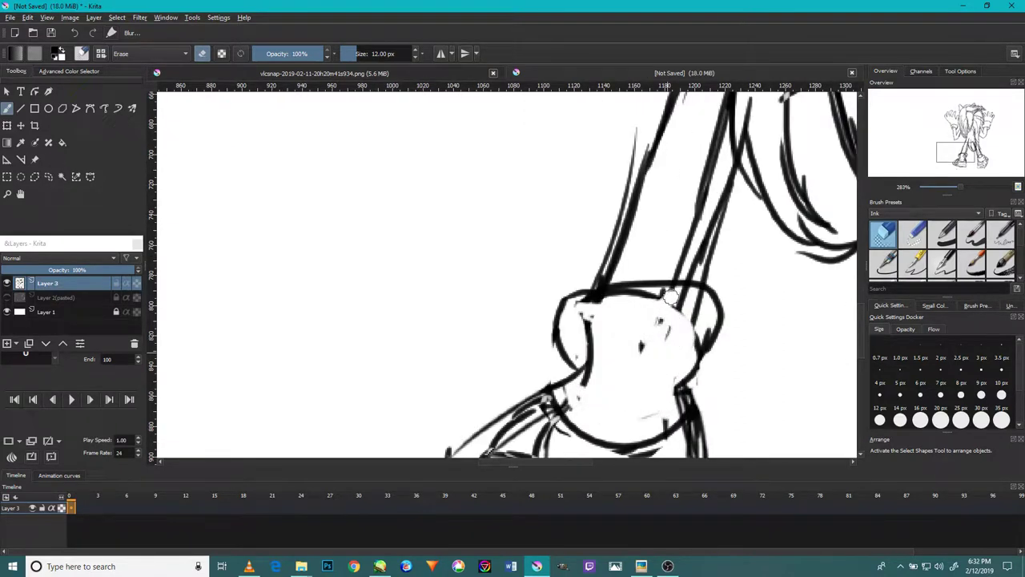
pyautogui.scroll(-1, 656, 360)
pyautogui.scroll(-2, 653, 377)
pyautogui.scroll(5, 650, 393)
pyautogui.moveTo(650, 393)
pyautogui.mouseDown()
pyautogui.moveTo(595, 350)
pyautogui.moveTo(492, 355)
pyautogui.moveTo(648, 415)
pyautogui.moveTo(633, 347)
pyautogui.moveTo(641, 361)
pyautogui.moveTo(657, 355)
pyautogui.mouseUp()
# - Erase stray ink along the lower leg lines, undoing one over-erased leg stroke
pyautogui.scroll(-4, 636, 361)
pyautogui.scroll(2, 633, 394)
pyautogui.scroll(1, 664, 343)
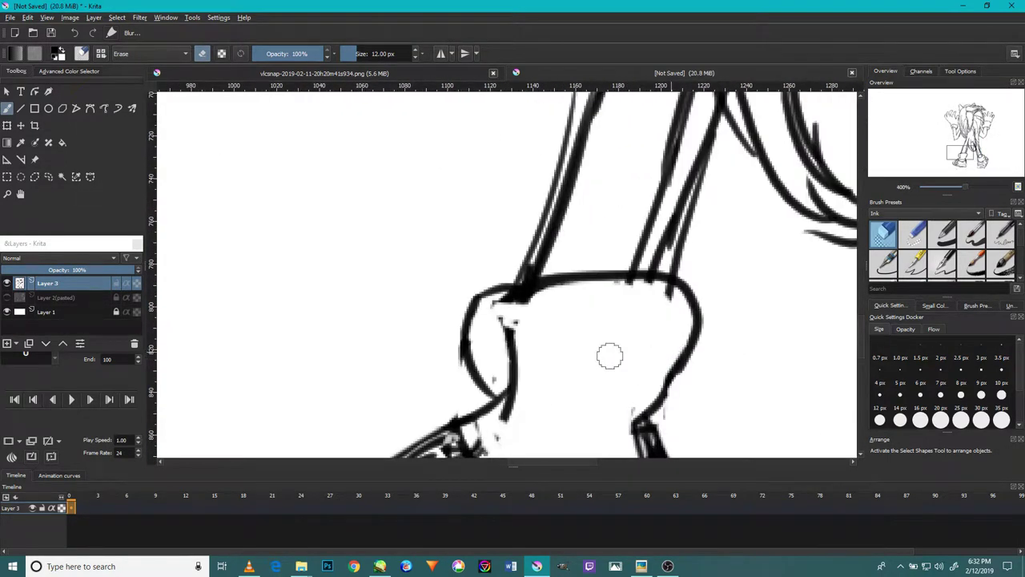
pyautogui.scroll(-3, 533, 336)
pyautogui.scroll(2, 593, 207)
pyautogui.moveTo(592, 207); pyautogui.dragTo(545, 361)
pyautogui.scroll(-1, 606, 259)
pyautogui.scroll(3, 621, 196)
pyautogui.scroll(-4, 621, 196)
pyautogui.scroll(2, 630, 222)
pyautogui.scroll(-2, 627, 213)
pyautogui.scroll(-1, 617, 263)
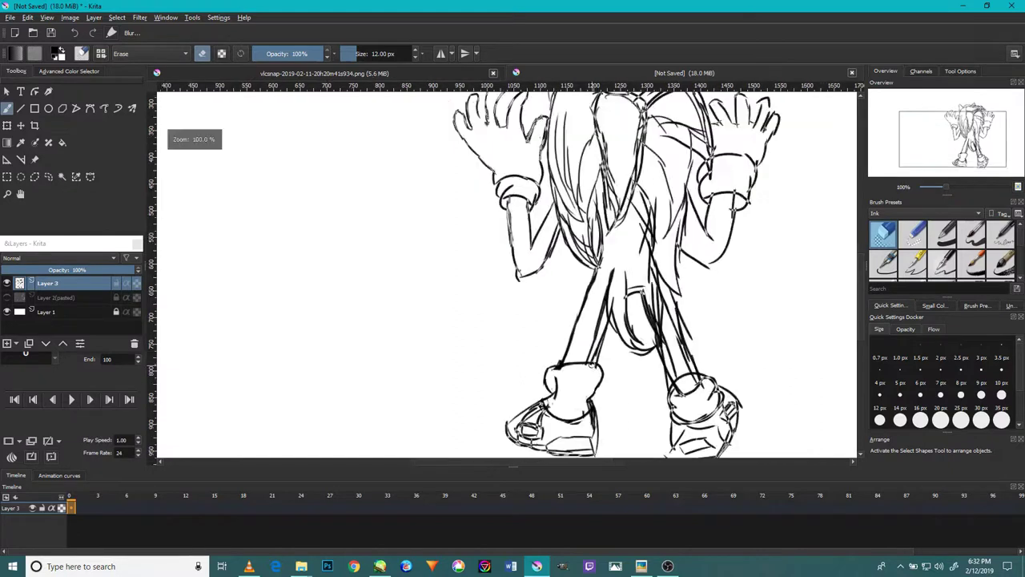
pyautogui.scroll(4, 595, 304)
pyautogui.moveTo(595, 304)
pyautogui.mouseDown()
pyautogui.moveTo(600, 273)
pyautogui.moveTo(569, 362)
pyautogui.mouseUp()
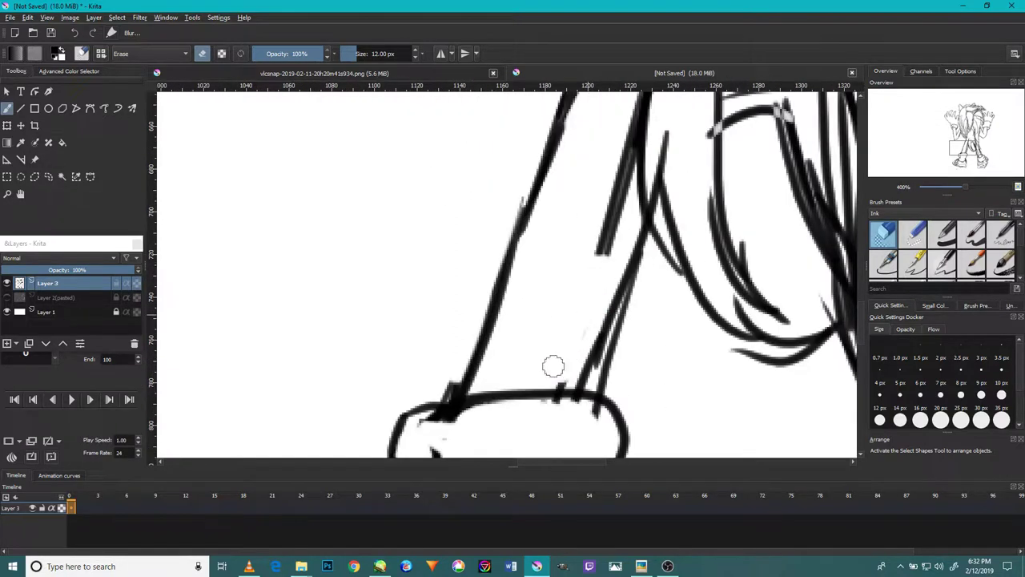
pyautogui.scroll(-3, 575, 344)
pyautogui.scroll(1, 567, 287)
pyautogui.moveTo(620, 202)
pyautogui.mouseDown()
pyautogui.moveTo(629, 195)
pyautogui.moveTo(607, 281)
pyautogui.mouseUp()
pyautogui.scroll(-3, 607, 281)
pyautogui.scroll(2, 652, 296)
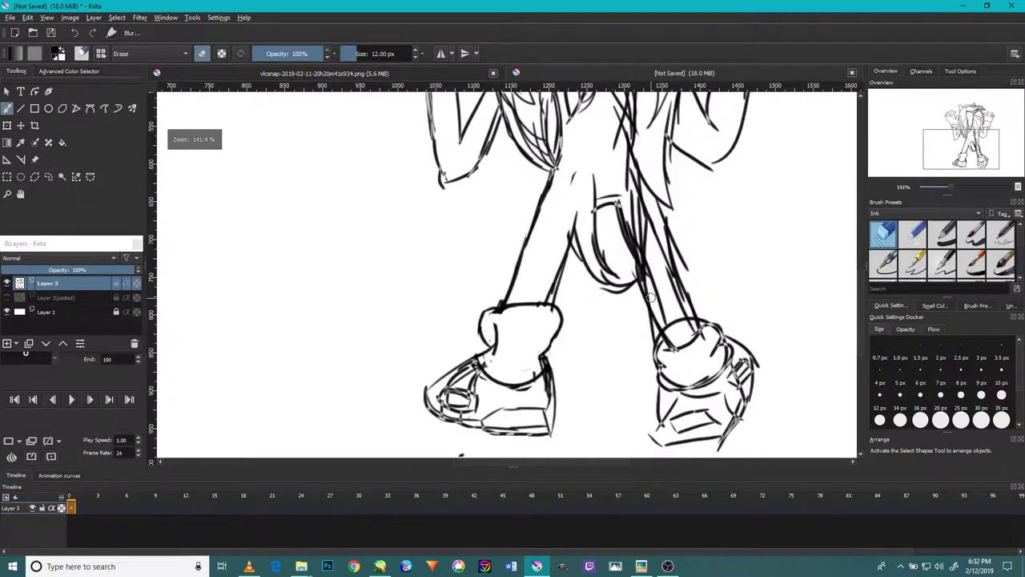
pyautogui.hotkey('ctrl', 'z')
# - Recentre the sketch, then erase part of the shoe's right outline and stray bits on the feet
pyautogui.scroll(2, 551, 288)
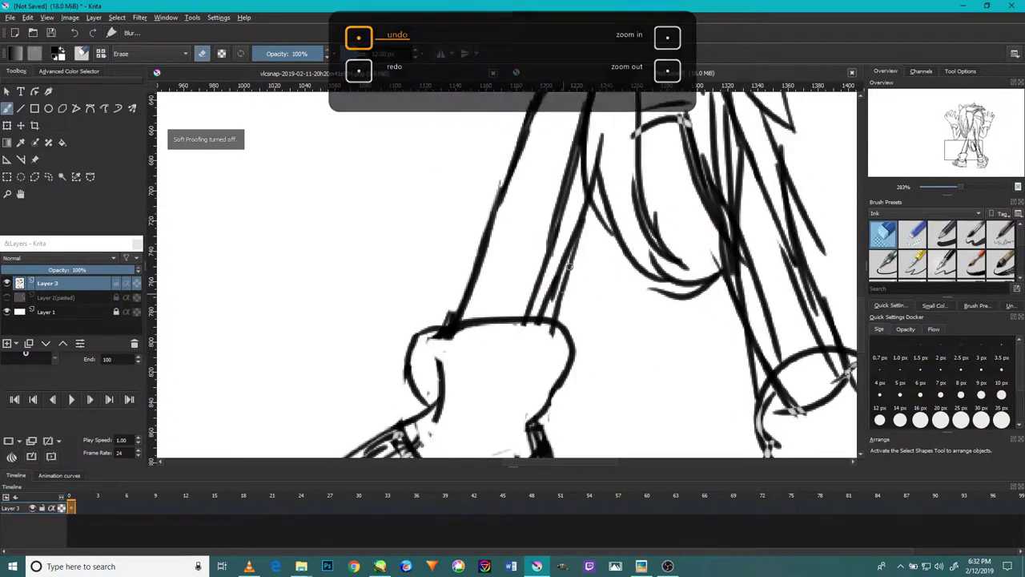
pyautogui.scroll(-3, 592, 276)
pyautogui.scroll(3, 497, 409)
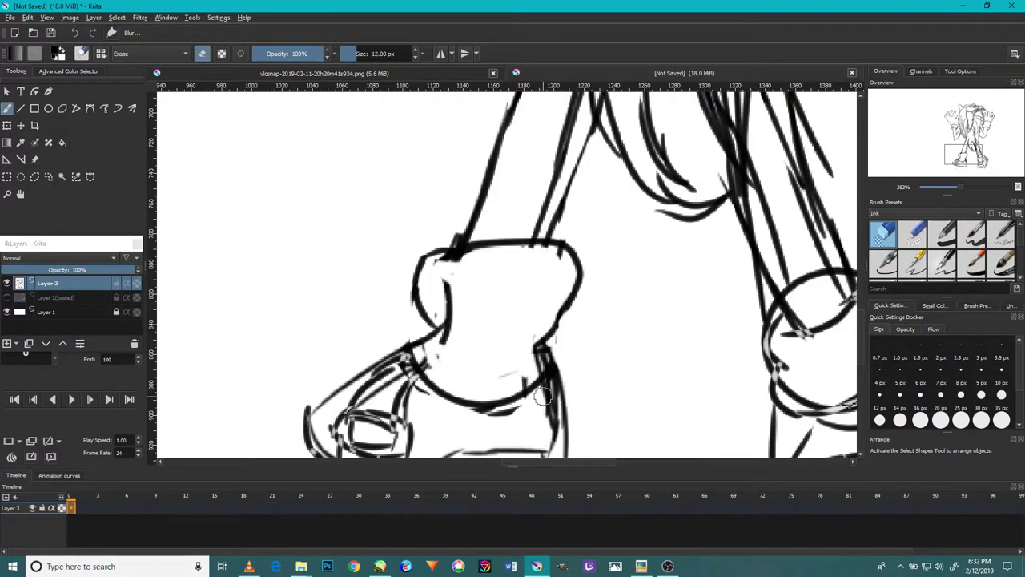
pyautogui.scroll(1, 524, 424)
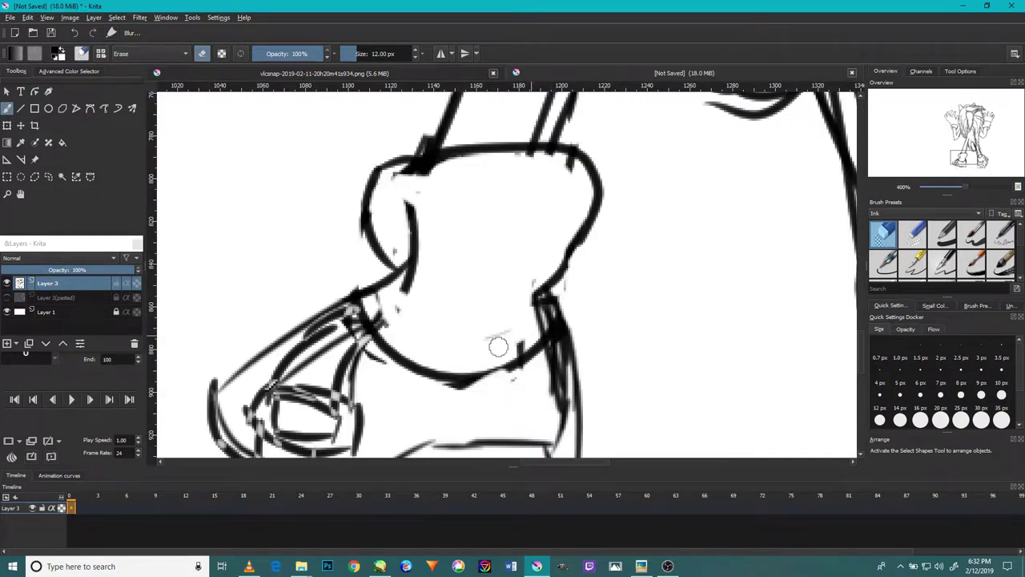
pyautogui.scroll(-4, 373, 358)
pyautogui.scroll(-1, 363, 287)
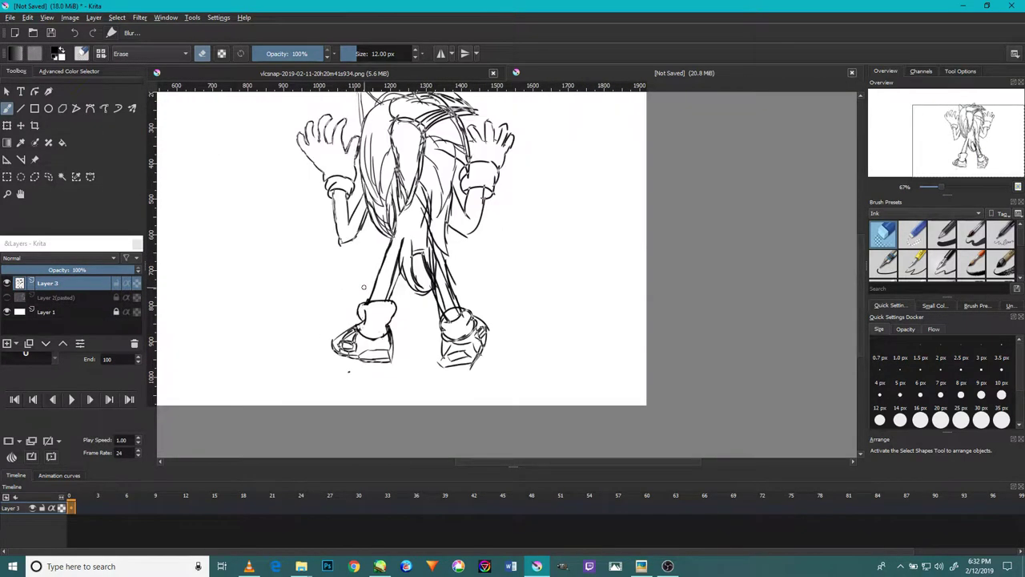
pyautogui.moveTo(398, 278); pyautogui.dragTo(540, 284)
pyautogui.scroll(6, 498, 321)
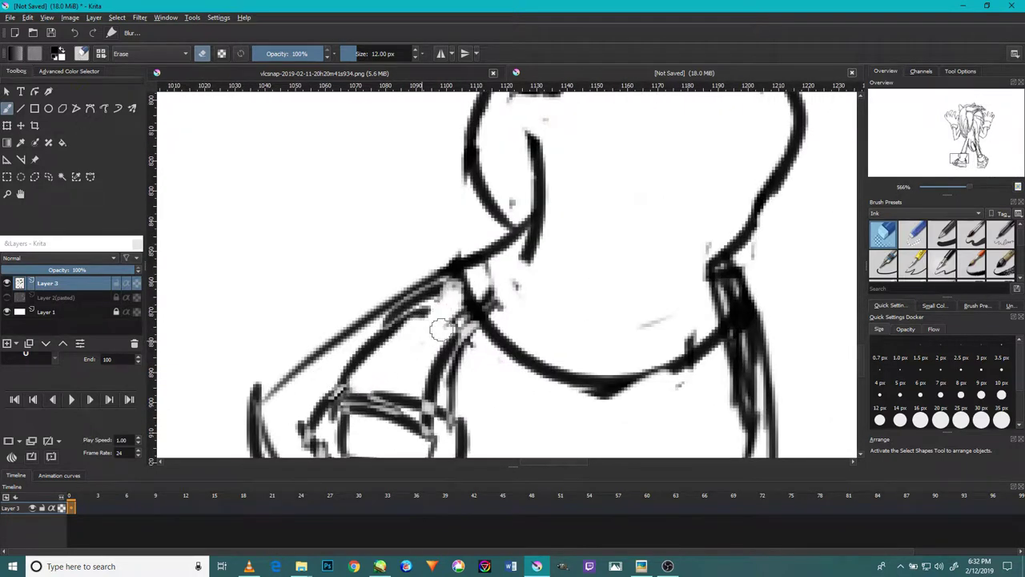
pyautogui.scroll(-2, 481, 332)
pyautogui.scroll(1, 612, 390)
pyautogui.moveTo(622, 407); pyautogui.dragTo(654, 409)
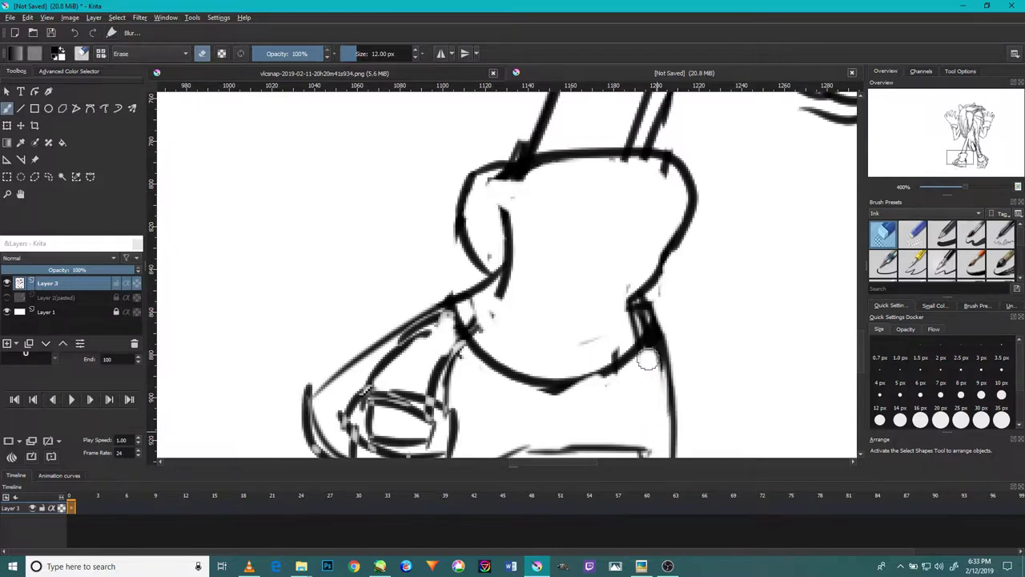
pyautogui.scroll(-2, 650, 384)
pyautogui.scroll(-1, 629, 252)
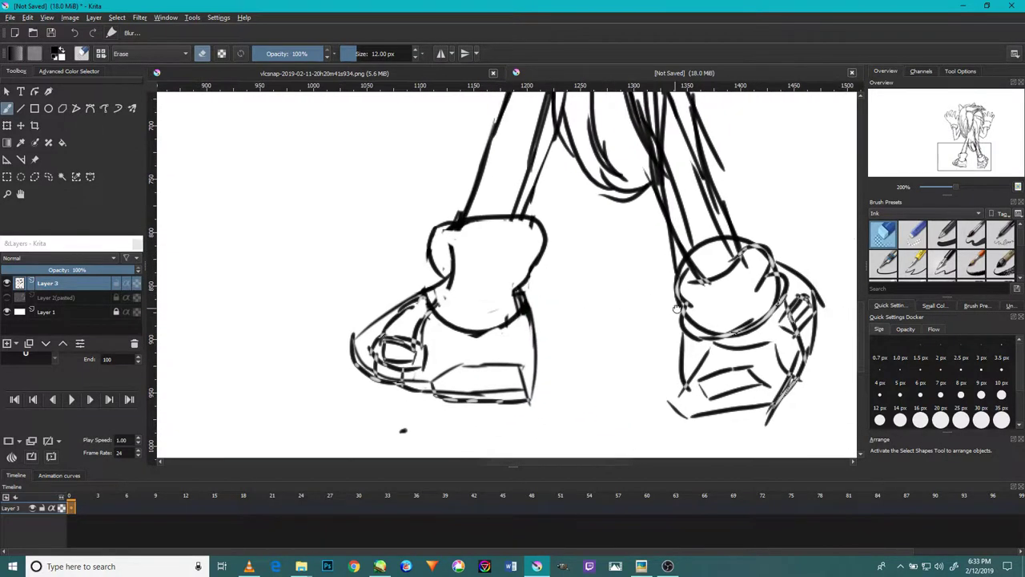
pyautogui.scroll(3, 627, 304)
pyautogui.scroll(-2, 627, 305)
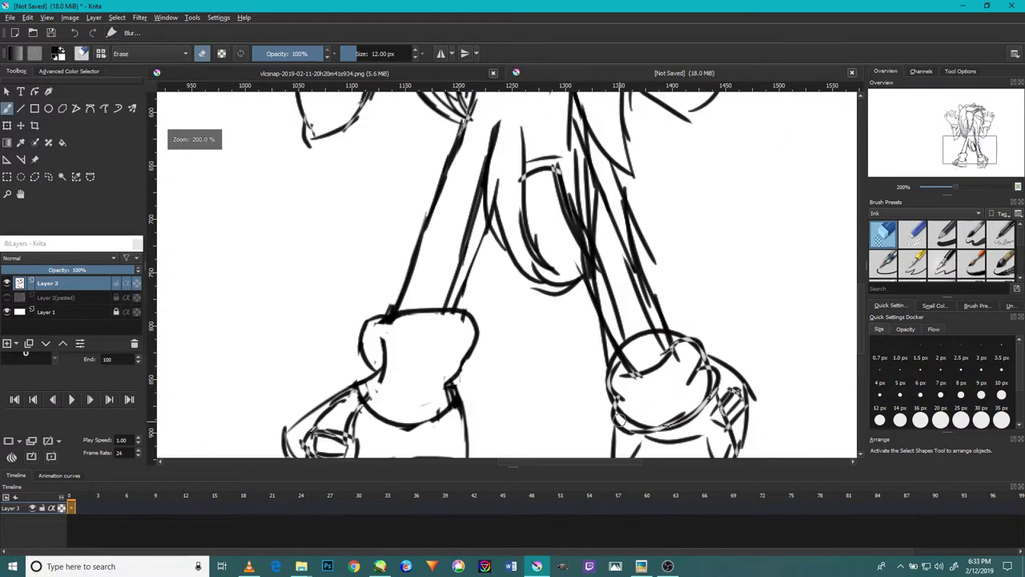
pyautogui.scroll(3, 606, 342)
pyautogui.moveTo(593, 261)
pyautogui.mouseDown()
pyautogui.moveTo(599, 206)
pyautogui.moveTo(561, 318)
pyautogui.moveTo(591, 384)
pyautogui.moveTo(561, 353)
pyautogui.moveTo(668, 389)
pyautogui.moveTo(736, 332)
pyautogui.moveTo(720, 310)
pyautogui.mouseUp()
pyautogui.scroll(-5, 660, 330)
pyautogui.scroll(2, 659, 330)
pyautogui.scroll(2, 633, 353)
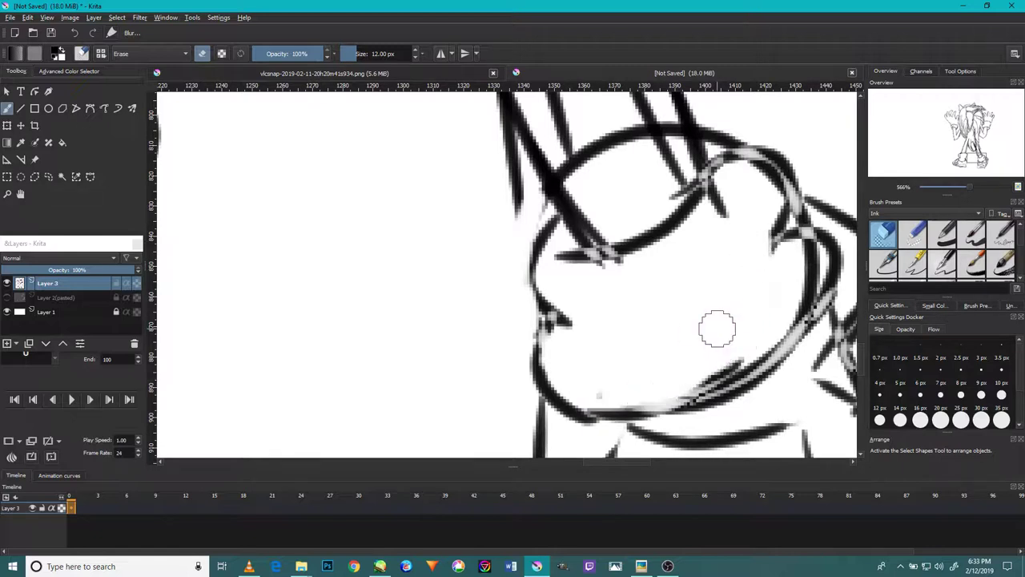
# - Lighten the inner lines of the right foot with the eraser
pyautogui.scroll(1, 593, 346)
pyautogui.hscroll(1, 640, 352)
pyautogui.moveTo(720, 333)
pyautogui.mouseDown()
pyautogui.moveTo(727, 336)
pyautogui.moveTo(737, 237)
pyautogui.moveTo(696, 208)
pyautogui.moveTo(716, 219)
pyautogui.moveTo(636, 187)
pyautogui.moveTo(753, 220)
pyautogui.mouseUp()
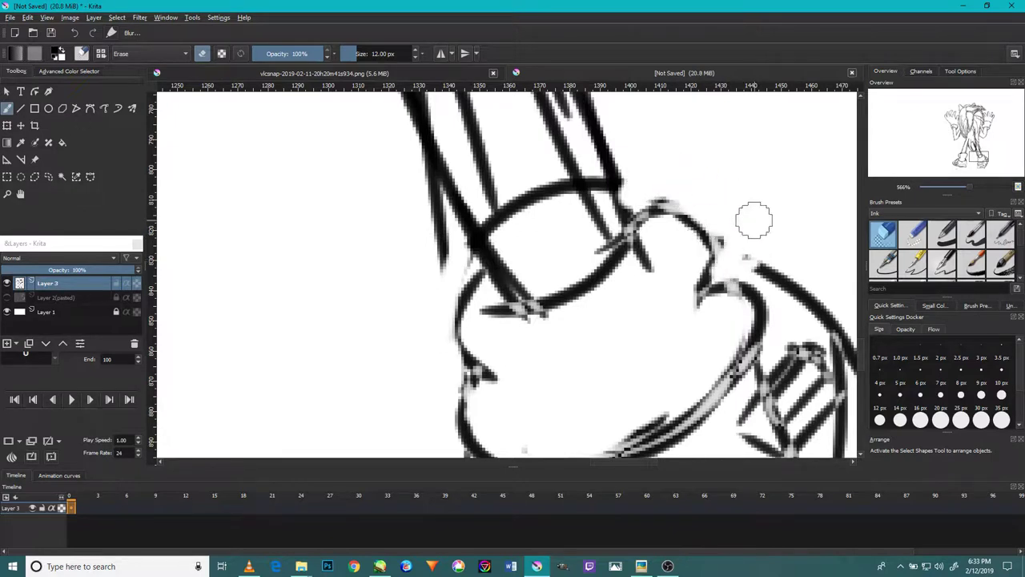
pyautogui.scroll(-4, 738, 286)
pyautogui.scroll(4, 738, 286)
pyautogui.scroll(-3, 740, 300)
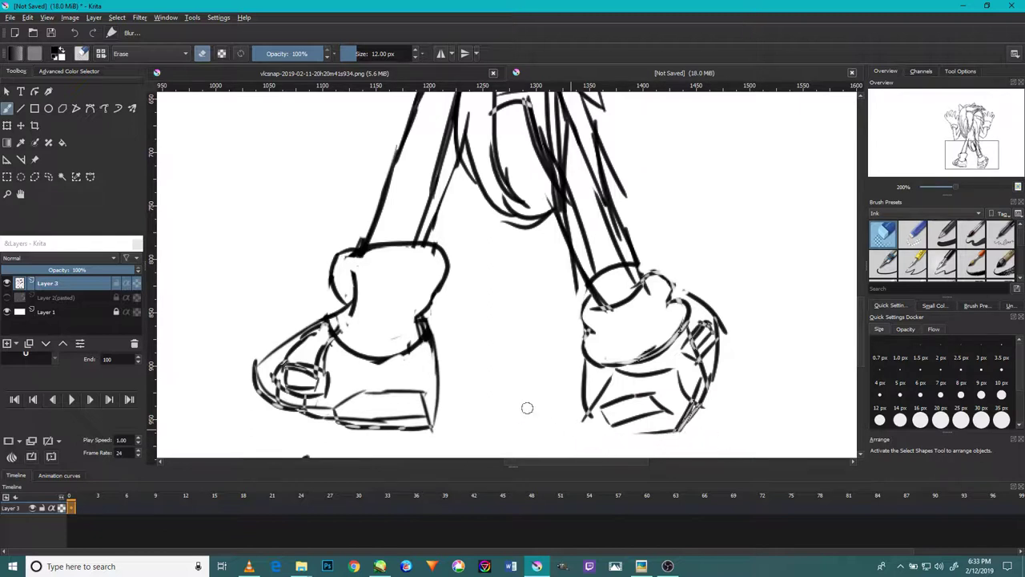
pyautogui.press('/')
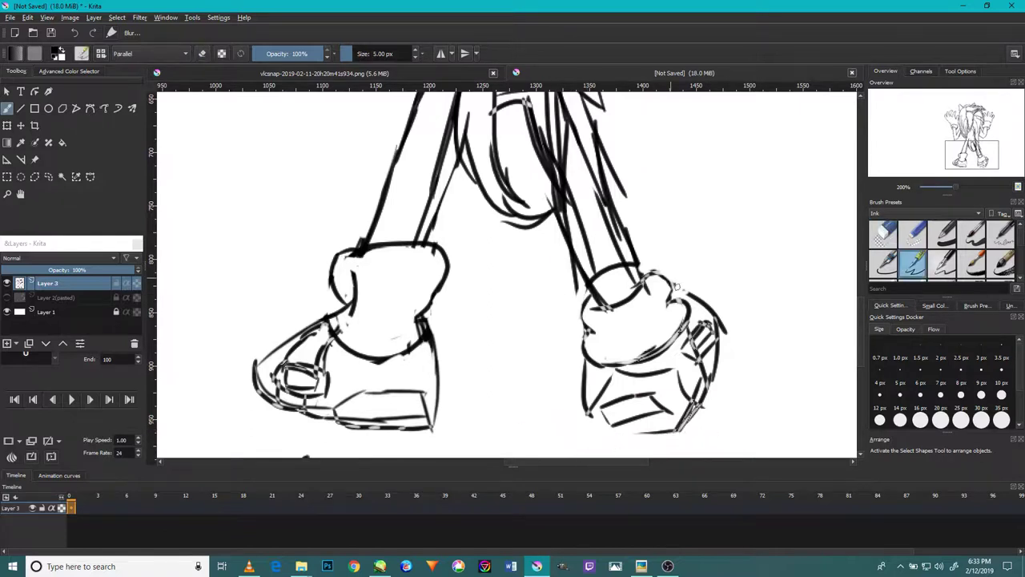
# - Ink the right foot's sole and redraw the left foot's upper line with the 5 px pen
pyautogui.scroll(2, 725, 345)
pyautogui.scroll(-2, 721, 345)
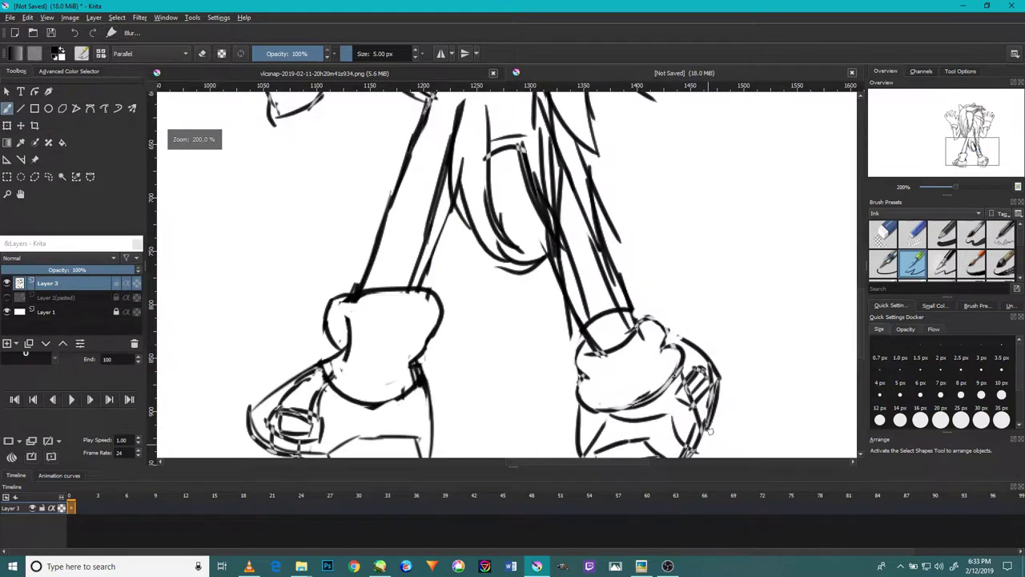
pyautogui.scroll(2, 642, 346)
pyautogui.moveTo(676, 383)
pyautogui.mouseDown()
pyautogui.moveTo(610, 404)
pyautogui.moveTo(536, 390)
pyautogui.mouseUp()
pyautogui.scroll(-2, 580, 370)
pyautogui.scroll(-1, 593, 365)
pyautogui.scroll(3, 415, 314)
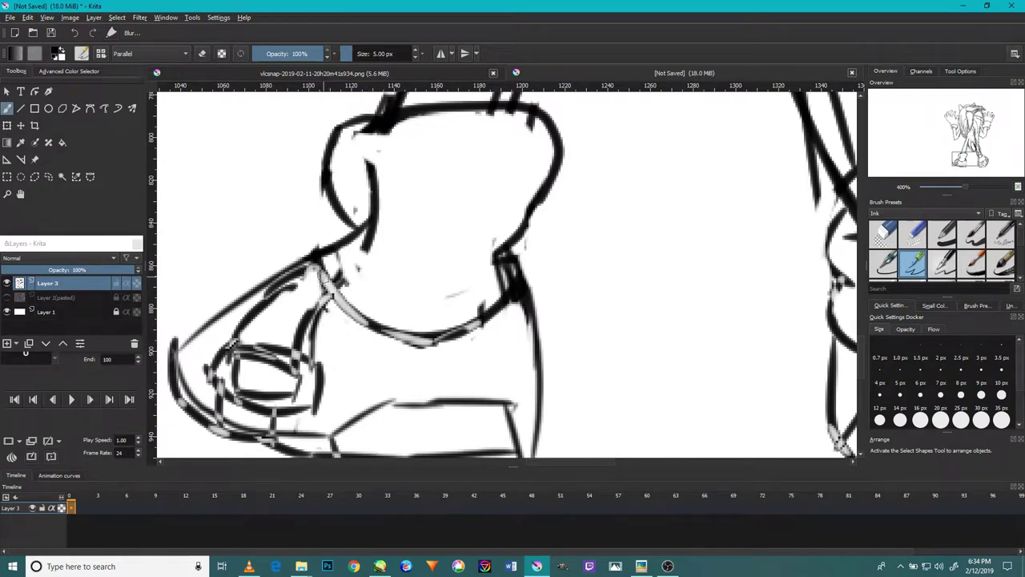
pyautogui.moveTo(314, 258); pyautogui.dragTo(268, 298)
# - Draw four test strokes on blank canvas, then undo them
pyautogui.moveTo(638, 273); pyautogui.dragTo(640, 350)
pyautogui.moveTo(621, 308); pyautogui.dragTo(678, 298)
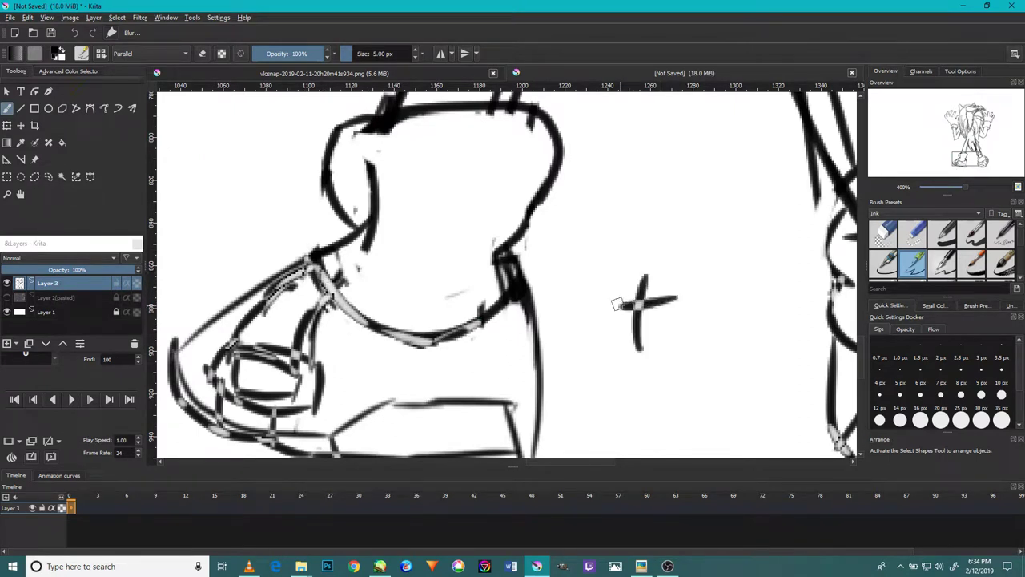
pyautogui.moveTo(627, 268); pyautogui.dragTo(638, 349)
pyautogui.moveTo(642, 304); pyautogui.dragTo(665, 336)
pyautogui.hotkey('ctrl', 'z')
pyautogui.hotkey('ctrl', 'z')
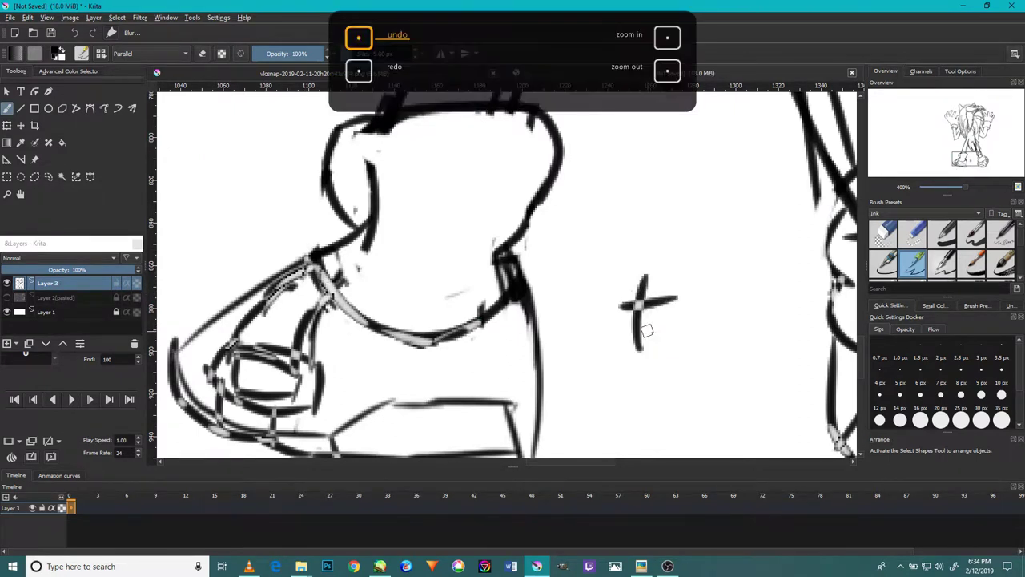
pyautogui.hotkey('ctrl', 'z')
pyautogui.hotkey('ctrl', 'z')
# - Ink the shoe's lower edge, the top of its sole section and its right edge
pyautogui.scroll(-2, 462, 432)
pyautogui.scroll(3, 441, 410)
pyautogui.moveTo(392, 399); pyautogui.dragTo(481, 417)
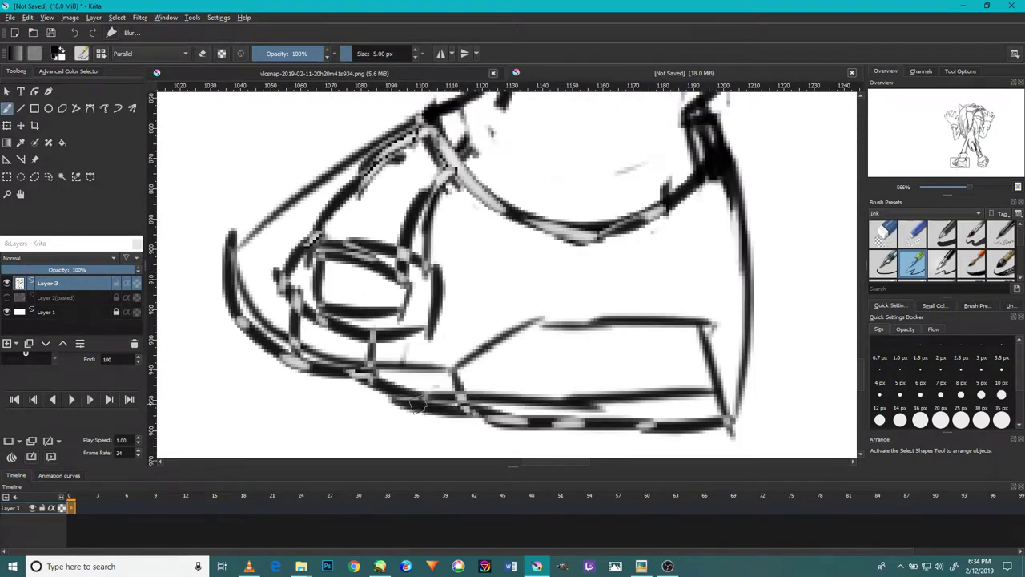
pyautogui.moveTo(304, 356)
pyautogui.mouseDown()
pyautogui.moveTo(404, 417)
pyautogui.moveTo(476, 422)
pyautogui.mouseUp()
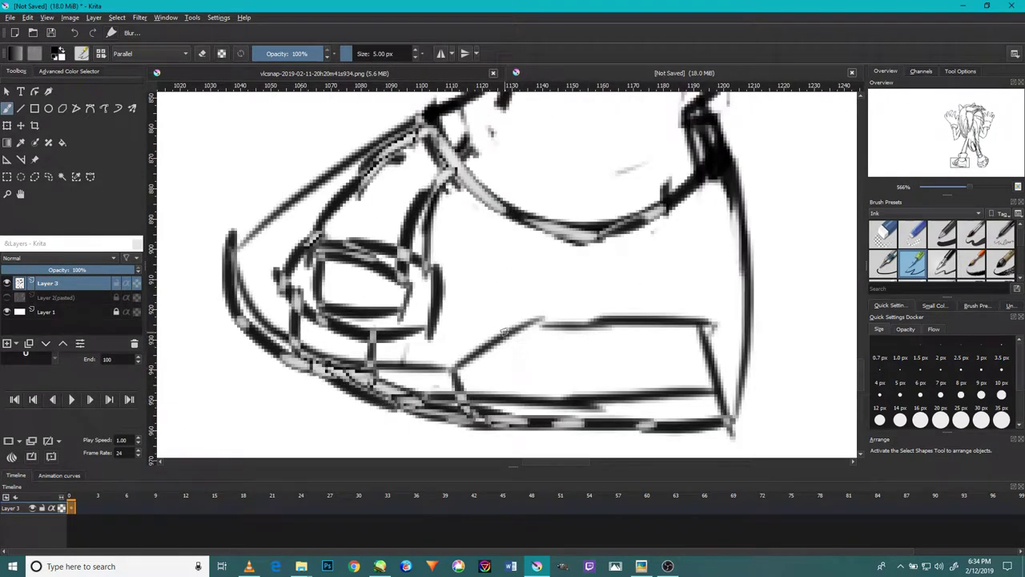
pyautogui.moveTo(503, 330); pyautogui.dragTo(656, 319)
pyautogui.moveTo(712, 352); pyautogui.dragTo(724, 424)
# - Reset the view to both feet and add several ink strokes inside the shoe
pyautogui.press('1')
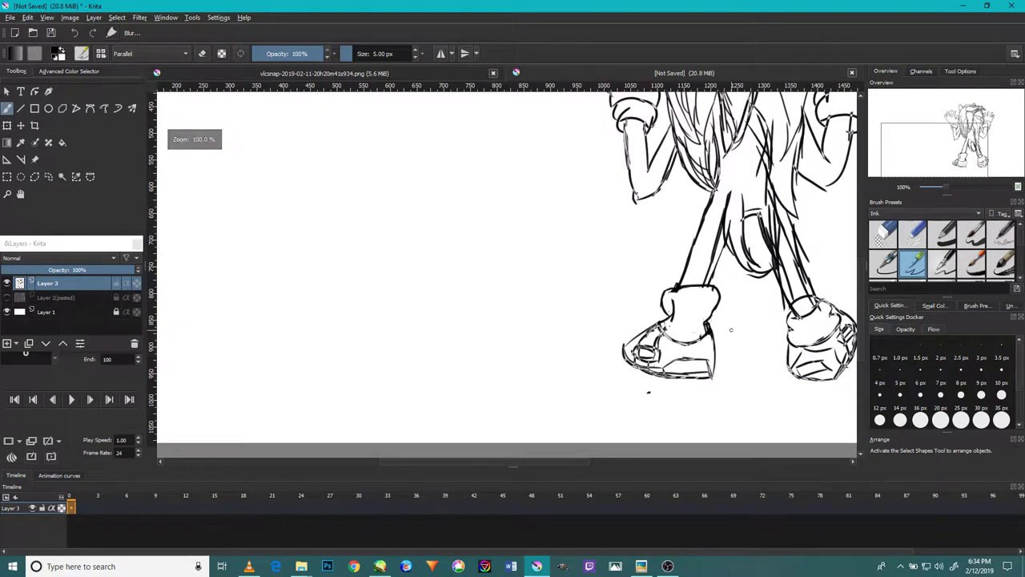
pyautogui.scroll(3, 573, 426)
pyautogui.moveTo(627, 391); pyautogui.dragTo(574, 446)
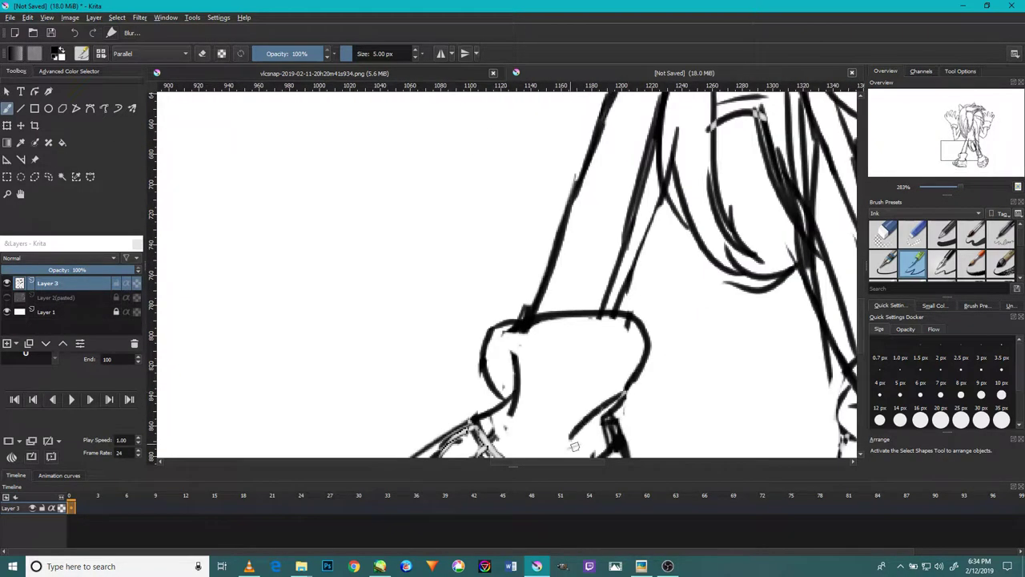
pyautogui.scroll(-2, 490, 404)
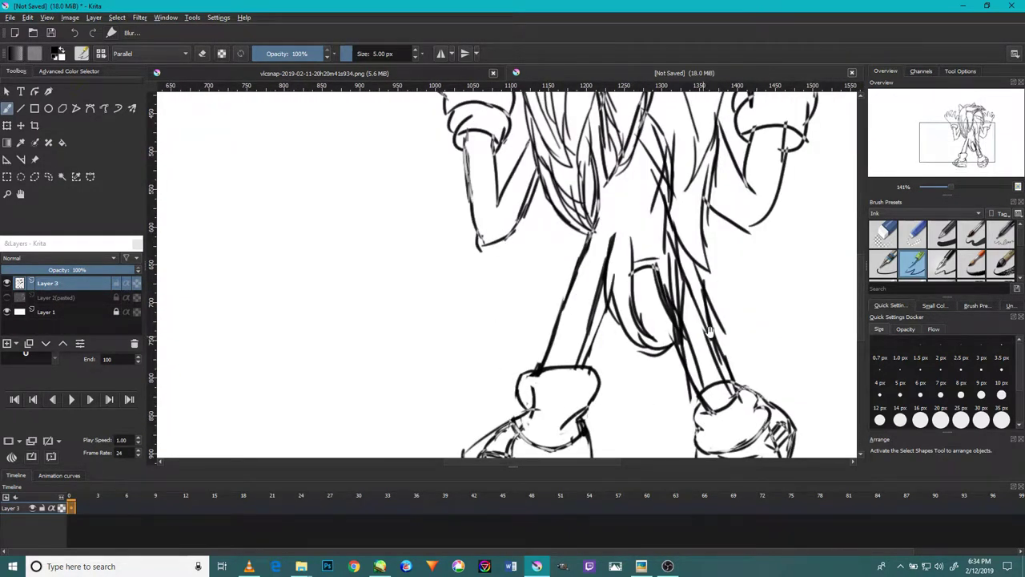
pyautogui.scroll(4, 651, 325)
pyautogui.moveTo(636, 253)
pyautogui.mouseDown()
pyautogui.moveTo(771, 258)
pyautogui.moveTo(724, 253)
pyautogui.mouseUp()
pyautogui.moveTo(653, 221); pyautogui.dragTo(591, 290)
pyautogui.scroll(-3, 597, 312)
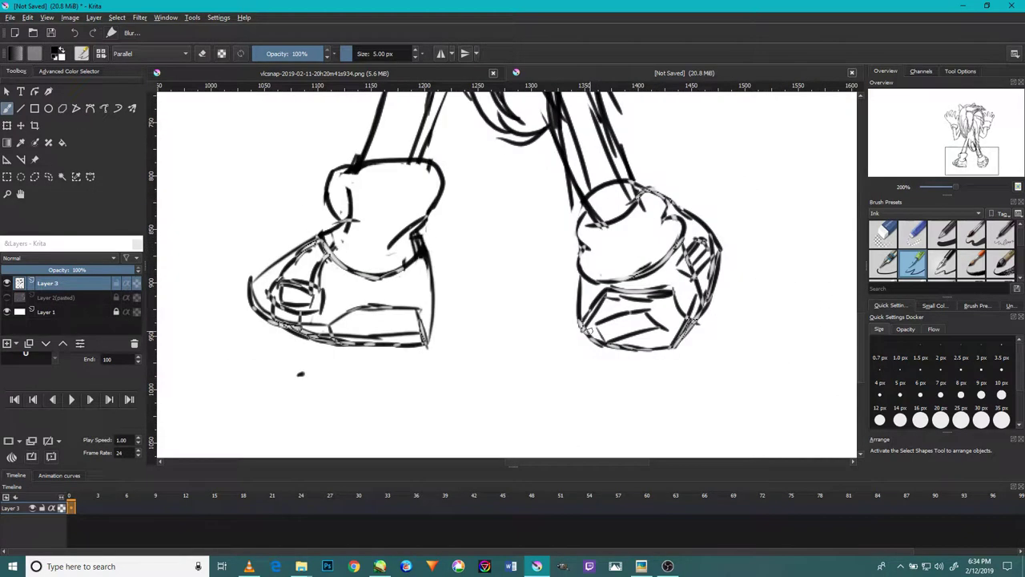
pyautogui.scroll(-1, 588, 328)
pyautogui.scroll(4, 671, 325)
# - Erase the stray strokes on the right shoe
pyautogui.press('e')
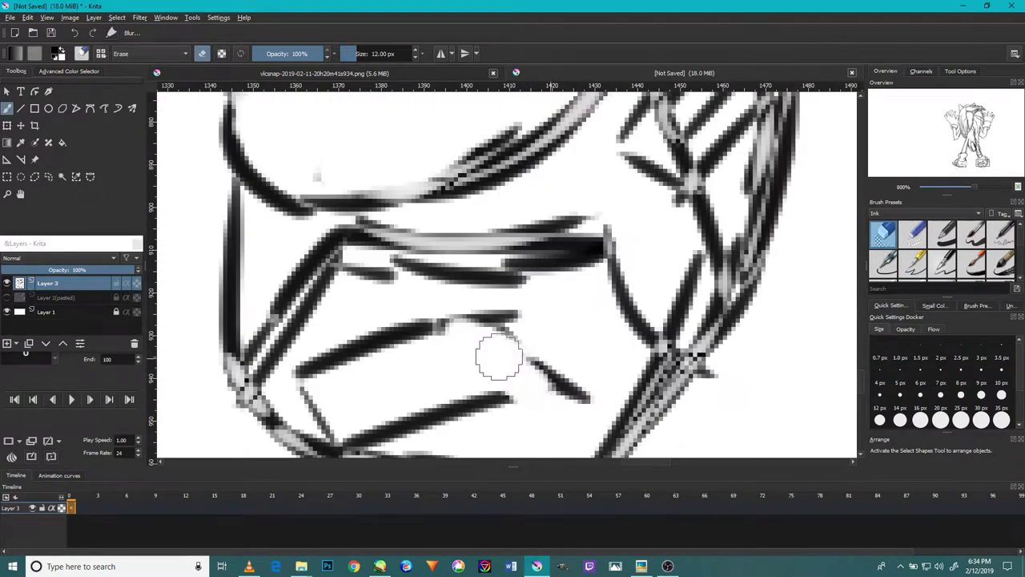
pyautogui.moveTo(400, 332); pyautogui.dragTo(522, 378)
pyautogui.moveTo(480, 320); pyautogui.dragTo(544, 317)
pyautogui.moveTo(448, 412); pyautogui.dragTo(320, 420)
pyautogui.scroll(-3, 416, 414)
pyautogui.scroll(-2, 416, 414)
# - Recentre on the right shoe and ink its bottom edge with the pen
pyautogui.press('/')
pyautogui.scroll(3, 445, 432)
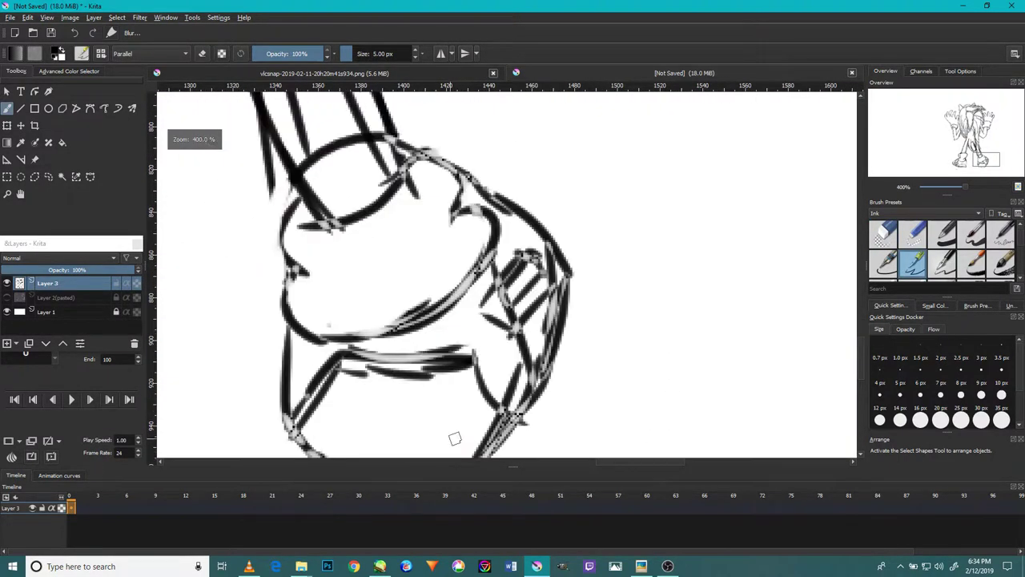
pyautogui.moveTo(429, 416)
pyautogui.mouseDown()
pyautogui.moveTo(800, 338)
pyautogui.moveTo(684, 352)
pyautogui.moveTo(633, 341)
pyautogui.mouseUp()
pyautogui.moveTo(761, 359)
pyautogui.mouseDown()
pyautogui.moveTo(798, 331)
pyautogui.moveTo(734, 298)
pyautogui.mouseUp()
pyautogui.scroll(-6, 743, 333)
pyautogui.scroll(3, 741, 394)
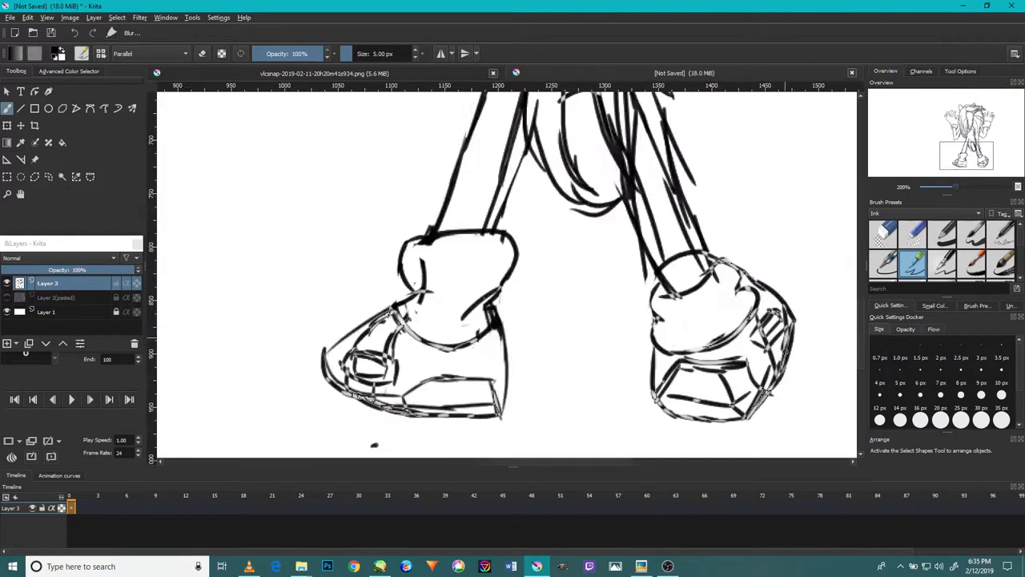
pyautogui.scroll(2, 741, 394)
pyautogui.scroll(-2, 741, 394)
pyautogui.scroll(-2, 578, 298)
# - Erase a stray line end by the right leg and a stray streak among the hair strokes
pyautogui.press('e')
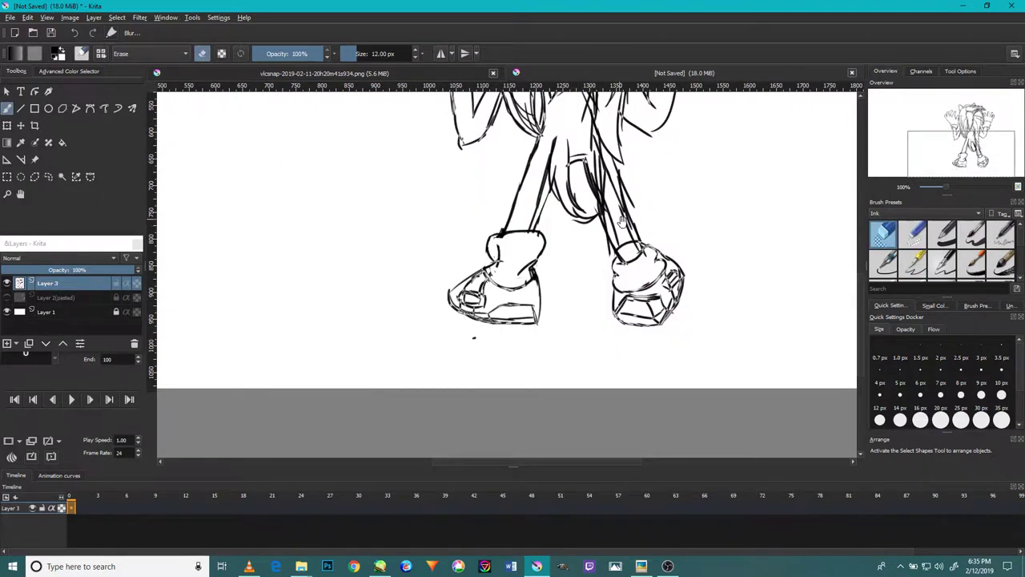
pyautogui.scroll(1, 617, 215)
pyautogui.scroll(3, 617, 269)
pyautogui.scroll(2, 529, 339)
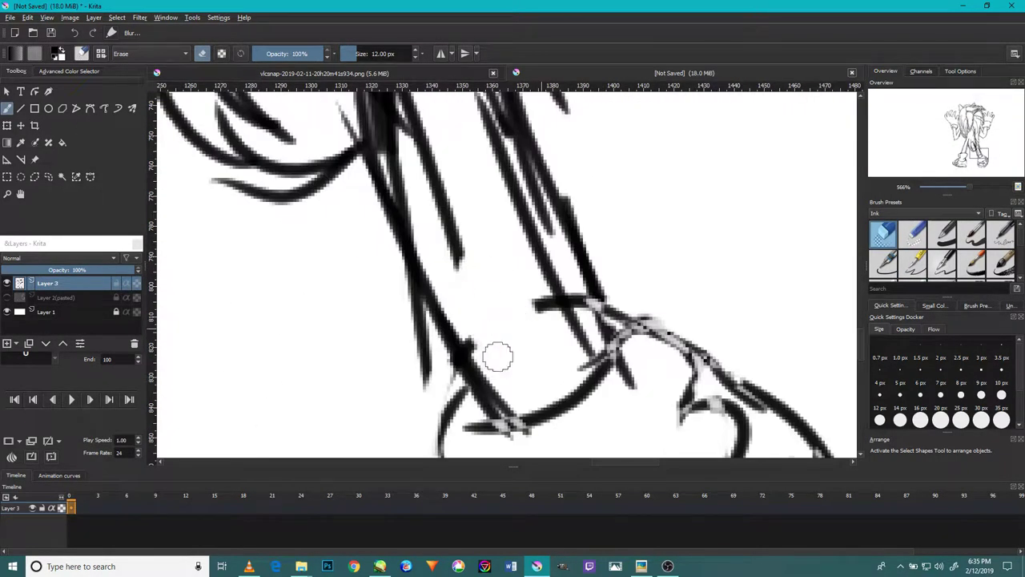
pyautogui.moveTo(548, 311); pyautogui.dragTo(606, 387)
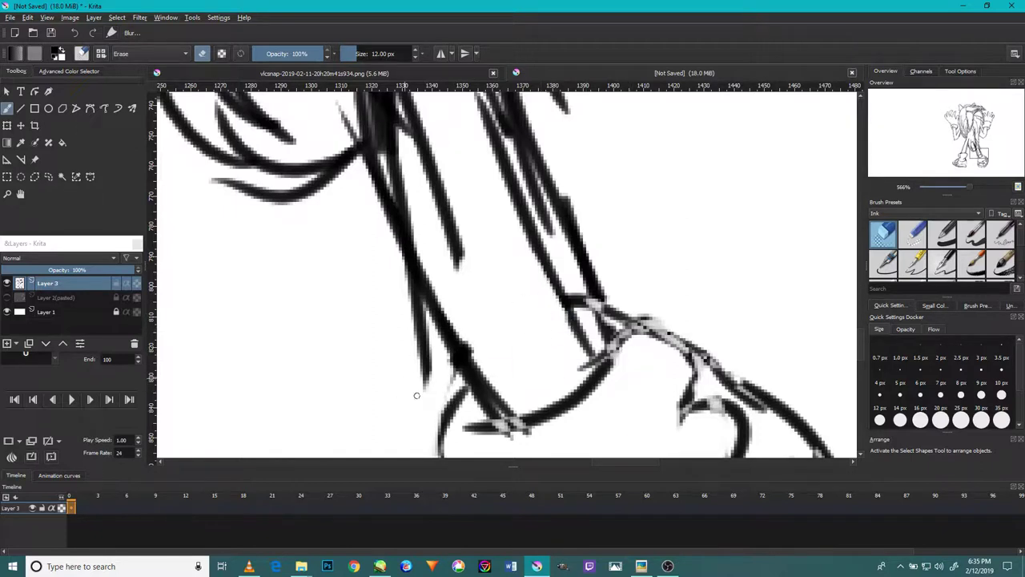
pyautogui.scroll(-6, 392, 289)
pyautogui.scroll(4, 382, 281)
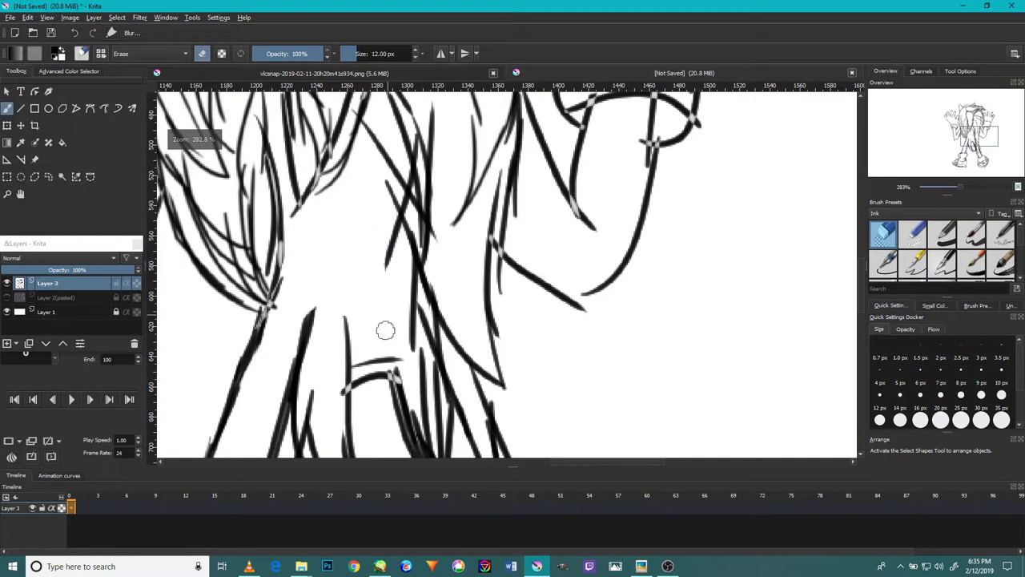
pyautogui.scroll(-4, 384, 337)
pyautogui.moveTo(394, 291); pyautogui.dragTo(410, 141)
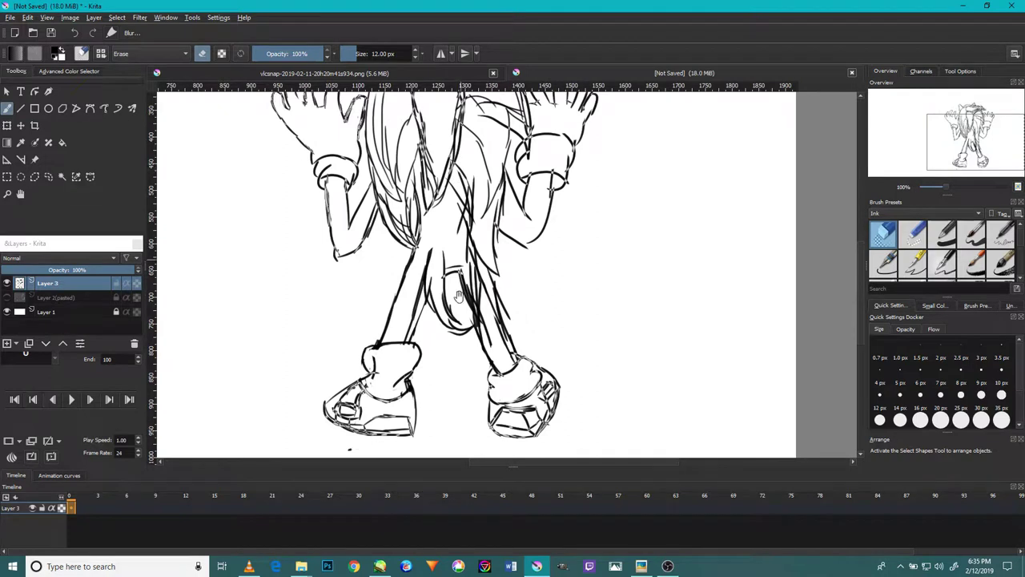
pyautogui.scroll(2, 464, 342)
pyautogui.scroll(2, 464, 321)
pyautogui.moveTo(449, 316); pyautogui.dragTo(481, 302)
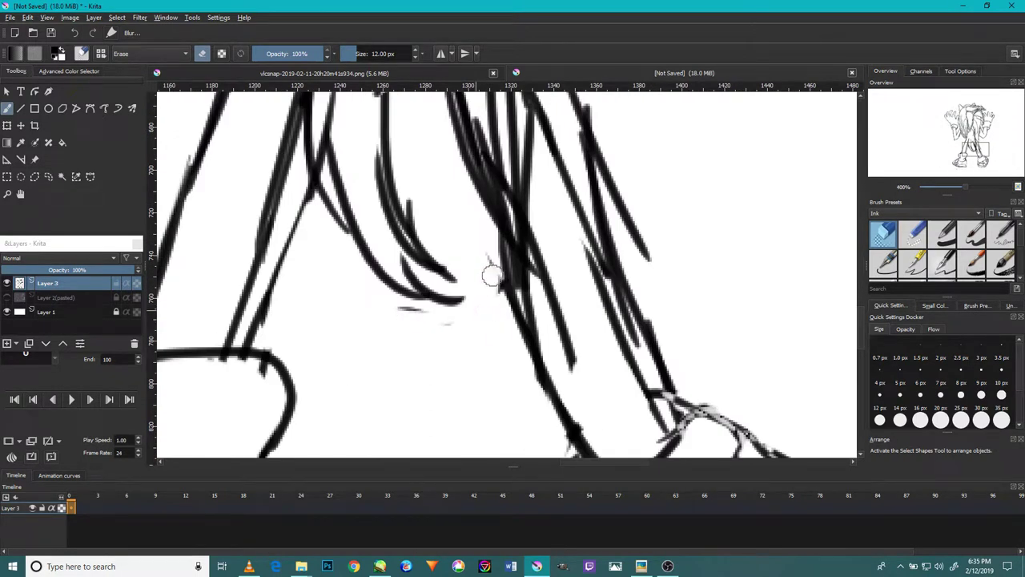
pyautogui.scroll(-3, 465, 320)
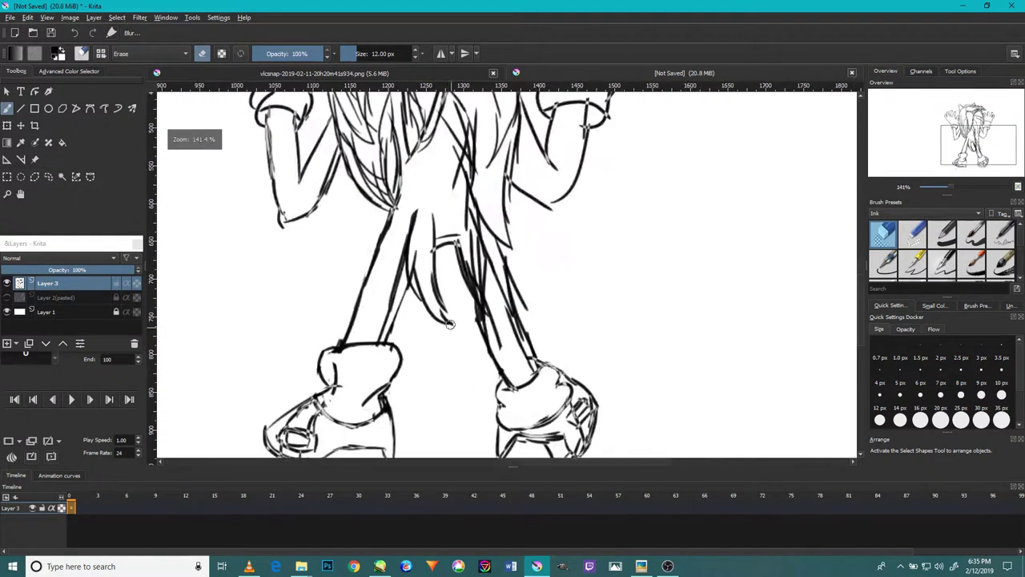
pyautogui.scroll(1, 416, 284)
# - Back on the 5 px pen, ink a quill tip hanging between the legs
pyautogui.press('e')
pyautogui.scroll(1, 414, 289)
pyautogui.moveTo(441, 204); pyautogui.dragTo(481, 316)
pyautogui.scroll(-2, 439, 176)
pyautogui.scroll(2, 439, 176)
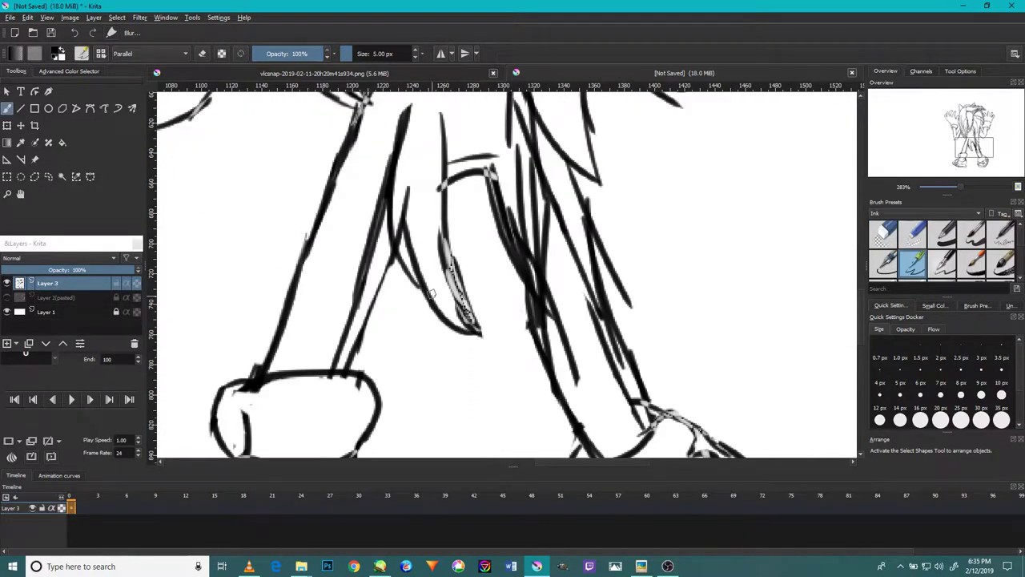
# - Select the sketched tail strokes between the legs and shift them slightly right
pyautogui.click(35, 177)
pyautogui.click(406, 308)
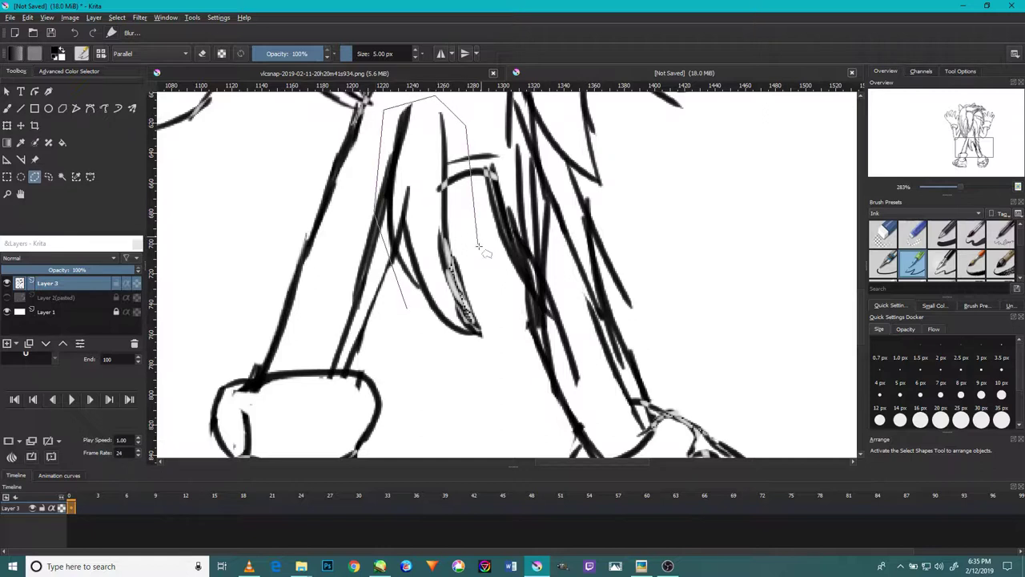
pyautogui.press('t')
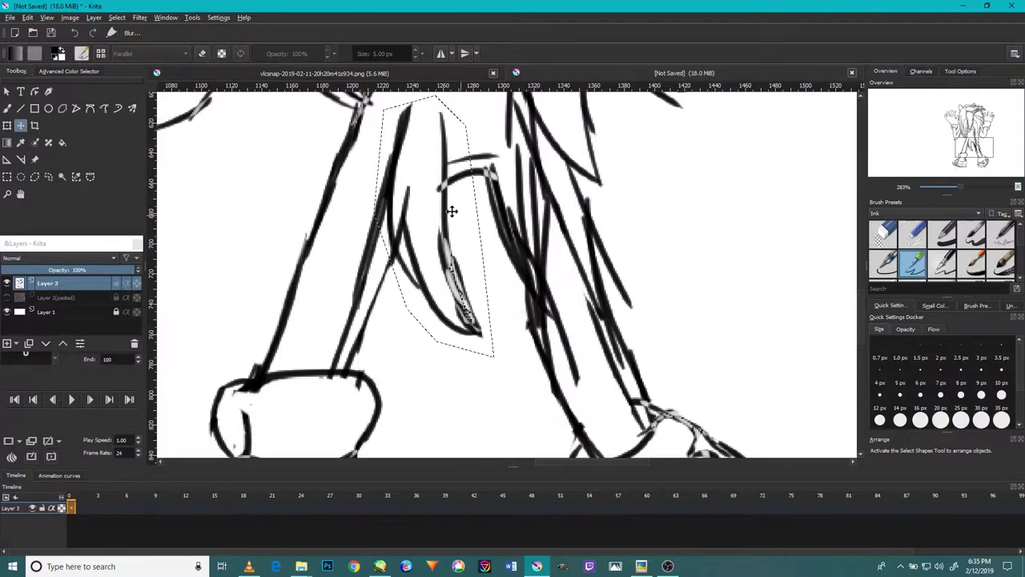
pyautogui.moveTo(432, 238); pyautogui.dragTo(474, 236)
pyautogui.scroll(-2, 477, 252)
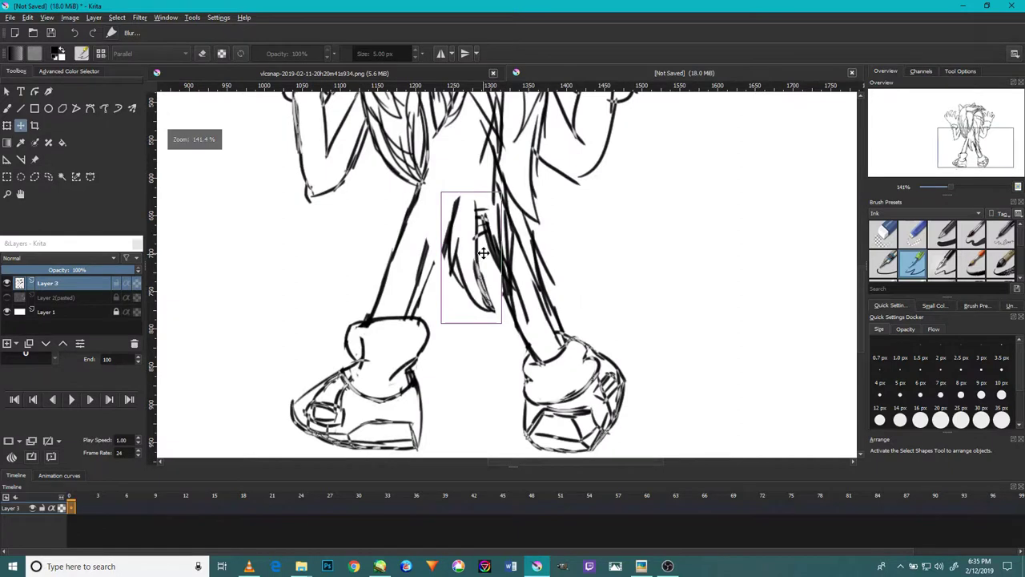
# - Rotate and straighten the selected tail strokes, nudging them down-left, and apply the transform
pyautogui.click(8, 125)
pyautogui.moveTo(459, 307)
pyautogui.mouseDown()
pyautogui.moveTo(472, 301)
pyautogui.moveTo(480, 311)
pyautogui.mouseUp()
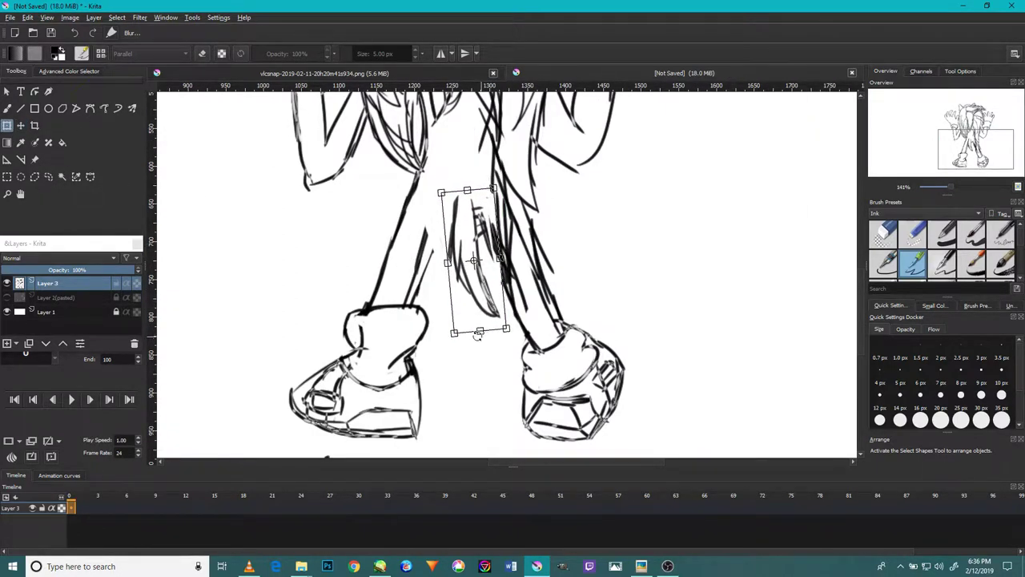
pyautogui.moveTo(508, 331); pyautogui.dragTo(498, 336)
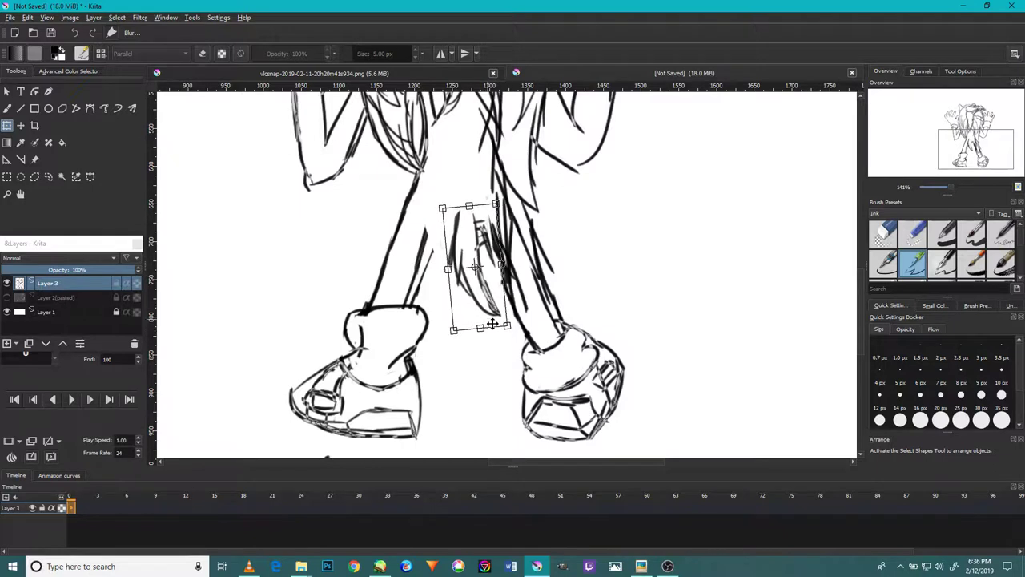
pyautogui.moveTo(492, 280)
pyautogui.mouseDown()
pyautogui.moveTo(485, 293)
pyautogui.moveTo(471, 272)
pyautogui.mouseUp()
pyautogui.scroll(-2, 485, 293)
pyautogui.scroll(2, 485, 293)
pyautogui.press('Return')
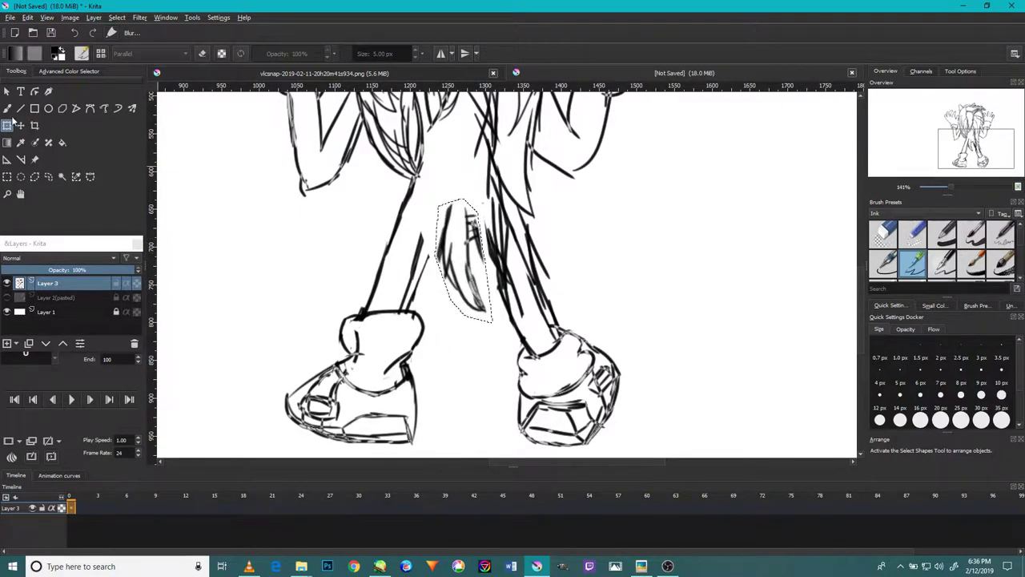
# - Go back to the brush and deselect the tail strokes
pyautogui.press('b')
pyautogui.click(117, 18)
pyautogui.click(120, 39)
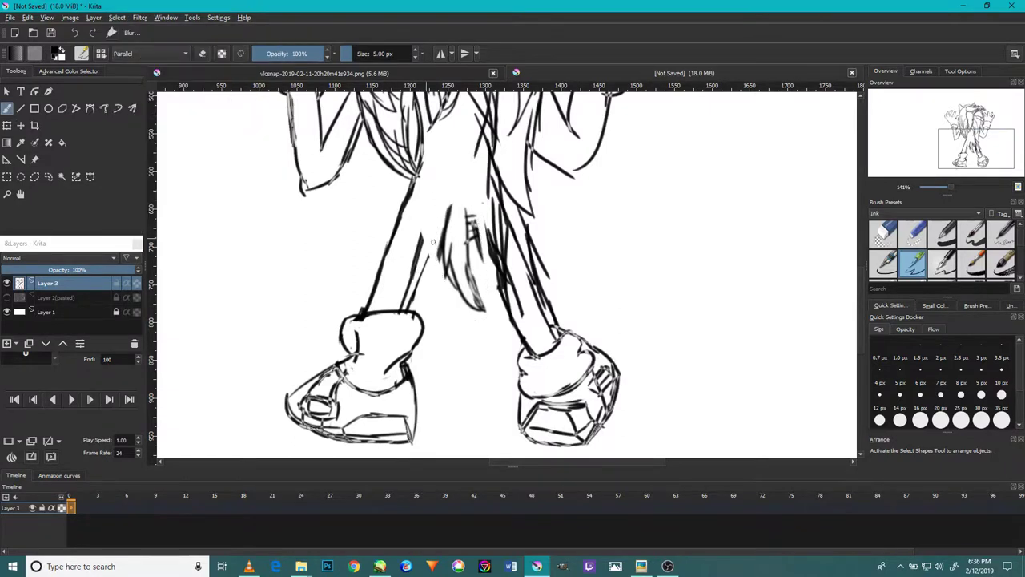
# - Ink the tail's curved strands between the legs, including its lower curve and middle strand
pyautogui.scroll(4, 424, 229)
pyautogui.moveTo(427, 229)
pyautogui.mouseDown()
pyautogui.moveTo(516, 148)
pyautogui.moveTo(628, 241)
pyautogui.mouseUp()
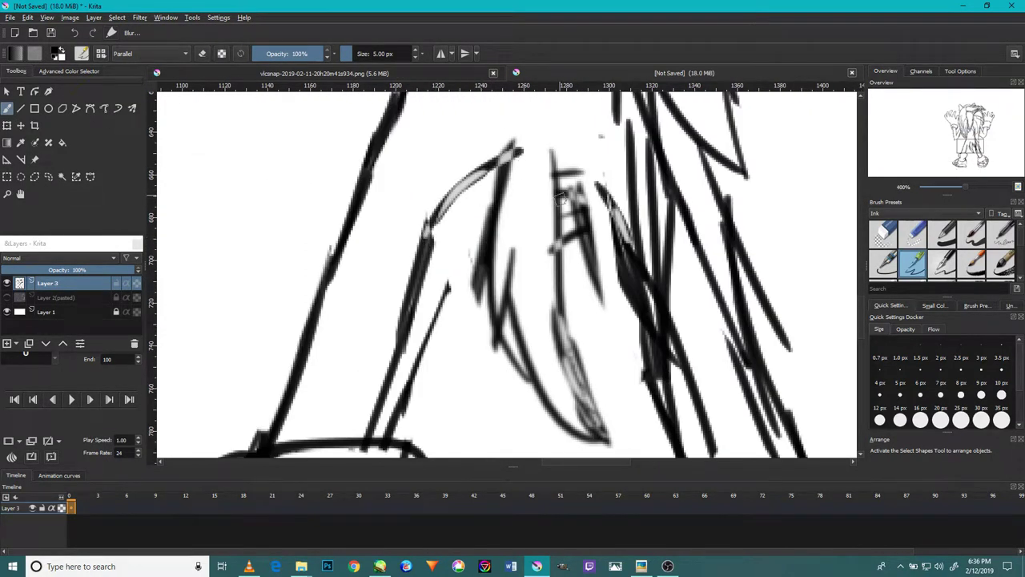
pyautogui.moveTo(560, 156); pyautogui.dragTo(616, 207)
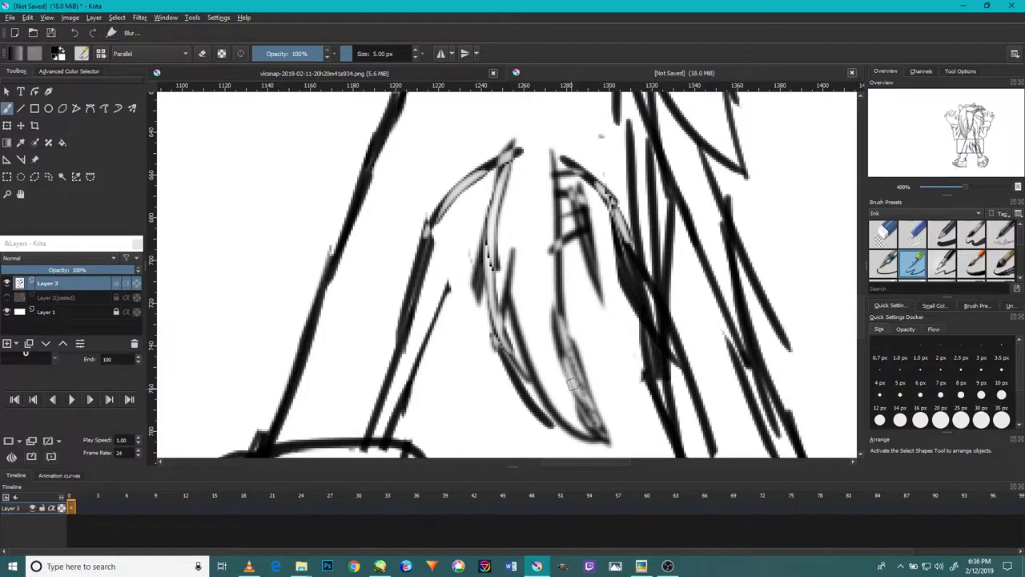
pyautogui.scroll(-5, 574, 331)
pyautogui.scroll(5, 573, 330)
pyautogui.moveTo(572, 274)
pyautogui.mouseDown()
pyautogui.moveTo(650, 312)
pyautogui.moveTo(618, 200)
pyautogui.moveTo(635, 288)
pyautogui.moveTo(602, 119)
pyautogui.mouseUp()
pyautogui.moveTo(531, 144)
pyautogui.mouseDown()
pyautogui.moveTo(549, 136)
pyautogui.moveTo(490, 216)
pyautogui.moveTo(431, 386)
pyautogui.mouseUp()
# - Erase excess ink and sketchy stray strokes around the tail's strands and edges
pyautogui.press('e')
pyautogui.moveTo(513, 233); pyautogui.dragTo(445, 396)
pyautogui.moveTo(544, 116)
pyautogui.mouseDown()
pyautogui.moveTo(478, 181)
pyautogui.moveTo(465, 216)
pyautogui.moveTo(483, 181)
pyautogui.mouseUp()
pyautogui.scroll(-1, 470, 233)
pyautogui.scroll(1, 470, 233)
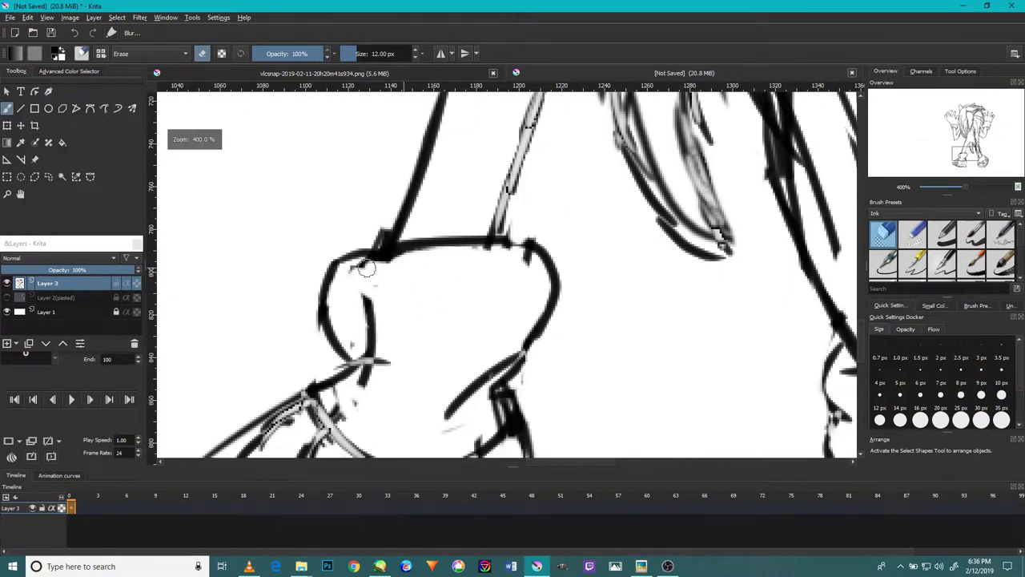
pyautogui.scroll(-4, 521, 263)
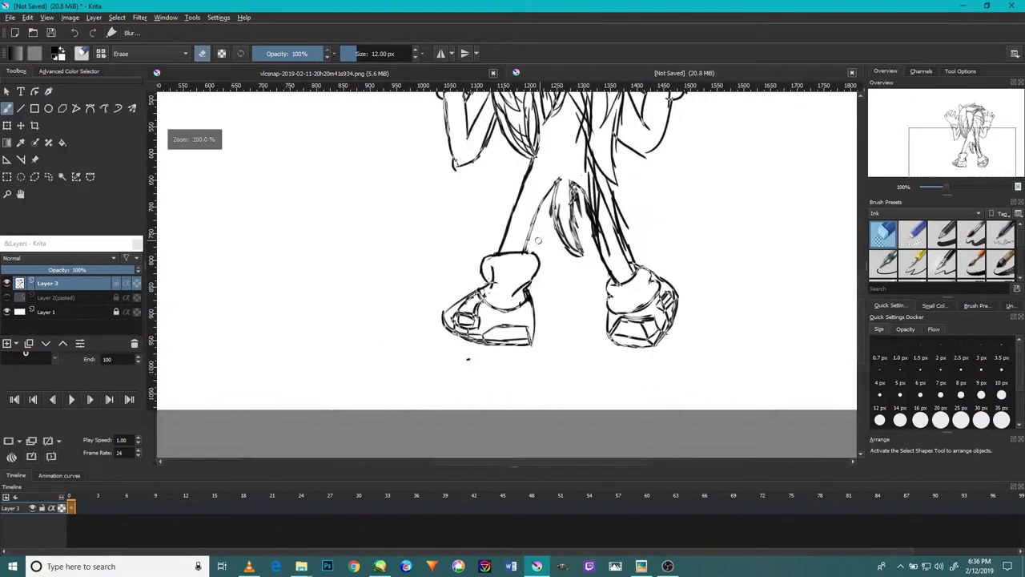
pyautogui.scroll(3, 524, 329)
pyautogui.moveTo(484, 227); pyautogui.dragTo(470, 206)
pyautogui.scroll(-4, 469, 206)
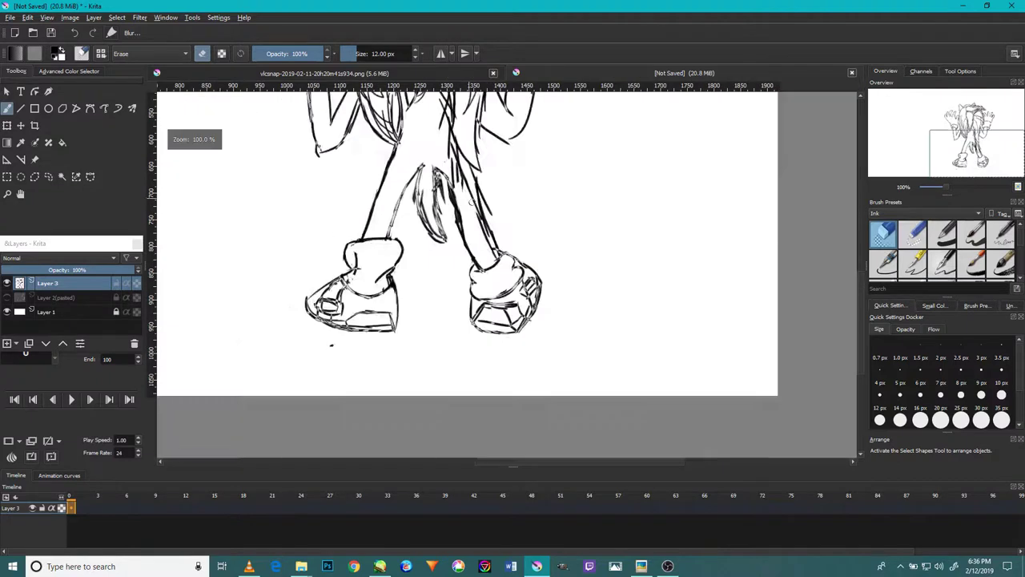
pyautogui.scroll(4, 444, 167)
pyautogui.moveTo(444, 167)
pyautogui.mouseDown()
pyautogui.moveTo(467, 272)
pyautogui.moveTo(504, 320)
pyautogui.mouseUp()
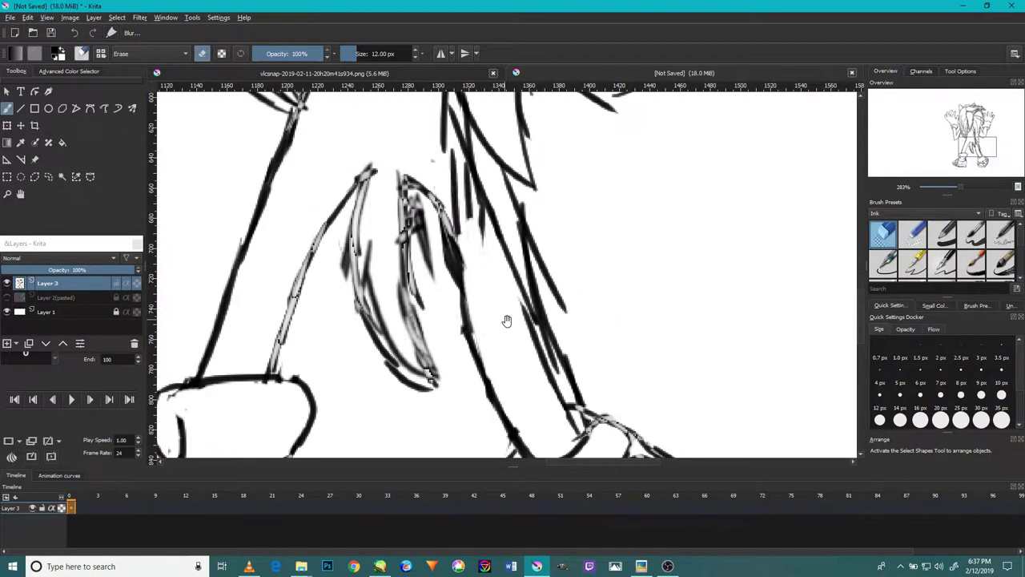
pyautogui.moveTo(481, 245)
pyautogui.mouseDown()
pyautogui.moveTo(485, 233)
pyautogui.moveTo(480, 281)
pyautogui.moveTo(561, 329)
pyautogui.moveTo(539, 247)
pyautogui.mouseUp()
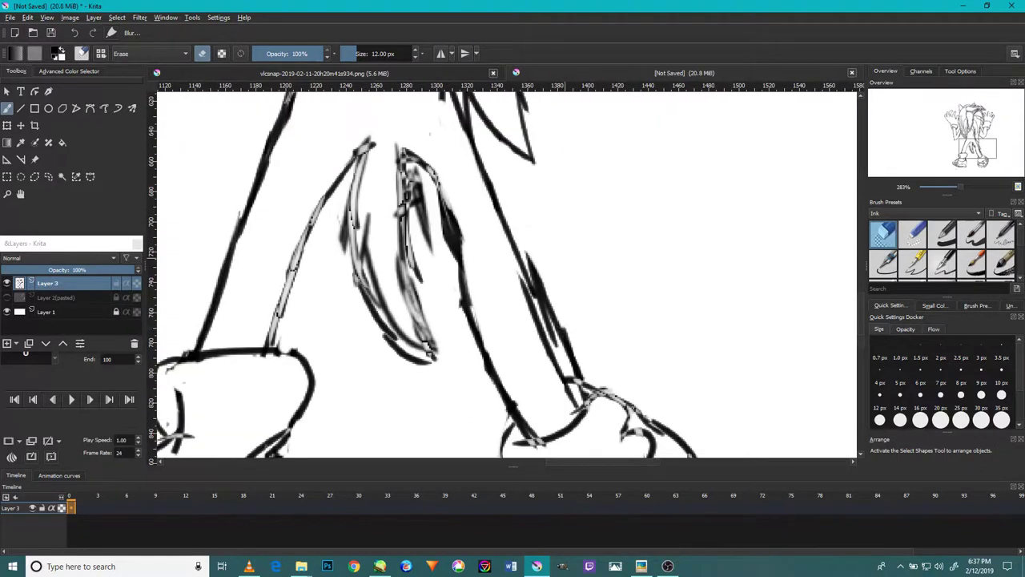
pyautogui.moveTo(536, 283); pyautogui.dragTo(574, 347)
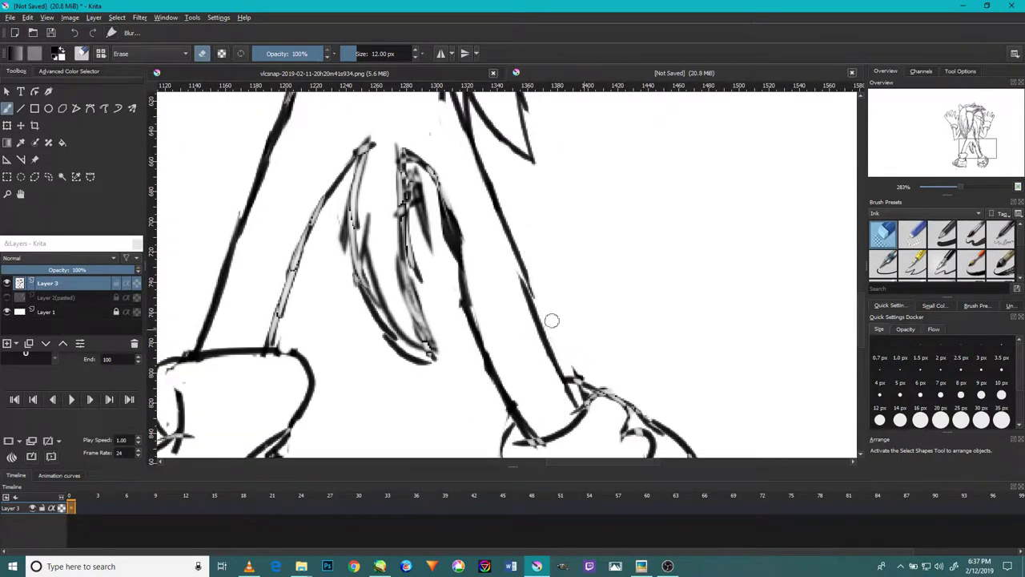
pyautogui.moveTo(442, 265); pyautogui.dragTo(417, 176)
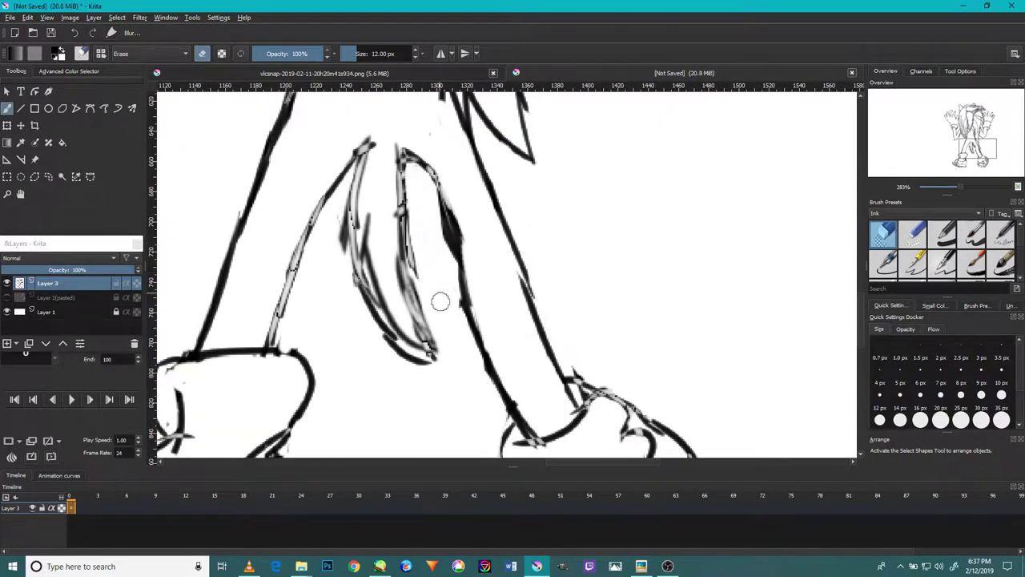
# - Ink over a quill line and draw the two curves where the legs meet
pyautogui.press('/')
pyautogui.scroll(-5, 448, 322)
pyautogui.scroll(5, 474, 287)
pyautogui.scroll(3, 474, 287)
pyautogui.moveTo(473, 287)
pyautogui.mouseDown()
pyautogui.moveTo(446, 285)
pyautogui.moveTo(430, 238)
pyautogui.mouseUp()
pyautogui.press('/')
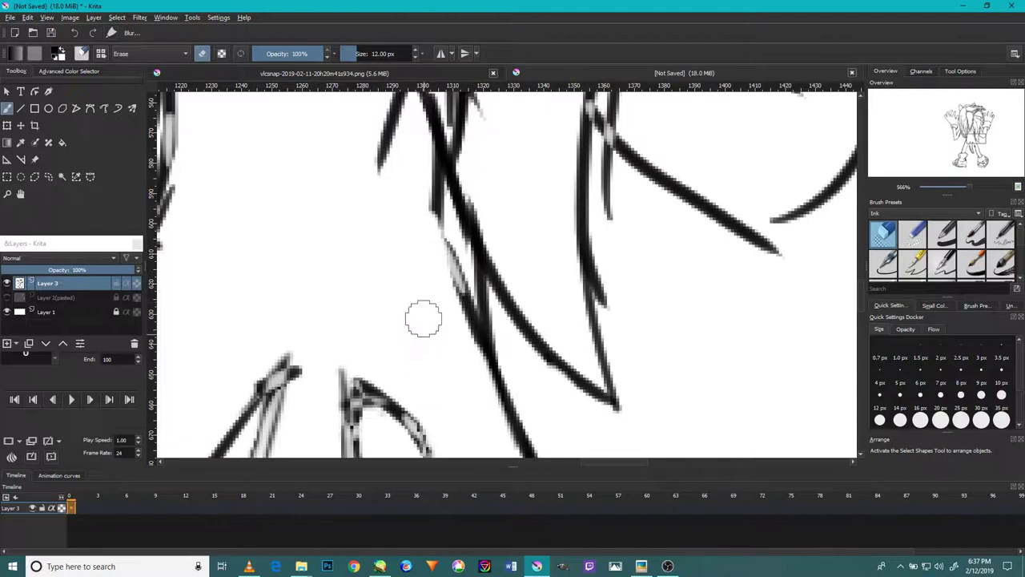
pyautogui.scroll(3, 384, 240)
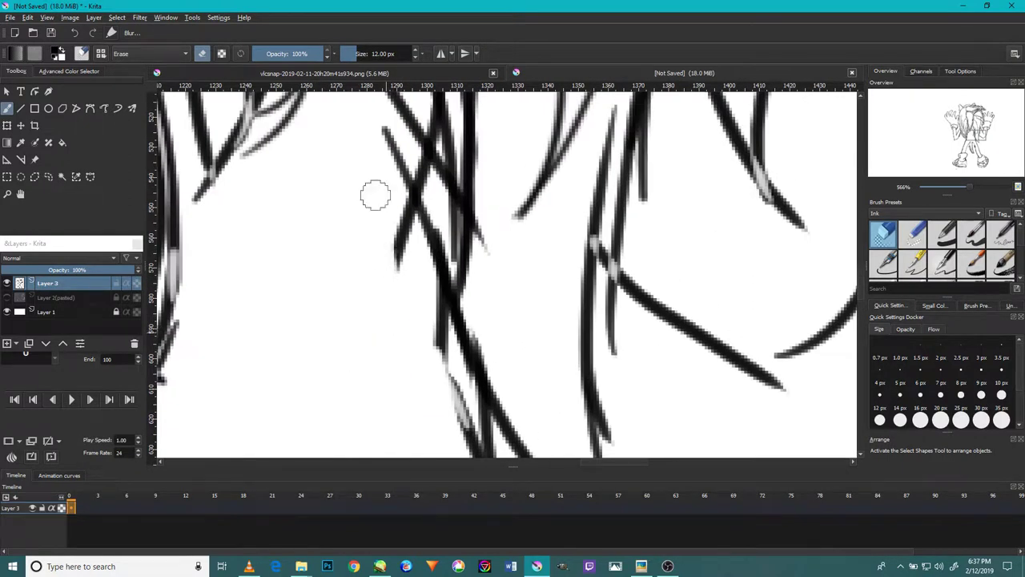
pyautogui.scroll(-4, 383, 281)
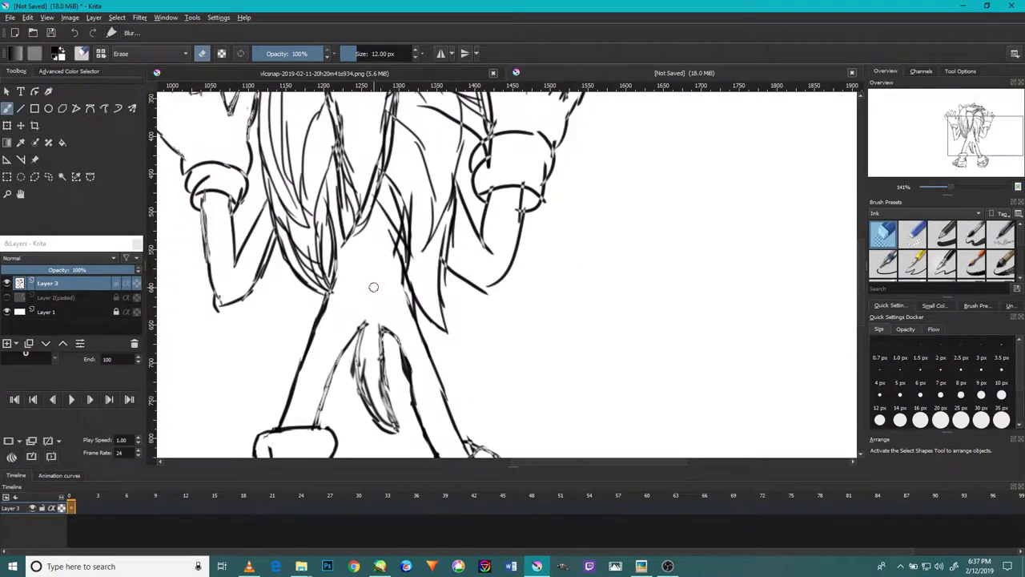
pyautogui.press('/')
pyautogui.moveTo(359, 240); pyautogui.dragTo(346, 312)
pyautogui.moveTo(324, 313); pyautogui.dragTo(352, 197)
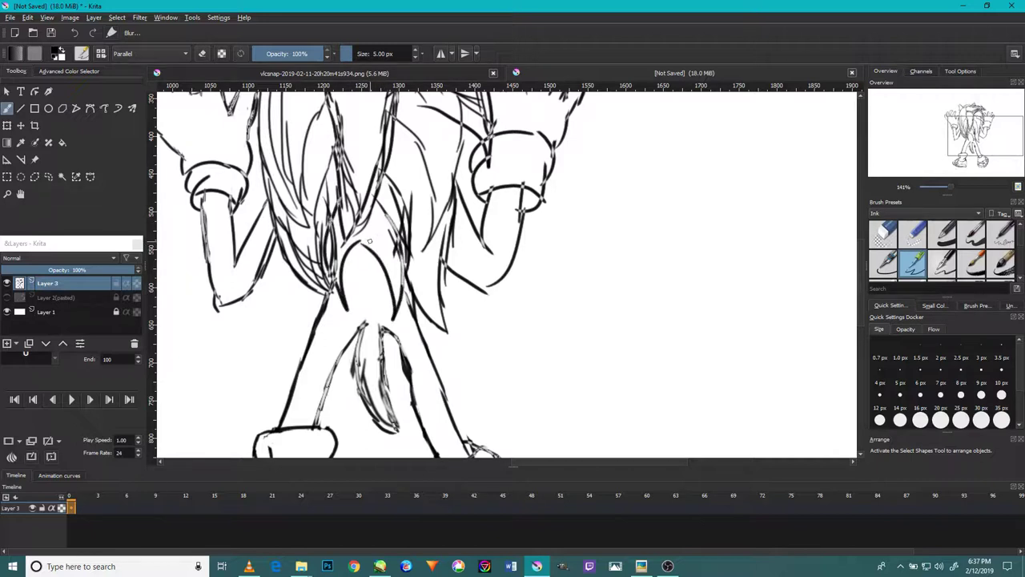
# - Erase the stray strokes just below the quills
pyautogui.press('/')
pyautogui.scroll(4, 424, 264)
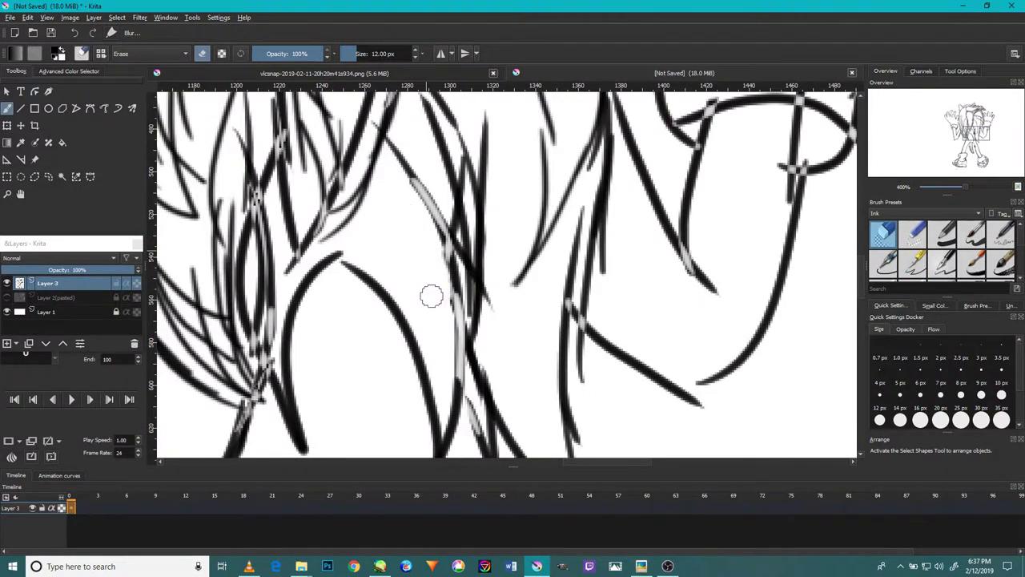
pyautogui.scroll(-6, 423, 263)
pyautogui.scroll(5, 271, 358)
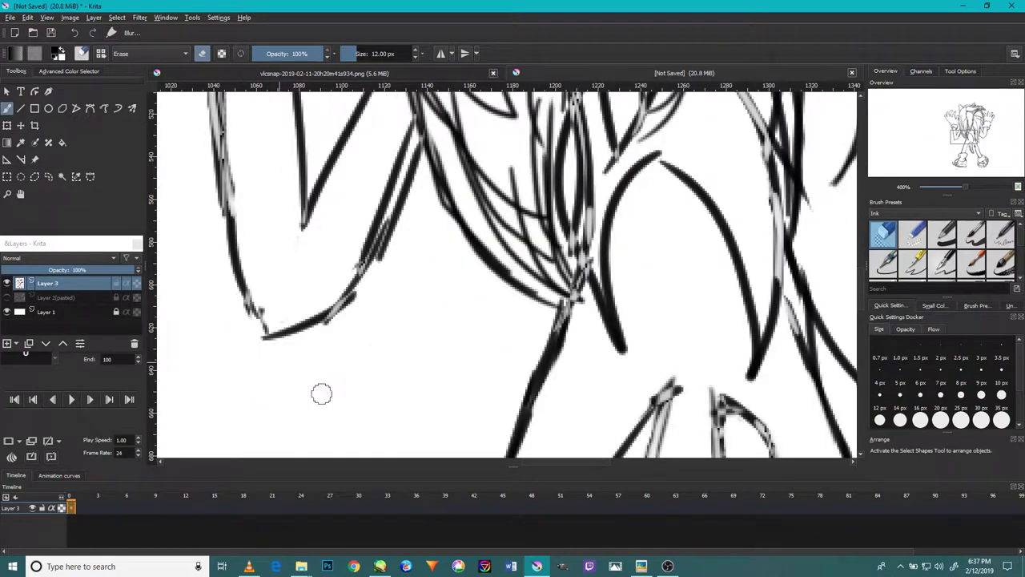
pyautogui.moveTo(413, 194)
pyautogui.mouseDown()
pyautogui.moveTo(394, 220)
pyautogui.moveTo(412, 155)
pyautogui.mouseUp()
pyautogui.scroll(-4, 445, 257)
pyautogui.scroll(3, 444, 257)
pyautogui.scroll(1, 445, 257)
pyautogui.scroll(-3, 445, 257)
pyautogui.scroll(-1, 425, 256)
pyautogui.scroll(3, 424, 255)
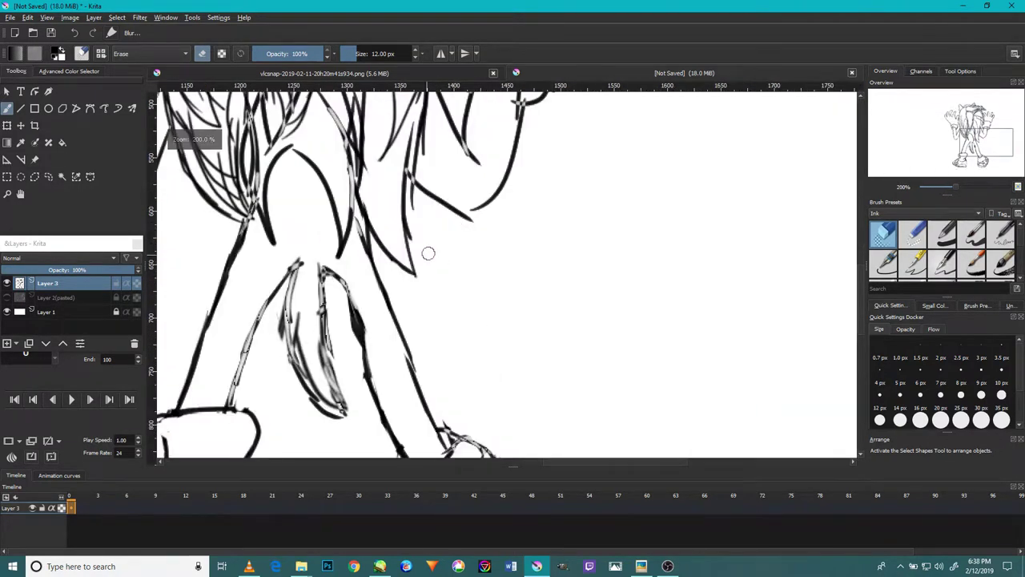
pyautogui.scroll(1, 424, 256)
pyautogui.scroll(-4, 412, 233)
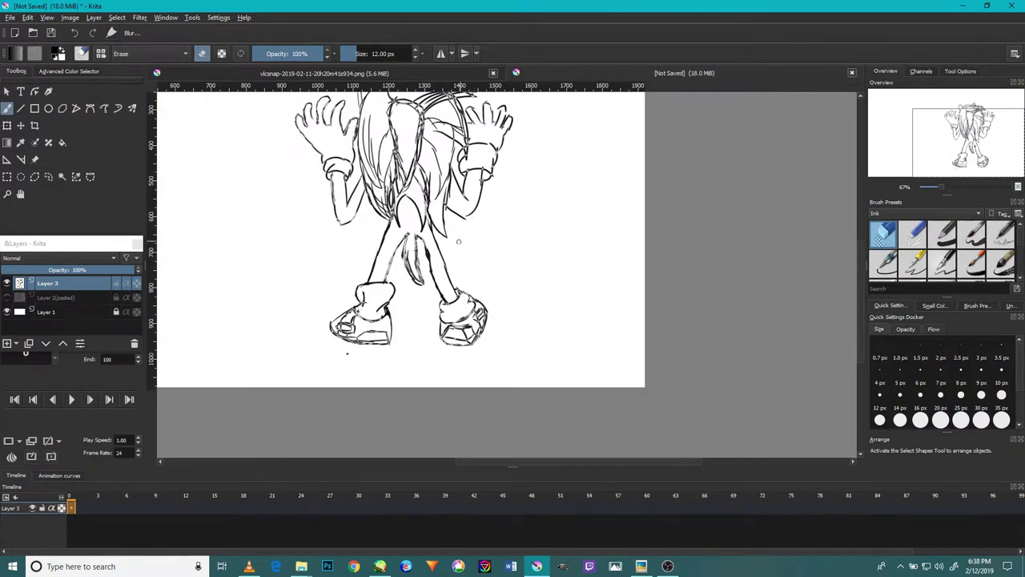
# - Erase overlapping segments near the tail and re-ink the tail's outline
pyautogui.moveTo(457, 250); pyautogui.dragTo(483, 282)
pyautogui.scroll(5, 455, 299)
pyautogui.moveTo(439, 208)
pyautogui.mouseDown()
pyautogui.moveTo(455, 238)
pyautogui.moveTo(473, 362)
pyautogui.mouseUp()
pyautogui.press('/')
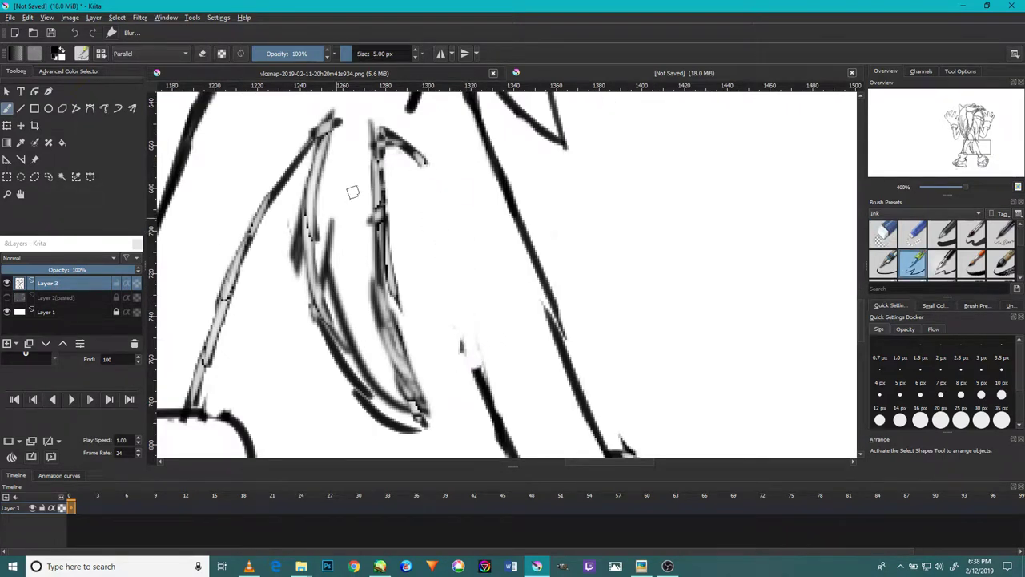
pyautogui.moveTo(404, 141); pyautogui.dragTo(446, 240)
pyautogui.moveTo(437, 205); pyautogui.dragTo(485, 370)
pyautogui.moveTo(450, 305); pyautogui.dragTo(501, 405)
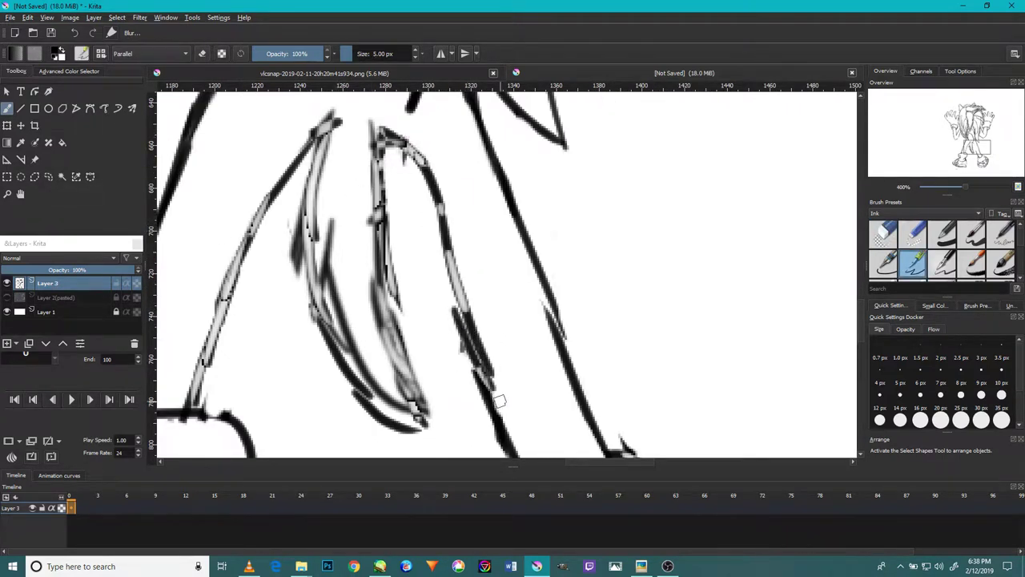
pyautogui.scroll(-5, 501, 404)
# - Join the hook's right end to the curve above and ink a stroke on the glove cuff
pyautogui.press('/')
pyautogui.scroll(3, 664, 382)
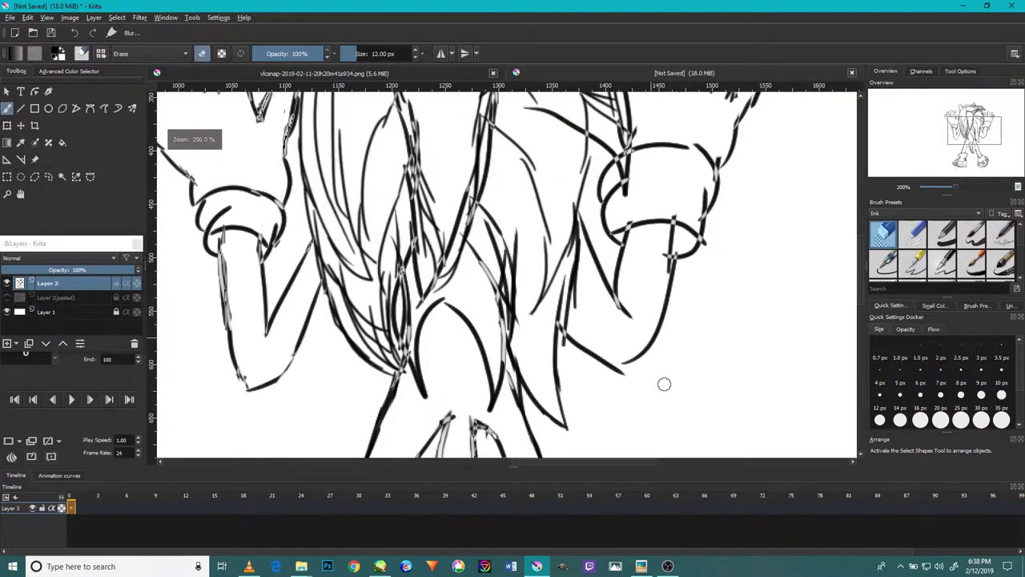
pyautogui.scroll(3, 577, 355)
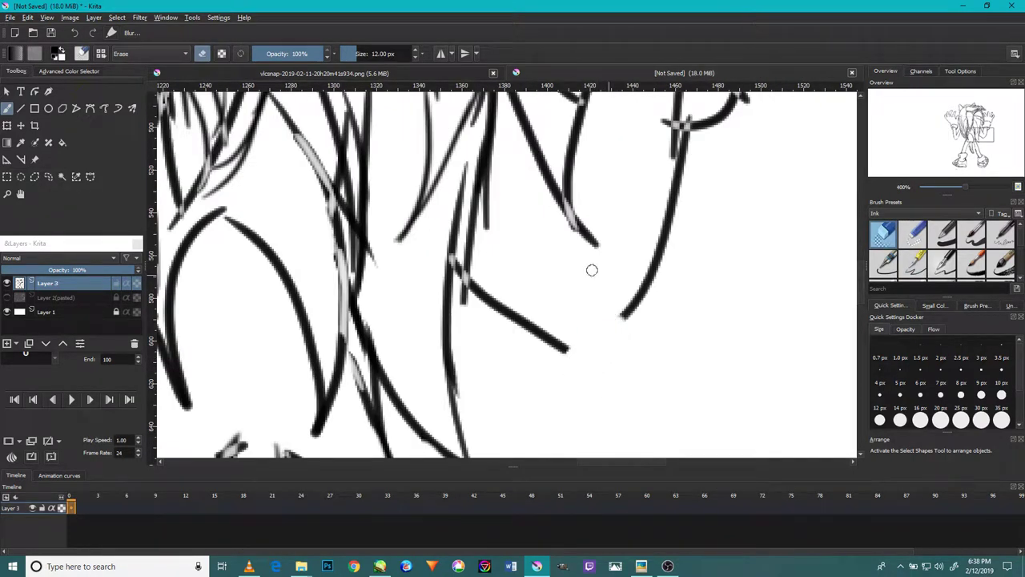
pyautogui.press('/')
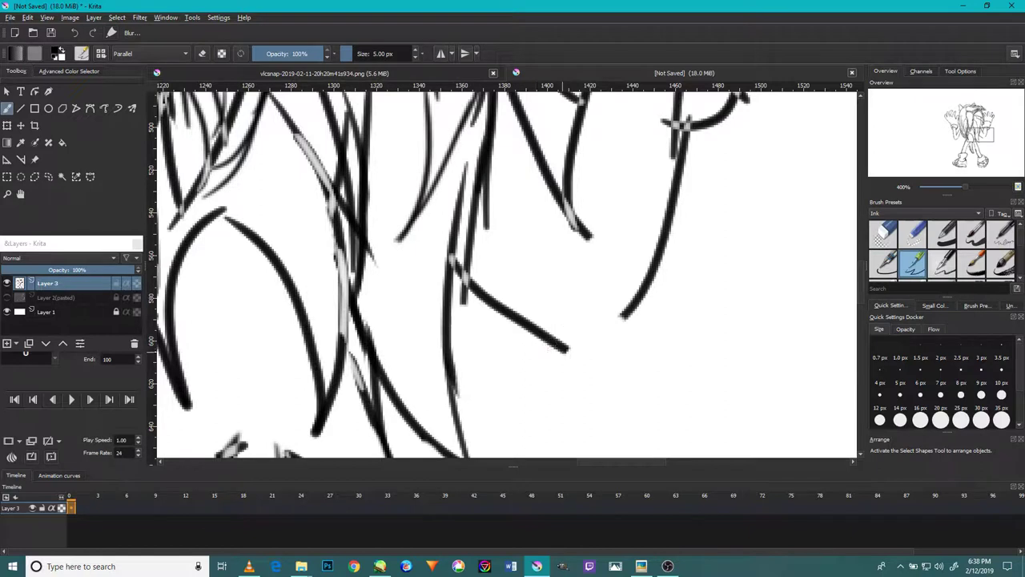
pyautogui.moveTo(570, 353); pyautogui.dragTo(624, 319)
pyautogui.moveTo(470, 298); pyautogui.dragTo(577, 293)
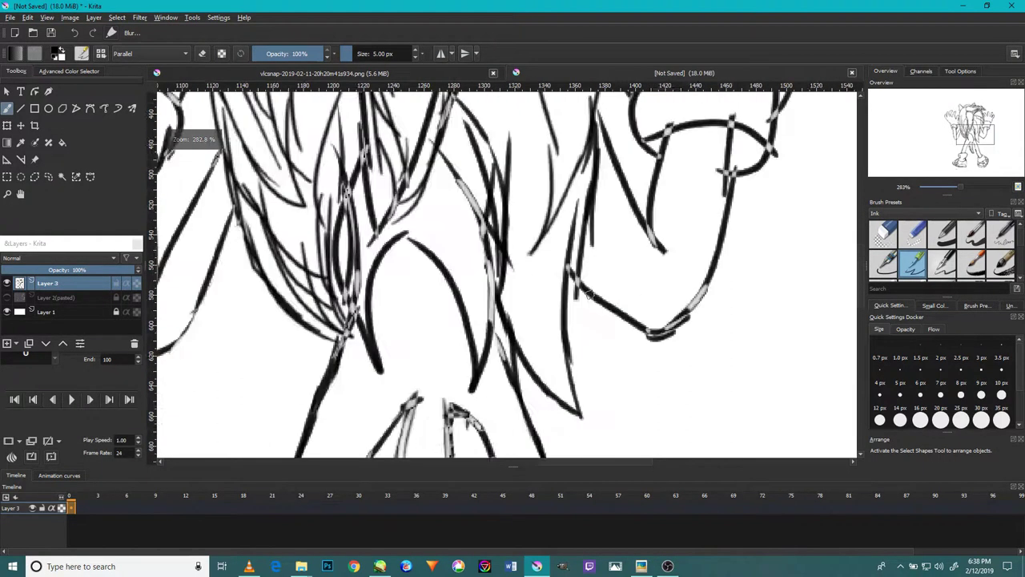
pyautogui.moveTo(617, 217); pyautogui.dragTo(521, 339)
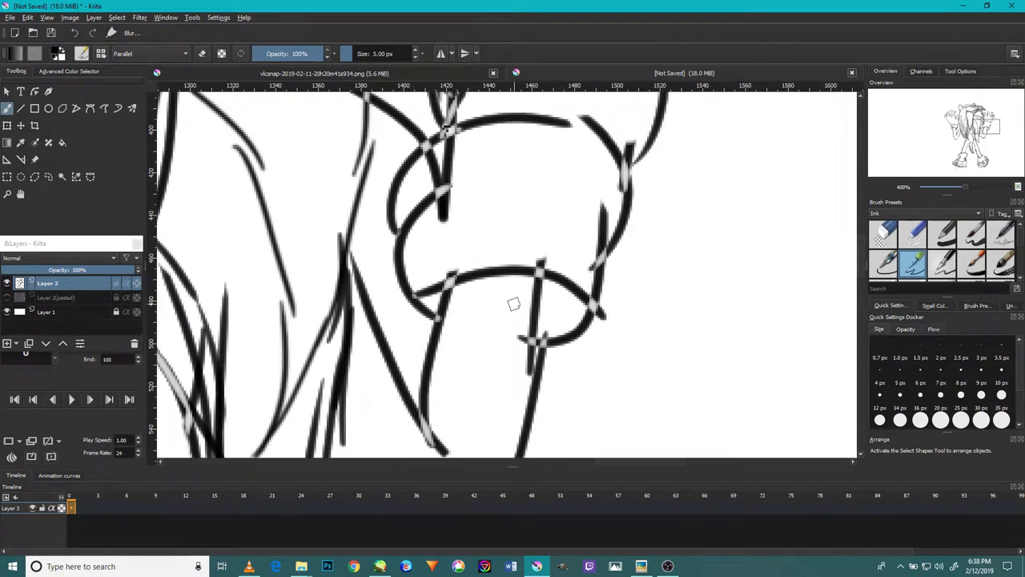
pyautogui.press('/')
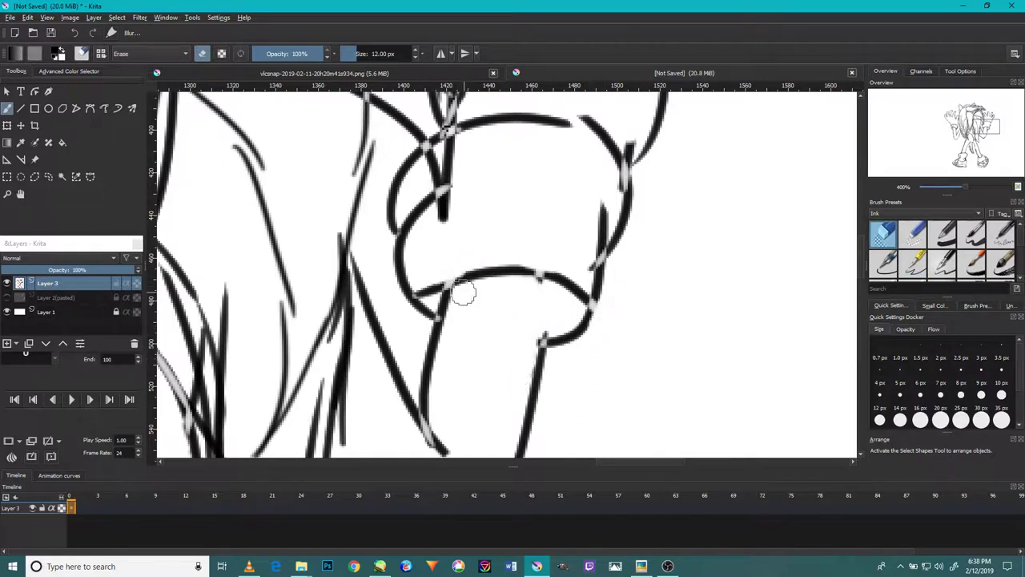
pyautogui.press('/')
pyautogui.moveTo(539, 346); pyautogui.dragTo(558, 269)
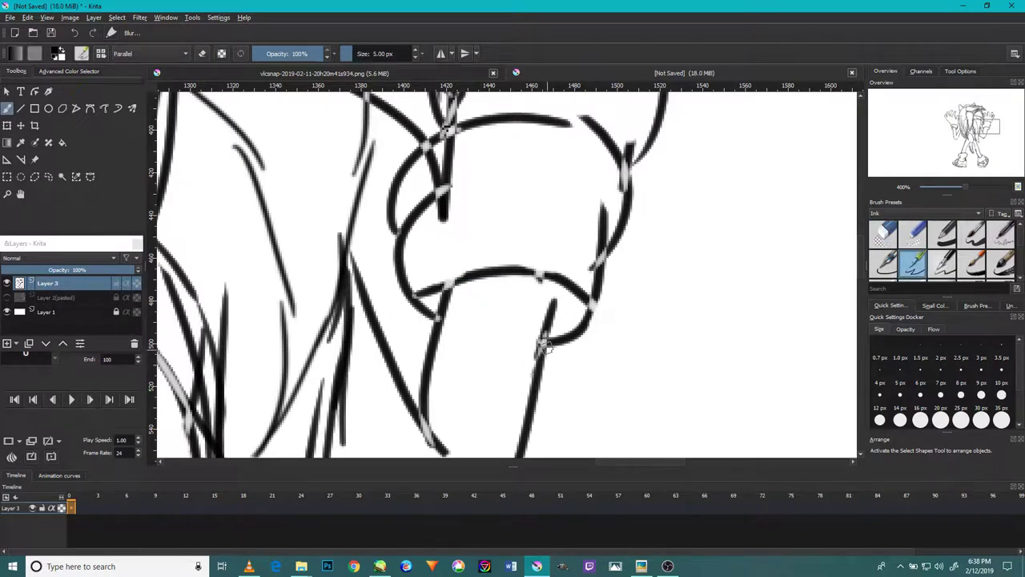
# - Ink the raised hand's right edge and the outer finger edges
pyautogui.moveTo(600, 157); pyautogui.dragTo(538, 361)
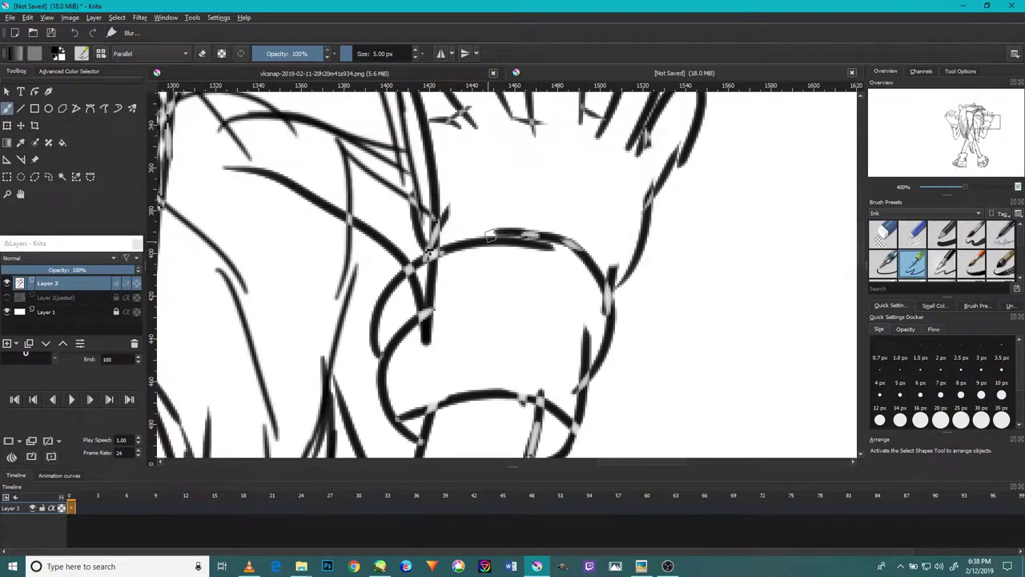
pyautogui.moveTo(616, 251); pyautogui.dragTo(607, 276)
pyautogui.moveTo(593, 321); pyautogui.dragTo(628, 253)
pyautogui.moveTo(603, 189); pyautogui.dragTo(595, 237)
pyautogui.moveTo(534, 277); pyautogui.dragTo(554, 190)
pyautogui.moveTo(542, 255); pyautogui.dragTo(557, 187)
pyautogui.moveTo(578, 272); pyautogui.dragTo(599, 198)
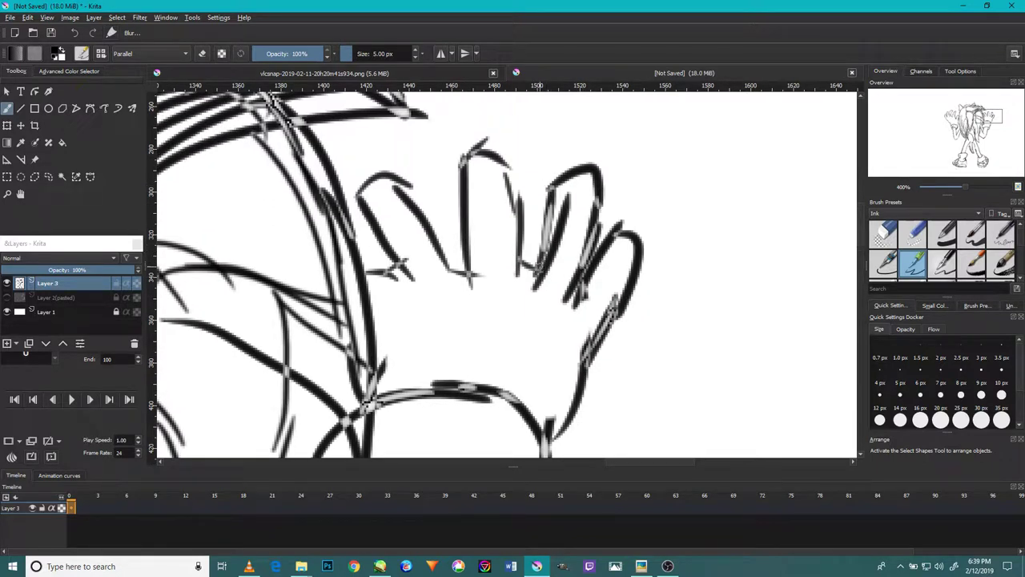
# - Trace the index and middle finger outlines, then zoom back out
pyautogui.moveTo(533, 276); pyautogui.dragTo(497, 152)
pyautogui.moveTo(448, 265)
pyautogui.mouseDown()
pyautogui.moveTo(399, 177)
pyautogui.moveTo(405, 271)
pyautogui.mouseUp()
pyautogui.moveTo(359, 234); pyautogui.dragTo(387, 178)
pyautogui.moveTo(399, 279)
pyautogui.mouseDown()
pyautogui.moveTo(354, 182)
pyautogui.moveTo(394, 164)
pyautogui.mouseUp()
pyautogui.moveTo(461, 152)
pyautogui.mouseDown()
pyautogui.moveTo(524, 204)
pyautogui.moveTo(454, 226)
pyautogui.mouseUp()
pyautogui.moveTo(461, 181); pyautogui.dragTo(448, 268)
pyautogui.scroll(-2, 452, 298)
pyautogui.scroll(-2, 452, 298)
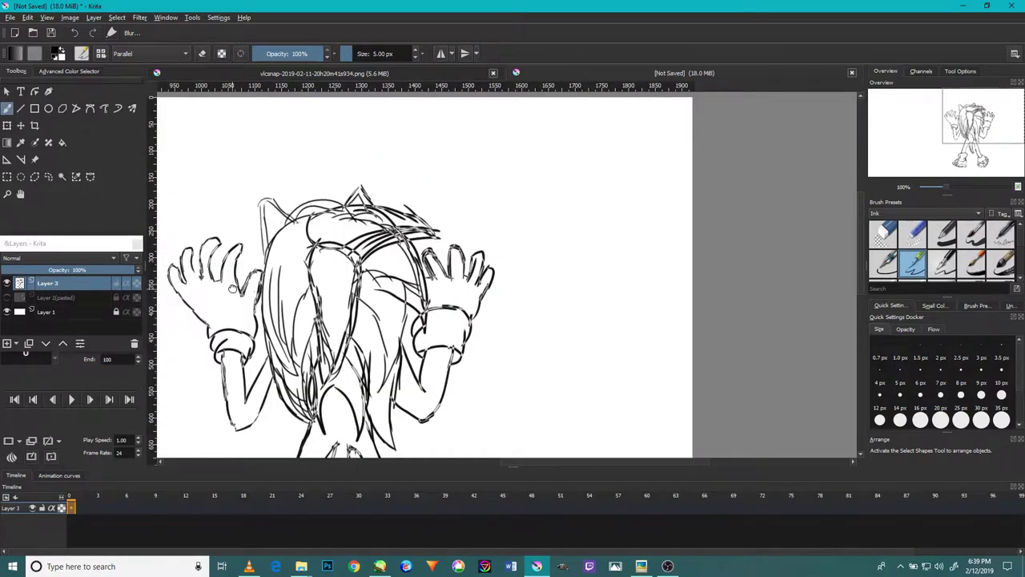
# - Ink the left cuff's lower curve, its right side, and the thumb edge
pyautogui.scroll(1, 230, 290)
pyautogui.scroll(4, 370, 247)
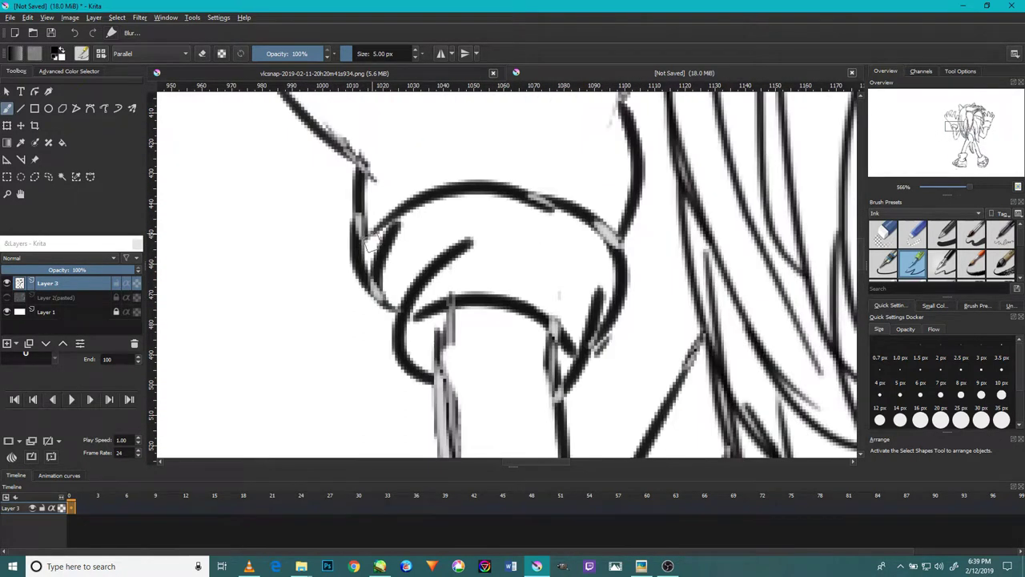
pyautogui.moveTo(384, 306)
pyautogui.mouseDown()
pyautogui.moveTo(405, 391)
pyautogui.moveTo(436, 400)
pyautogui.mouseUp()
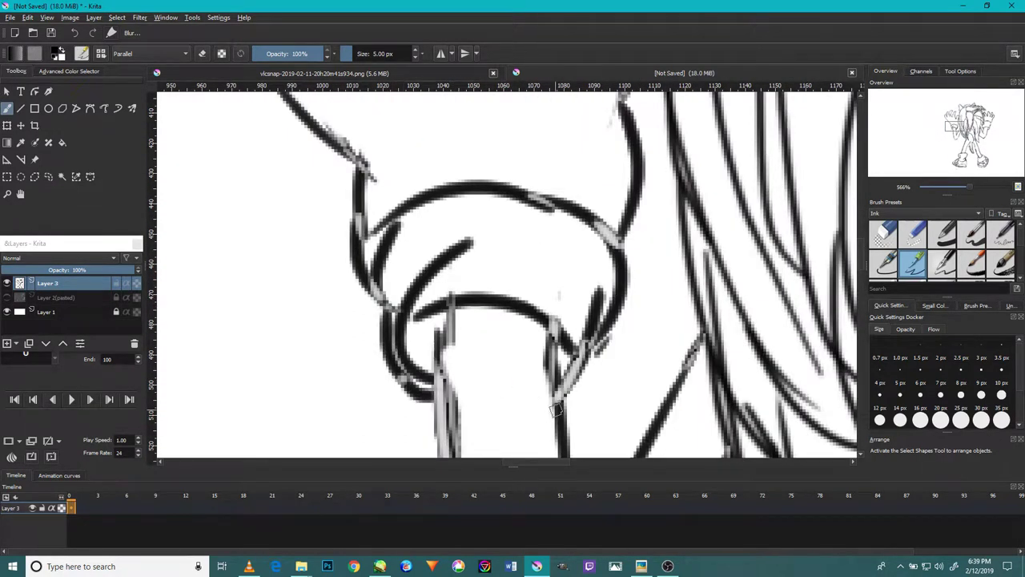
pyautogui.moveTo(555, 410); pyautogui.dragTo(616, 322)
pyautogui.moveTo(597, 356); pyautogui.dragTo(617, 251)
pyautogui.moveTo(372, 318); pyautogui.dragTo(438, 391)
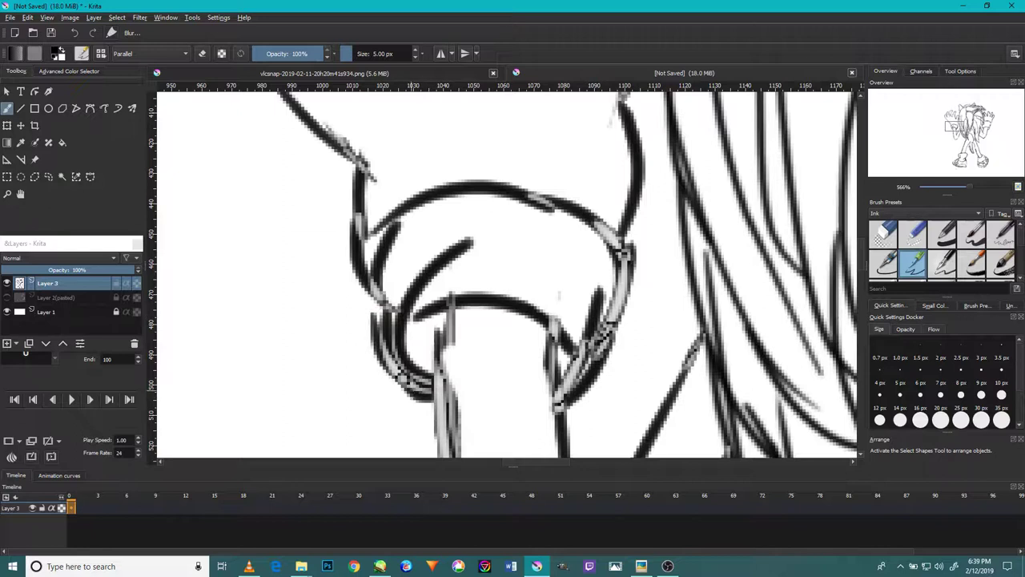
pyautogui.moveTo(558, 412); pyautogui.dragTo(608, 324)
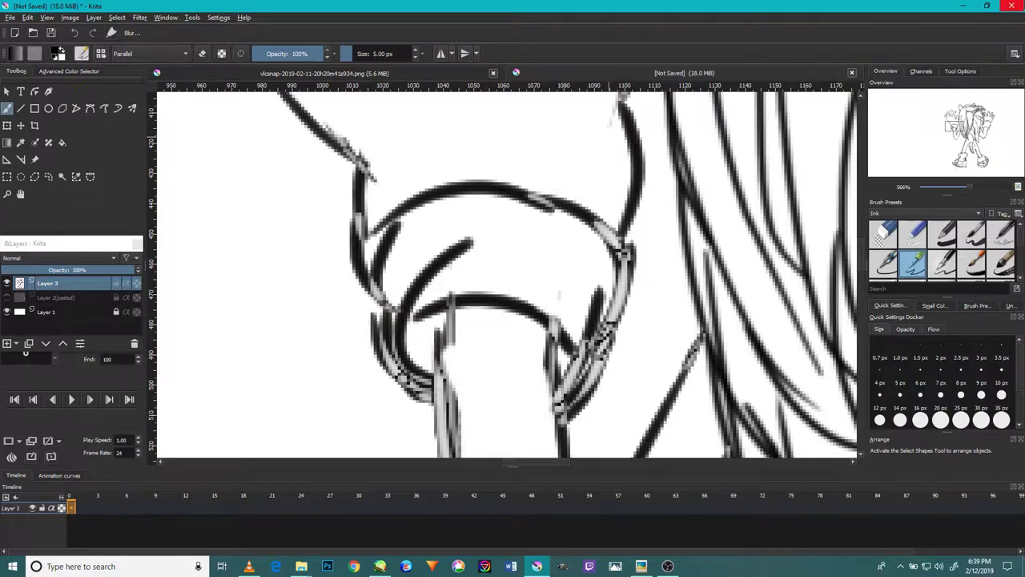
# - Start a playlist track in VLC and return to Krita
pyautogui.click(249, 567)
pyautogui.rightClick(281, 106)
pyautogui.click(300, 115)
pyautogui.click(963, 5)
# - With the 12 px eraser preset, remove stray marks on the back and in the hair
pyautogui.scroll(-4, 635, 249)
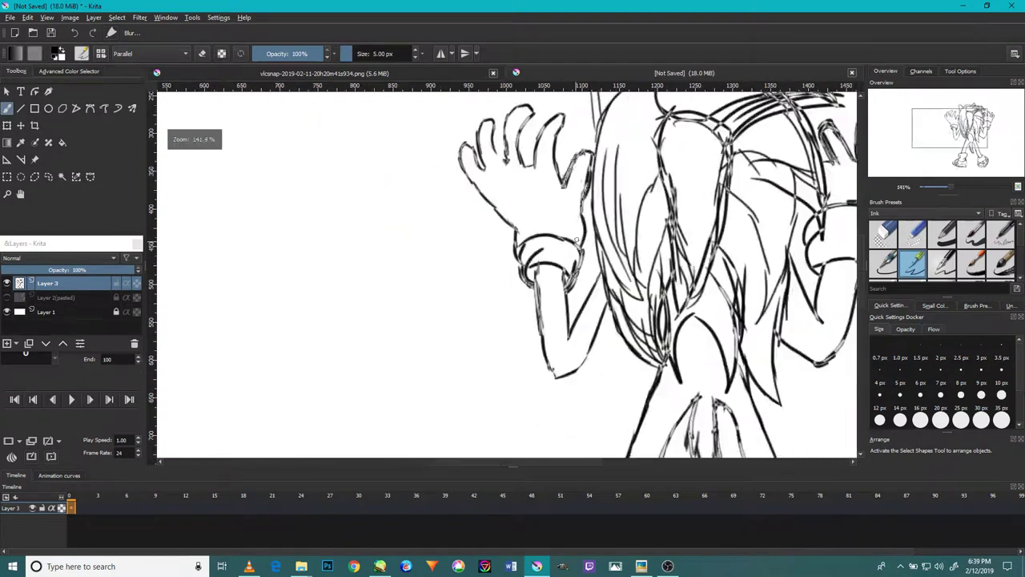
pyautogui.scroll(-1, 635, 248)
pyautogui.moveTo(634, 244)
pyautogui.mouseDown()
pyautogui.moveTo(593, 309)
pyautogui.moveTo(504, 360)
pyautogui.moveTo(480, 265)
pyautogui.moveTo(447, 363)
pyautogui.moveTo(485, 334)
pyautogui.moveTo(447, 362)
pyautogui.mouseUp()
pyautogui.click(884, 232)
pyautogui.scroll(3, 491, 331)
pyautogui.moveTo(523, 251); pyautogui.dragTo(528, 111)
pyautogui.moveTo(503, 312); pyautogui.dragTo(502, 391)
pyautogui.moveTo(523, 346); pyautogui.dragTo(517, 304)
pyautogui.moveTo(583, 132)
pyautogui.mouseDown()
pyautogui.moveTo(568, 267)
pyautogui.moveTo(585, 365)
pyautogui.mouseUp()
# - Erase overlapping lines on the back's right side and leftover marks between hair strands
pyautogui.moveTo(620, 326)
pyautogui.mouseDown()
pyautogui.moveTo(613, 270)
pyautogui.moveTo(597, 384)
pyautogui.mouseUp()
pyautogui.moveTo(596, 249)
pyautogui.mouseDown()
pyautogui.moveTo(590, 332)
pyautogui.moveTo(633, 296)
pyautogui.mouseUp()
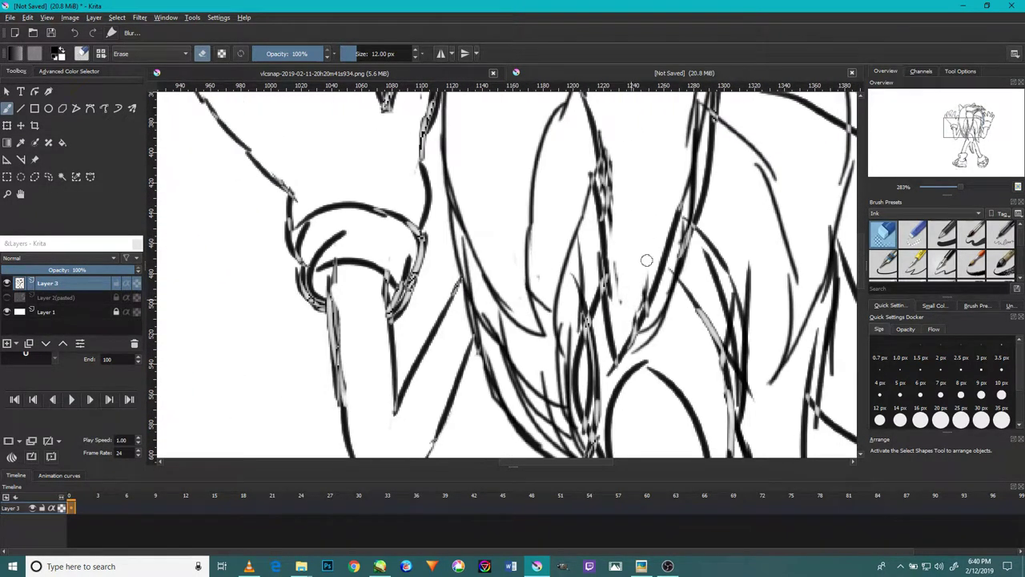
pyautogui.moveTo(629, 227); pyautogui.dragTo(617, 311)
pyautogui.moveTo(616, 311); pyautogui.dragTo(571, 423)
pyautogui.moveTo(670, 205); pyautogui.dragTo(668, 267)
pyautogui.moveTo(514, 474)
pyautogui.mouseDown()
pyautogui.moveTo(567, 370)
pyautogui.moveTo(537, 420)
pyautogui.moveTo(513, 316)
pyautogui.mouseUp()
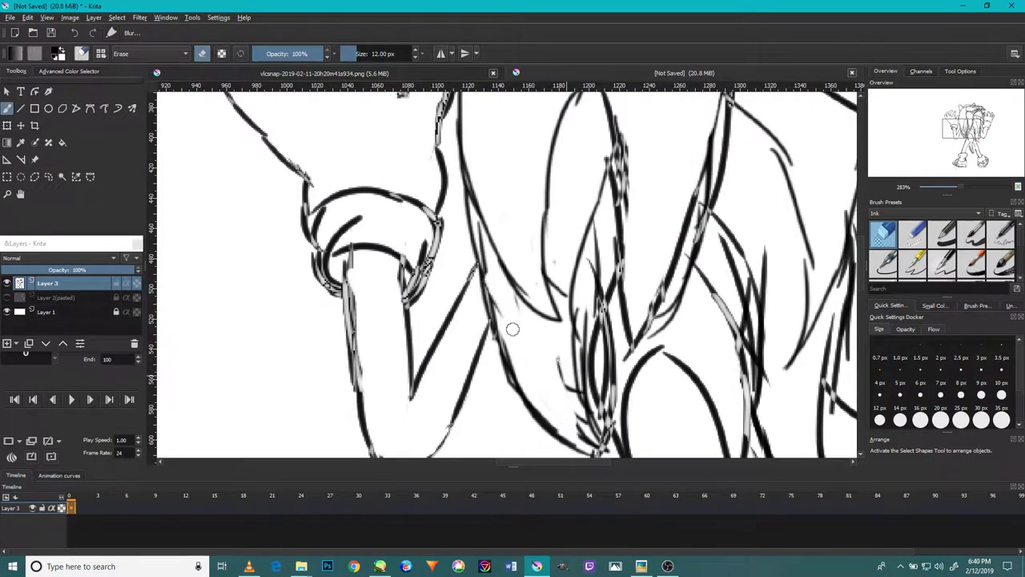
pyautogui.scroll(-5, 555, 342)
pyautogui.scroll(6, 497, 352)
pyautogui.moveTo(490, 425); pyautogui.dragTo(461, 344)
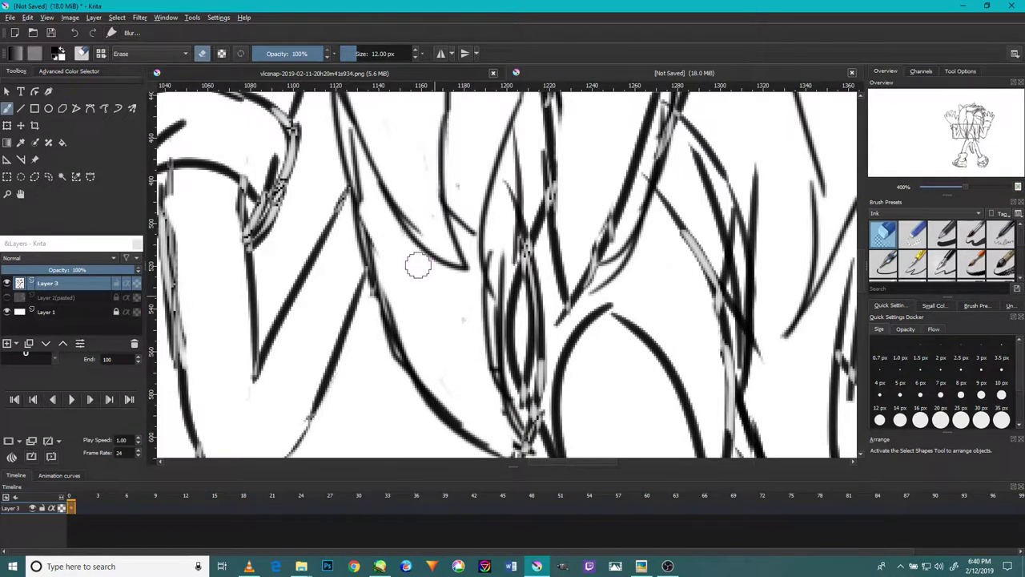
pyautogui.scroll(-3, 397, 192)
pyautogui.press('e')
pyautogui.scroll(3, 398, 192)
pyautogui.scroll(-5, 353, 249)
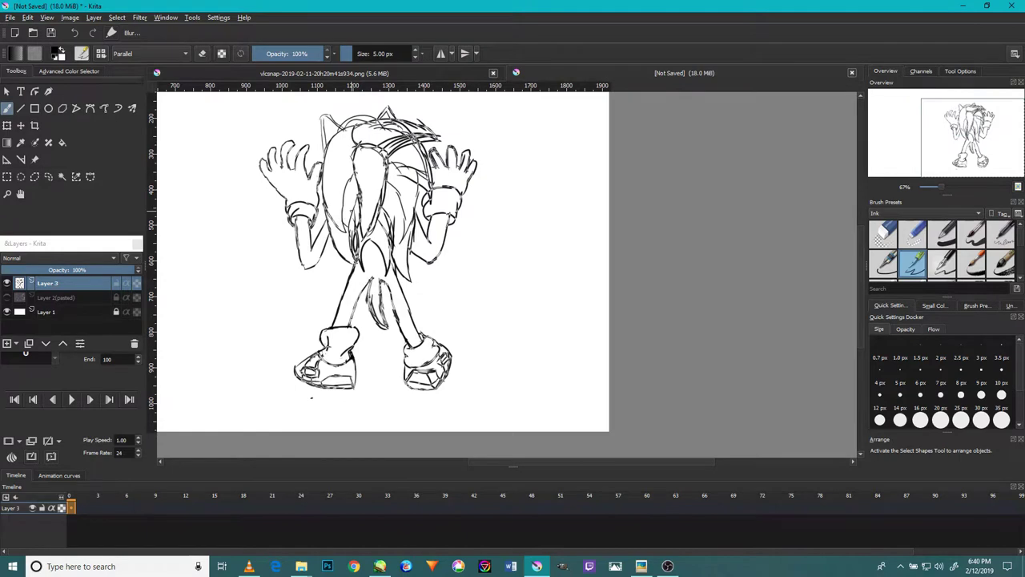
# - Pan across Sonic's back to bring both raised arms into view
pyautogui.press('e')
pyautogui.scroll(3, 424, 302)
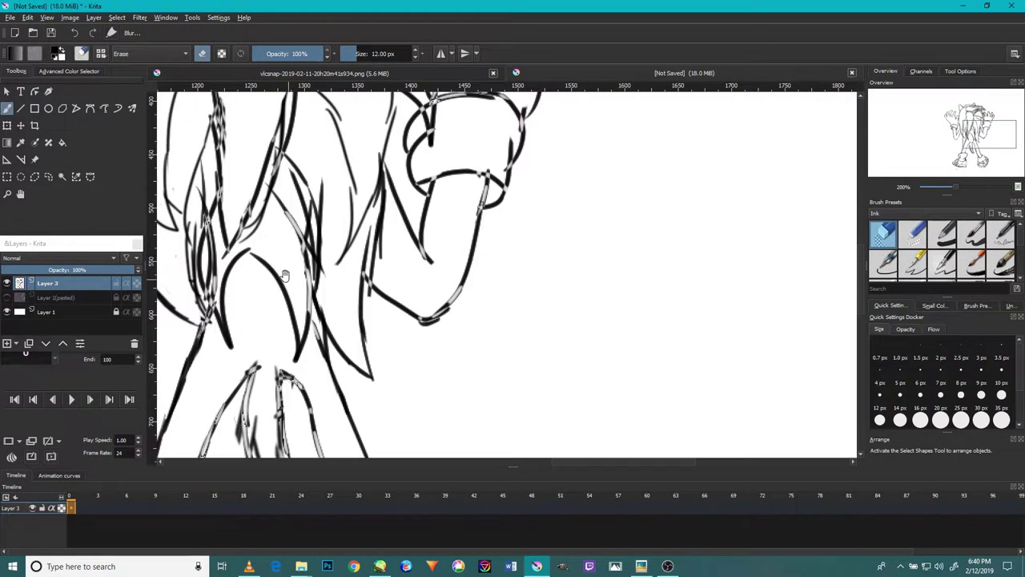
pyautogui.moveTo(287, 276); pyautogui.dragTo(324, 301)
pyautogui.moveTo(418, 241)
pyautogui.mouseDown()
pyautogui.moveTo(542, 304)
pyautogui.moveTo(665, 337)
pyautogui.mouseUp()
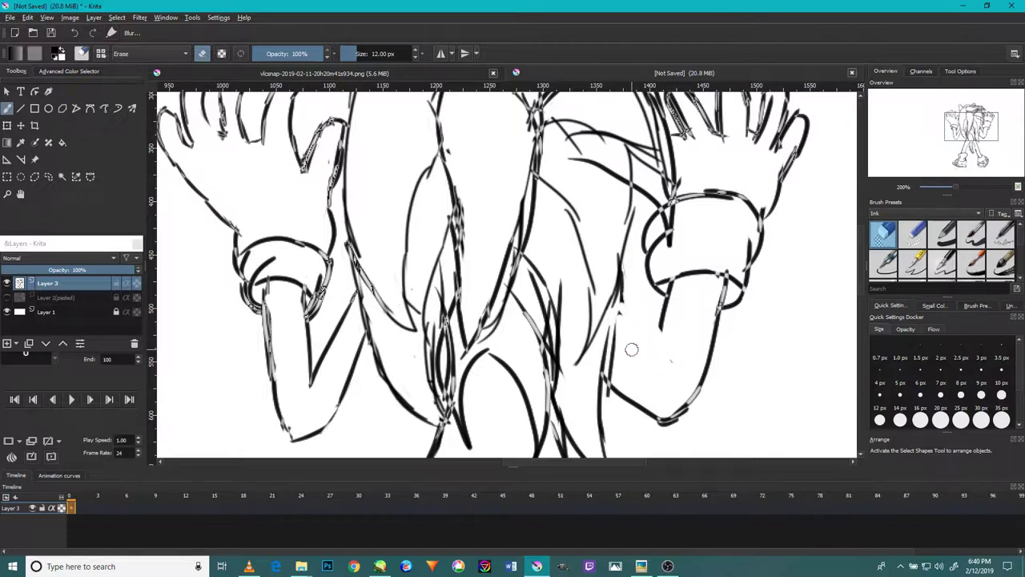
pyautogui.press('e')
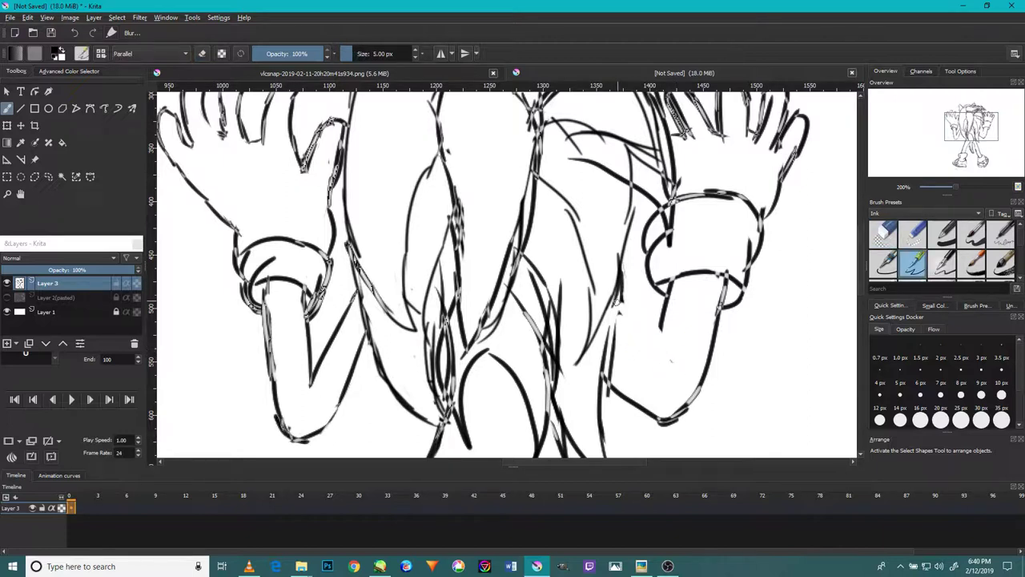
pyautogui.scroll(-3, 647, 343)
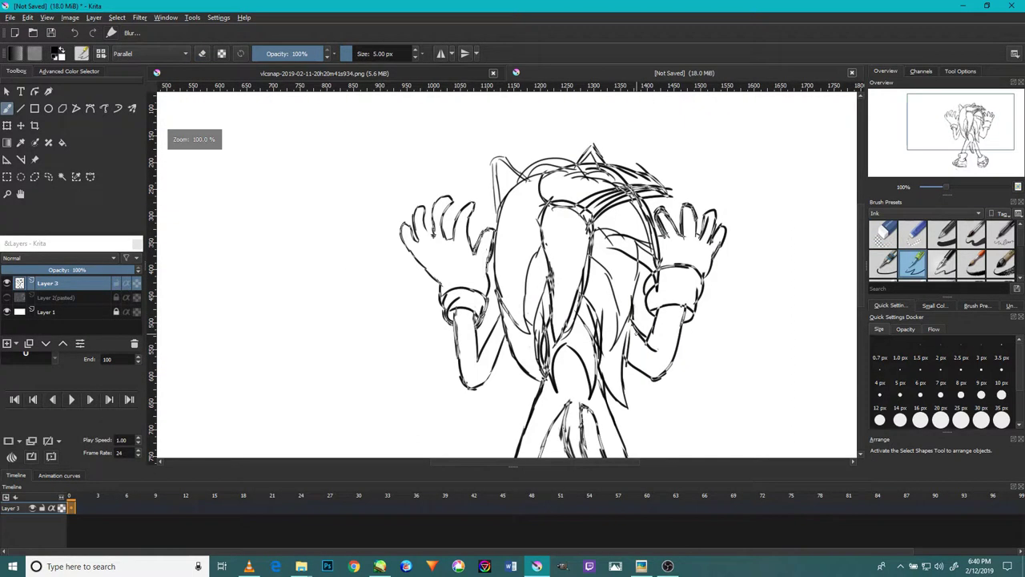
pyautogui.scroll(3, 653, 336)
# - Draw two new hair strand strokes on the head with the Ink preset
pyautogui.press('e')
pyautogui.scroll(2, 671, 329)
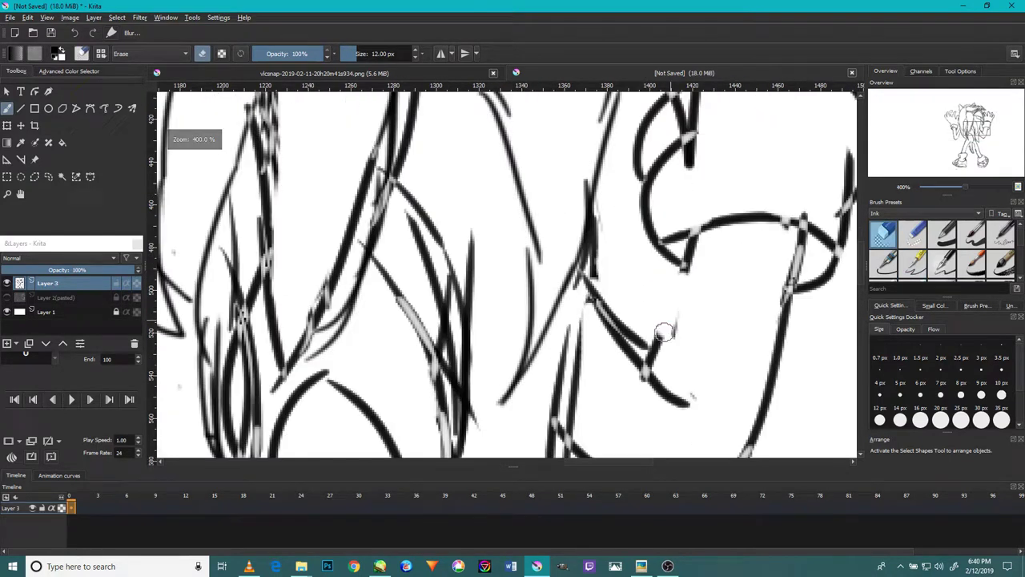
pyautogui.scroll(-5, 660, 316)
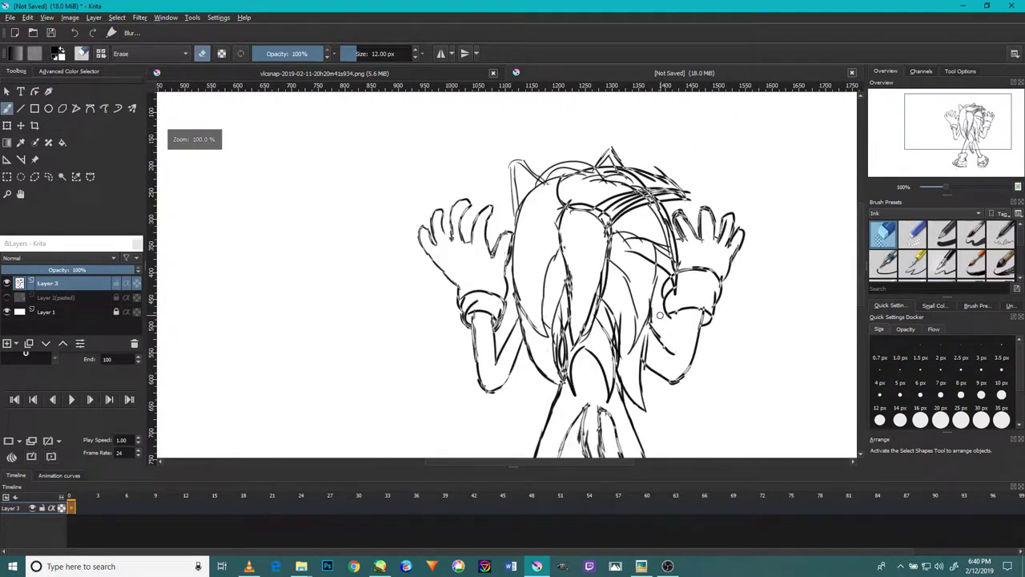
pyautogui.press('e')
pyautogui.scroll(3, 661, 316)
pyautogui.scroll(2, 721, 280)
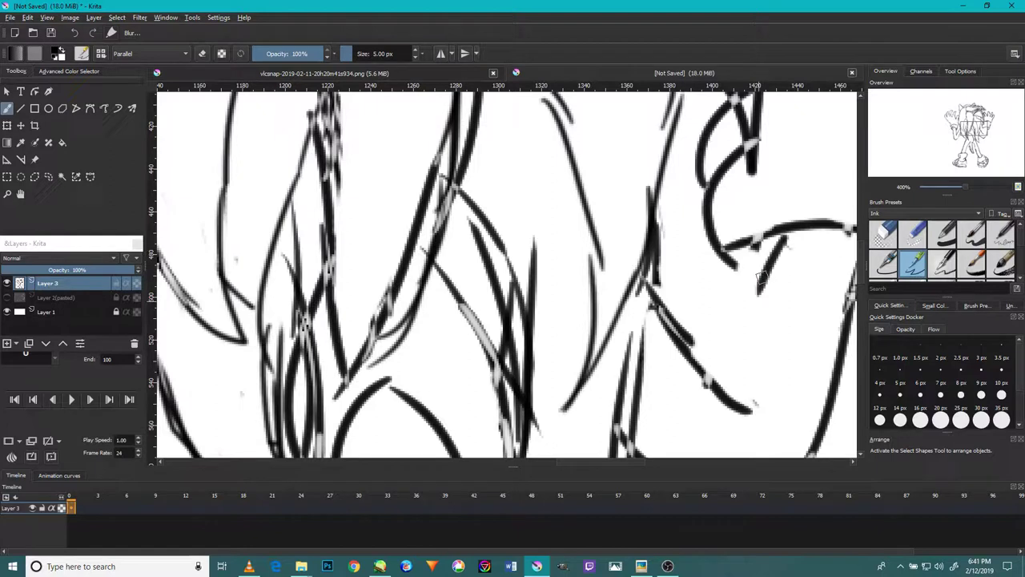
pyautogui.press('1')
pyautogui.scroll(4, 705, 321)
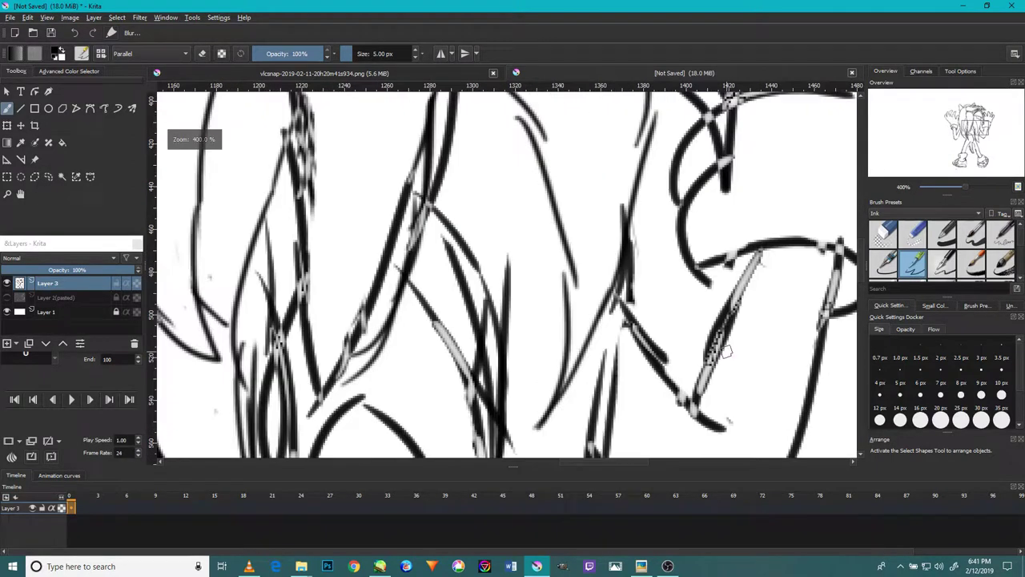
pyautogui.moveTo(725, 265); pyautogui.dragTo(714, 360)
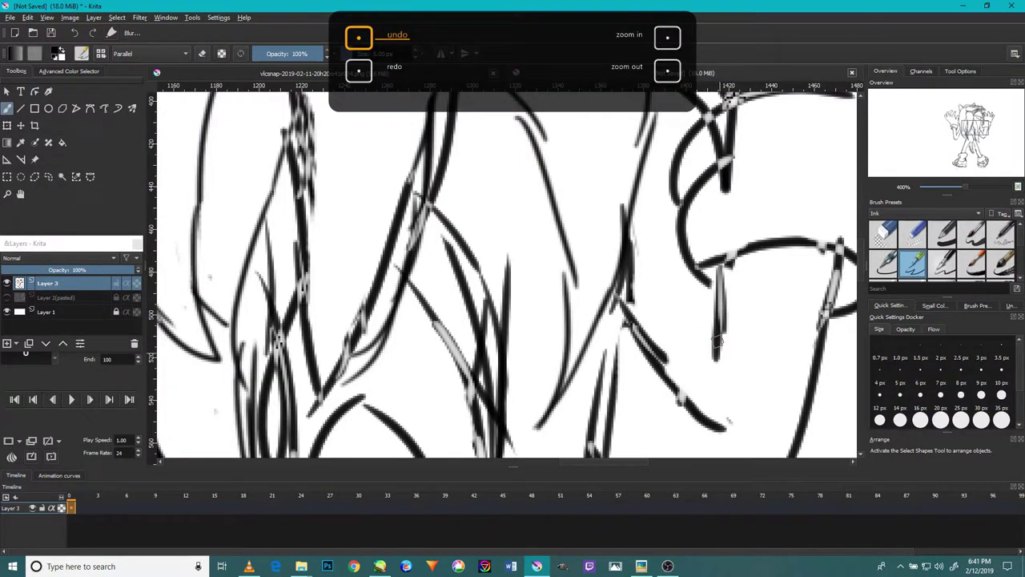
pyautogui.moveTo(724, 308); pyautogui.dragTo(701, 412)
pyautogui.scroll(-4, 705, 361)
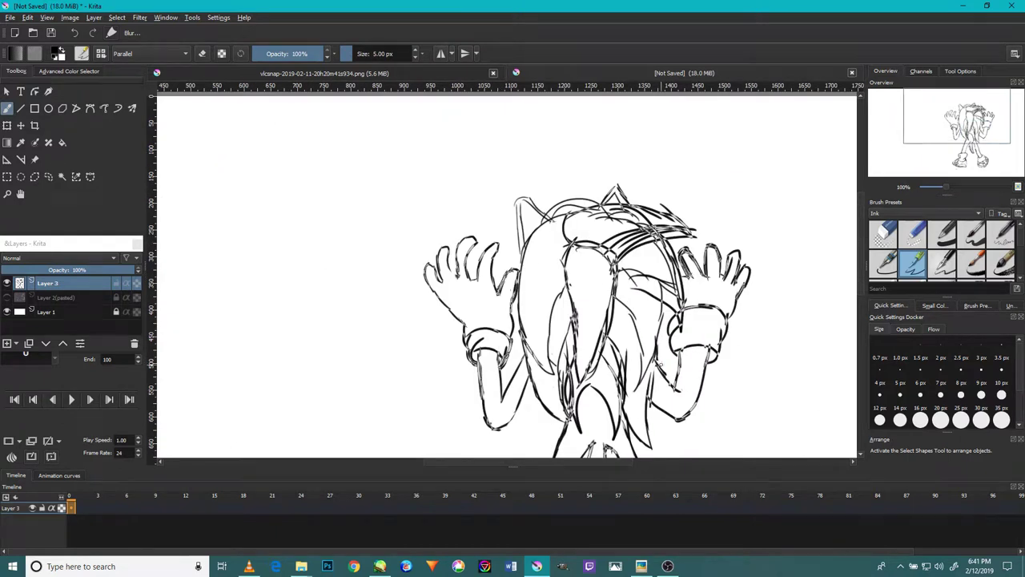
# - Erase the overlapping lines and upper hair-stroke fragments across the top of the head
pyautogui.press('e')
pyautogui.scroll(-2, 596, 231)
pyautogui.scroll(5, 596, 231)
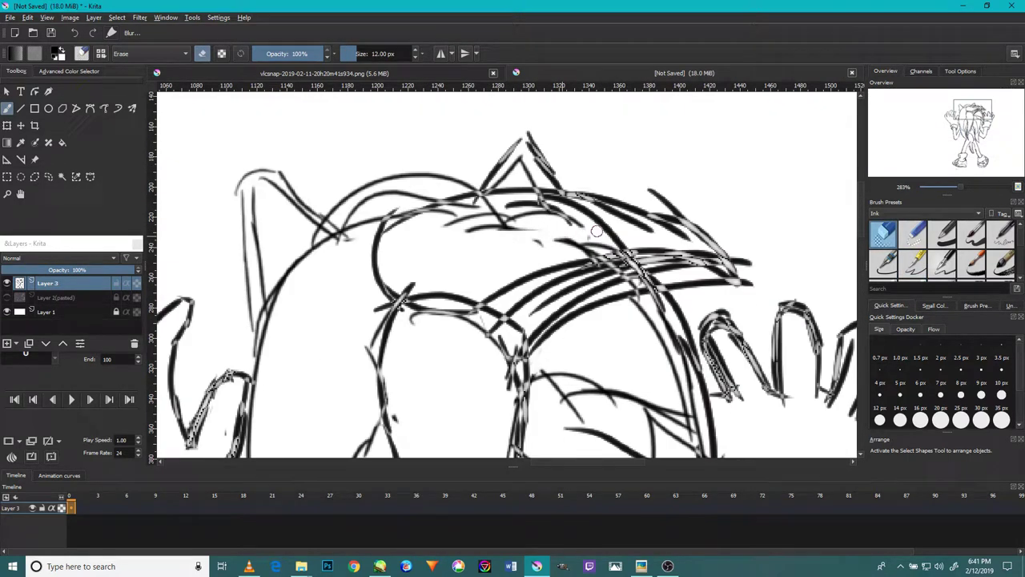
pyautogui.moveTo(492, 222); pyautogui.dragTo(424, 221)
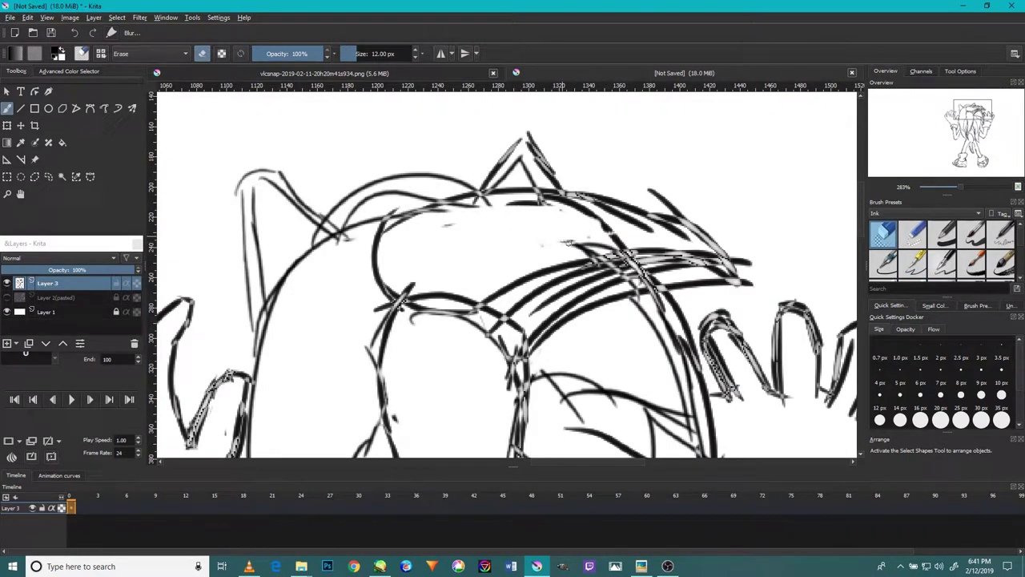
pyautogui.moveTo(565, 241)
pyautogui.mouseDown()
pyautogui.moveTo(613, 234)
pyautogui.moveTo(541, 200)
pyautogui.mouseUp()
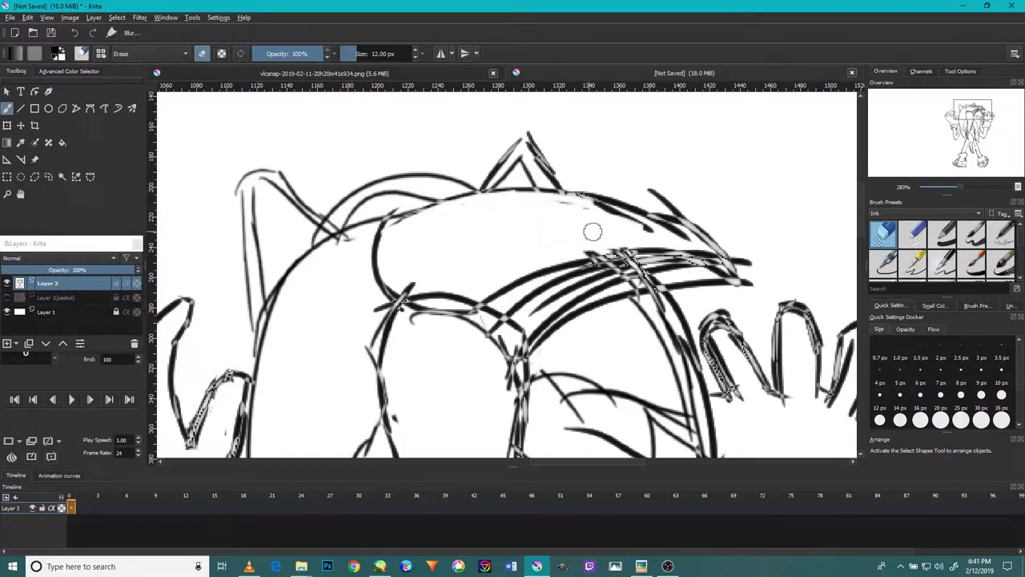
pyautogui.scroll(3, 252, 192)
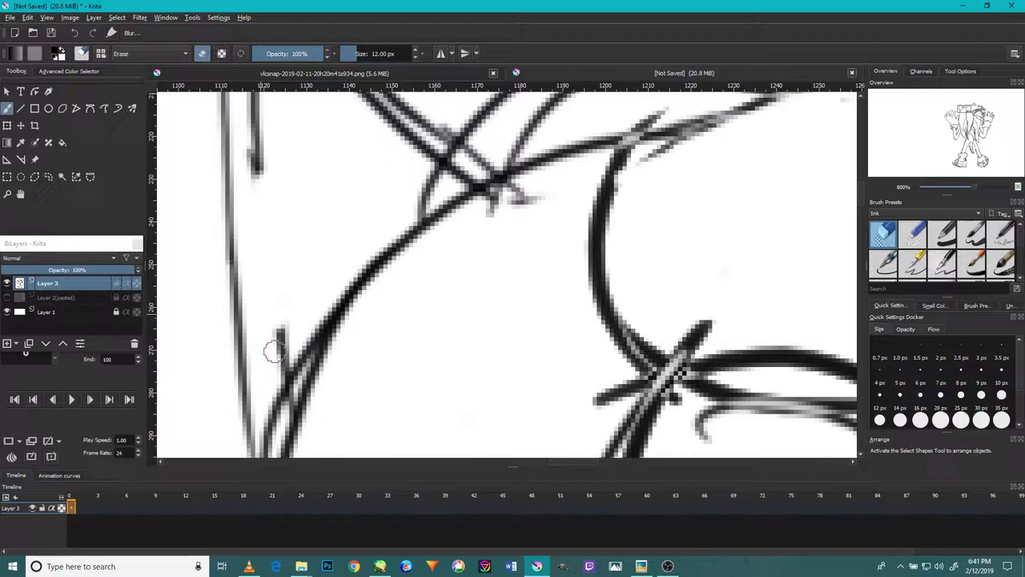
# - Erase the crossing hair strokes and the thin stroke ends beside them
pyautogui.moveTo(340, 196); pyautogui.dragTo(354, 288)
pyautogui.moveTo(456, 248)
pyautogui.mouseDown()
pyautogui.moveTo(425, 304)
pyautogui.moveTo(321, 136)
pyautogui.mouseUp()
pyautogui.moveTo(273, 161)
pyautogui.mouseDown()
pyautogui.moveTo(258, 226)
pyautogui.moveTo(318, 137)
pyautogui.moveTo(284, 133)
pyautogui.moveTo(448, 256)
pyautogui.moveTo(558, 308)
pyautogui.moveTo(498, 328)
pyautogui.mouseUp()
pyautogui.scroll(-2, 590, 275)
pyautogui.scroll(1, 640, 293)
pyautogui.moveTo(641, 293)
pyautogui.mouseDown()
pyautogui.moveTo(551, 302)
pyautogui.moveTo(526, 379)
pyautogui.moveTo(568, 371)
pyautogui.moveTo(421, 421)
pyautogui.mouseUp()
pyautogui.scroll(-1, 568, 320)
pyautogui.scroll(1, 568, 320)
pyautogui.scroll(-4, 440, 430)
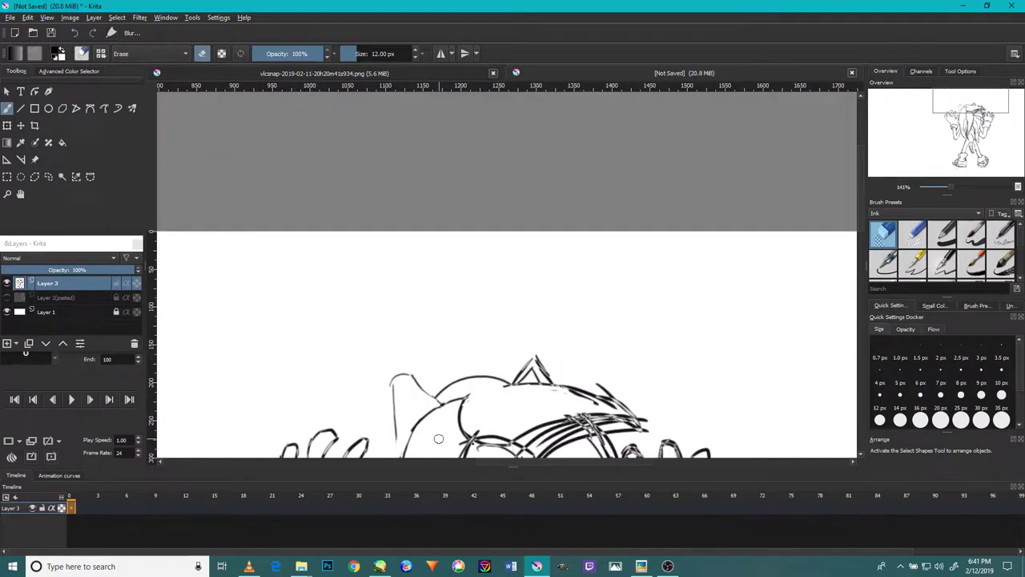
# - Erase stray strokes by the left ear, its upper edge and inner ear lines
pyautogui.press('/')
pyautogui.scroll(-2, 379, 171)
pyautogui.scroll(-1, 417, 324)
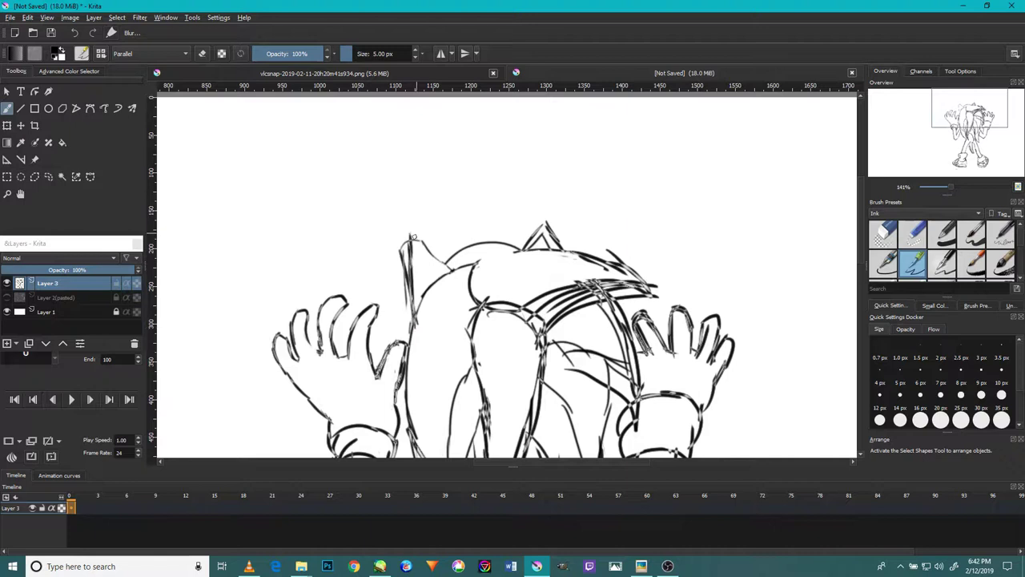
pyautogui.press('/')
pyautogui.scroll(-2, 487, 208)
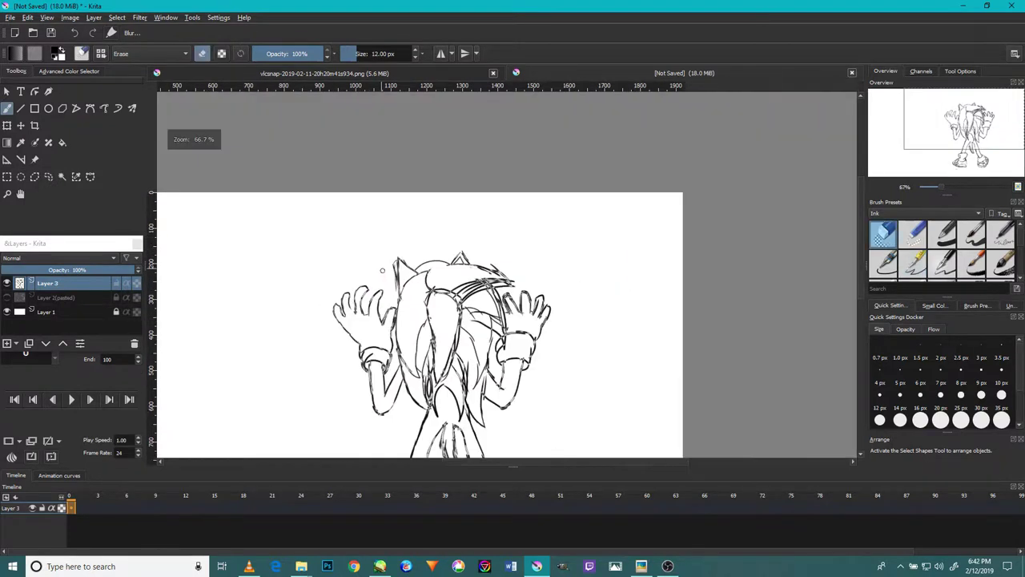
pyautogui.scroll(5, 412, 176)
pyautogui.moveTo(411, 176); pyautogui.dragTo(416, 309)
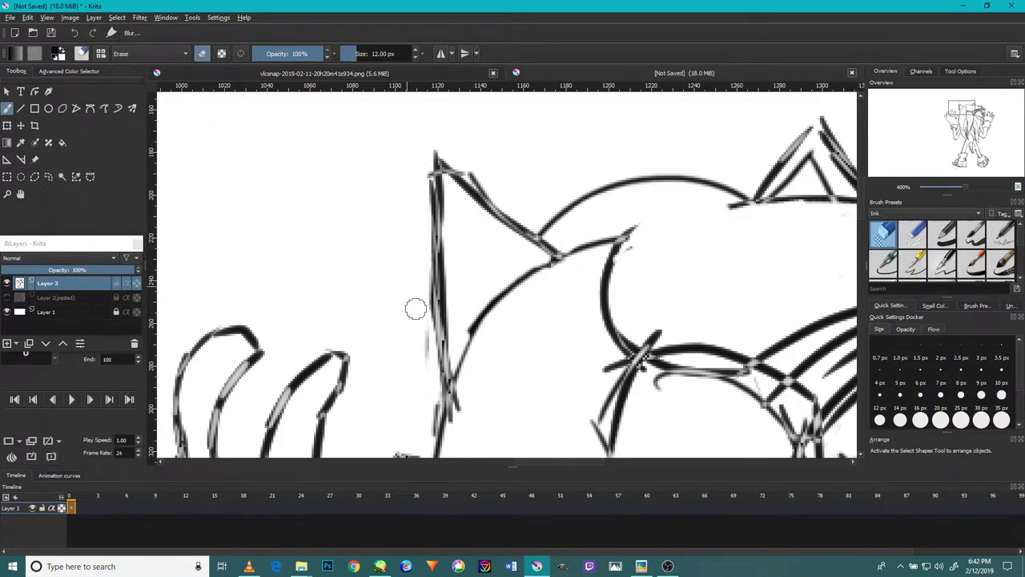
pyautogui.moveTo(465, 158); pyautogui.dragTo(533, 211)
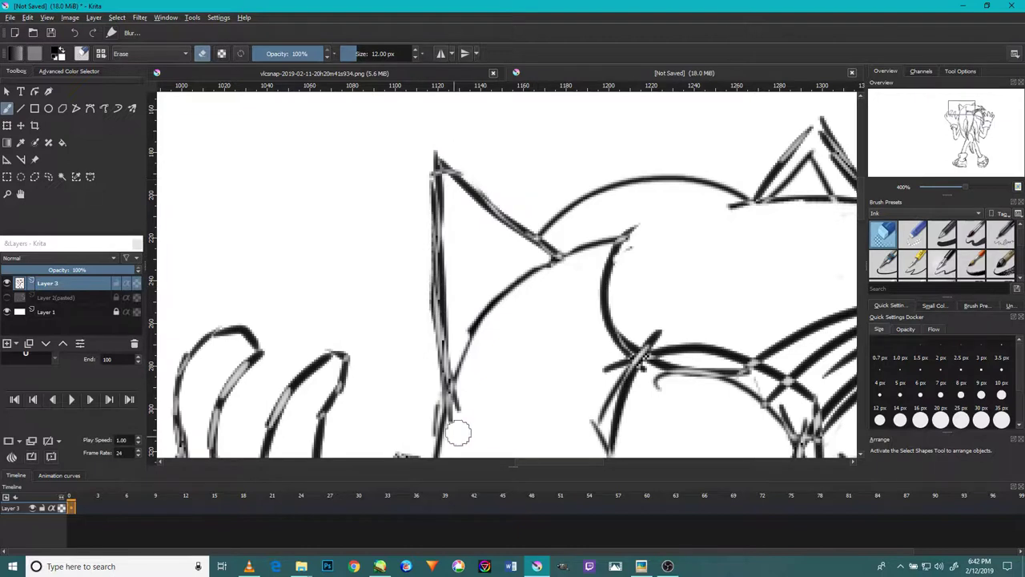
pyautogui.scroll(-2, 420, 424)
pyautogui.scroll(-1, 481, 320)
pyautogui.scroll(2, 643, 265)
pyautogui.scroll(2, 589, 304)
pyautogui.moveTo(589, 304)
pyautogui.mouseDown()
pyautogui.moveTo(549, 336)
pyautogui.moveTo(583, 311)
pyautogui.moveTo(611, 346)
pyautogui.mouseUp()
# - Thicken the left edge of the head spike with three ink strokes
pyautogui.press('/')
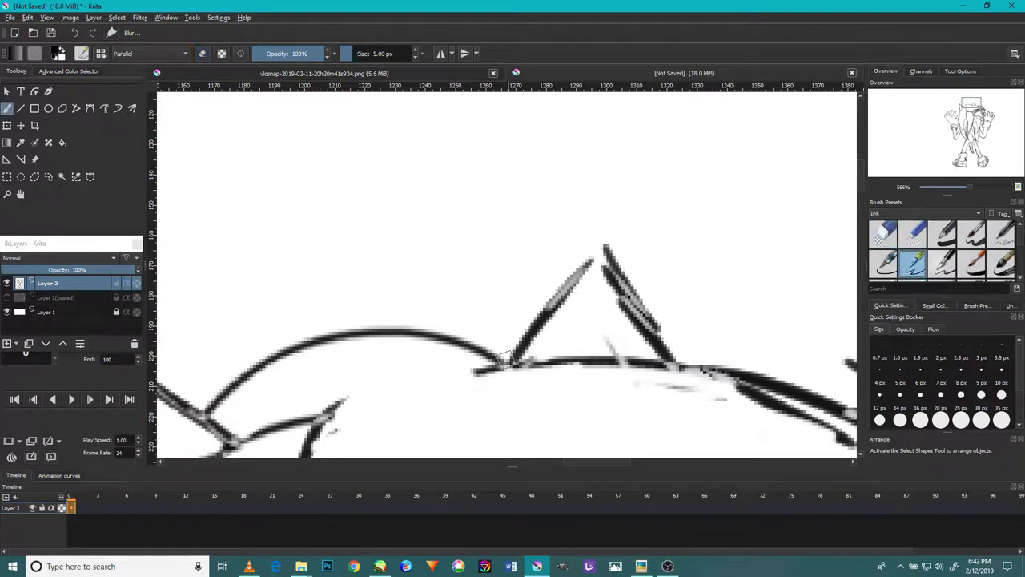
pyautogui.moveTo(505, 364); pyautogui.dragTo(581, 260)
pyautogui.moveTo(553, 309); pyautogui.dragTo(609, 240)
pyautogui.moveTo(556, 329)
pyautogui.mouseDown()
pyautogui.moveTo(590, 249)
pyautogui.moveTo(685, 369)
pyautogui.mouseUp()
pyautogui.scroll(-4, 742, 285)
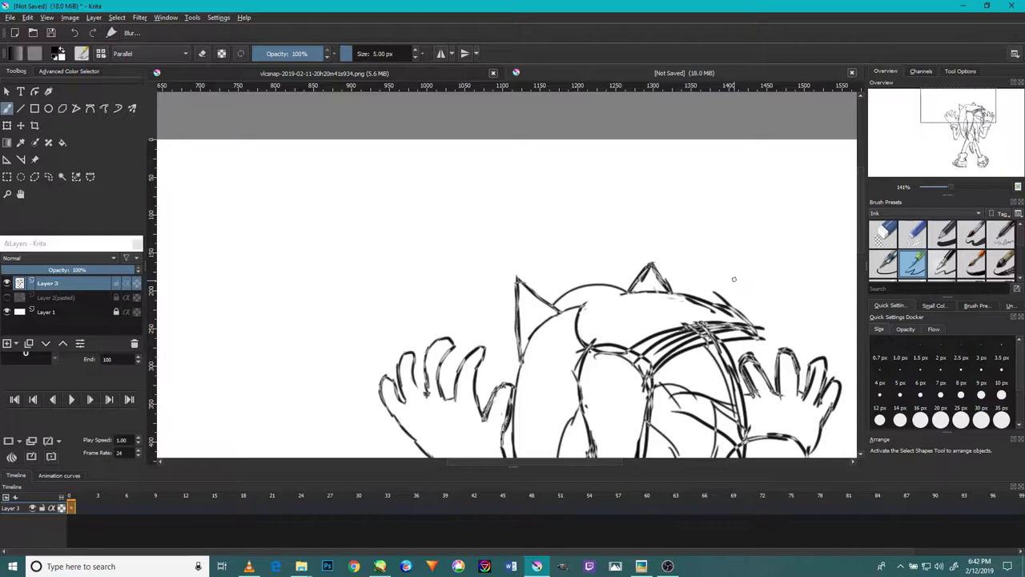
# - Erase stray strokes near the head and along the head outline
pyautogui.press('/')
pyautogui.scroll(4, 614, 360)
pyautogui.scroll(-3, 577, 344)
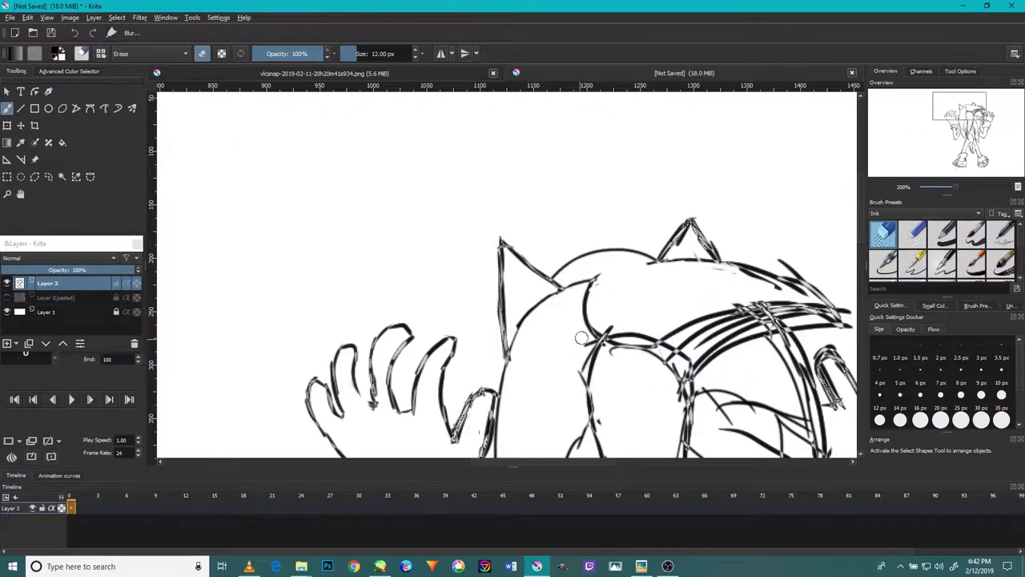
pyautogui.scroll(3, 605, 357)
pyautogui.moveTo(604, 357); pyautogui.dragTo(565, 348)
pyautogui.scroll(-1, 565, 347)
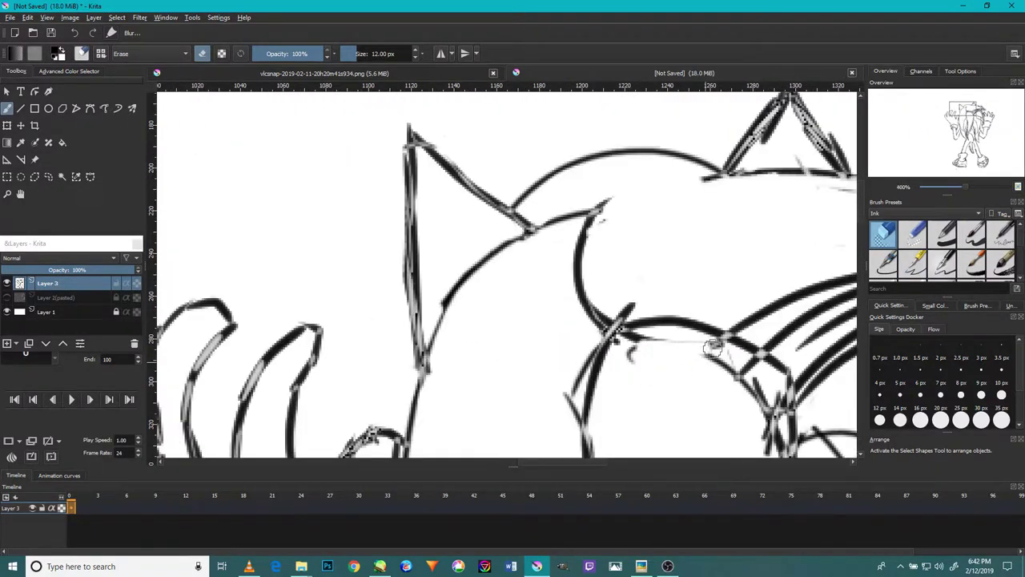
pyautogui.moveTo(633, 336)
pyautogui.mouseDown()
pyautogui.moveTo(745, 373)
pyautogui.moveTo(767, 430)
pyautogui.mouseUp()
pyautogui.scroll(-1, 621, 367)
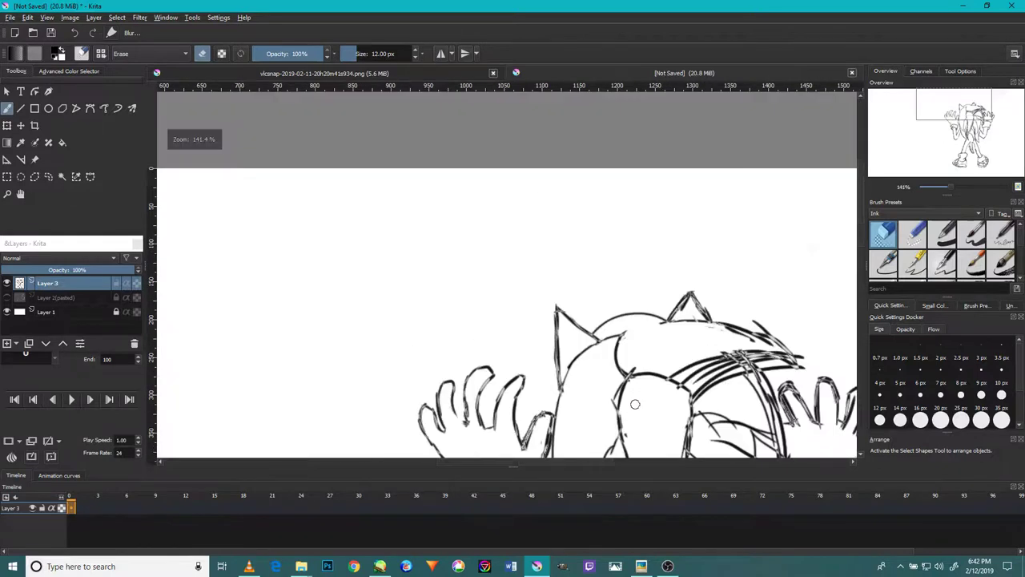
pyautogui.scroll(-4, 632, 342)
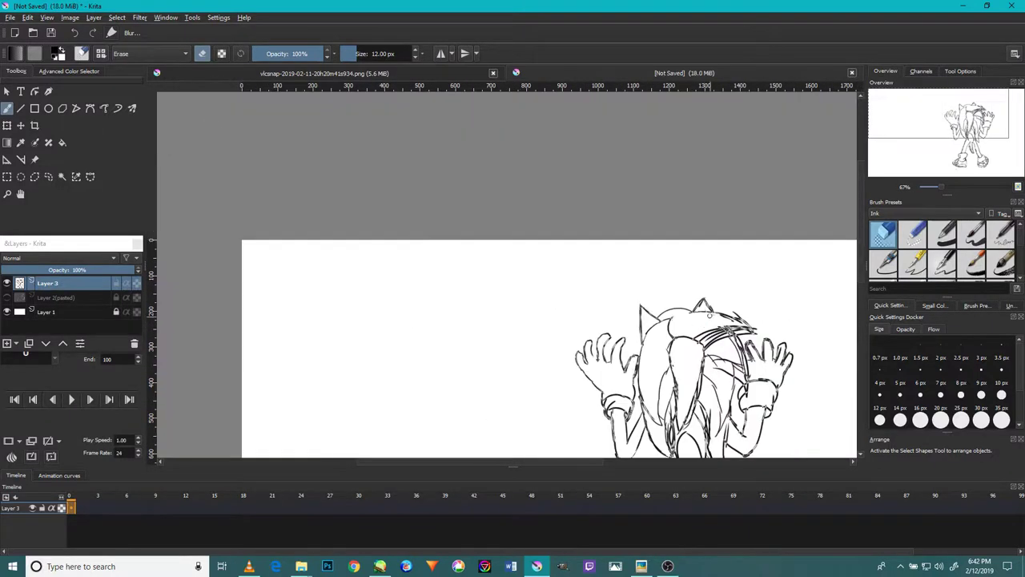
pyautogui.scroll(5, 610, 339)
# - Erase stray hair strokes, extra quill strokes and leftover marks on the spike triangle
pyautogui.moveTo(633, 317); pyautogui.dragTo(721, 257)
pyautogui.moveTo(576, 316)
pyautogui.mouseDown()
pyautogui.moveTo(677, 279)
pyautogui.moveTo(673, 253)
pyautogui.moveTo(542, 270)
pyautogui.moveTo(521, 321)
pyautogui.moveTo(528, 353)
pyautogui.moveTo(498, 298)
pyautogui.moveTo(493, 317)
pyautogui.mouseUp()
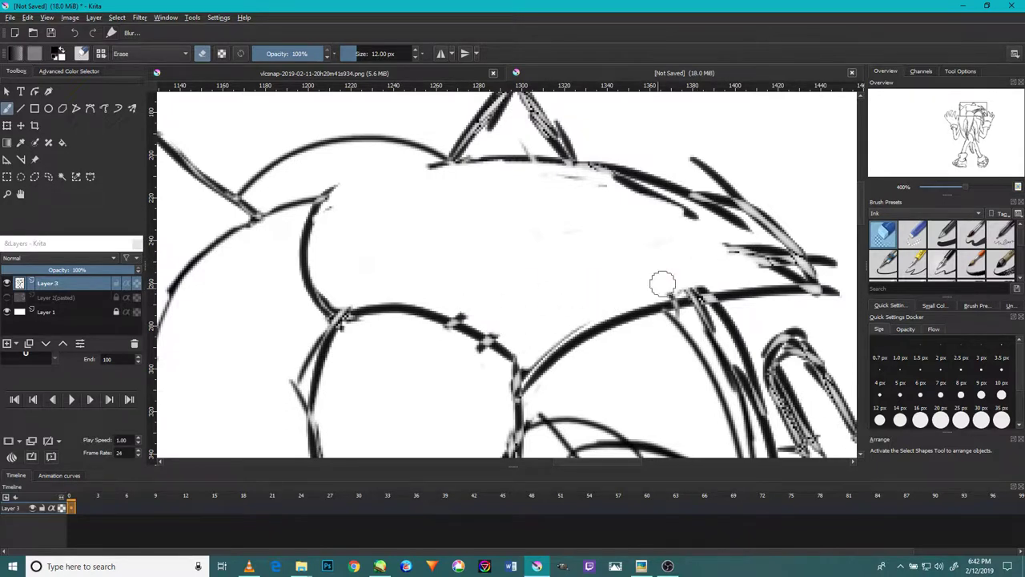
pyautogui.moveTo(749, 320)
pyautogui.mouseDown()
pyautogui.moveTo(540, 194)
pyautogui.moveTo(664, 245)
pyautogui.moveTo(687, 291)
pyautogui.mouseUp()
pyautogui.scroll(5, 545, 194)
pyautogui.moveTo(703, 341)
pyautogui.mouseDown()
pyautogui.moveTo(719, 296)
pyautogui.moveTo(656, 365)
pyautogui.mouseUp()
pyautogui.moveTo(721, 298); pyautogui.dragTo(769, 353)
pyautogui.scroll(-5, 751, 332)
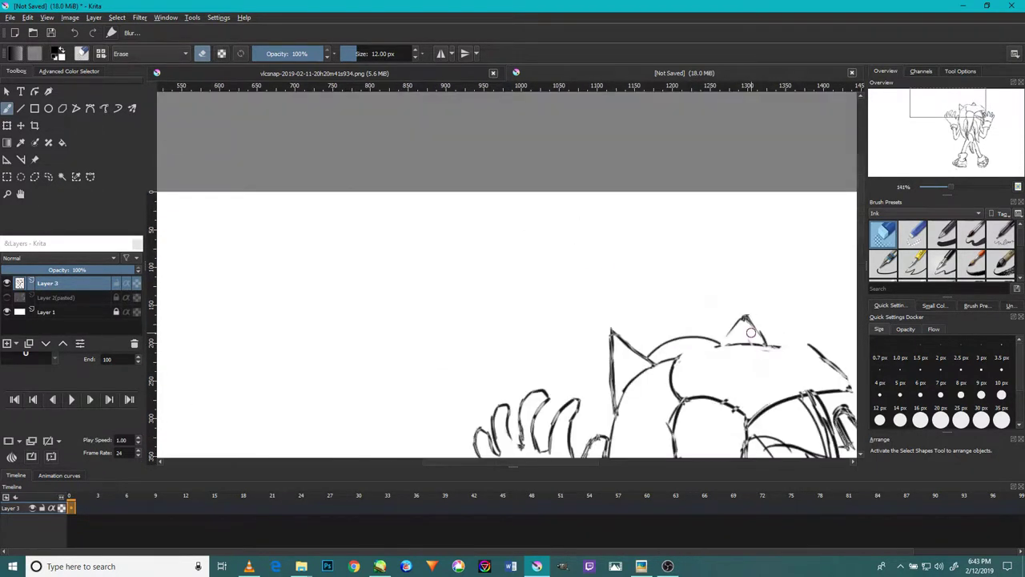
# - Redraw the spike's left and right sides, undoing and redoing the right side
pyautogui.press('e')
pyautogui.hscroll(3, 525, 278)
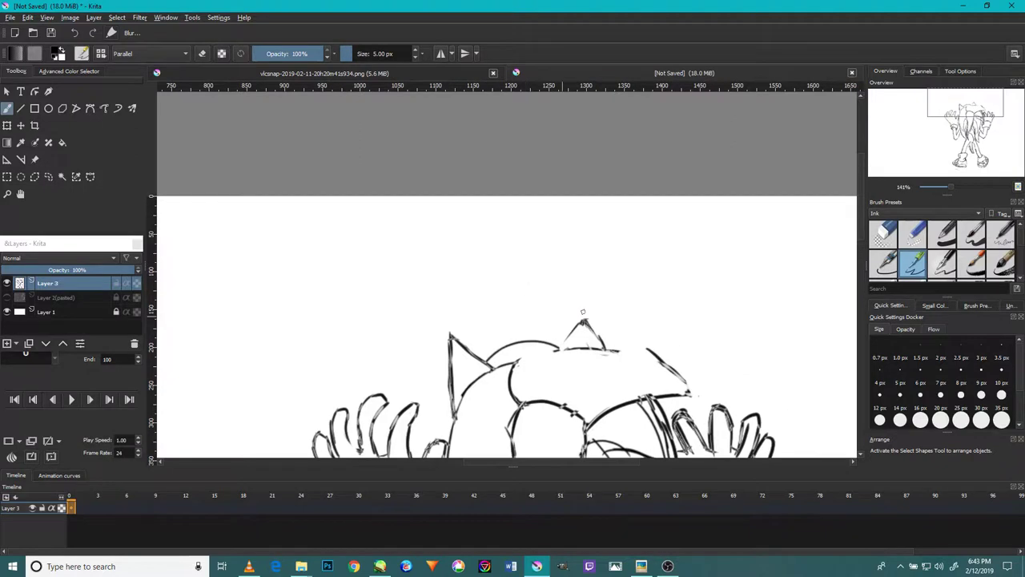
pyautogui.scroll(5, 562, 316)
pyautogui.moveTo(514, 430); pyautogui.dragTo(567, 335)
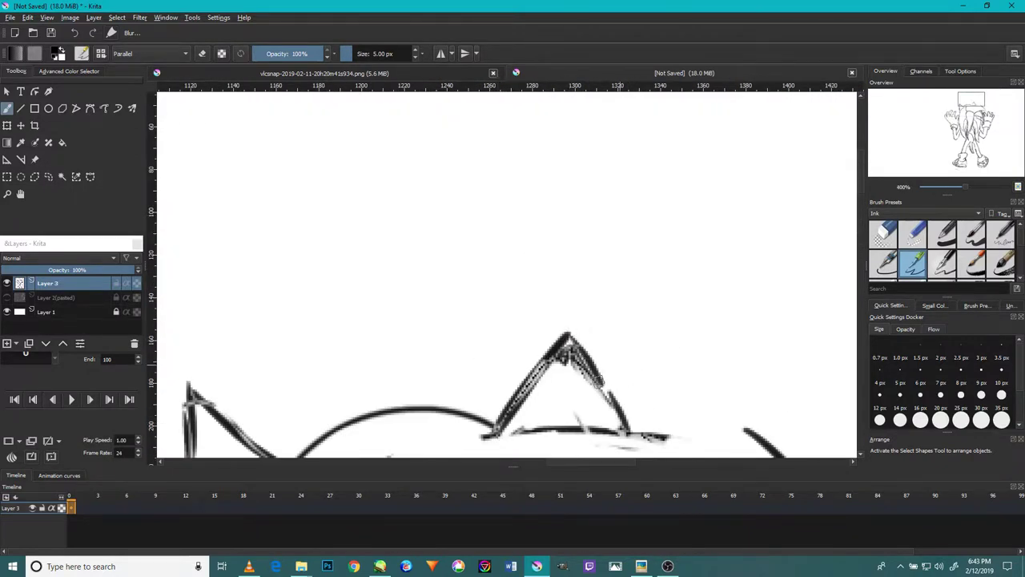
pyautogui.moveTo(599, 378); pyautogui.dragTo(651, 442)
pyautogui.scroll(-3, 569, 376)
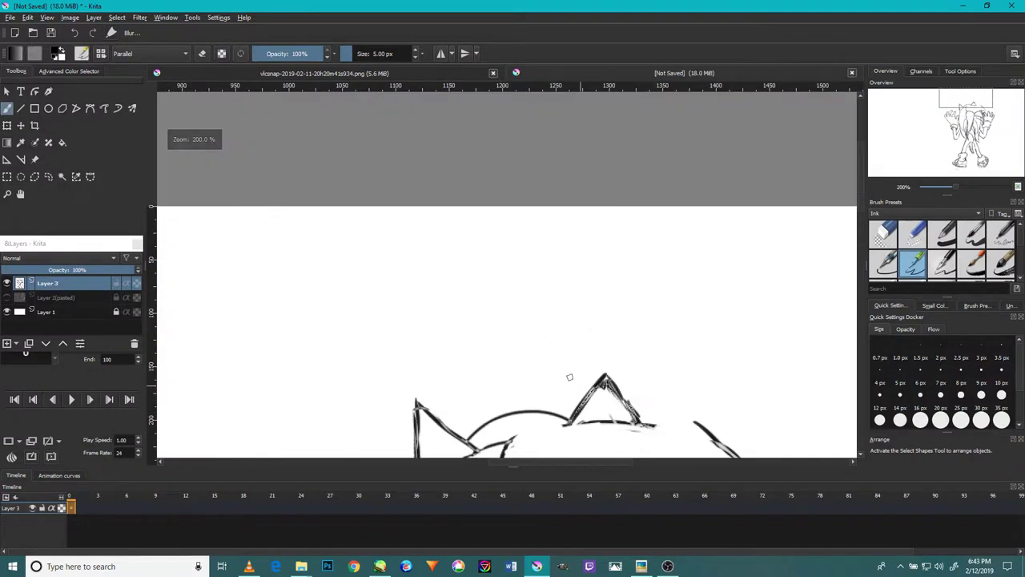
pyautogui.scroll(-2, 627, 336)
pyautogui.scroll(-1, 628, 336)
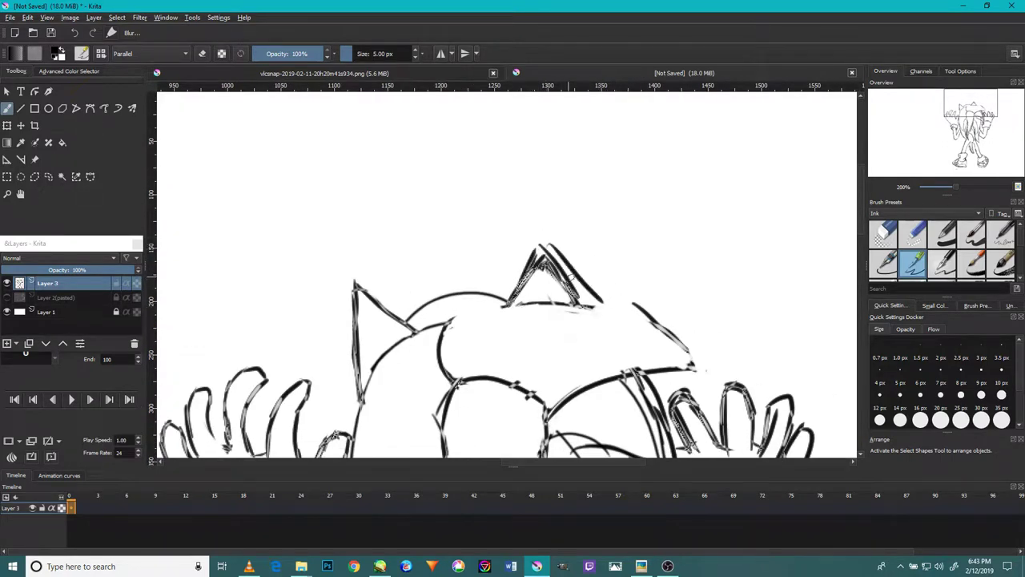
pyautogui.hotkey('ctrl', 'z')
pyautogui.moveTo(564, 274); pyautogui.dragTo(594, 314)
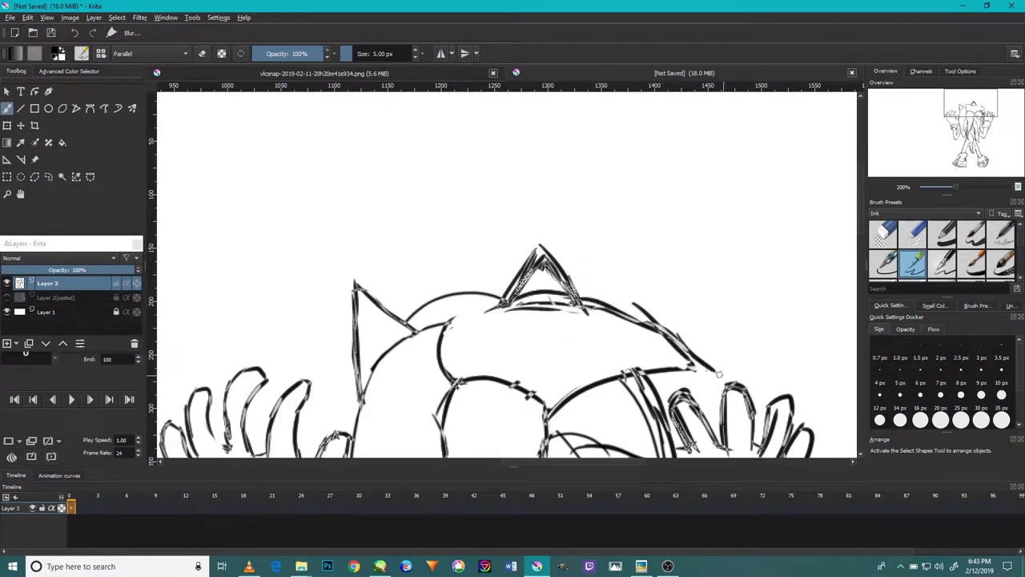
# - Darken the crest line and right slope across the head with the Parallel pen
pyautogui.scroll(1, 458, 328)
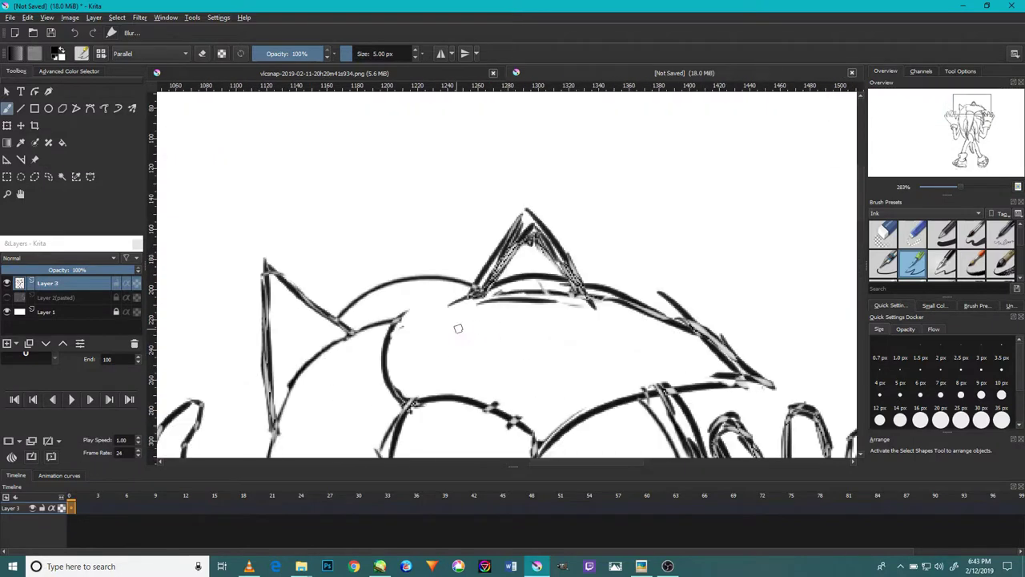
pyautogui.moveTo(501, 282); pyautogui.dragTo(685, 317)
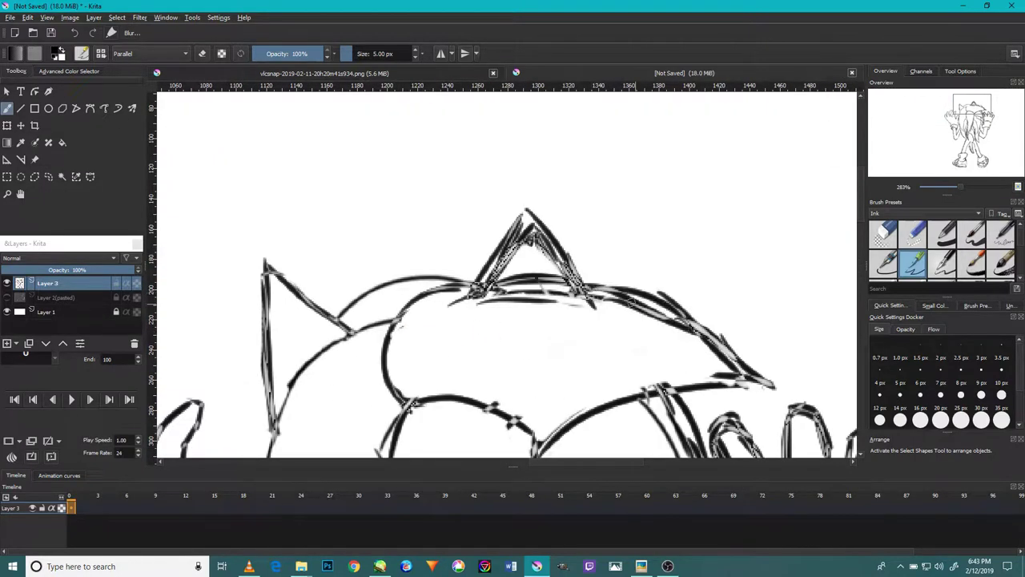
pyautogui.scroll(-4, 627, 366)
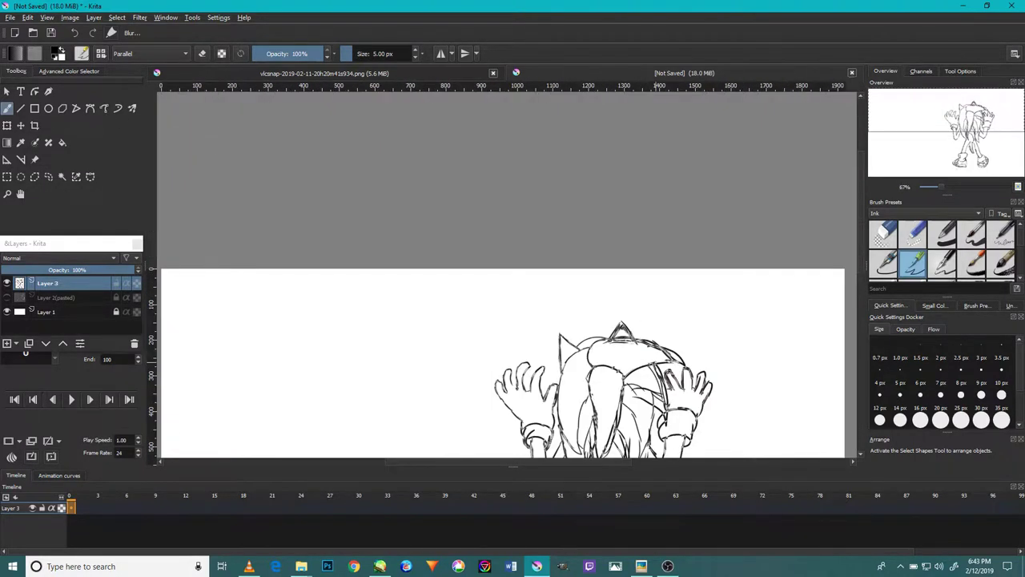
pyautogui.press('e')
pyautogui.scroll(3, 627, 366)
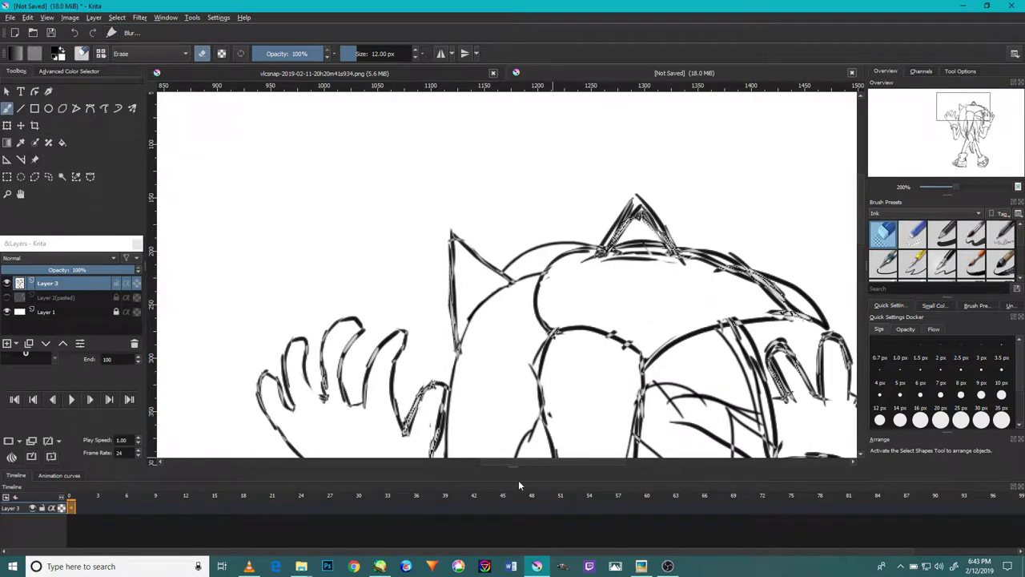
pyautogui.press('e')
pyautogui.moveTo(326, 391); pyautogui.dragTo(370, 302)
pyautogui.scroll(3, 366, 302)
pyautogui.scroll(1, 360, 299)
pyautogui.scroll(-2, 293, 171)
pyautogui.scroll(-3, 691, 311)
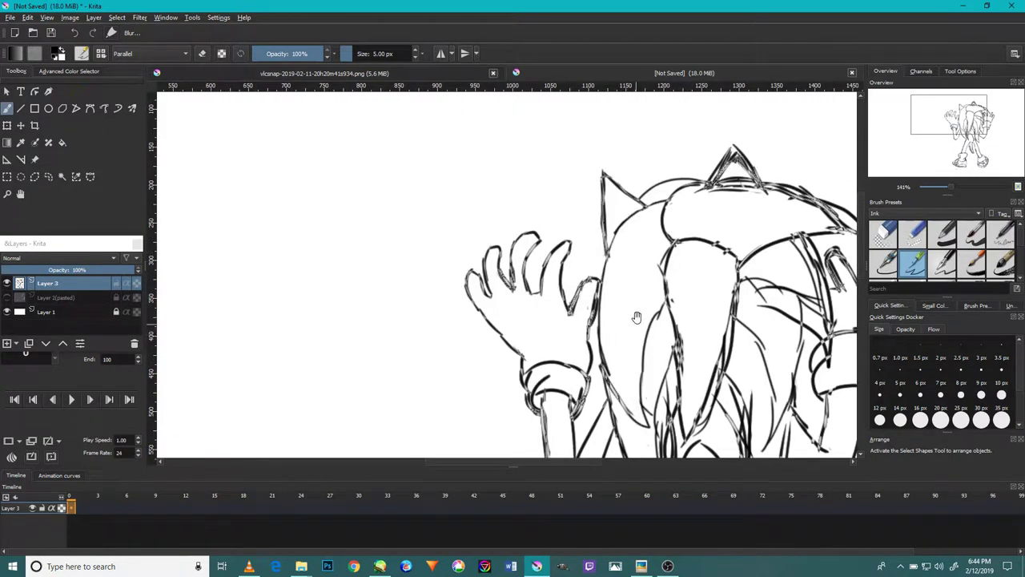
# - Ink lines down the back between the quills and along the hanging quills
pyautogui.moveTo(636, 318); pyautogui.dragTo(495, 300)
pyautogui.scroll(3, 374, 163)
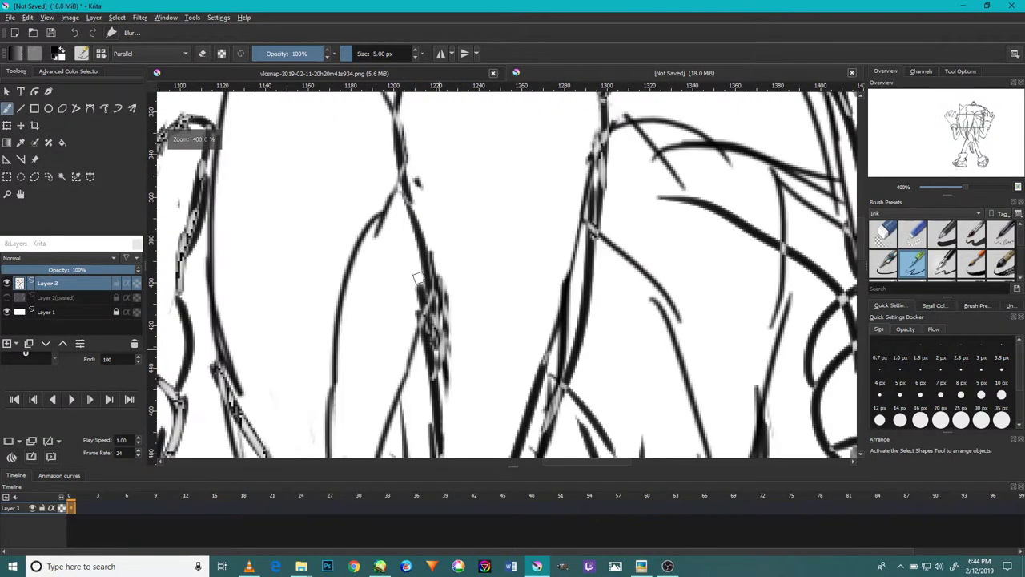
pyautogui.scroll(-1, 374, 163)
pyautogui.moveTo(406, 173); pyautogui.dragTo(438, 362)
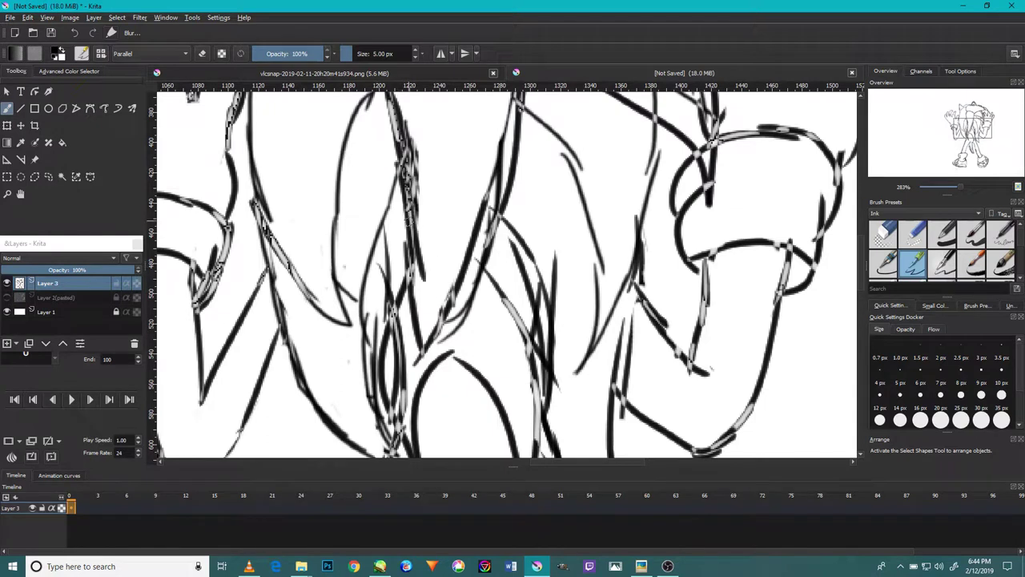
pyautogui.moveTo(461, 316); pyautogui.dragTo(509, 132)
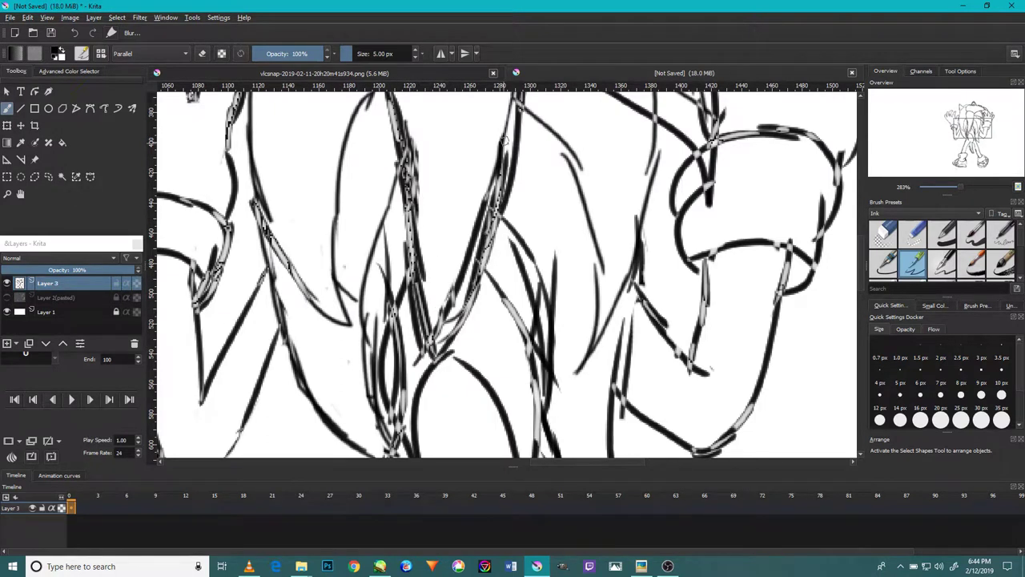
pyautogui.scroll(2, 468, 220)
pyautogui.moveTo(489, 351); pyautogui.dragTo(507, 170)
# - Ink strokes on the hanging quills, the diagonal quill line and mid-back
pyautogui.scroll(-3, 437, 338)
pyautogui.moveTo(408, 414); pyautogui.dragTo(439, 210)
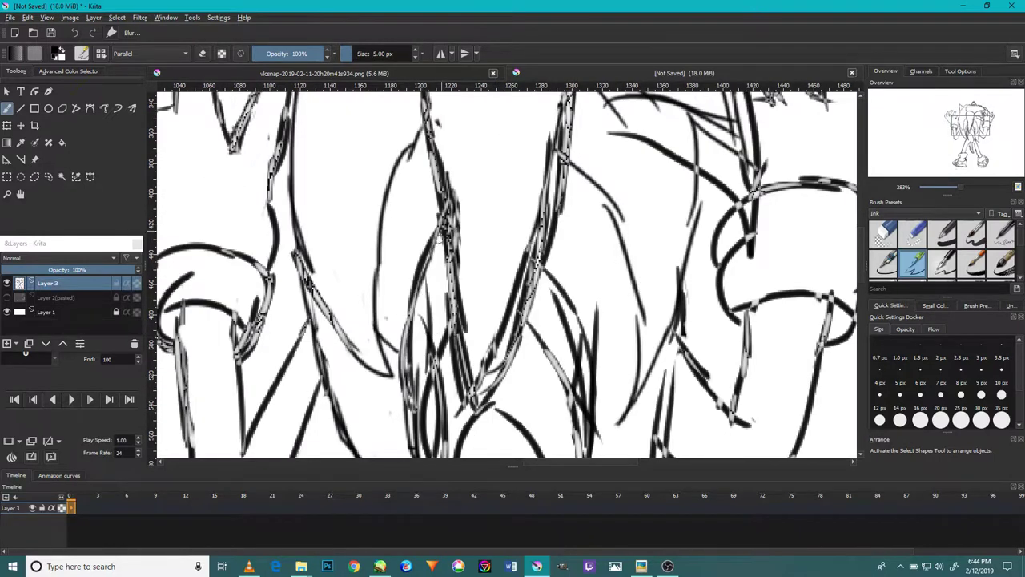
pyautogui.scroll(-3, 439, 210)
pyautogui.moveTo(453, 392)
pyautogui.mouseDown()
pyautogui.moveTo(432, 167)
pyautogui.moveTo(383, 376)
pyautogui.moveTo(347, 297)
pyautogui.mouseUp()
pyautogui.moveTo(401, 375); pyautogui.dragTo(351, 265)
pyautogui.moveTo(368, 356); pyautogui.dragTo(337, 196)
pyautogui.press('-')
pyautogui.moveTo(374, 378); pyautogui.dragTo(336, 237)
pyautogui.moveTo(355, 330); pyautogui.dragTo(332, 200)
pyautogui.moveTo(344, 293); pyautogui.dragTo(328, 173)
# - Add an ink stroke down the torso between the raised arms
pyautogui.press('-')
pyautogui.press('+')
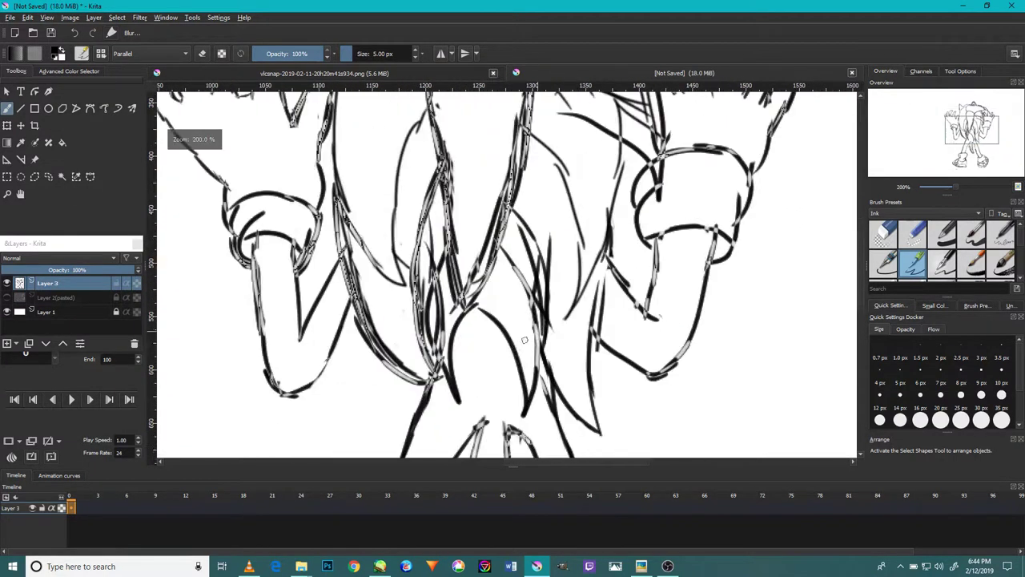
pyautogui.press('+')
pyautogui.press('-')
pyautogui.press('+')
pyautogui.moveTo(535, 378); pyautogui.dragTo(503, 201)
pyautogui.press('-')
pyautogui.press('-')
pyautogui.press('-')
pyautogui.press('+')
pyautogui.press('+')
pyautogui.press('+')
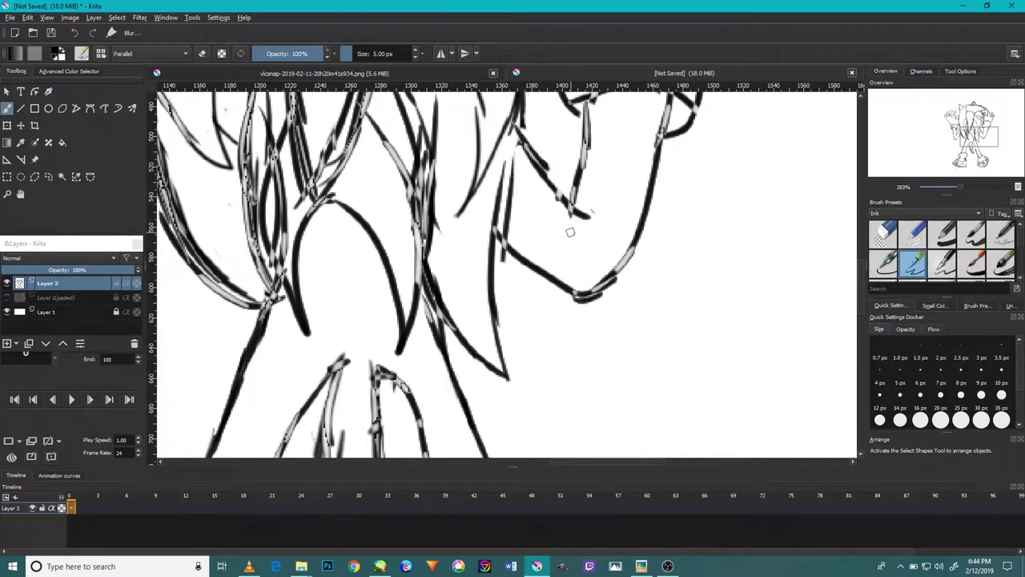
# - Erase stray strokes near and beside the right arm with the 12 px eraser
pyautogui.press('e')
pyautogui.press('+')
pyautogui.press('+')
pyautogui.moveTo(572, 213)
pyautogui.mouseDown()
pyautogui.moveTo(545, 179)
pyautogui.moveTo(556, 103)
pyautogui.moveTo(550, 192)
pyautogui.mouseUp()
pyautogui.press('-')
pyautogui.press('-')
pyautogui.press('-')
pyautogui.press('+')
pyautogui.press('+')
pyautogui.press('-')
pyautogui.press('-')
pyautogui.press('+')
pyautogui.moveTo(465, 136); pyautogui.dragTo(507, 274)
# - Erase stray strokes near the raised right hand, then review the upper figure
pyautogui.press('-')
pyautogui.press('-')
pyautogui.press('+')
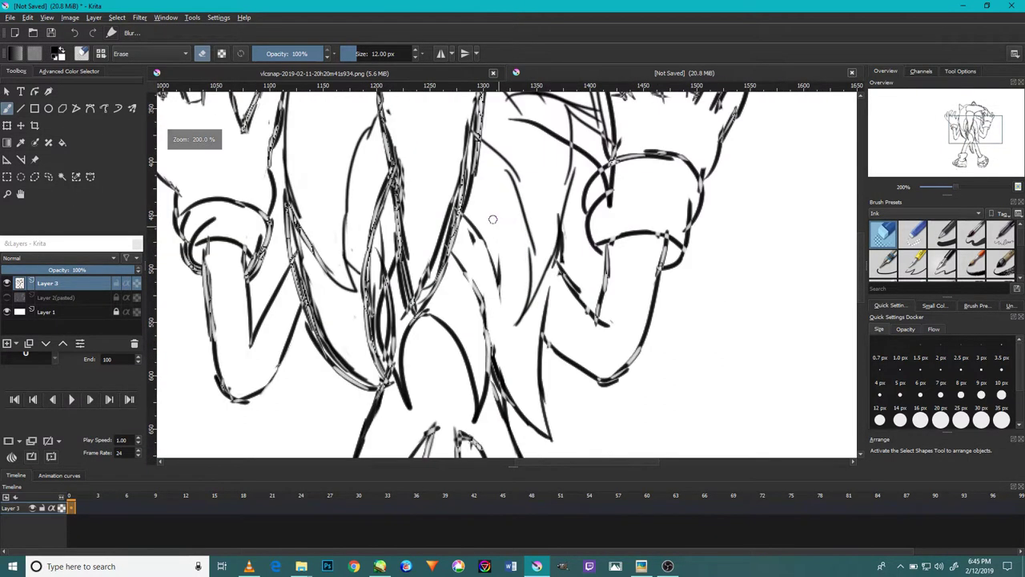
pyautogui.press('+')
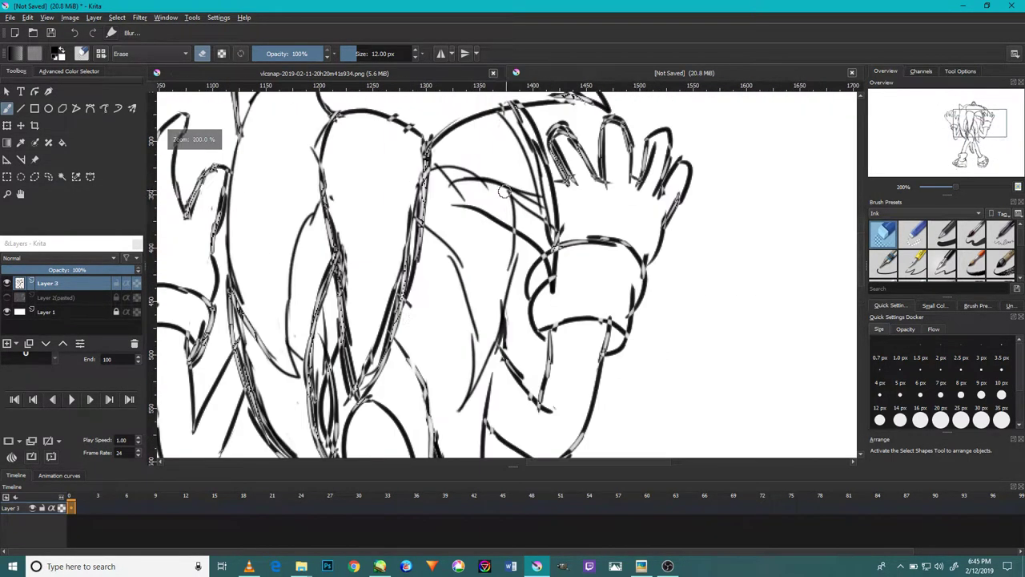
pyautogui.moveTo(441, 204); pyautogui.dragTo(505, 230)
pyautogui.press('-')
pyautogui.press('-')
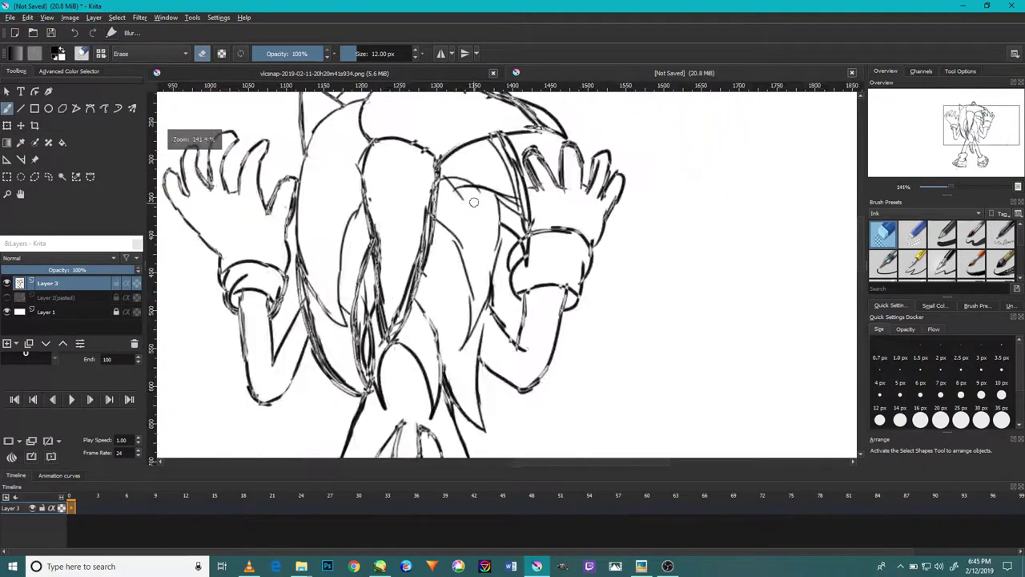
pyautogui.press('+')
pyautogui.press('+')
pyautogui.press('+')
pyautogui.press('-')
pyautogui.press('-')
pyautogui.press('-')
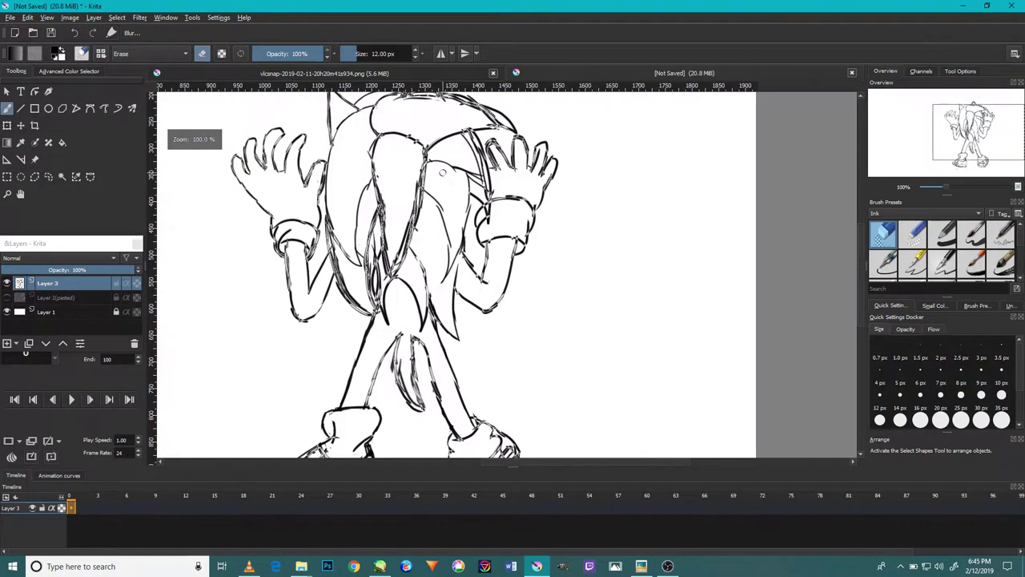
# - Ink clean curved lines along the raised right arm below the hand with the Ink pen
pyautogui.press('/')
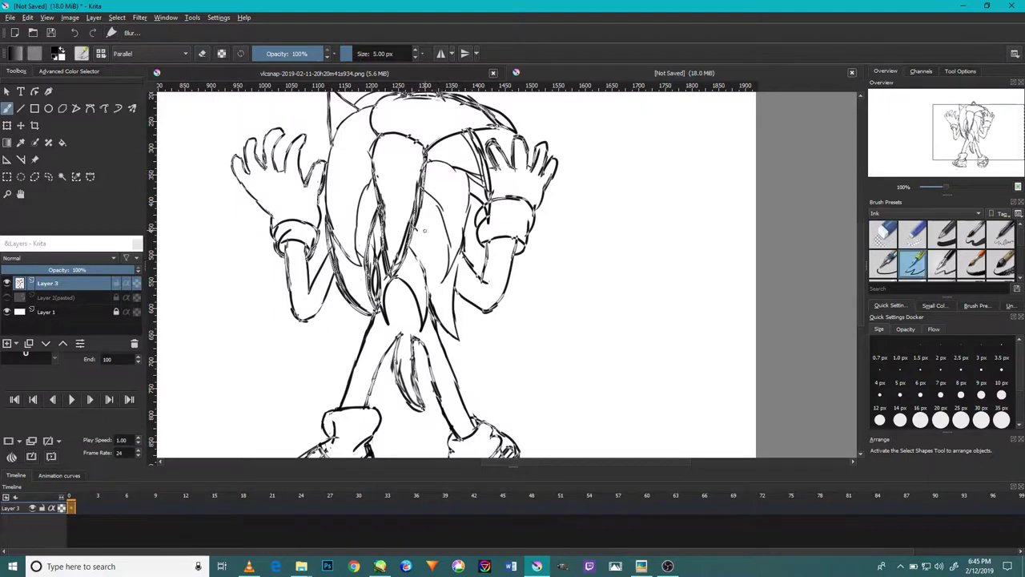
pyautogui.press('+')
pyautogui.press('+')
pyautogui.press('+')
pyautogui.press('+')
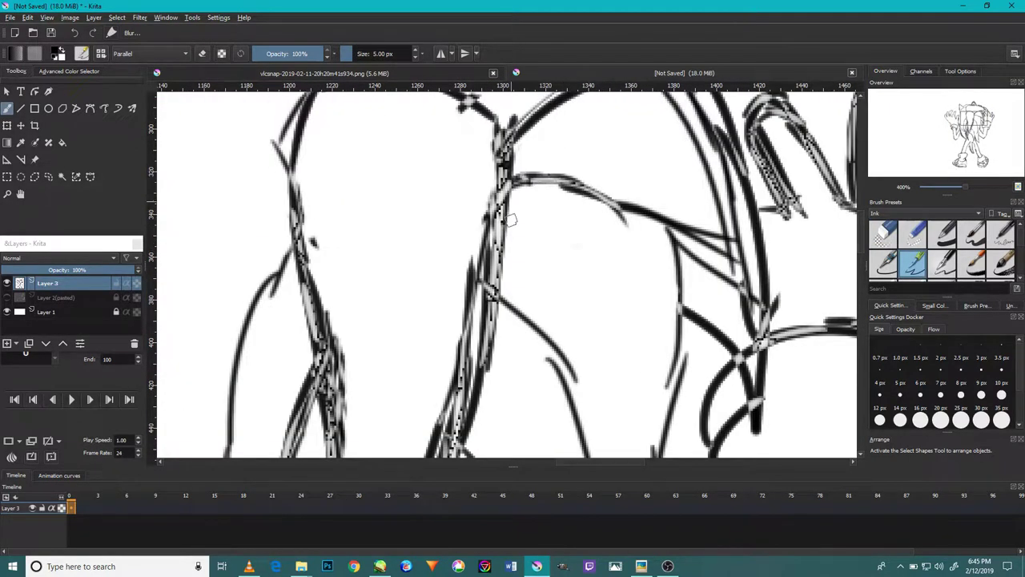
pyautogui.press('-')
pyautogui.press('-')
pyautogui.press('-')
pyautogui.press('+')
pyautogui.press('+')
pyautogui.press('+')
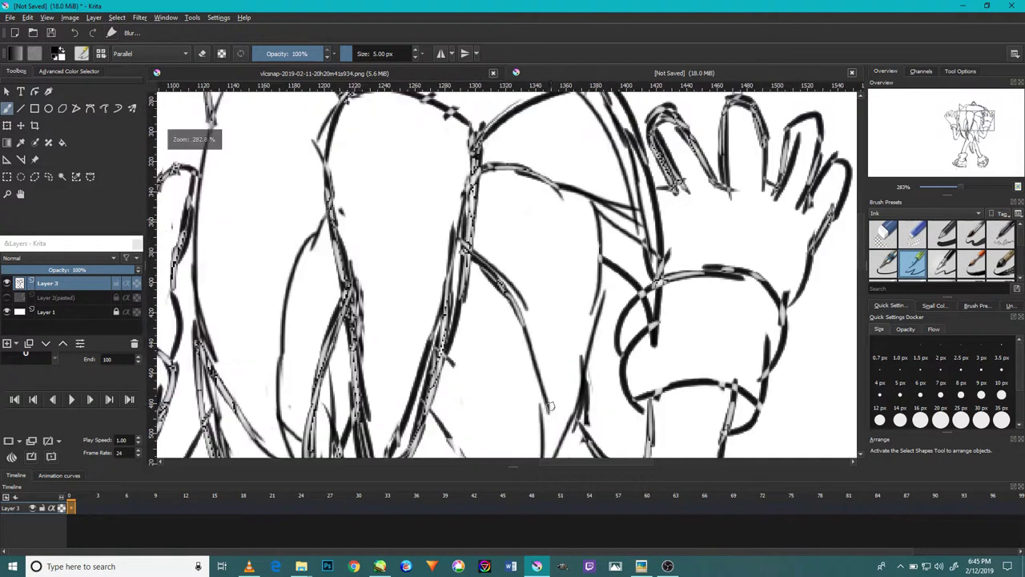
pyautogui.moveTo(495, 264); pyautogui.dragTo(534, 343)
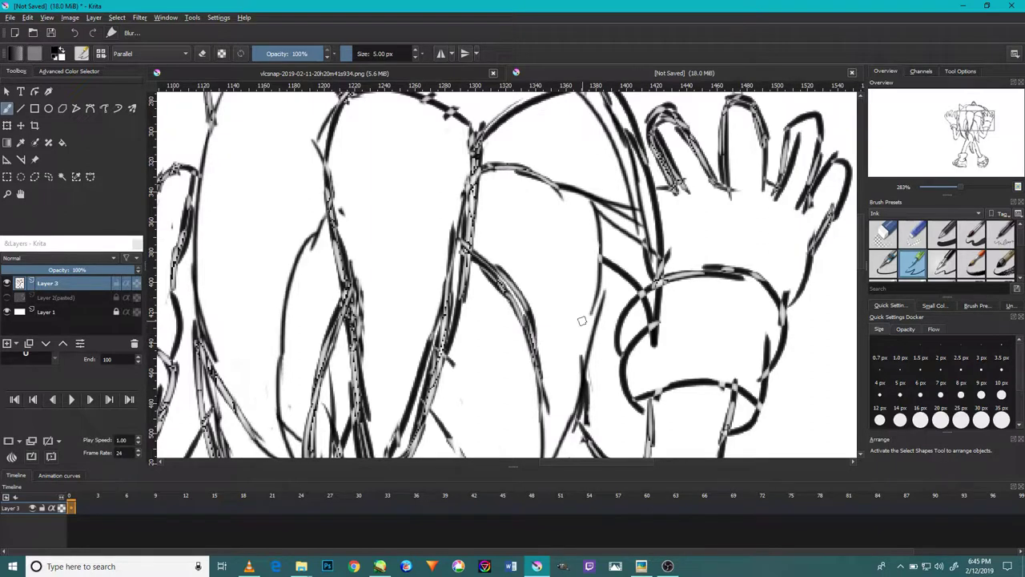
pyautogui.moveTo(583, 320); pyautogui.dragTo(590, 166)
pyautogui.moveTo(433, 314); pyautogui.dragTo(483, 406)
pyautogui.scroll(-3, 588, 392)
pyautogui.scroll(-2, 588, 392)
pyautogui.scroll(5, 594, 405)
pyautogui.moveTo(539, 335); pyautogui.dragTo(600, 425)
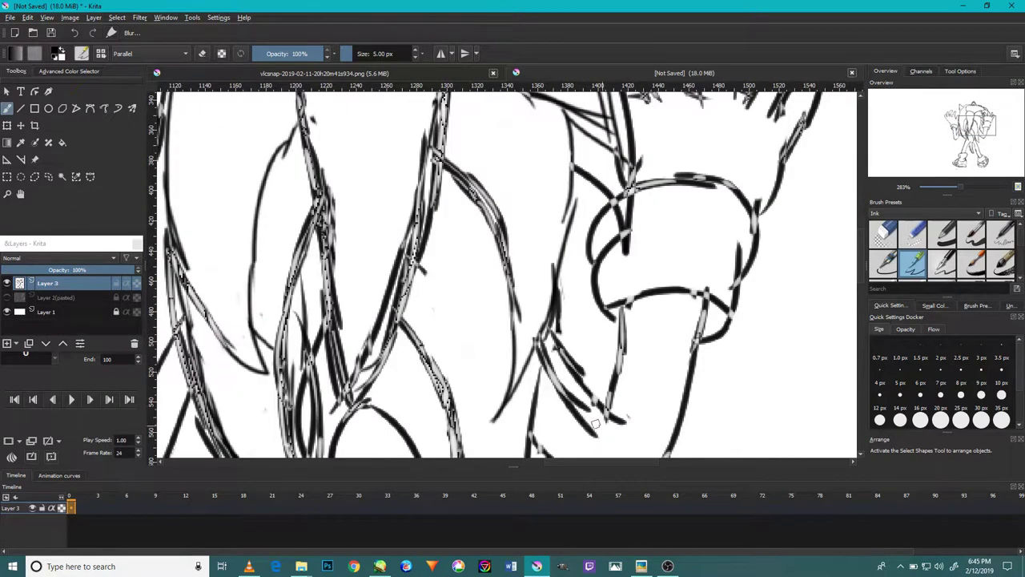
# - Erase the stray ink stroke just drawn on the right arm
pyautogui.press('e')
pyautogui.moveTo(601, 409)
pyautogui.mouseDown()
pyautogui.moveTo(572, 371)
pyautogui.moveTo(559, 373)
pyautogui.moveTo(560, 342)
pyautogui.mouseUp()
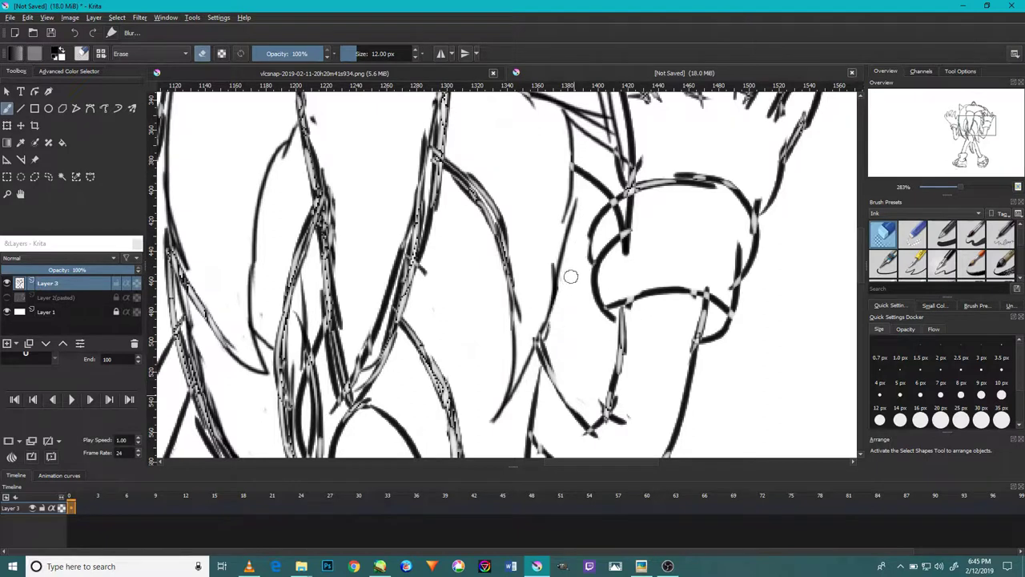
pyautogui.scroll(-3, 587, 373)
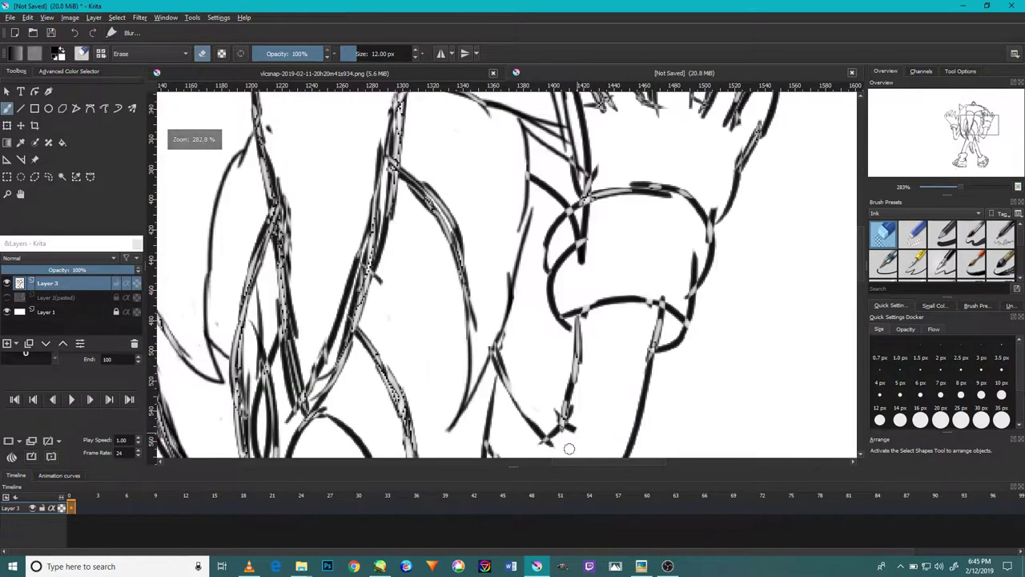
pyautogui.scroll(-5, 559, 395)
pyautogui.scroll(3, 559, 392)
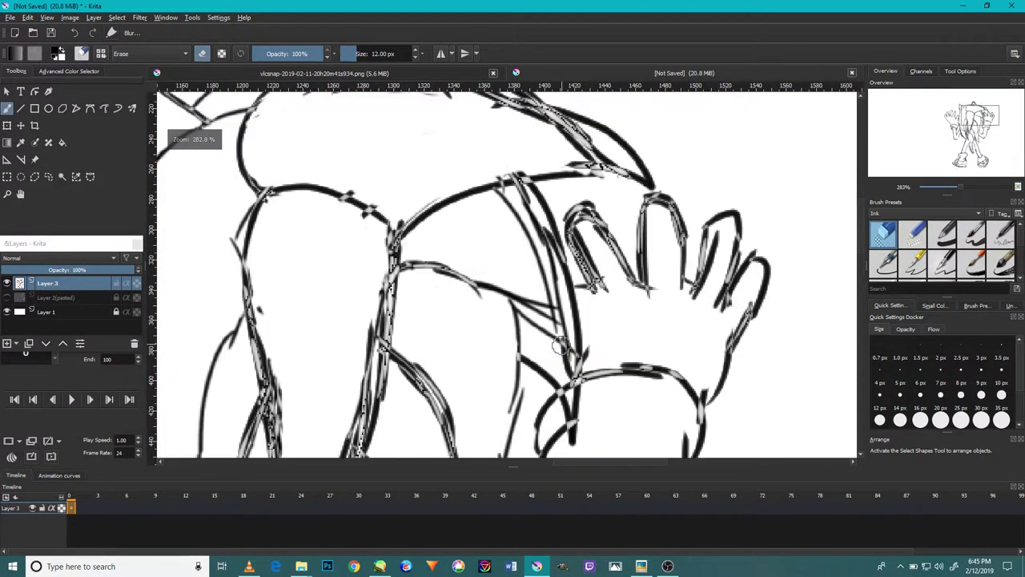
pyautogui.scroll(3, 560, 385)
pyautogui.scroll(2, 562, 377)
pyautogui.scroll(-4, 562, 380)
pyautogui.scroll(1, 568, 392)
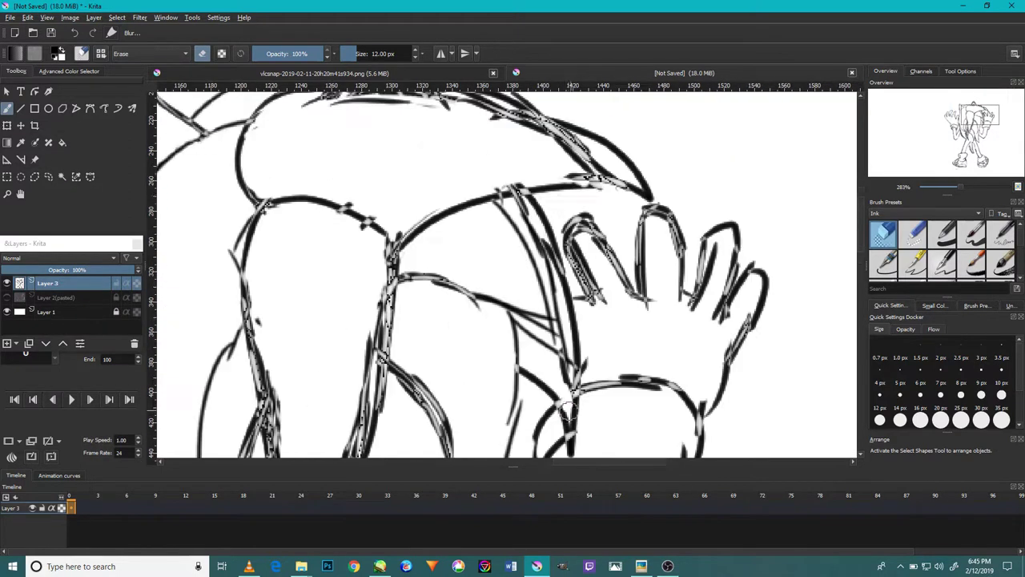
pyautogui.scroll(1, 581, 405)
pyautogui.scroll(1, 597, 413)
pyautogui.scroll(-1, 600, 413)
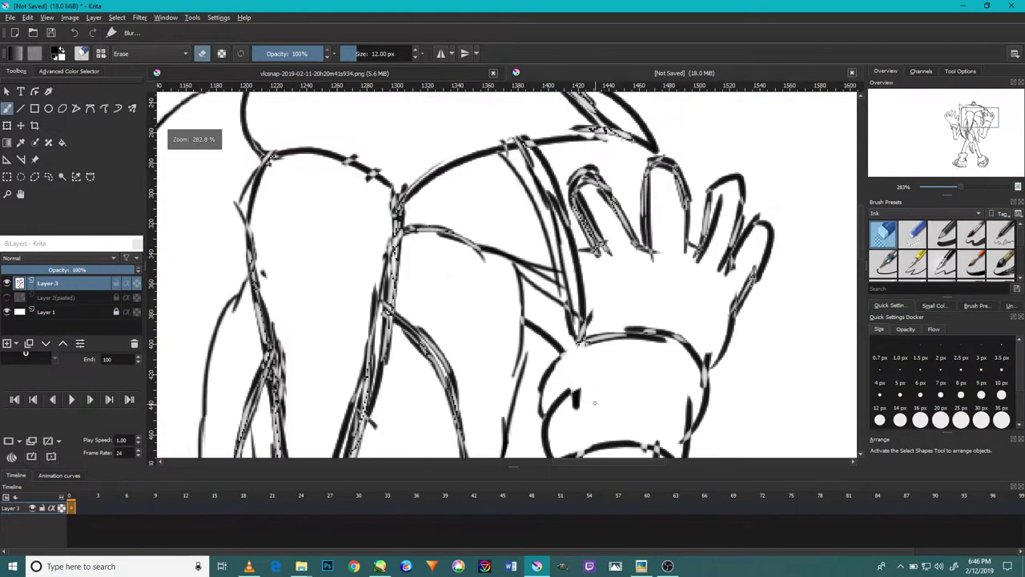
# - Erase the overlapping sketch lines at the right wrist
pyautogui.moveTo(563, 324); pyautogui.dragTo(572, 322)
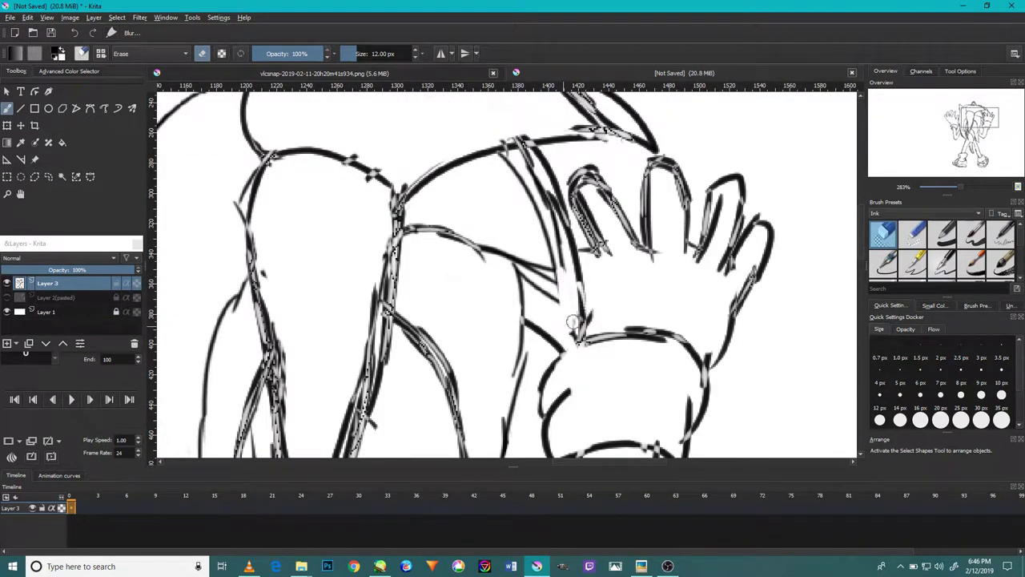
pyautogui.scroll(-2, 566, 358)
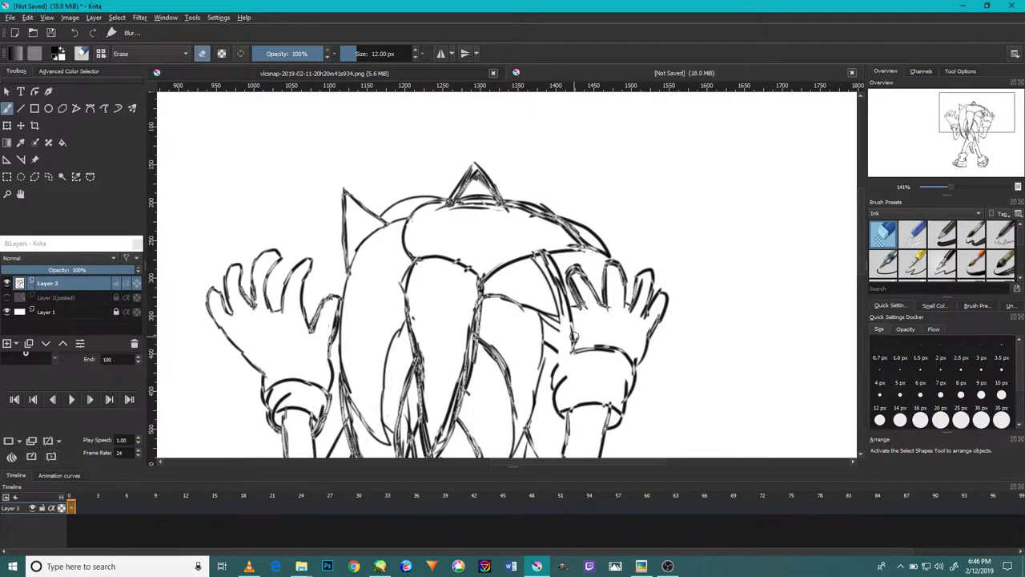
pyautogui.press('/')
pyautogui.scroll(2, 573, 336)
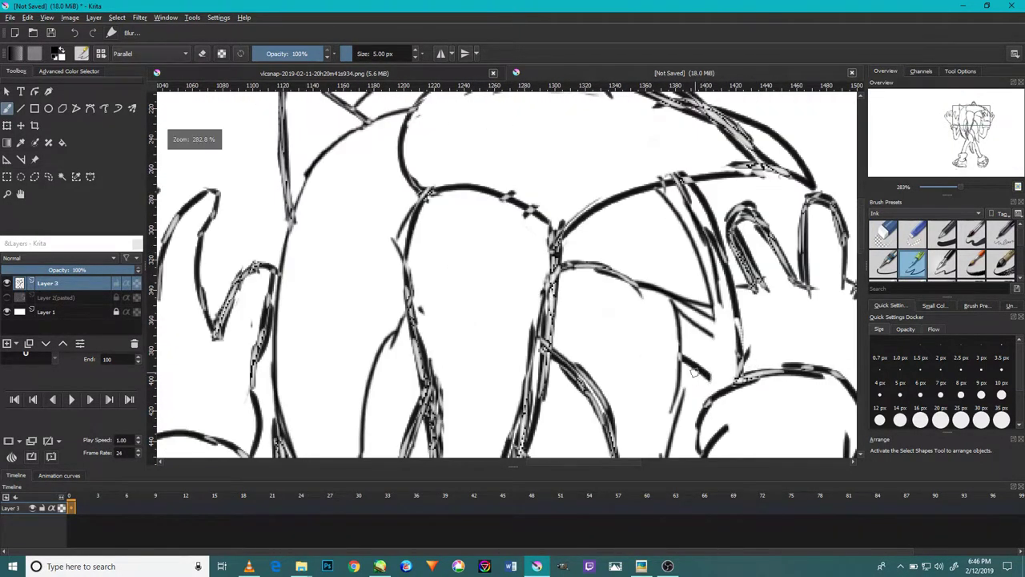
pyautogui.scroll(-1, 713, 369)
pyautogui.press('/')
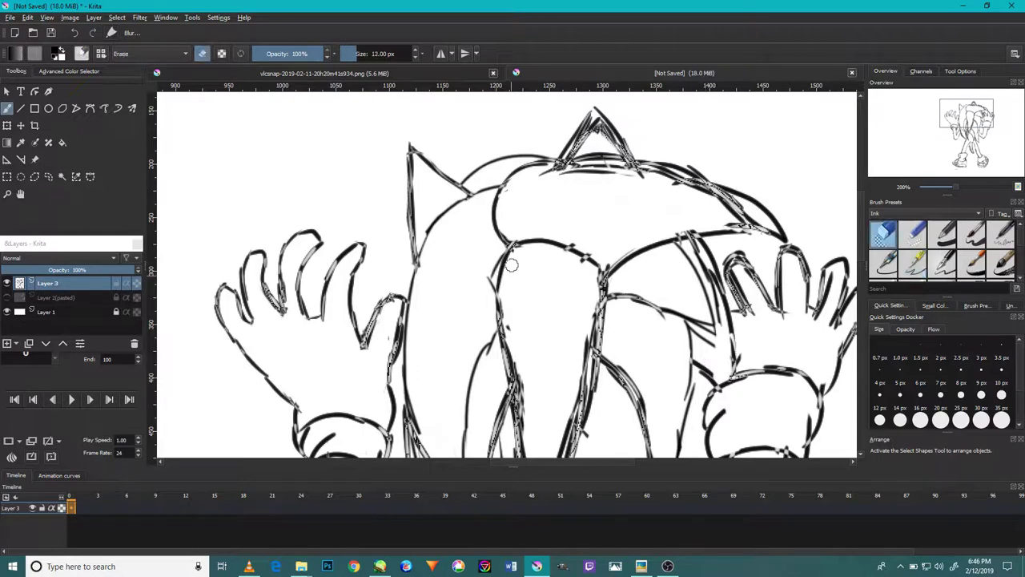
pyautogui.scroll(-1, 561, 200)
pyautogui.scroll(-1, 531, 188)
pyautogui.scroll(-1, 531, 187)
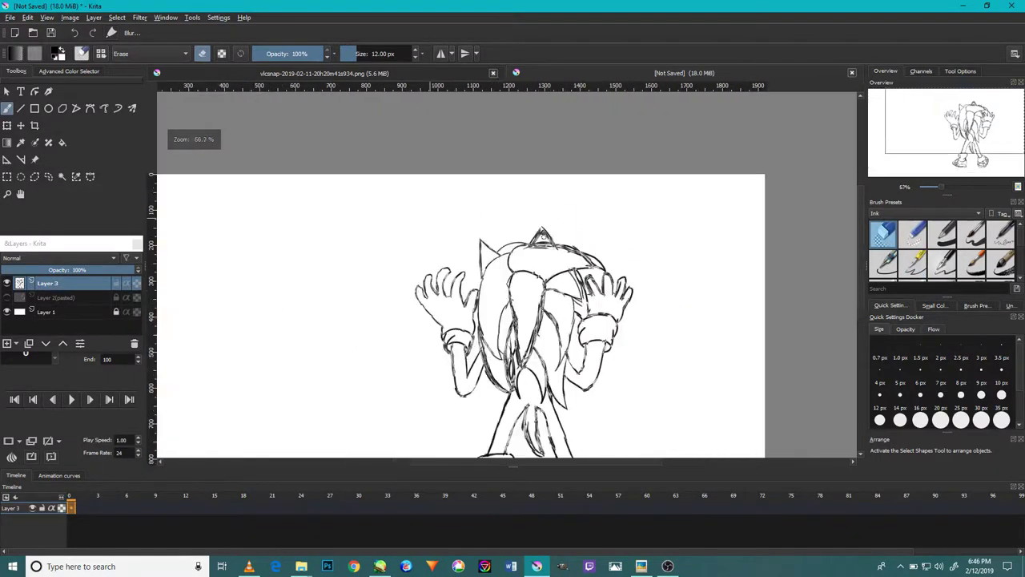
# - Erase the extra sketch strokes around and below the head's top spike
pyautogui.scroll(5, 552, 230)
pyautogui.moveTo(544, 192); pyautogui.dragTo(490, 260)
pyautogui.moveTo(513, 205); pyautogui.dragTo(481, 272)
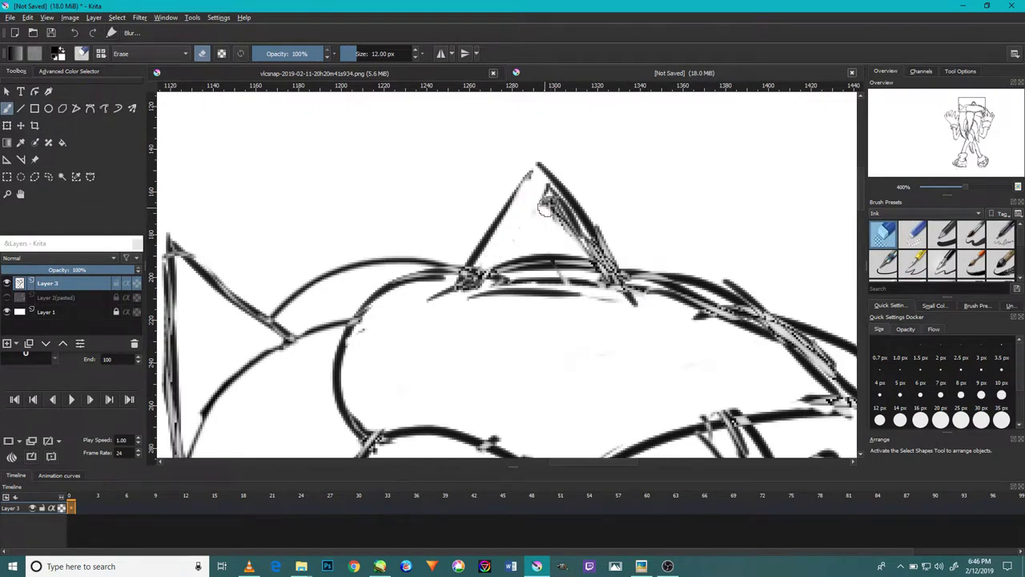
pyautogui.moveTo(552, 200); pyautogui.dragTo(589, 248)
pyautogui.moveTo(501, 260)
pyautogui.mouseDown()
pyautogui.moveTo(573, 269)
pyautogui.moveTo(451, 279)
pyautogui.moveTo(512, 277)
pyautogui.moveTo(607, 296)
pyautogui.mouseUp()
pyautogui.scroll(-1, 528, 265)
pyautogui.scroll(1, 528, 264)
pyautogui.scroll(-5, 426, 293)
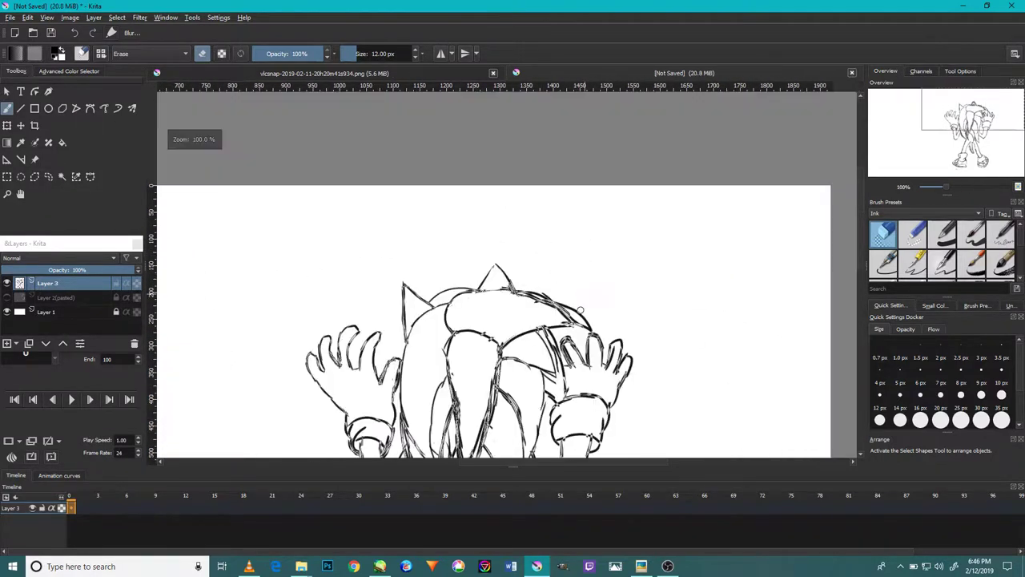
pyautogui.scroll(6, 560, 280)
# - Erase the faint stray marks along the upper head outline
pyautogui.moveTo(622, 294); pyautogui.dragTo(511, 233)
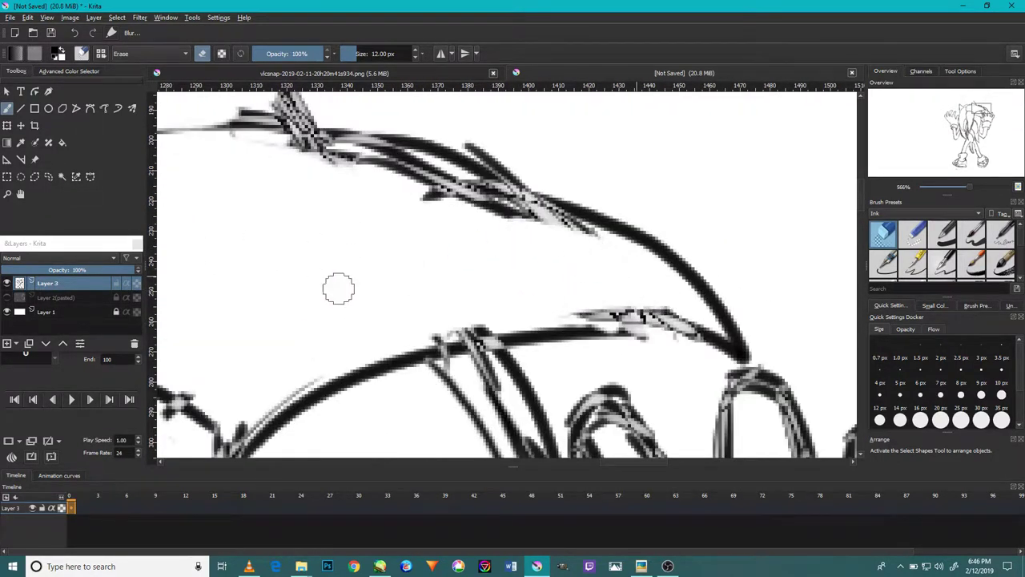
pyautogui.scroll(-2, 361, 295)
pyautogui.moveTo(545, 160)
pyautogui.mouseDown()
pyautogui.moveTo(655, 210)
pyautogui.moveTo(625, 176)
pyautogui.moveTo(659, 205)
pyautogui.mouseUp()
pyautogui.scroll(-4, 641, 200)
pyautogui.scroll(4, 641, 200)
pyautogui.scroll(-6, 659, 205)
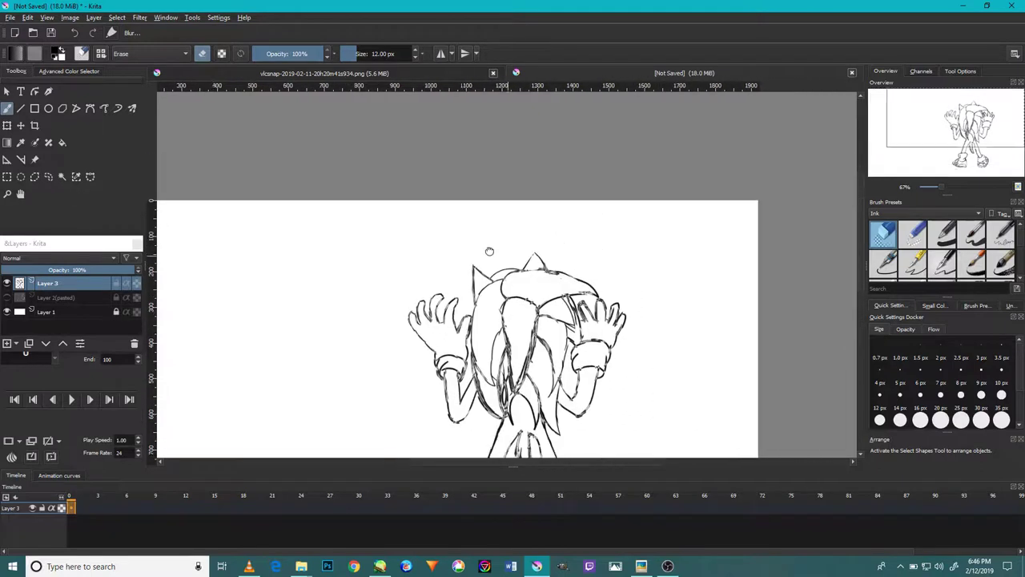
pyautogui.scroll(6, 526, 254)
pyautogui.moveTo(526, 254); pyautogui.dragTo(447, 222)
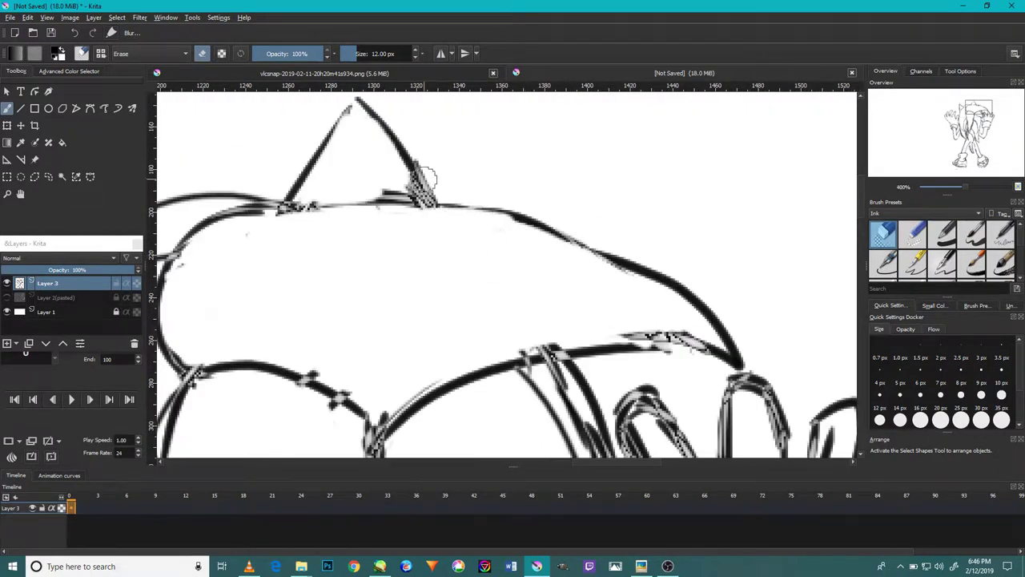
pyautogui.scroll(-6, 413, 217)
pyautogui.scroll(5, 447, 254)
pyautogui.scroll(1, 623, 317)
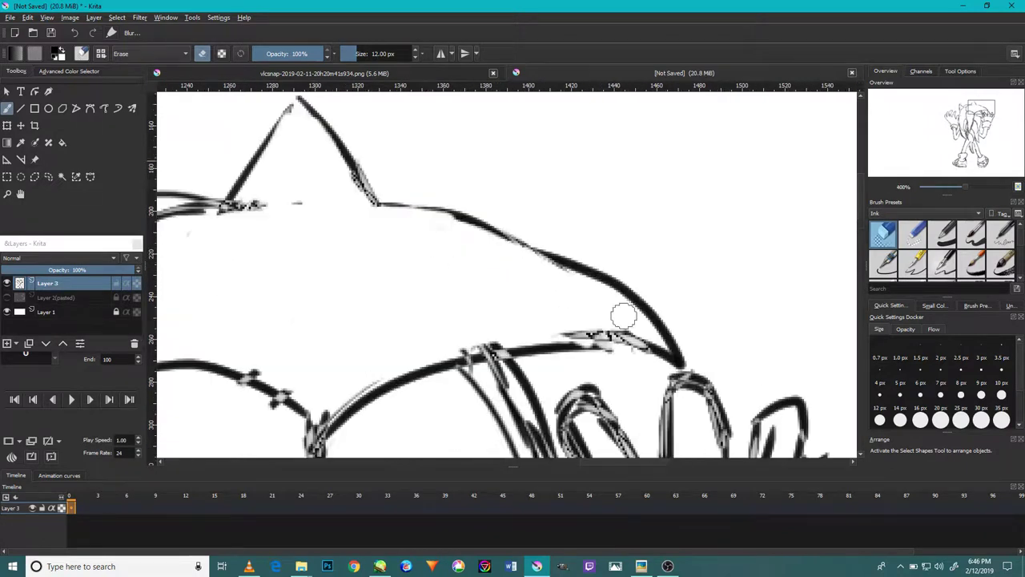
# - Erase the remaining stray marks along the lower head outline
pyautogui.moveTo(568, 327); pyautogui.dragTo(632, 333)
pyautogui.moveTo(519, 332); pyautogui.dragTo(480, 341)
pyautogui.scroll(-3, 480, 341)
pyautogui.scroll(3, 423, 366)
pyautogui.moveTo(423, 366)
pyautogui.mouseDown()
pyautogui.moveTo(380, 354)
pyautogui.moveTo(422, 407)
pyautogui.mouseUp()
pyautogui.scroll(-1, 435, 360)
pyautogui.scroll(-5, 272, 396)
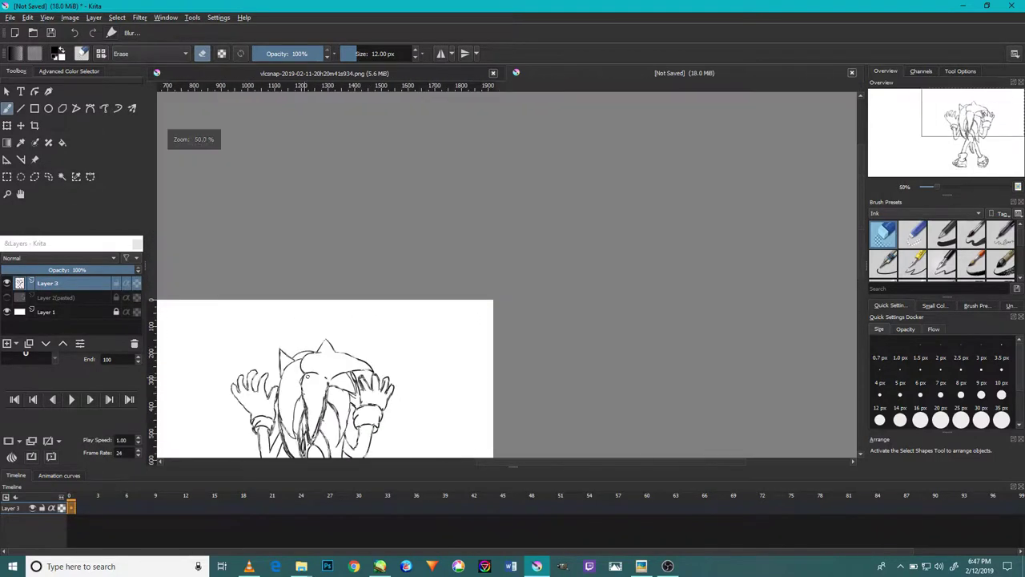
pyautogui.scroll(1, 295, 402)
pyautogui.scroll(4, 299, 372)
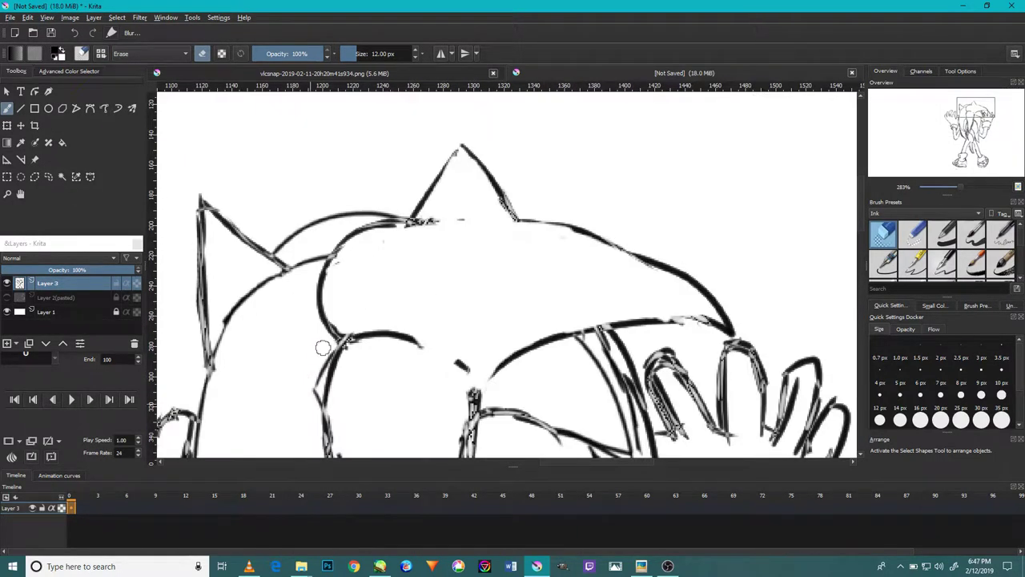
pyautogui.moveTo(307, 393); pyautogui.dragTo(302, 397)
pyautogui.press('/')
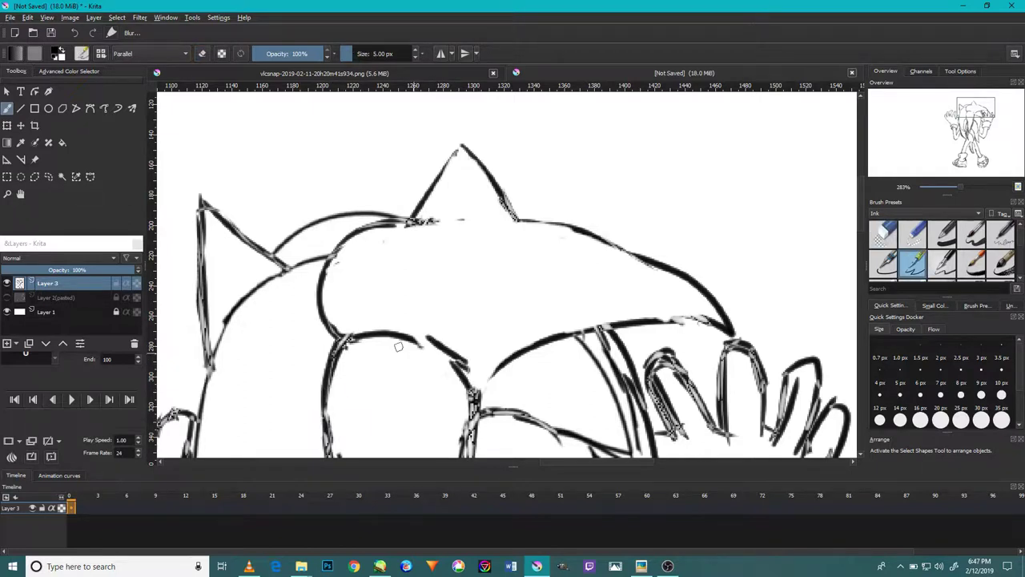
# - Ink short lines joining the head outline to close its gaps
pyautogui.moveTo(477, 390); pyautogui.dragTo(522, 345)
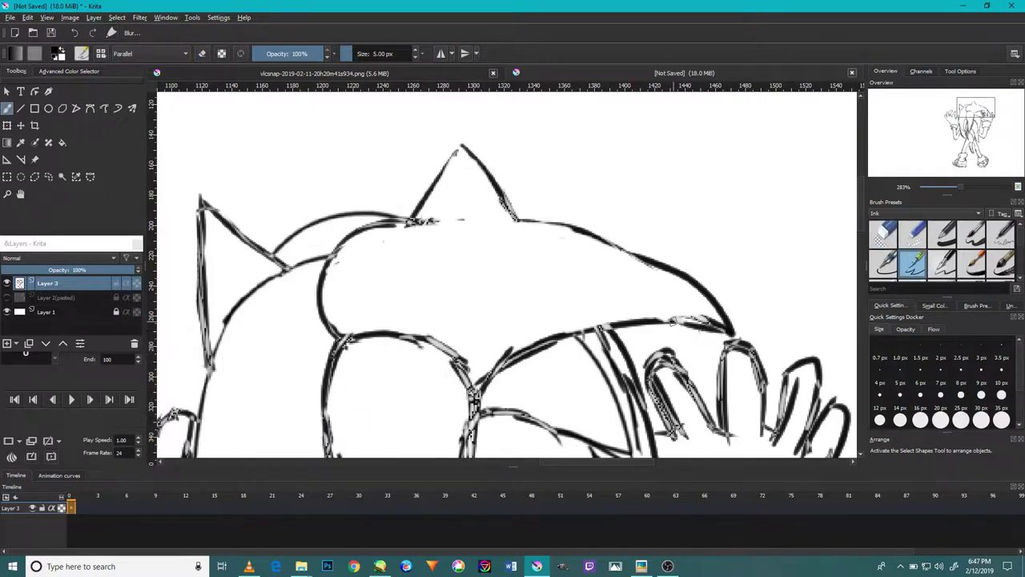
pyautogui.moveTo(521, 220); pyautogui.dragTo(460, 216)
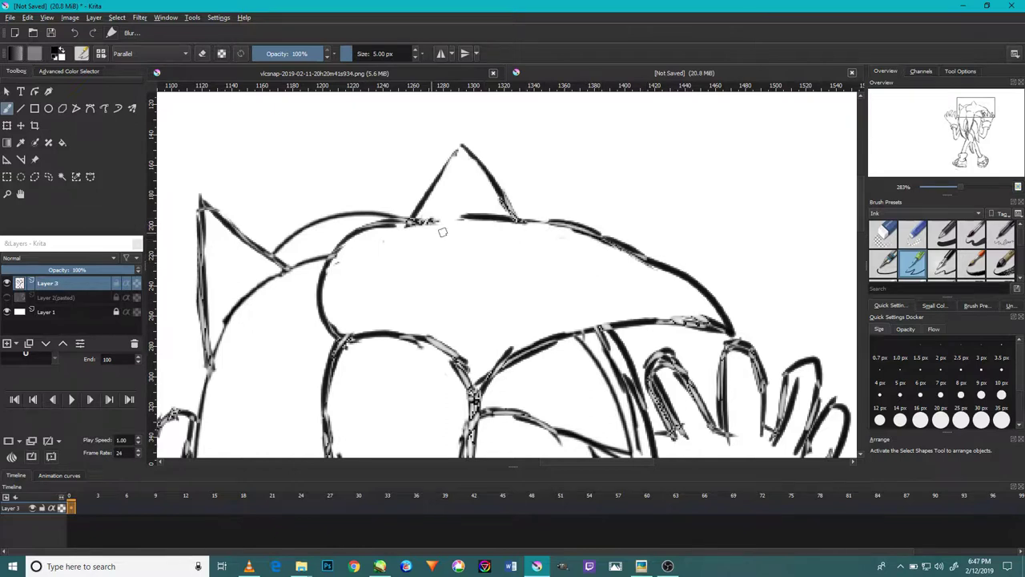
pyautogui.scroll(-5, 432, 220)
pyautogui.scroll(4, 458, 418)
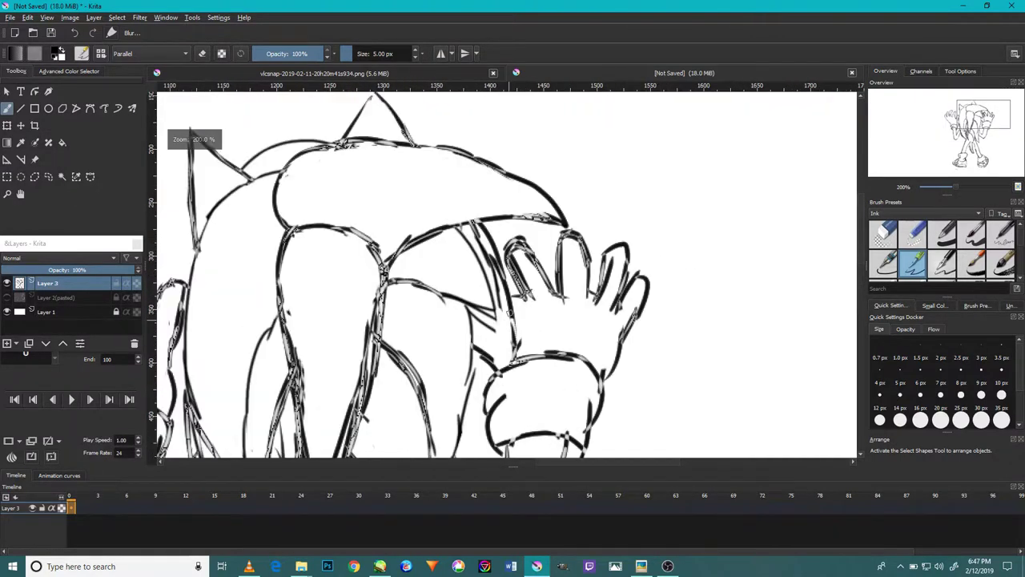
pyautogui.scroll(2, 458, 418)
# - Trace the first clean ink strokes up the right arm
pyautogui.moveTo(460, 416); pyautogui.dragTo(469, 240)
pyautogui.scroll(-2, 456, 320)
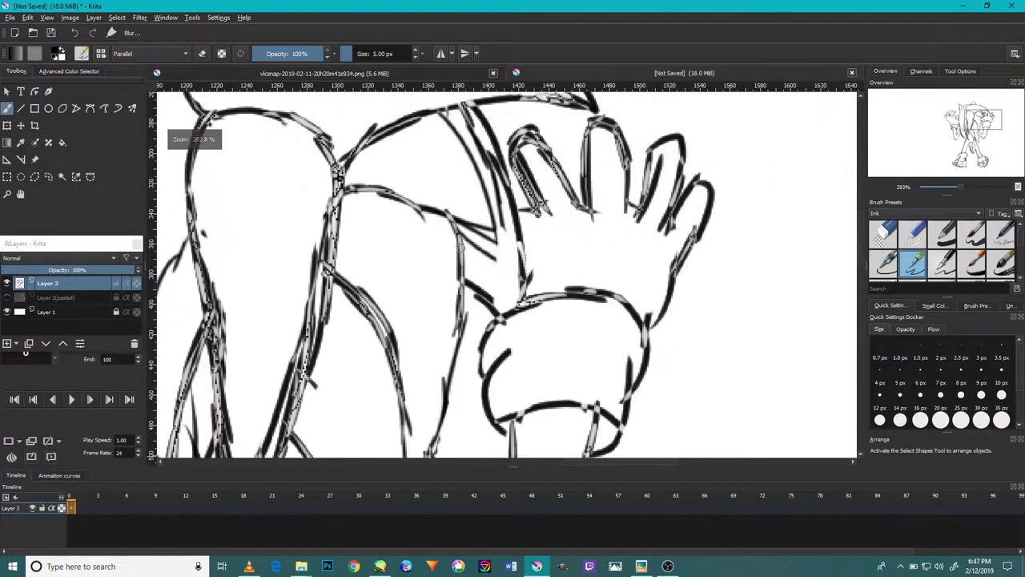
pyautogui.moveTo(443, 389); pyautogui.dragTo(453, 319)
pyautogui.moveTo(436, 365); pyautogui.dragTo(460, 264)
pyautogui.scroll(-1, 436, 398)
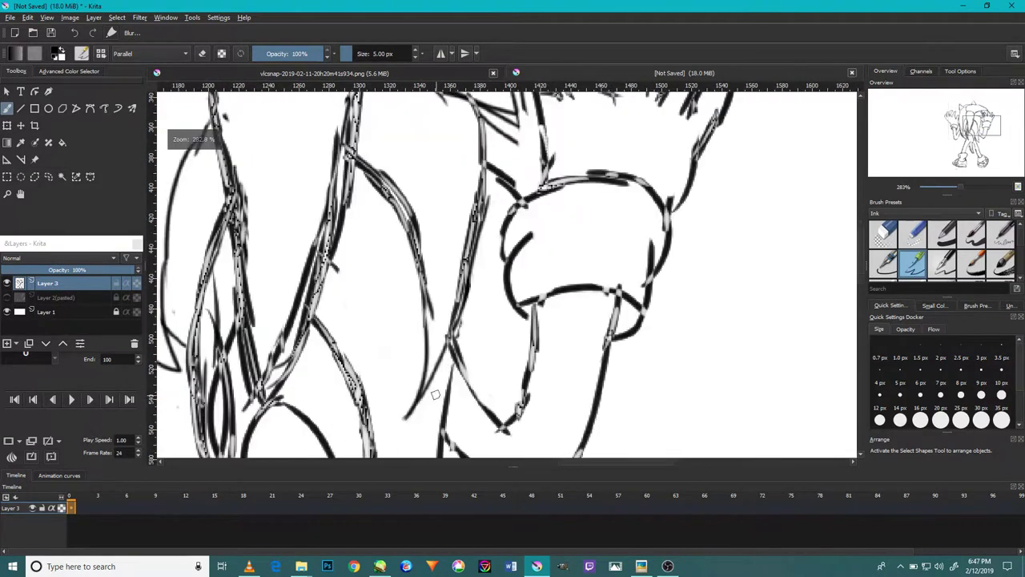
pyautogui.scroll(2, 437, 397)
# - Ink the remaining right arm lines
pyautogui.moveTo(474, 384); pyautogui.dragTo(426, 285)
pyautogui.moveTo(388, 441); pyautogui.dragTo(433, 309)
pyautogui.moveTo(417, 401); pyautogui.dragTo(413, 232)
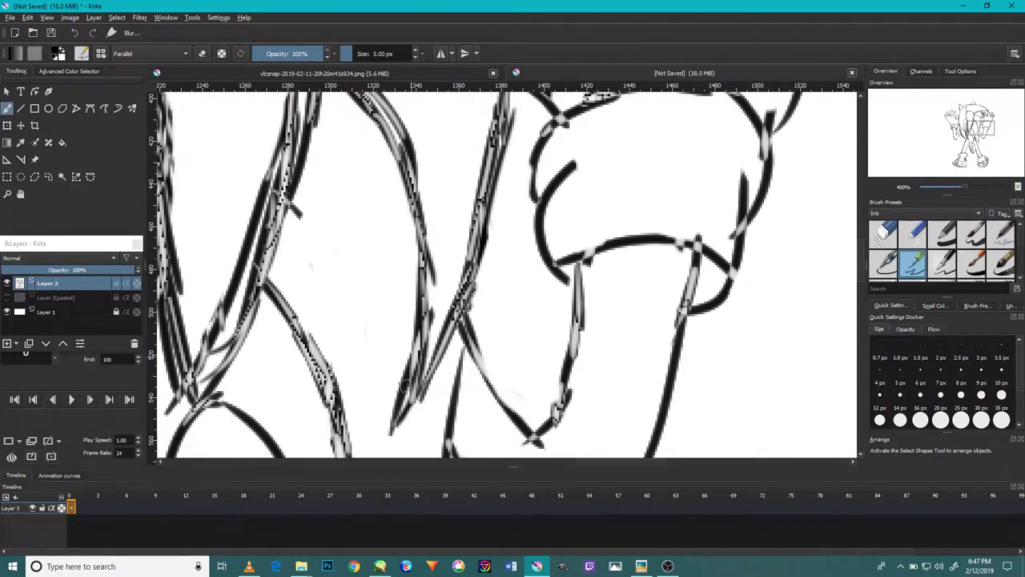
pyautogui.scroll(-4, 504, 273)
pyautogui.scroll(4, 357, 394)
pyautogui.scroll(-1, 356, 394)
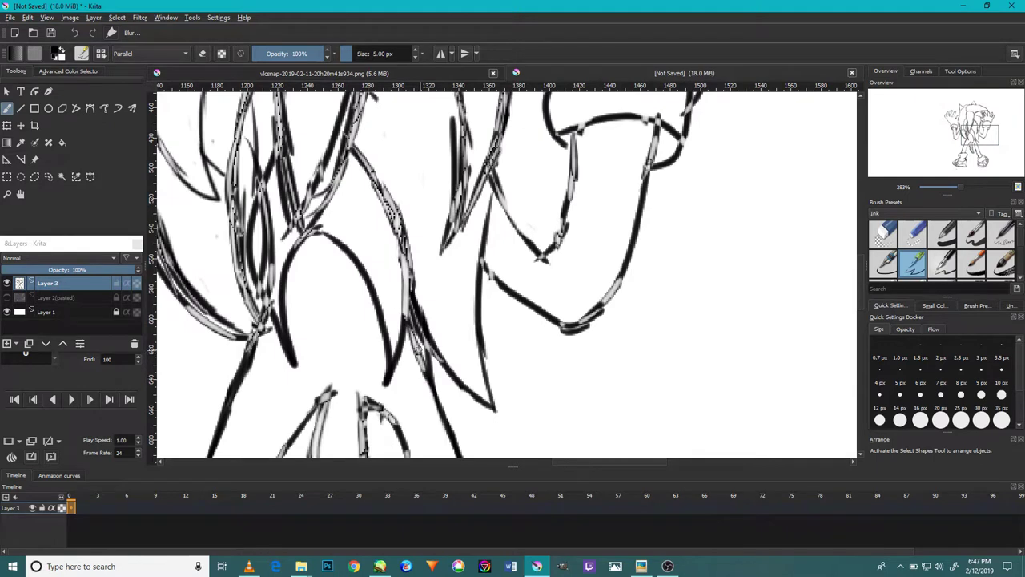
pyautogui.scroll(-1, 356, 394)
pyautogui.scroll(-2, 356, 394)
pyautogui.moveTo(400, 337)
pyautogui.mouseDown()
pyautogui.moveTo(448, 269)
pyautogui.moveTo(418, 242)
pyautogui.mouseUp()
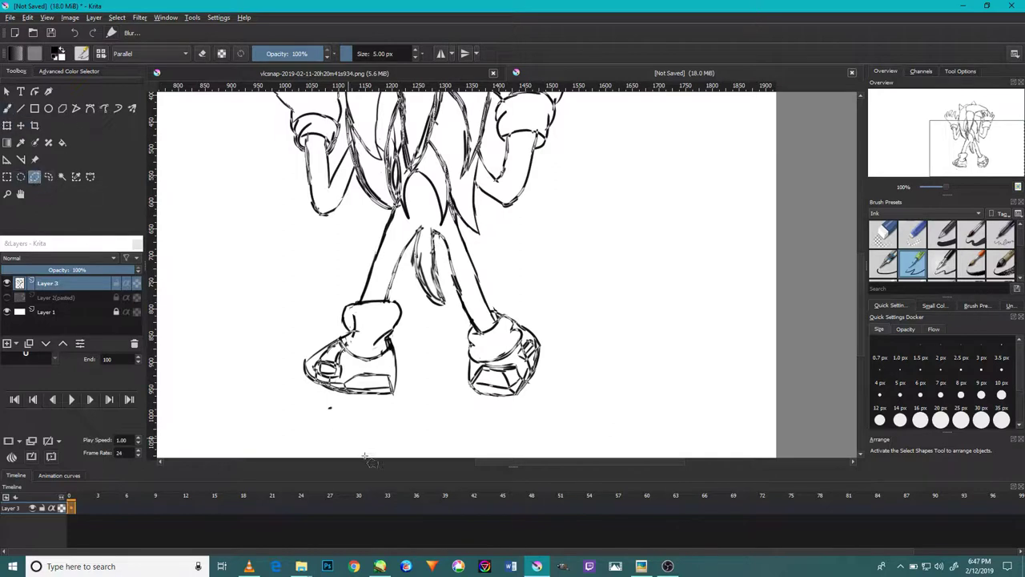
# - Polygon-select the left shoe and sock and move them slightly down and left
pyautogui.click(394, 242)
pyautogui.click(417, 336)
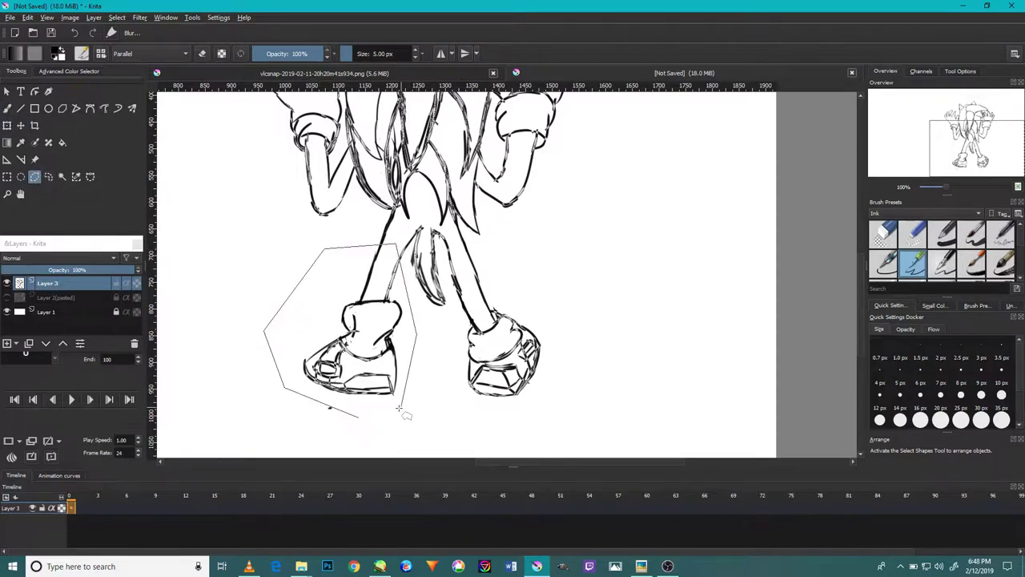
pyautogui.click(21, 126)
pyautogui.moveTo(401, 328); pyautogui.dragTo(393, 343)
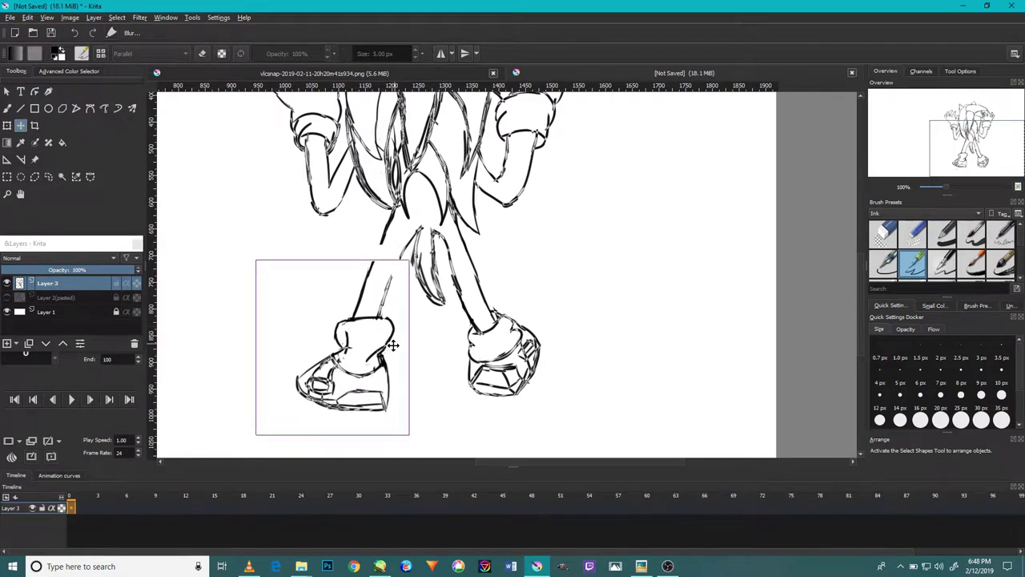
pyautogui.press('b')
# - Clear the selection with Select > Deselect
pyautogui.click(117, 18)
pyautogui.click(127, 43)
pyautogui.scroll(3, 407, 253)
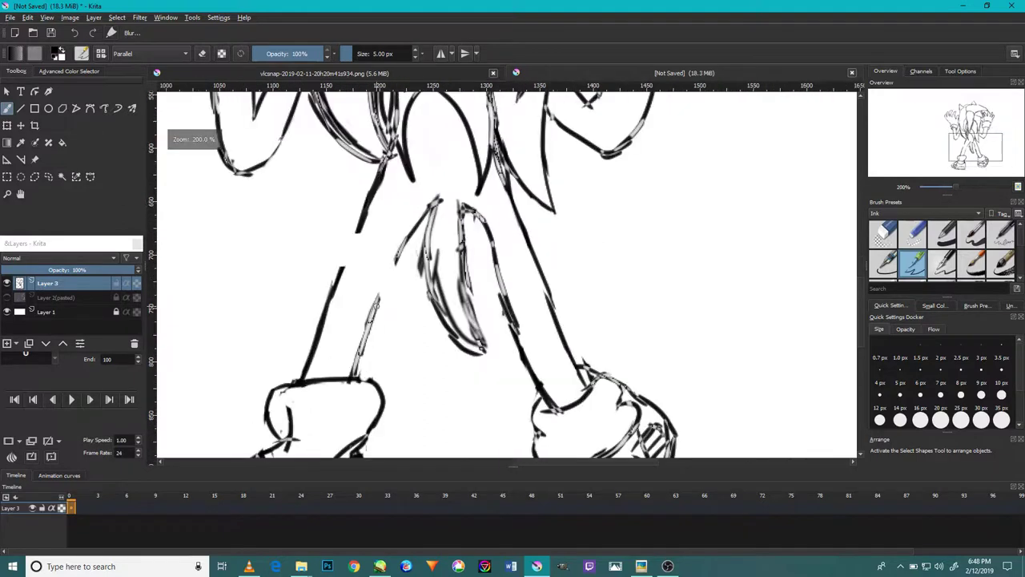
# - Erase the stray sketch strokes beneath the right shoe
pyautogui.scroll(-4, 362, 230)
pyautogui.scroll(2, 356, 219)
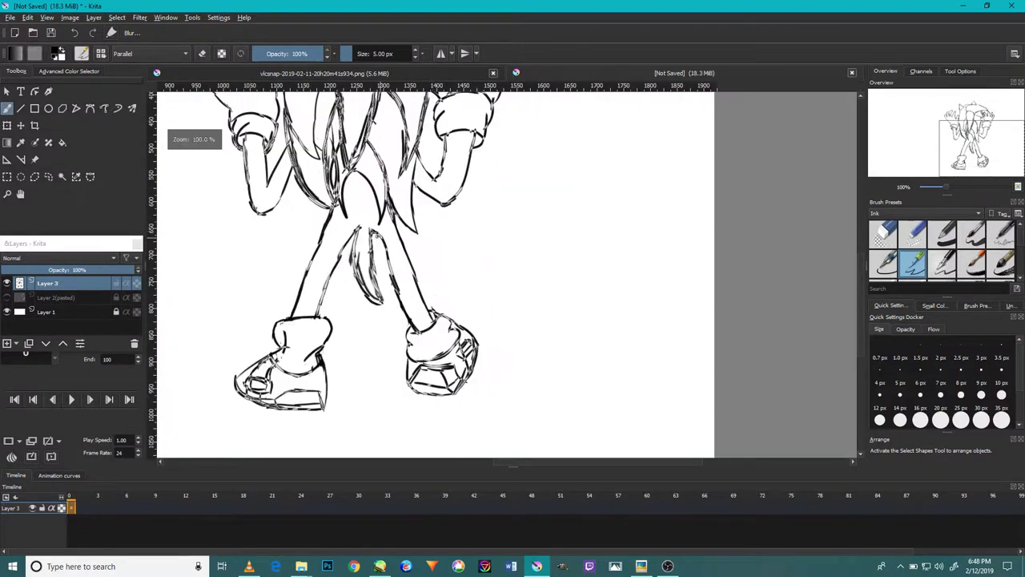
pyautogui.hscroll(-1, 401, 260)
pyautogui.hscroll(-2, 433, 280)
pyautogui.hscroll(-1, 463, 305)
pyautogui.click(883, 234)
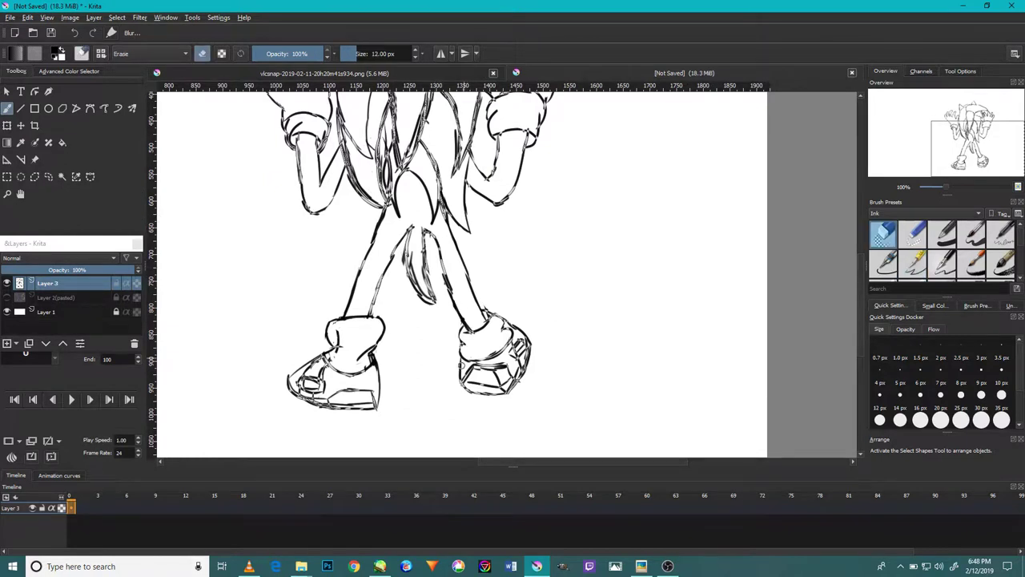
pyautogui.scroll(5, 458, 375)
pyautogui.moveTo(577, 436); pyautogui.dragTo(649, 425)
pyautogui.moveTo(609, 376); pyautogui.dragTo(643, 419)
pyautogui.scroll(-2, 644, 420)
pyautogui.moveTo(561, 431); pyautogui.dragTo(637, 437)
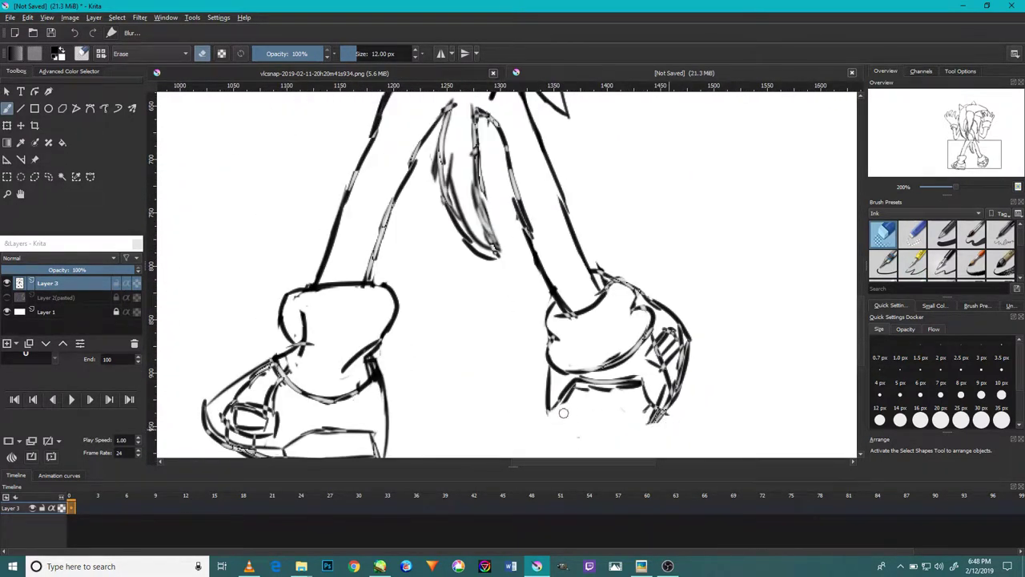
pyautogui.scroll(1, 563, 413)
pyautogui.scroll(2, 619, 432)
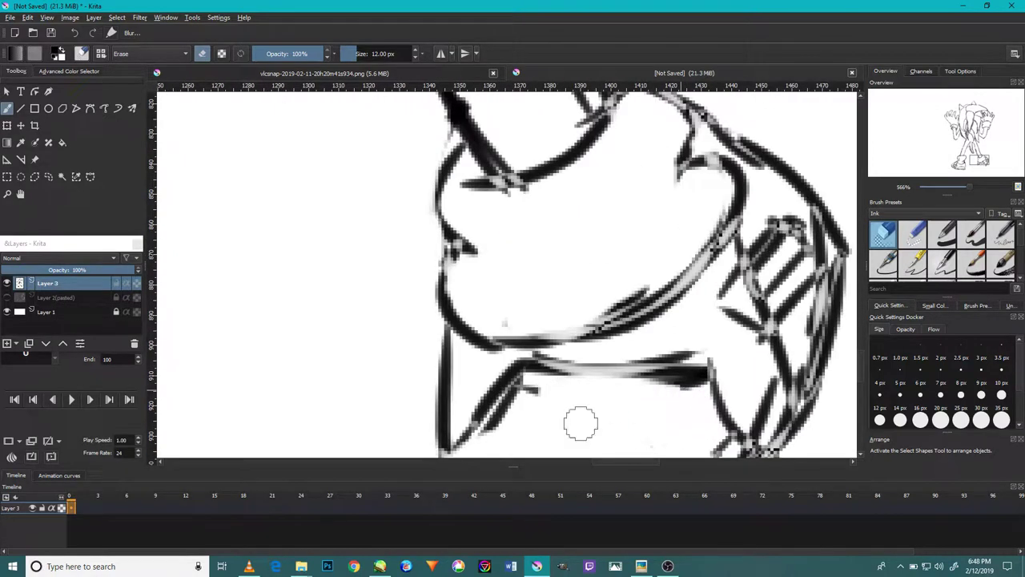
pyautogui.moveTo(526, 389); pyautogui.dragTo(512, 421)
pyautogui.scroll(-4, 529, 424)
# - Redraw the right shoe's heel and sole bottom in firm ink, then view at 100%
pyautogui.press('/')
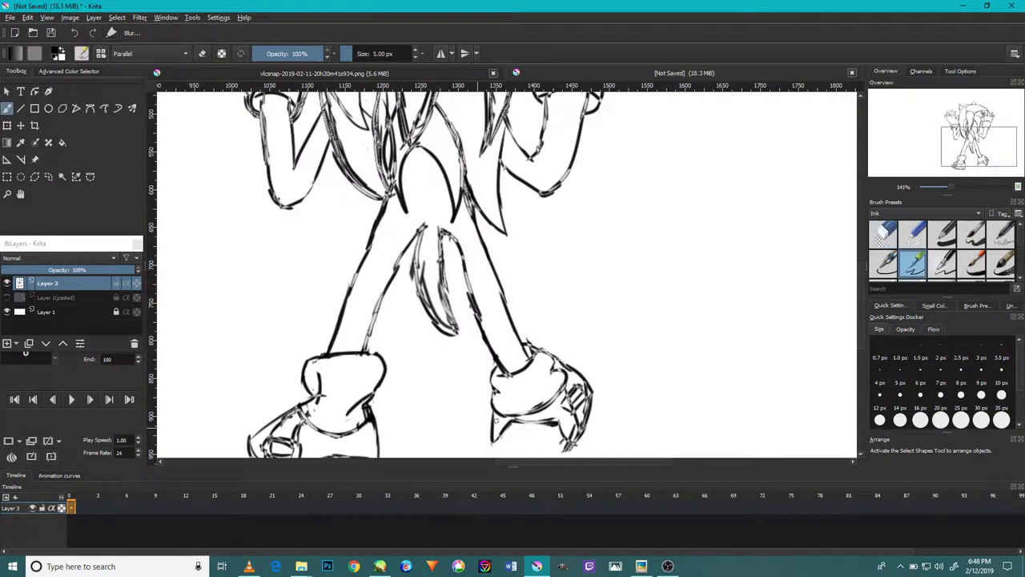
pyautogui.scroll(1, 513, 365)
pyautogui.scroll(1, 516, 368)
pyautogui.moveTo(471, 377)
pyautogui.mouseDown()
pyautogui.moveTo(513, 407)
pyautogui.moveTo(567, 414)
pyautogui.mouseUp()
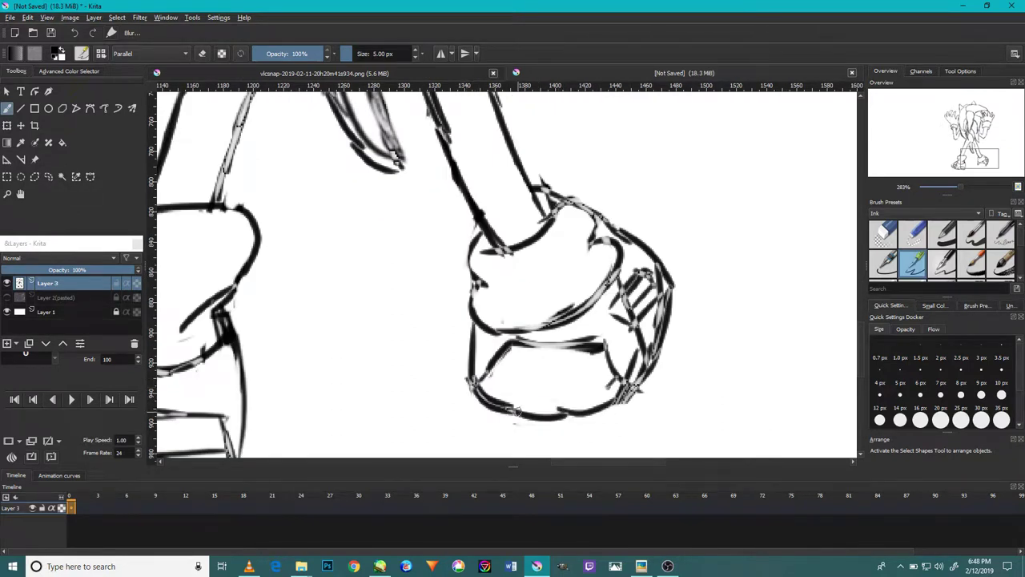
pyautogui.scroll(-1, 517, 412)
pyautogui.scroll(2, 516, 412)
pyautogui.moveTo(609, 395)
pyautogui.mouseDown()
pyautogui.moveTo(526, 419)
pyautogui.moveTo(472, 415)
pyautogui.mouseUp()
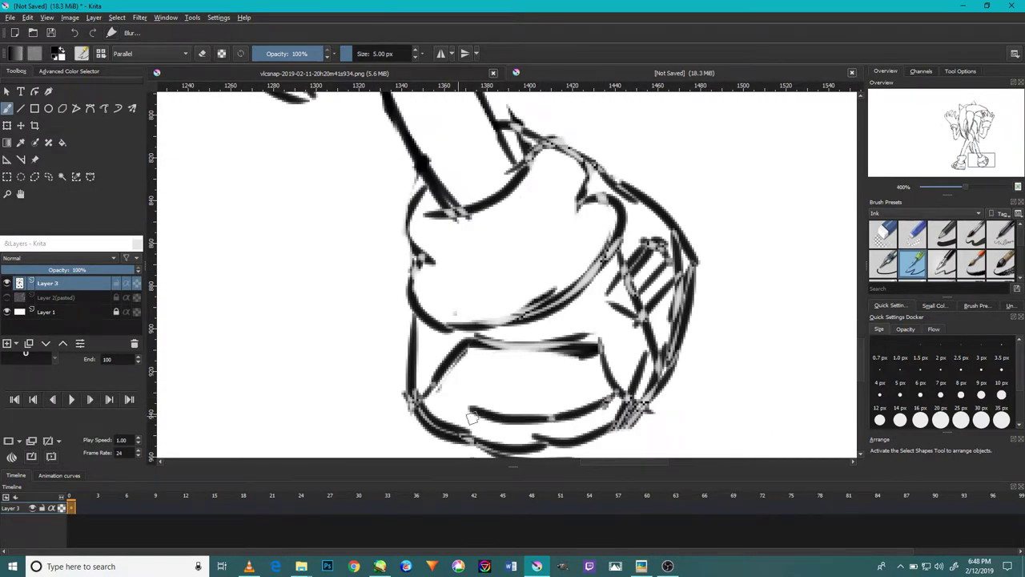
pyautogui.scroll(-1, 472, 416)
pyautogui.scroll(-1, 491, 316)
pyautogui.scroll(1, 492, 316)
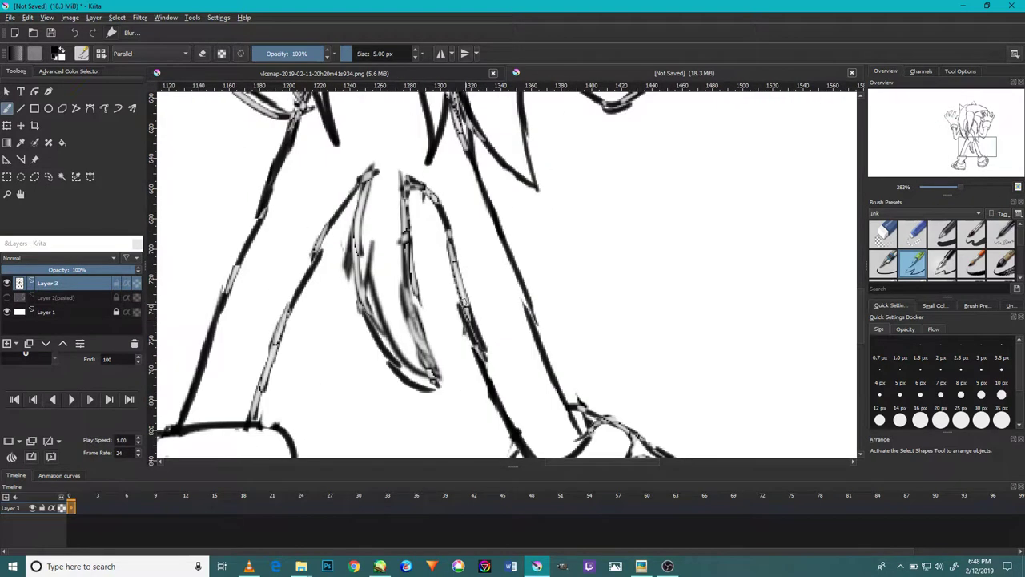
pyautogui.press('1')
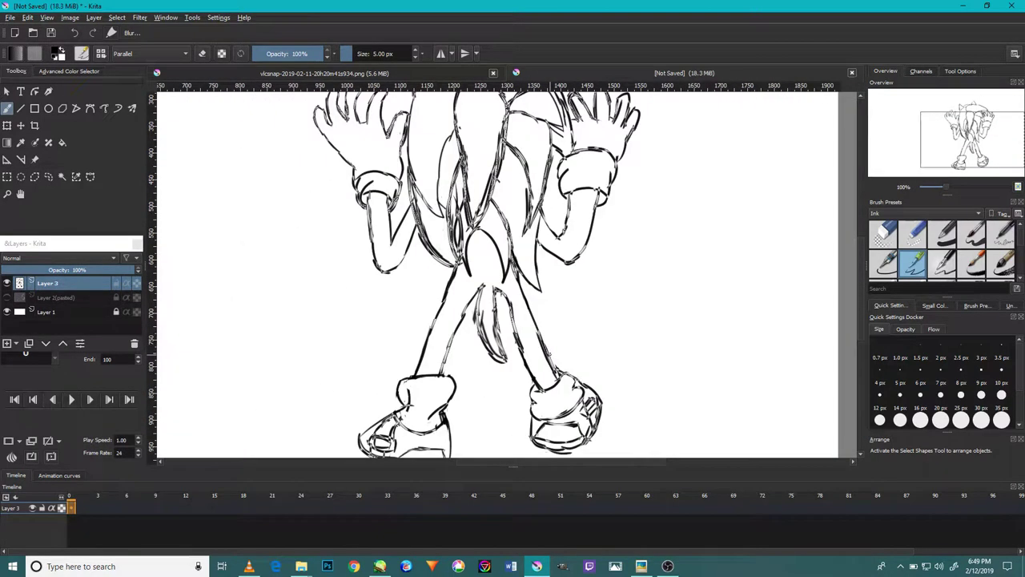
pyautogui.scroll(4, 561, 408)
# - Ink the right shoe's left edge and thicken the tail strands between the legs
pyautogui.moveTo(437, 382)
pyautogui.mouseDown()
pyautogui.moveTo(456, 433)
pyautogui.moveTo(436, 340)
pyautogui.mouseUp()
pyautogui.scroll(-2, 448, 391)
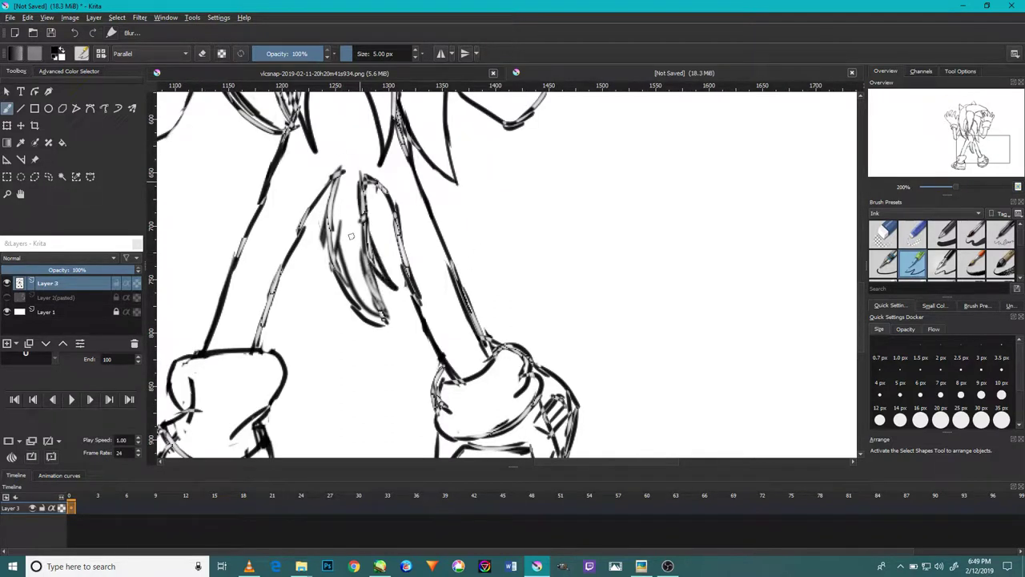
pyautogui.moveTo(375, 282)
pyautogui.mouseDown()
pyautogui.moveTo(339, 181)
pyautogui.moveTo(370, 304)
pyautogui.mouseUp()
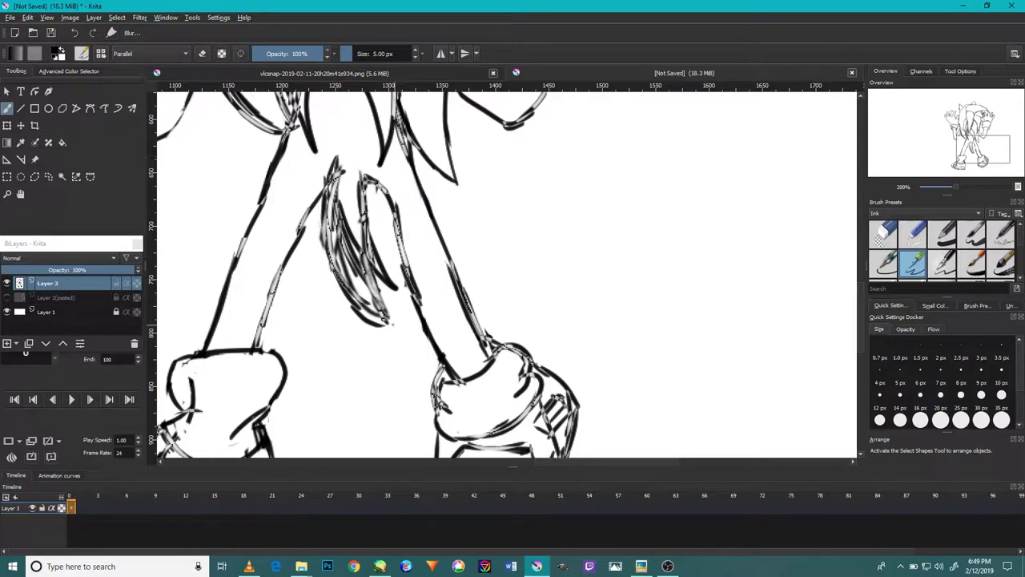
pyautogui.moveTo(367, 172); pyautogui.dragTo(389, 320)
# - Erase the excess tail strokes between the legs
pyautogui.press('e')
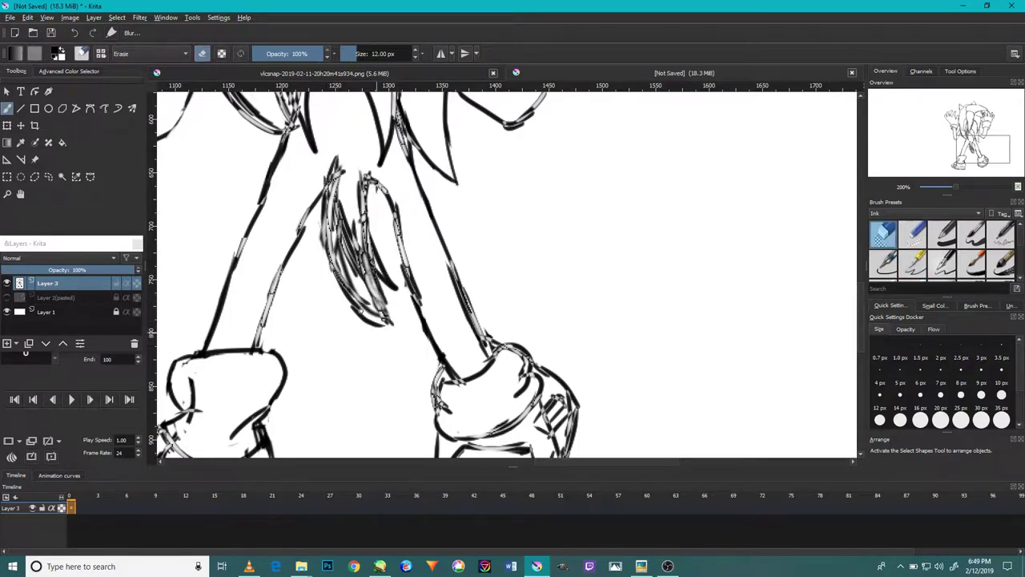
pyautogui.moveTo(321, 341); pyautogui.dragTo(309, 259)
pyautogui.moveTo(377, 328); pyautogui.dragTo(336, 233)
pyautogui.moveTo(384, 304)
pyautogui.mouseDown()
pyautogui.moveTo(327, 142)
pyautogui.moveTo(355, 286)
pyautogui.moveTo(347, 155)
pyautogui.moveTo(356, 154)
pyautogui.mouseUp()
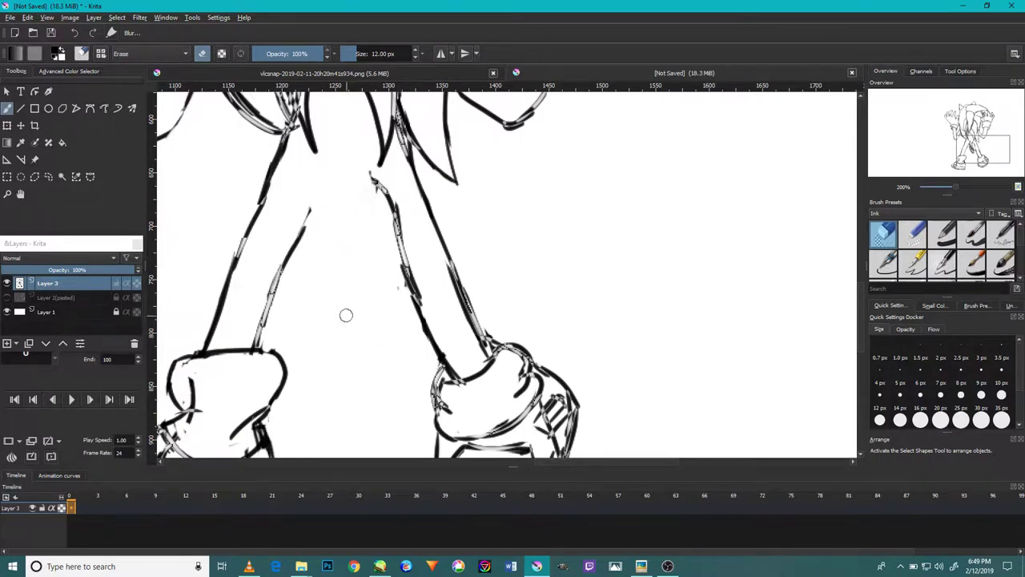
# - Redraw the left leg outline and the curved tail lines between the legs
pyautogui.press('e')
pyautogui.scroll(2, 325, 208)
pyautogui.moveTo(332, 132); pyautogui.dragTo(260, 269)
pyautogui.moveTo(400, 139); pyautogui.dragTo(384, 268)
pyautogui.moveTo(378, 199)
pyautogui.mouseDown()
pyautogui.moveTo(437, 304)
pyautogui.moveTo(340, 235)
pyautogui.mouseUp()
pyautogui.scroll(-2, 343, 217)
pyautogui.scroll(-2, 343, 217)
pyautogui.scroll(3, 342, 217)
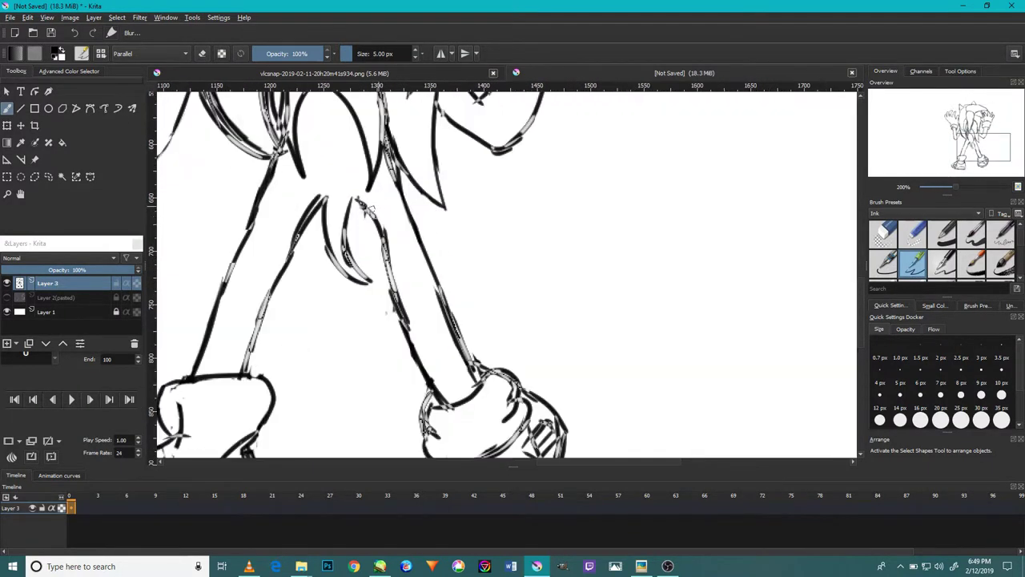
pyautogui.moveTo(405, 331); pyautogui.dragTo(333, 205)
pyautogui.scroll(-2, 353, 246)
pyautogui.scroll(3, 357, 265)
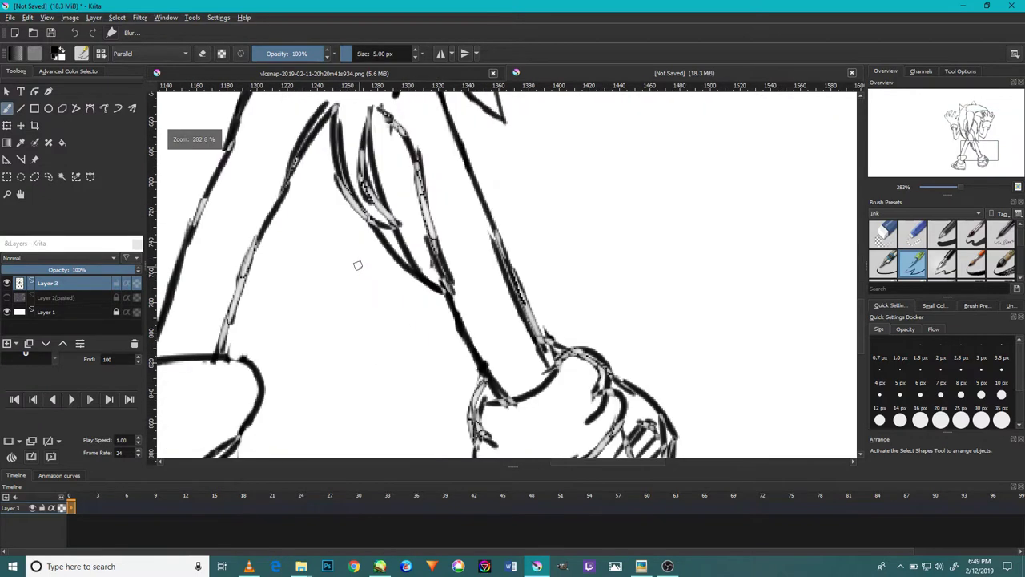
# - Erase the inner shading between the legs and redraw the inner fold line
pyautogui.press('e')
pyautogui.moveTo(416, 268)
pyautogui.mouseDown()
pyautogui.moveTo(383, 228)
pyautogui.moveTo(365, 160)
pyautogui.moveTo(364, 248)
pyautogui.moveTo(346, 157)
pyautogui.mouseUp()
pyautogui.press('e')
pyautogui.moveTo(416, 277)
pyautogui.mouseDown()
pyautogui.moveTo(367, 200)
pyautogui.moveTo(332, 100)
pyautogui.mouseUp()
pyautogui.moveTo(413, 255); pyautogui.dragTo(374, 118)
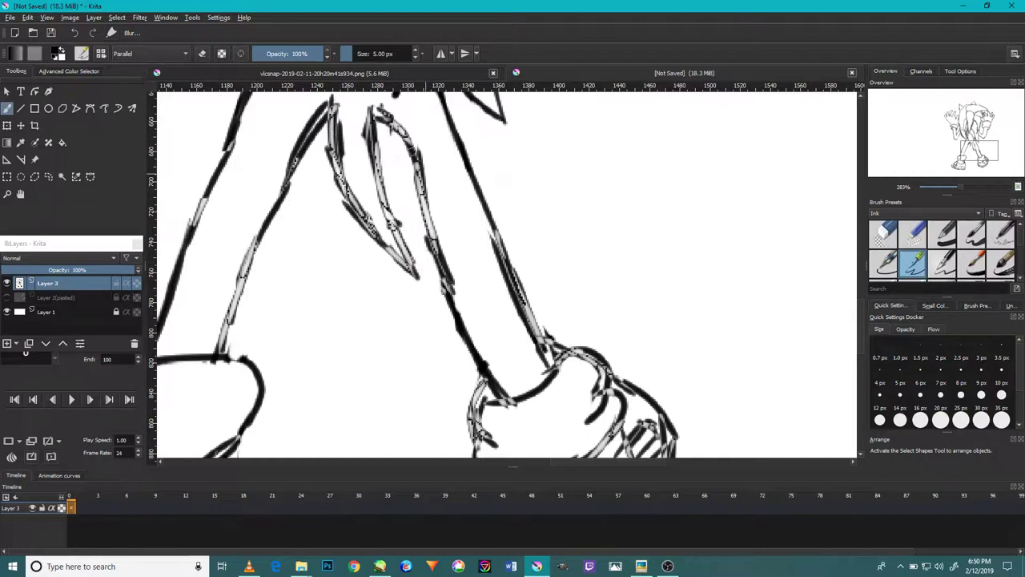
# - Add horizontal guides across the canvas and move them down over the lower body
pyautogui.moveTo(400, 83)
pyautogui.mouseDown()
pyautogui.moveTo(404, 221)
pyautogui.moveTo(453, 231)
pyautogui.mouseUp()
pyautogui.scroll(3, 516, 239)
pyautogui.moveTo(441, 158); pyautogui.dragTo(372, 205)
pyautogui.press('1')
pyautogui.moveTo(513, 178); pyautogui.dragTo(540, 258)
pyautogui.moveTo(553, 169); pyautogui.dragTo(572, 245)
pyautogui.scroll(3, 572, 268)
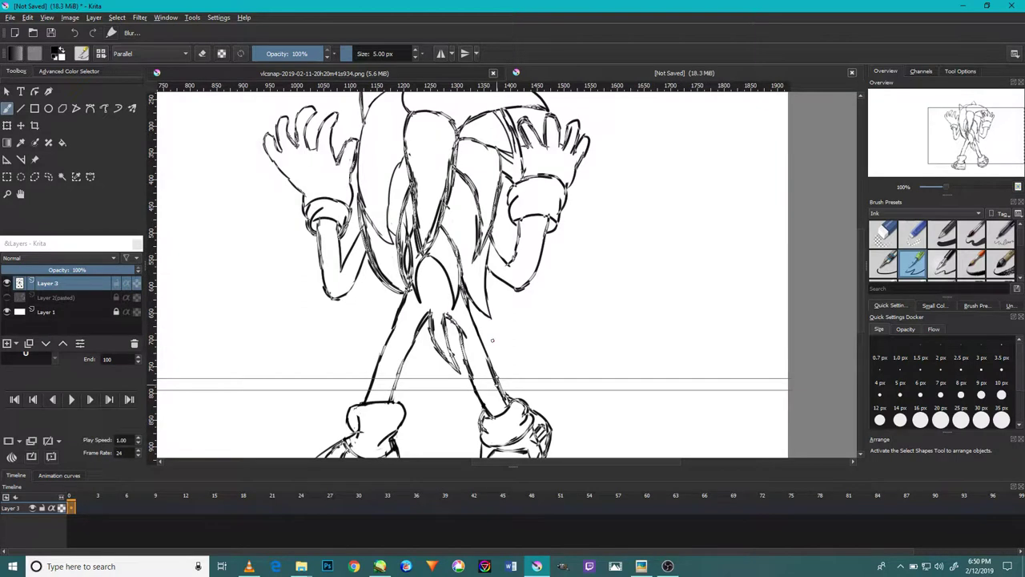
# - Zoom out and delete one of the horizontal guides
pyautogui.press('-')
pyautogui.press('-')
pyautogui.moveTo(462, 360)
pyautogui.mouseDown()
pyautogui.moveTo(463, 84)
pyautogui.moveTo(458, 322)
pyautogui.mouseUp()
pyautogui.scroll(2, 419, 342)
pyautogui.scroll(2, 420, 342)
pyautogui.scroll(1, 420, 342)
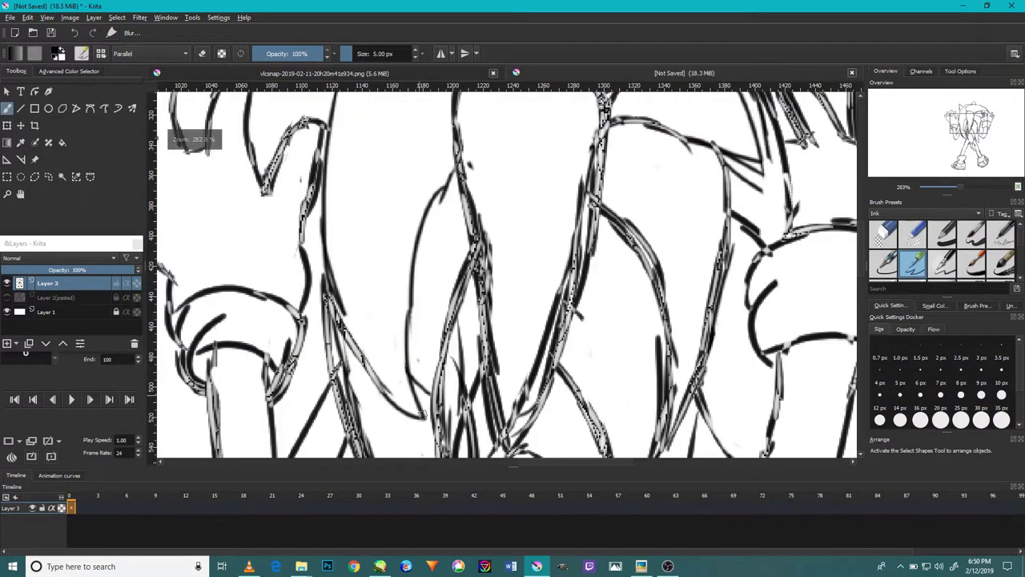
# - Ink three fresh strokes up the left edge of the left leg
pyautogui.moveTo(415, 383)
pyautogui.mouseDown()
pyautogui.moveTo(409, 292)
pyautogui.moveTo(426, 233)
pyautogui.mouseUp()
pyautogui.moveTo(408, 282); pyautogui.dragTo(466, 154)
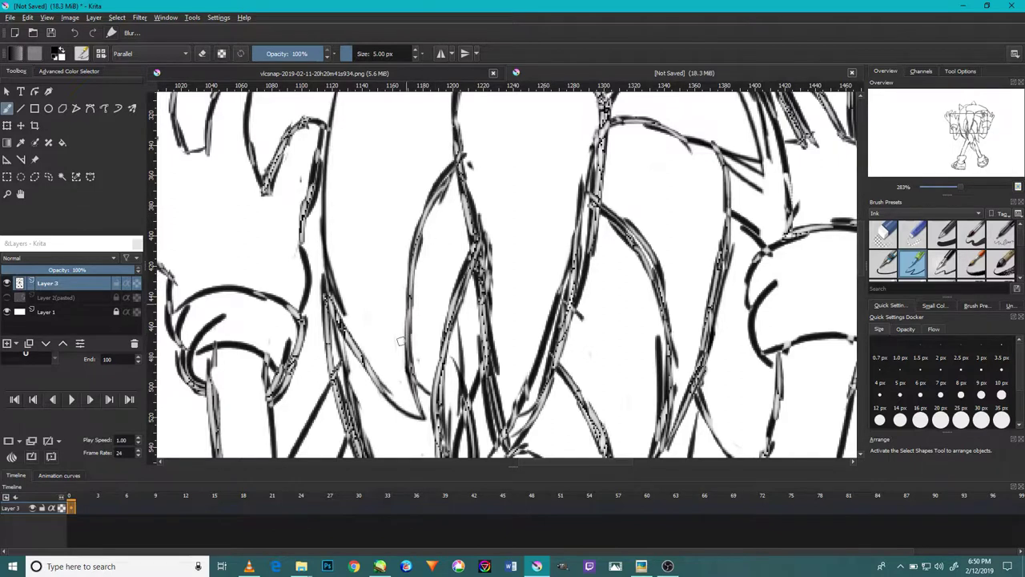
pyautogui.moveTo(385, 396)
pyautogui.mouseDown()
pyautogui.moveTo(345, 336)
pyautogui.moveTo(321, 153)
pyautogui.mouseUp()
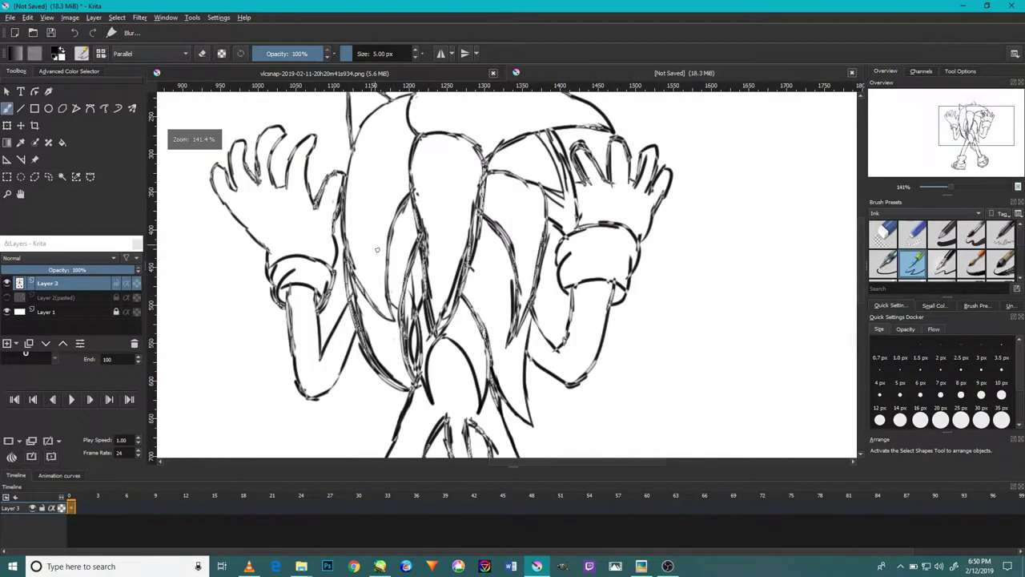
pyautogui.scroll(-3, 328, 188)
pyautogui.scroll(2, 327, 188)
pyautogui.scroll(1, 327, 188)
pyautogui.scroll(2, 506, 272)
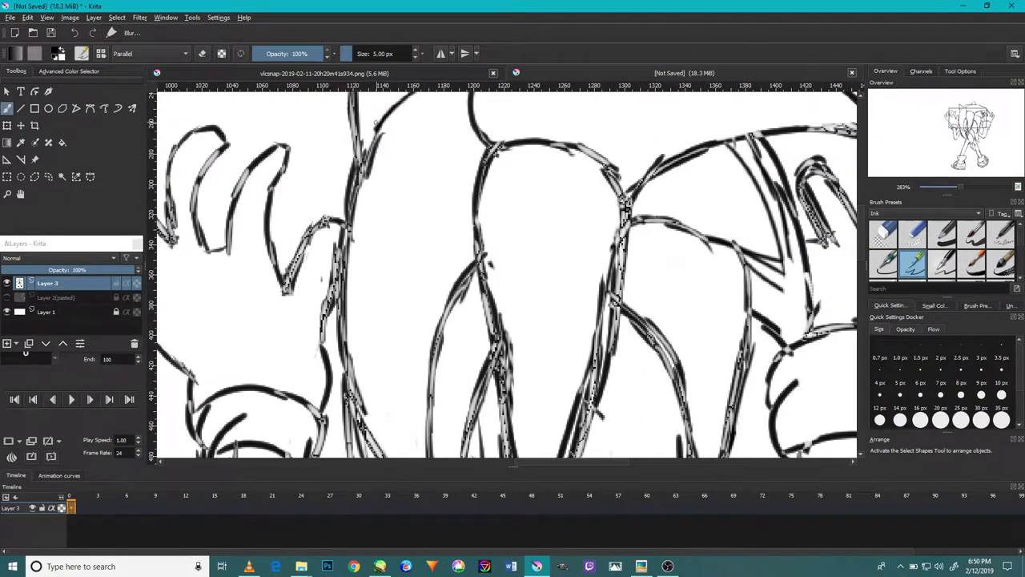
pyautogui.scroll(-5, 375, 122)
pyautogui.scroll(3, 368, 293)
pyautogui.scroll(3, 368, 293)
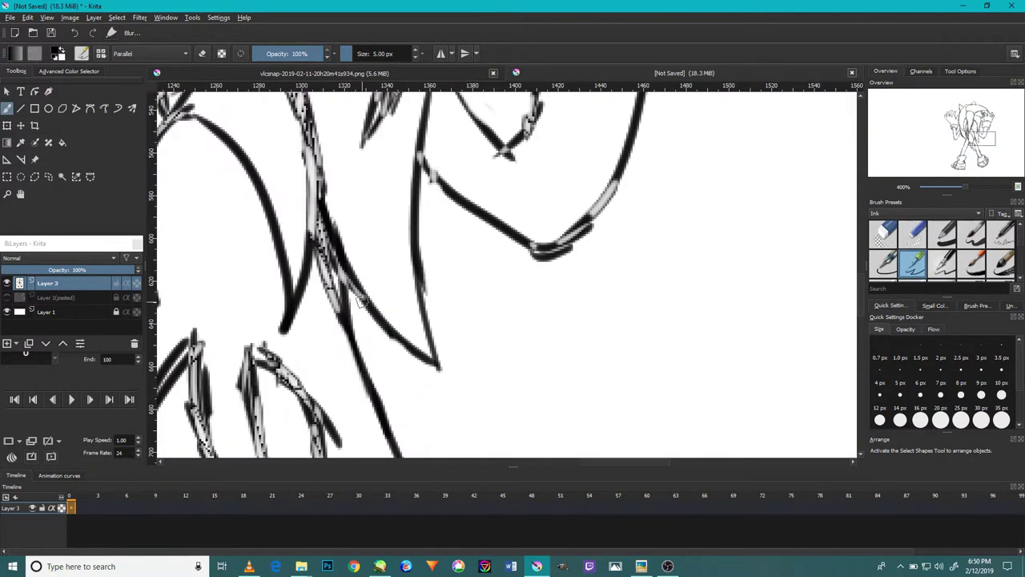
pyautogui.scroll(-5, 191, 193)
pyautogui.scroll(3, 192, 193)
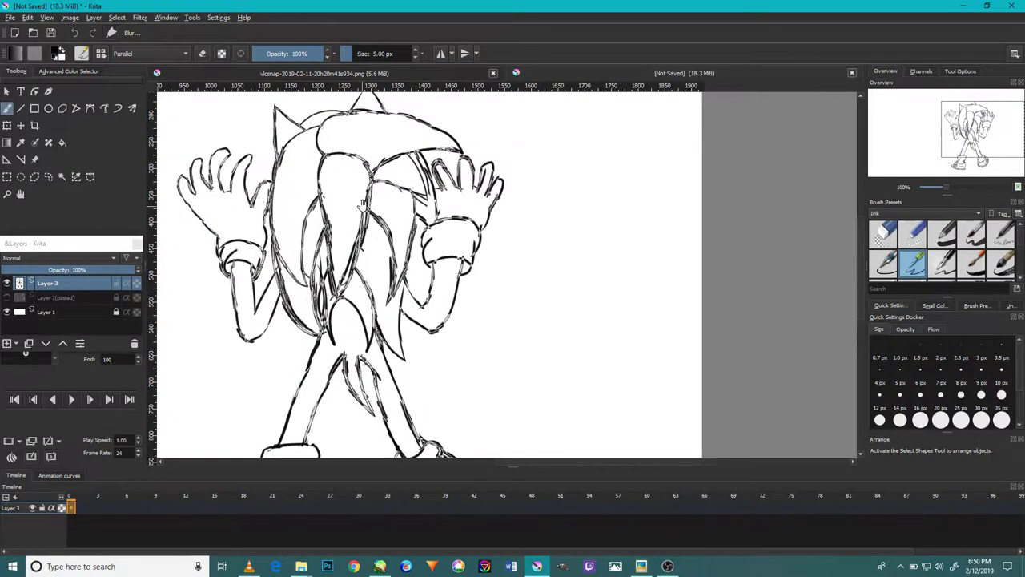
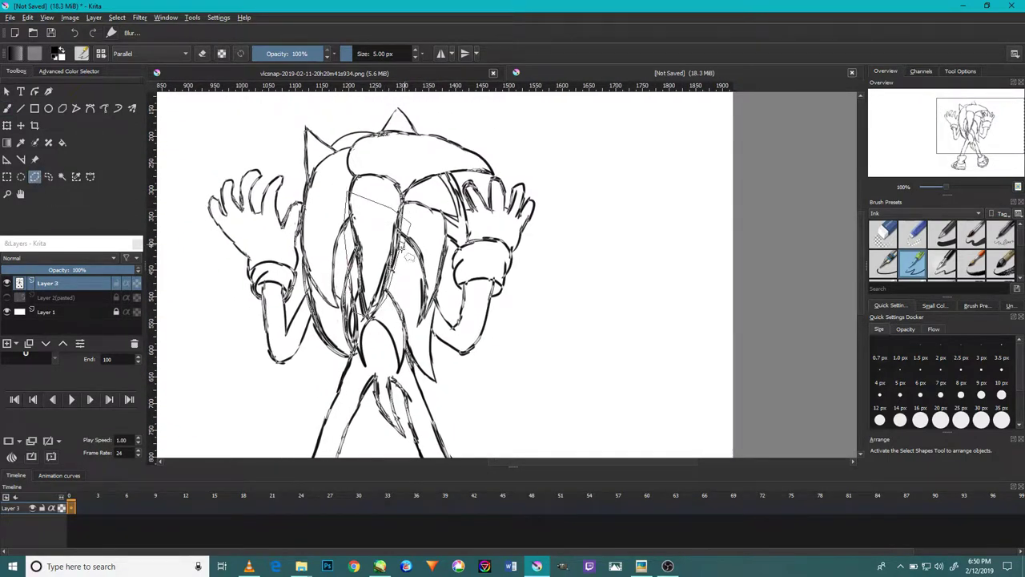
# - Close the hair-strand selection, skew it slightly and tilt it counter-clockwise, then back toward upright
pyautogui.press('Return')
pyautogui.hotkey('ctrl', 't')
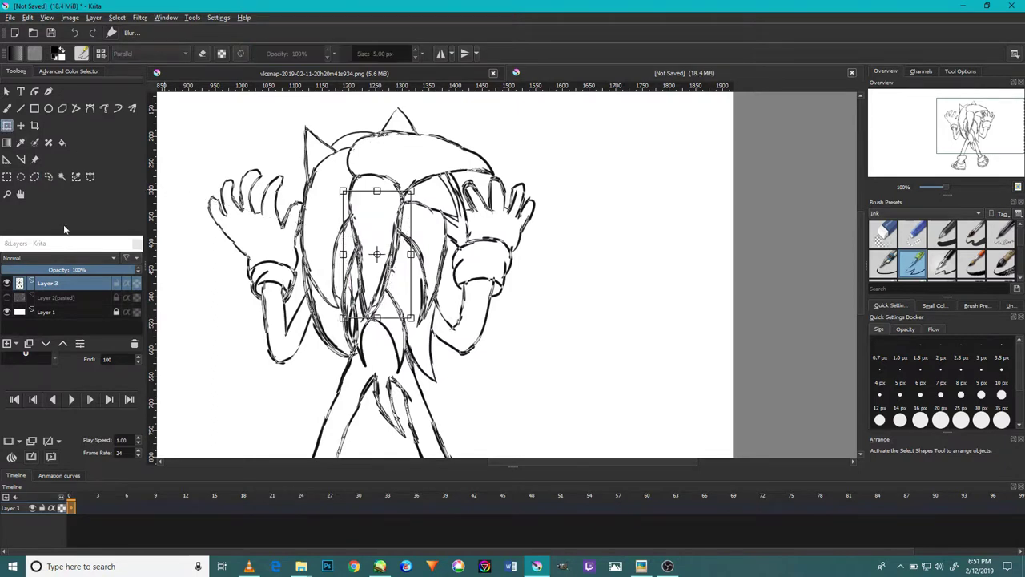
pyautogui.moveTo(413, 320)
pyautogui.mouseDown()
pyautogui.moveTo(430, 324)
pyautogui.moveTo(393, 320)
pyautogui.mouseUp()
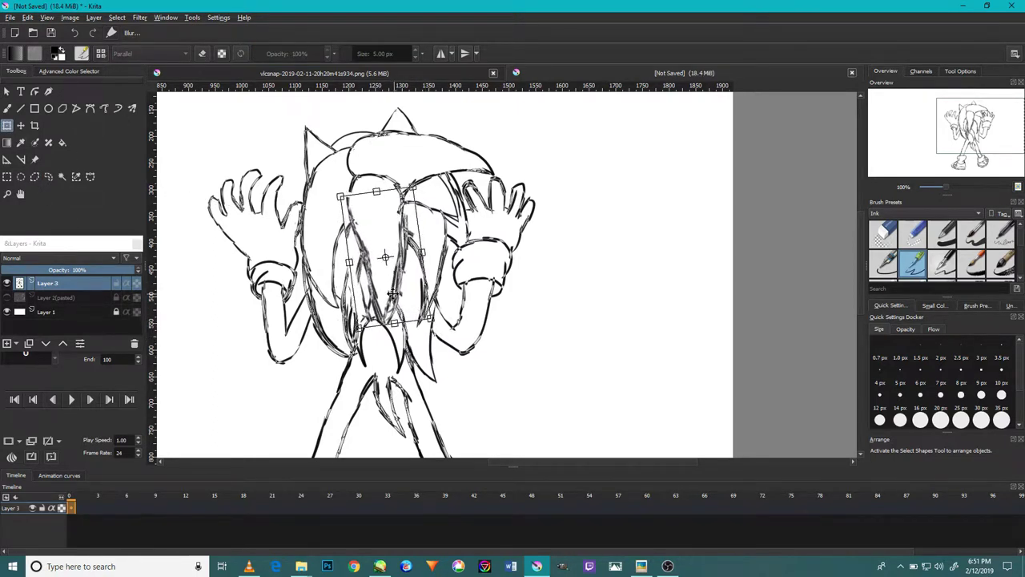
pyautogui.moveTo(423, 240); pyautogui.dragTo(418, 232)
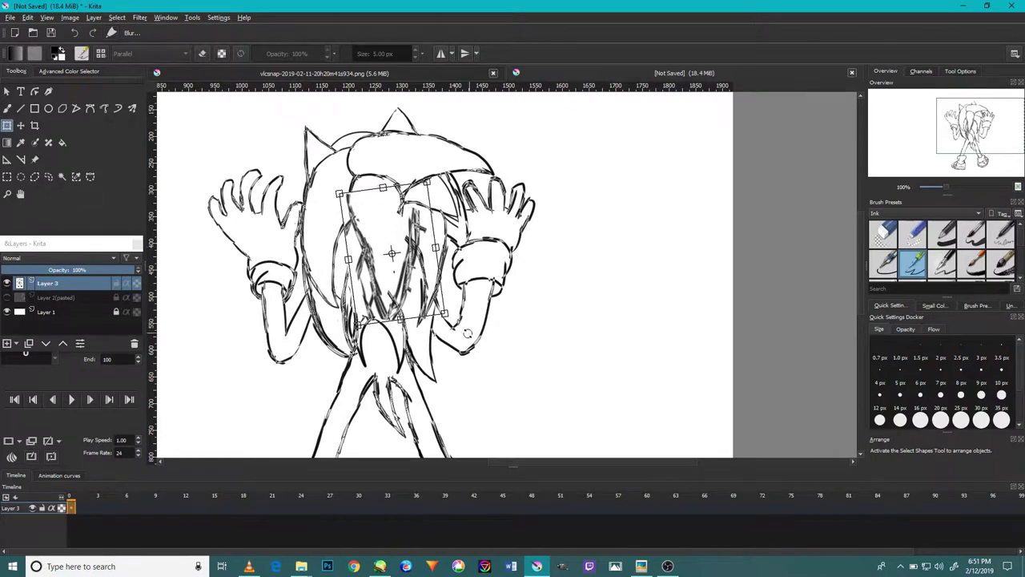
pyautogui.moveTo(316, 203); pyautogui.dragTo(343, 186)
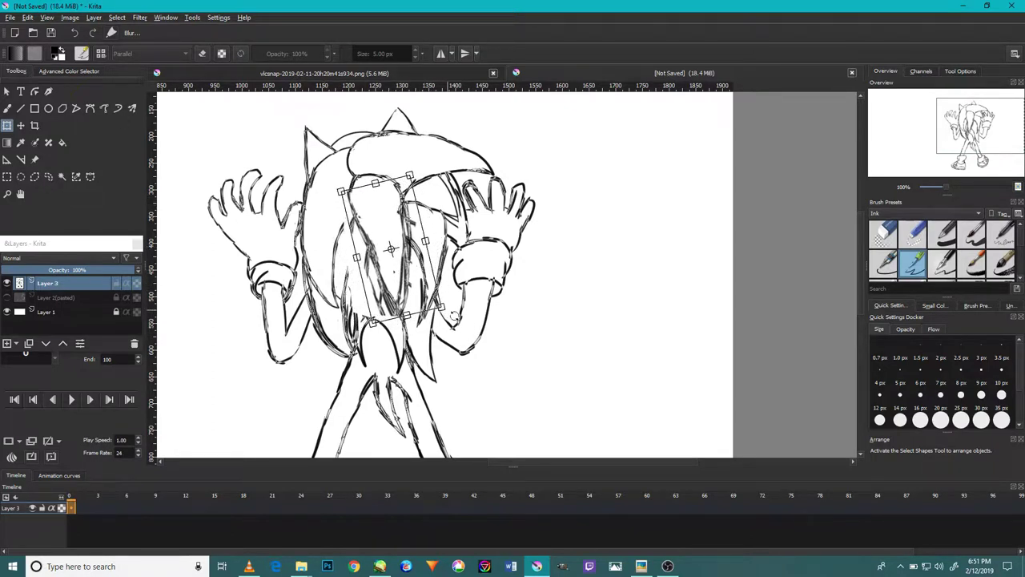
# - Stretch the hair strands taller, tilt them clockwise, nudge them right, and apply the transform
pyautogui.moveTo(382, 236); pyautogui.dragTo(406, 232)
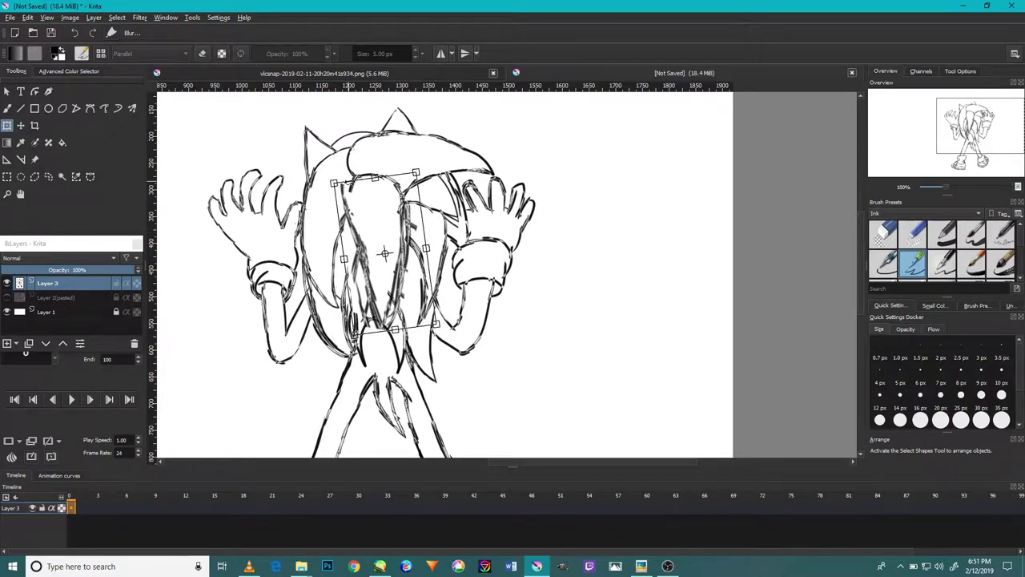
pyautogui.moveTo(424, 297); pyautogui.dragTo(449, 329)
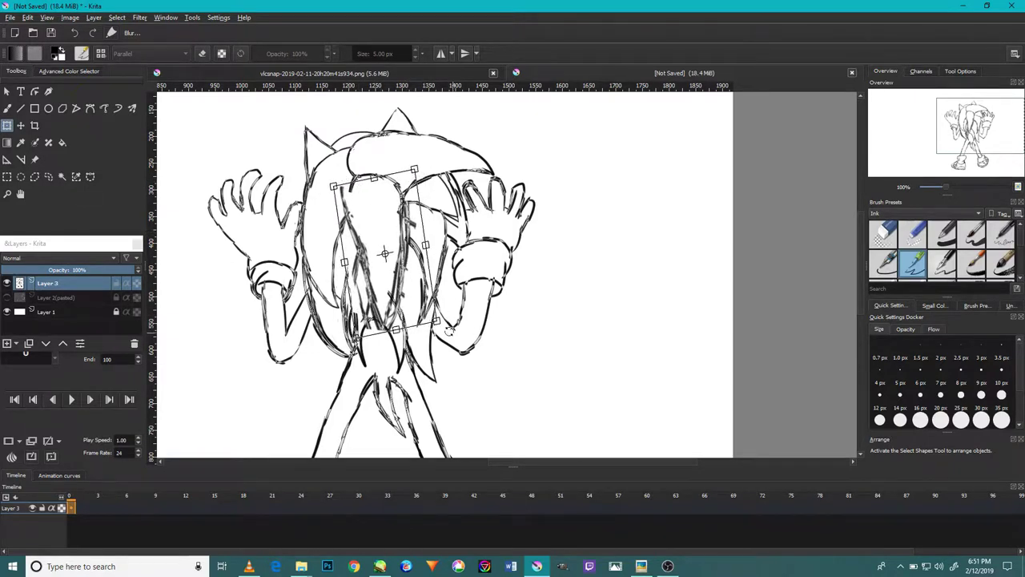
pyautogui.moveTo(449, 328); pyautogui.dragTo(450, 328)
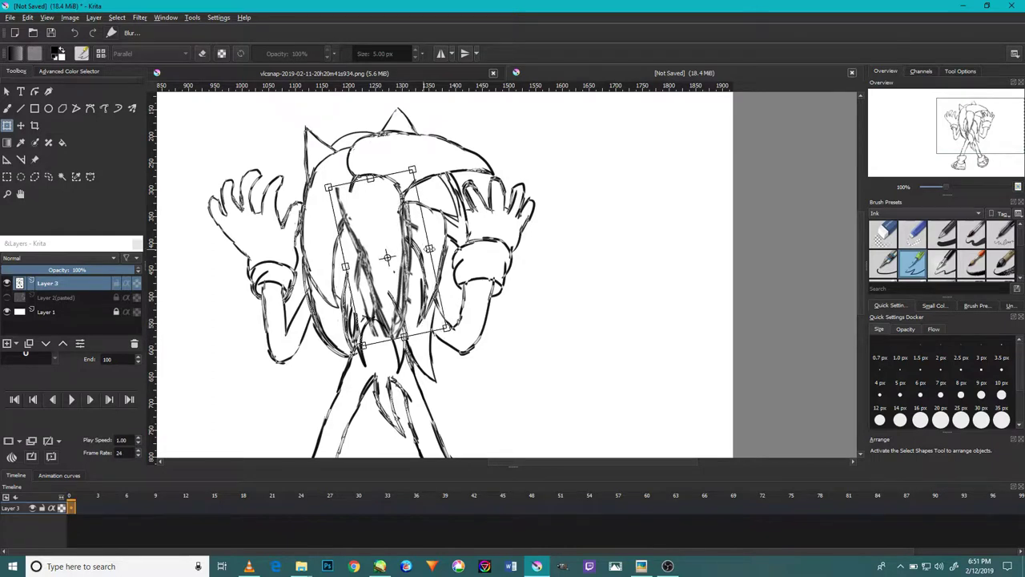
pyautogui.moveTo(391, 250); pyautogui.dragTo(397, 251)
pyautogui.press('Return')
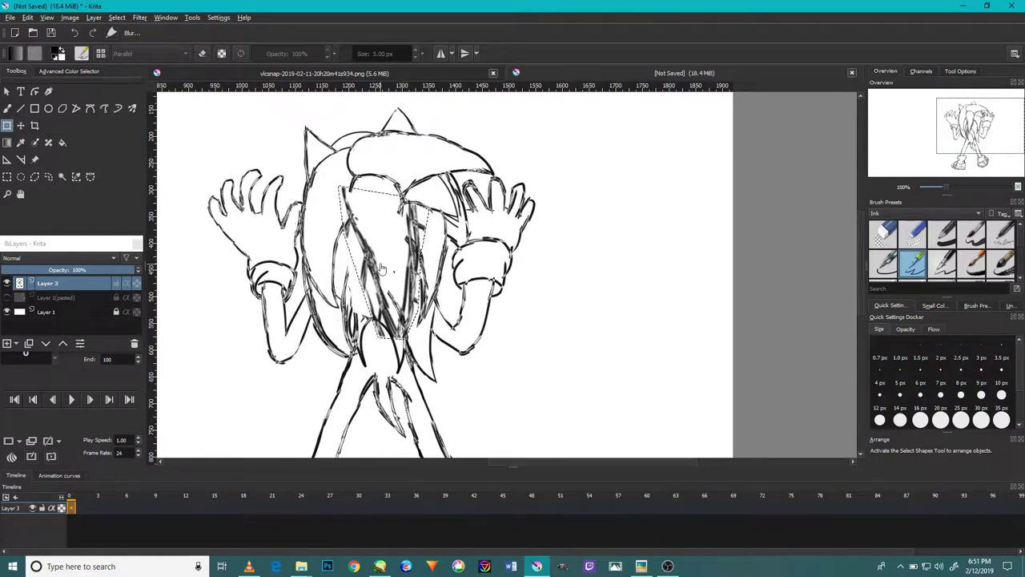
# - Clear the selection from the Select menu and switch to the eraser
pyautogui.click(117, 17)
pyautogui.press('e')
pyautogui.scroll(3, 337, 216)
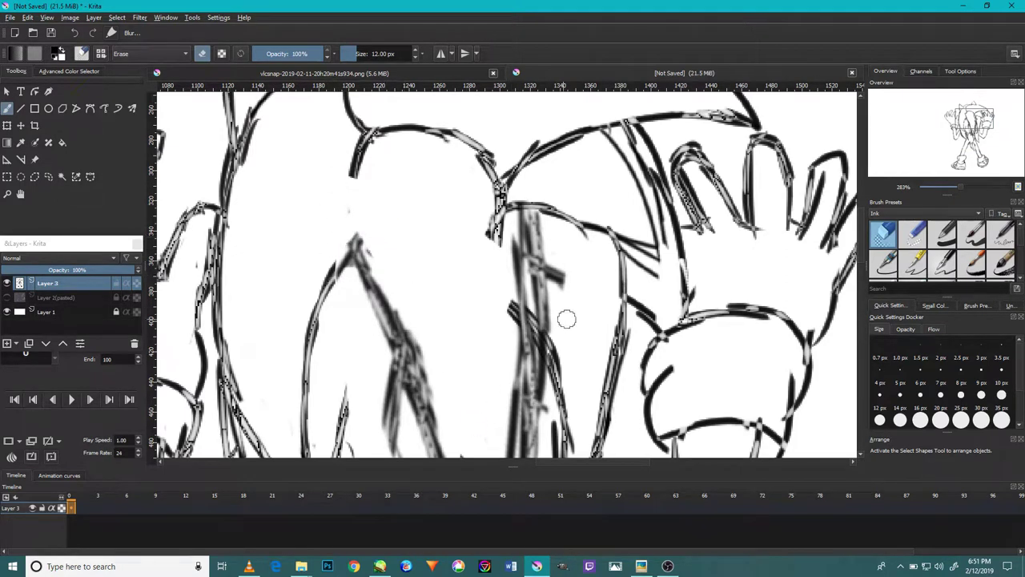
# - Switch tools back to the freehand ink brush
pyautogui.scroll(-2, 558, 279)
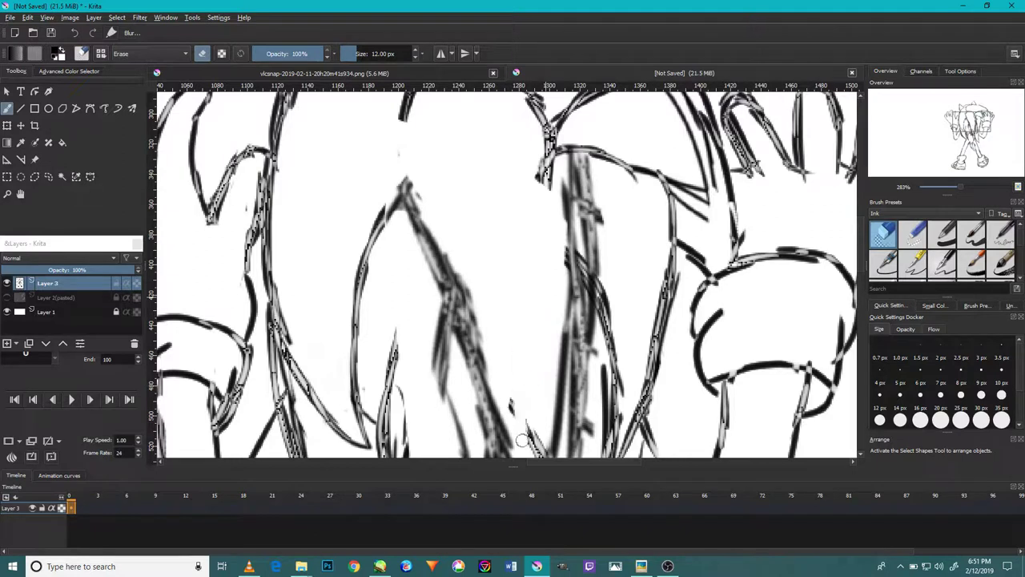
pyautogui.press('1')
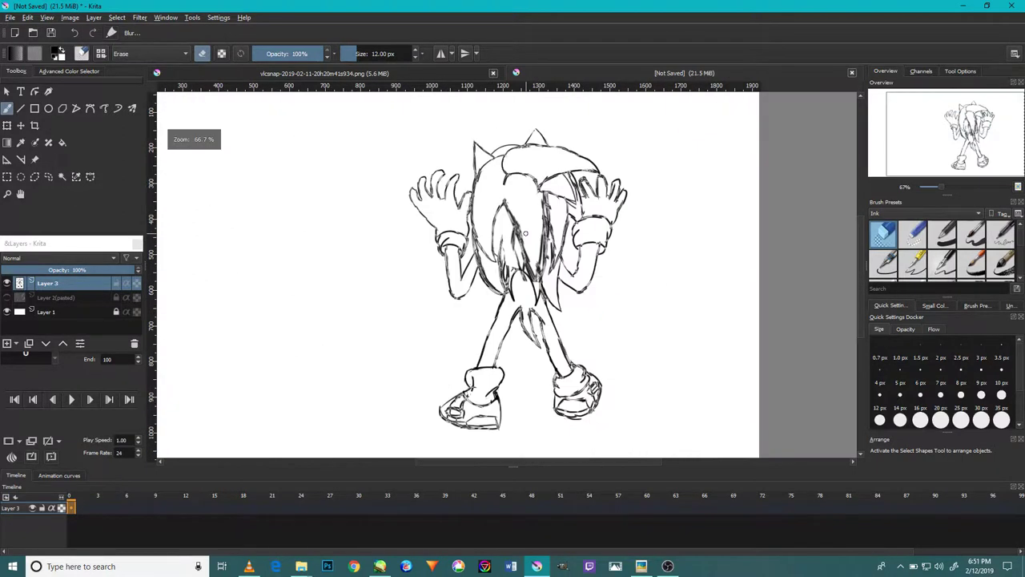
pyautogui.press('e')
pyautogui.hotkey('ctrl', 't')
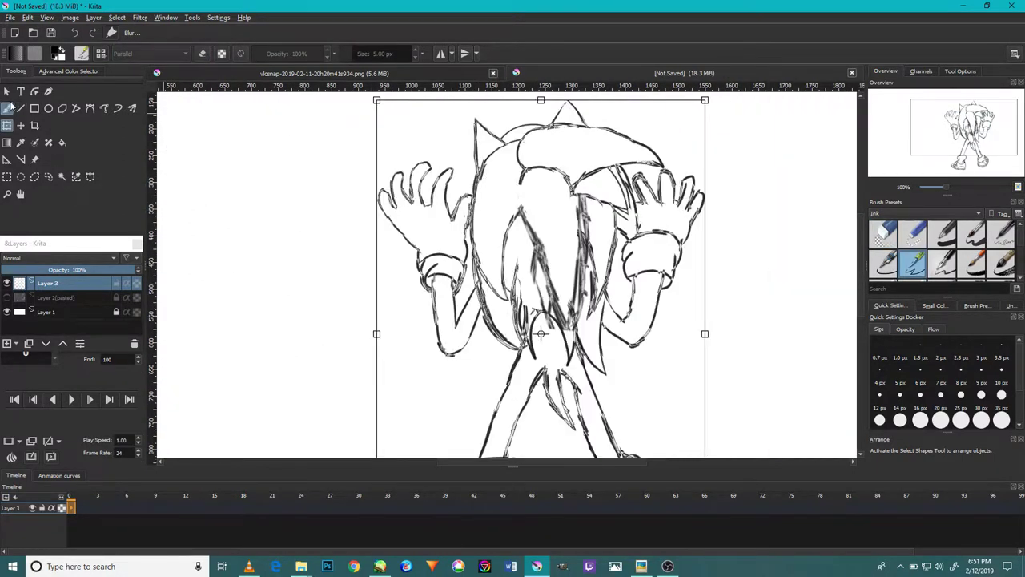
pyautogui.press('b')
# - Zoom in on the lower hair strands and switch to the 12 px eraser
pyautogui.scroll(2, 536, 174)
pyautogui.scroll(2, 561, 183)
pyautogui.scroll(-3, 553, 240)
pyautogui.scroll(1, 507, 294)
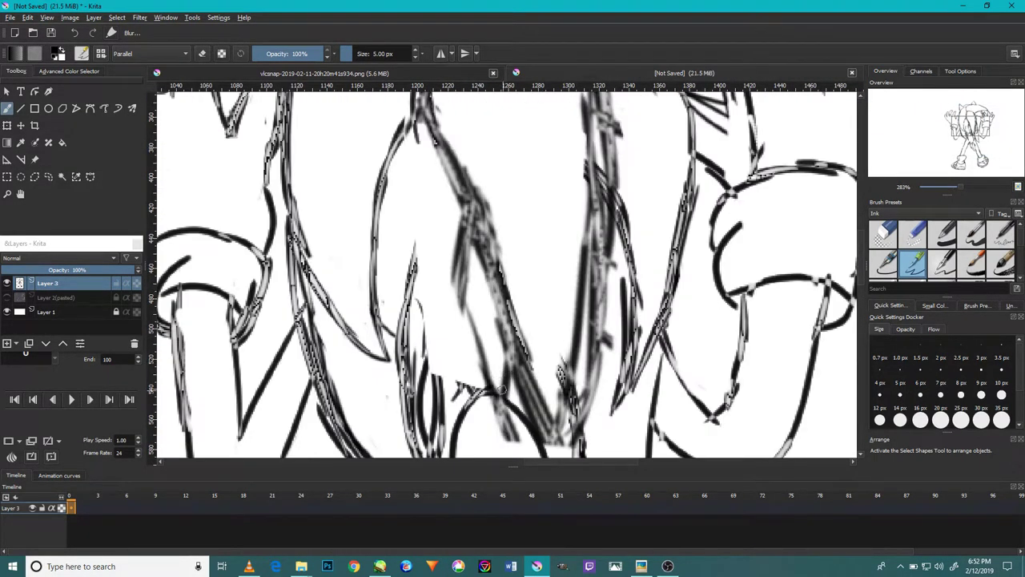
pyautogui.scroll(-3, 506, 295)
pyautogui.scroll(2, 483, 305)
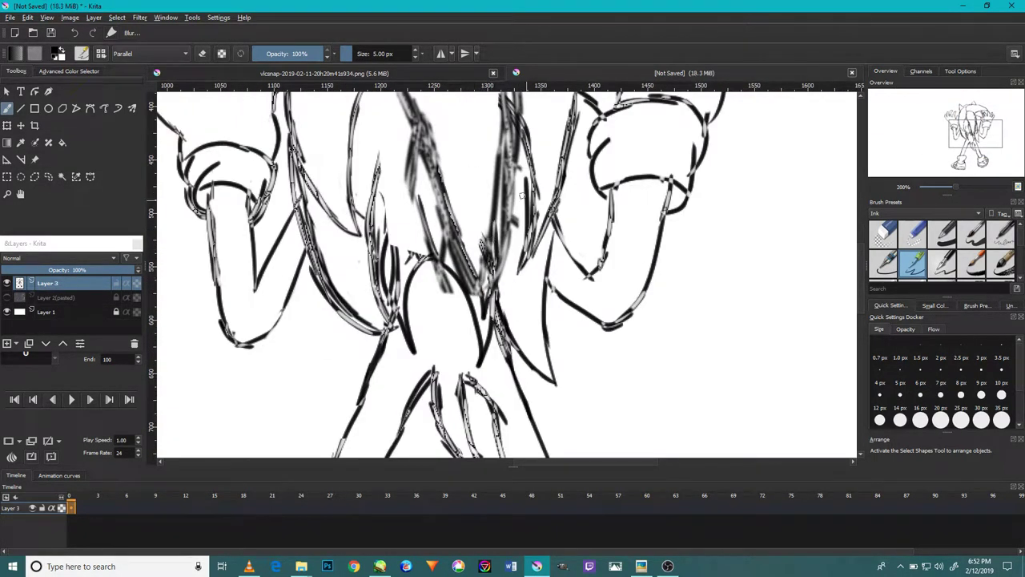
pyautogui.scroll(2, 577, 149)
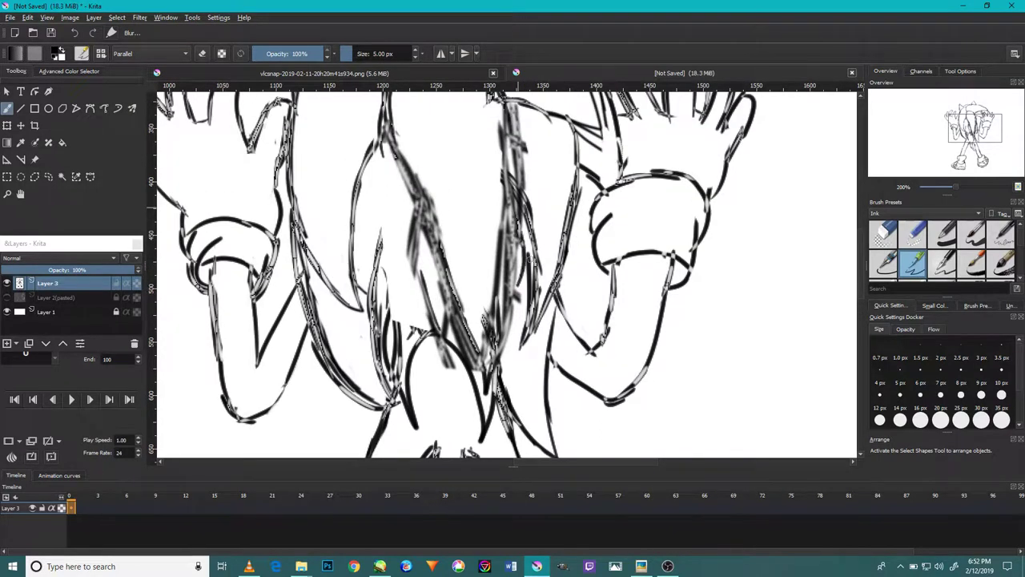
pyautogui.scroll(2, 522, 181)
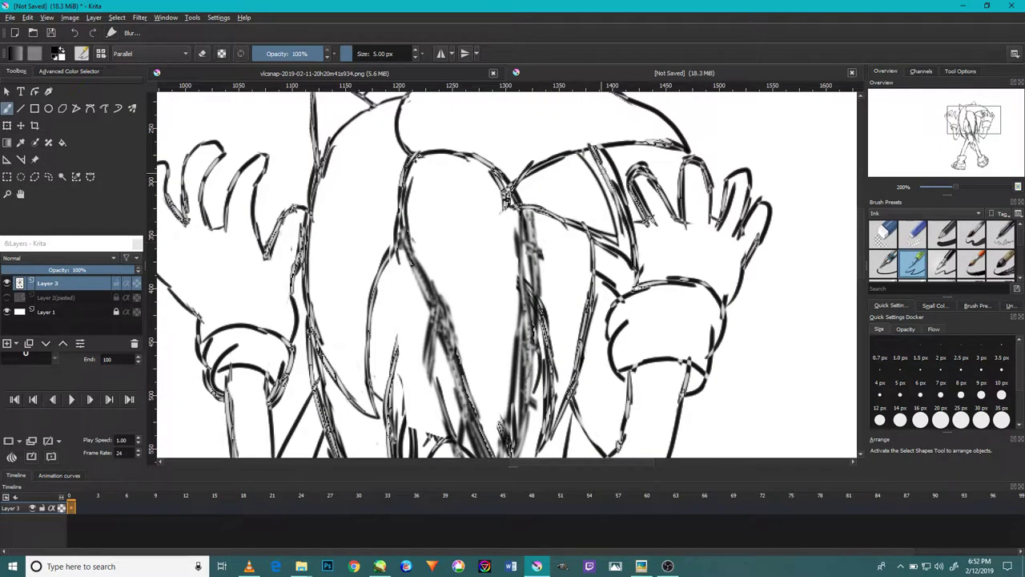
pyautogui.scroll(2, 609, 241)
pyautogui.scroll(2, 641, 206)
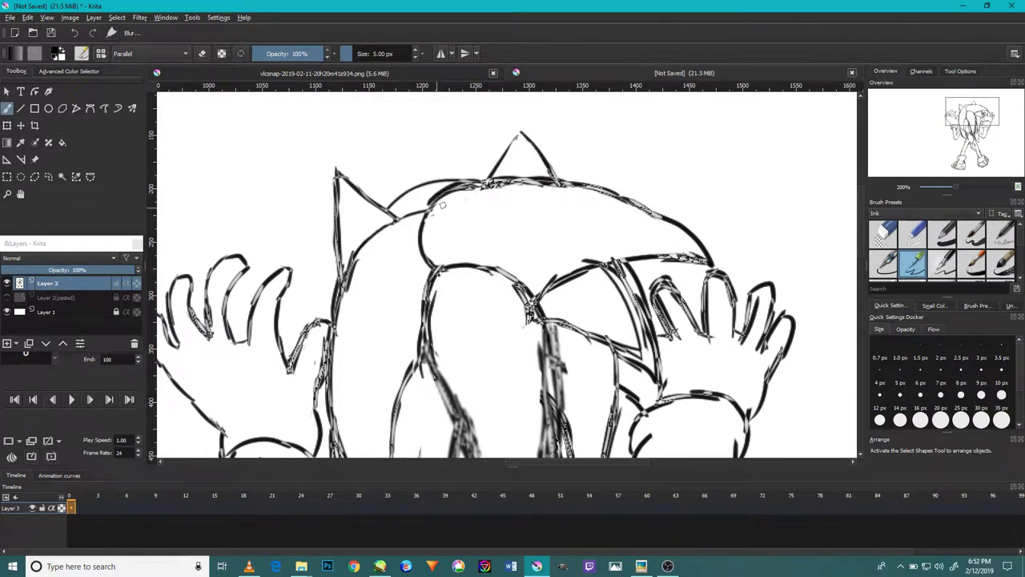
pyautogui.scroll(-2, 529, 217)
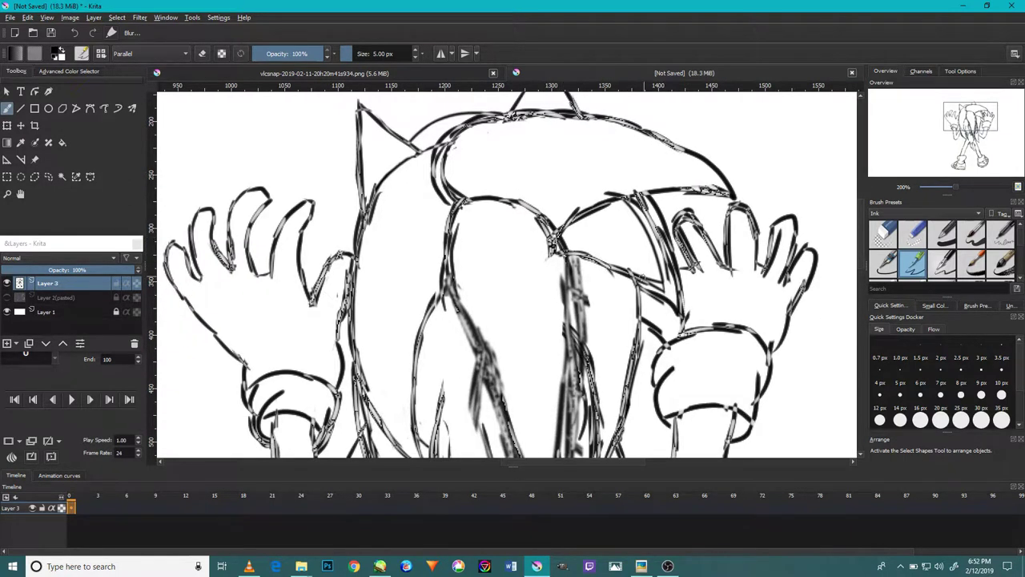
pyautogui.scroll(-3, 551, 280)
pyautogui.scroll(3, 435, 332)
pyautogui.scroll(-3, 478, 305)
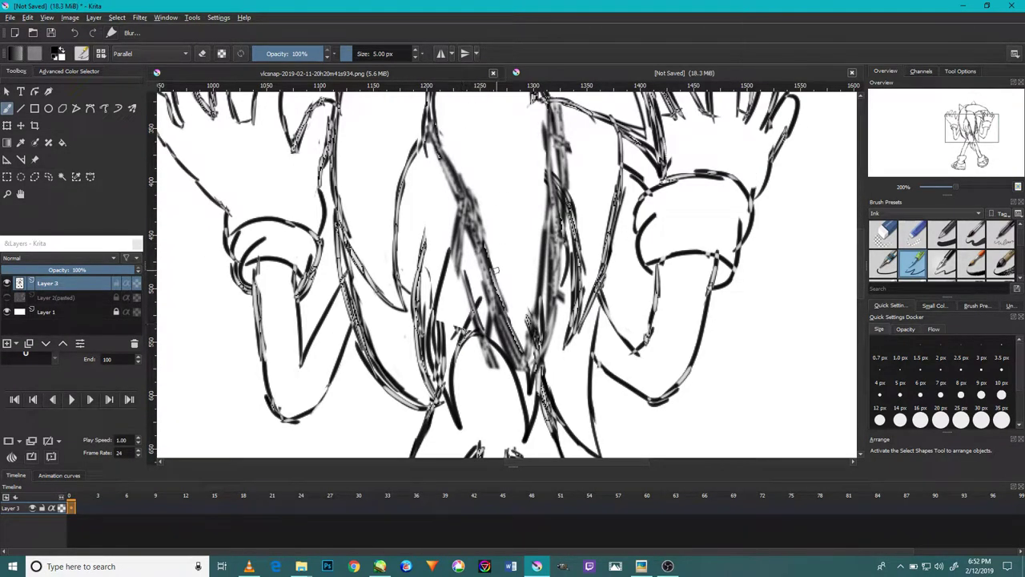
pyautogui.press('e')
pyautogui.scroll(2, 500, 256)
# - Erase stray strokes among the hair strands on Layer 3
pyautogui.moveTo(438, 304); pyautogui.dragTo(417, 200)
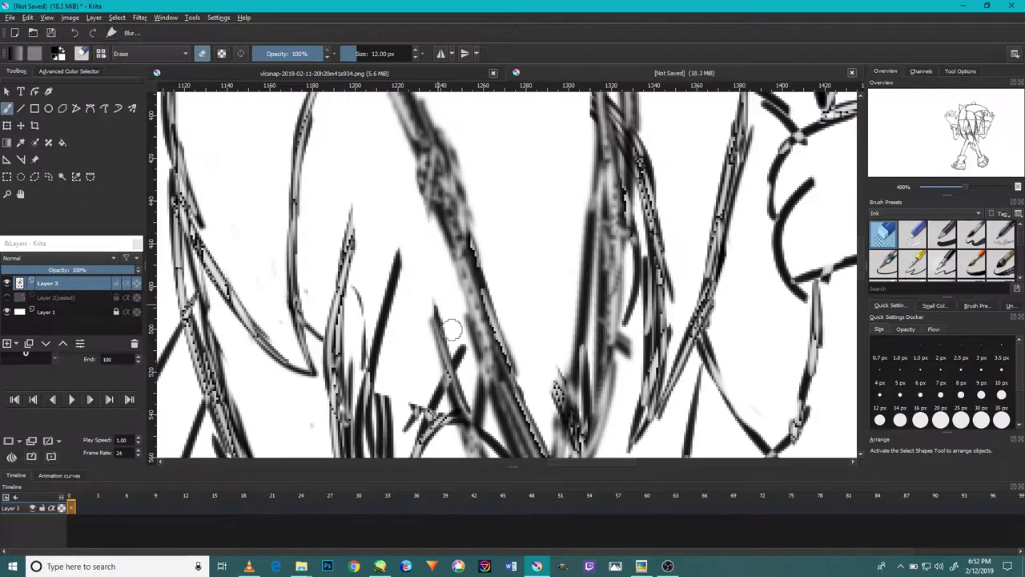
pyautogui.moveTo(437, 304); pyautogui.dragTo(451, 385)
pyautogui.scroll(-1, 461, 370)
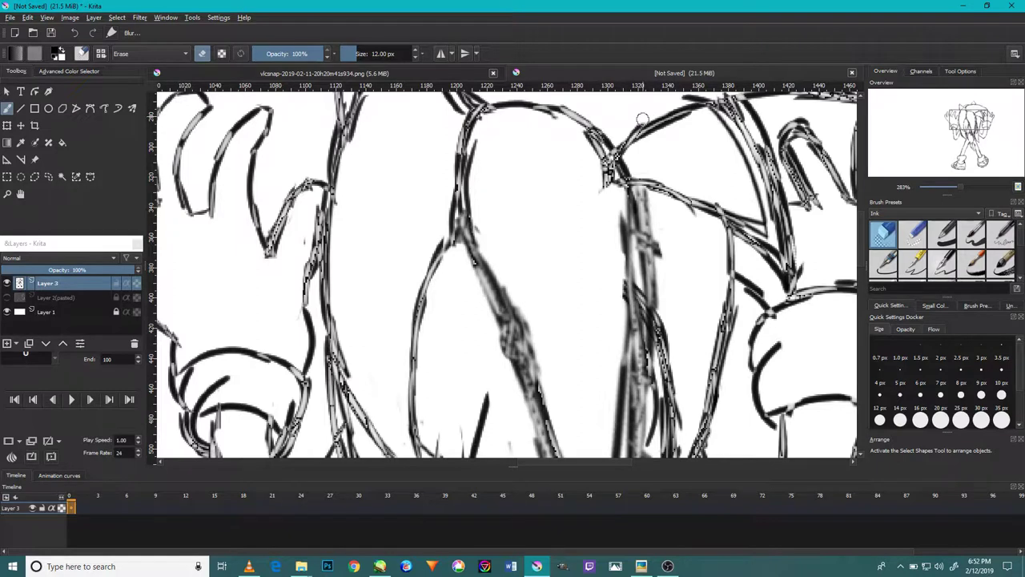
pyautogui.scroll(-3, 643, 118)
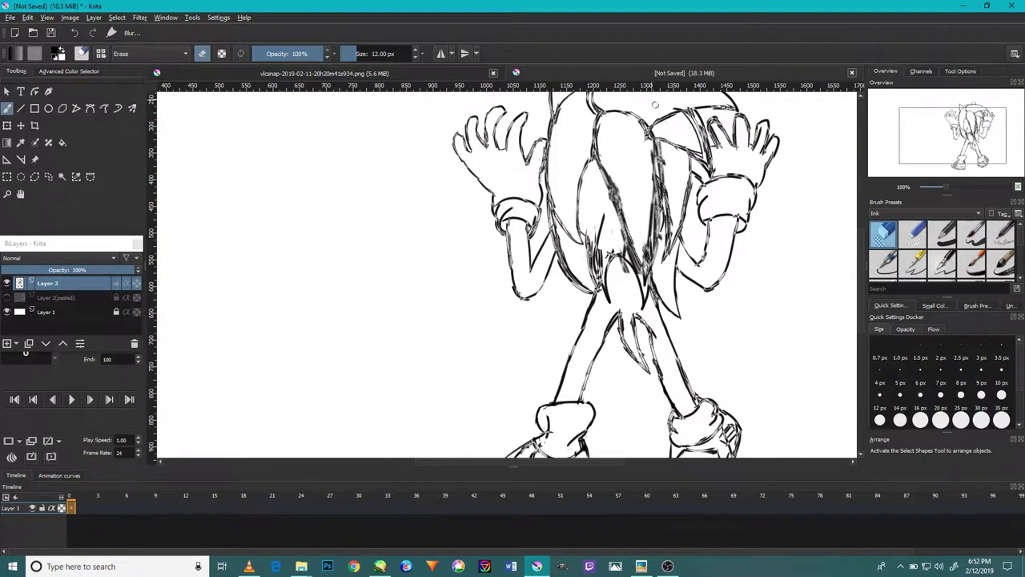
pyautogui.scroll(1, 650, 149)
pyautogui.scroll(2, 600, 222)
pyautogui.scroll(1, 561, 212)
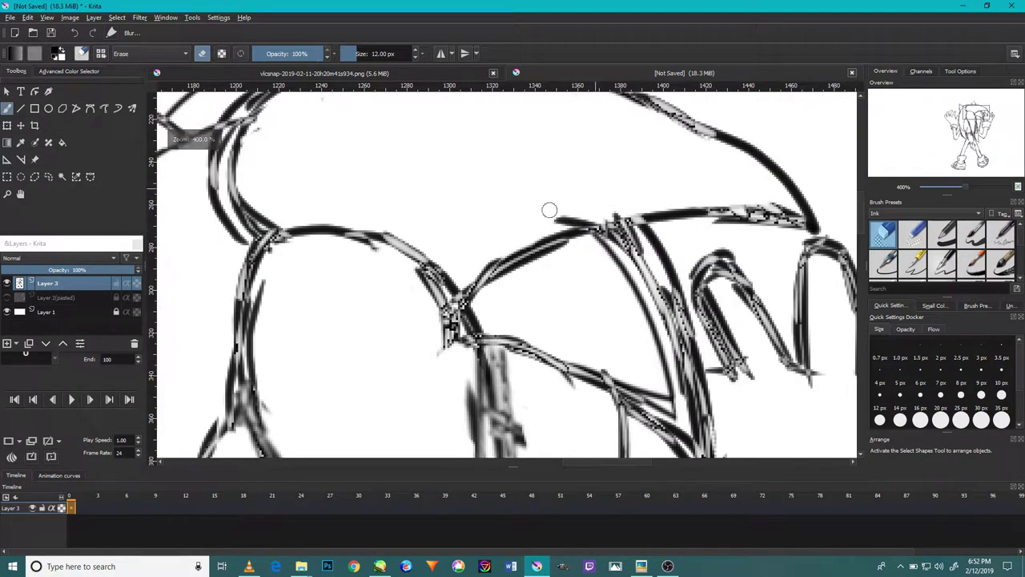
# - Erase part of the inner arc stroke and the thin stray diagonal stroke
pyautogui.moveTo(667, 398); pyautogui.dragTo(621, 295)
pyautogui.scroll(-3, 630, 313)
pyautogui.scroll(3, 624, 320)
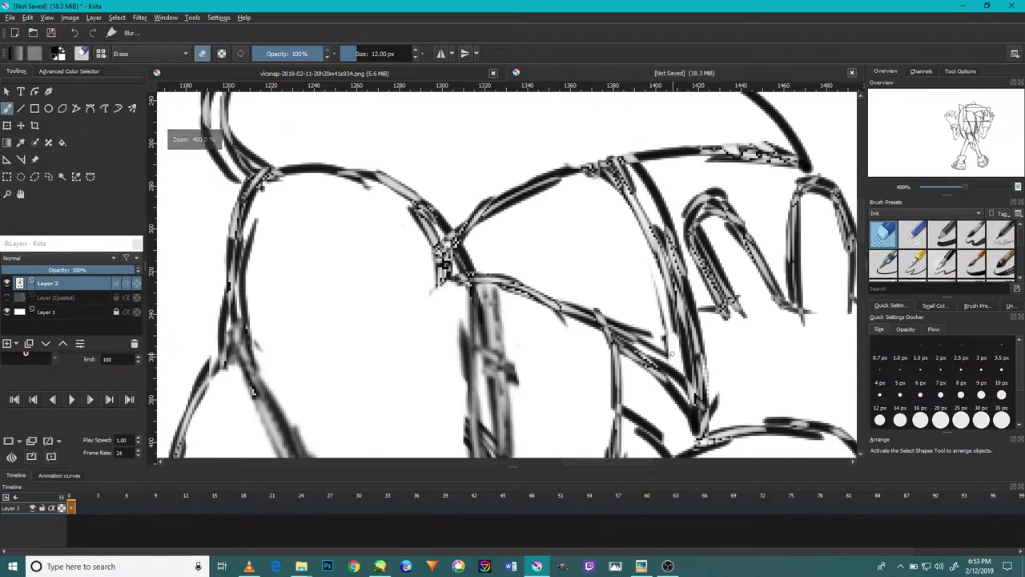
pyautogui.scroll(-3, 622, 218)
pyautogui.scroll(2, 653, 340)
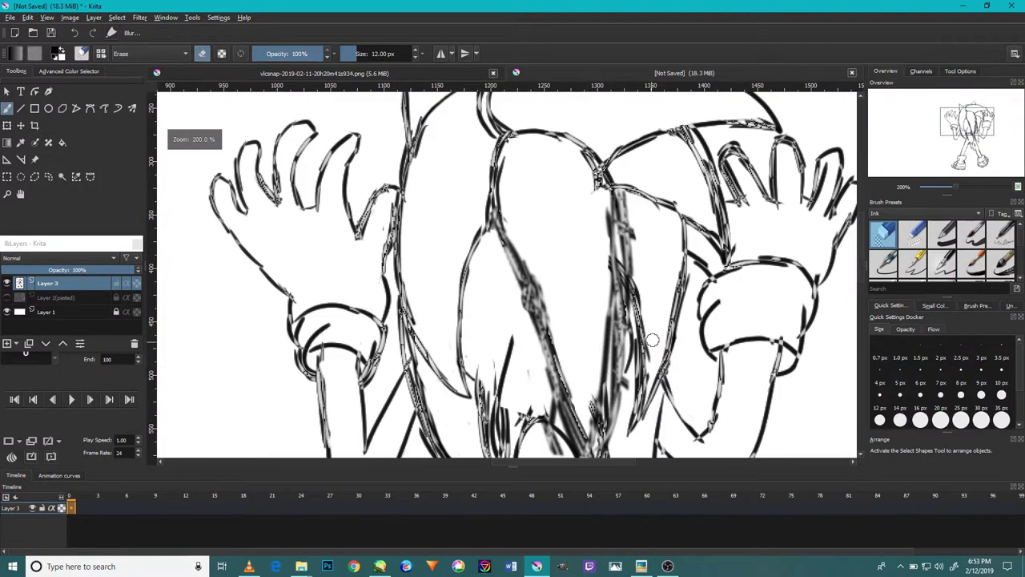
pyautogui.moveTo(503, 404); pyautogui.dragTo(498, 398)
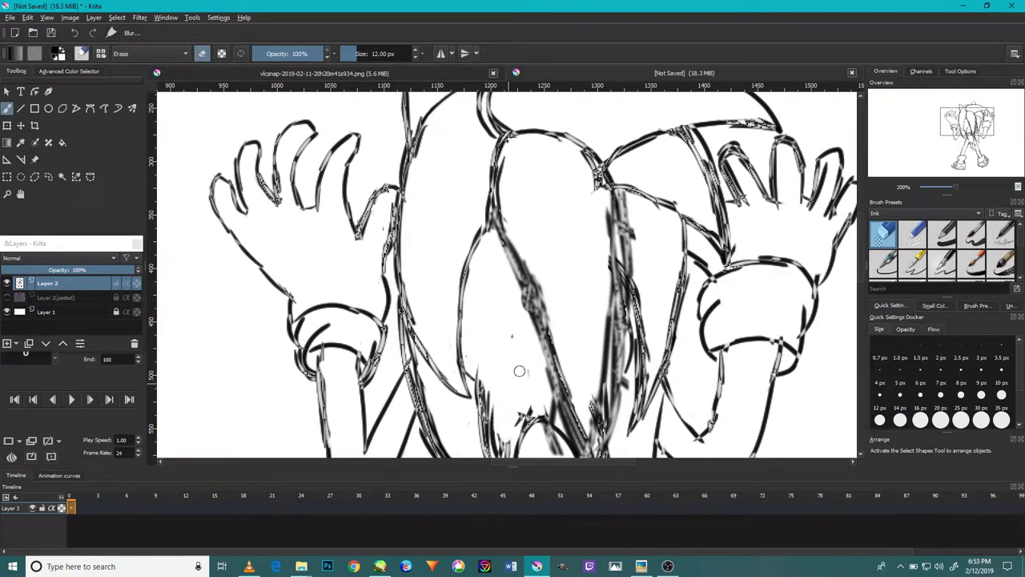
pyautogui.scroll(-2, 514, 358)
pyautogui.scroll(1, 524, 396)
pyautogui.scroll(1, 510, 396)
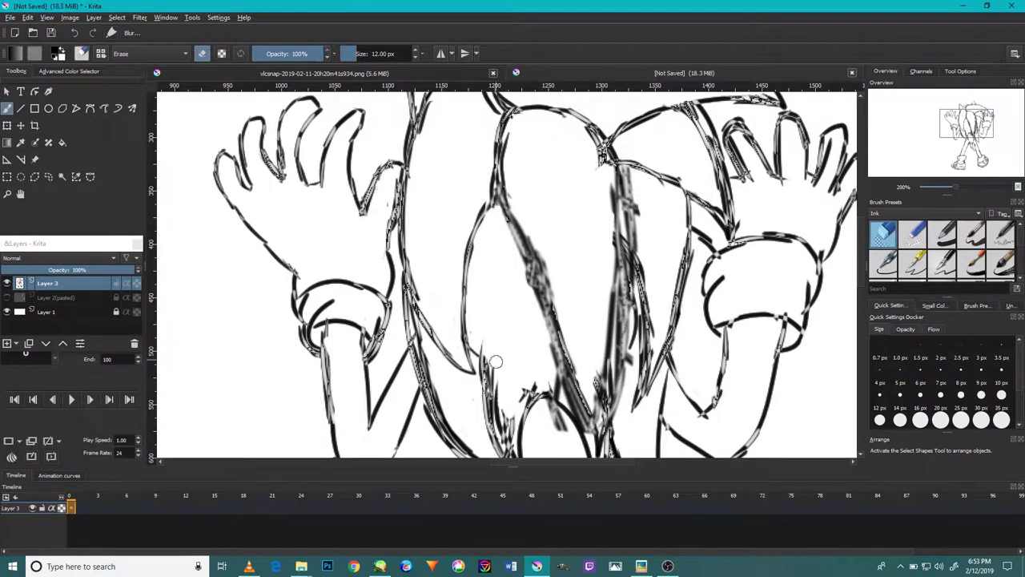
# - Bring the lower part of the figure into view and select the fine ink pen
pyautogui.moveTo(493, 345); pyautogui.dragTo(456, 249)
pyautogui.scroll(3, 469, 320)
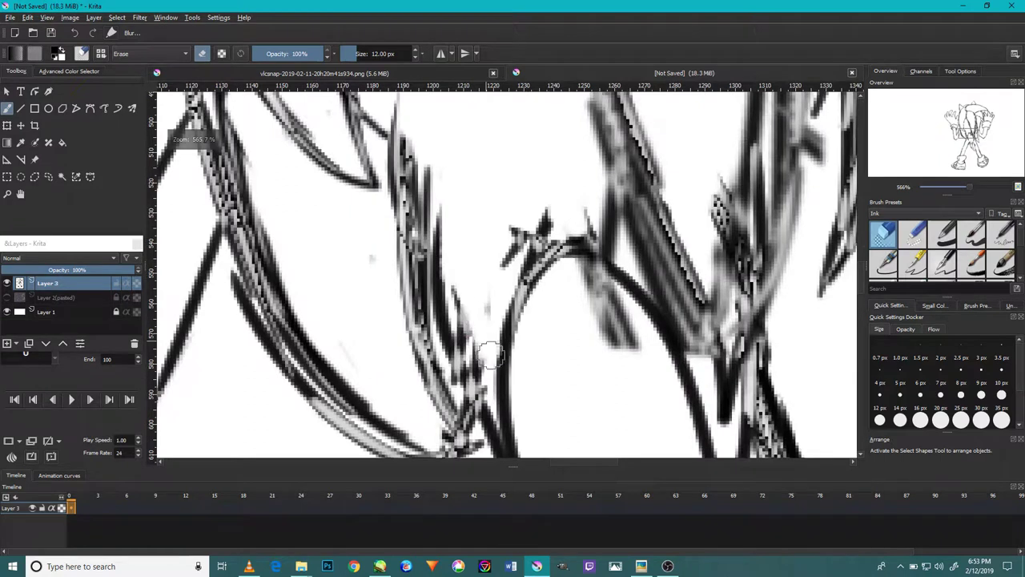
pyautogui.scroll(-5, 454, 181)
pyautogui.scroll(3, 454, 181)
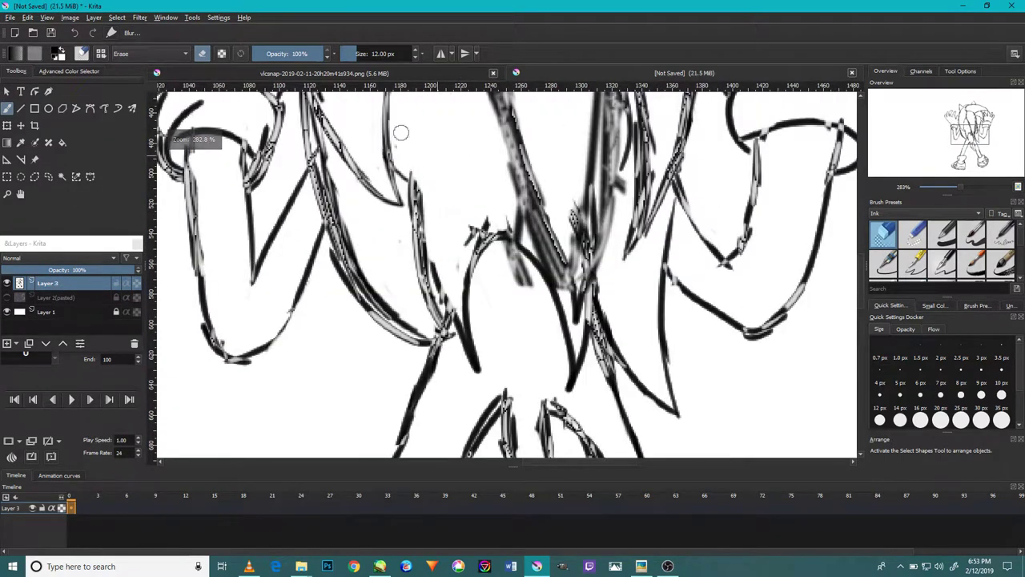
pyautogui.scroll(3, 441, 336)
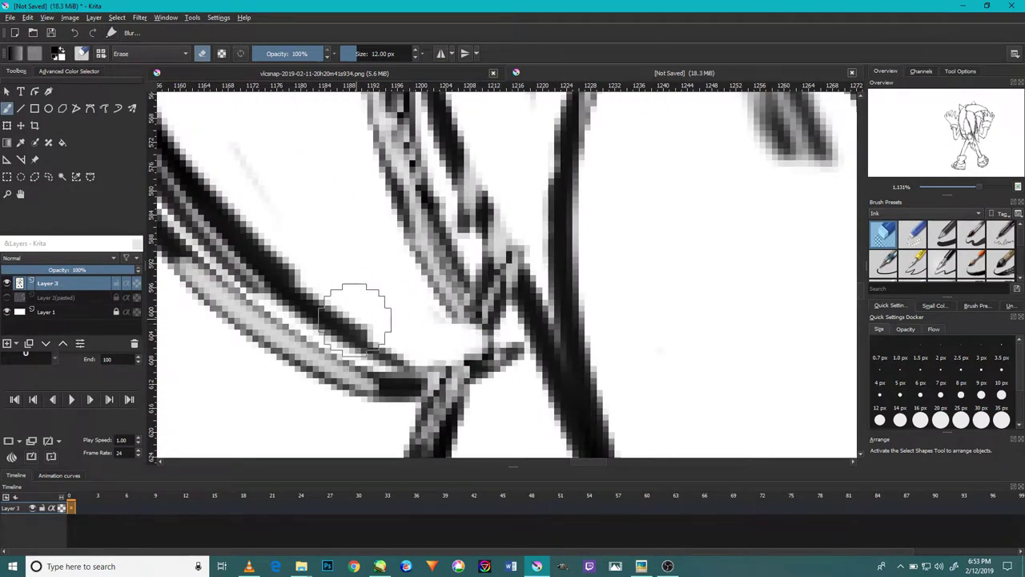
pyautogui.scroll(-4, 355, 297)
pyautogui.scroll(-4, 330, 257)
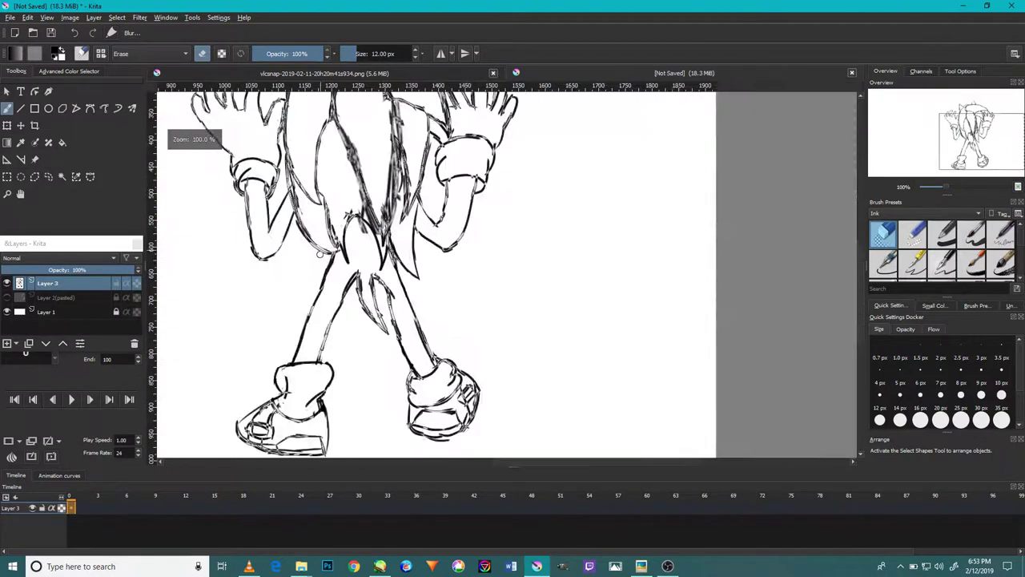
pyautogui.scroll(3, 290, 242)
pyautogui.scroll(-2, 304, 286)
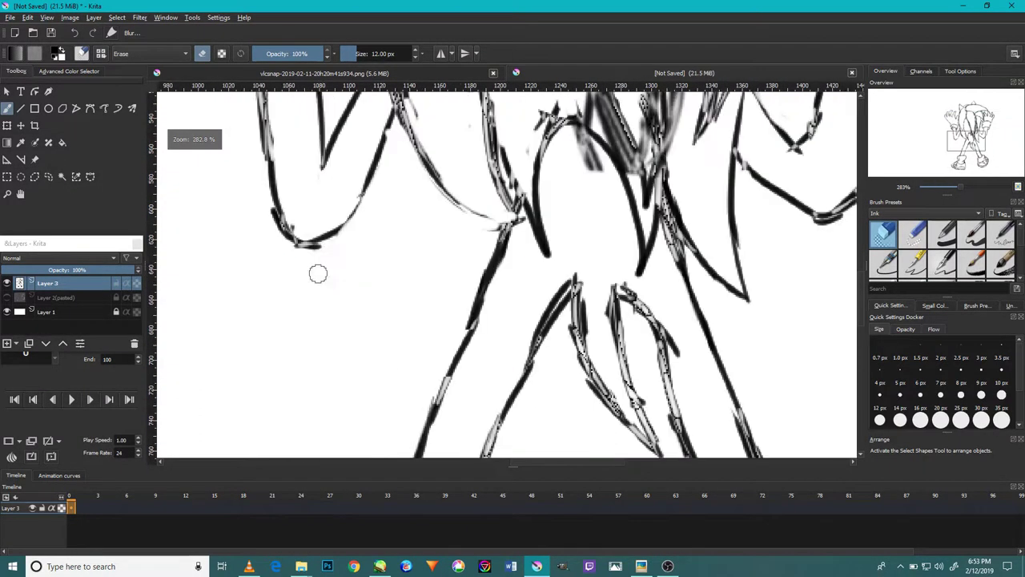
pyautogui.scroll(-1, 291, 272)
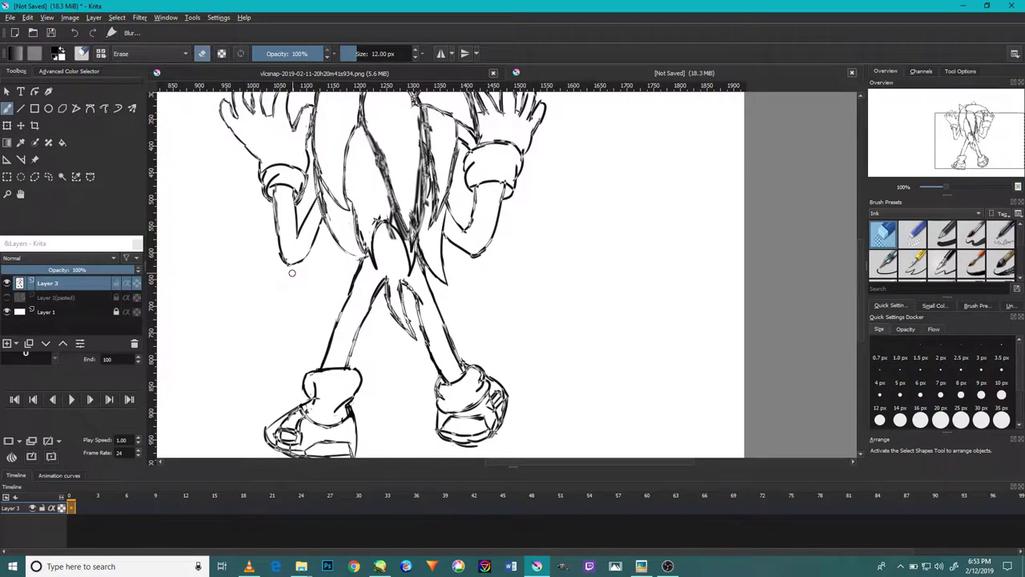
pyautogui.press('/')
pyautogui.scroll(4, 292, 272)
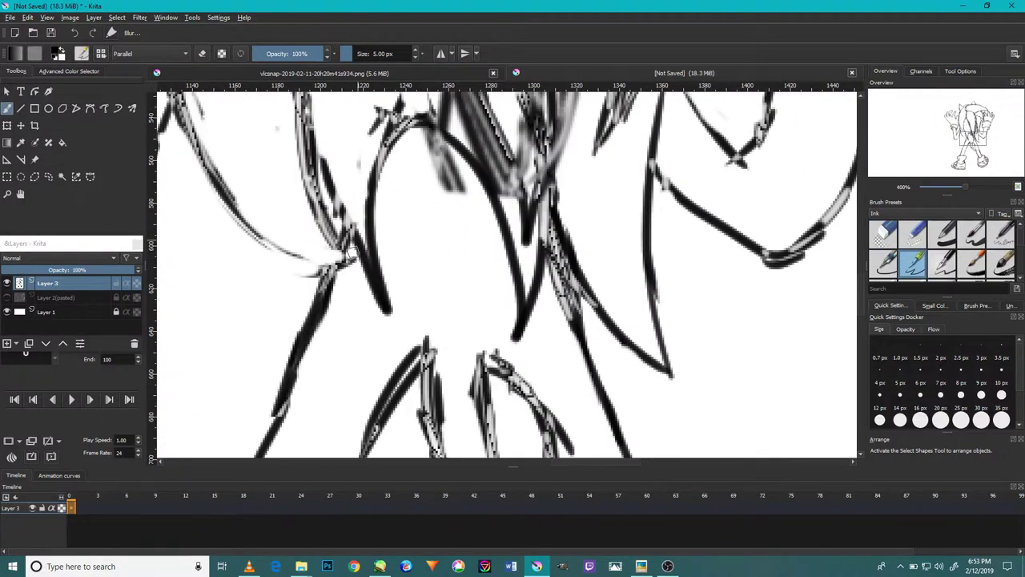
# - Undo a misplaced stroke and redraw the curved line higher near the hips
pyautogui.moveTo(285, 240)
pyautogui.mouseDown()
pyautogui.moveTo(354, 310)
pyautogui.moveTo(306, 248)
pyautogui.mouseUp()
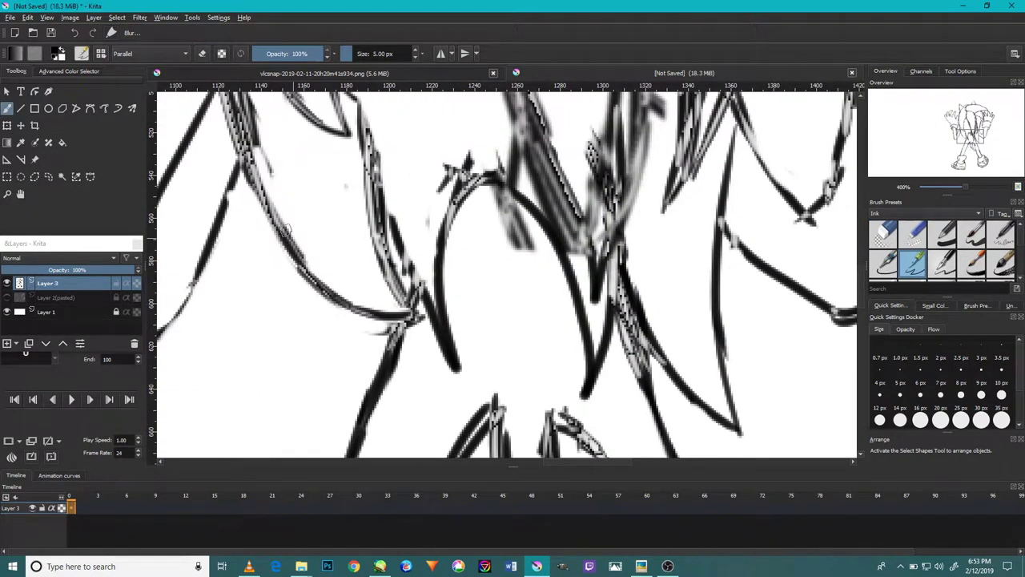
pyautogui.scroll(-2, 273, 208)
pyautogui.hscroll(-3, 276, 220)
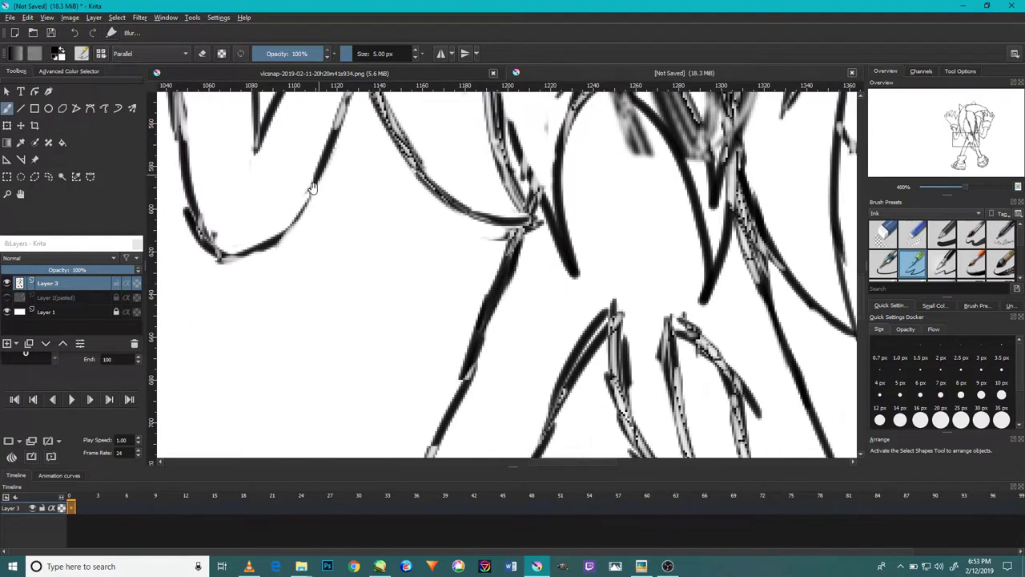
pyautogui.scroll(1, 232, 254)
pyautogui.hscroll(-1, 232, 255)
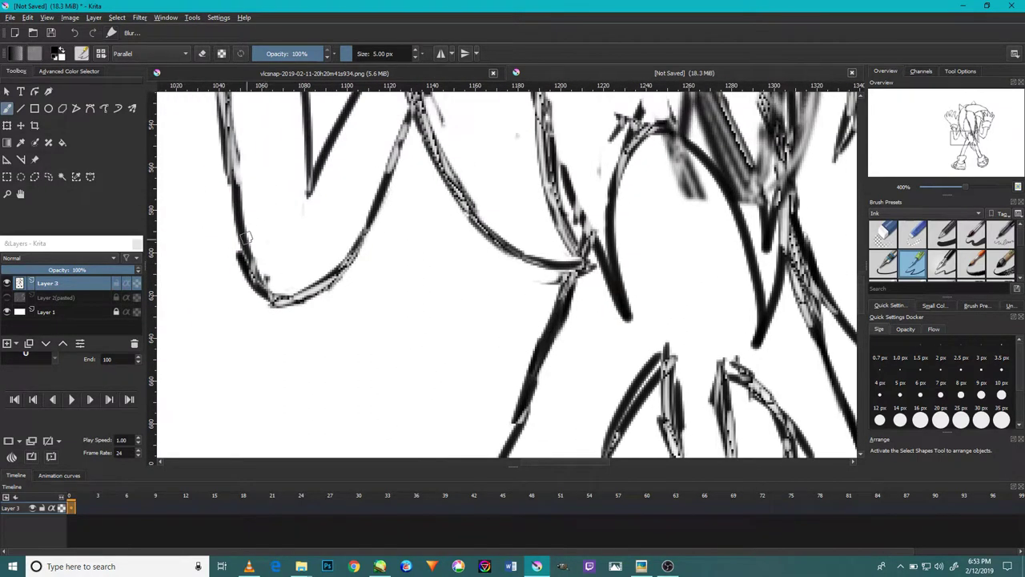
pyautogui.scroll(1, 542, 183)
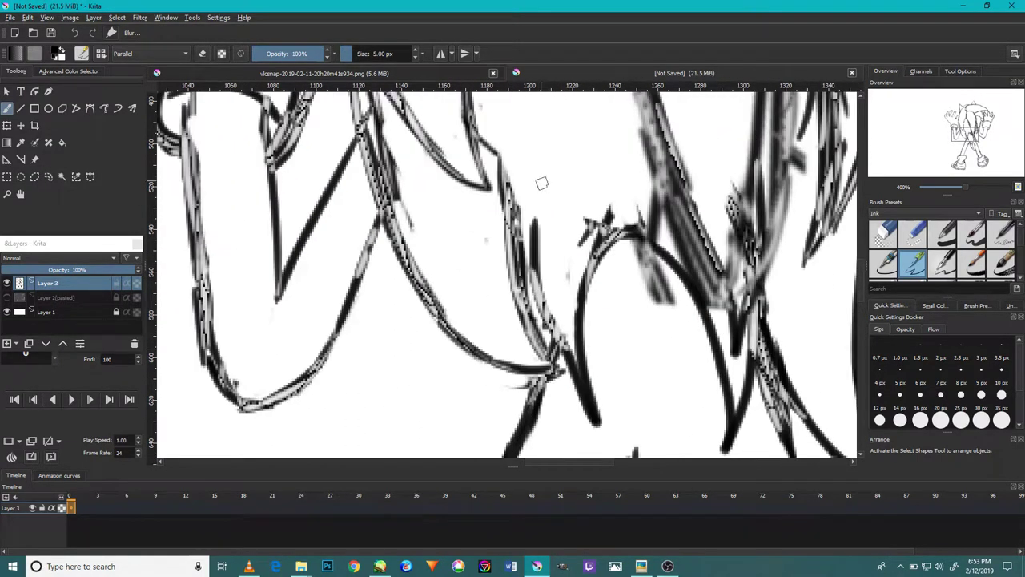
pyautogui.scroll(3, 541, 329)
pyautogui.hscroll(1, 542, 329)
pyautogui.hotkey('ctrl', 'z')
pyautogui.moveTo(532, 272); pyautogui.dragTo(543, 218)
# - Review the whole figure, then erase stray strokes along the back
pyautogui.press('1')
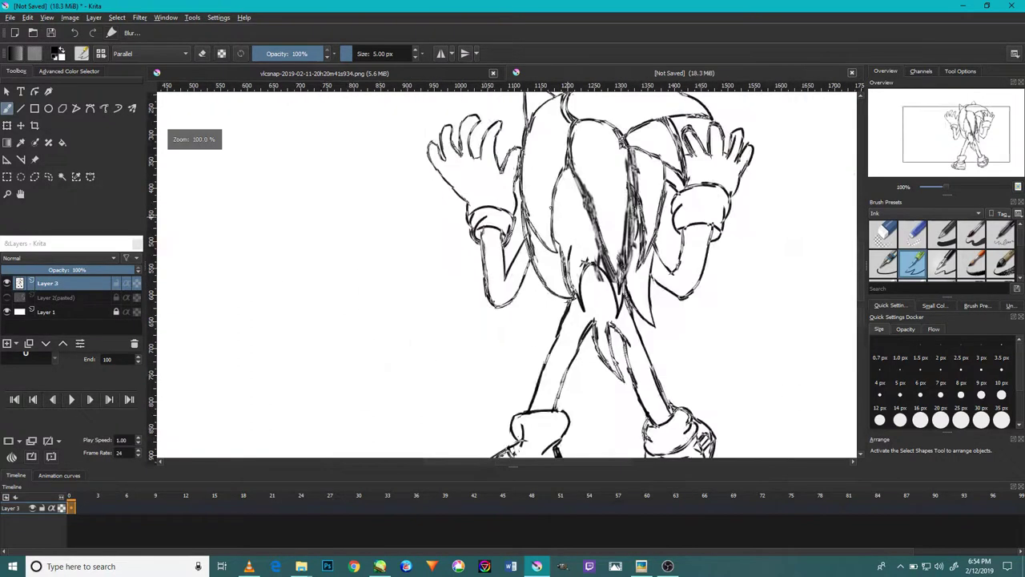
pyautogui.scroll(2, 587, 282)
pyautogui.press('1')
pyautogui.scroll(1, 633, 227)
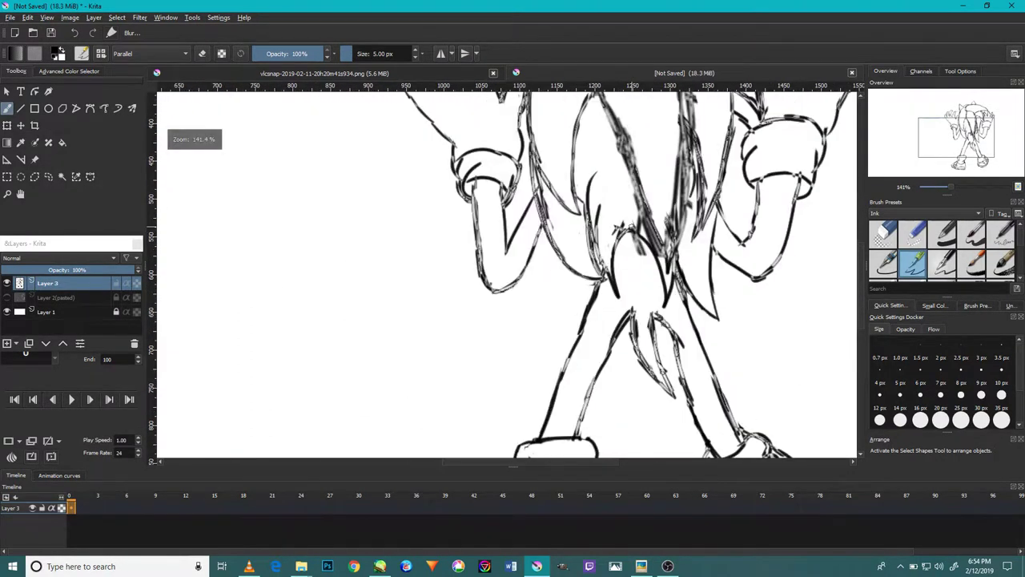
pyautogui.press('e')
pyautogui.scroll(4, 633, 228)
pyautogui.moveTo(611, 213)
pyautogui.mouseDown()
pyautogui.moveTo(584, 165)
pyautogui.moveTo(584, 366)
pyautogui.moveTo(607, 308)
pyautogui.moveTo(664, 235)
pyautogui.mouseUp()
pyautogui.press('1')
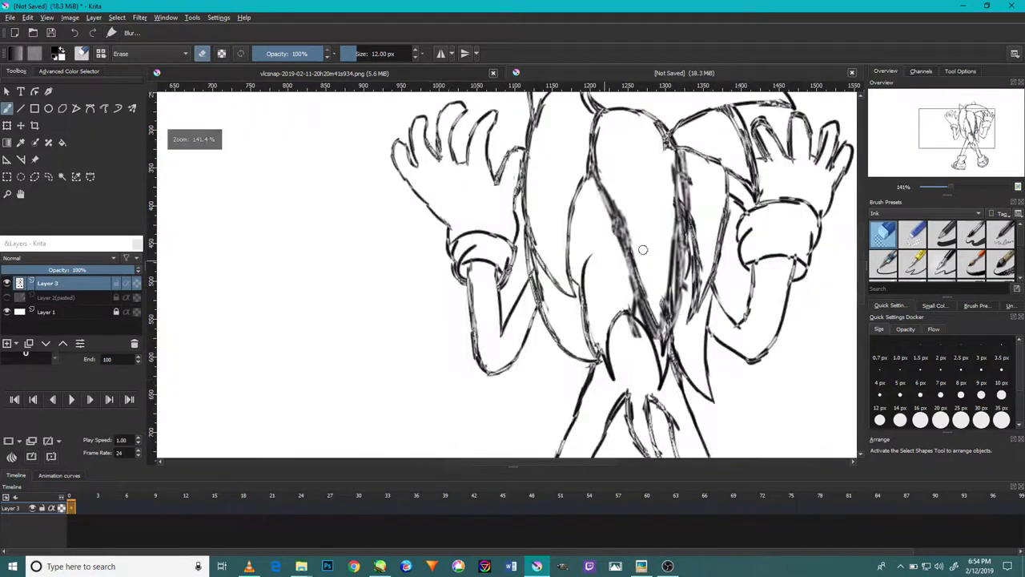
pyautogui.scroll(6, 663, 270)
# - Erase stray strokes near the back's centre line and review the cleanup
pyautogui.moveTo(637, 355)
pyautogui.mouseDown()
pyautogui.moveTo(696, 411)
pyautogui.moveTo(611, 304)
pyautogui.moveTo(603, 231)
pyautogui.mouseUp()
pyautogui.press('1')
pyautogui.scroll(5, 664, 383)
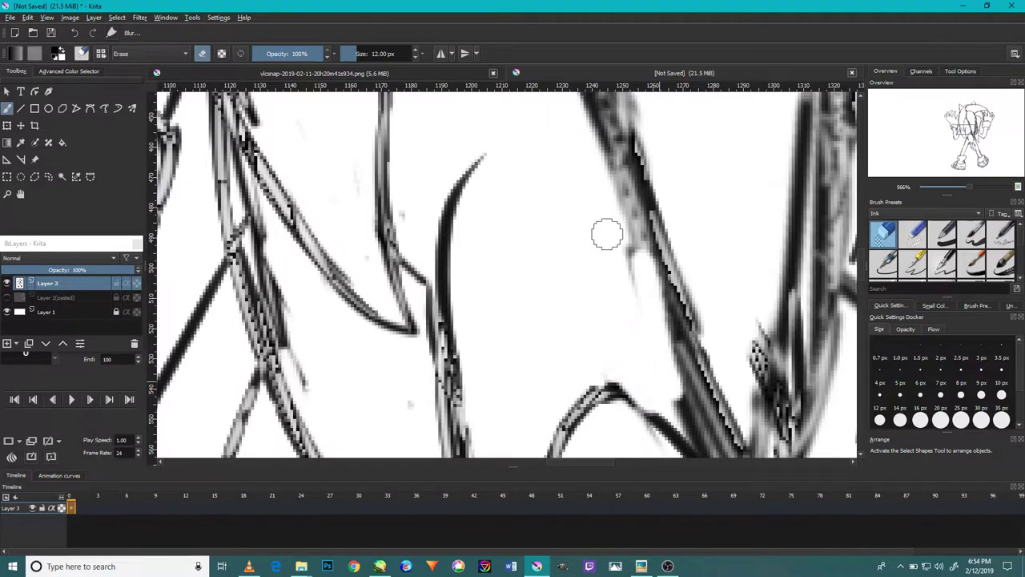
pyautogui.press('1')
pyautogui.scroll(5, 657, 386)
pyautogui.scroll(-1, 627, 374)
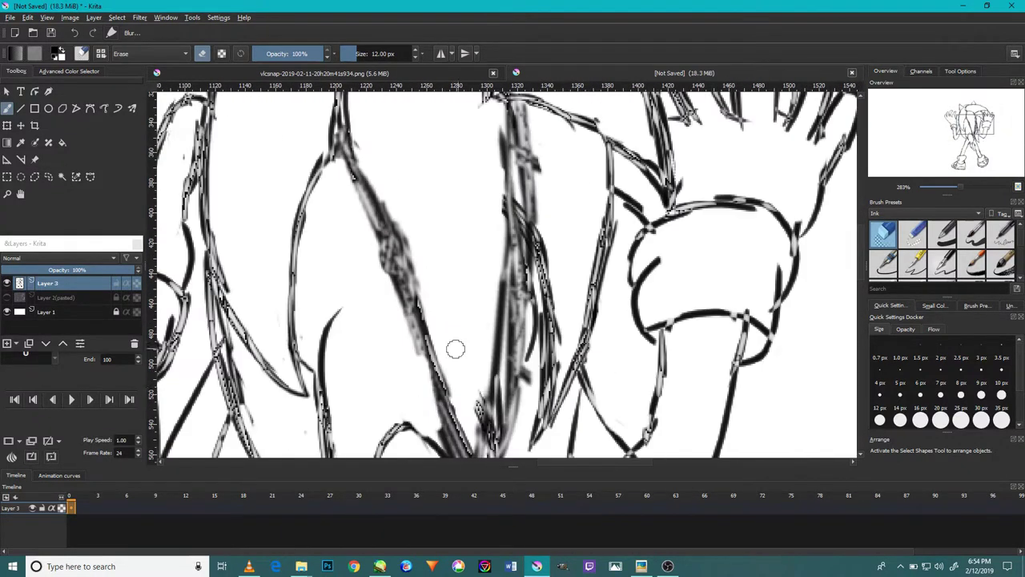
pyautogui.moveTo(472, 305); pyautogui.dragTo(568, 169)
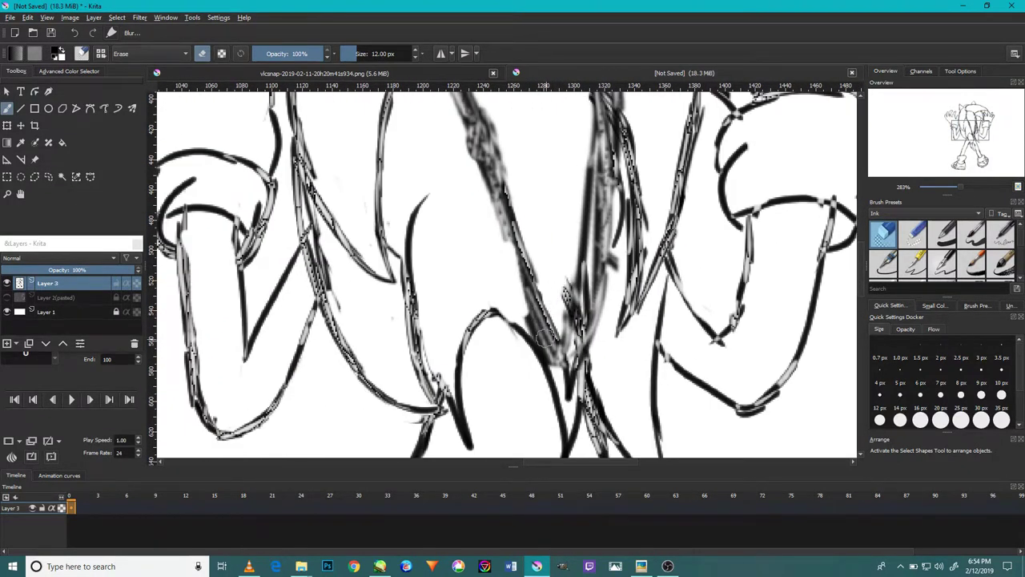
pyautogui.scroll(4, 546, 338)
# - Lighten the doubled diagonal line and erase stray, overlapping lines between the back and hand
pyautogui.moveTo(560, 393)
pyautogui.mouseDown()
pyautogui.moveTo(457, 229)
pyautogui.moveTo(561, 389)
pyautogui.mouseUp()
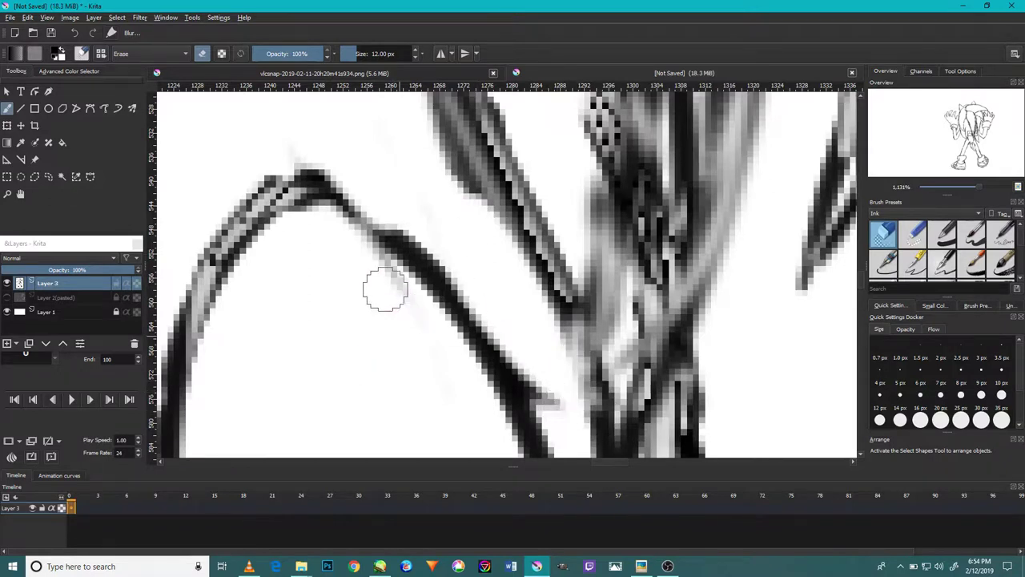
pyautogui.scroll(-5, 363, 273)
pyautogui.scroll(2, 448, 304)
pyautogui.moveTo(477, 240)
pyautogui.mouseDown()
pyautogui.moveTo(449, 352)
pyautogui.moveTo(410, 232)
pyautogui.mouseUp()
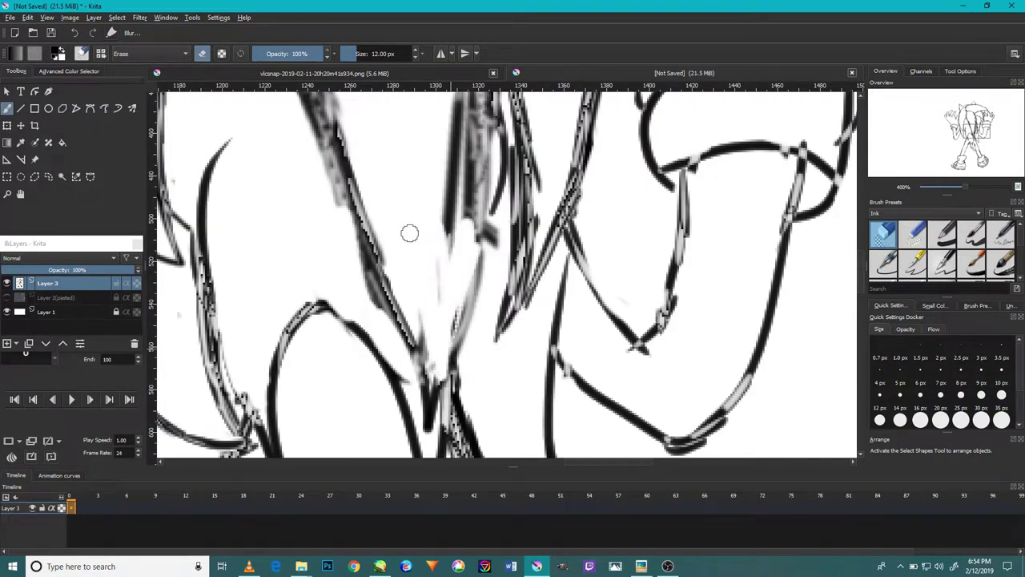
pyautogui.scroll(-3, 455, 275)
pyautogui.scroll(3, 455, 275)
pyautogui.moveTo(447, 152); pyautogui.dragTo(457, 229)
pyautogui.scroll(-3, 457, 229)
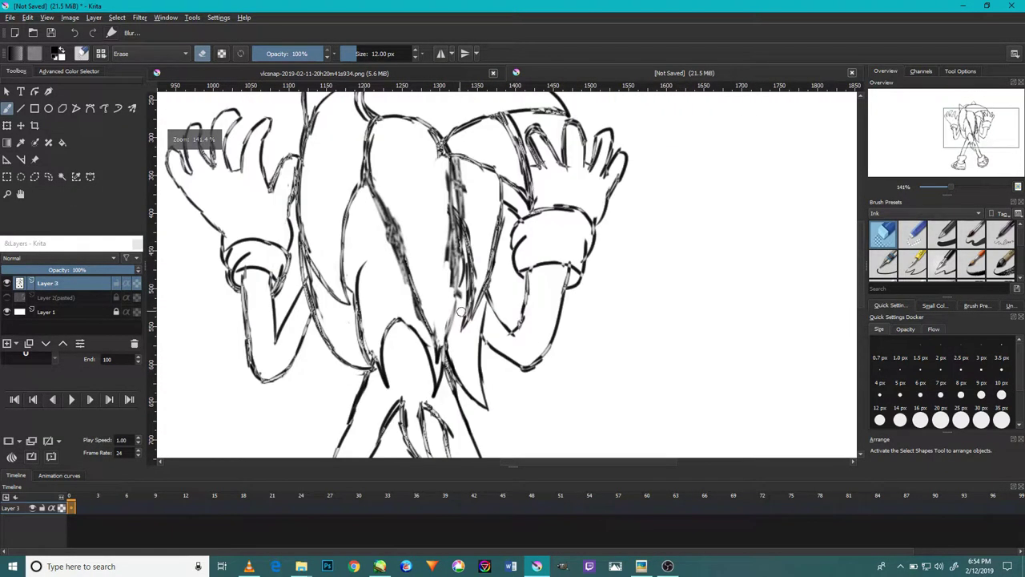
pyautogui.moveTo(460, 310)
pyautogui.mouseDown()
pyautogui.moveTo(570, 253)
pyautogui.moveTo(604, 187)
pyautogui.mouseUp()
pyautogui.scroll(3, 645, 357)
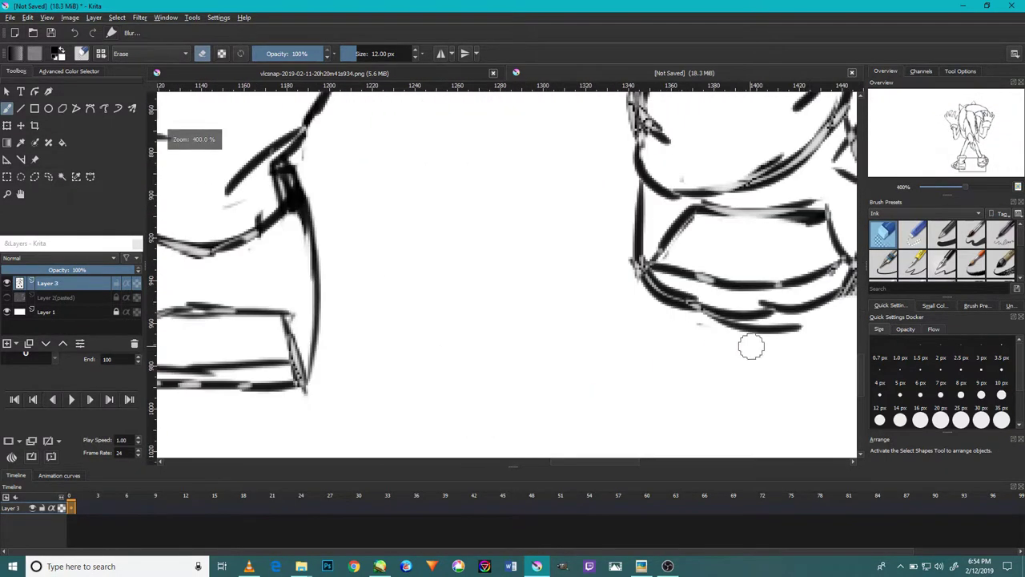
pyautogui.scroll(-2, 680, 327)
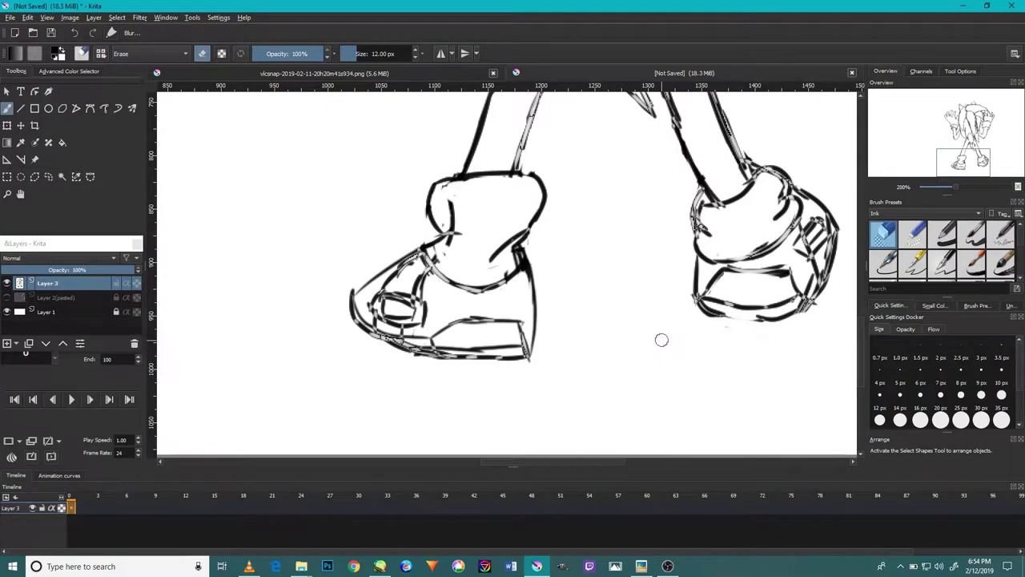
pyautogui.scroll(3, 660, 338)
# - Pick the G-pen ink brush and ink lines along the right shoe's lower edge
pyautogui.rightClick(633, 317)
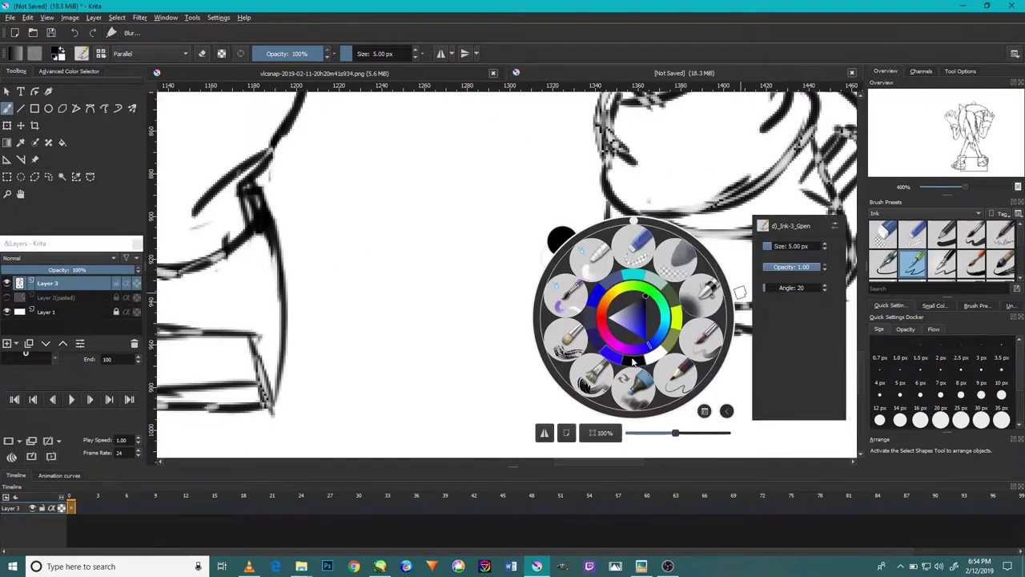
pyautogui.click(515, 349)
pyautogui.moveTo(816, 314)
pyautogui.mouseDown()
pyautogui.moveTo(669, 336)
pyautogui.moveTo(612, 297)
pyautogui.mouseUp()
pyautogui.moveTo(837, 304); pyautogui.dragTo(717, 340)
pyautogui.scroll(-2, 736, 324)
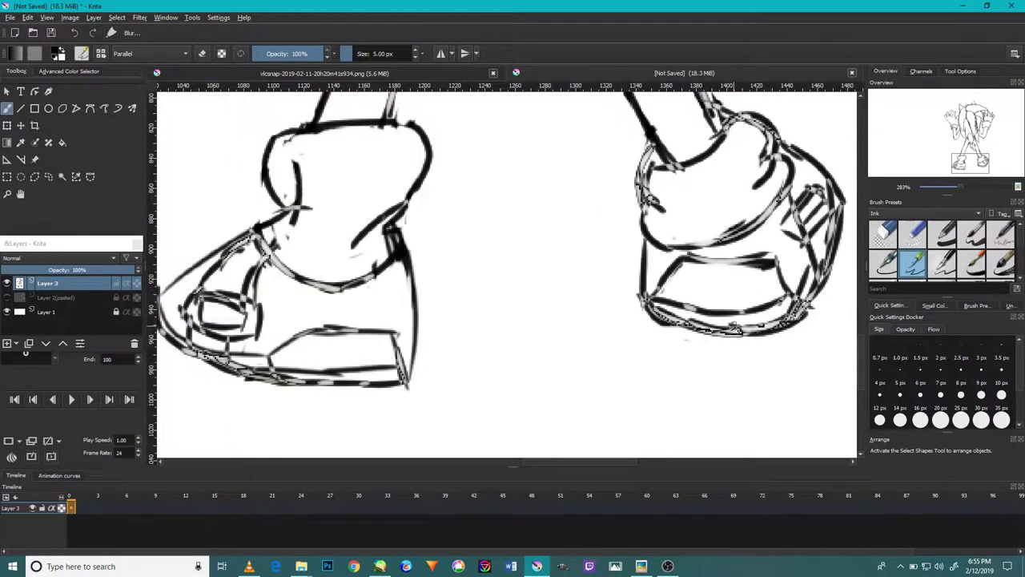
# - Erase to lighten stray strokes on the right shoe's side
pyautogui.press('e')
pyautogui.scroll(2, 733, 325)
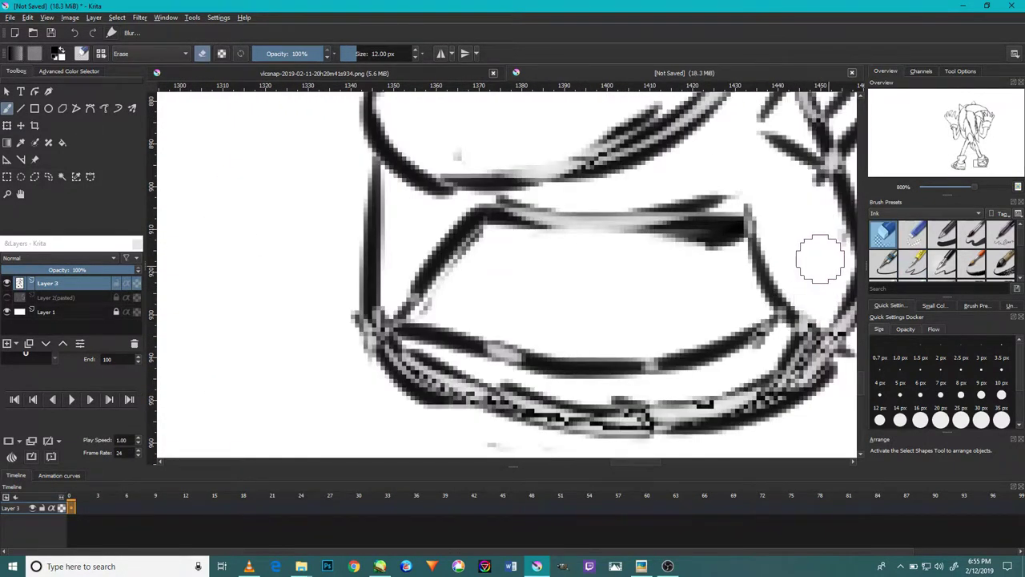
pyautogui.scroll(-2, 816, 280)
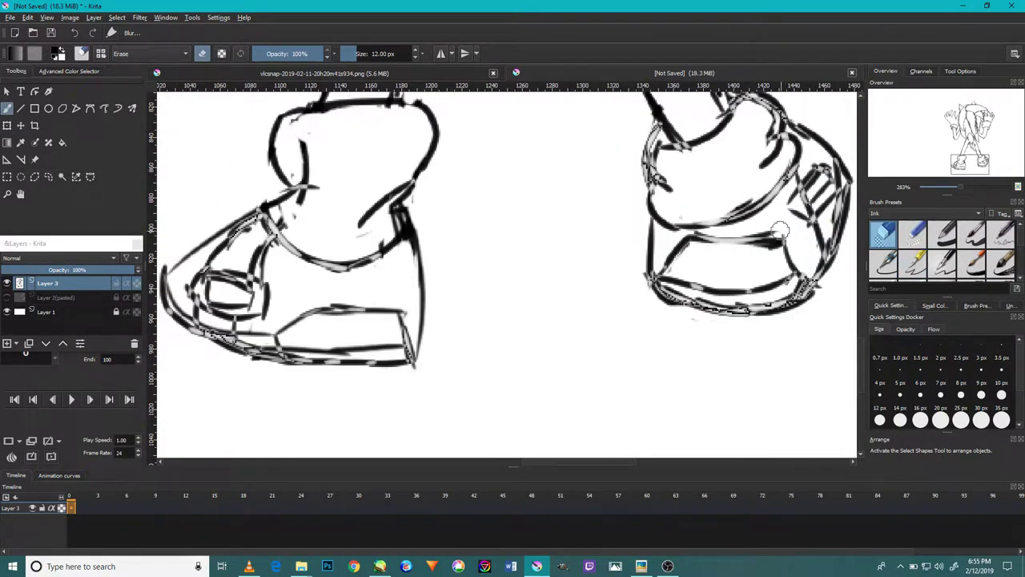
pyautogui.moveTo(795, 172); pyautogui.dragTo(555, 296)
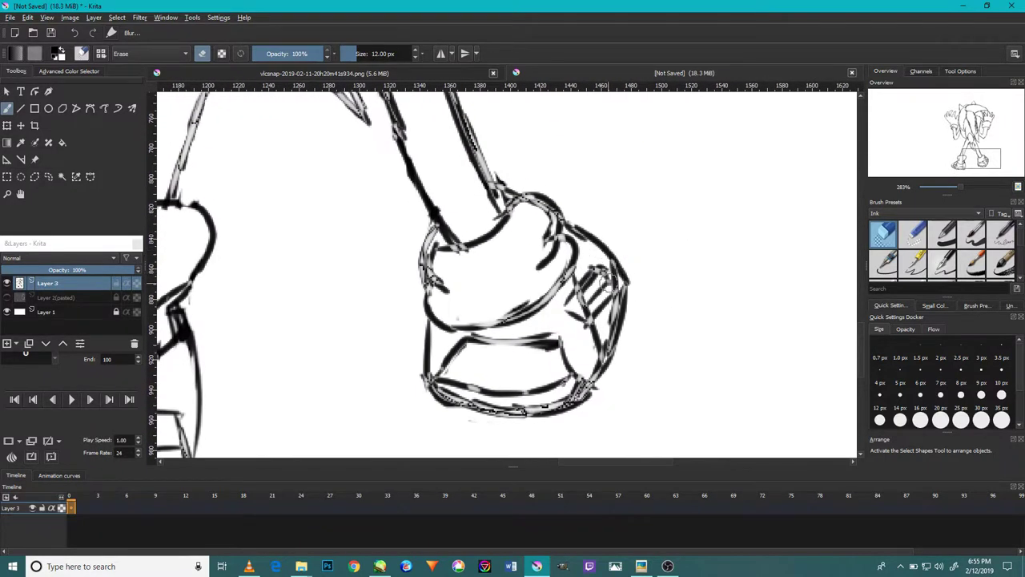
pyautogui.scroll(10, 492, 324)
pyautogui.scroll(-8, 492, 325)
pyautogui.scroll(5, 542, 361)
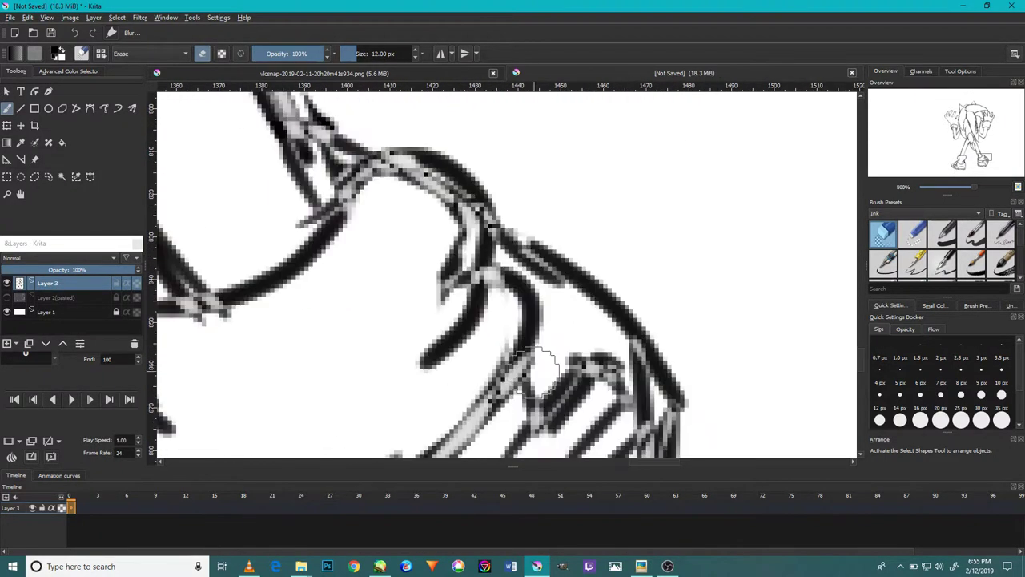
pyautogui.scroll(-5, 549, 281)
pyautogui.scroll(5, 590, 286)
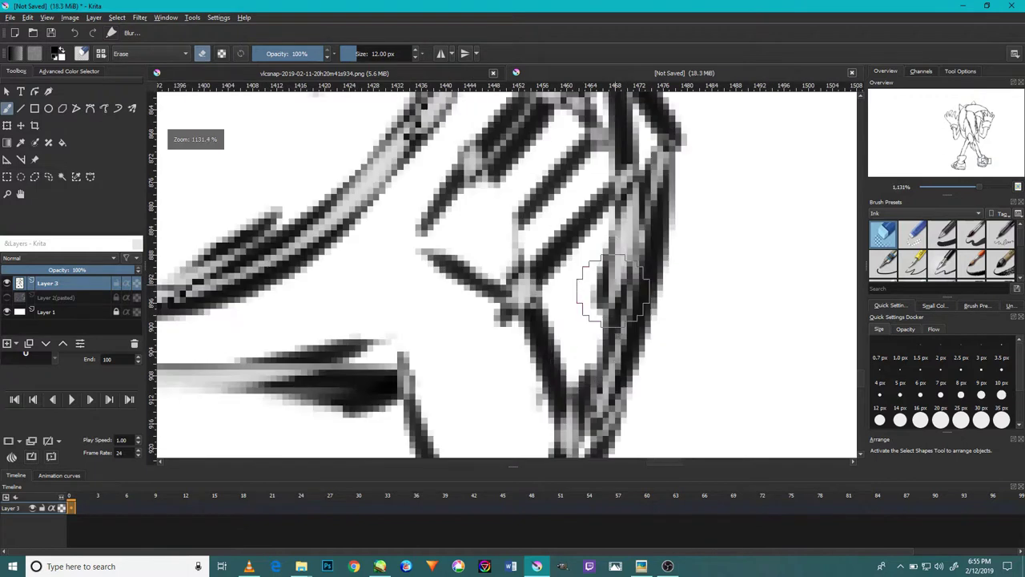
pyautogui.moveTo(601, 245); pyautogui.dragTo(600, 285)
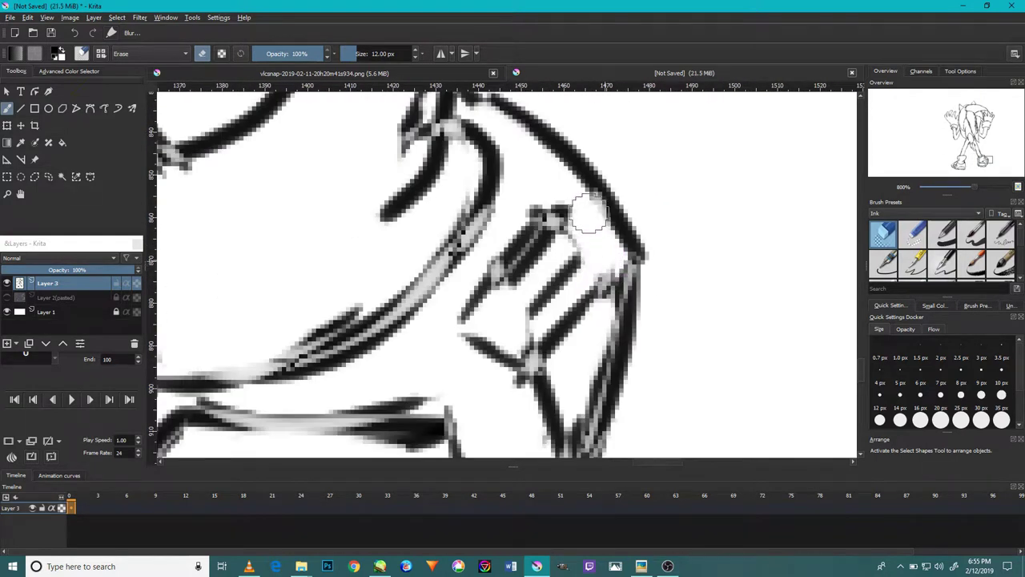
pyautogui.scroll(-2, 593, 301)
pyautogui.scroll(-3, 593, 301)
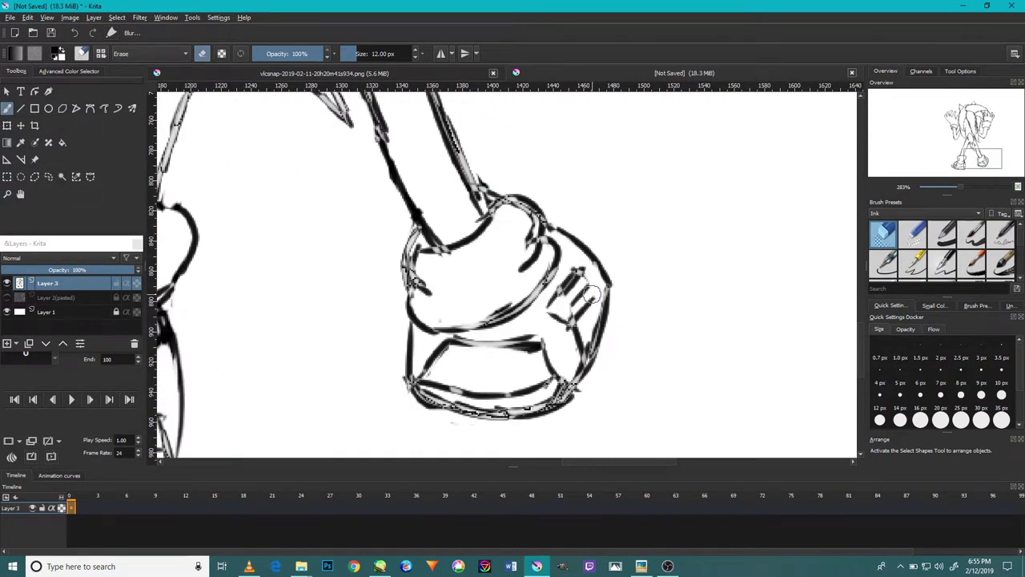
# - Ink cleaner strokes over the hair strands, including the lower crossing hair line
pyautogui.press('/')
pyautogui.scroll(5, 596, 304)
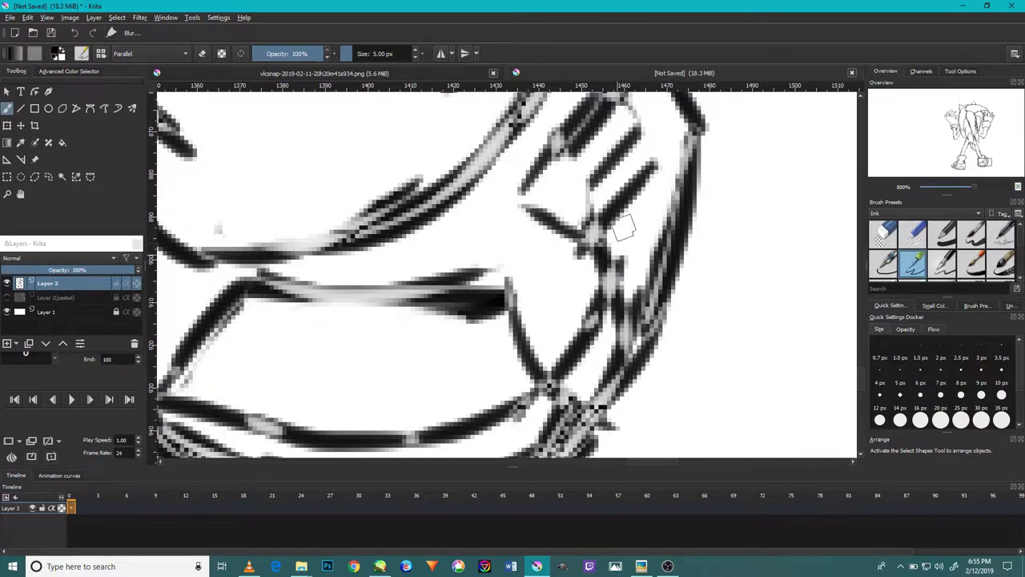
pyautogui.scroll(-2, 625, 230)
pyautogui.scroll(2, 657, 279)
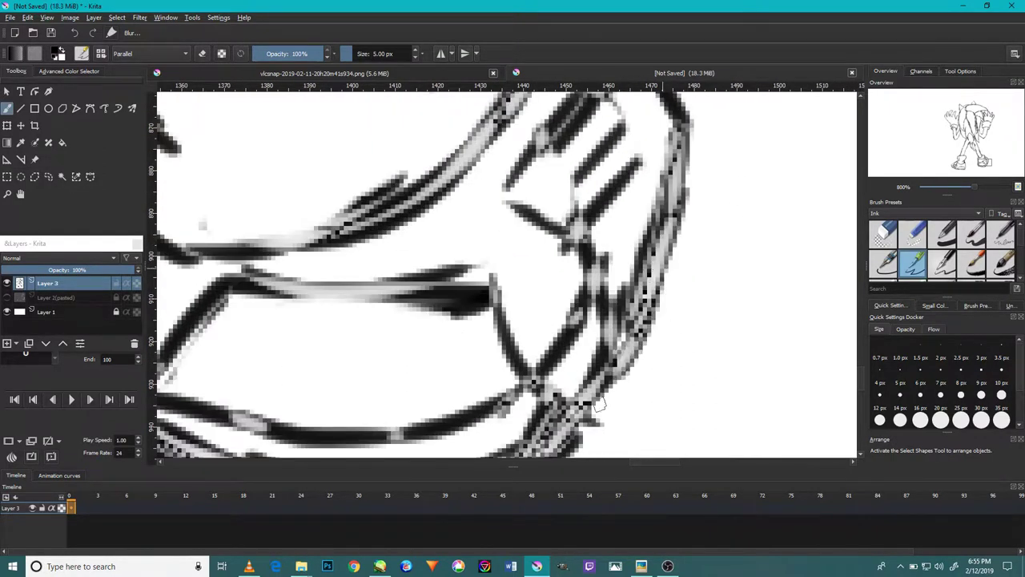
pyautogui.scroll(-1, 609, 360)
pyautogui.scroll(1, 633, 265)
pyautogui.moveTo(601, 244); pyautogui.dragTo(617, 128)
pyautogui.moveTo(477, 280); pyautogui.dragTo(528, 321)
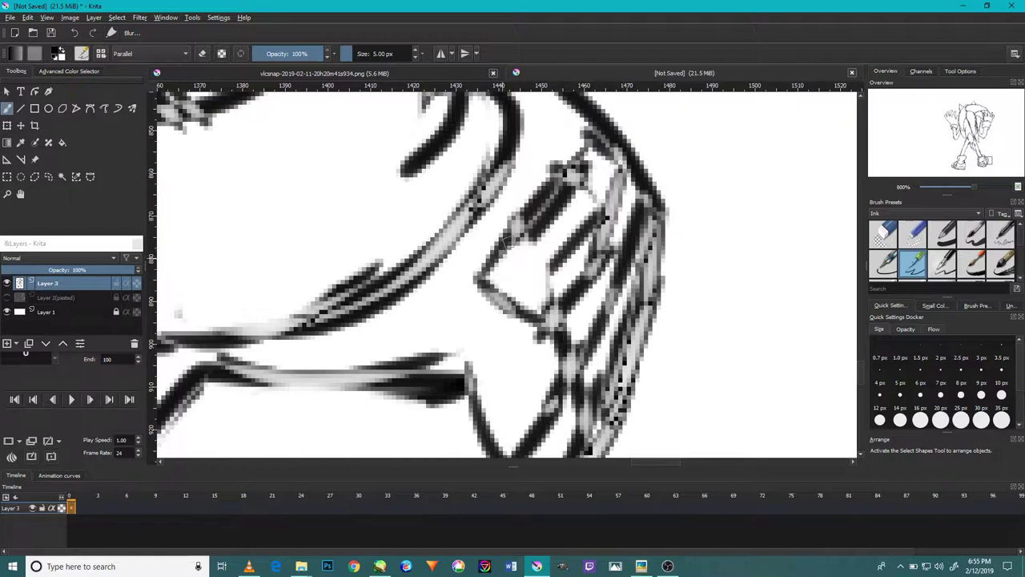
pyautogui.moveTo(506, 241); pyautogui.dragTo(585, 136)
pyautogui.moveTo(561, 336); pyautogui.dragTo(621, 176)
# - Draw two short test strokes in the blank area beside the leg
pyautogui.scroll(-1, 513, 224)
pyautogui.scroll(1, 513, 224)
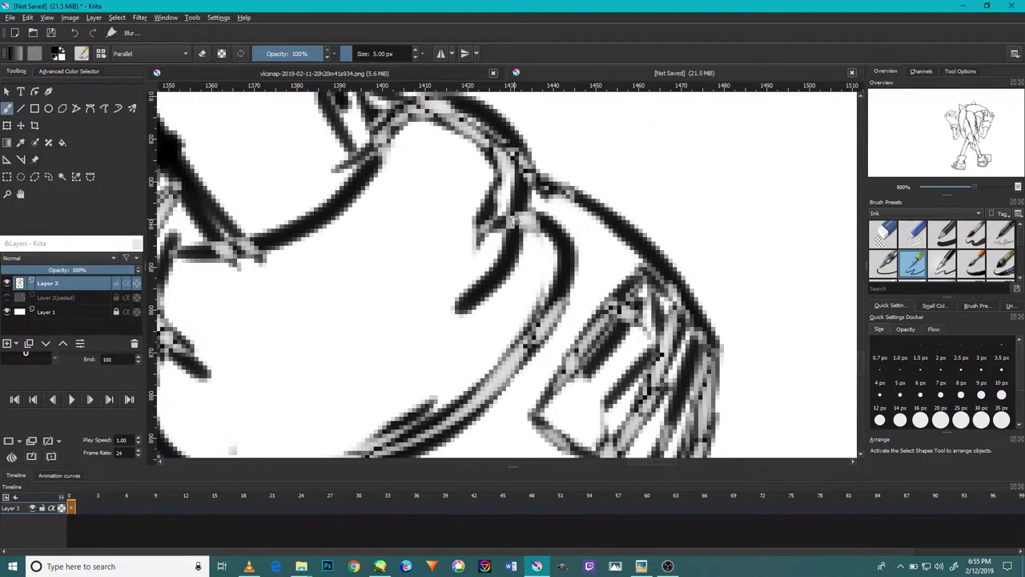
pyautogui.scroll(1, 513, 219)
pyautogui.hscroll(-1, 465, 309)
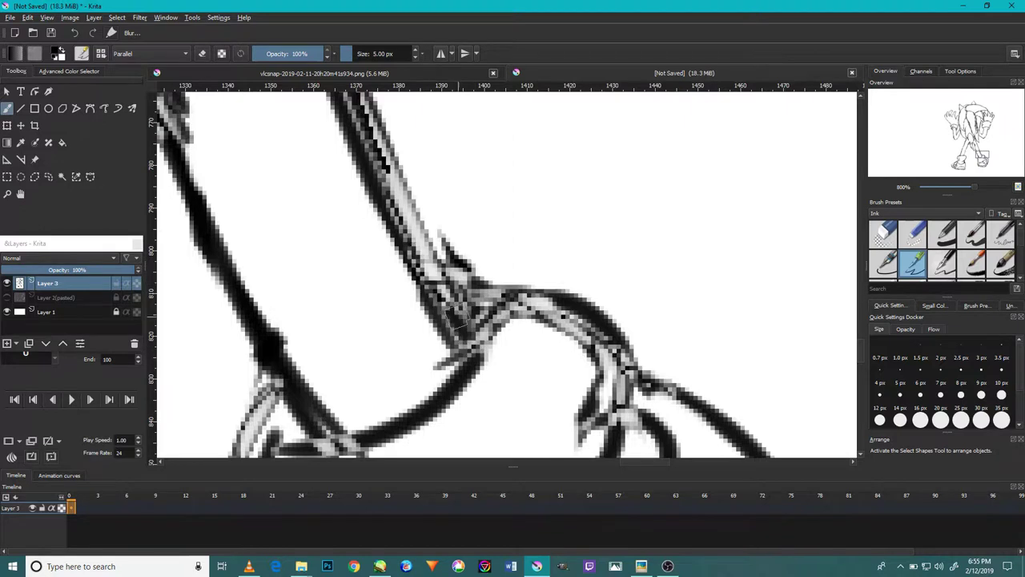
pyautogui.scroll(1, 453, 309)
pyautogui.scroll(-2, 384, 265)
pyautogui.scroll(1, 321, 307)
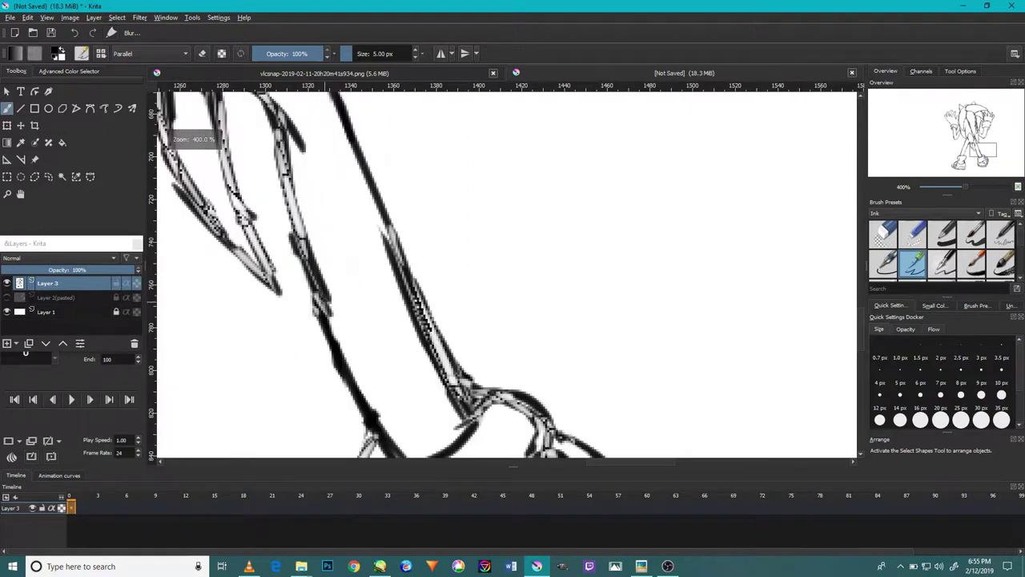
pyautogui.scroll(-2, 316, 280)
pyautogui.scroll(1, 314, 268)
pyautogui.scroll(1, 313, 262)
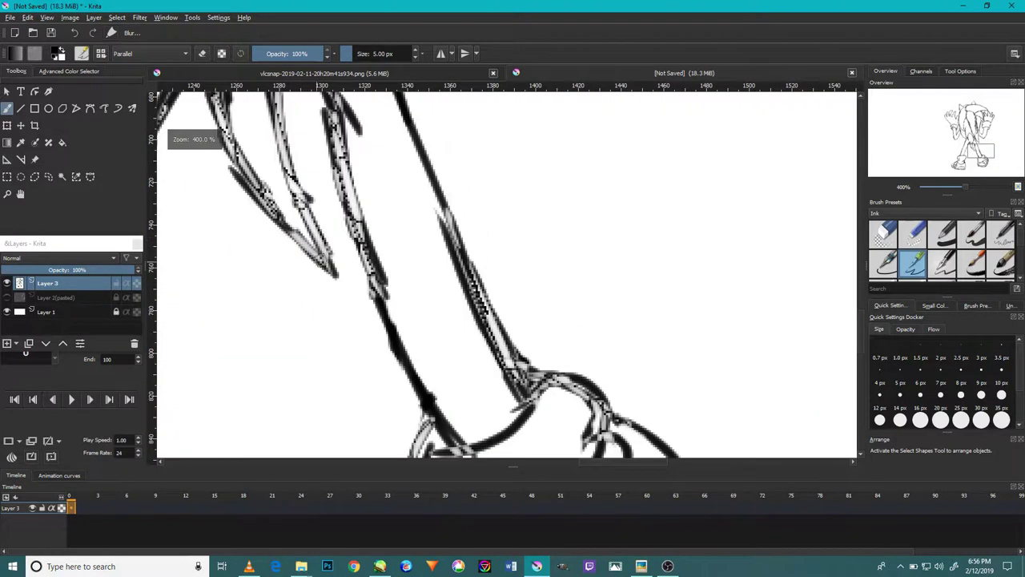
pyautogui.moveTo(601, 202); pyautogui.dragTo(656, 266)
pyautogui.moveTo(666, 185); pyautogui.dragTo(722, 247)
pyautogui.click(944, 263)
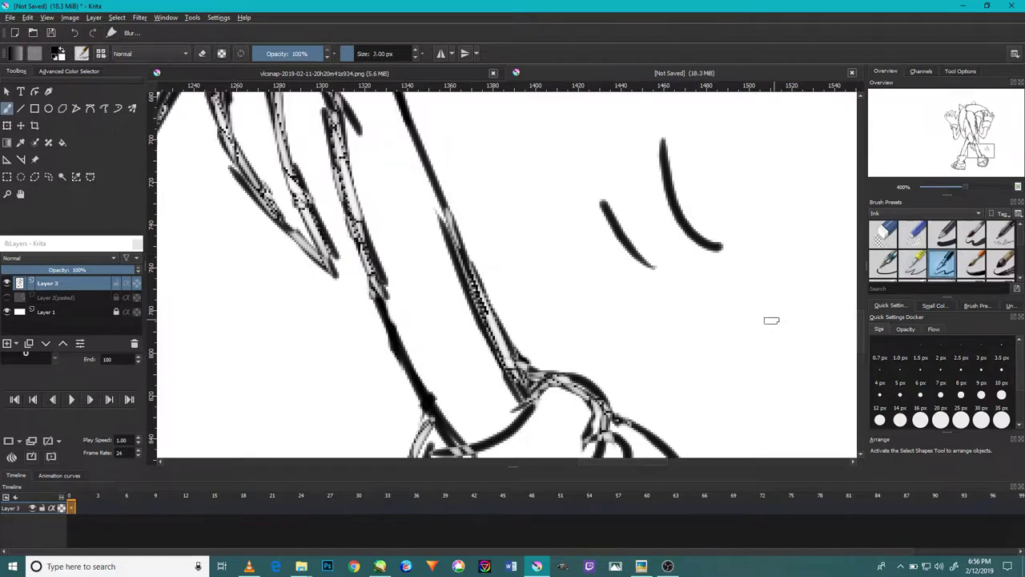
pyautogui.moveTo(788, 227); pyautogui.dragTo(774, 357)
pyautogui.moveTo(830, 239); pyautogui.dragTo(810, 337)
pyautogui.click(884, 262)
pyautogui.moveTo(729, 354); pyautogui.dragTo(781, 411)
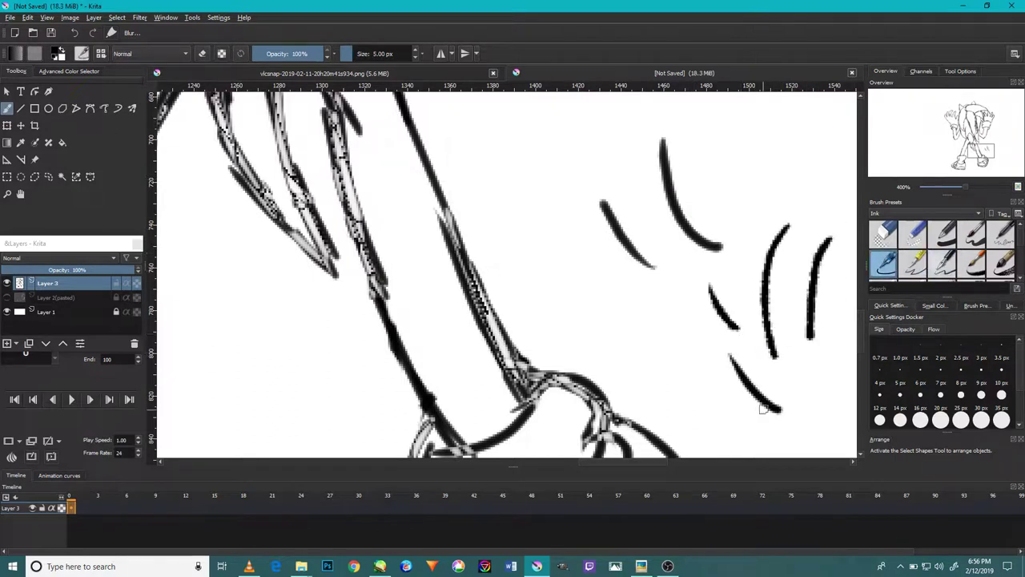
pyautogui.moveTo(725, 386); pyautogui.dragTo(648, 265)
pyautogui.moveTo(679, 389); pyautogui.dragTo(629, 258)
pyautogui.moveTo(719, 210); pyautogui.dragTo(725, 328)
pyautogui.click(917, 264)
pyautogui.moveTo(803, 148)
pyautogui.mouseDown()
pyautogui.moveTo(711, 160)
pyautogui.moveTo(753, 272)
pyautogui.mouseUp()
pyautogui.click(884, 233)
pyautogui.moveTo(800, 160)
pyautogui.mouseDown()
pyautogui.moveTo(777, 142)
pyautogui.moveTo(721, 320)
pyautogui.mouseUp()
pyautogui.moveTo(761, 240); pyautogui.dragTo(790, 331)
pyautogui.click(885, 262)
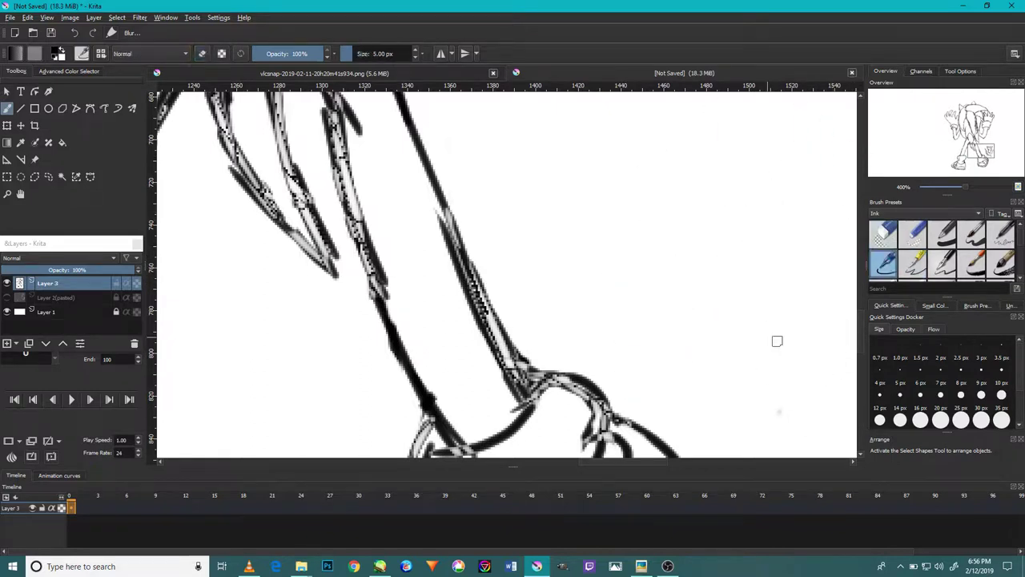
pyautogui.click(884, 232)
pyautogui.moveTo(801, 361)
pyautogui.mouseDown()
pyautogui.moveTo(781, 410)
pyautogui.moveTo(743, 226)
pyautogui.mouseUp()
pyautogui.click(917, 265)
pyautogui.moveTo(737, 362)
pyautogui.mouseDown()
pyautogui.moveTo(716, 178)
pyautogui.moveTo(855, 265)
pyautogui.mouseUp()
pyautogui.moveTo(709, 276); pyautogui.dragTo(851, 215)
pyautogui.moveTo(724, 261); pyautogui.dragTo(680, 352)
pyautogui.click(884, 232)
pyautogui.moveTo(833, 320)
pyautogui.mouseDown()
pyautogui.moveTo(784, 224)
pyautogui.moveTo(819, 217)
pyautogui.mouseUp()
pyautogui.click(917, 264)
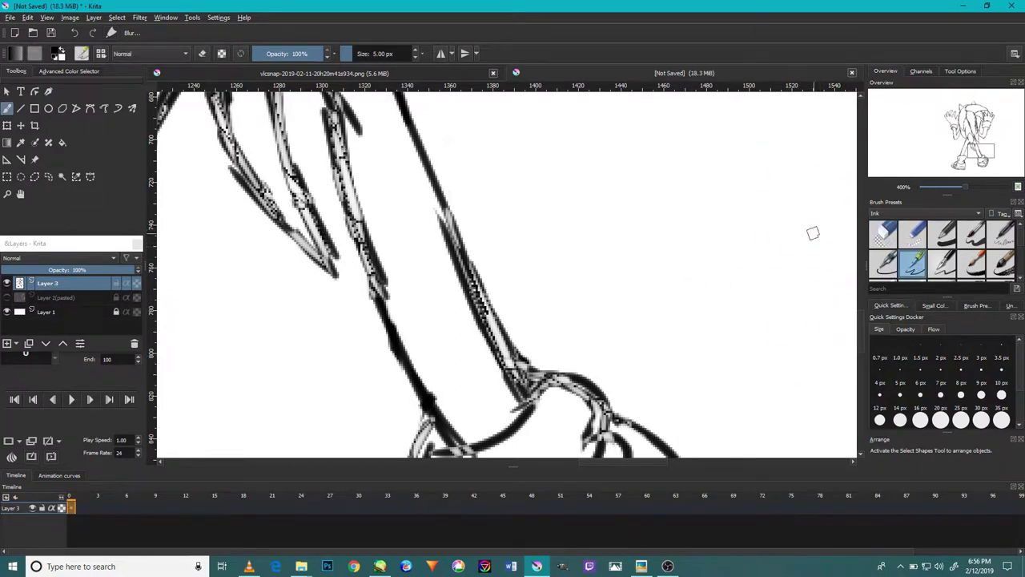
pyautogui.scroll(-2, 407, 159)
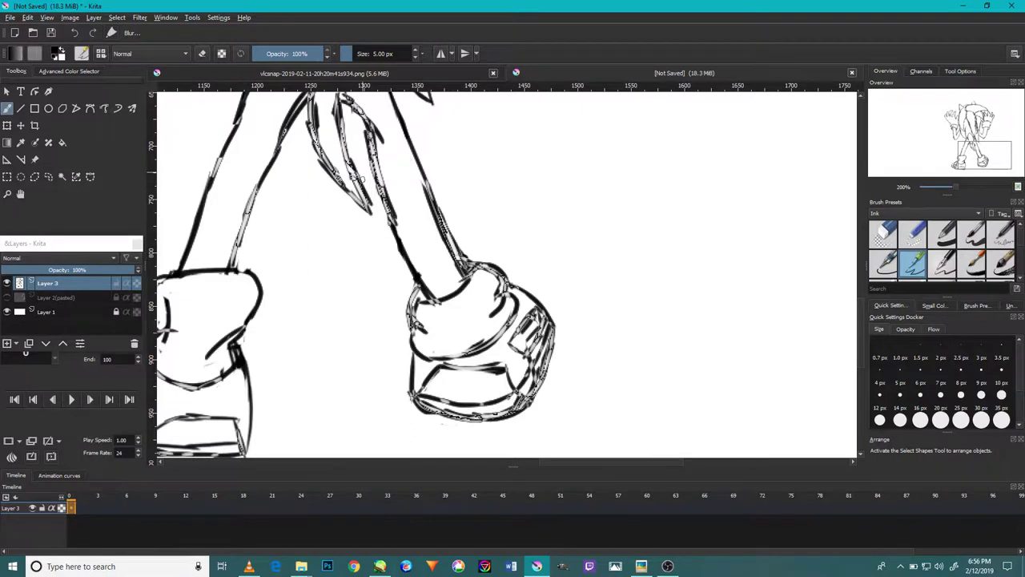
# - Bring the upper body into view and darken the line on the left of the back
pyautogui.moveTo(385, 145); pyautogui.dragTo(392, 263)
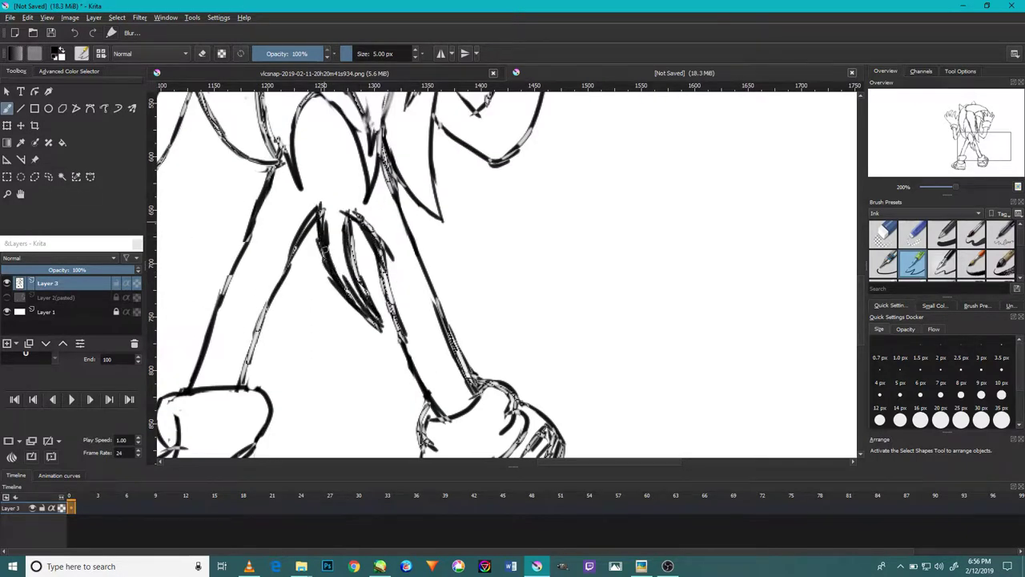
pyautogui.moveTo(388, 163); pyautogui.dragTo(390, 275)
pyautogui.moveTo(397, 185); pyautogui.dragTo(381, 254)
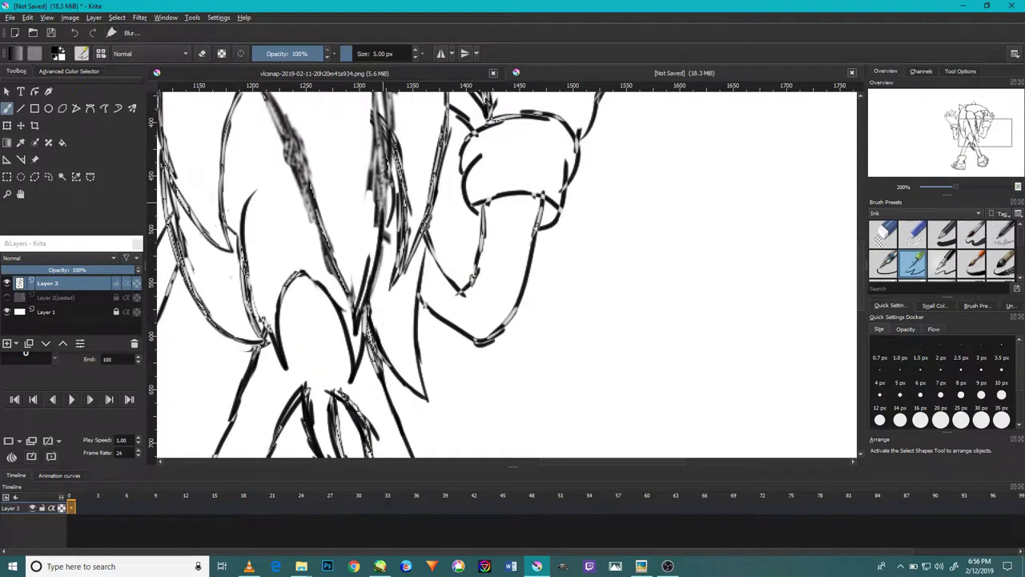
pyautogui.moveTo(381, 175); pyautogui.dragTo(390, 254)
pyautogui.moveTo(329, 309); pyautogui.dragTo(350, 357)
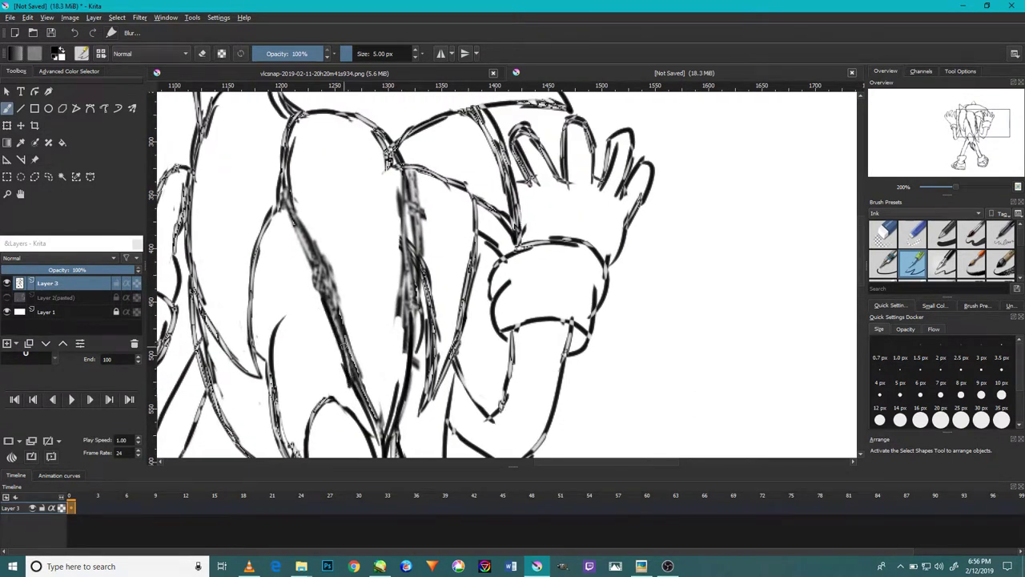
pyautogui.moveTo(390, 160); pyautogui.dragTo(406, 202)
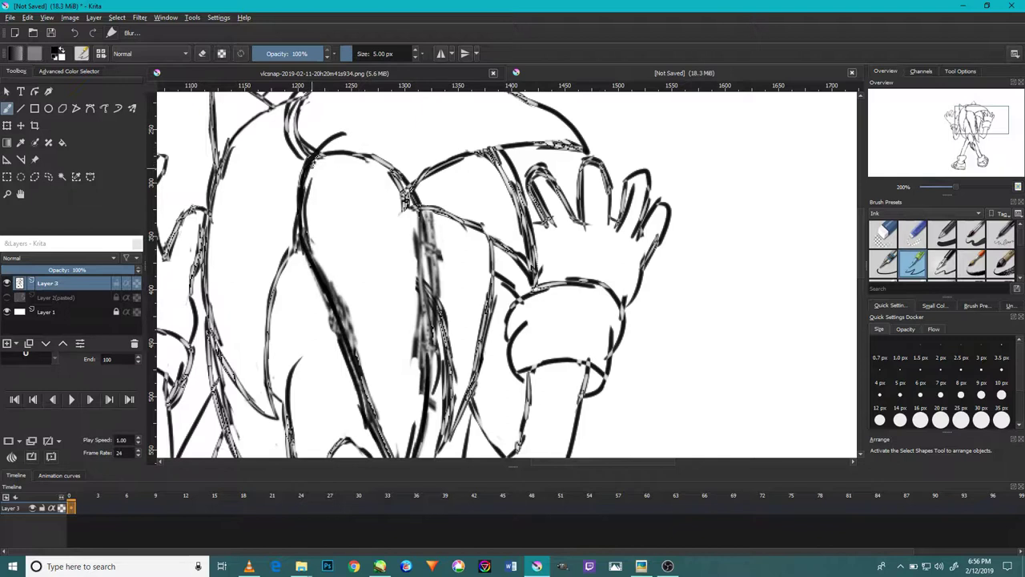
pyautogui.scroll(-2, 415, 386)
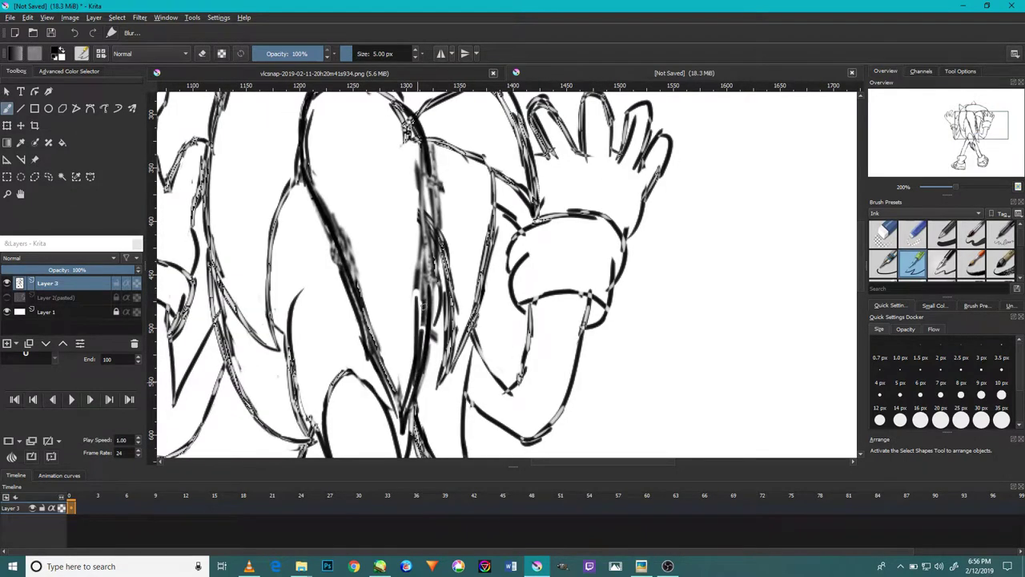
pyautogui.scroll(2, 422, 304)
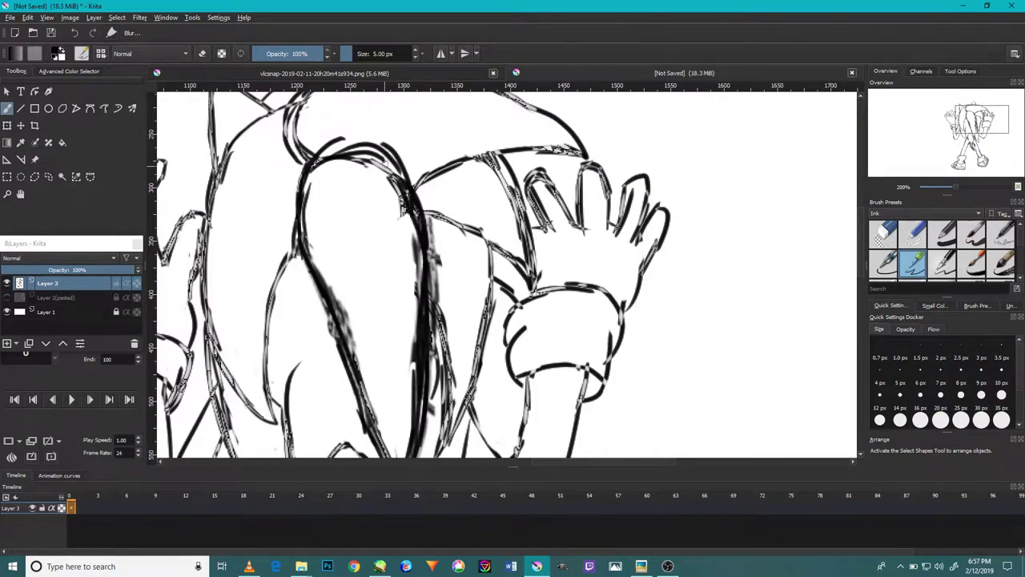
pyautogui.keyDown('ctrl'); pyautogui.scroll(2, 277, 426); pyautogui.keyUp('ctrl')
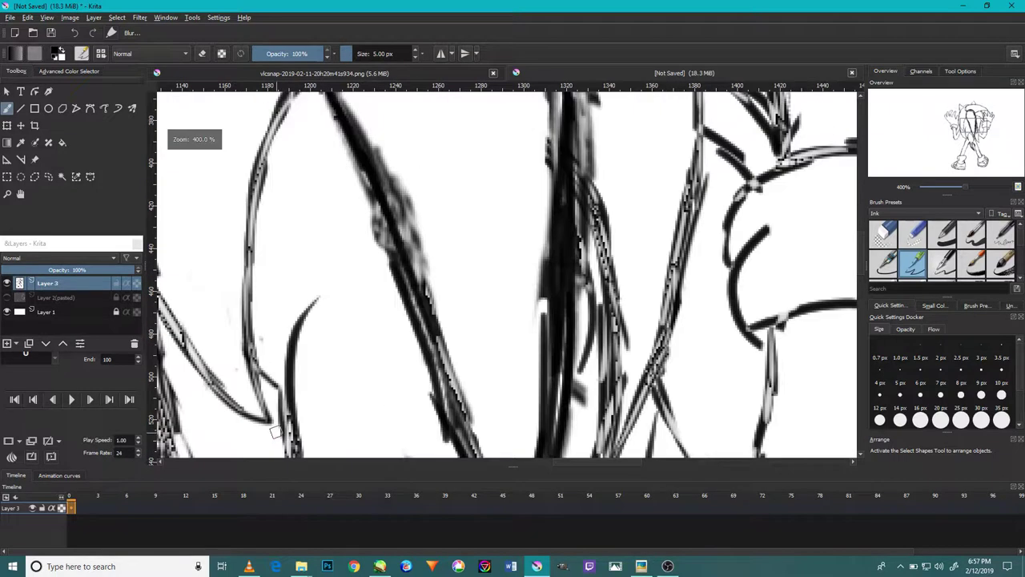
pyautogui.moveTo(240, 361); pyautogui.dragTo(296, 153)
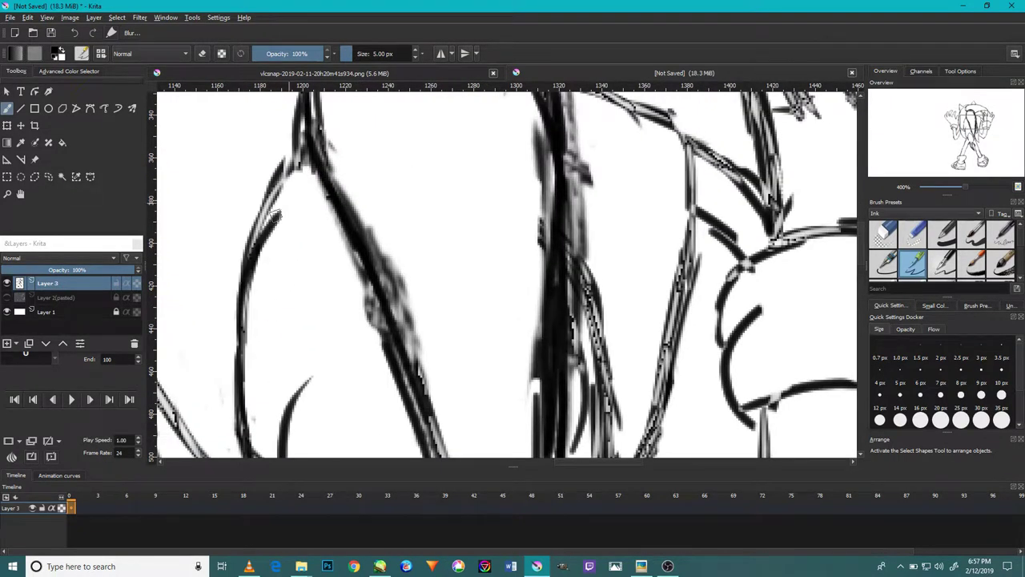
pyautogui.moveTo(213, 331)
pyautogui.mouseDown()
pyautogui.moveTo(261, 311)
pyautogui.moveTo(344, 337)
pyautogui.mouseUp()
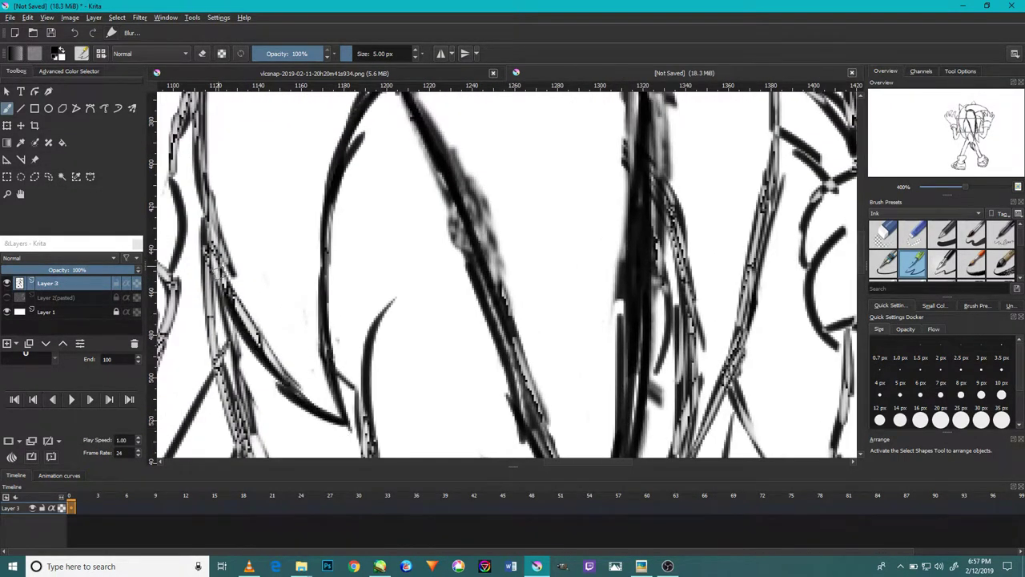
# - Ink over the curve of the back and the lines on its left side
pyautogui.scroll(-3, 285, 264)
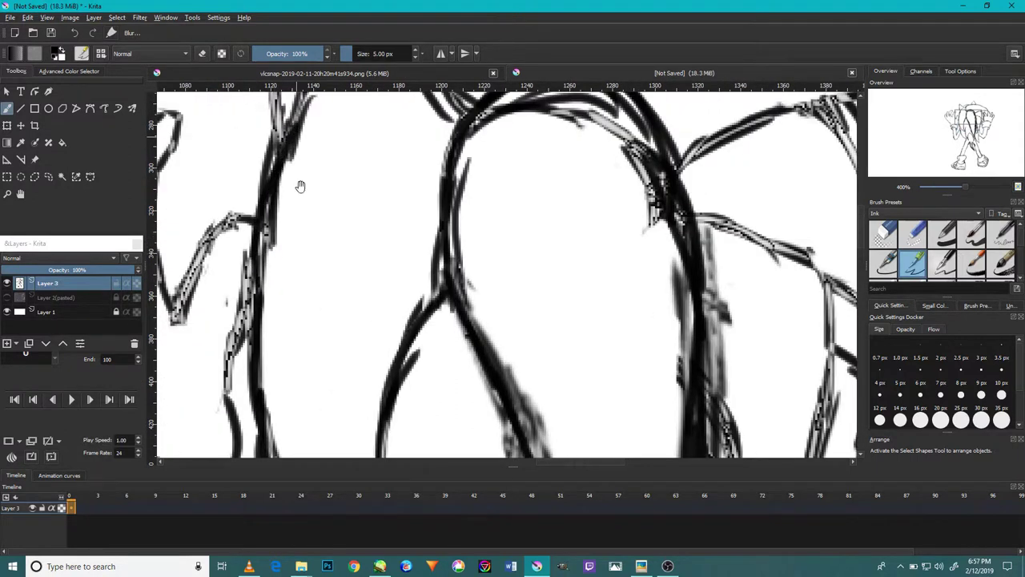
pyautogui.scroll(-3, 285, 264)
pyautogui.moveTo(242, 175); pyautogui.dragTo(305, 330)
pyautogui.scroll(-3, 305, 330)
pyautogui.moveTo(437, 437); pyautogui.dragTo(376, 276)
pyautogui.moveTo(388, 240); pyautogui.dragTo(410, 374)
pyautogui.moveTo(432, 256); pyautogui.dragTo(353, 352)
pyautogui.moveTo(384, 292); pyautogui.dragTo(308, 349)
pyautogui.scroll(-1, 377, 360)
pyautogui.scroll(1, 310, 179)
pyautogui.moveTo(312, 170); pyautogui.dragTo(345, 353)
# - Fit the page in view and ink over the torso, arm and glove lines
pyautogui.press('2')
pyautogui.scroll(5, 473, 247)
pyautogui.scroll(2, 497, 321)
pyautogui.moveTo(525, 277); pyautogui.dragTo(507, 370)
pyautogui.moveTo(505, 441); pyautogui.dragTo(554, 324)
pyautogui.moveTo(567, 285); pyautogui.dragTo(541, 386)
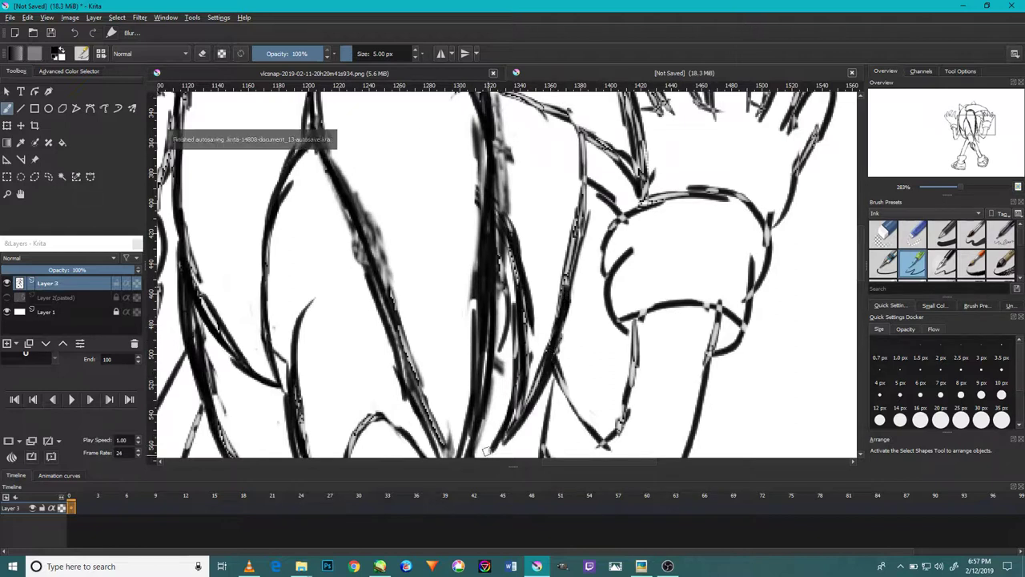
pyautogui.scroll(-7, 517, 417)
pyautogui.scroll(7, 543, 390)
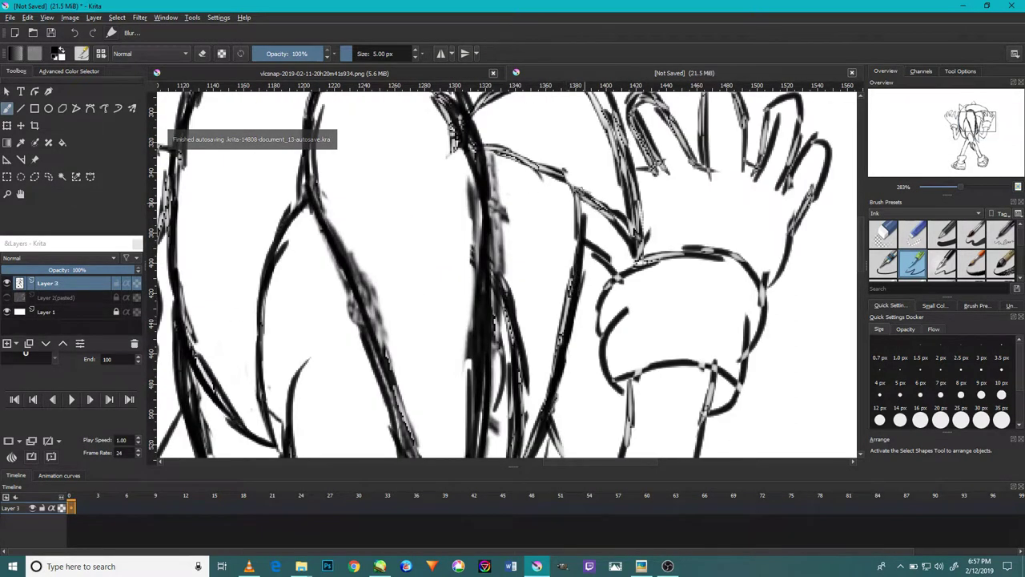
pyautogui.moveTo(583, 293); pyautogui.dragTo(570, 194)
pyautogui.scroll(-7, 561, 229)
pyautogui.scroll(6, 625, 345)
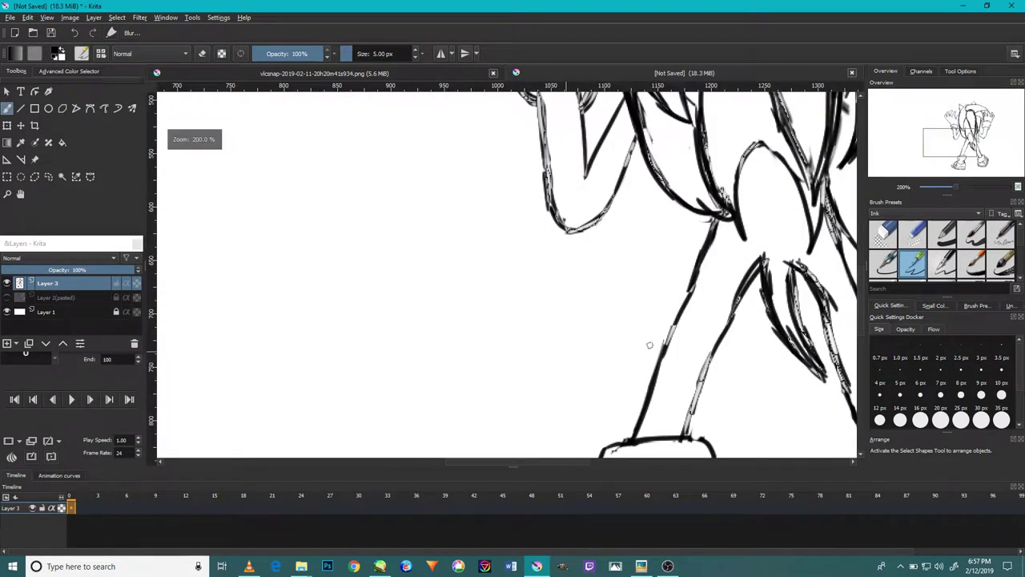
# - Shift the view from the legs over toward the arms and back
pyautogui.moveTo(681, 445); pyautogui.dragTo(615, 400)
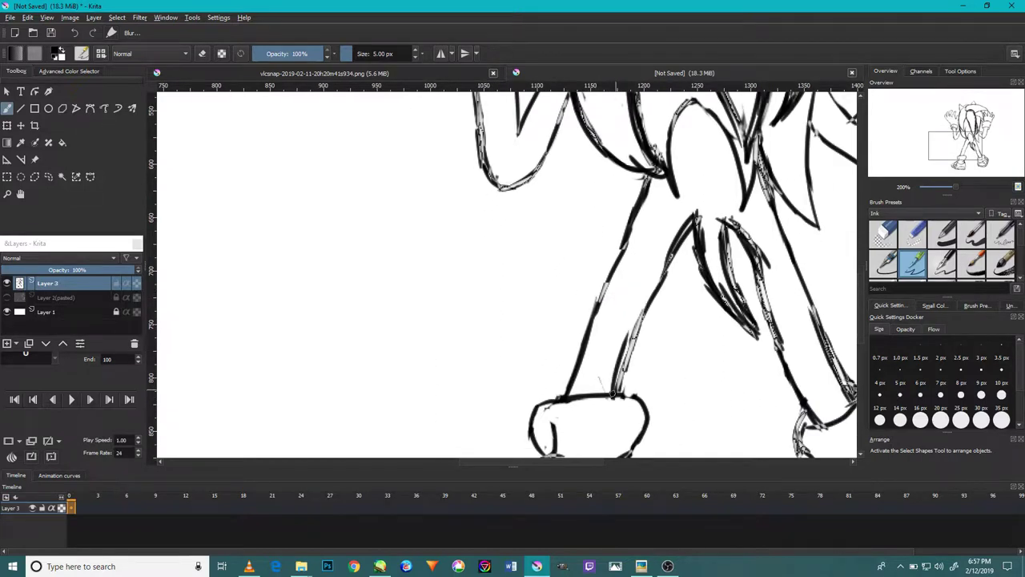
pyautogui.moveTo(664, 256)
pyautogui.mouseDown()
pyautogui.moveTo(559, 337)
pyautogui.moveTo(523, 191)
pyautogui.mouseUp()
pyautogui.scroll(3, 641, 353)
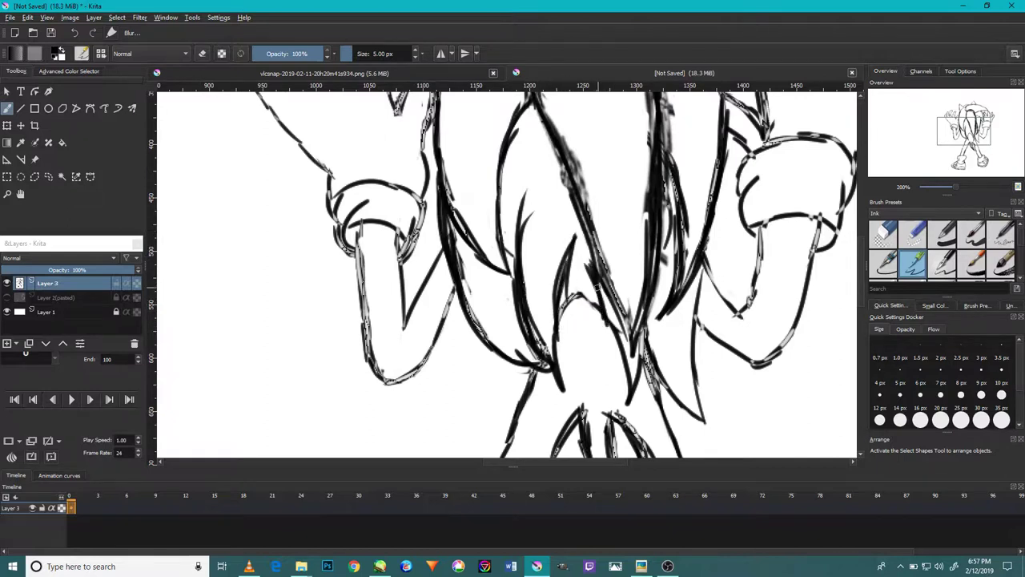
pyautogui.scroll(-3, 597, 288)
pyautogui.scroll(-2, 598, 288)
pyautogui.scroll(4, 601, 304)
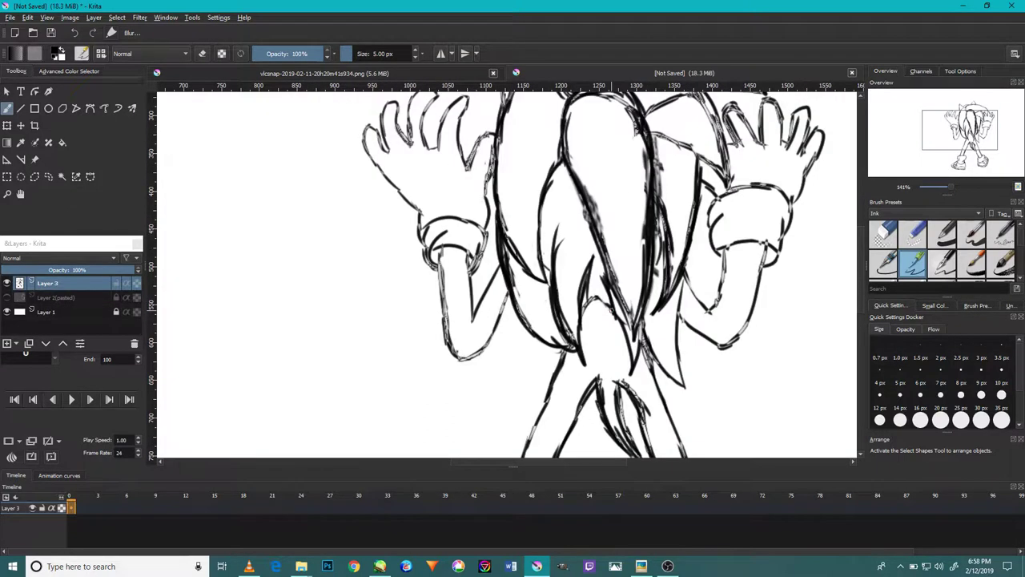
# - Toggle the brush into erase mode briefly, then return to inking
pyautogui.press('e')
pyautogui.scroll(3, 633, 360)
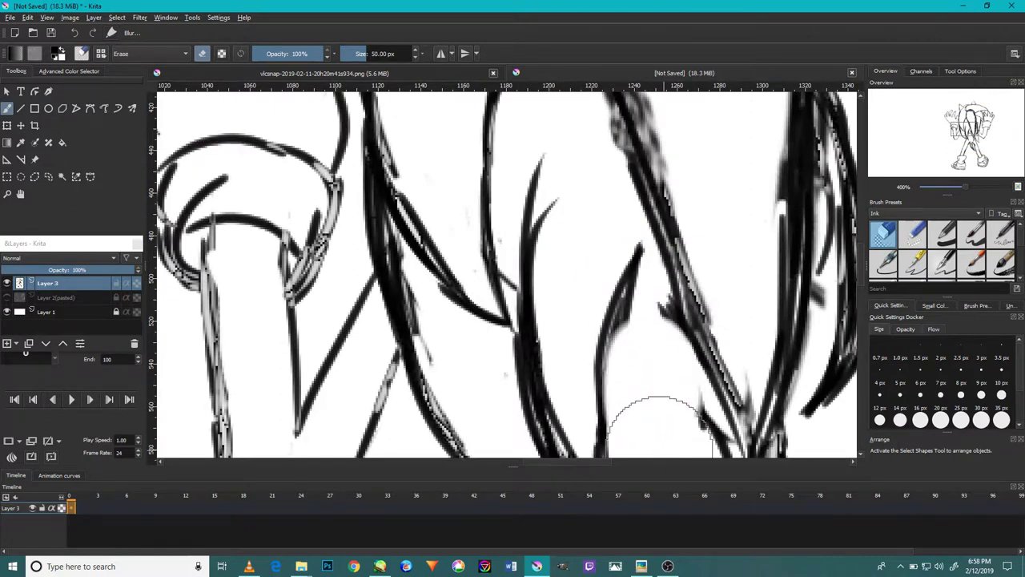
pyautogui.scroll(-3, 652, 423)
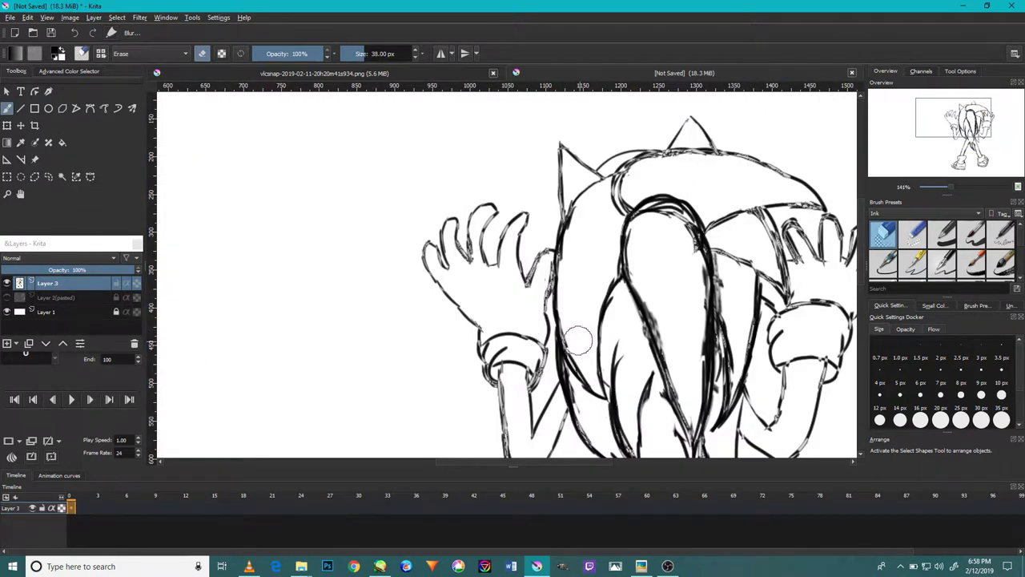
pyautogui.scroll(-1, 617, 314)
pyautogui.scroll(2, 641, 385)
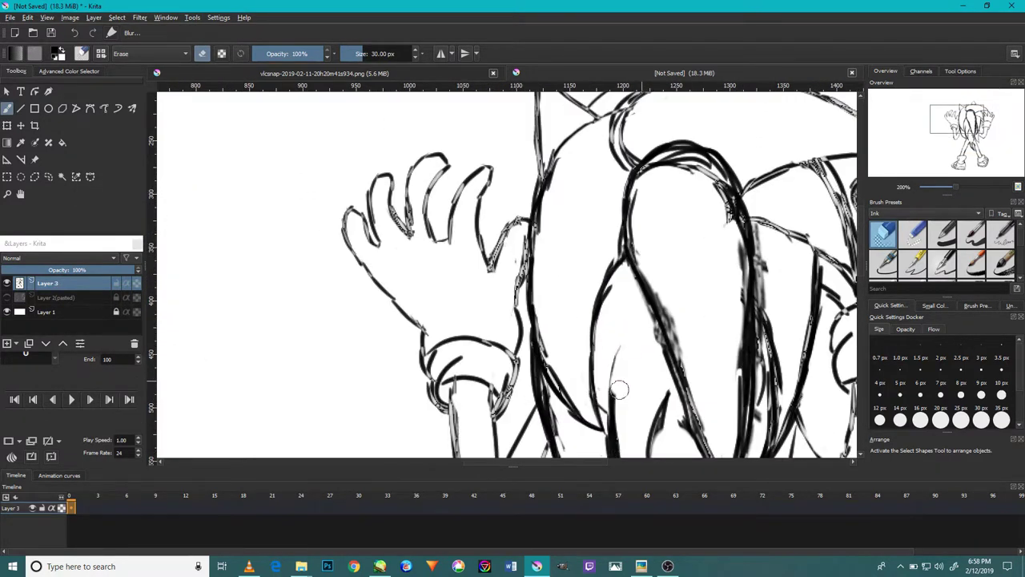
pyautogui.scroll(-2, 621, 376)
pyautogui.press('e')
pyautogui.scroll(4, 633, 368)
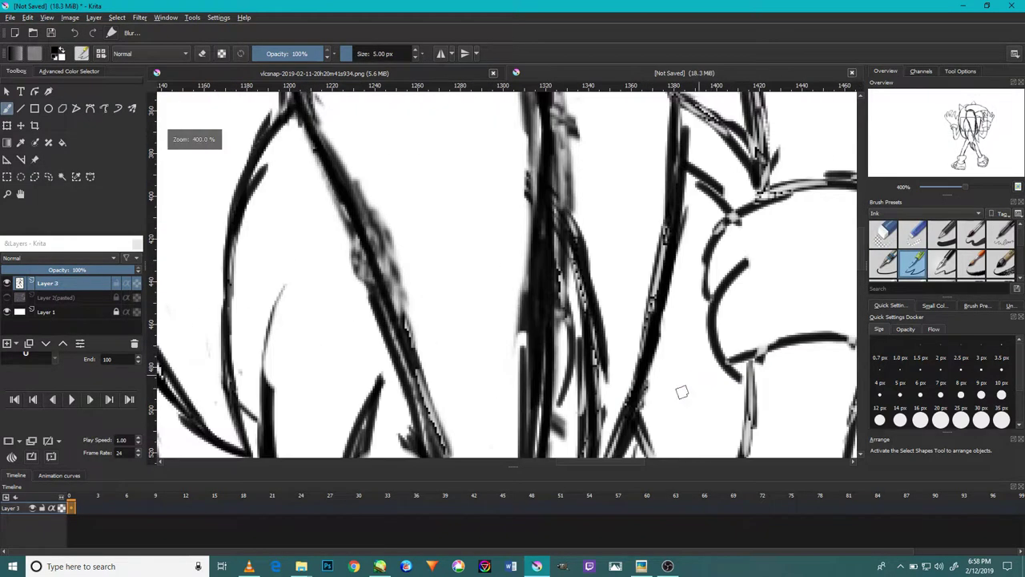
# - Thicken the ink along the quills and draw a line toward the shoulder
pyautogui.moveTo(725, 218); pyautogui.dragTo(687, 163)
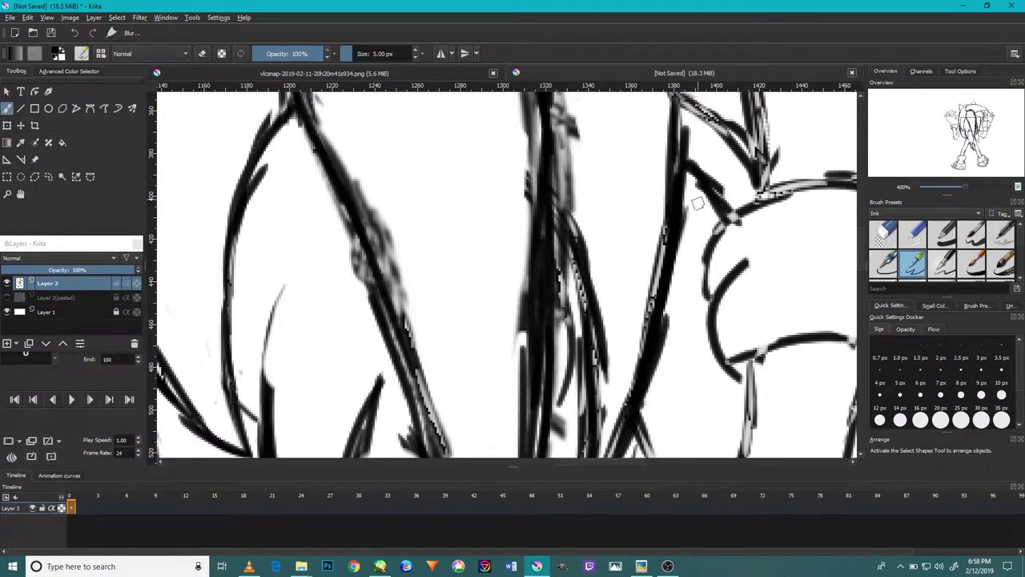
pyautogui.moveTo(711, 310); pyautogui.dragTo(772, 221)
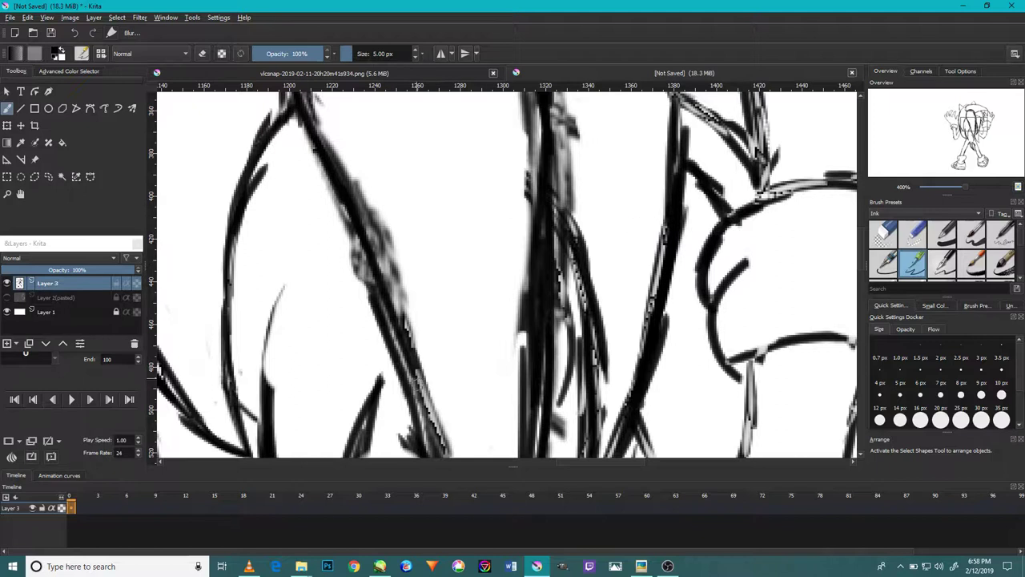
pyautogui.moveTo(658, 256); pyautogui.dragTo(598, 275)
pyautogui.moveTo(479, 192)
pyautogui.mouseDown()
pyautogui.moveTo(608, 240)
pyautogui.moveTo(691, 317)
pyautogui.moveTo(629, 182)
pyautogui.mouseUp()
pyautogui.scroll(2, 690, 320)
pyautogui.scroll(2, 691, 336)
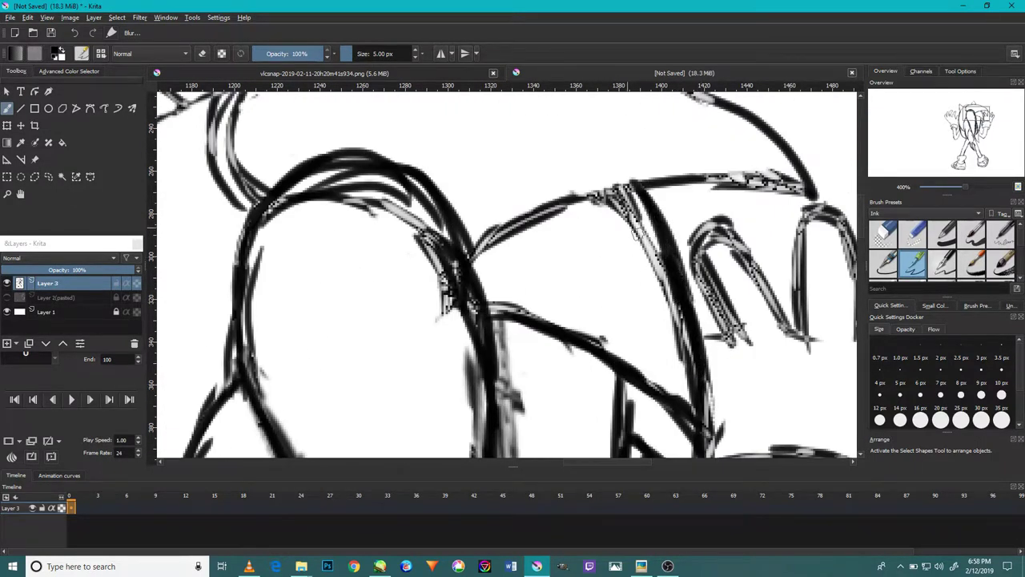
# - Thicken the shoulder line and the upper head outline
pyautogui.moveTo(535, 197); pyautogui.dragTo(337, 244)
pyautogui.moveTo(521, 280); pyautogui.dragTo(652, 229)
pyautogui.moveTo(616, 261); pyautogui.dragTo(755, 229)
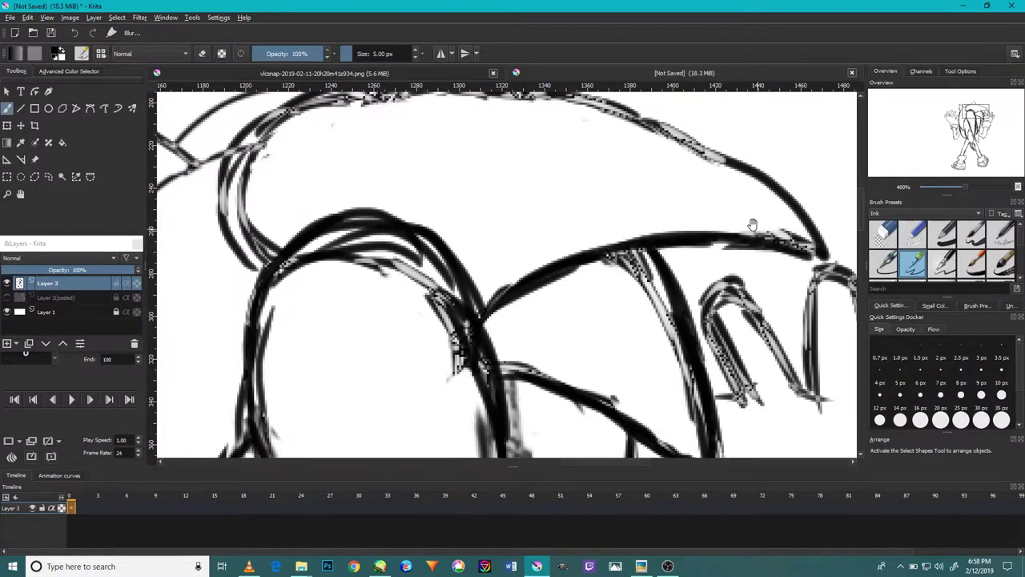
pyautogui.moveTo(568, 231); pyautogui.dragTo(618, 273)
pyautogui.moveTo(565, 197)
pyautogui.mouseDown()
pyautogui.moveTo(657, 240)
pyautogui.moveTo(471, 146)
pyautogui.moveTo(205, 189)
pyautogui.moveTo(172, 297)
pyautogui.moveTo(176, 344)
pyautogui.mouseUp()
pyautogui.press('-')
pyautogui.press('-')
pyautogui.press('-')
# - Add a stroke left of the head and re-ink the left leg and centre lines thicker
pyautogui.press('-')
pyautogui.press('-')
pyautogui.press('-')
pyautogui.press('+')
pyautogui.press('+')
pyautogui.press('+')
pyautogui.press('+')
pyautogui.press('+')
pyautogui.press('+')
pyautogui.moveTo(264, 324); pyautogui.dragTo(242, 199)
pyautogui.press('-')
pyautogui.moveTo(343, 354)
pyautogui.mouseDown()
pyautogui.moveTo(309, 250)
pyautogui.moveTo(364, 94)
pyautogui.mouseUp()
pyautogui.moveTo(464, 351)
pyautogui.mouseDown()
pyautogui.moveTo(425, 272)
pyautogui.moveTo(453, 168)
pyautogui.mouseUp()
pyautogui.press('-')
pyautogui.press('-')
pyautogui.press('-')
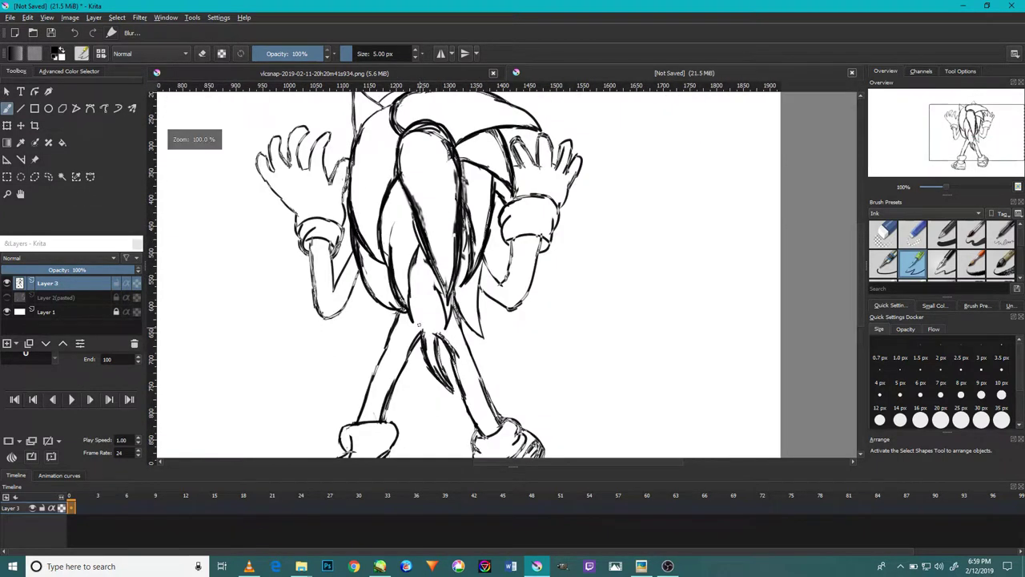
# - At 200% zoom, re-ink the left and right leg lines darker
pyautogui.press('+')
pyautogui.press('+')
pyautogui.moveTo(406, 291)
pyautogui.mouseDown()
pyautogui.moveTo(354, 391)
pyautogui.moveTo(401, 333)
pyautogui.mouseUp()
pyautogui.press('-')
pyautogui.press('-')
pyautogui.press('-')
pyautogui.press('+')
pyautogui.press('+')
pyautogui.press('+')
pyautogui.moveTo(481, 356); pyautogui.dragTo(451, 269)
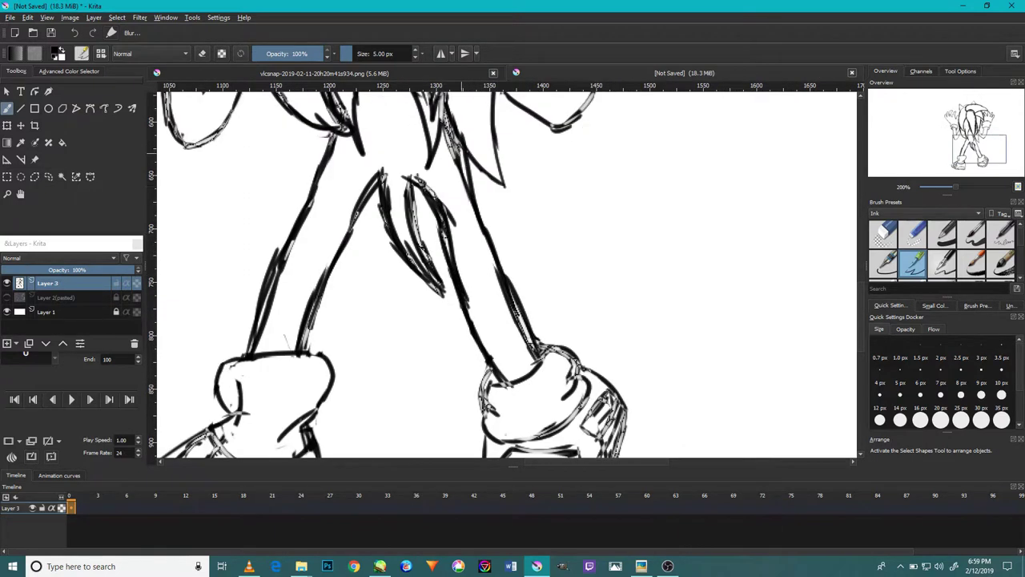
pyautogui.press('-')
pyautogui.press('-')
pyautogui.press('+')
pyautogui.moveTo(428, 251)
pyautogui.mouseDown()
pyautogui.moveTo(427, 184)
pyautogui.moveTo(462, 109)
pyautogui.mouseUp()
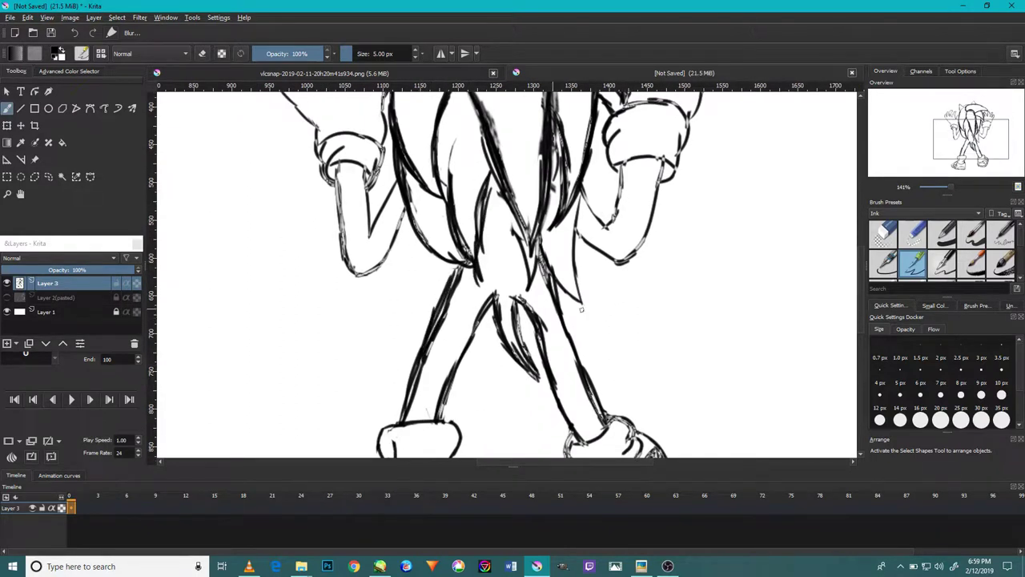
# - Zoom in on the left arm and trace its outer contour in thick ink
pyautogui.press('-')
pyautogui.press('-')
pyautogui.press('+')
pyautogui.press('+')
pyautogui.press('+')
pyautogui.press('+')
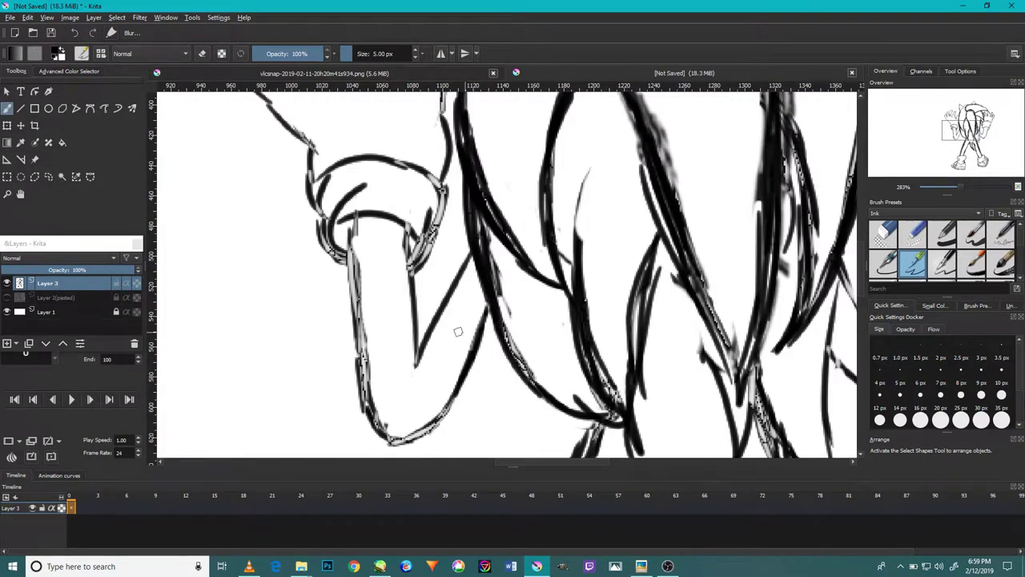
pyautogui.moveTo(459, 331); pyautogui.dragTo(466, 318)
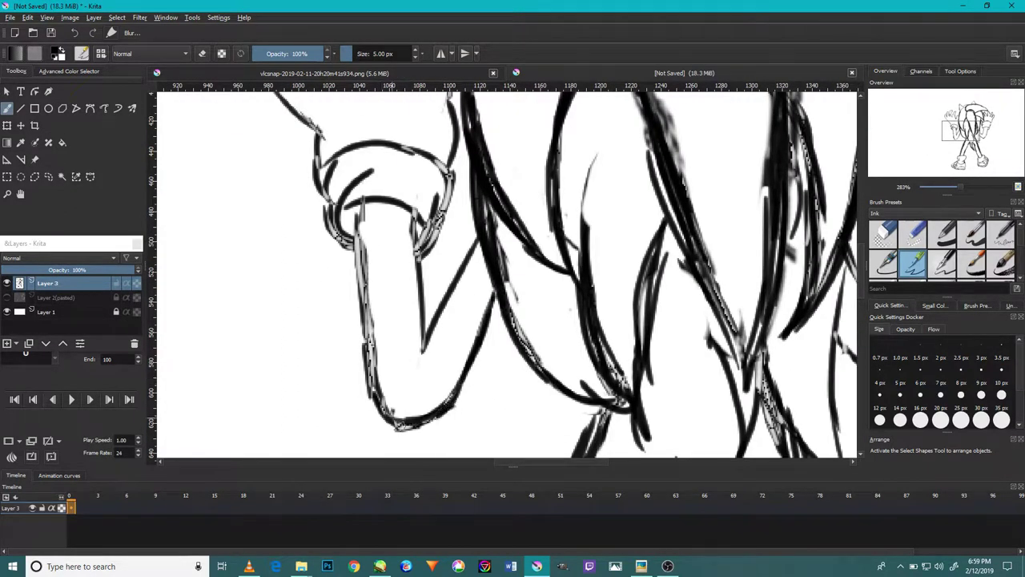
pyautogui.moveTo(369, 362); pyautogui.dragTo(362, 225)
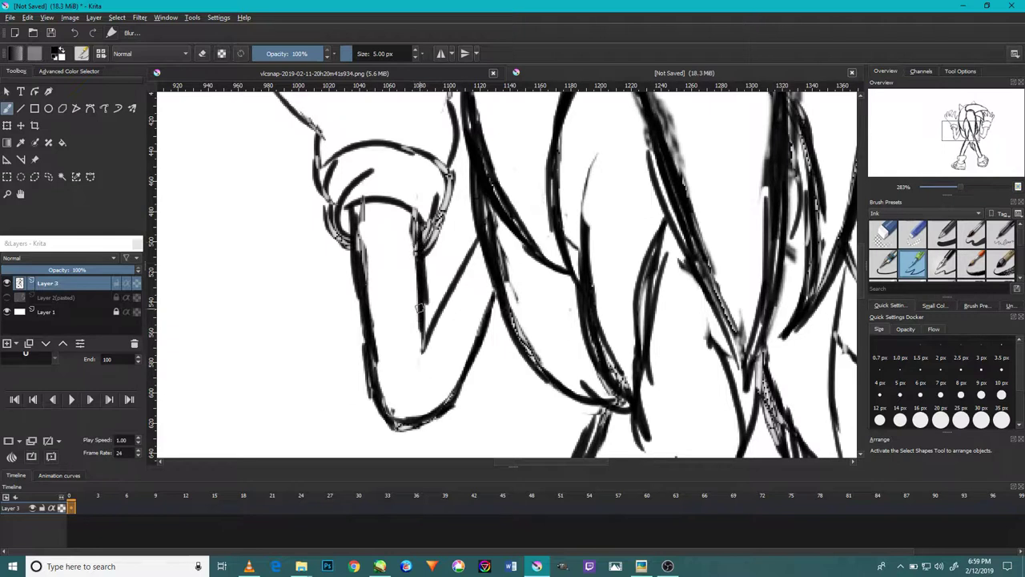
pyautogui.scroll(3, 430, 353)
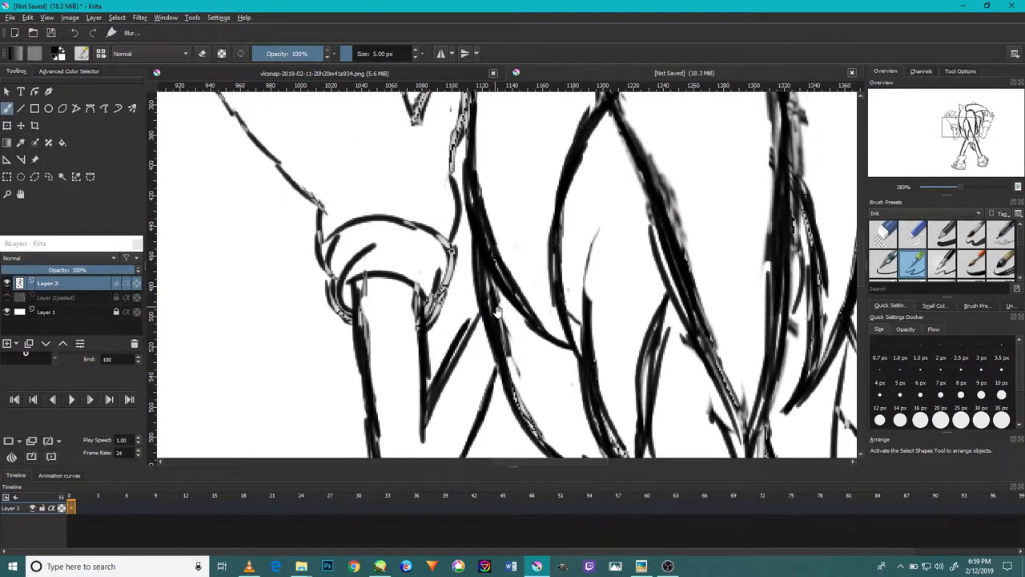
pyautogui.scroll(1, 416, 376)
pyautogui.scroll(2, 385, 364)
pyautogui.scroll(2, 352, 356)
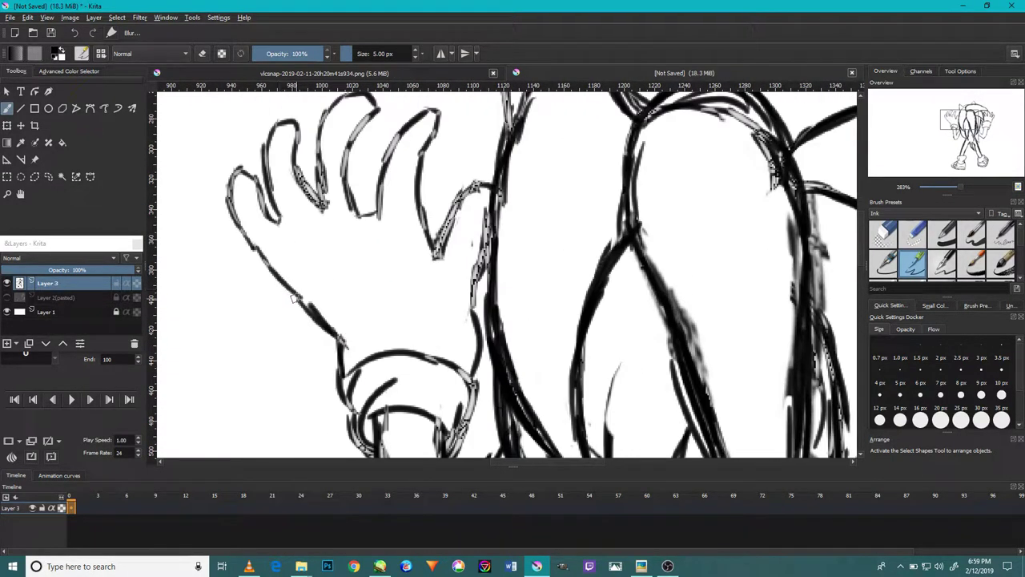
# - Ink the left hand's outer edge and ring finger, the arm edge and the right arm line
pyautogui.moveTo(302, 294); pyautogui.dragTo(233, 202)
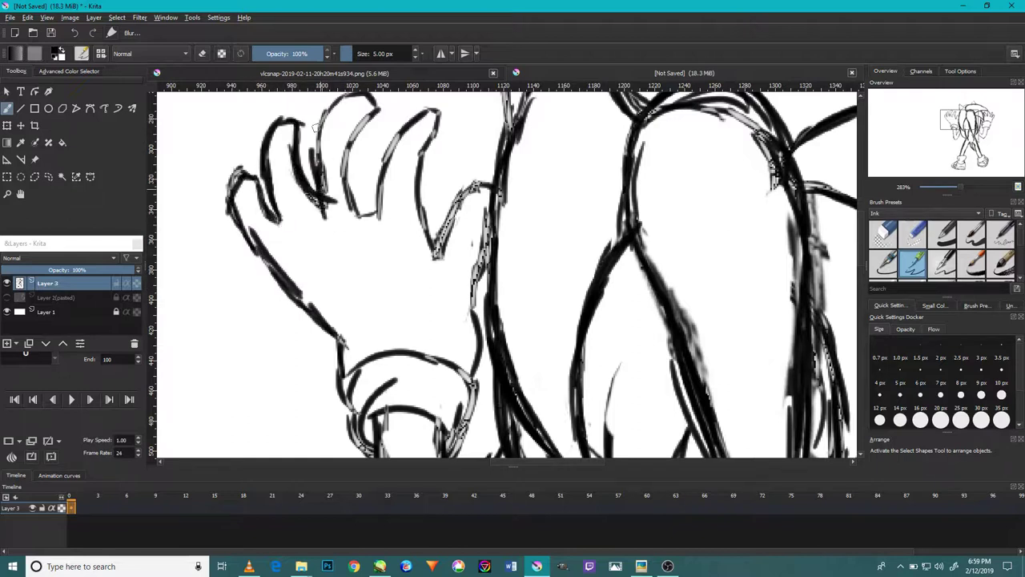
pyautogui.moveTo(358, 202); pyautogui.dragTo(396, 155)
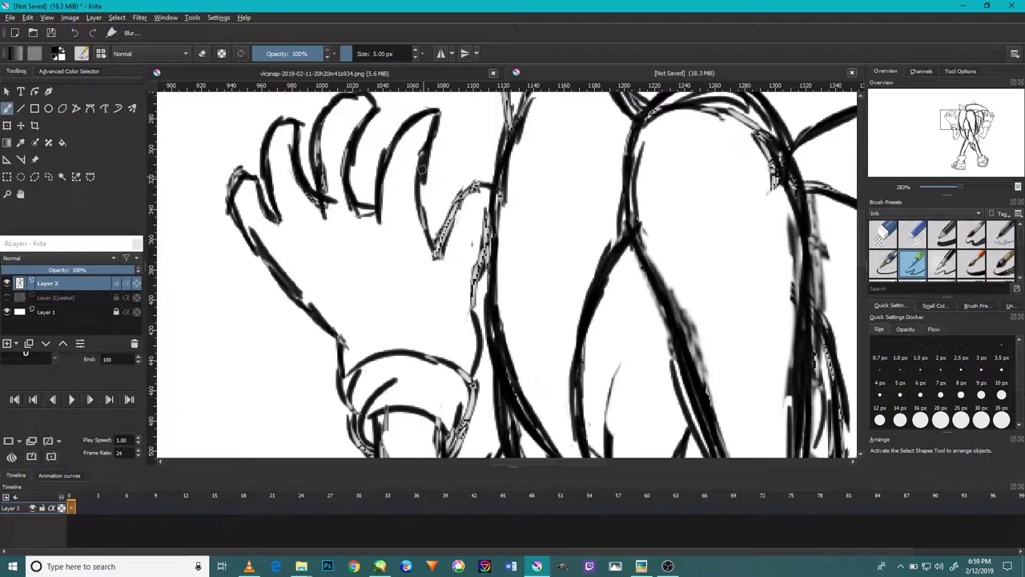
pyautogui.moveTo(474, 322); pyautogui.dragTo(491, 206)
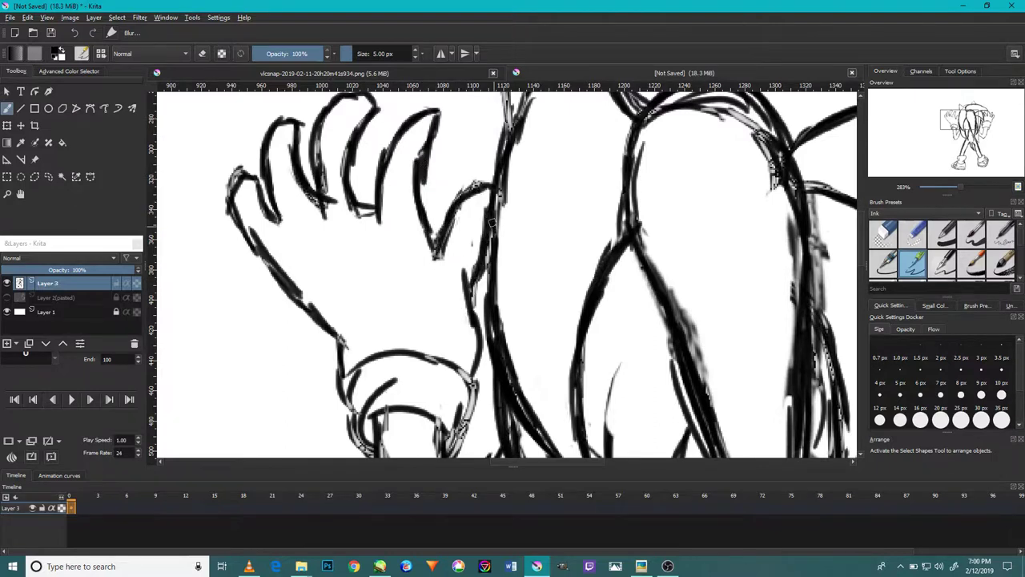
pyautogui.scroll(-3, 491, 241)
pyautogui.scroll(3, 627, 294)
pyautogui.moveTo(613, 261); pyautogui.dragTo(650, 329)
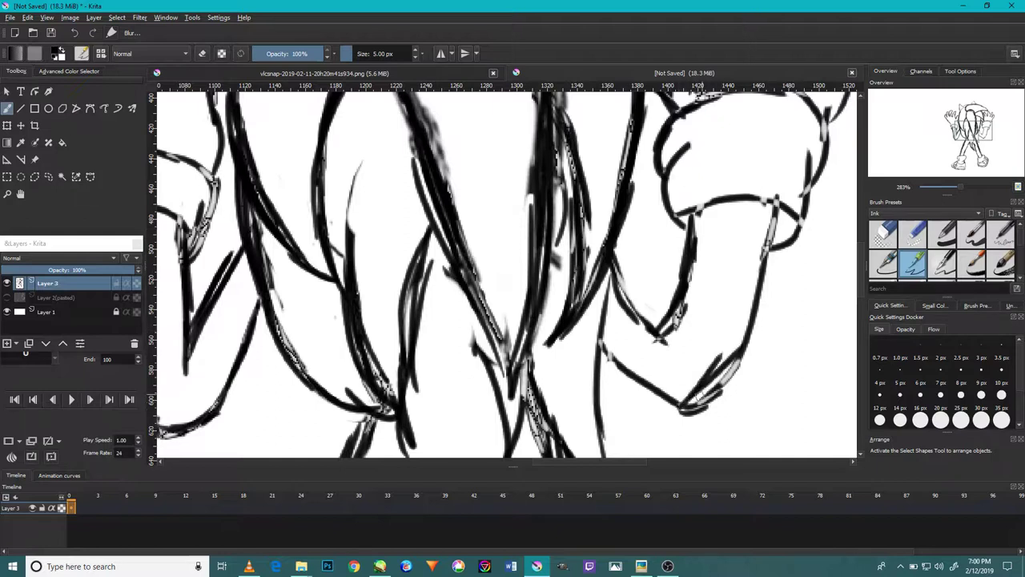
# - Undo the stray stroke by the right arm and trace the right hand's top edge
pyautogui.hotkey('ctrl', 'z')
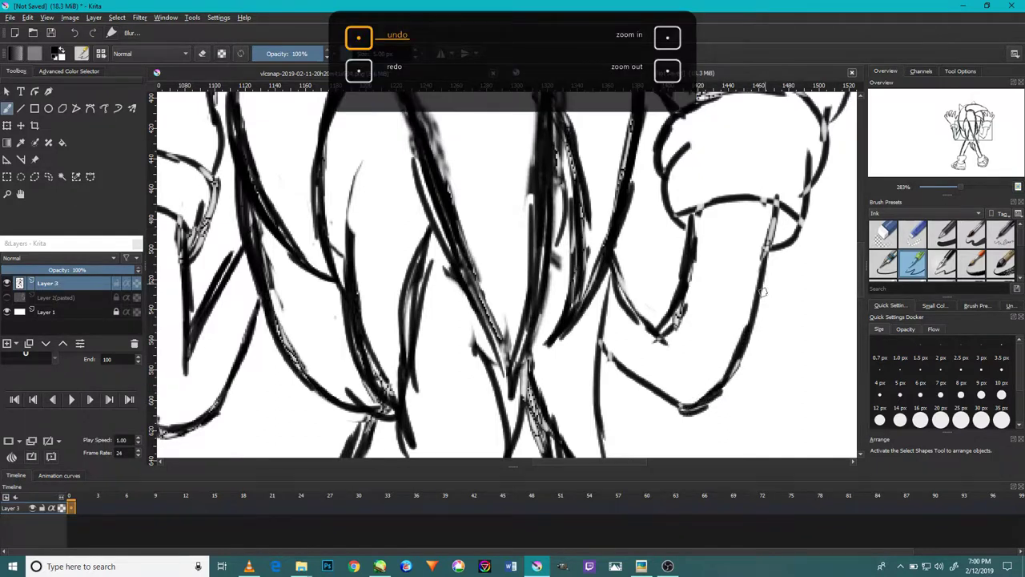
pyautogui.scroll(-1, 763, 293)
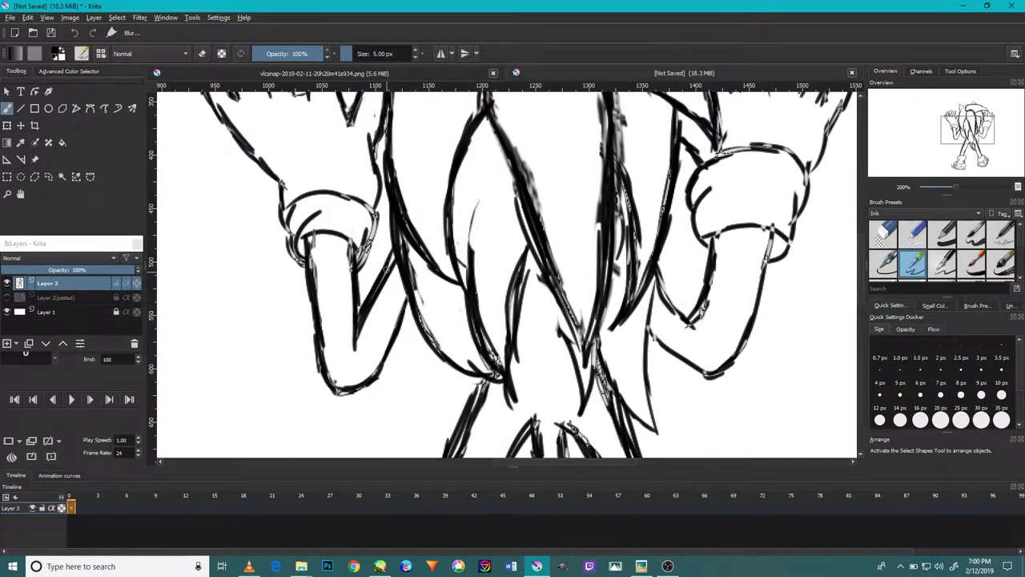
pyautogui.moveTo(497, 290); pyautogui.dragTo(397, 325)
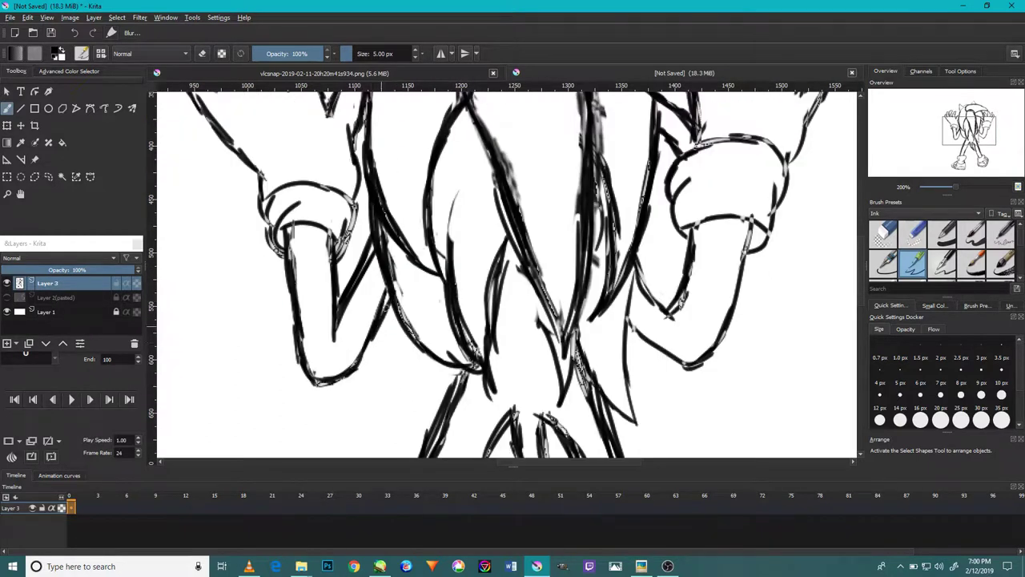
pyautogui.moveTo(660, 303); pyautogui.dragTo(591, 376)
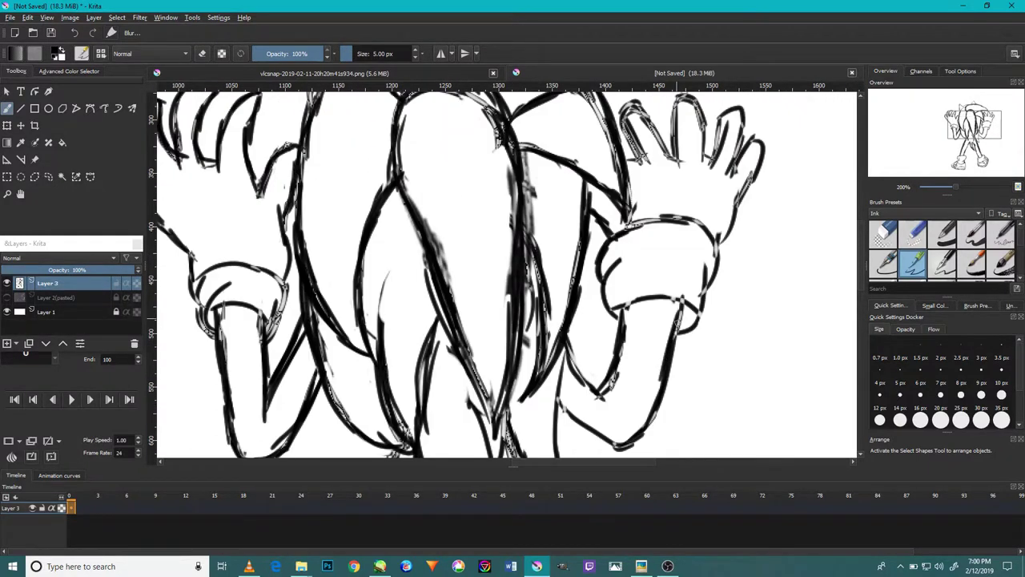
pyautogui.moveTo(512, 272); pyautogui.dragTo(476, 356)
pyautogui.scroll(2, 648, 377)
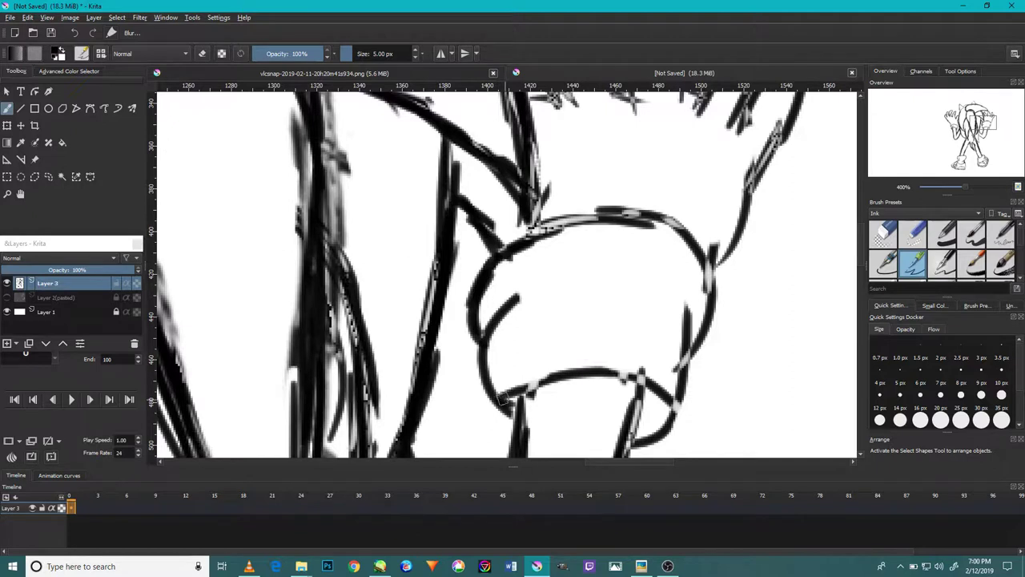
pyautogui.moveTo(501, 254); pyautogui.dragTo(647, 214)
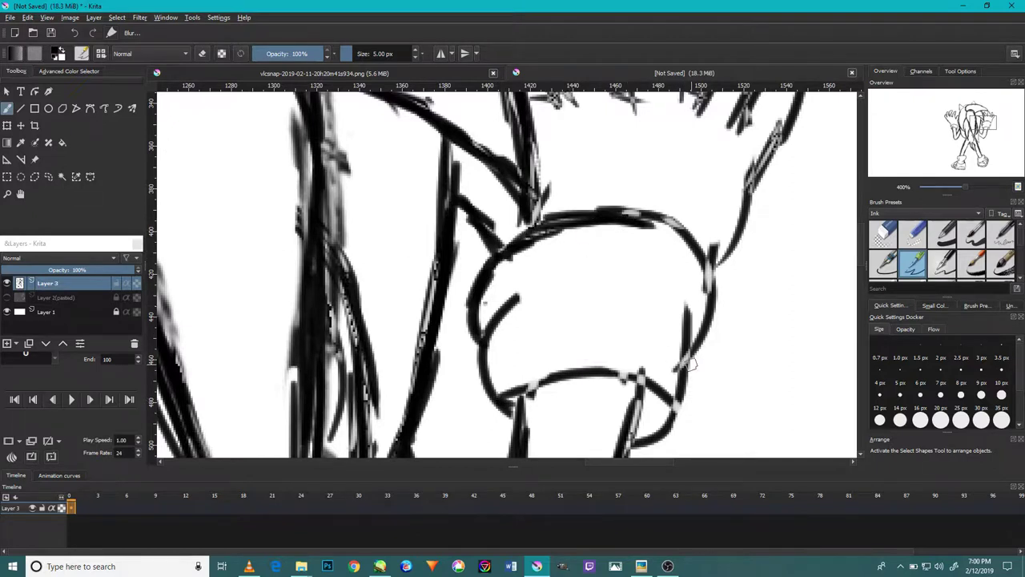
# - Ink the right hand's outer edge and each finger up to its tip
pyautogui.scroll(-3, 728, 295)
pyautogui.scroll(3, 739, 242)
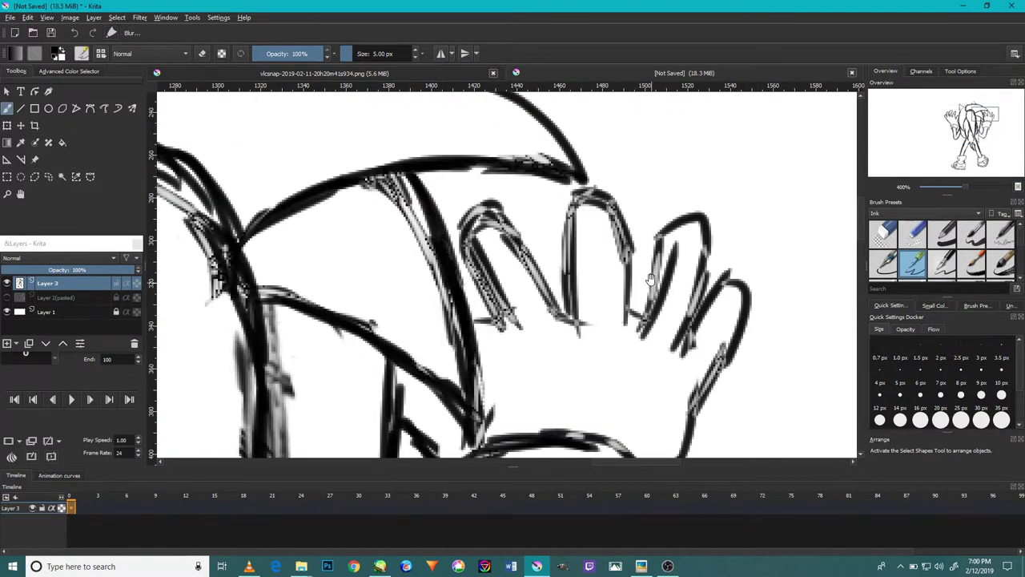
pyautogui.scroll(-3, 651, 278)
pyautogui.moveTo(701, 401); pyautogui.dragTo(761, 245)
pyautogui.scroll(3, 689, 309)
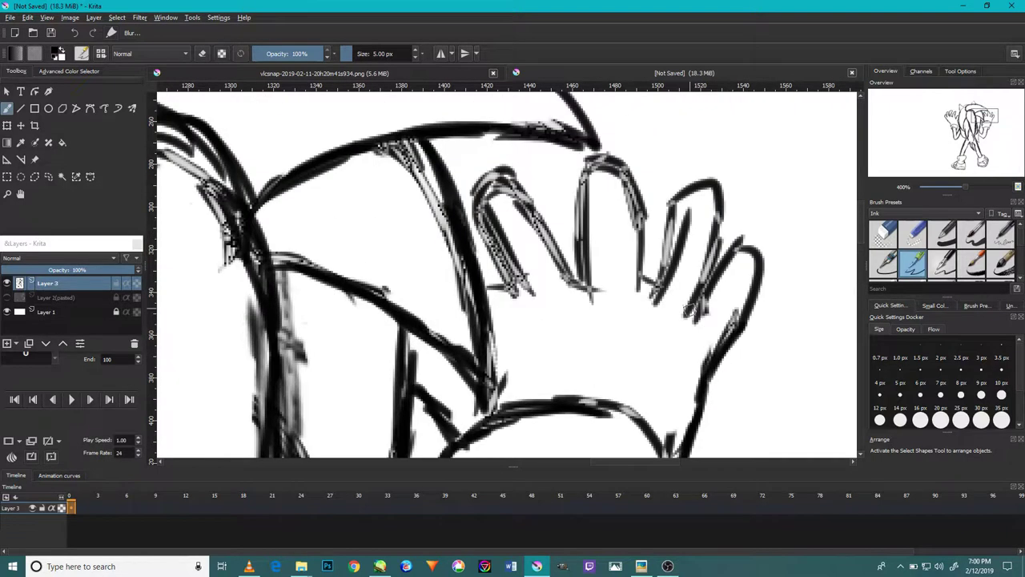
pyautogui.moveTo(689, 311); pyautogui.dragTo(723, 195)
pyautogui.moveTo(650, 298); pyautogui.dragTo(720, 186)
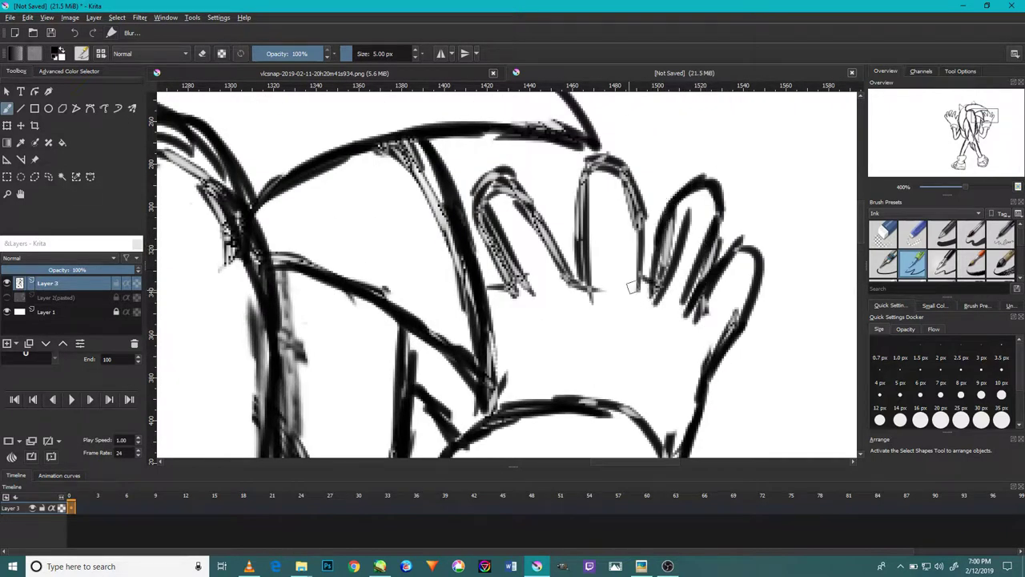
pyautogui.moveTo(632, 286); pyautogui.dragTo(642, 212)
pyautogui.moveTo(572, 218); pyautogui.dragTo(628, 207)
pyautogui.moveTo(563, 288)
pyautogui.mouseDown()
pyautogui.moveTo(520, 212)
pyautogui.moveTo(549, 325)
pyautogui.moveTo(577, 380)
pyautogui.mouseUp()
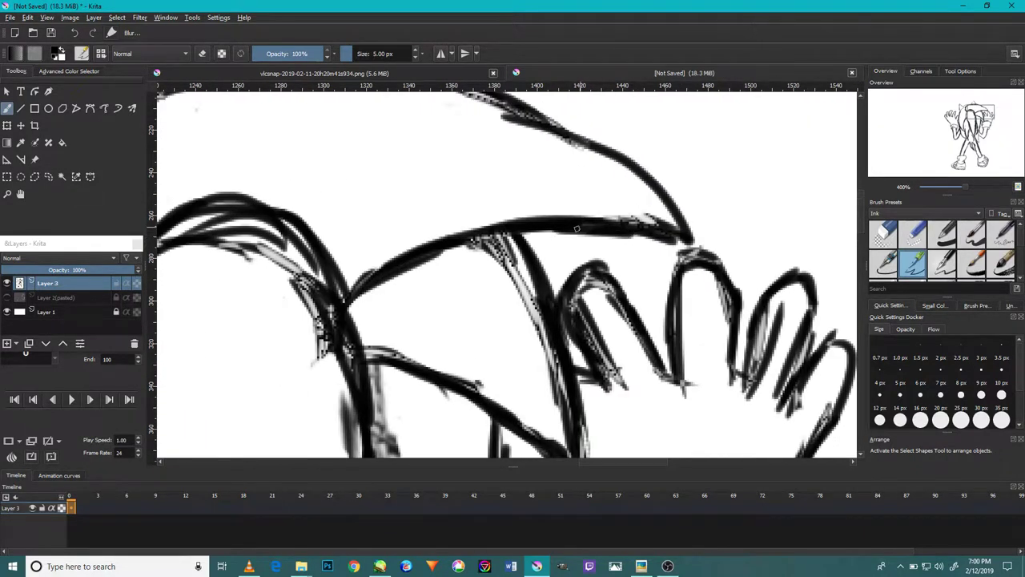
# - Thicken the top of the head outline and ink a line from the hand toward the head
pyautogui.press('1')
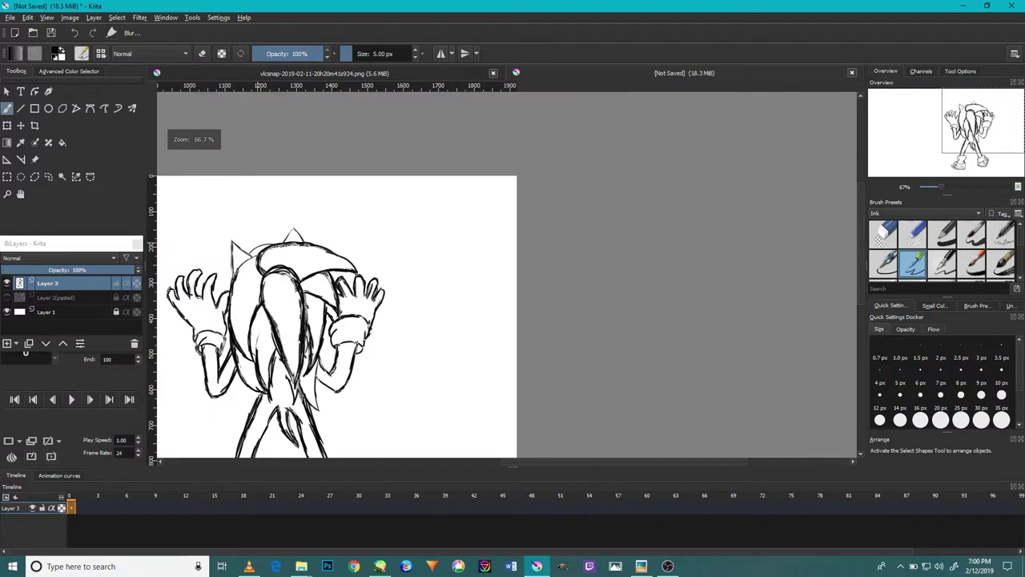
pyautogui.scroll(5, 287, 290)
pyautogui.press('1')
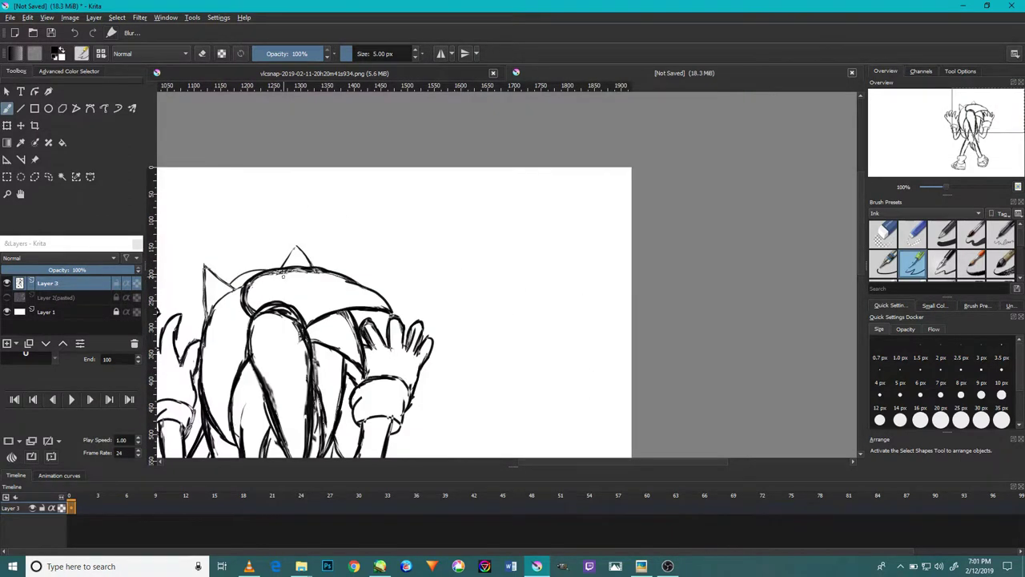
pyautogui.scroll(2, 320, 320)
pyautogui.scroll(1, 320, 320)
pyautogui.scroll(3, 356, 290)
pyautogui.press('1')
pyautogui.scroll(3, 356, 290)
pyautogui.moveTo(503, 175)
pyautogui.mouseDown()
pyautogui.moveTo(404, 142)
pyautogui.moveTo(280, 168)
pyautogui.mouseUp()
pyautogui.moveTo(397, 142); pyautogui.dragTo(261, 163)
pyautogui.moveTo(357, 142); pyautogui.dragTo(219, 181)
pyautogui.moveTo(325, 138); pyautogui.dragTo(200, 193)
pyautogui.moveTo(361, 133); pyautogui.dragTo(252, 160)
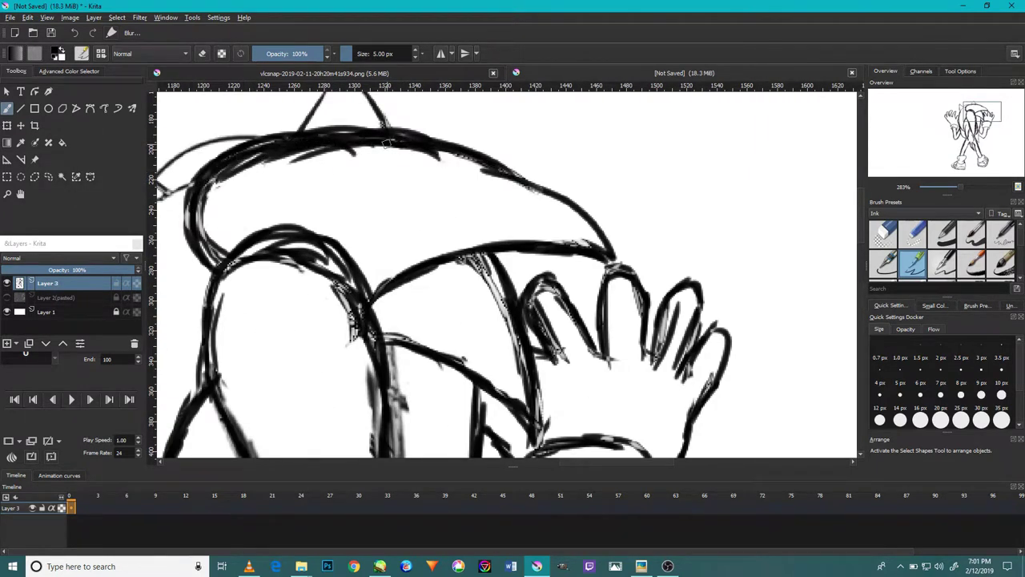
pyautogui.press('1')
pyautogui.scroll(2, 622, 253)
pyautogui.moveTo(618, 250); pyautogui.dragTo(553, 198)
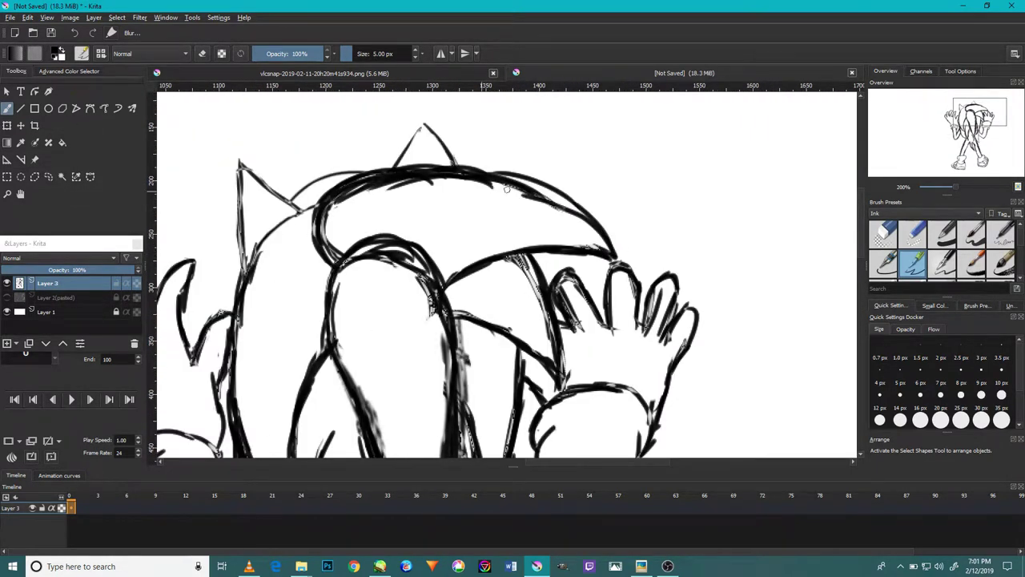
# - Ink over the leg lines with several bold strokes
pyautogui.press('1')
pyautogui.scroll(3, 358, 412)
pyautogui.moveTo(360, 285); pyautogui.dragTo(351, 356)
pyautogui.moveTo(366, 405); pyautogui.dragTo(393, 200)
pyautogui.scroll(2, 385, 280)
pyautogui.moveTo(356, 349); pyautogui.dragTo(337, 280)
pyautogui.moveTo(247, 371)
pyautogui.mouseDown()
pyautogui.moveTo(303, 292)
pyautogui.moveTo(269, 408)
pyautogui.mouseUp()
pyautogui.scroll(-3, 280, 385)
pyautogui.scroll(-2, 280, 385)
pyautogui.scroll(-2, 280, 385)
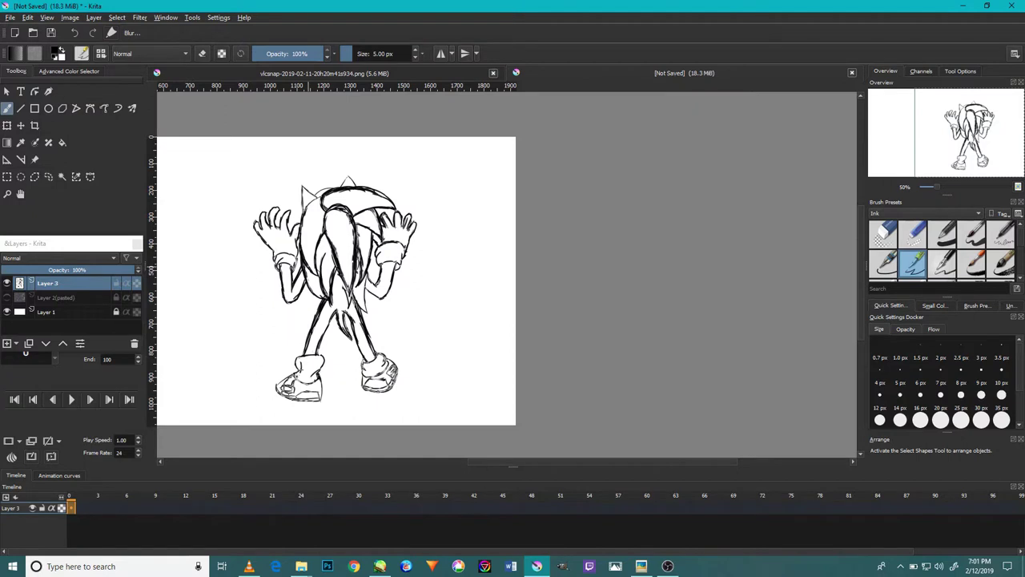
pyautogui.scroll(4, 320, 384)
pyautogui.scroll(3, 321, 385)
pyautogui.moveTo(216, 300)
pyautogui.mouseDown()
pyautogui.moveTo(252, 367)
pyautogui.moveTo(197, 164)
pyautogui.moveTo(304, 393)
pyautogui.mouseUp()
# - Draw long ink lines up the leg and along the lower leg outlines
pyautogui.scroll(-3, 360, 401)
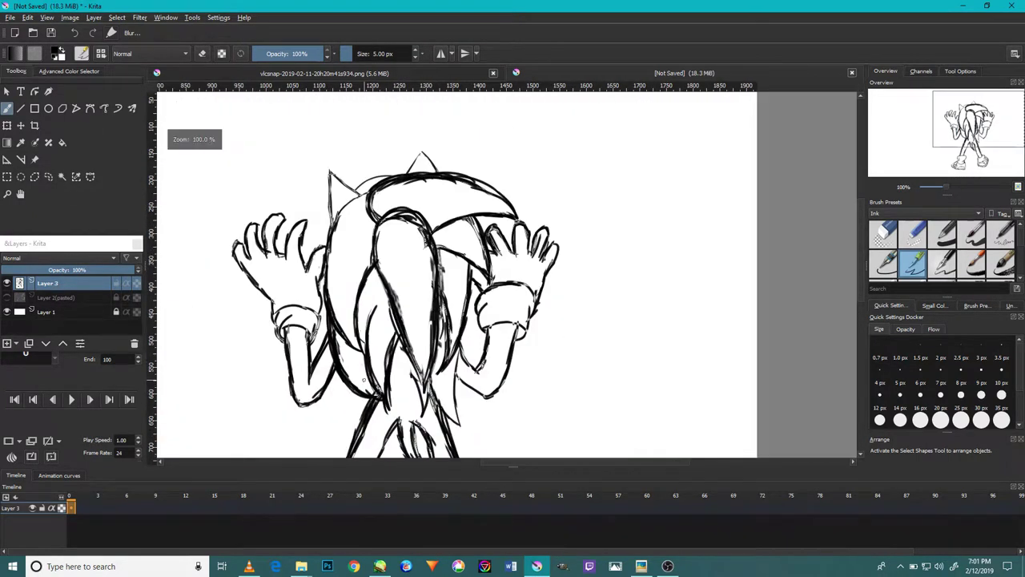
pyautogui.scroll(-2, 365, 380)
pyautogui.scroll(4, 376, 368)
pyautogui.scroll(-4, 384, 360)
pyautogui.scroll(2, 385, 326)
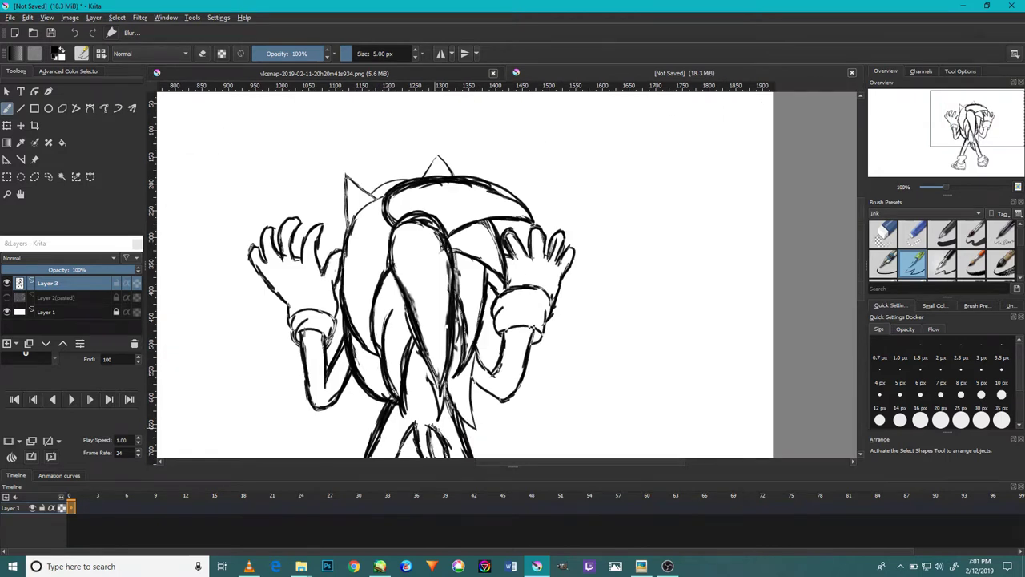
pyautogui.scroll(2, 412, 353)
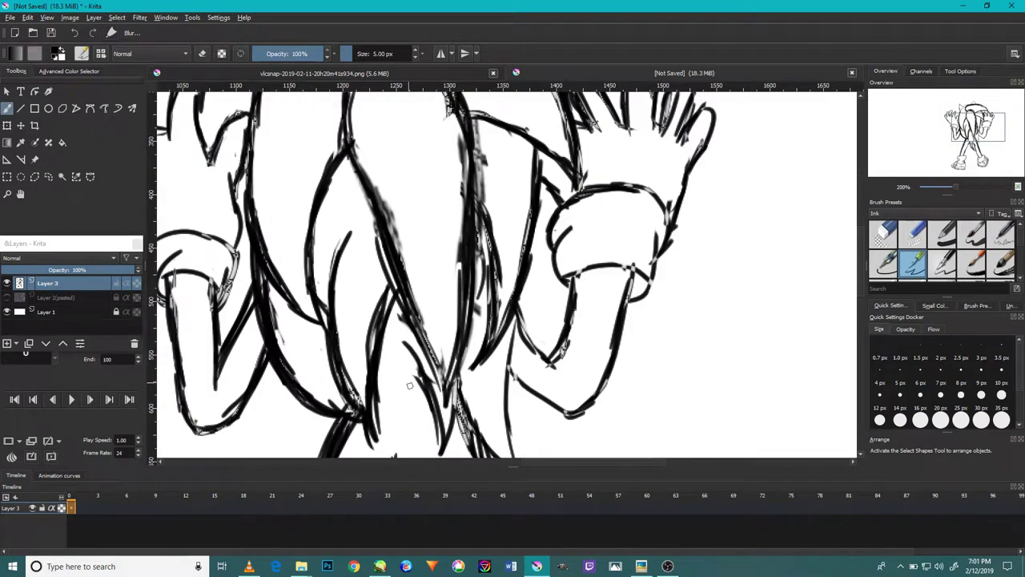
pyautogui.scroll(-2, 456, 405)
pyautogui.scroll(3, 475, 410)
pyautogui.scroll(1, 477, 412)
pyautogui.moveTo(479, 416); pyautogui.dragTo(474, 177)
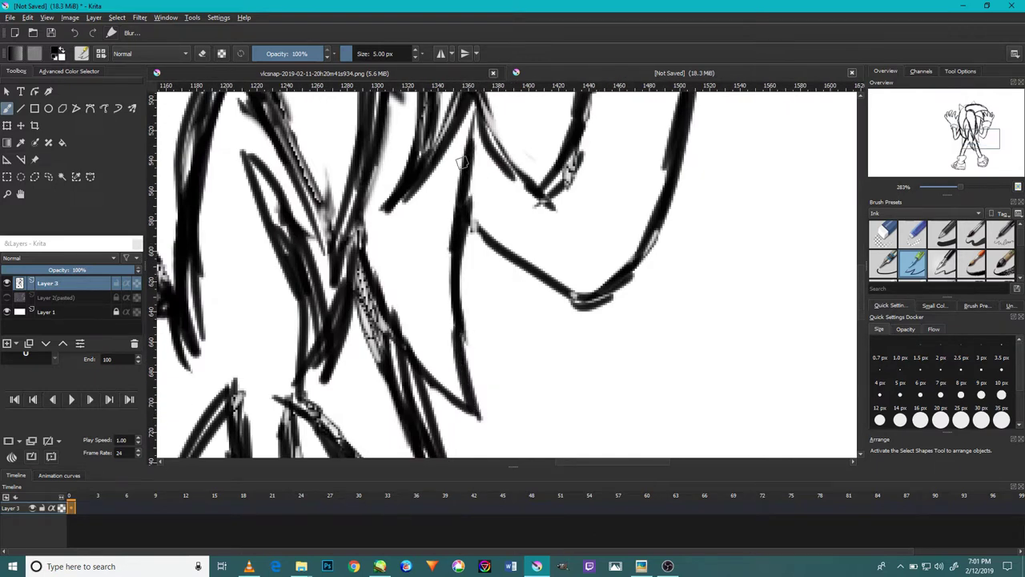
pyautogui.scroll(-2, 464, 251)
pyautogui.scroll(2, 460, 264)
pyautogui.moveTo(519, 402); pyautogui.dragTo(464, 283)
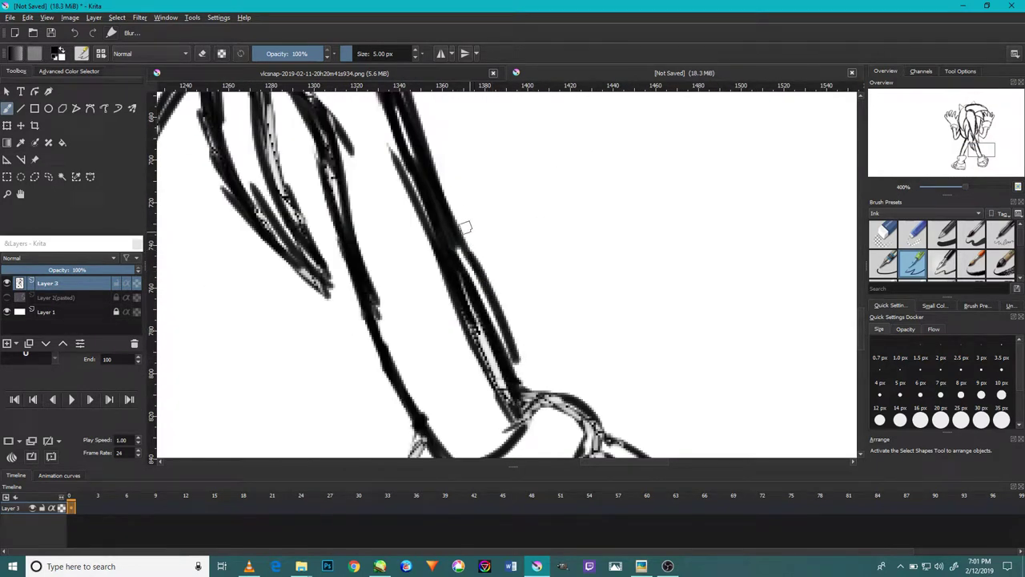
pyautogui.moveTo(465, 224)
pyautogui.mouseDown()
pyautogui.moveTo(487, 392)
pyautogui.moveTo(400, 232)
pyautogui.mouseUp()
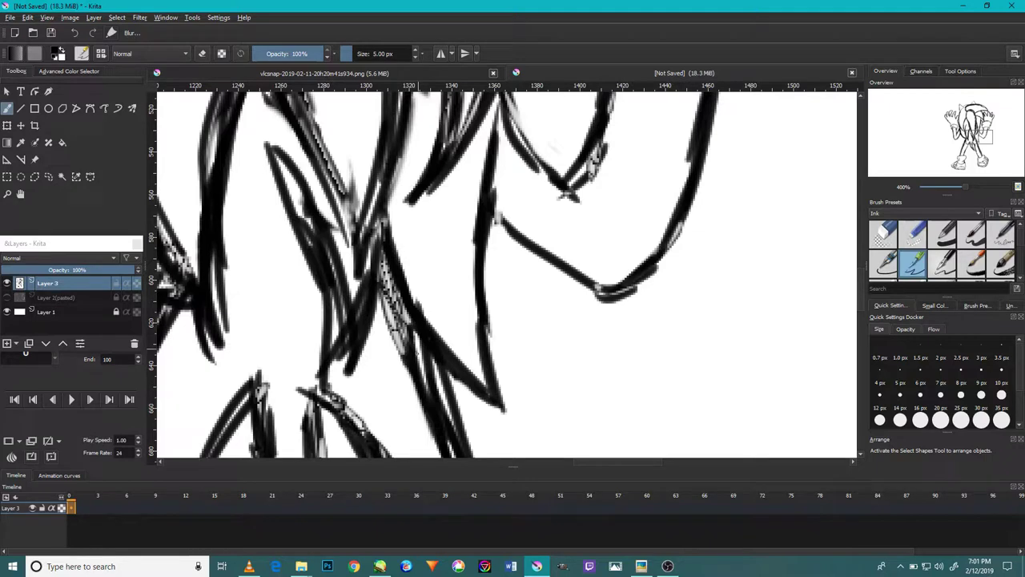
pyautogui.moveTo(417, 353); pyautogui.dragTo(384, 257)
pyautogui.moveTo(496, 412)
pyautogui.mouseDown()
pyautogui.moveTo(491, 297)
pyautogui.moveTo(504, 354)
pyautogui.mouseUp()
pyautogui.moveTo(488, 392)
pyautogui.mouseDown()
pyautogui.moveTo(504, 188)
pyautogui.moveTo(493, 377)
pyautogui.mouseUp()
# - Add bold ink strokes around the leg lines and near the head outline
pyautogui.moveTo(501, 252)
pyautogui.mouseDown()
pyautogui.moveTo(569, 324)
pyautogui.moveTo(616, 209)
pyautogui.mouseUp()
pyautogui.moveTo(681, 150)
pyautogui.mouseDown()
pyautogui.moveTo(753, 193)
pyautogui.moveTo(772, 228)
pyautogui.mouseUp()
pyautogui.moveTo(656, 148); pyautogui.dragTo(600, 172)
pyautogui.moveTo(592, 233); pyautogui.dragTo(565, 324)
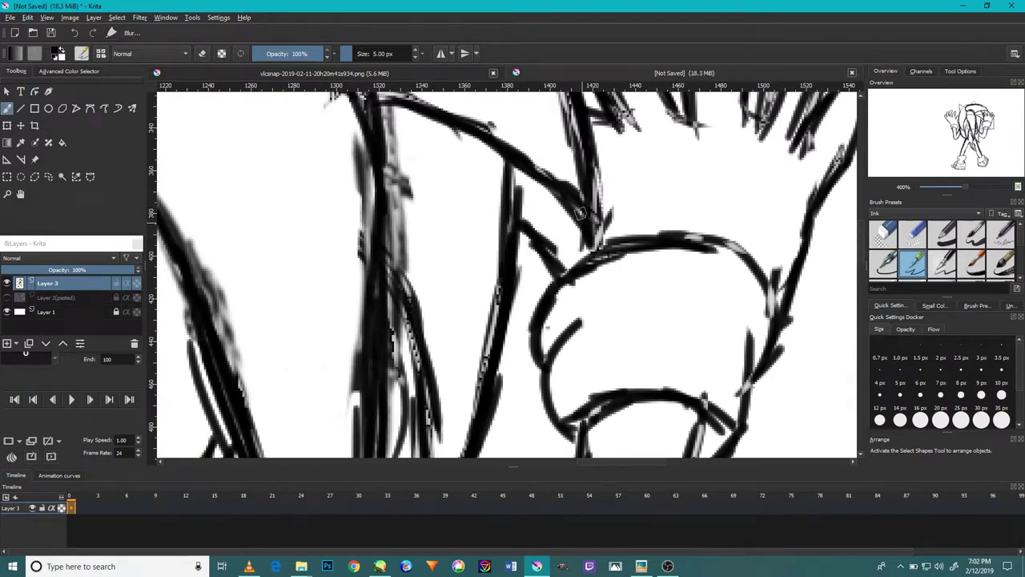
pyautogui.scroll(-2, 508, 233)
pyautogui.scroll(-3, 401, 256)
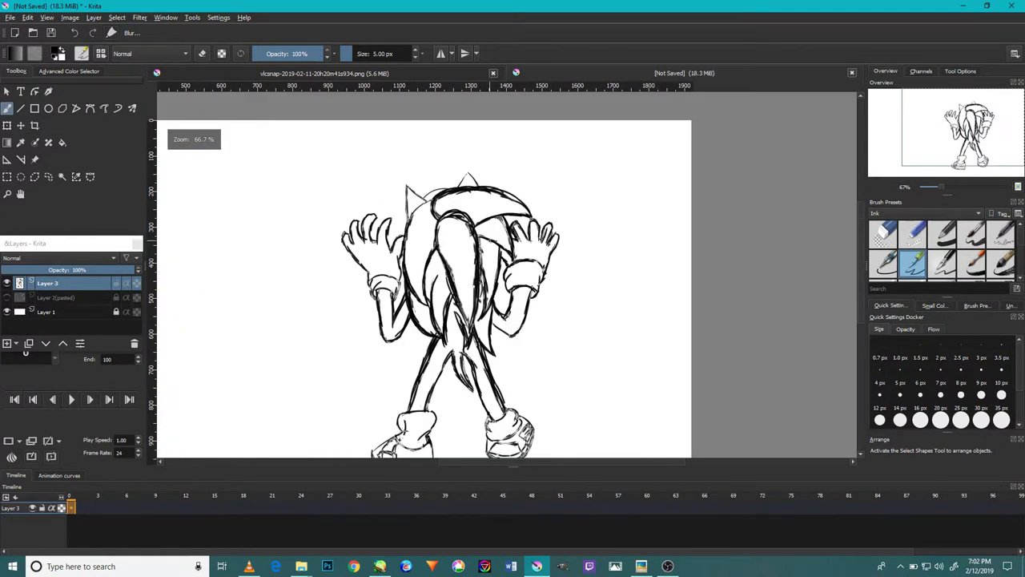
# - Thicken the left torso outline and bring the head spikes into view
pyautogui.scroll(3, 307, 279)
pyautogui.moveTo(307, 256); pyautogui.dragTo(332, 144)
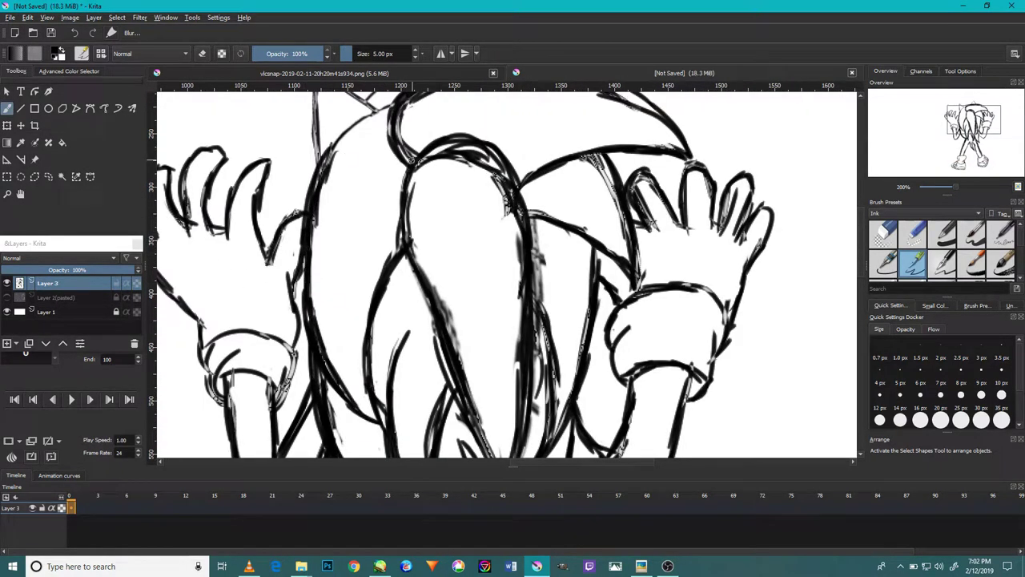
pyautogui.moveTo(410, 160); pyautogui.dragTo(377, 245)
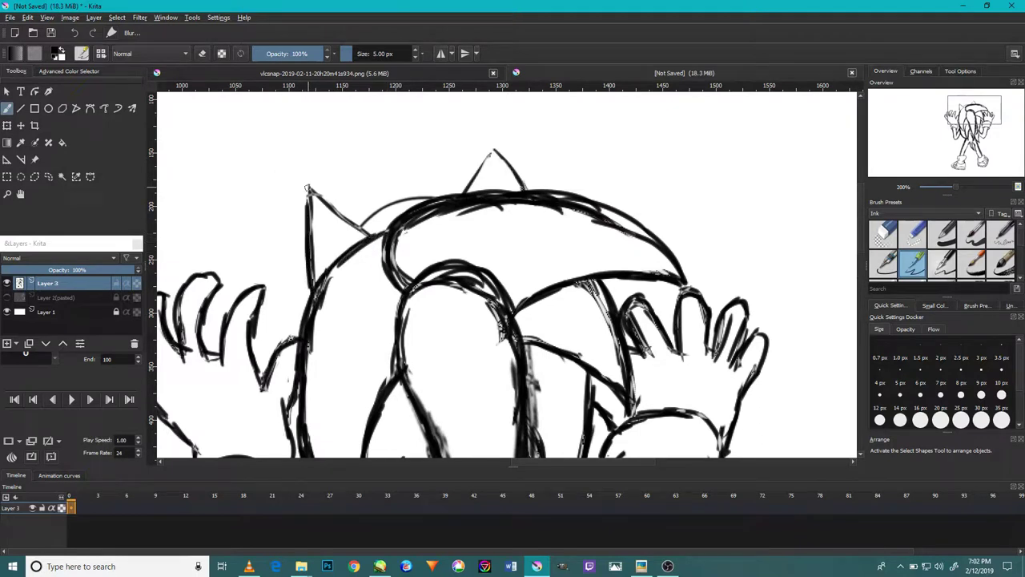
pyautogui.moveTo(459, 201); pyautogui.dragTo(451, 240)
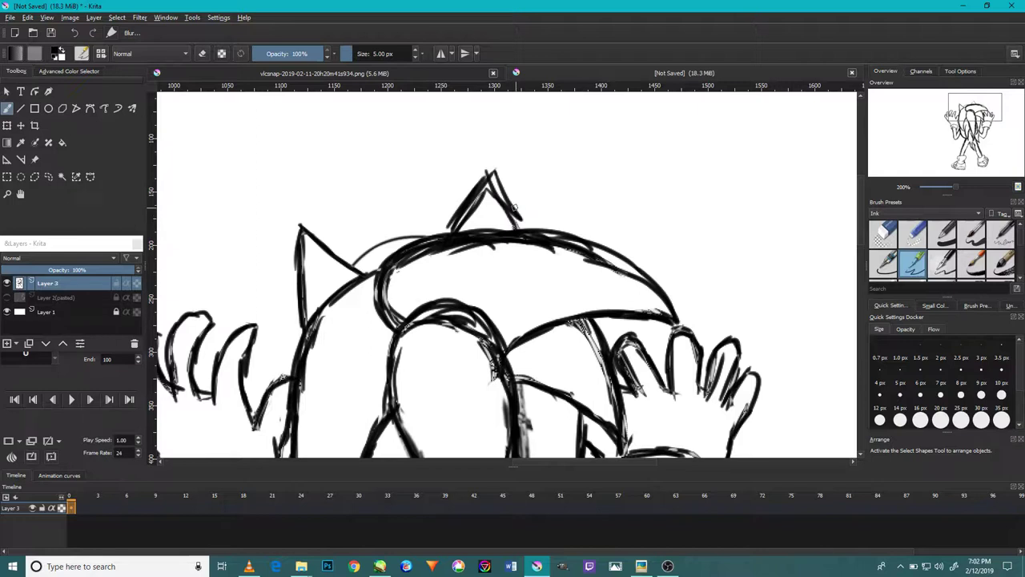
# - Undo a bad spike stroke, redraw the top ear spike, and thicken the upper-right spike curve
pyautogui.hotkey('ctrl', 'z')
pyautogui.hotkey('ctrl', 'z')
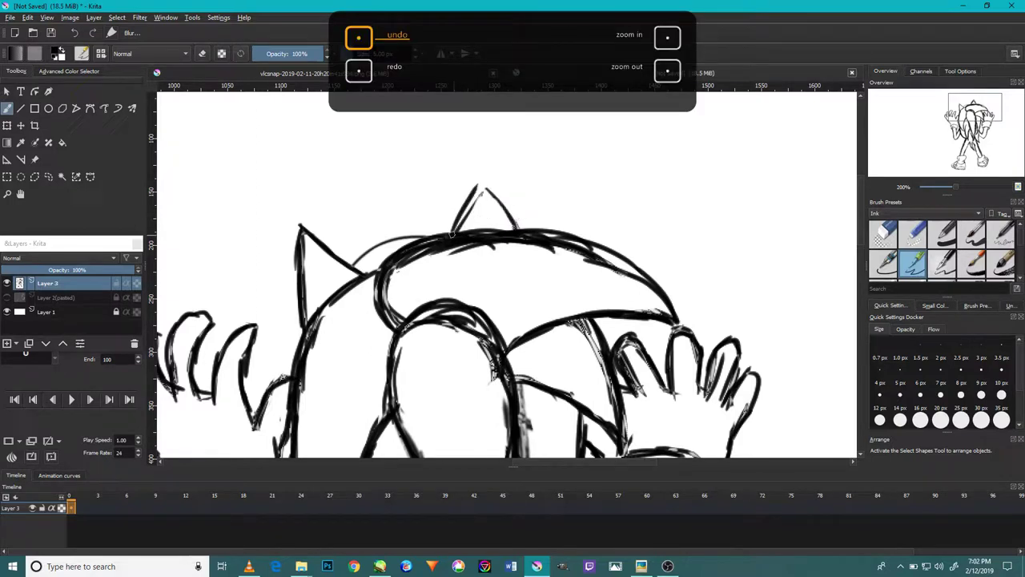
pyautogui.moveTo(478, 178)
pyautogui.mouseDown()
pyautogui.moveTo(517, 221)
pyautogui.moveTo(444, 232)
pyautogui.mouseUp()
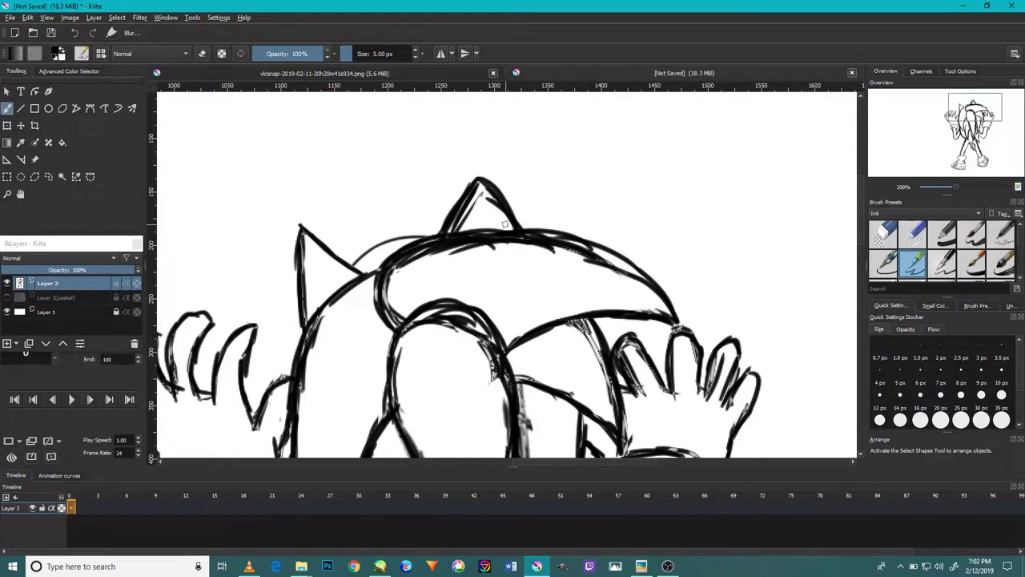
pyautogui.scroll(-2, 505, 224)
pyautogui.scroll(1, 343, 238)
pyautogui.scroll(5, 344, 238)
pyautogui.moveTo(526, 253)
pyautogui.mouseDown()
pyautogui.moveTo(745, 234)
pyautogui.moveTo(810, 202)
pyautogui.mouseUp()
# - Darken the left spike's left edge and add a short stroke at the spike junction
pyautogui.scroll(-2, 466, 329)
pyautogui.moveTo(351, 449); pyautogui.dragTo(354, 312)
pyautogui.scroll(-1, 597, 271)
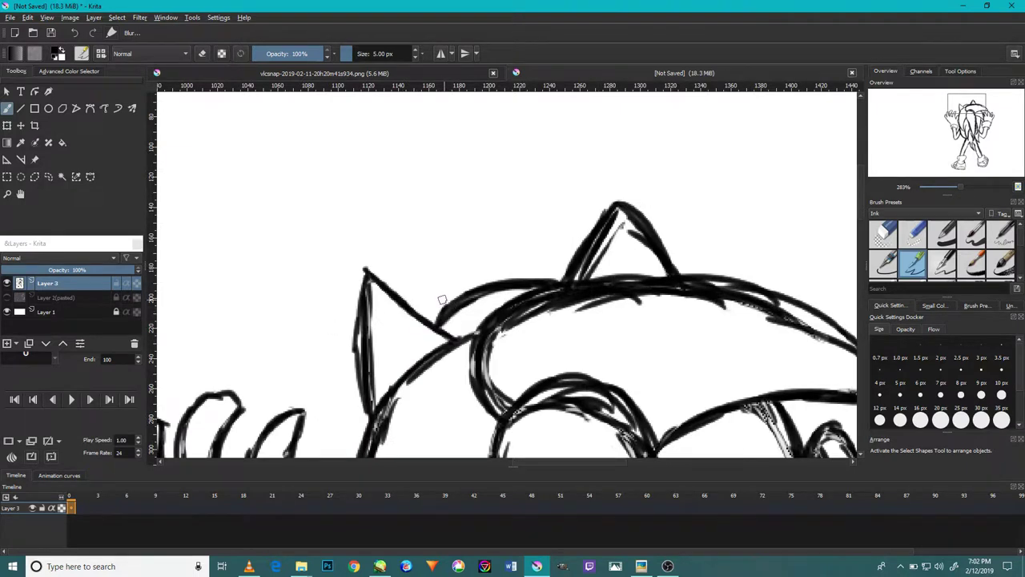
pyautogui.scroll(3, 442, 300)
pyautogui.moveTo(389, 355); pyautogui.dragTo(407, 274)
pyautogui.scroll(-2, 499, 267)
pyautogui.scroll(-1, 506, 269)
# - Erase excess ink on the tall spike, then re-ink its left edge bolder
pyautogui.press('e')
pyautogui.scroll(1, 782, 164)
pyautogui.moveTo(636, 217)
pyautogui.mouseDown()
pyautogui.moveTo(632, 194)
pyautogui.moveTo(601, 251)
pyautogui.moveTo(632, 211)
pyautogui.moveTo(602, 235)
pyautogui.moveTo(607, 220)
pyautogui.moveTo(646, 245)
pyautogui.mouseUp()
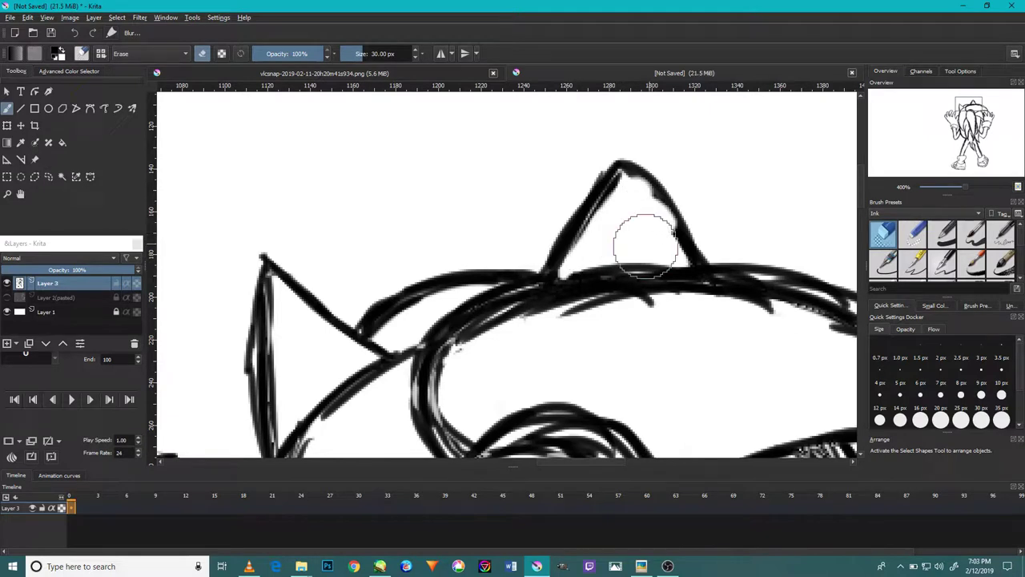
pyautogui.press('e')
pyautogui.scroll(-1, 677, 248)
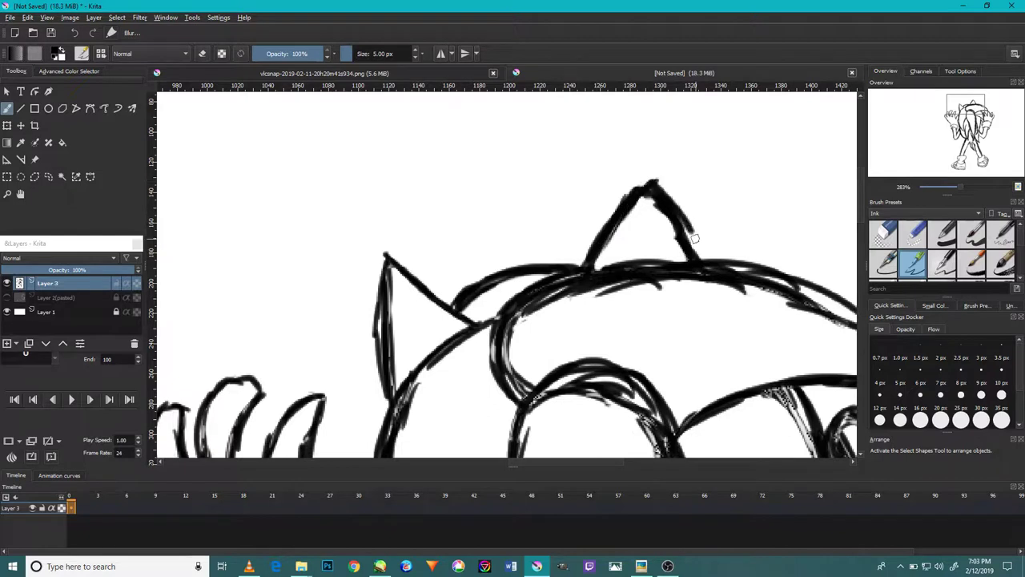
pyautogui.moveTo(651, 190)
pyautogui.mouseDown()
pyautogui.moveTo(609, 224)
pyautogui.moveTo(654, 176)
pyautogui.mouseUp()
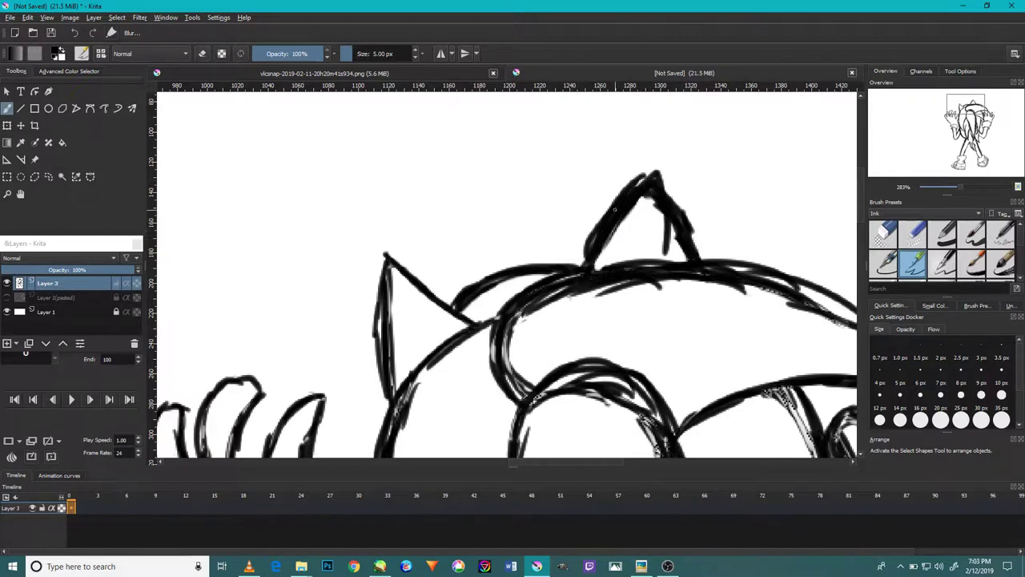
pyautogui.scroll(-4, 678, 247)
pyautogui.scroll(5, 688, 249)
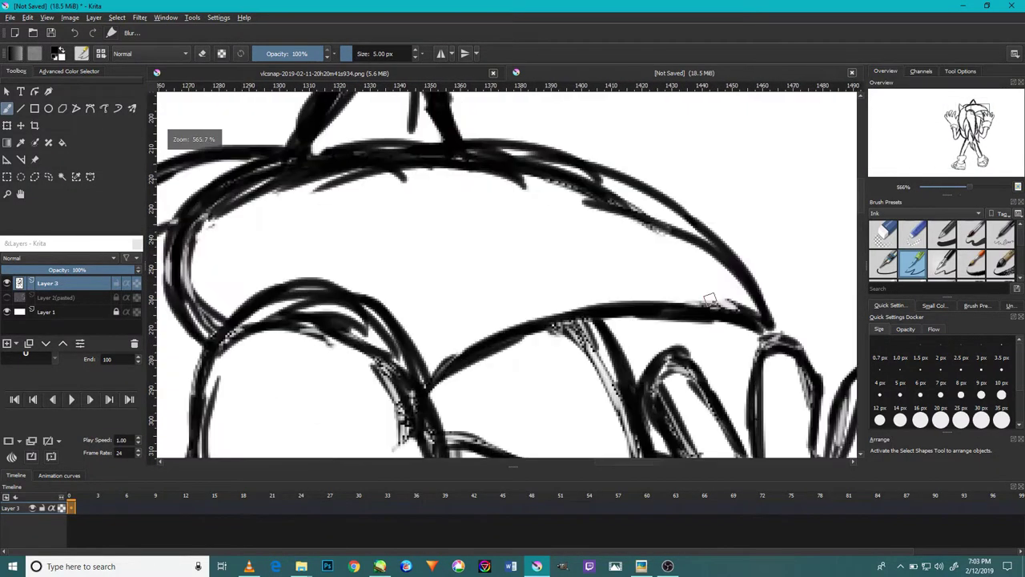
# - Erase the faint inner spike line, stray marks, and the rough top-left outline edge
pyautogui.scroll(1, 697, 250)
pyautogui.press('e')
pyautogui.moveTo(556, 187); pyautogui.dragTo(665, 204)
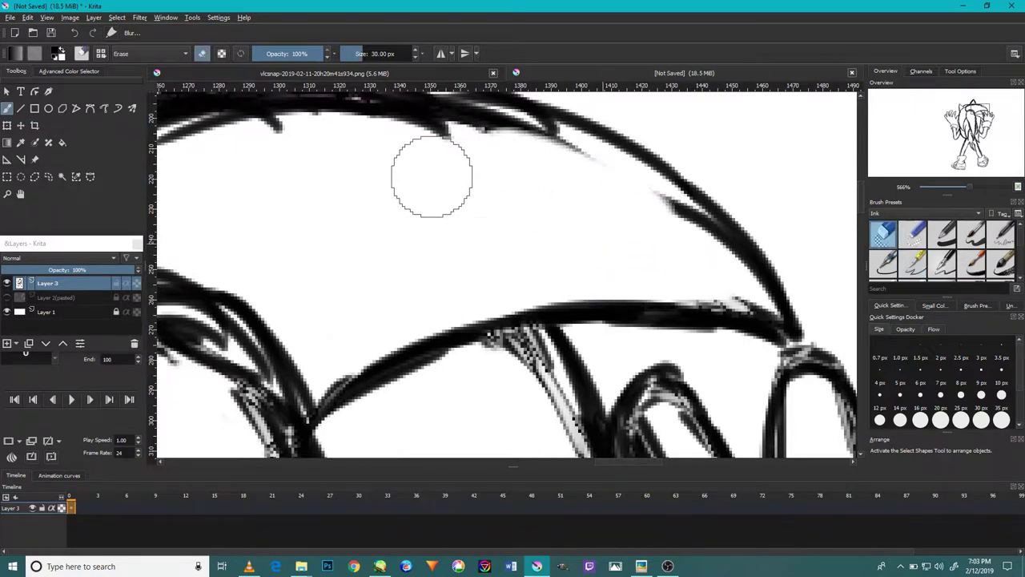
pyautogui.moveTo(597, 206); pyautogui.dragTo(375, 165)
pyautogui.moveTo(640, 209); pyautogui.dragTo(697, 251)
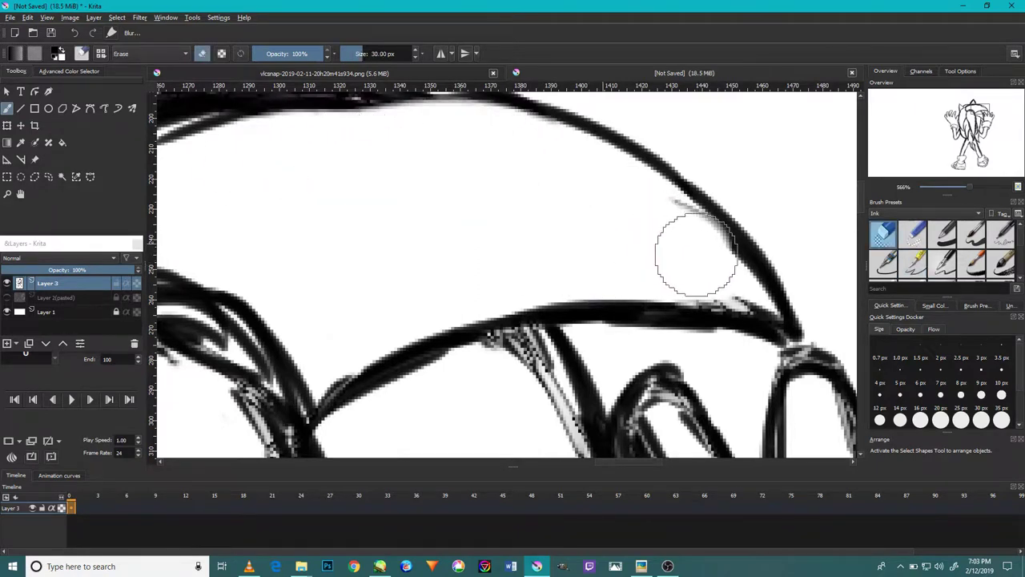
pyautogui.moveTo(184, 176); pyautogui.dragTo(273, 135)
# - Clean the grey edges off the leg lines with the eraser
pyautogui.scroll(-2, 652, 290)
pyautogui.scroll(-3, 657, 324)
pyautogui.scroll(2, 586, 363)
pyautogui.scroll(2, 585, 363)
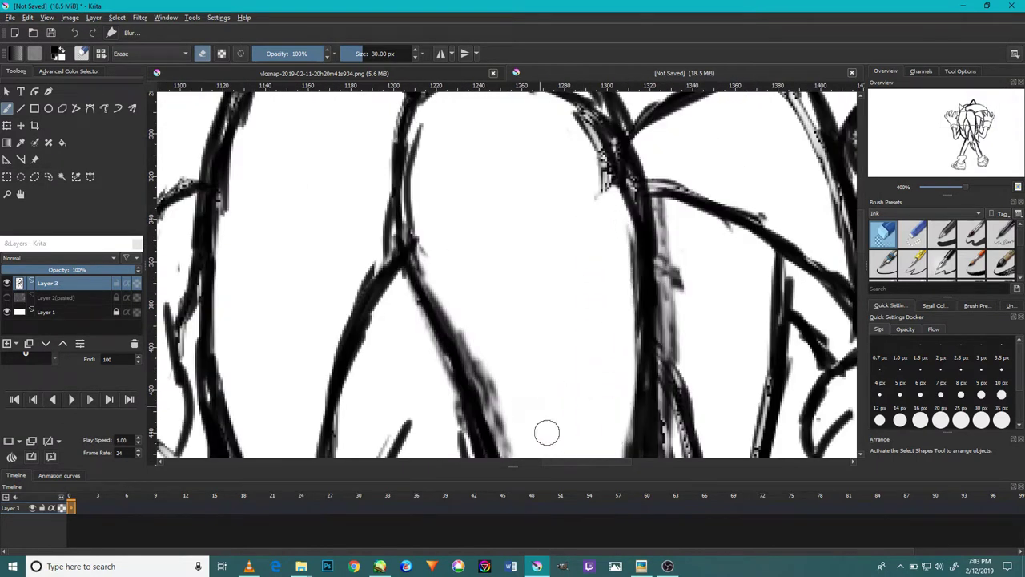
pyautogui.moveTo(481, 347); pyautogui.dragTo(513, 449)
pyautogui.moveTo(476, 277); pyautogui.dragTo(433, 240)
pyautogui.moveTo(682, 331)
pyautogui.mouseDown()
pyautogui.moveTo(693, 280)
pyautogui.moveTo(682, 235)
pyautogui.mouseUp()
pyautogui.scroll(-2, 689, 280)
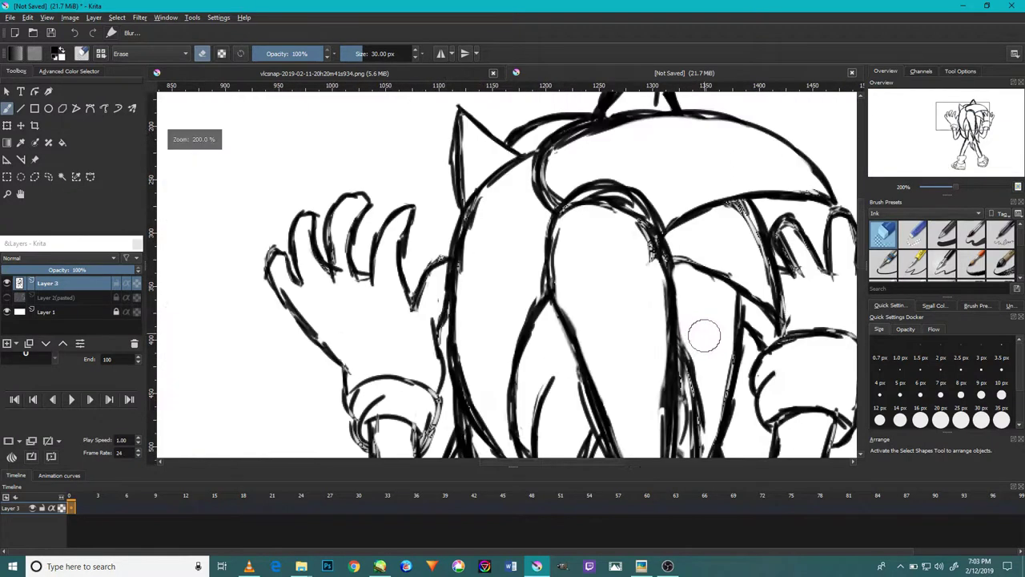
pyautogui.scroll(1, 702, 334)
pyautogui.scroll(1, 727, 254)
# - Shrink the eraser and trim the edges of the diagonal, left and vertical lines
pyautogui.press('[')
pyautogui.press('[')
pyautogui.press('[')
pyautogui.moveTo(670, 366); pyautogui.dragTo(663, 326)
pyautogui.moveTo(687, 372); pyautogui.dragTo(666, 228)
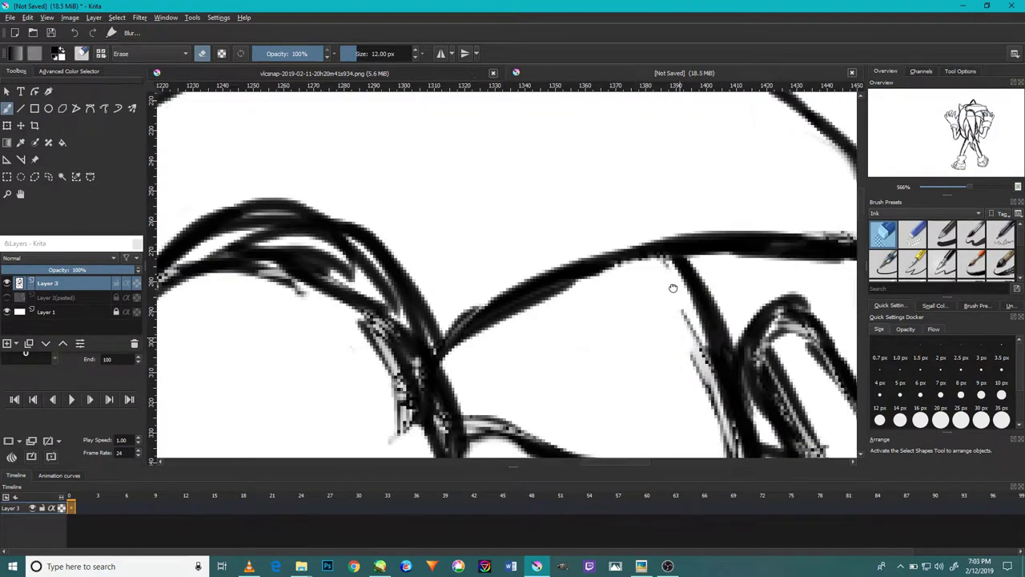
pyautogui.moveTo(384, 336); pyautogui.dragTo(366, 265)
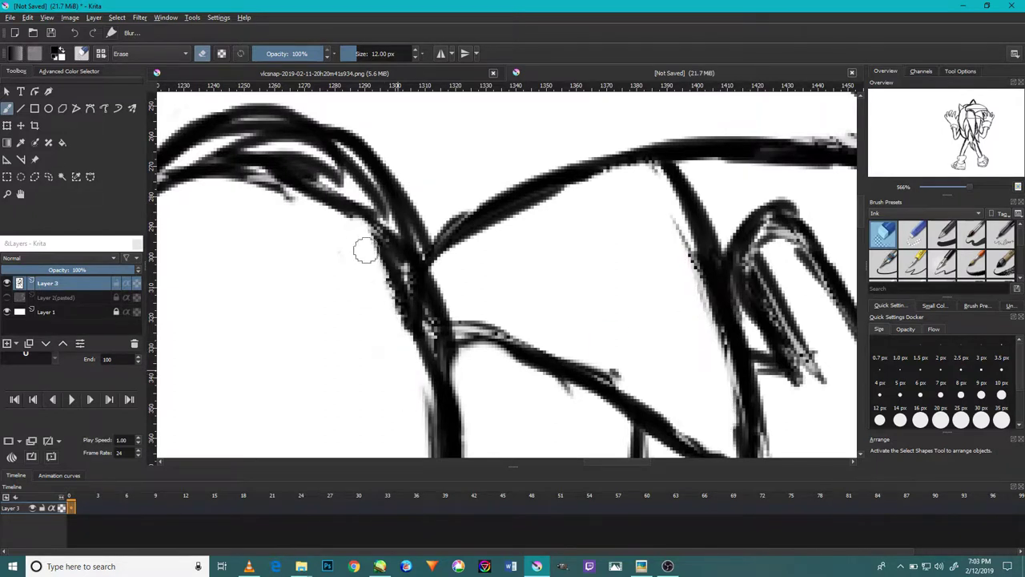
pyautogui.moveTo(433, 449); pyautogui.dragTo(456, 227)
pyautogui.moveTo(451, 328); pyautogui.dragTo(447, 215)
pyautogui.moveTo(528, 400); pyautogui.dragTo(521, 376)
# - Partly erase a small stray stroke and thin the ink strokes at the ear tip
pyautogui.scroll(-2, 403, 366)
pyautogui.scroll(-3, 403, 366)
pyautogui.scroll(4, 402, 366)
pyautogui.moveTo(401, 373); pyautogui.dragTo(386, 443)
pyautogui.scroll(-4, 387, 443)
pyautogui.scroll(1, 467, 297)
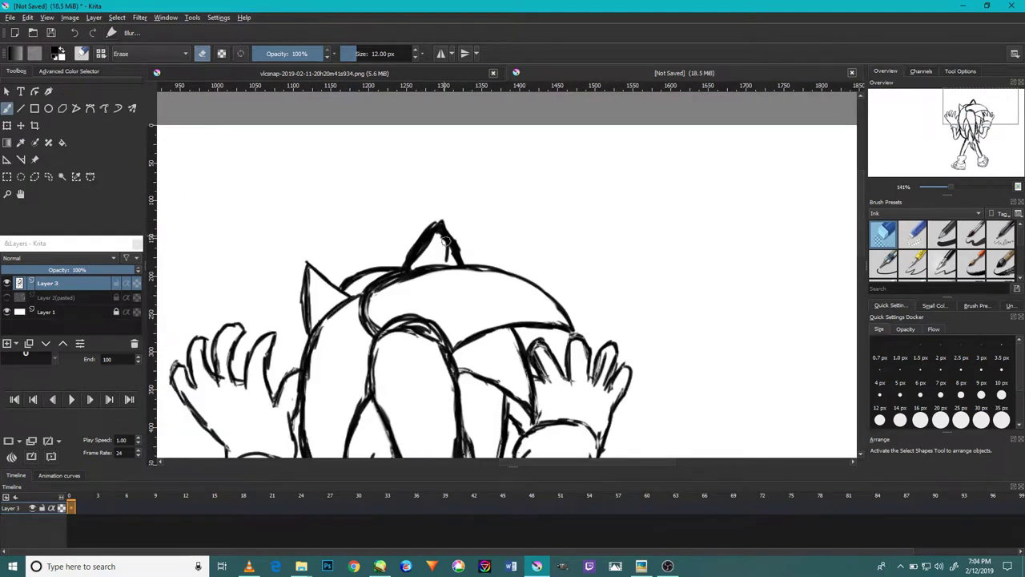
pyautogui.scroll(5, 467, 297)
pyautogui.moveTo(402, 210)
pyautogui.mouseDown()
pyautogui.moveTo(670, 360)
pyautogui.moveTo(540, 316)
pyautogui.mouseUp()
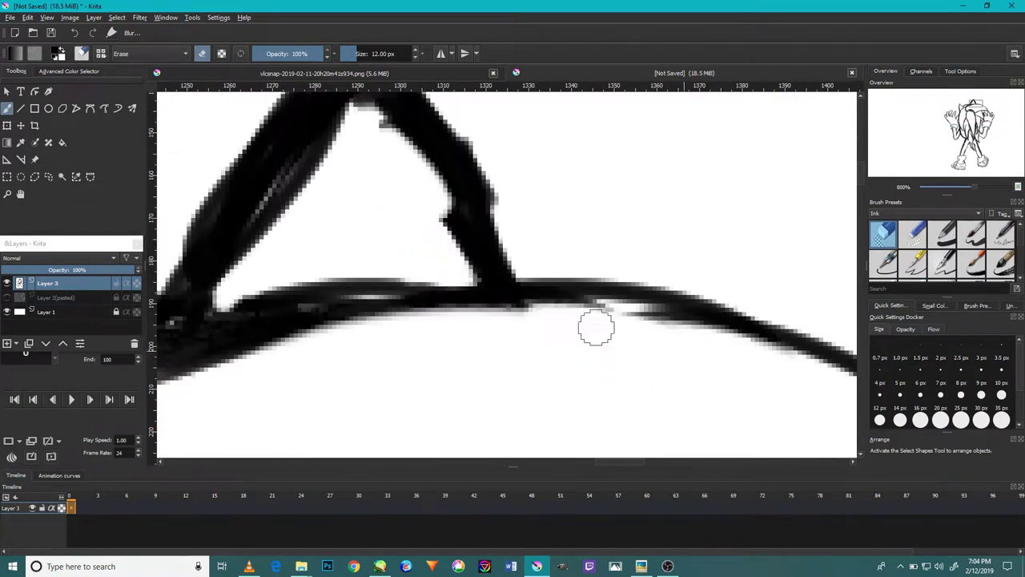
pyautogui.scroll(-3, 540, 315)
pyautogui.scroll(1, 674, 388)
pyautogui.scroll(1, 673, 388)
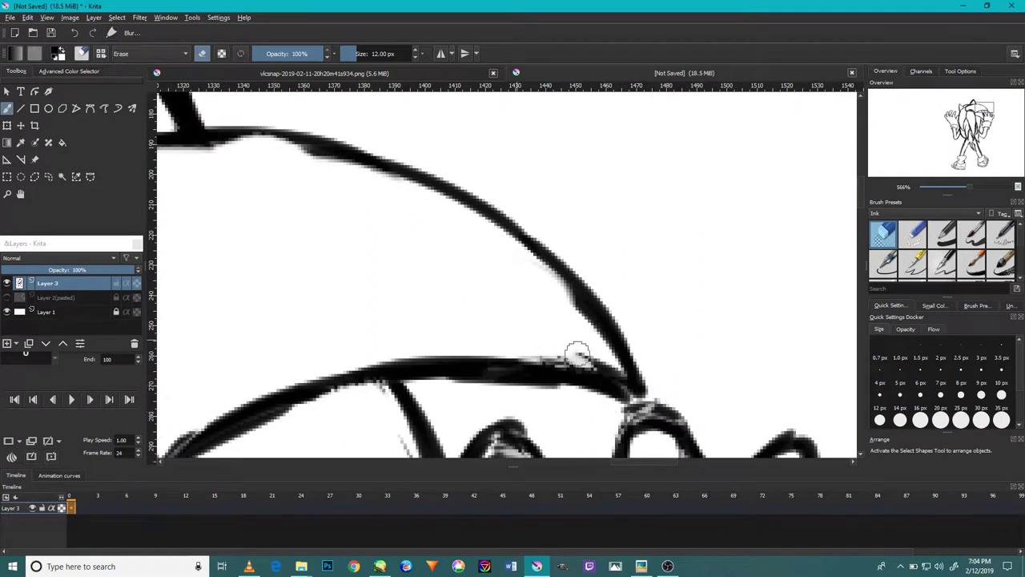
pyautogui.scroll(-2, 593, 360)
# - Pan over the hands and lower body to review, then return to the ink pen
pyautogui.moveTo(453, 347); pyautogui.dragTo(405, 230)
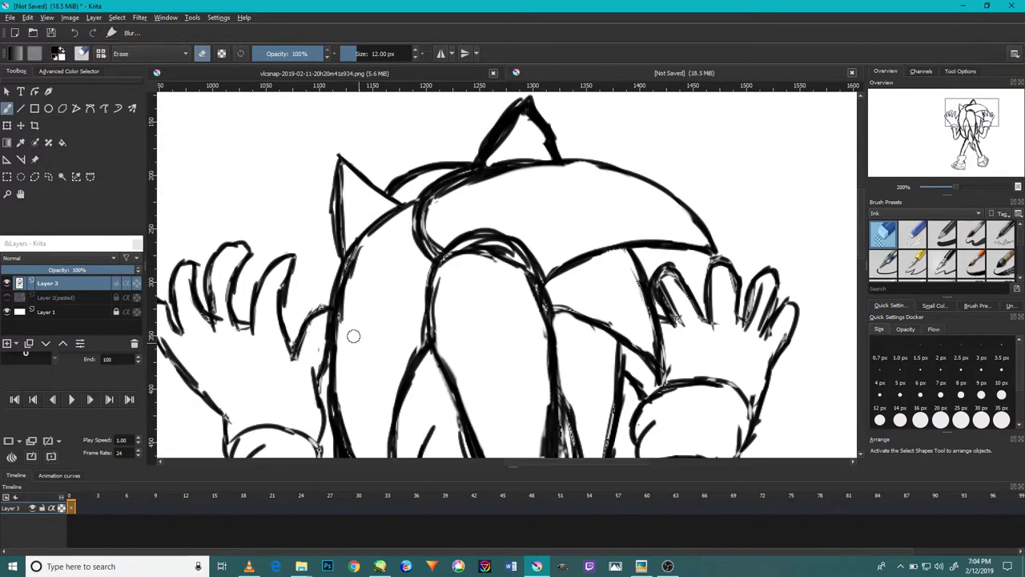
pyautogui.moveTo(367, 358); pyautogui.dragTo(373, 262)
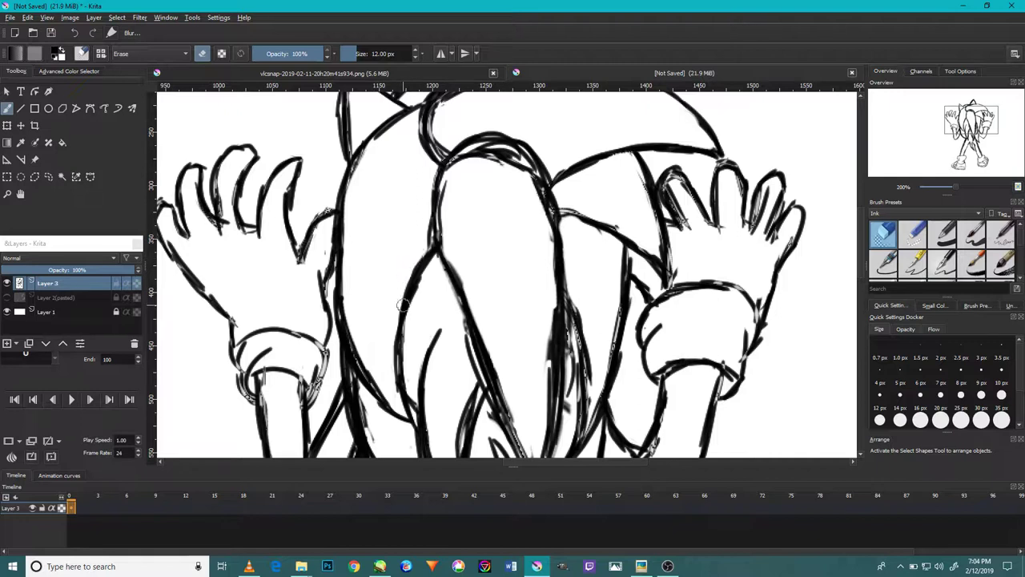
pyautogui.scroll(-2, 404, 305)
pyautogui.scroll(5, 565, 344)
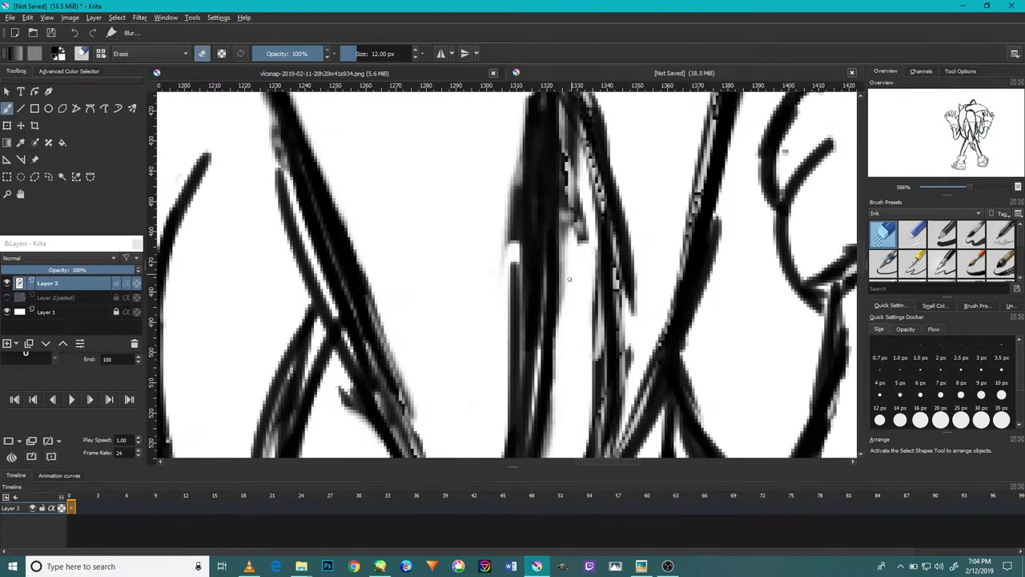
pyautogui.scroll(-2, 589, 296)
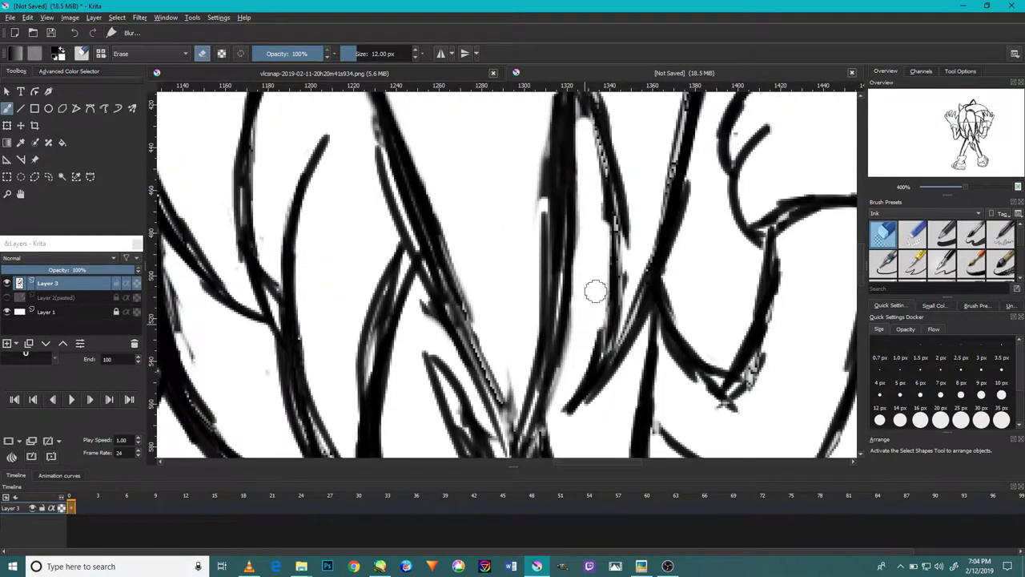
pyautogui.scroll(-3, 595, 291)
pyautogui.press('e')
pyautogui.scroll(2, 593, 290)
# - Thicken the central vertical back line and top curve, then review at full view and 200%
pyautogui.moveTo(656, 367)
pyautogui.mouseDown()
pyautogui.moveTo(655, 266)
pyautogui.moveTo(634, 383)
pyautogui.mouseUp()
pyautogui.moveTo(662, 207)
pyautogui.mouseDown()
pyautogui.moveTo(651, 340)
pyautogui.moveTo(690, 246)
pyautogui.mouseUp()
pyautogui.moveTo(650, 350); pyautogui.dragTo(628, 195)
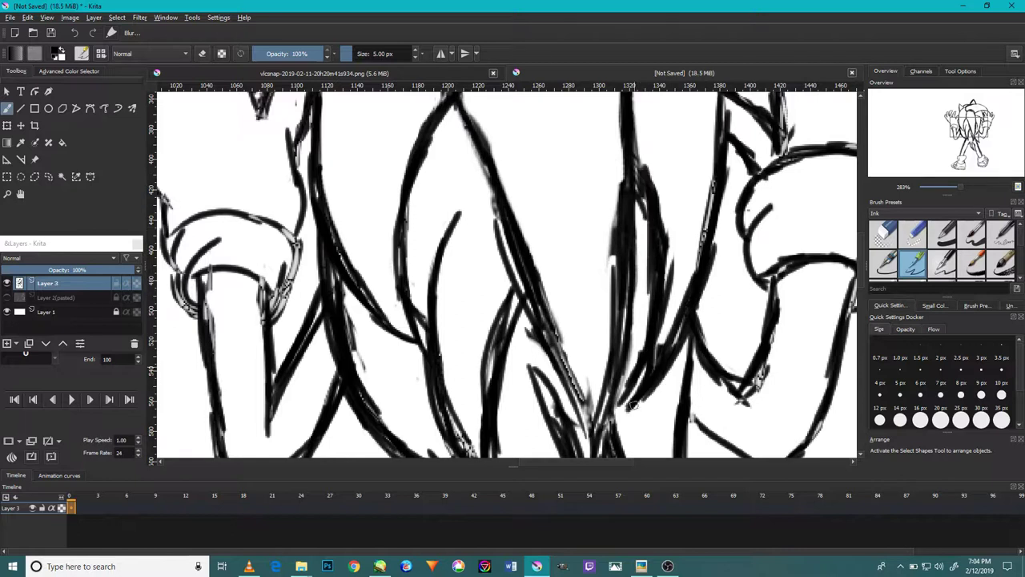
pyautogui.scroll(-4, 637, 397)
pyautogui.scroll(6, 687, 226)
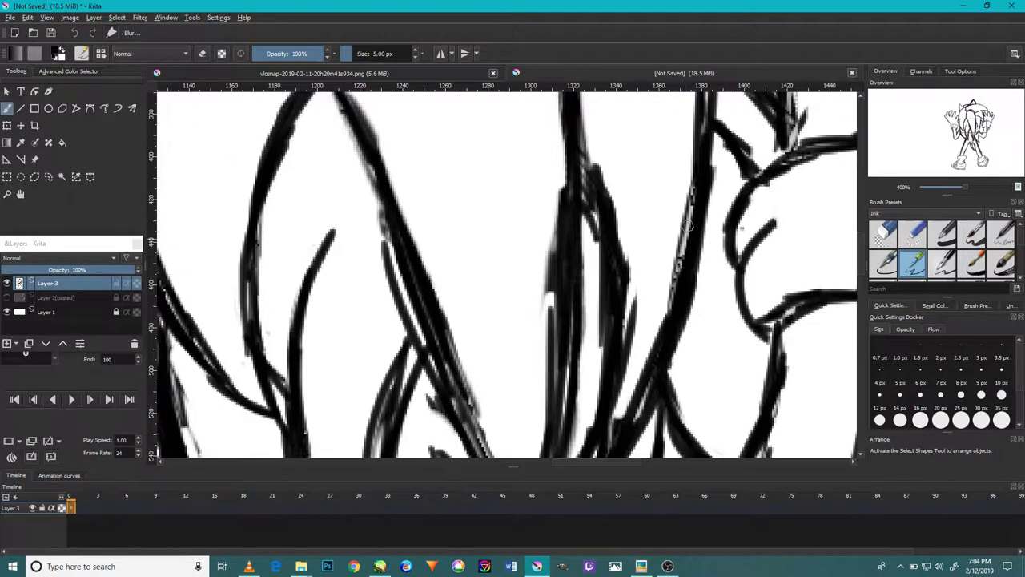
pyautogui.moveTo(715, 183); pyautogui.dragTo(682, 291)
pyautogui.moveTo(655, 346); pyautogui.dragTo(665, 230)
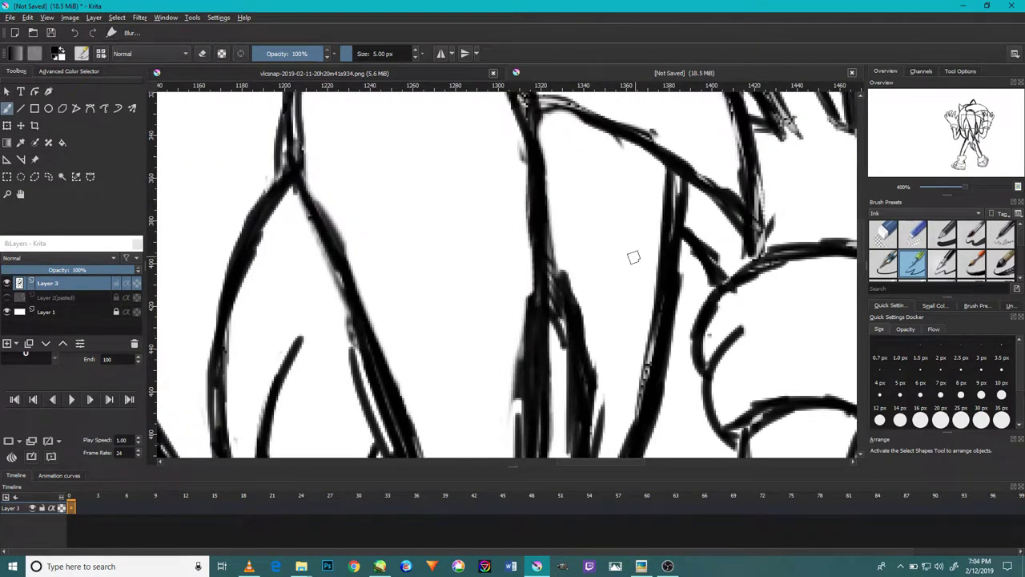
pyautogui.moveTo(534, 97)
pyautogui.mouseDown()
pyautogui.moveTo(646, 112)
pyautogui.moveTo(682, 160)
pyautogui.mouseUp()
pyautogui.moveTo(523, 416); pyautogui.dragTo(524, 213)
pyautogui.press('2')
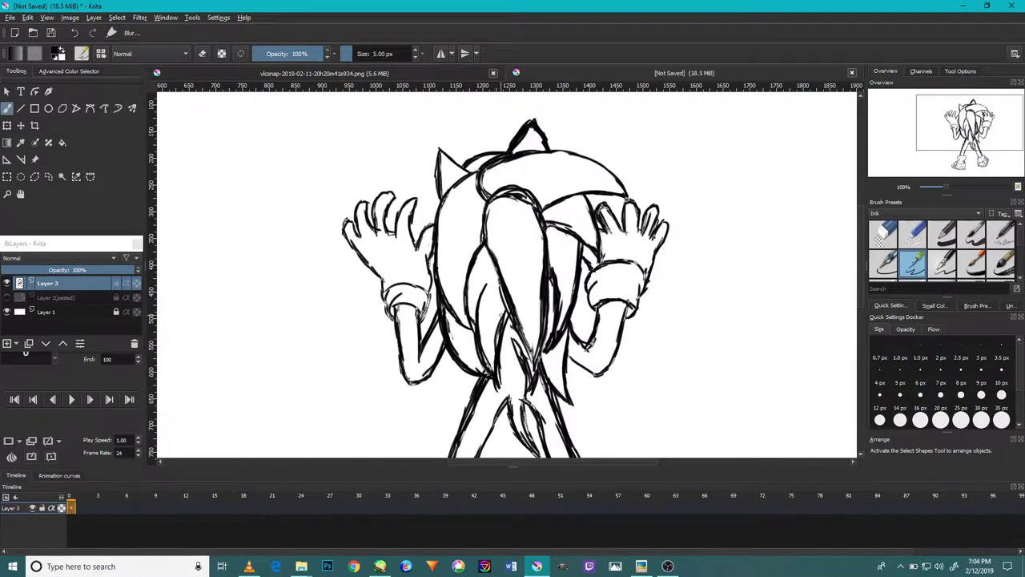
pyautogui.press('1')
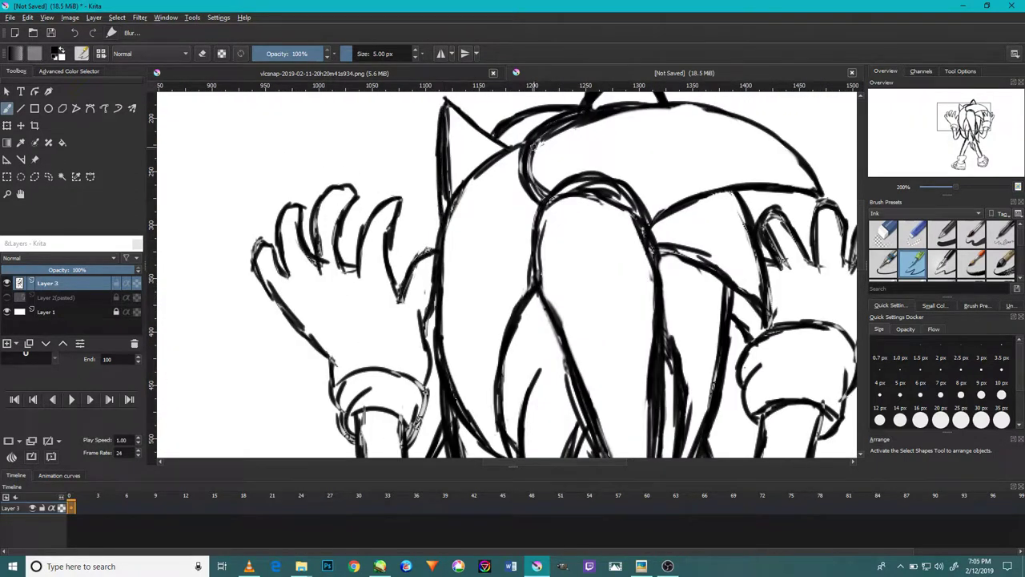
# - Redraw the inner leg lines with thicker Ink brush strokes
pyautogui.scroll(-5, 523, 320)
pyautogui.moveTo(549, 298)
pyautogui.mouseDown()
pyautogui.moveTo(578, 383)
pyautogui.moveTo(612, 408)
pyautogui.mouseUp()
pyautogui.moveTo(548, 324); pyautogui.dragTo(605, 402)
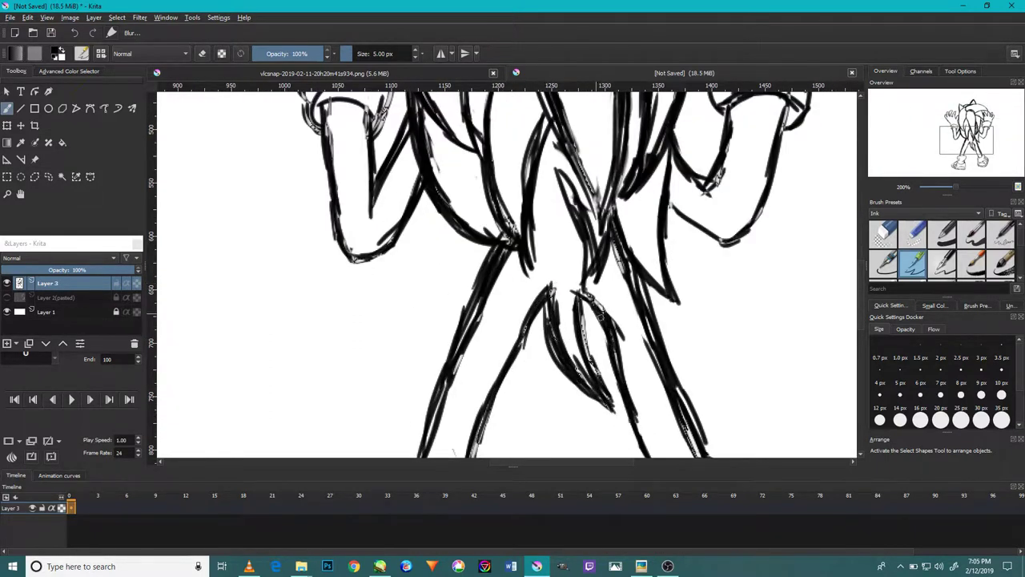
pyautogui.scroll(-2, 621, 362)
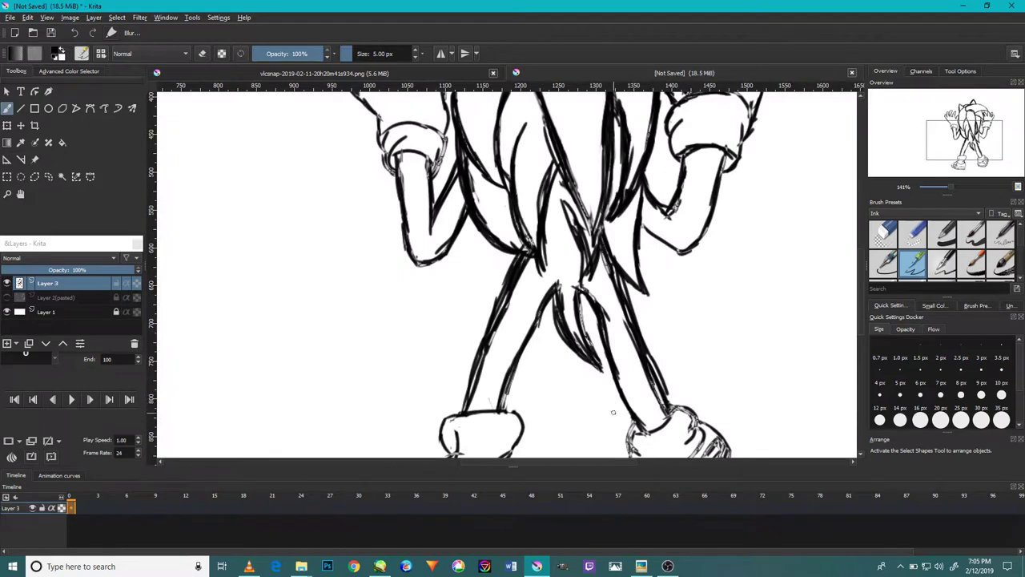
pyautogui.scroll(-2, 621, 362)
pyautogui.scroll(4, 627, 350)
# - Darken the right foot's inner heel line, inner curve and lower heel outline
pyautogui.moveTo(629, 228); pyautogui.dragTo(641, 352)
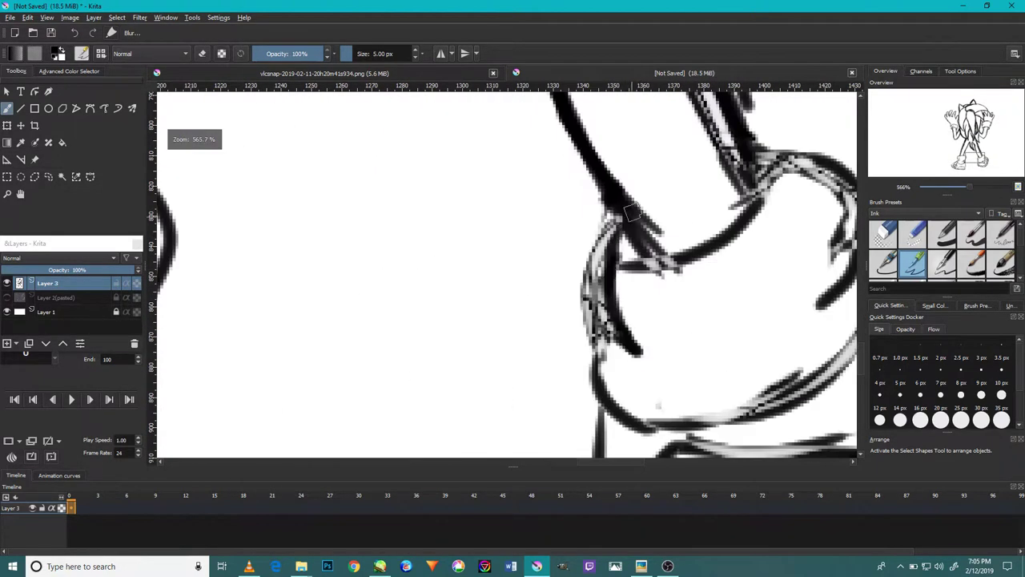
pyautogui.moveTo(615, 224); pyautogui.dragTo(632, 356)
pyautogui.moveTo(623, 288); pyautogui.dragTo(597, 407)
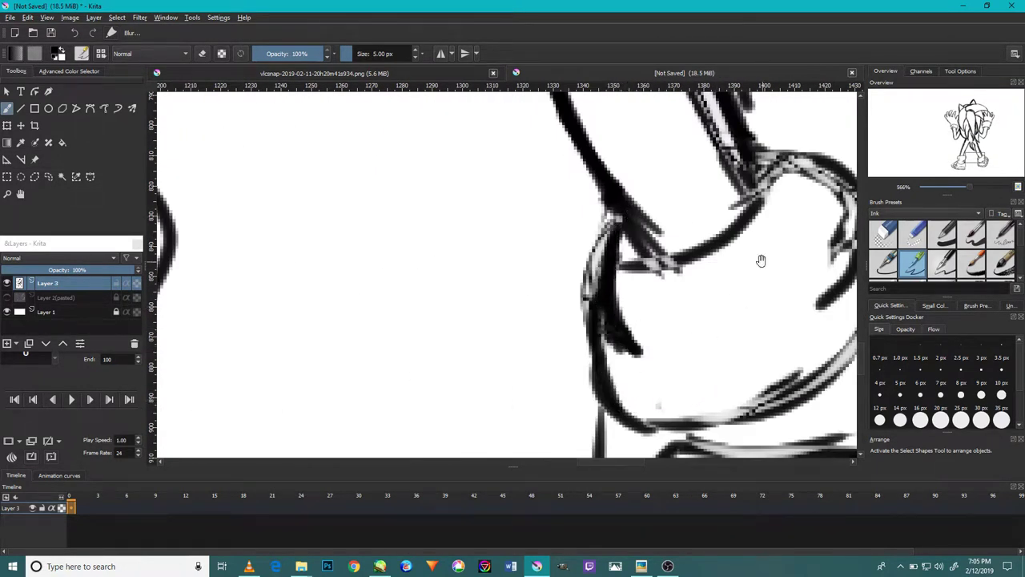
pyautogui.moveTo(681, 176); pyautogui.dragTo(748, 308)
pyautogui.moveTo(599, 394); pyautogui.dragTo(733, 345)
pyautogui.moveTo(825, 215)
pyautogui.mouseDown()
pyautogui.moveTo(733, 352)
pyautogui.moveTo(744, 360)
pyautogui.mouseUp()
# - Darken the right foot's lower toe line and check the whole heel curve
pyautogui.moveTo(813, 349); pyautogui.dragTo(673, 316)
pyautogui.moveTo(640, 405)
pyautogui.mouseDown()
pyautogui.moveTo(533, 384)
pyautogui.moveTo(765, 341)
pyautogui.mouseUp()
pyautogui.moveTo(581, 308); pyautogui.dragTo(677, 353)
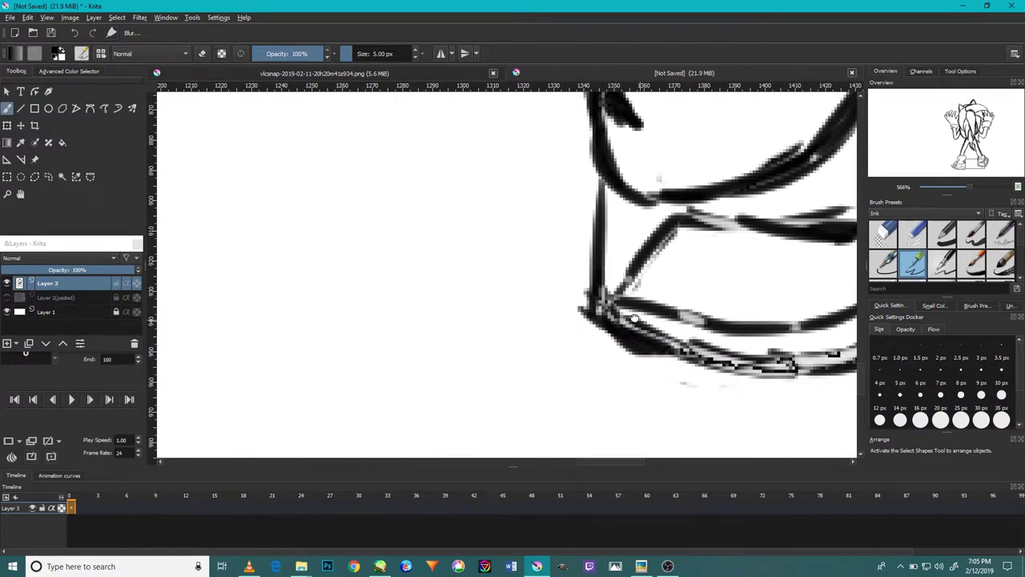
pyautogui.moveTo(583, 319); pyautogui.dragTo(457, 320)
pyautogui.moveTo(745, 312); pyautogui.dragTo(573, 390)
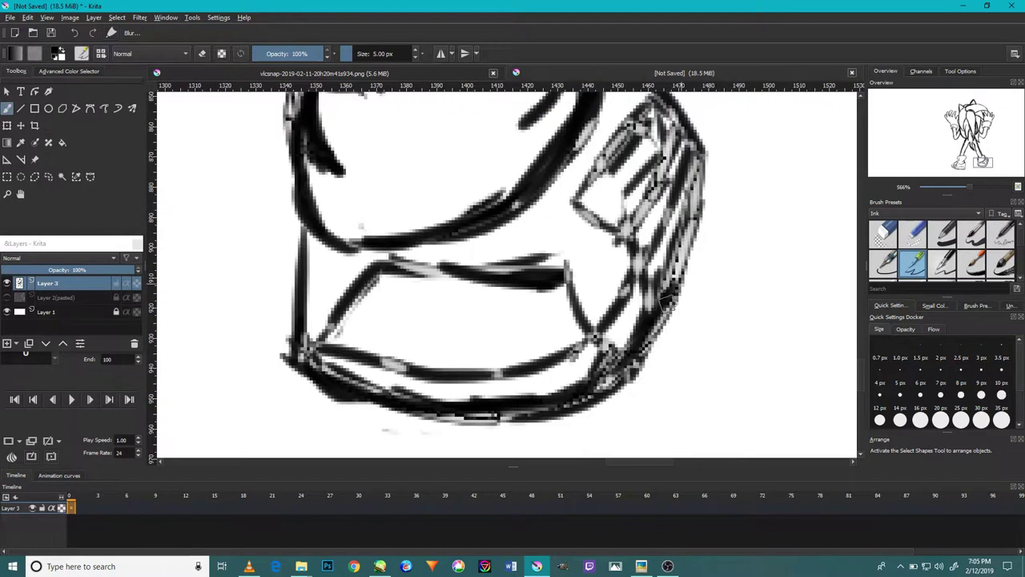
pyautogui.moveTo(708, 170); pyautogui.dragTo(651, 370)
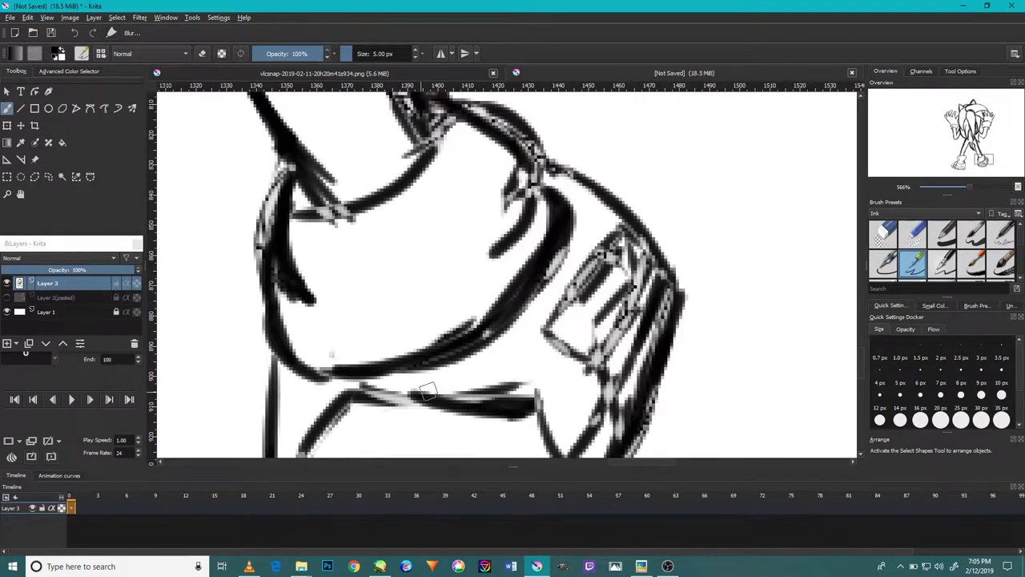
pyautogui.scroll(-2, 331, 353)
pyautogui.scroll(-3, 386, 352)
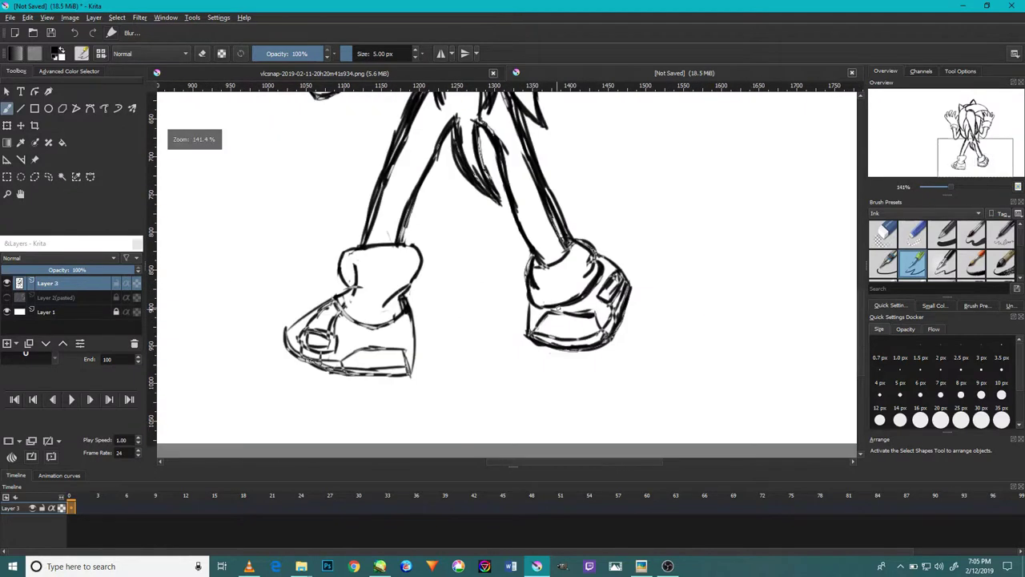
# - Ink the right leg's inner line and thicken the left foot's ankle and upper-left outline
pyautogui.scroll(-4, 387, 353)
pyautogui.scroll(1, 400, 304)
pyautogui.scroll(5, 410, 264)
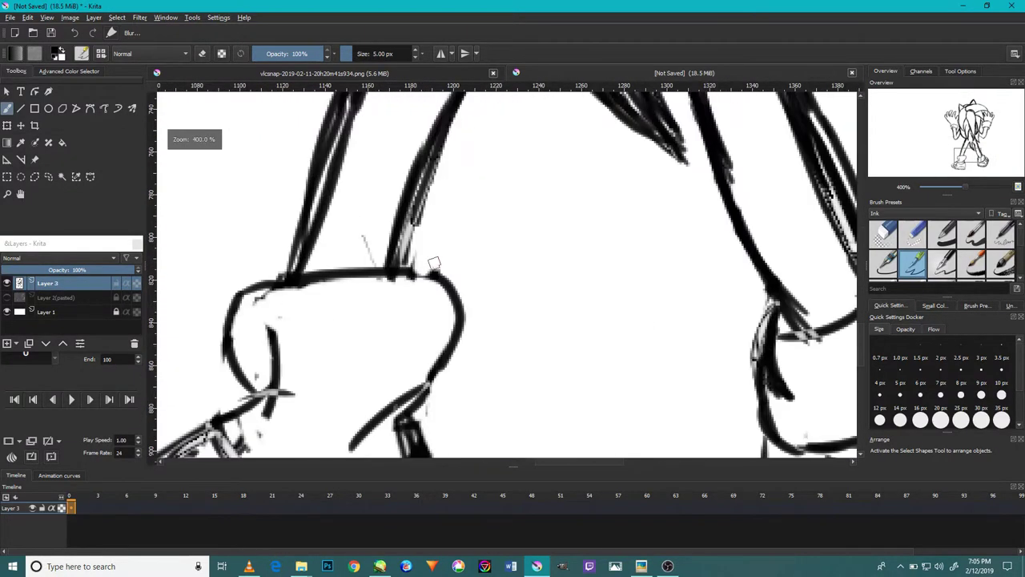
pyautogui.moveTo(407, 263); pyautogui.dragTo(423, 201)
pyautogui.scroll(-2, 276, 392)
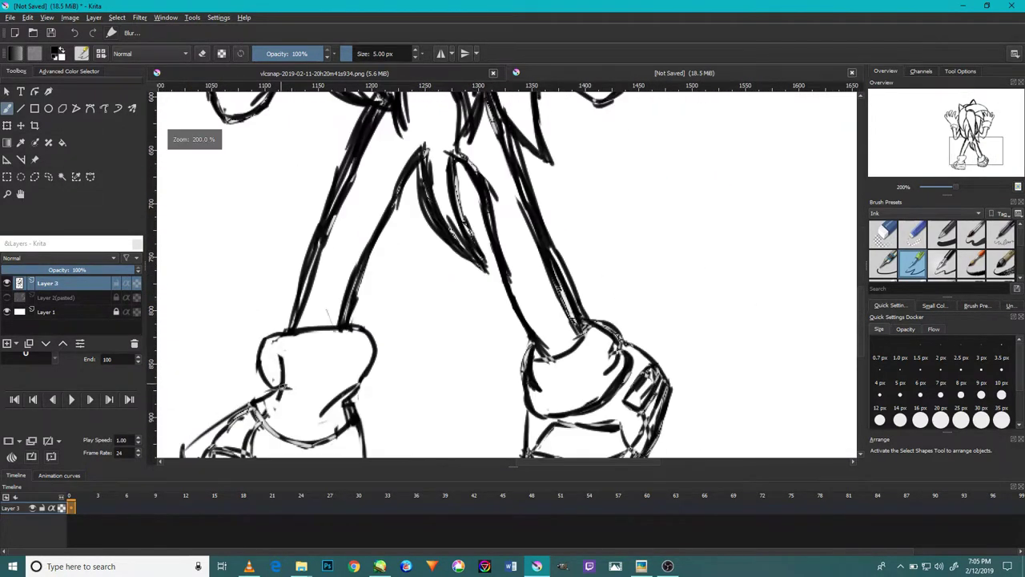
pyautogui.moveTo(346, 377); pyautogui.dragTo(464, 325)
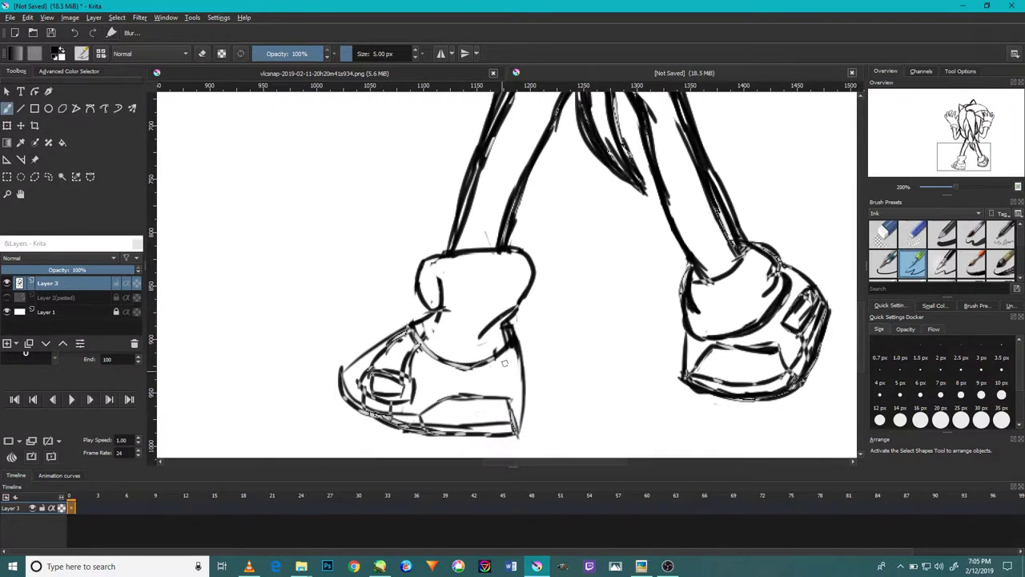
pyautogui.scroll(2, 464, 325)
pyautogui.moveTo(364, 305); pyautogui.dragTo(433, 382)
pyautogui.moveTo(398, 343)
pyautogui.mouseDown()
pyautogui.moveTo(481, 394)
pyautogui.moveTo(560, 346)
pyautogui.mouseUp()
pyautogui.moveTo(216, 400); pyautogui.dragTo(349, 311)
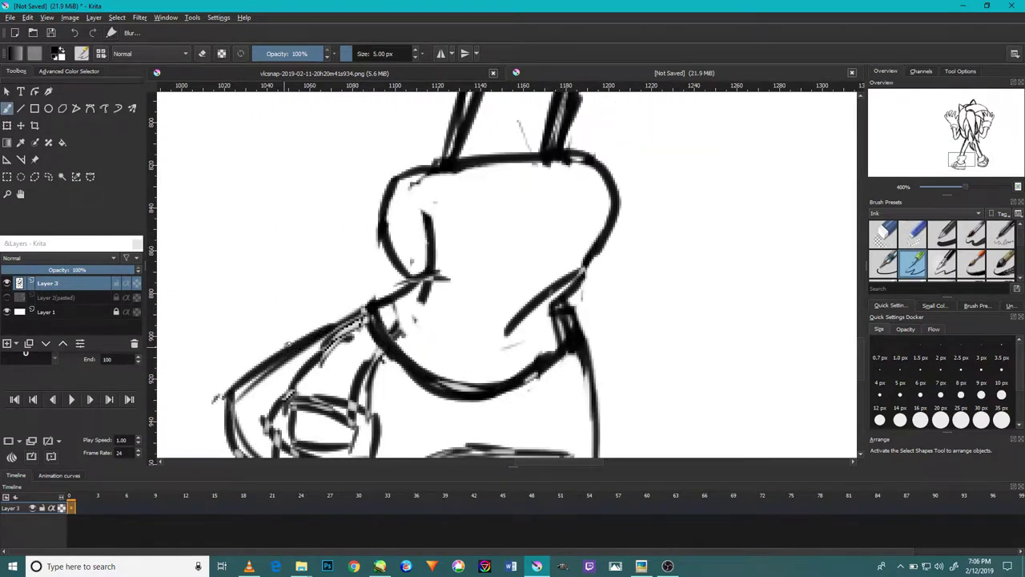
pyautogui.moveTo(286, 347); pyautogui.dragTo(405, 290)
pyautogui.moveTo(227, 391); pyautogui.dragTo(237, 450)
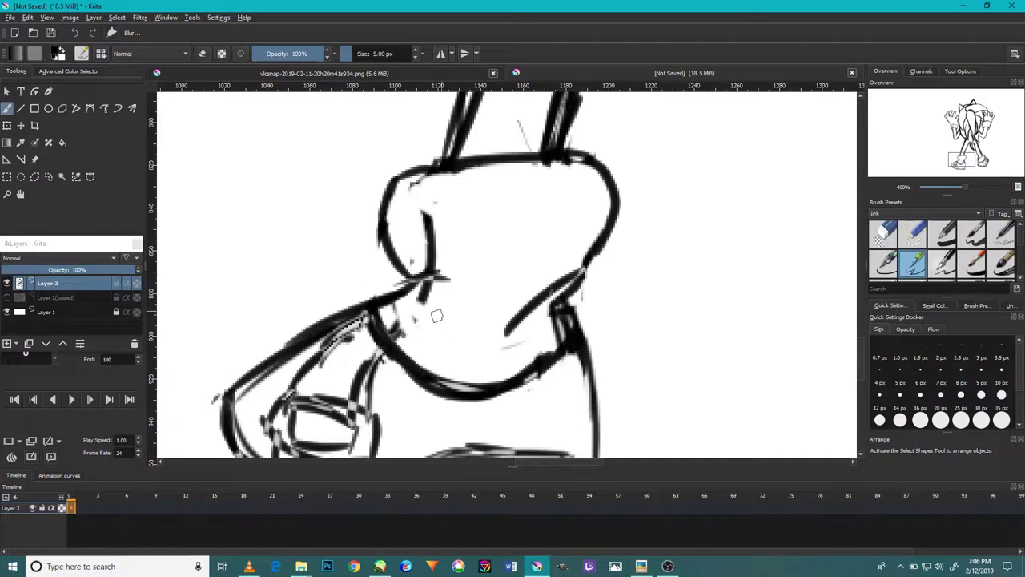
# - Ink the bottom of the shoe from heel to toe and redraw the sole edges
pyautogui.moveTo(436, 316); pyautogui.dragTo(476, 204)
pyautogui.moveTo(624, 417)
pyautogui.mouseDown()
pyautogui.moveTo(416, 412)
pyautogui.moveTo(240, 294)
pyautogui.mouseUp()
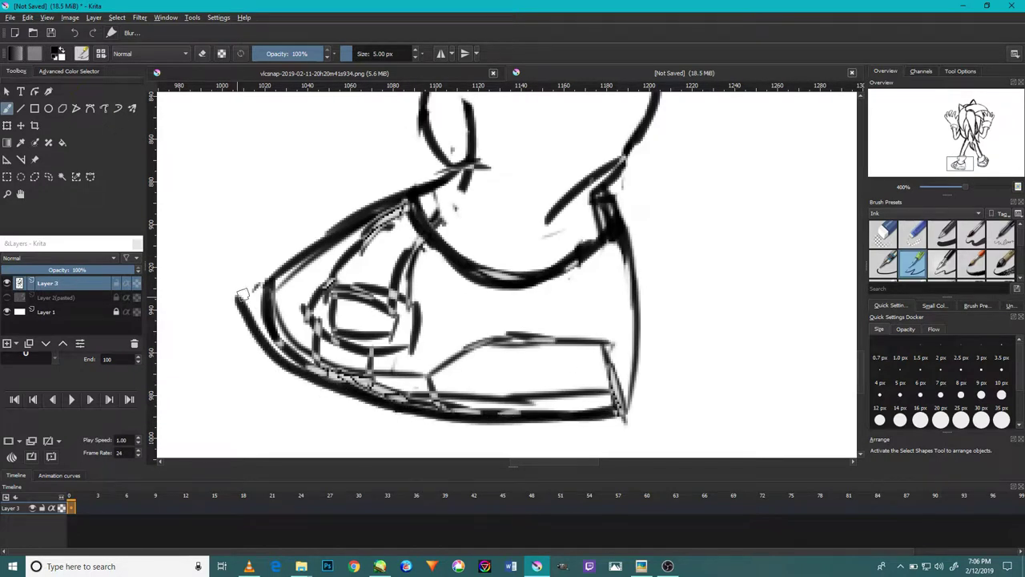
pyautogui.scroll(-1, 401, 336)
pyautogui.scroll(-2, 400, 336)
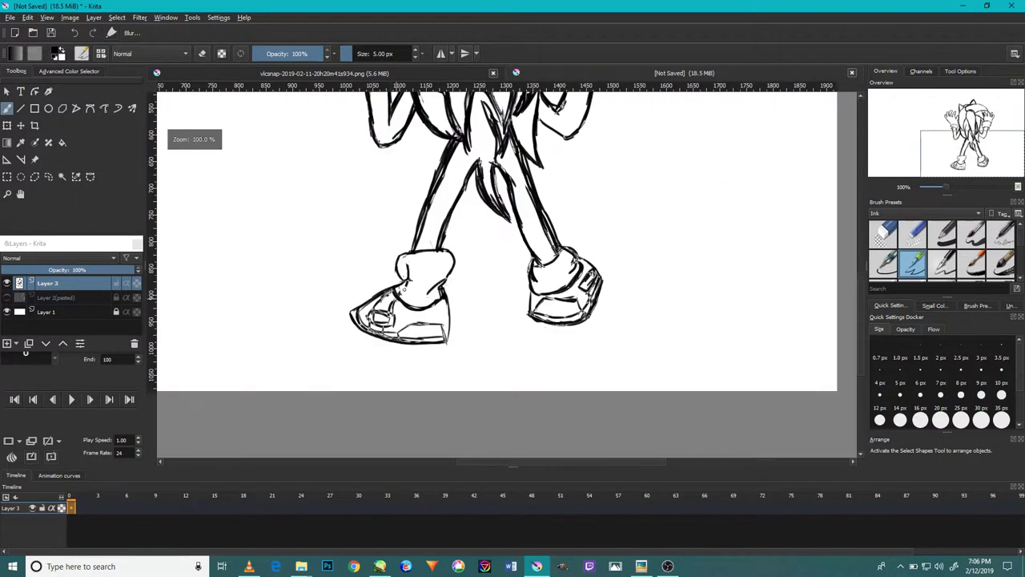
pyautogui.scroll(4, 485, 376)
pyautogui.moveTo(561, 423); pyautogui.dragTo(575, 210)
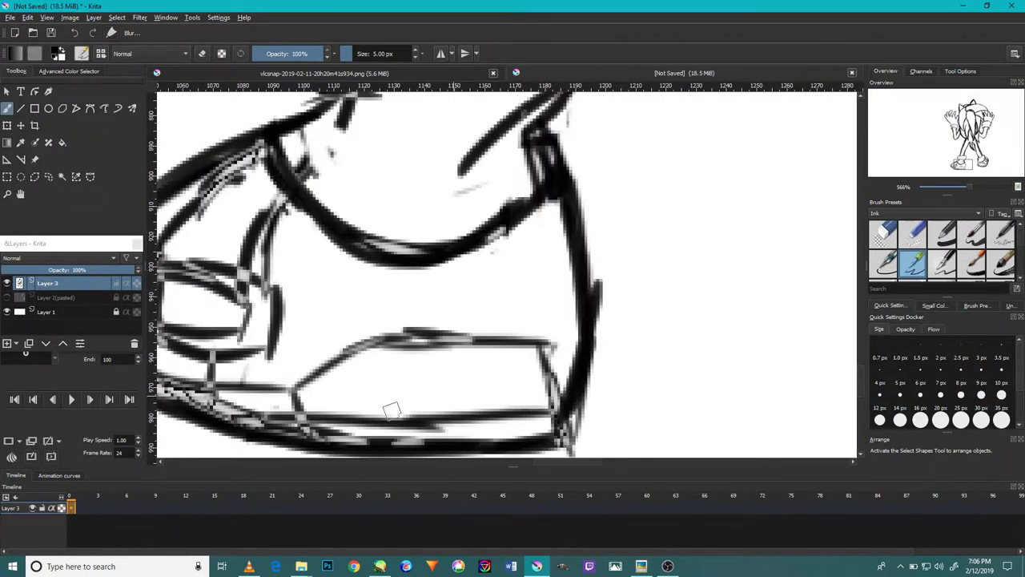
pyautogui.moveTo(295, 390)
pyautogui.mouseDown()
pyautogui.moveTo(417, 332)
pyautogui.moveTo(557, 344)
pyautogui.moveTo(528, 408)
pyautogui.moveTo(297, 390)
pyautogui.moveTo(554, 332)
pyautogui.mouseUp()
pyautogui.scroll(-3, 424, 352)
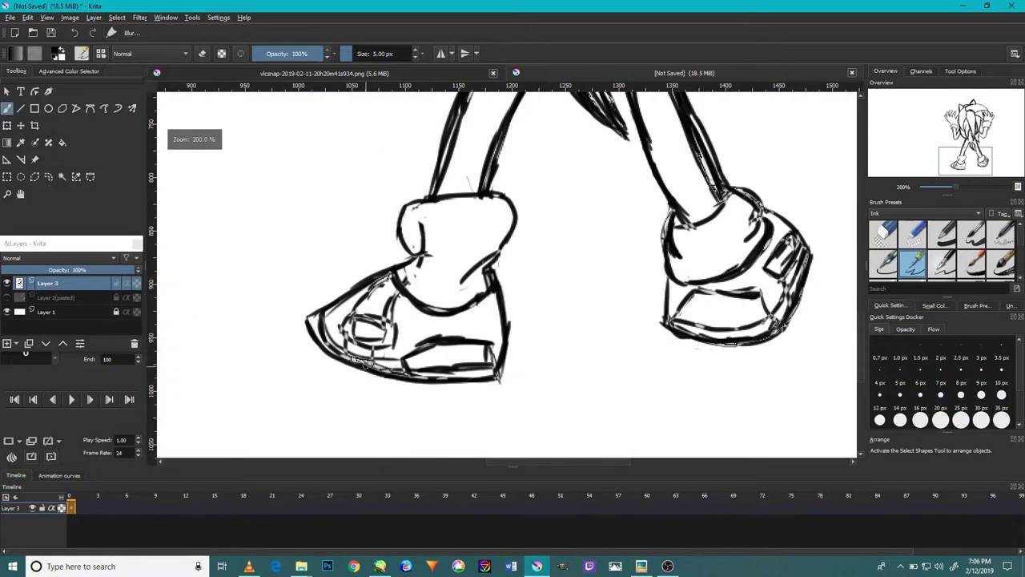
pyautogui.scroll(4, 424, 352)
pyautogui.moveTo(429, 354); pyautogui.dragTo(294, 362)
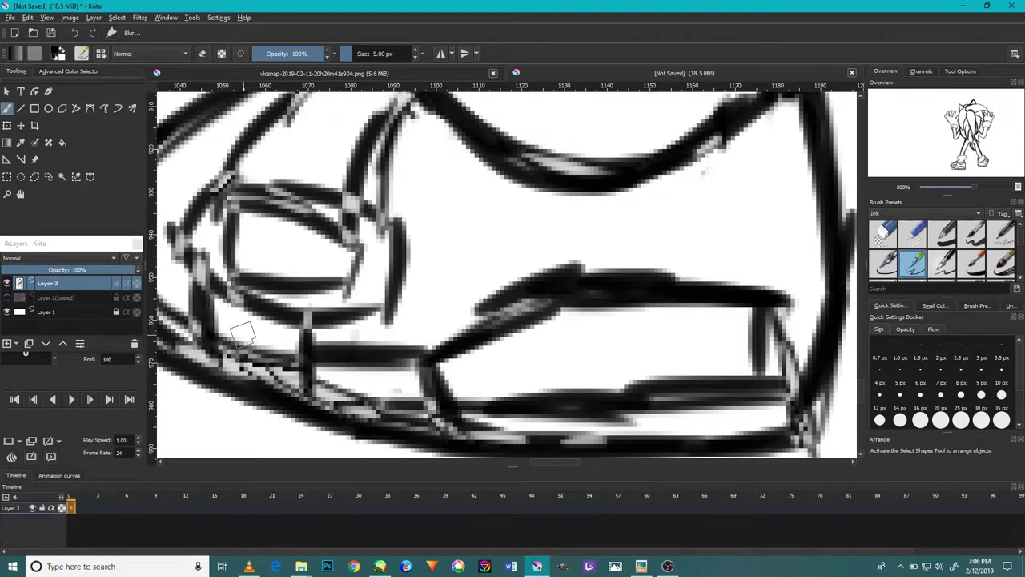
# - Sharpen the toe tip and ink a thick outline around the shoe's oval
pyautogui.moveTo(397, 336); pyautogui.dragTo(572, 336)
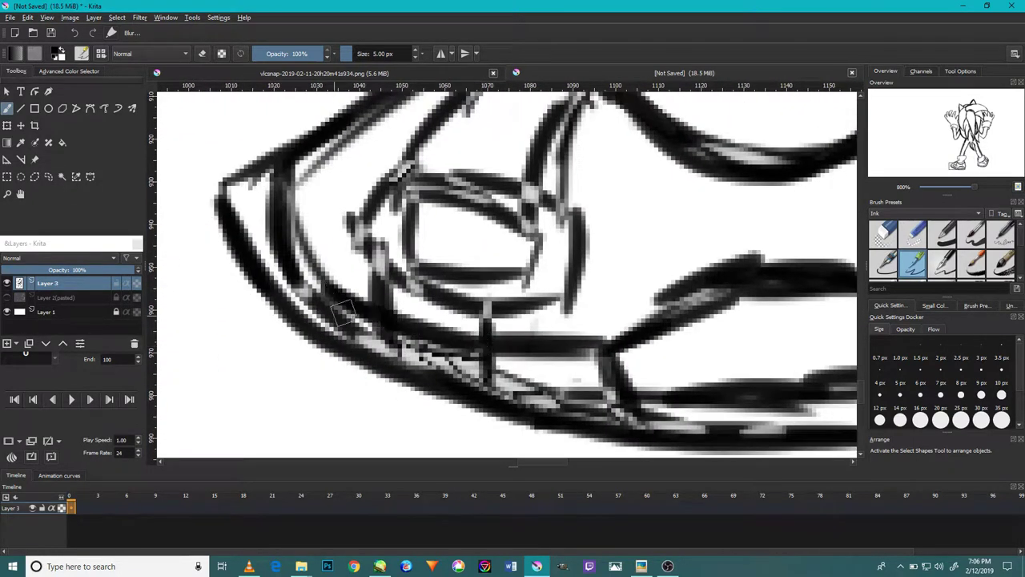
pyautogui.moveTo(225, 210)
pyautogui.mouseDown()
pyautogui.moveTo(210, 196)
pyautogui.moveTo(292, 169)
pyautogui.mouseUp()
pyautogui.moveTo(383, 242); pyautogui.dragTo(376, 280)
pyautogui.moveTo(377, 282)
pyautogui.mouseDown()
pyautogui.moveTo(362, 272)
pyautogui.moveTo(408, 204)
pyautogui.moveTo(577, 300)
pyautogui.moveTo(382, 309)
pyautogui.moveTo(437, 212)
pyautogui.mouseUp()
pyautogui.moveTo(513, 256); pyautogui.dragTo(489, 337)
pyautogui.moveTo(416, 320); pyautogui.dragTo(512, 328)
pyautogui.moveTo(464, 289); pyautogui.dragTo(456, 353)
pyautogui.moveTo(577, 192); pyautogui.dragTo(520, 337)
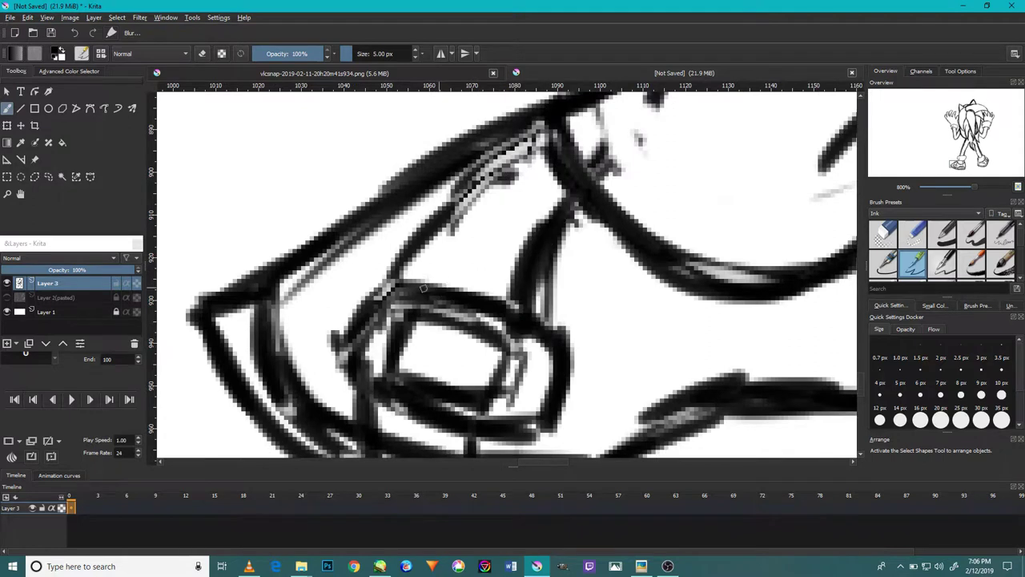
pyautogui.scroll(-5, 513, 228)
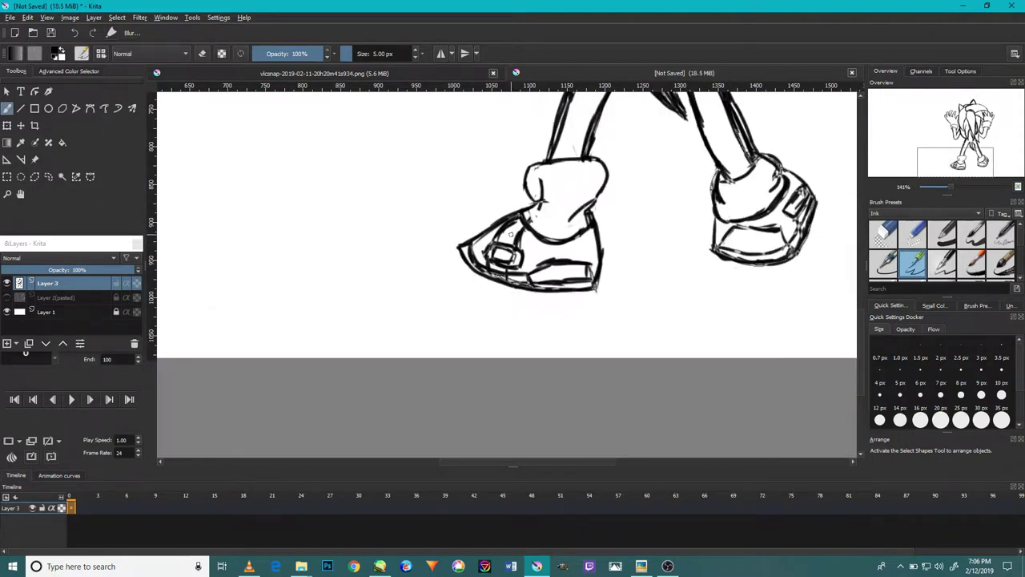
pyautogui.scroll(5, 510, 234)
# - Erase stray strokes and faint marks around the shoe's oval outline
pyautogui.press('e')
pyautogui.moveTo(451, 247); pyautogui.dragTo(400, 264)
pyautogui.moveTo(599, 224); pyautogui.dragTo(492, 345)
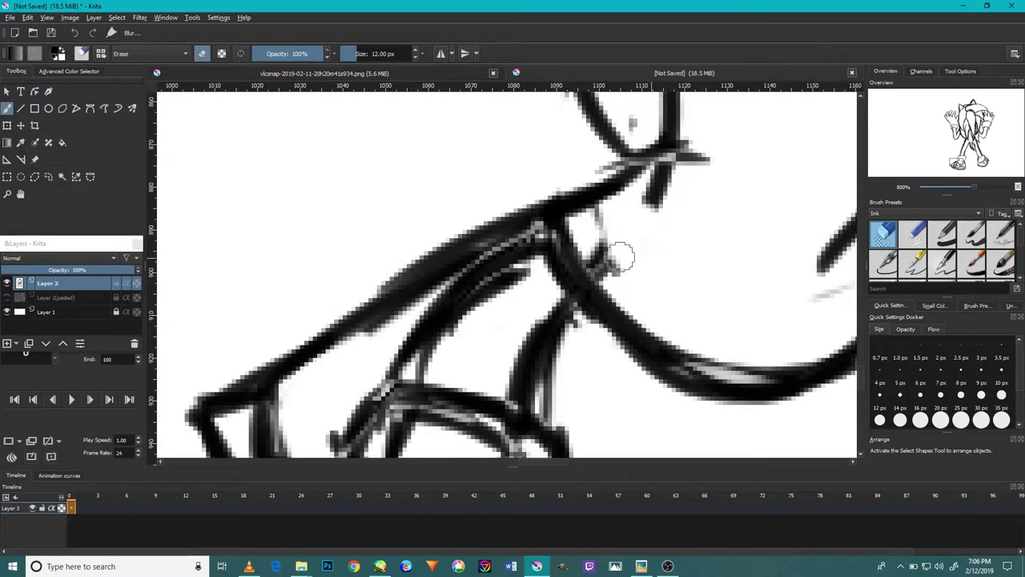
pyautogui.moveTo(606, 263)
pyautogui.mouseDown()
pyautogui.moveTo(664, 179)
pyautogui.moveTo(633, 293)
pyautogui.moveTo(665, 285)
pyautogui.moveTo(606, 351)
pyautogui.mouseUp()
pyautogui.moveTo(503, 240); pyautogui.dragTo(590, 153)
pyautogui.moveTo(499, 316)
pyautogui.mouseDown()
pyautogui.moveTo(574, 337)
pyautogui.moveTo(645, 340)
pyautogui.moveTo(587, 388)
pyautogui.mouseUp()
pyautogui.scroll(-4, 574, 337)
pyautogui.scroll(2, 586, 382)
# - Redraw the cuff's right and left outlines in ink, then zoom out to check
pyautogui.press('e')
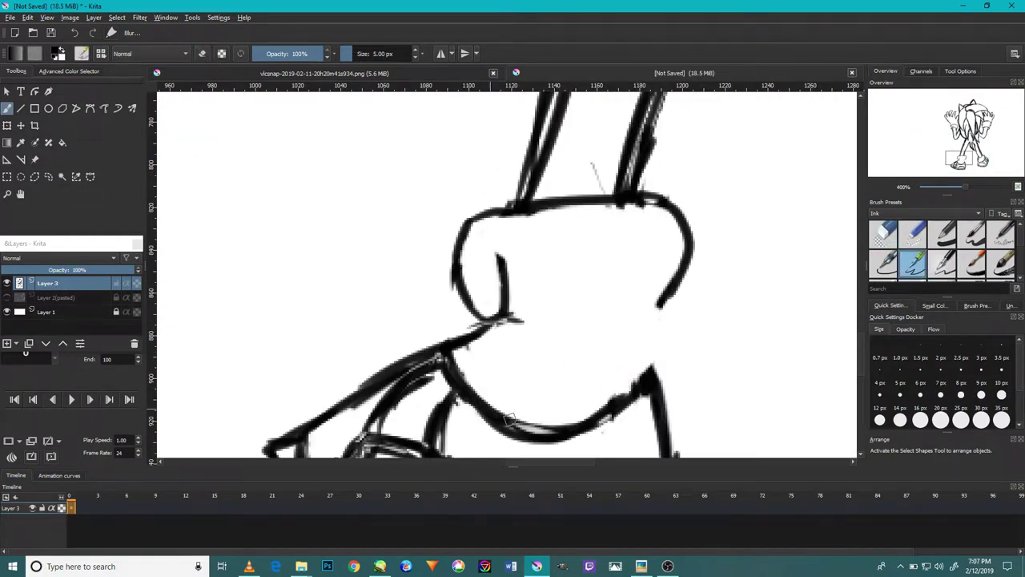
pyautogui.moveTo(618, 328)
pyautogui.mouseDown()
pyautogui.moveTo(647, 377)
pyautogui.moveTo(711, 272)
pyautogui.moveTo(709, 229)
pyautogui.mouseUp()
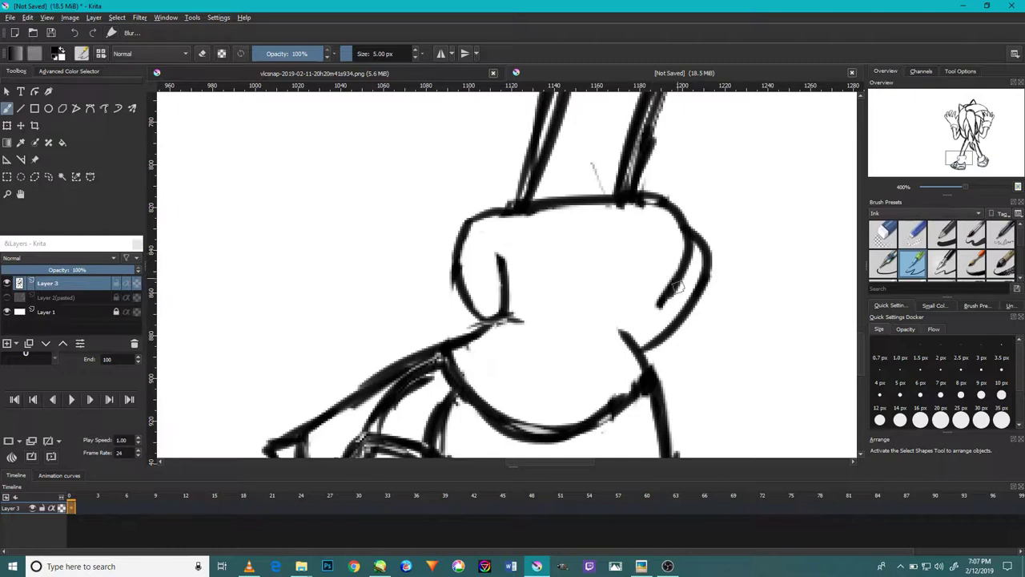
pyautogui.moveTo(713, 276); pyautogui.dragTo(641, 380)
pyautogui.moveTo(446, 334)
pyautogui.mouseDown()
pyautogui.moveTo(481, 224)
pyautogui.moveTo(438, 321)
pyautogui.moveTo(510, 246)
pyautogui.mouseUp()
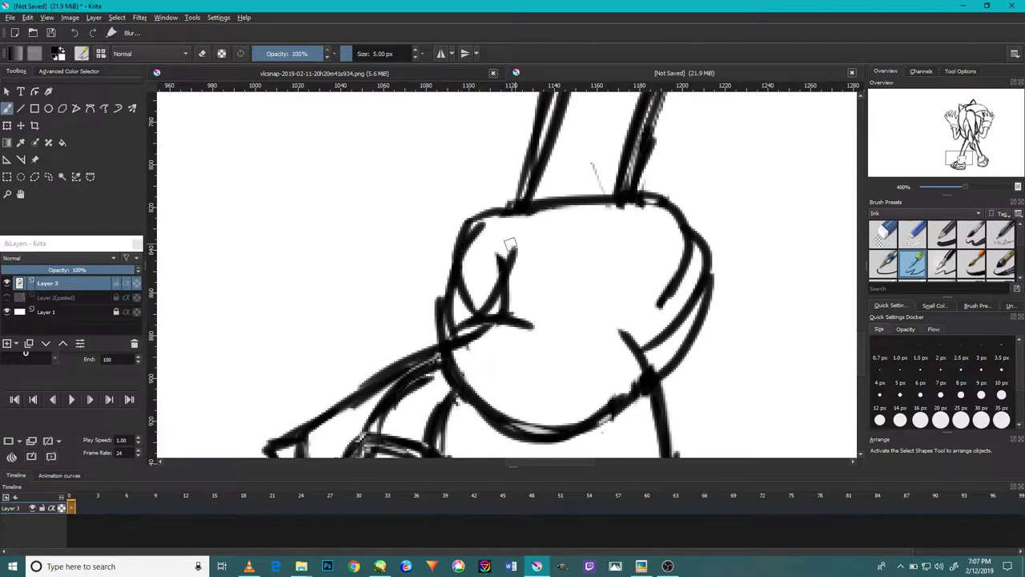
pyautogui.press('-')
pyautogui.press('-')
pyautogui.press('-')
pyautogui.scroll(3, 478, 323)
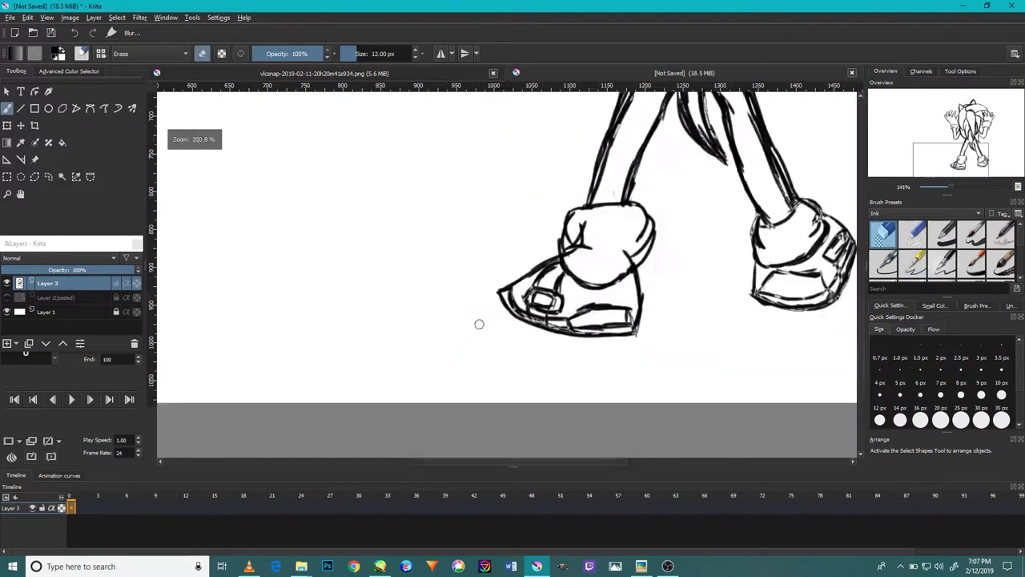
pyautogui.scroll(2, 693, 161)
# - Erase stray strokes at the top of the cuff and parts of its right outline
pyautogui.press('e')
pyautogui.moveTo(684, 177)
pyautogui.mouseDown()
pyautogui.moveTo(590, 197)
pyautogui.moveTo(563, 155)
pyautogui.moveTo(657, 185)
pyautogui.moveTo(555, 270)
pyautogui.mouseUp()
pyautogui.moveTo(623, 294)
pyautogui.mouseDown()
pyautogui.moveTo(766, 256)
pyautogui.moveTo(766, 201)
pyautogui.moveTo(755, 305)
pyautogui.moveTo(776, 284)
pyautogui.moveTo(752, 283)
pyautogui.mouseUp()
pyautogui.press('e')
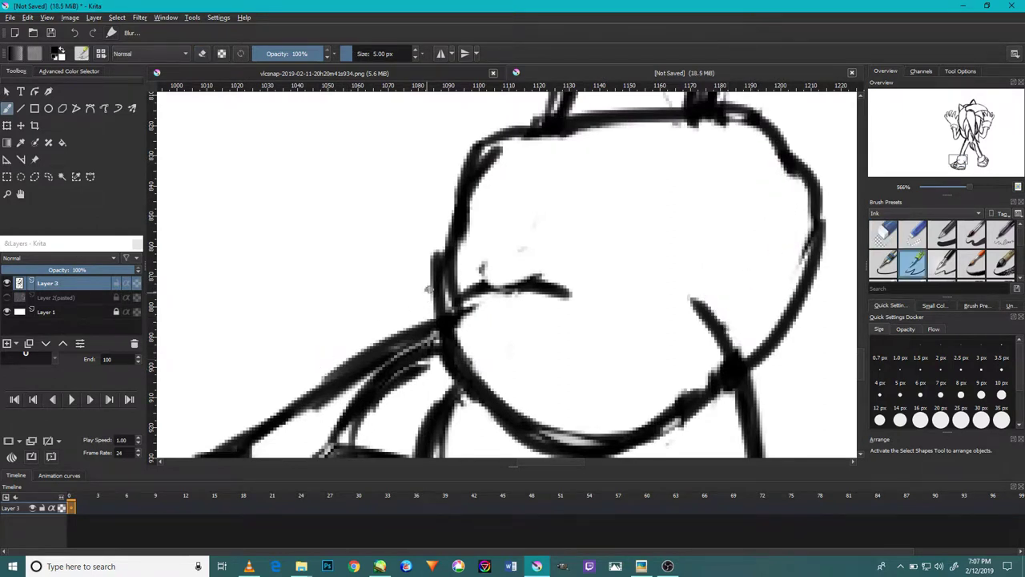
# - Draw curved fold lines across the cuff, undoing one unwanted diagonal stroke
pyautogui.moveTo(432, 290); pyautogui.dragTo(524, 252)
pyautogui.moveTo(749, 317); pyautogui.dragTo(784, 239)
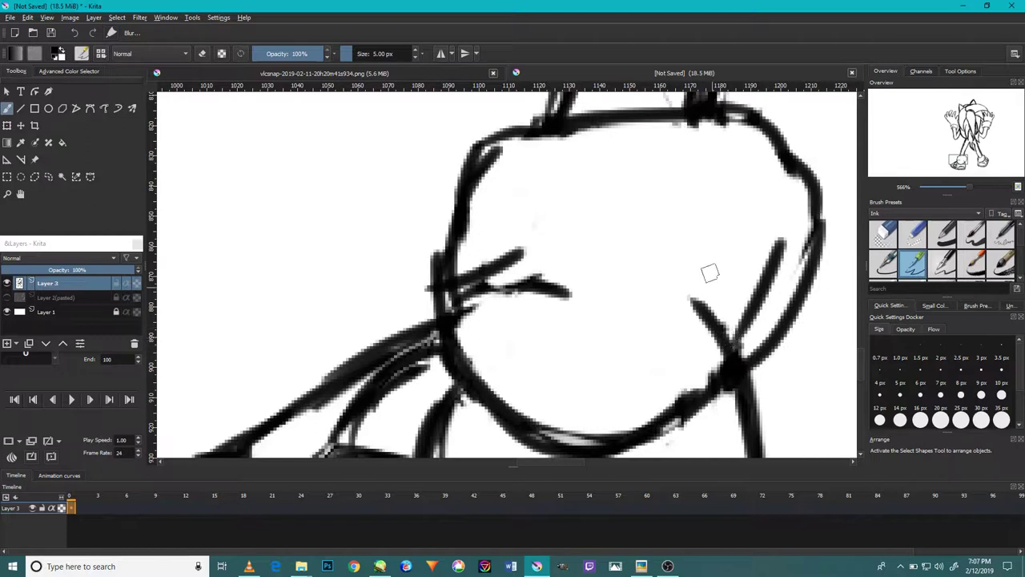
pyautogui.hotkey('ctrl', 'z')
pyautogui.moveTo(773, 320); pyautogui.dragTo(696, 252)
pyautogui.moveTo(733, 352); pyautogui.dragTo(667, 281)
pyautogui.moveTo(451, 276); pyautogui.dragTo(579, 238)
# - Erase the cuff's right outline and its inner lines
pyautogui.scroll(-3, 585, 419)
pyautogui.moveTo(573, 345); pyautogui.dragTo(539, 299)
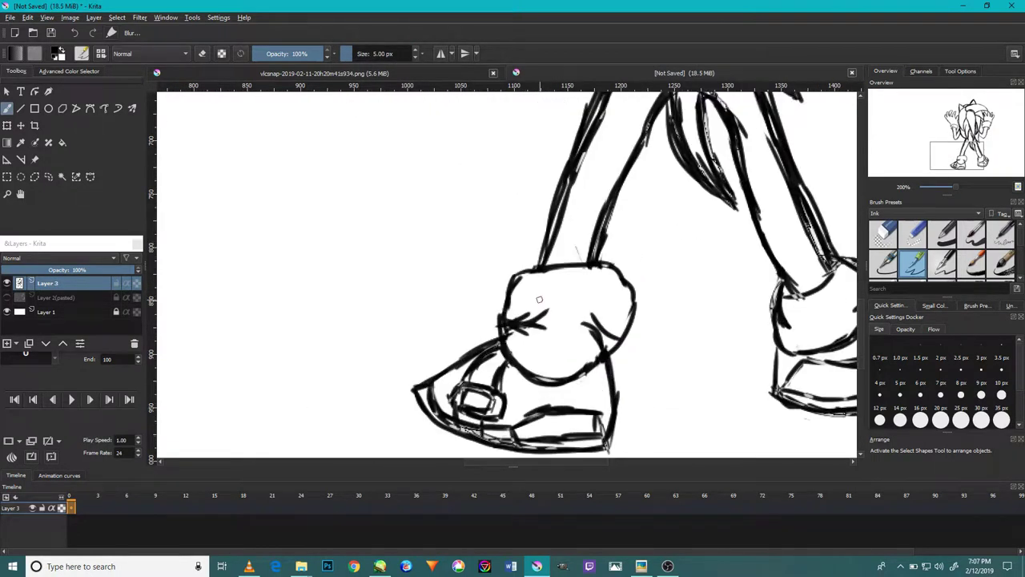
pyautogui.click(884, 233)
pyautogui.moveTo(633, 276); pyautogui.dragTo(620, 348)
pyautogui.moveTo(597, 316); pyautogui.dragTo(613, 361)
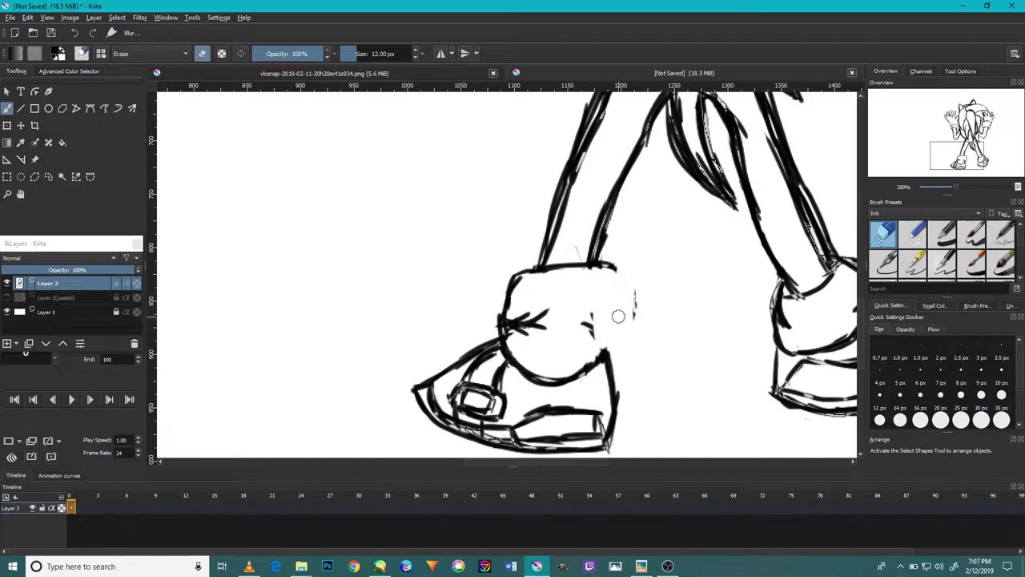
# - Erase the crossed wrinkles and draw a new bumpy cuff outline, redoing the right edge
pyautogui.moveTo(576, 321); pyautogui.dragTo(526, 323)
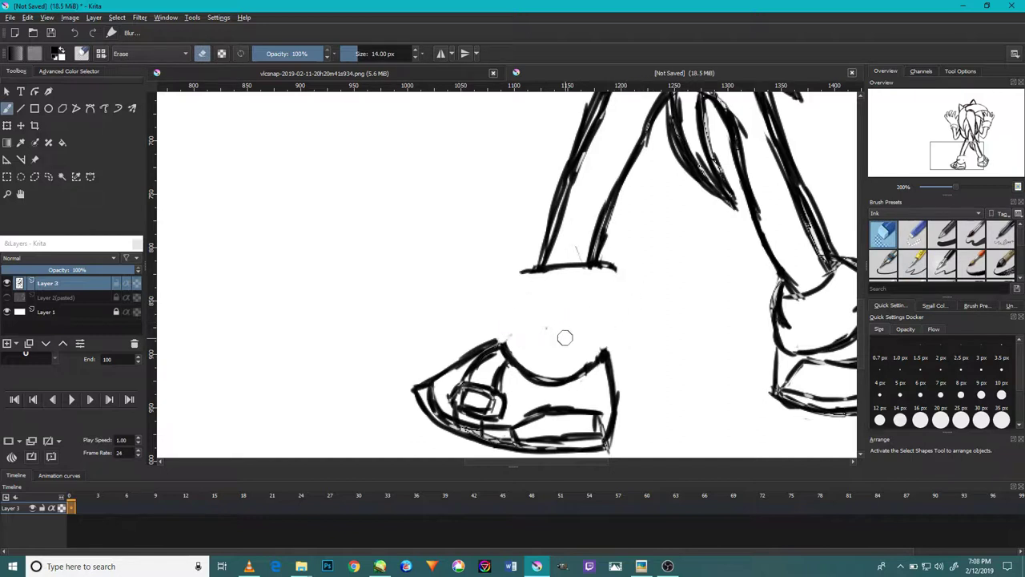
pyautogui.press('/')
pyautogui.scroll(2, 449, 261)
pyautogui.moveTo(637, 281); pyautogui.dragTo(613, 368)
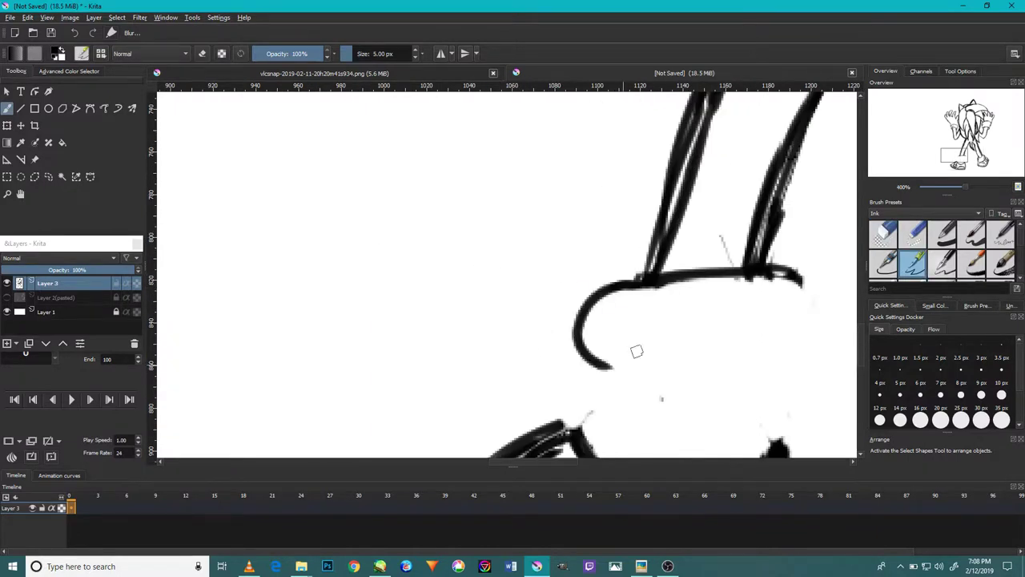
pyautogui.moveTo(575, 435); pyautogui.dragTo(609, 372)
pyautogui.scroll(-2, 622, 369)
pyautogui.scroll(1, 623, 369)
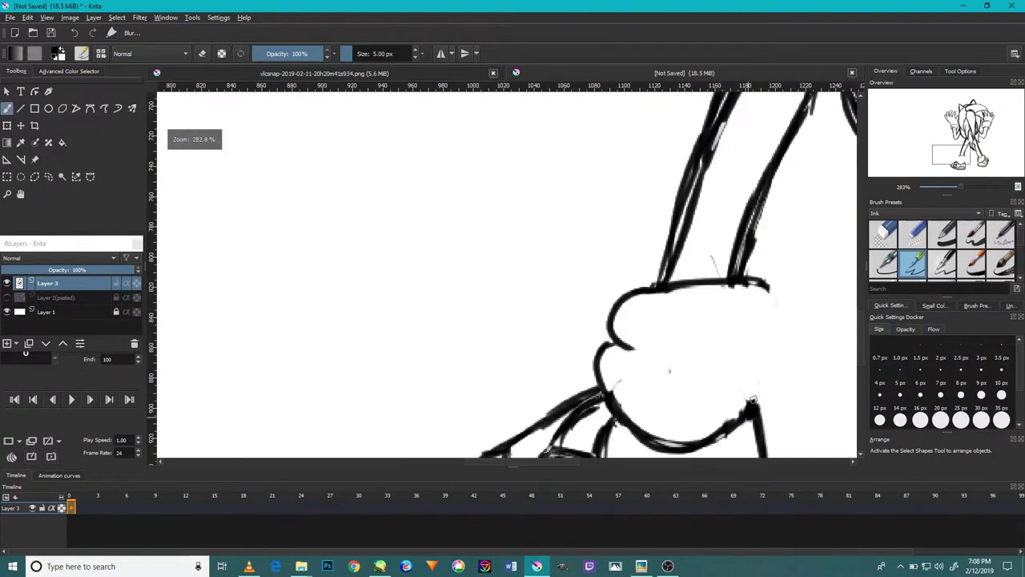
pyautogui.moveTo(717, 355); pyautogui.dragTo(753, 404)
pyautogui.moveTo(751, 369); pyautogui.dragTo(773, 288)
pyautogui.scroll(-2, 753, 337)
pyautogui.hotkey('ctrl', 'z')
pyautogui.moveTo(759, 327)
pyautogui.mouseDown()
pyautogui.moveTo(736, 381)
pyautogui.moveTo(751, 405)
pyautogui.moveTo(777, 339)
pyautogui.mouseUp()
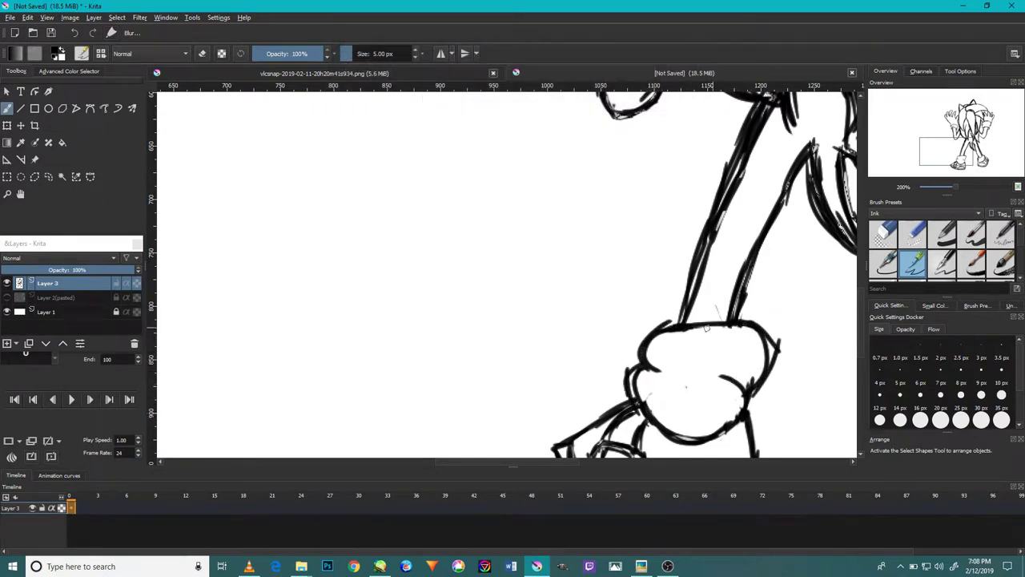
# - Ink a stroke along the leg and the cuff's left edge
pyautogui.moveTo(672, 325); pyautogui.dragTo(721, 175)
pyautogui.scroll(-4, 721, 175)
pyautogui.scroll(5, 691, 308)
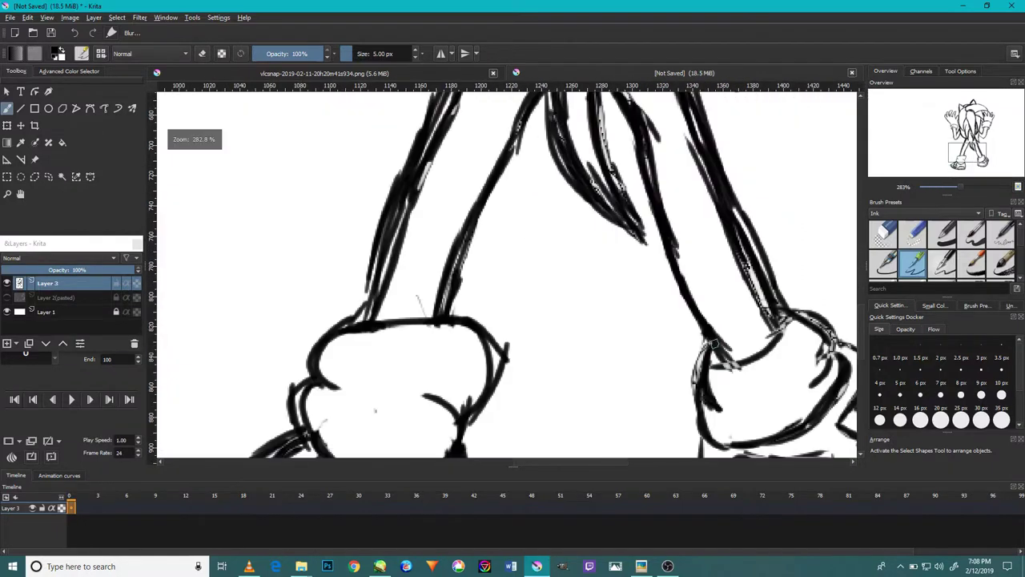
pyautogui.moveTo(694, 407); pyautogui.dragTo(707, 338)
pyautogui.scroll(-2, 706, 422)
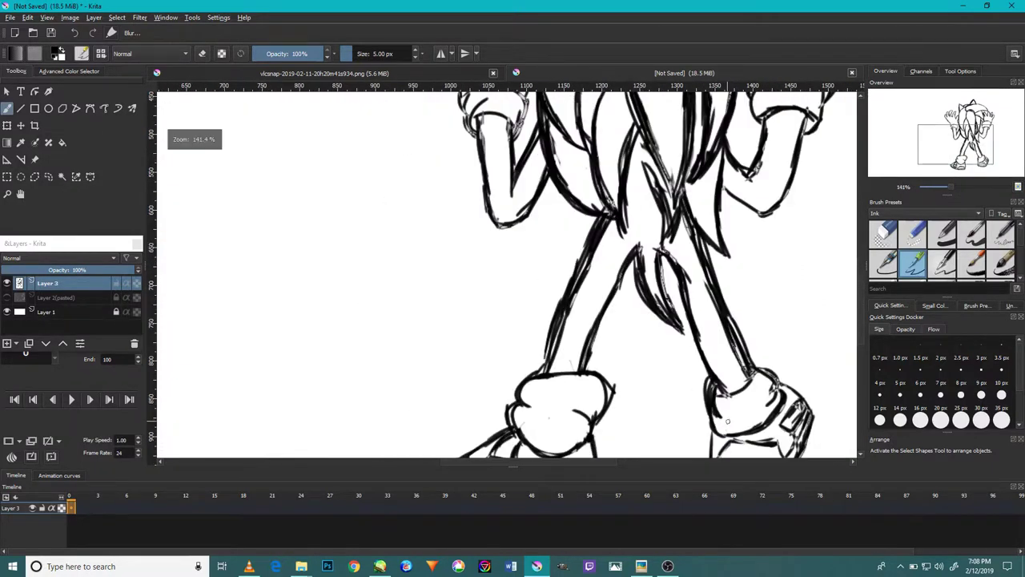
pyautogui.moveTo(702, 311); pyautogui.dragTo(712, 210)
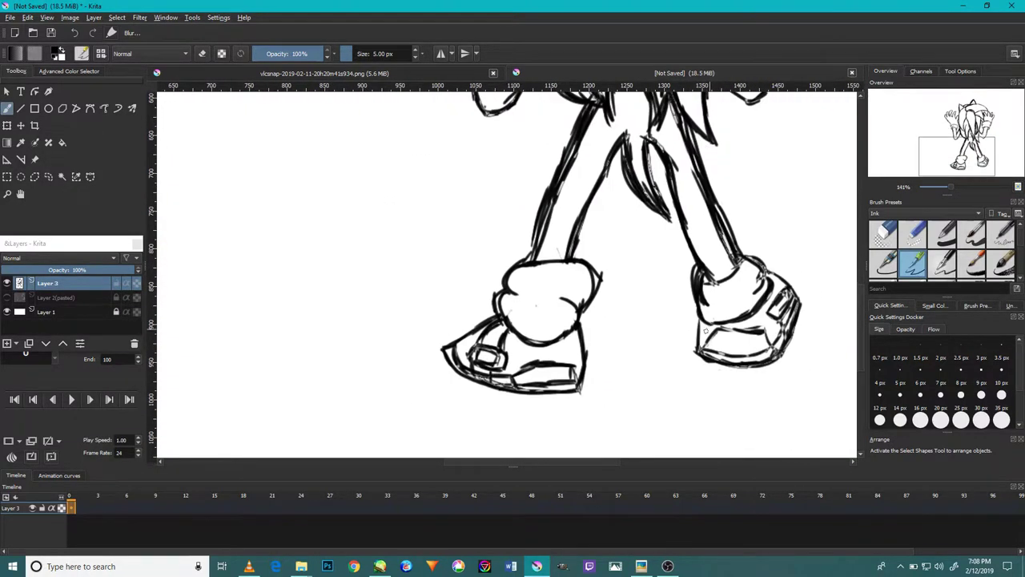
pyautogui.scroll(5, 705, 331)
pyautogui.scroll(-6, 705, 331)
pyautogui.scroll(3, 706, 331)
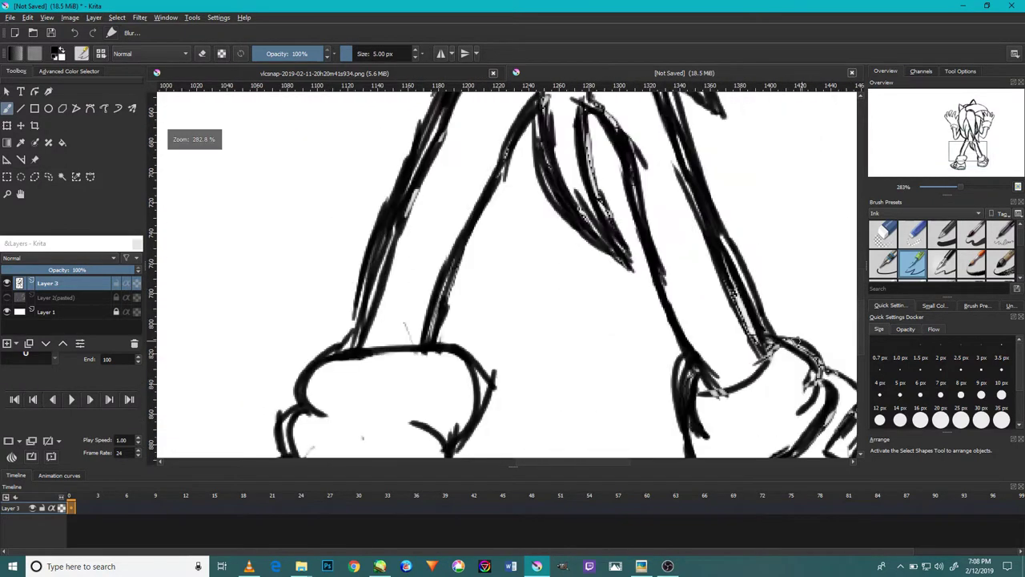
pyautogui.moveTo(590, 134)
pyautogui.mouseDown()
pyautogui.moveTo(678, 253)
pyautogui.moveTo(629, 217)
pyautogui.moveTo(625, 184)
pyautogui.moveTo(560, 222)
pyautogui.moveTo(628, 230)
pyautogui.moveTo(634, 122)
pyautogui.mouseUp()
# - Darken the central quill lines, quill outlines and lower quill tips between the legs
pyautogui.moveTo(445, 189); pyautogui.dragTo(441, 289)
pyautogui.moveTo(439, 226)
pyautogui.mouseDown()
pyautogui.moveTo(456, 303)
pyautogui.moveTo(538, 268)
pyautogui.mouseUp()
pyautogui.moveTo(516, 302); pyautogui.dragTo(484, 156)
pyautogui.moveTo(510, 393); pyautogui.dragTo(472, 300)
pyautogui.scroll(2, 481, 352)
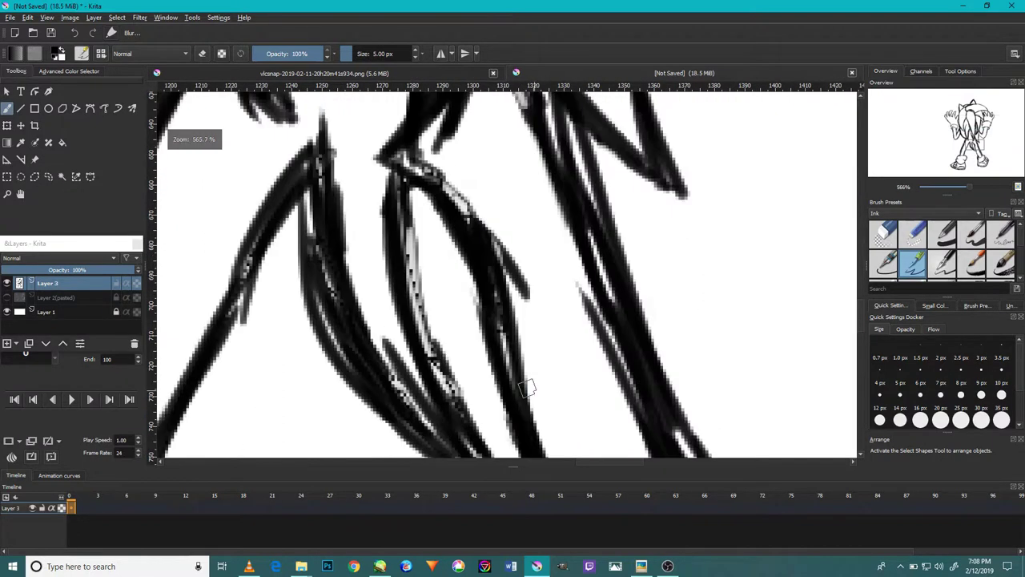
pyautogui.moveTo(417, 403); pyautogui.dragTo(324, 218)
pyautogui.moveTo(264, 313); pyautogui.dragTo(240, 215)
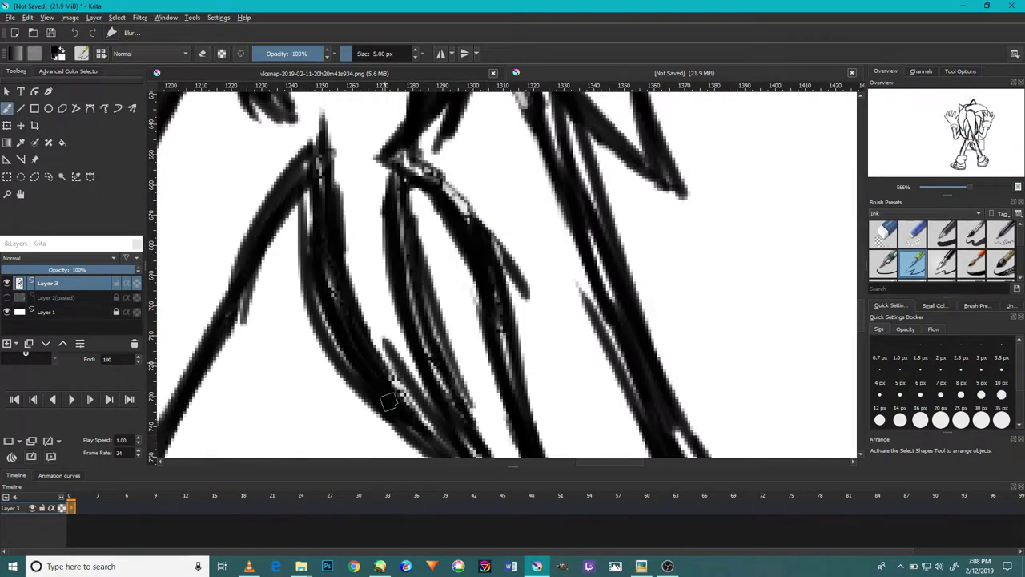
pyautogui.moveTo(336, 314); pyautogui.dragTo(329, 237)
pyautogui.moveTo(419, 394)
pyautogui.mouseDown()
pyautogui.moveTo(376, 256)
pyautogui.moveTo(428, 327)
pyautogui.mouseUp()
pyautogui.moveTo(321, 228)
pyautogui.mouseDown()
pyautogui.moveTo(432, 337)
pyautogui.moveTo(423, 320)
pyautogui.mouseUp()
pyautogui.scroll(-4, 363, 264)
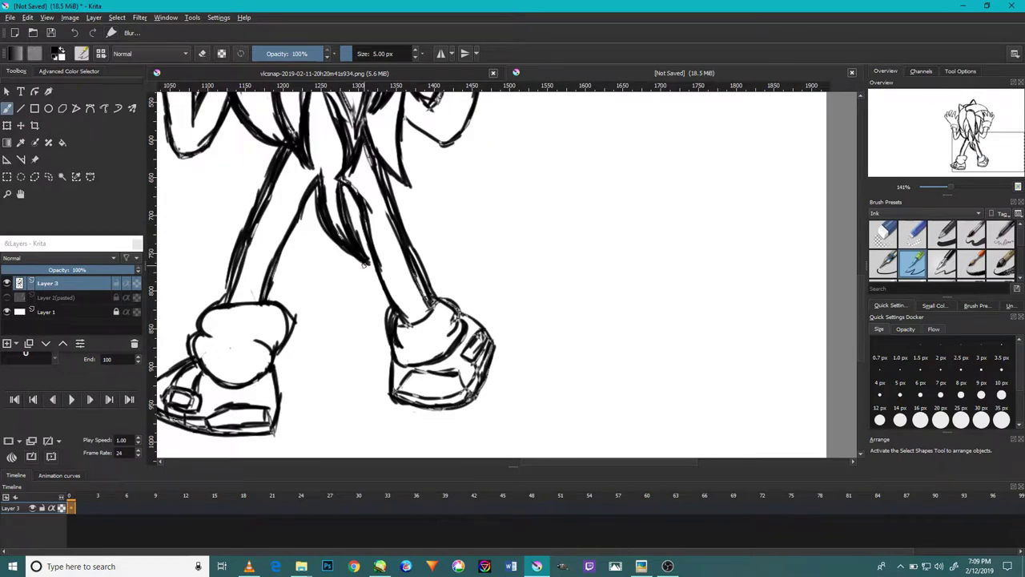
pyautogui.click(668, 567)
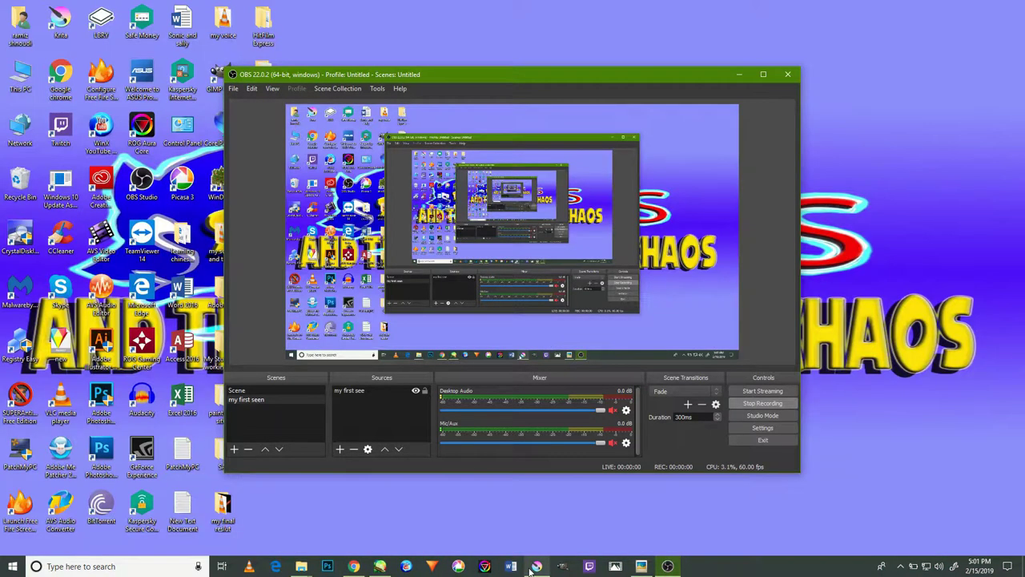
# - Switch back to Krita, now showing the coloured Finshed A02.jpg painting
pyautogui.click(537, 566)
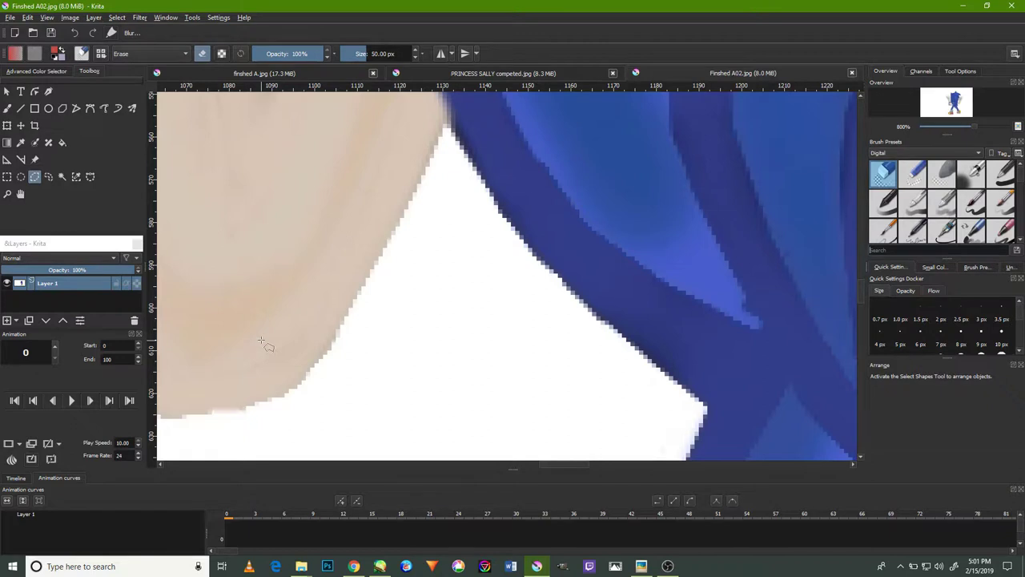
# - Zoom in on the figure and place the first selection point on its edge
pyautogui.scroll(-5, 408, 205)
pyautogui.scroll(-3, 409, 204)
pyautogui.scroll(5, 480, 272)
pyautogui.scroll(2, 527, 315)
pyautogui.scroll(1, 560, 315)
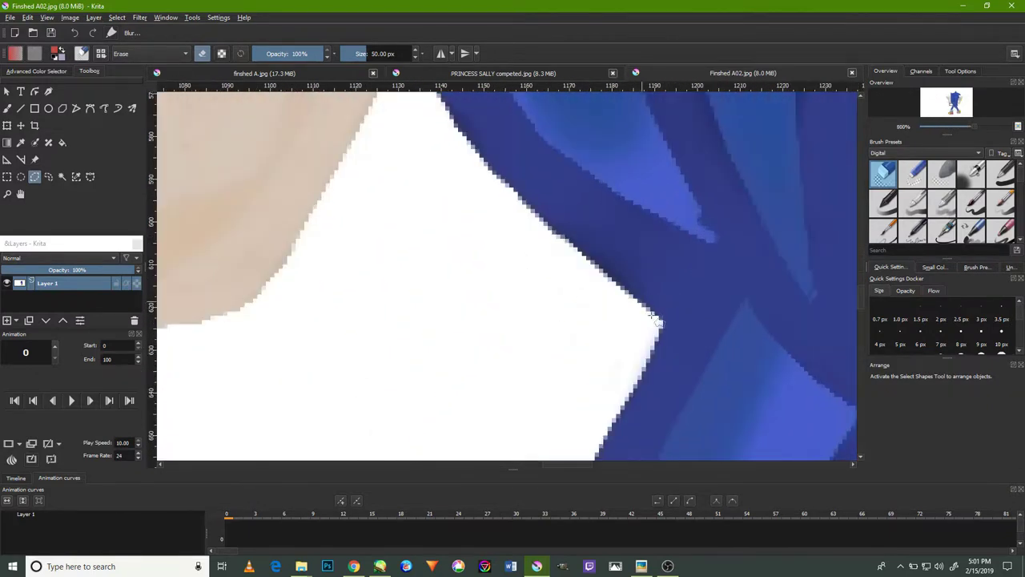
pyautogui.scroll(2, 657, 315)
pyautogui.click(658, 315)
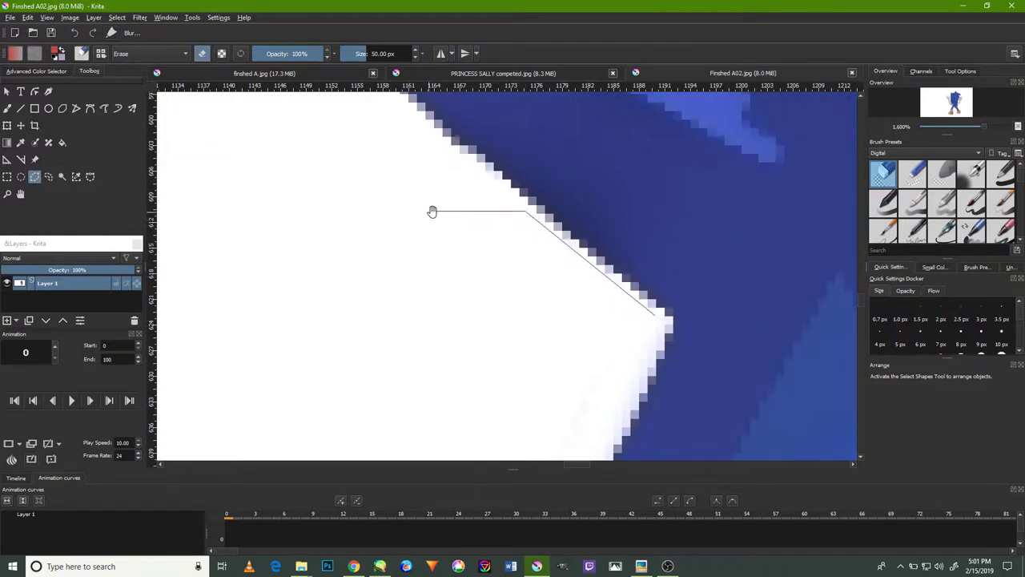
# - Pan along the figure's edge and add a corner point to the outline
pyautogui.moveTo(425, 211); pyautogui.dragTo(419, 329)
pyautogui.moveTo(382, 233); pyautogui.dragTo(479, 249)
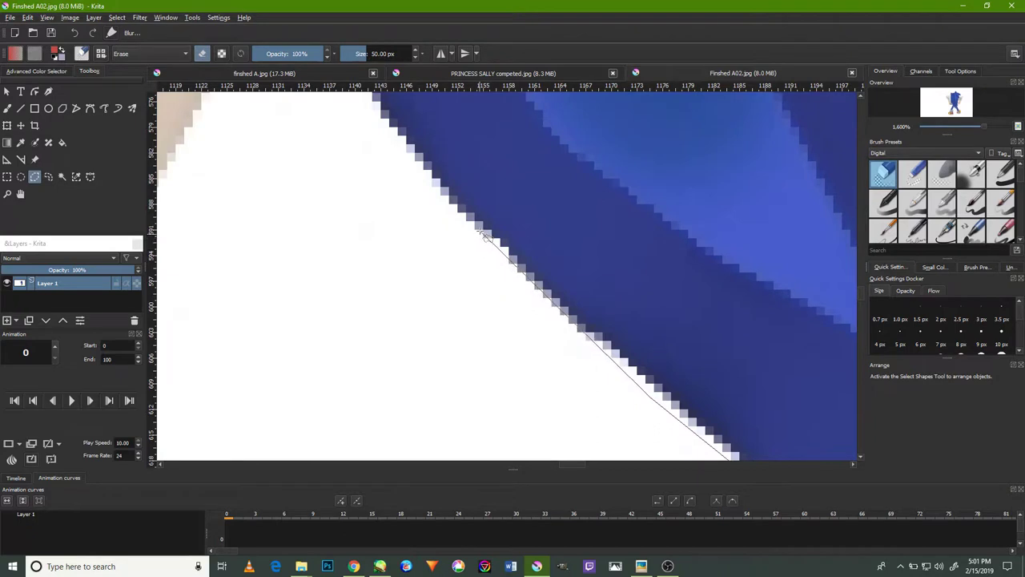
pyautogui.moveTo(352, 136); pyautogui.dragTo(451, 240)
pyautogui.moveTo(437, 178)
pyautogui.mouseDown()
pyautogui.moveTo(447, 251)
pyautogui.moveTo(489, 88)
pyautogui.mouseUp()
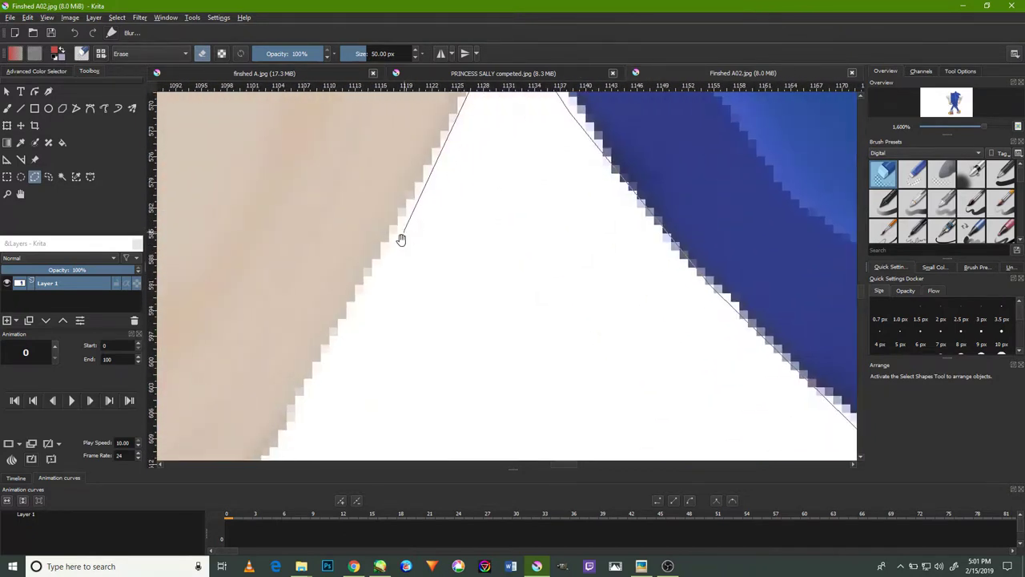
pyautogui.moveTo(401, 236); pyautogui.dragTo(481, 96)
pyautogui.moveTo(403, 242); pyautogui.dragTo(513, 187)
pyautogui.click(458, 253)
# - Add selection points along the skin edge and the left edge
pyautogui.moveTo(407, 306); pyautogui.dragTo(594, 256)
pyautogui.click(570, 253)
pyautogui.click(453, 283)
pyautogui.click(344, 293)
pyautogui.moveTo(257, 247); pyautogui.dragTo(432, 400)
pyautogui.click(383, 416)
# - Follow the arm's edge, adding two points to the selection outline
pyautogui.moveTo(309, 240); pyautogui.dragTo(362, 419)
pyautogui.moveTo(336, 201); pyautogui.dragTo(360, 237)
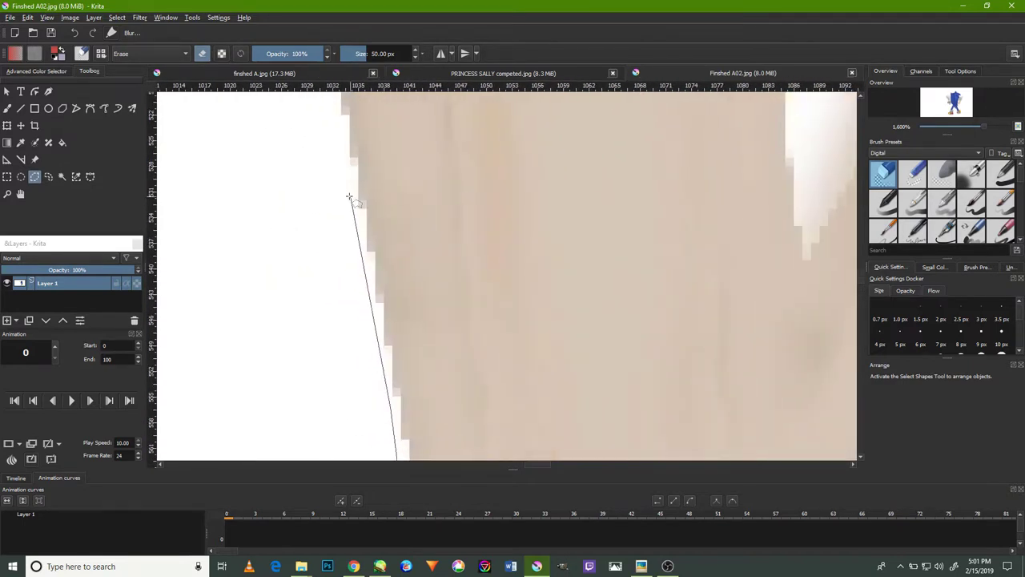
pyautogui.moveTo(348, 197); pyautogui.dragTo(373, 331)
pyautogui.moveTo(361, 152); pyautogui.dragTo(400, 391)
pyautogui.click(437, 335)
pyautogui.click(343, 270)
# - Trace the glove's grey outer edge with selection points
pyautogui.moveTo(293, 172); pyautogui.dragTo(362, 261)
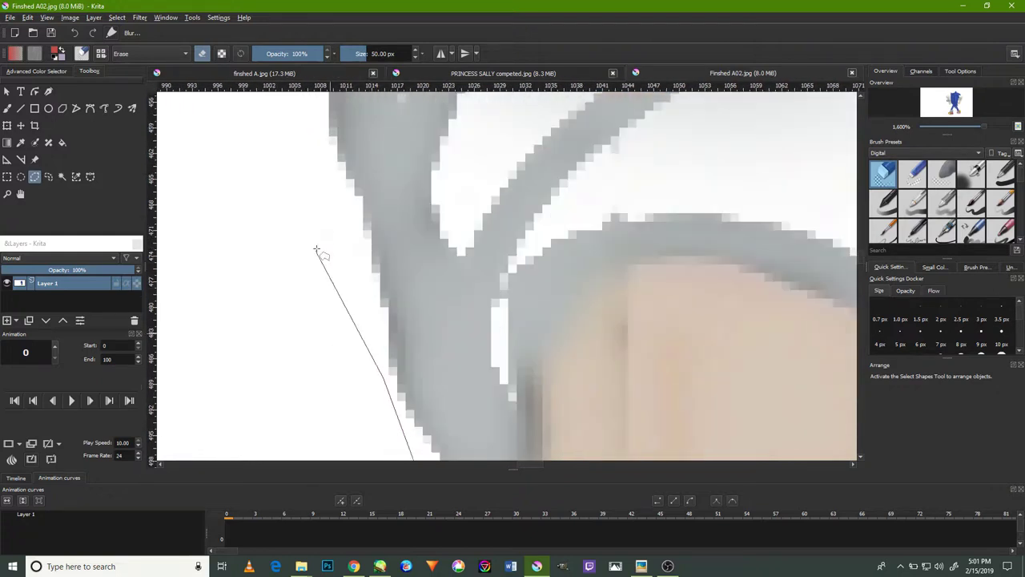
pyautogui.moveTo(344, 197); pyautogui.dragTo(365, 329)
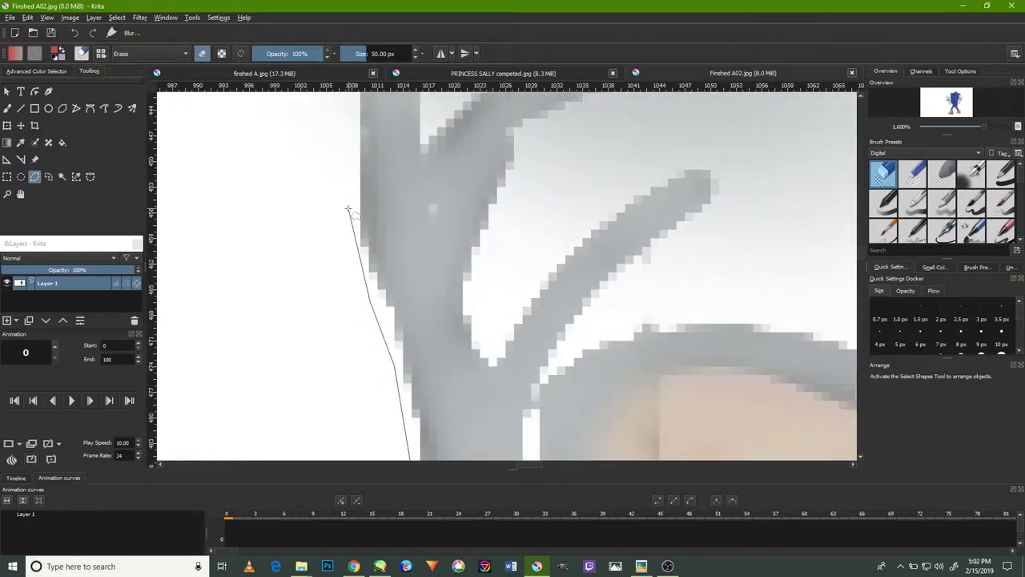
pyautogui.moveTo(348, 186); pyautogui.dragTo(366, 281)
pyautogui.moveTo(360, 213); pyautogui.dragTo(385, 350)
pyautogui.click(388, 202)
pyautogui.moveTo(308, 158); pyautogui.dragTo(309, 245)
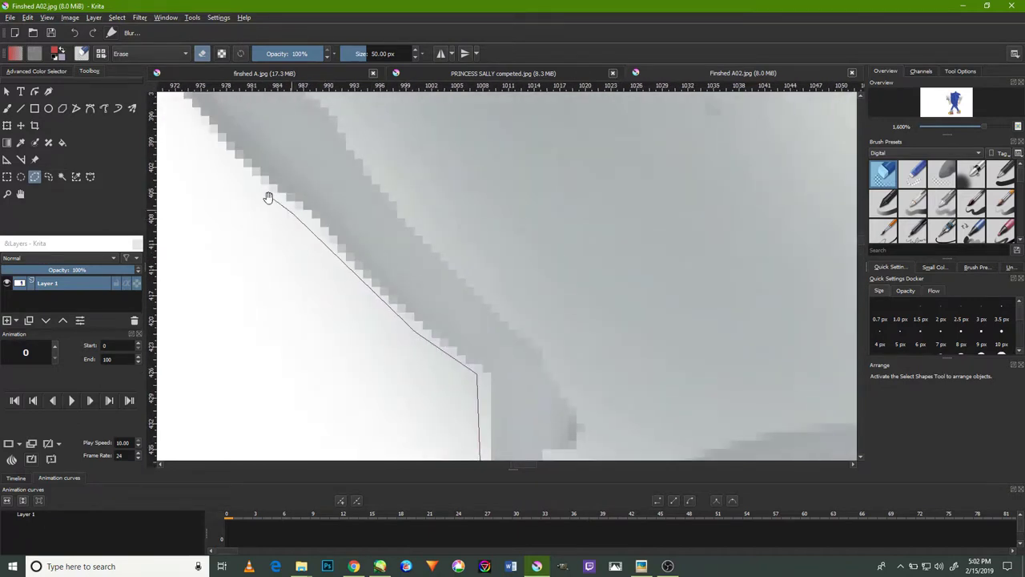
pyautogui.moveTo(280, 197); pyautogui.dragTo(309, 256)
pyautogui.moveTo(266, 221); pyautogui.dragTo(364, 368)
pyautogui.click(359, 360)
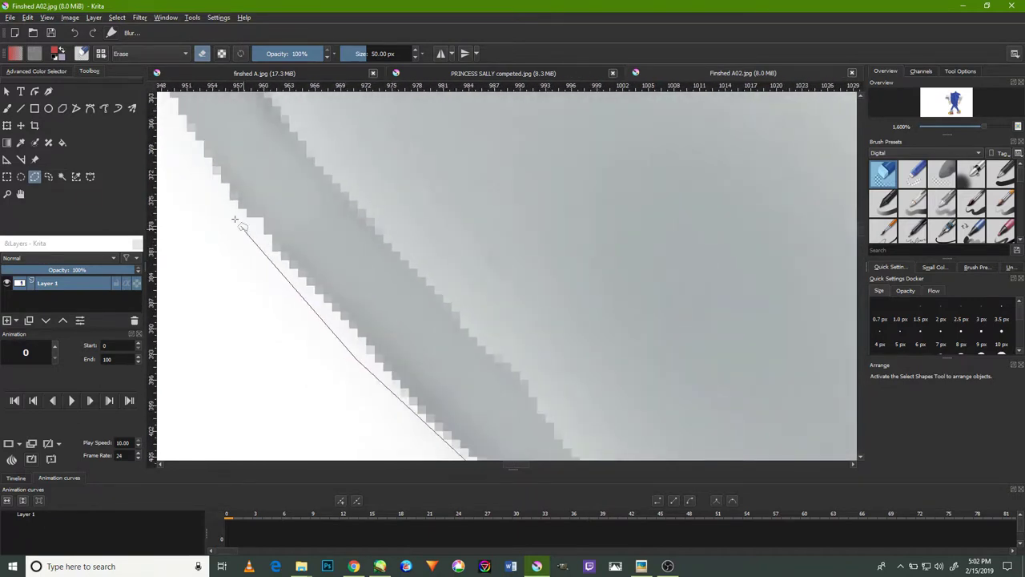
# - Fix selection corners along the glove up to its top
pyautogui.moveTo(215, 201); pyautogui.dragTo(350, 382)
pyautogui.moveTo(275, 222); pyautogui.dragTo(331, 355)
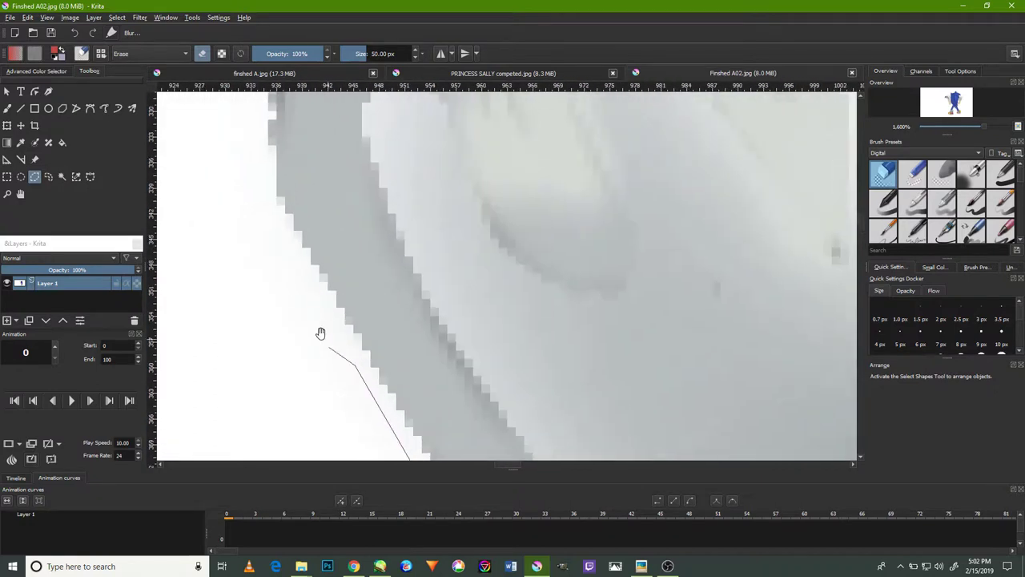
pyautogui.moveTo(275, 222); pyautogui.dragTo(318, 352)
pyautogui.click(318, 346)
pyautogui.click(298, 200)
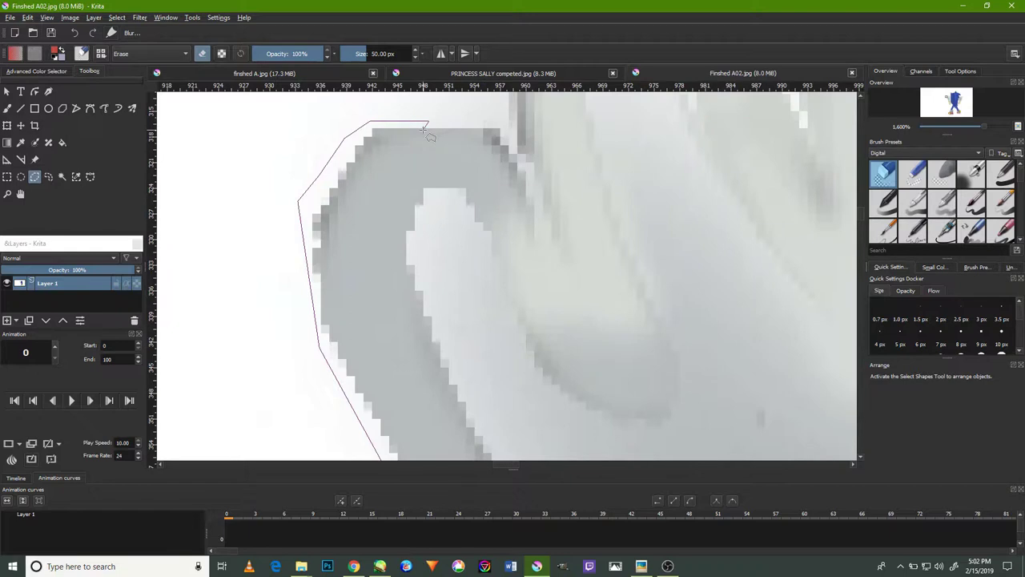
# - Re-zoom to 800% and trace the selection up and across the glove's finger tops
pyautogui.scroll(-5, 428, 140)
pyautogui.scroll(-3, 433, 152)
pyautogui.scroll(-4, 440, 168)
pyautogui.scroll(3, 447, 183)
pyautogui.scroll(1, 447, 183)
pyautogui.scroll(1, 452, 196)
pyautogui.scroll(3, 464, 221)
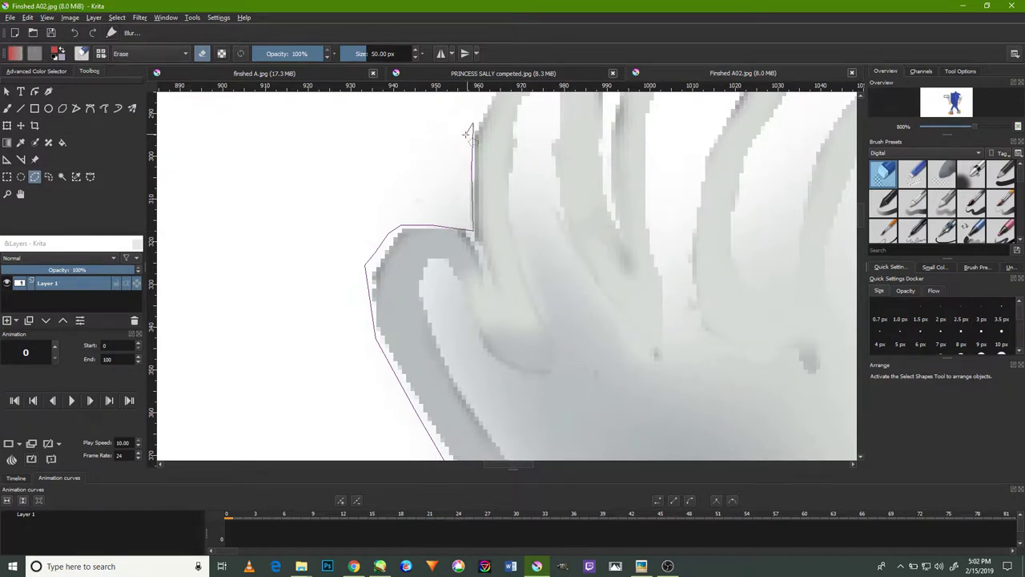
pyautogui.moveTo(470, 130); pyautogui.dragTo(449, 274)
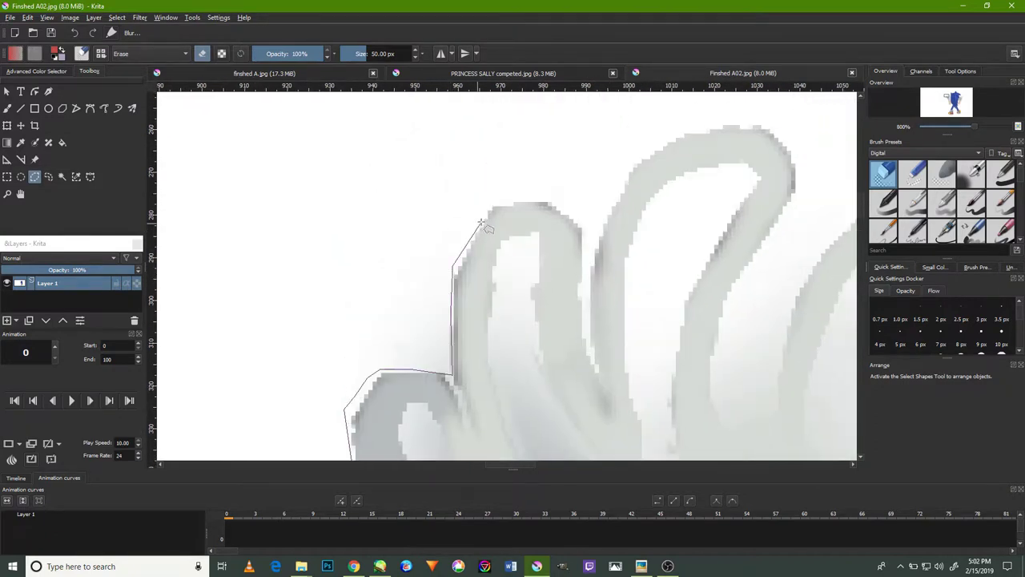
pyautogui.moveTo(600, 203); pyautogui.dragTo(625, 182)
pyautogui.moveTo(660, 140)
pyautogui.mouseDown()
pyautogui.moveTo(759, 124)
pyautogui.moveTo(788, 142)
pyautogui.moveTo(759, 186)
pyautogui.mouseUp()
# - Trace down the finger edge, along the right finger and up the glove's right edge
pyautogui.scroll(-2, 803, 175)
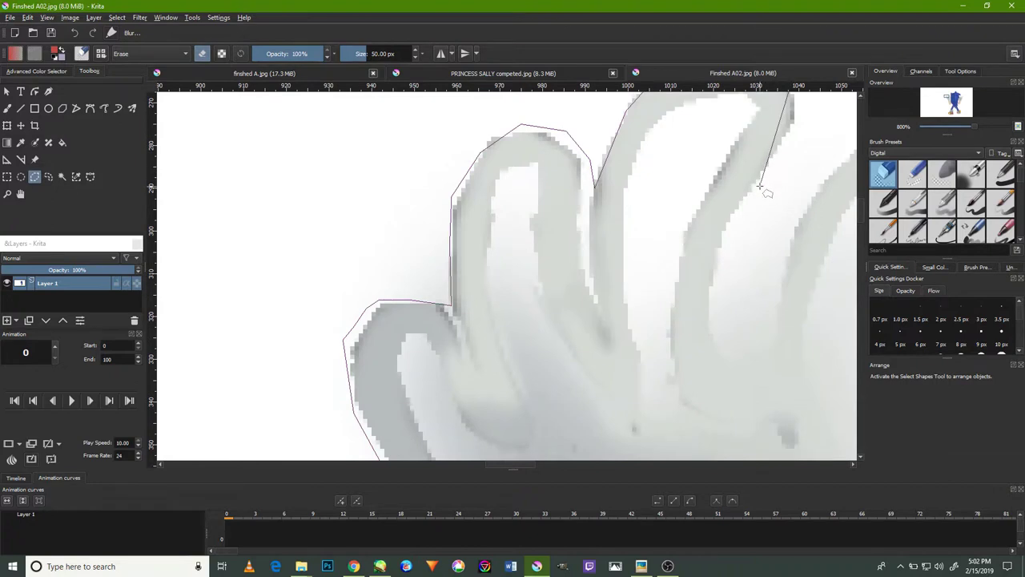
pyautogui.moveTo(720, 258); pyautogui.dragTo(746, 367)
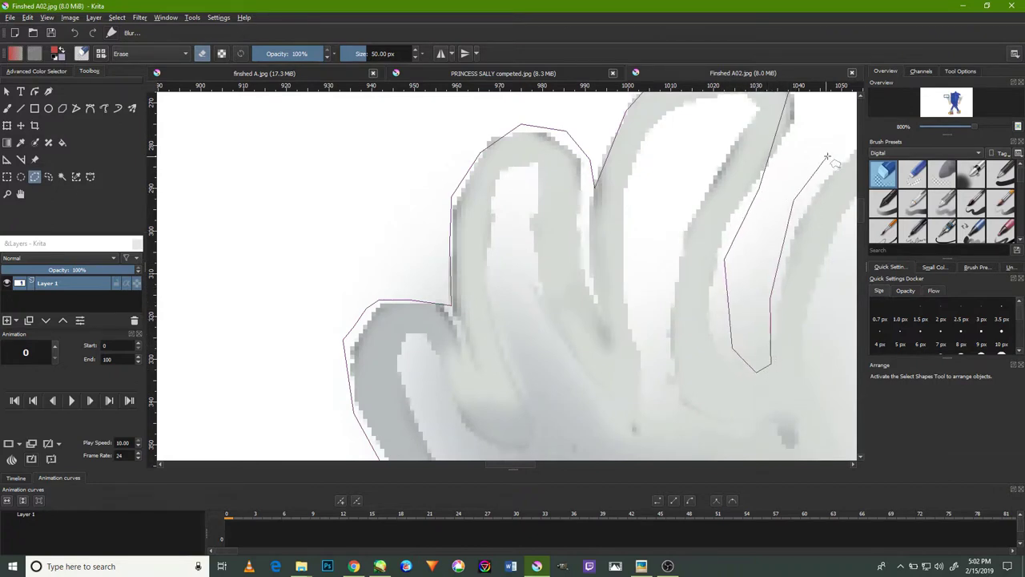
pyautogui.scroll(2, 791, 203)
pyautogui.hscroll(4, 791, 204)
pyautogui.moveTo(792, 204)
pyautogui.mouseDown()
pyautogui.moveTo(730, 197)
pyautogui.moveTo(768, 191)
pyautogui.mouseUp()
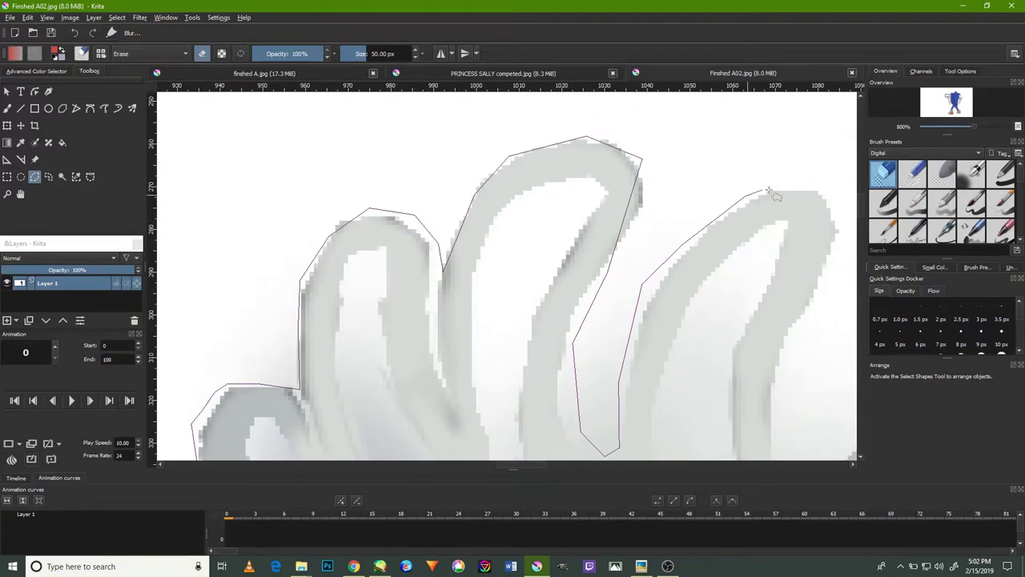
pyautogui.hscroll(3, 811, 211)
pyautogui.scroll(-1, 811, 211)
pyautogui.moveTo(812, 211)
pyautogui.mouseDown()
pyautogui.moveTo(730, 214)
pyautogui.moveTo(697, 313)
pyautogui.moveTo(679, 318)
pyautogui.moveTo(675, 383)
pyautogui.moveTo(680, 290)
pyautogui.moveTo(670, 365)
pyautogui.moveTo(676, 401)
pyautogui.moveTo(731, 332)
pyautogui.mouseUp()
pyautogui.moveTo(776, 287)
pyautogui.mouseDown()
pyautogui.moveTo(812, 274)
pyautogui.moveTo(823, 167)
pyautogui.moveTo(807, 215)
pyautogui.mouseUp()
# - Trace the selection along the blue quill's top edge and past the notch between quills
pyautogui.scroll(1, 810, 260)
pyautogui.scroll(2, 817, 152)
pyautogui.scroll(3, 801, 176)
pyautogui.moveTo(800, 176)
pyautogui.mouseDown()
pyautogui.moveTo(799, 249)
pyautogui.moveTo(802, 202)
pyautogui.mouseUp()
pyautogui.scroll(1, 800, 248)
pyautogui.scroll(1, 793, 183)
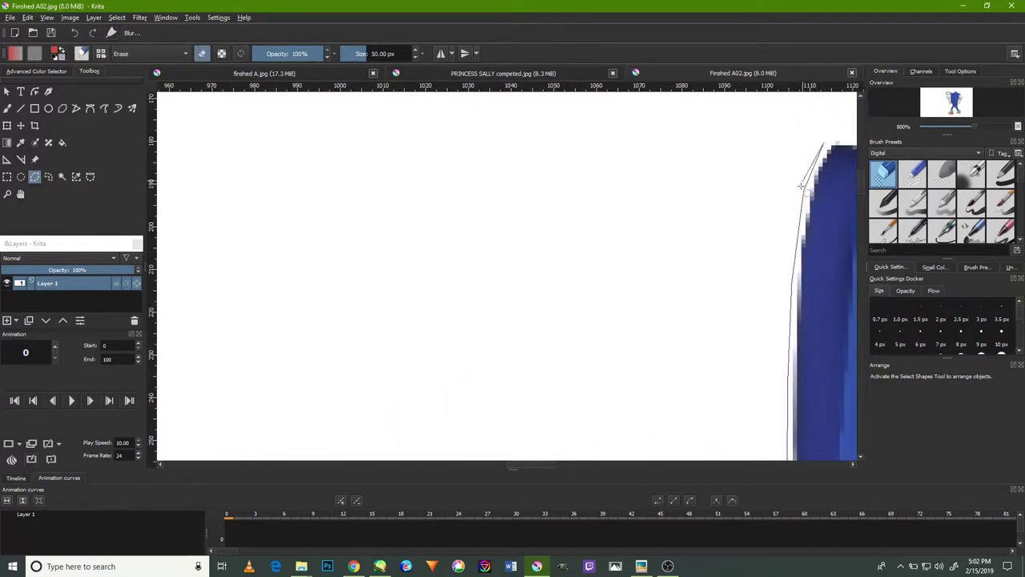
pyautogui.hscroll(3, 802, 179)
pyautogui.scroll(1, 657, 195)
pyautogui.moveTo(673, 196)
pyautogui.mouseDown()
pyautogui.moveTo(759, 215)
pyautogui.moveTo(765, 275)
pyautogui.mouseUp()
pyautogui.hscroll(3, 783, 208)
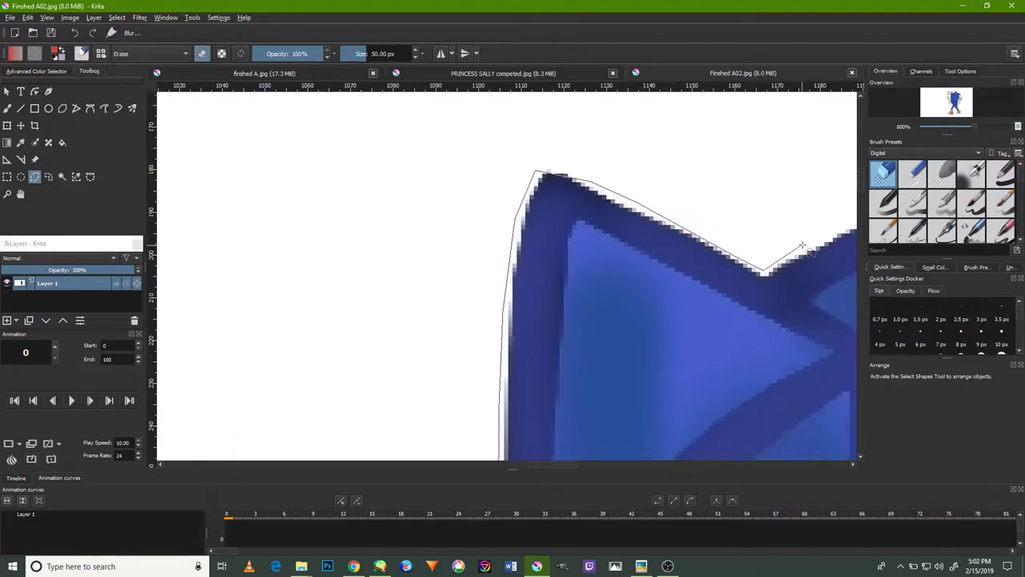
pyautogui.hscroll(3, 780, 238)
pyautogui.hscroll(3, 695, 240)
pyautogui.moveTo(800, 245)
pyautogui.mouseDown()
pyautogui.moveTo(695, 240)
pyautogui.moveTo(805, 244)
pyautogui.mouseUp()
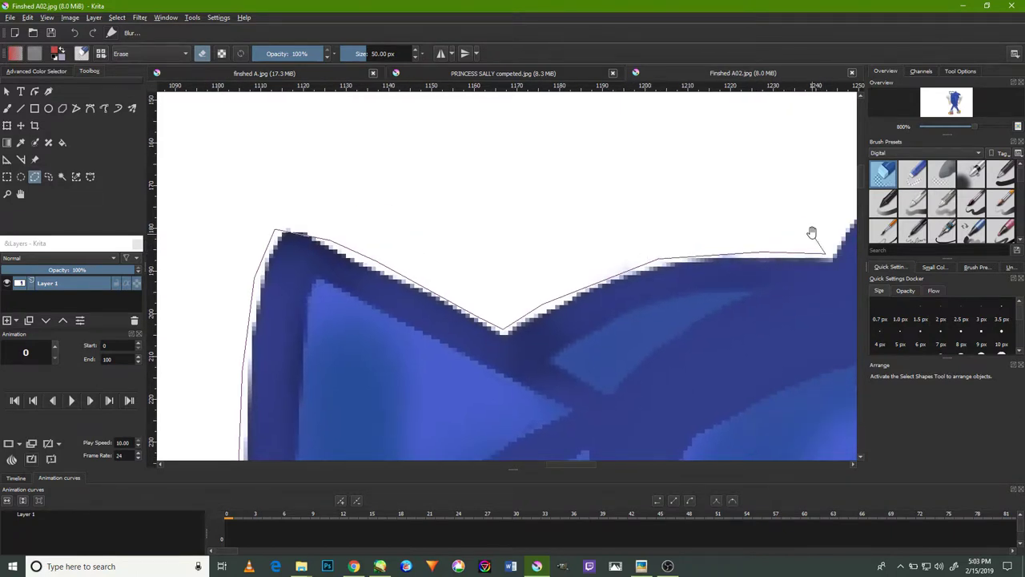
# - Carry the outline up to the quill's peak and down its right edge
pyautogui.hscroll(3, 812, 233)
pyautogui.moveTo(812, 233)
pyautogui.mouseDown()
pyautogui.moveTo(760, 249)
pyautogui.moveTo(790, 201)
pyautogui.mouseUp()
pyautogui.scroll(2, 760, 248)
pyautogui.hscroll(2, 790, 201)
pyautogui.moveTo(725, 279); pyautogui.dragTo(798, 193)
pyautogui.hscroll(3, 830, 219)
pyautogui.moveTo(790, 229); pyautogui.dragTo(782, 277)
pyautogui.scroll(-2, 782, 277)
pyautogui.moveTo(758, 226); pyautogui.dragTo(801, 355)
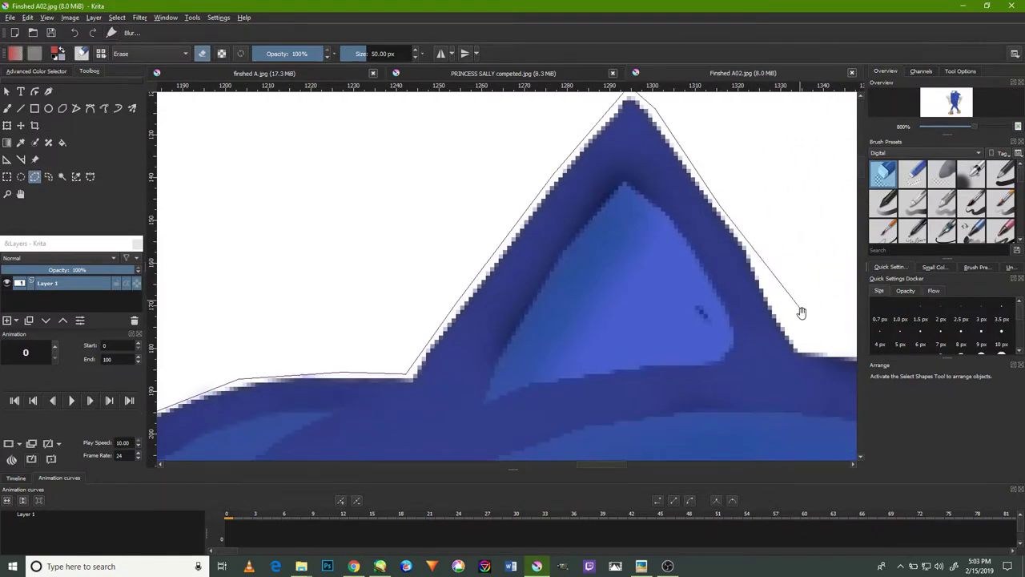
pyautogui.scroll(-2, 801, 355)
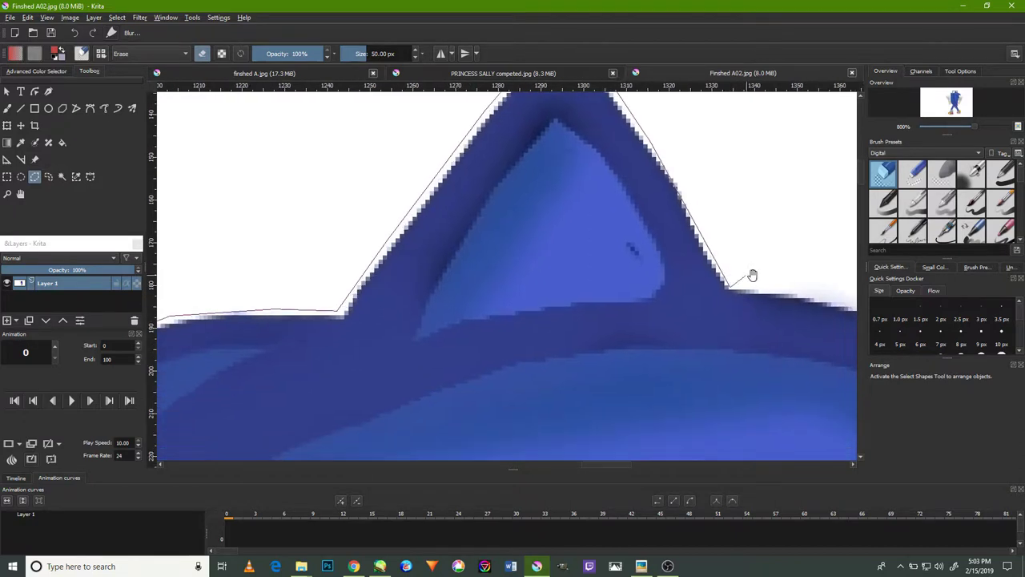
pyautogui.moveTo(750, 275); pyautogui.dragTo(805, 293)
# - Follow the quill's lower edge to the corner where it meets the glove
pyautogui.hscroll(3, 806, 293)
pyautogui.moveTo(709, 245); pyautogui.dragTo(767, 302)
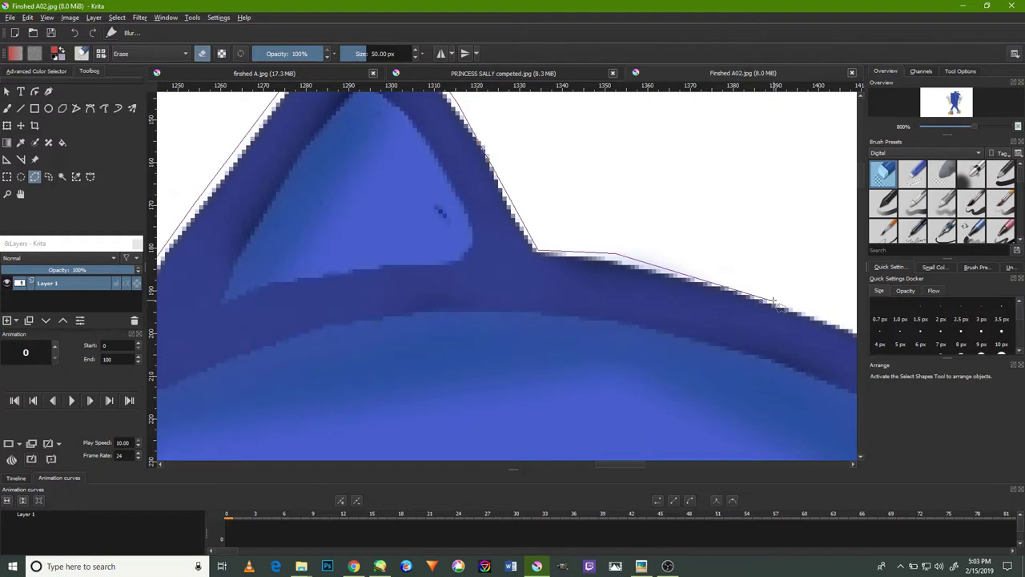
pyautogui.moveTo(737, 315); pyautogui.dragTo(771, 265)
pyautogui.hscroll(3, 771, 265)
pyautogui.moveTo(491, 264); pyautogui.dragTo(617, 332)
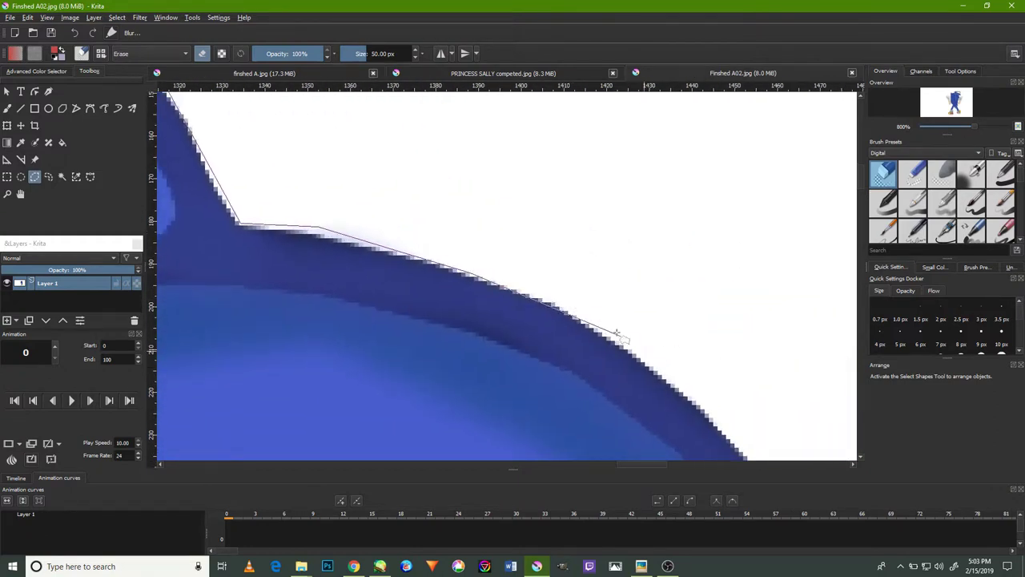
pyautogui.moveTo(588, 313); pyautogui.dragTo(674, 377)
pyautogui.scroll(-3, 713, 344)
pyautogui.hscroll(3, 712, 345)
pyautogui.click(680, 381)
# - Place selection corners along the glove's first finger, the dip and the next fingertip
pyautogui.scroll(-5, 707, 370)
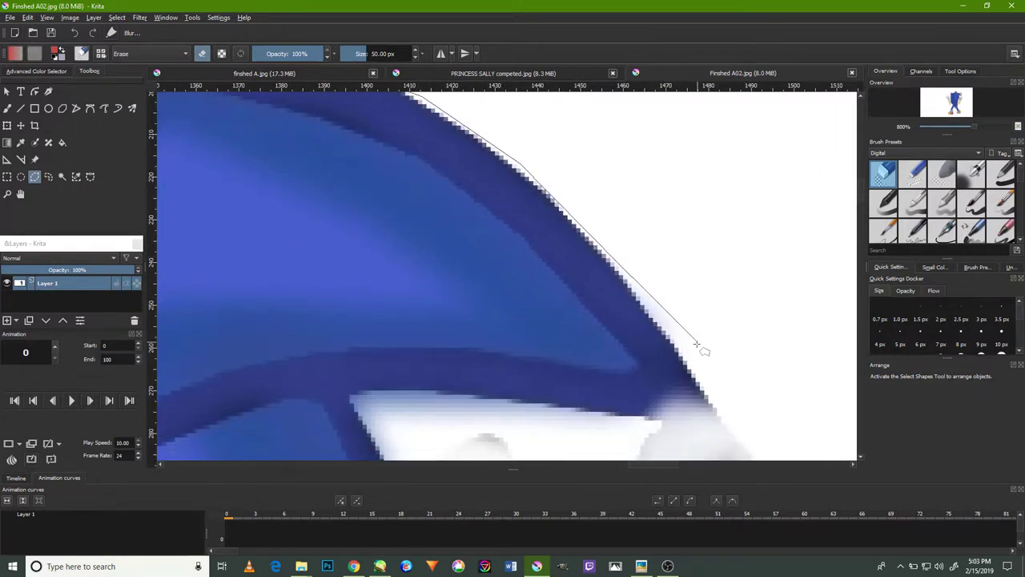
pyautogui.scroll(-5, 709, 344)
pyautogui.hscroll(3, 709, 345)
pyautogui.scroll(-1, 708, 329)
pyautogui.hscroll(1, 708, 329)
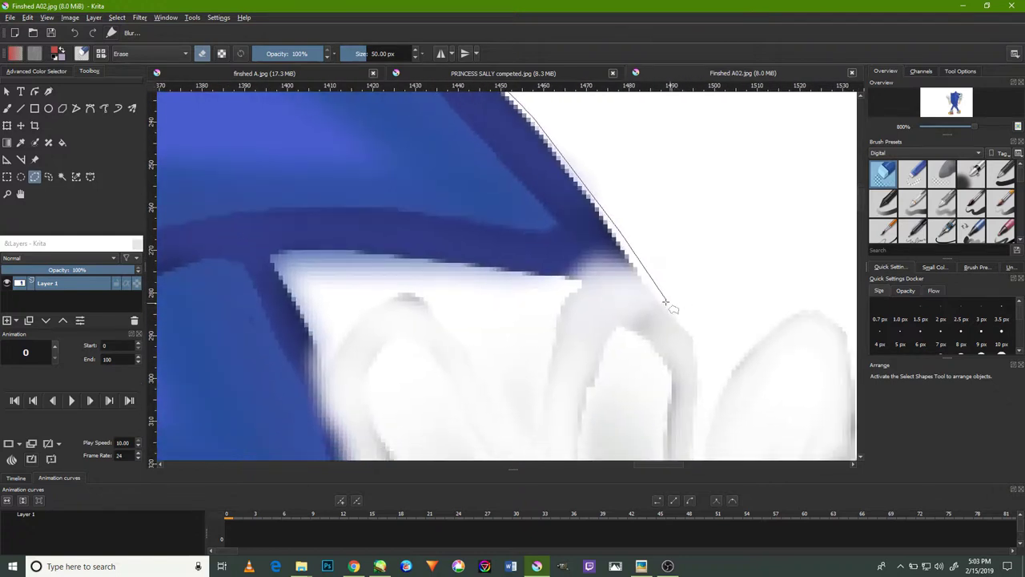
pyautogui.click(702, 345)
pyautogui.scroll(-1, 702, 345)
pyautogui.hscroll(1, 702, 344)
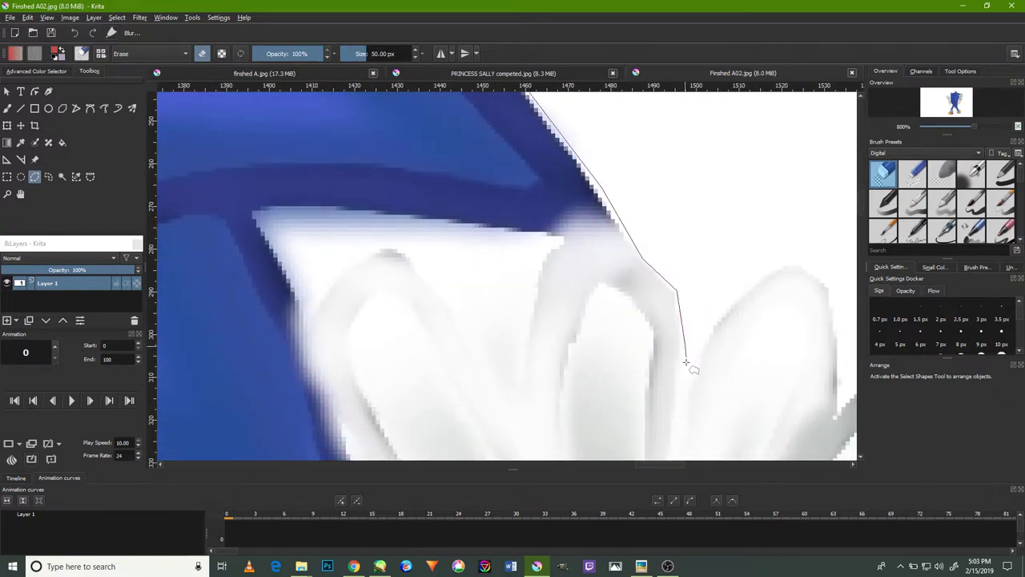
pyautogui.click(706, 338)
pyautogui.click(748, 288)
pyautogui.scroll(-1, 811, 265)
pyautogui.hscroll(1, 811, 264)
pyautogui.click(811, 261)
# - Add corners at the next fingertip, around the thumb and down the glove's right side
pyautogui.scroll(-1, 811, 261)
pyautogui.hscroll(2, 811, 260)
pyautogui.click(767, 280)
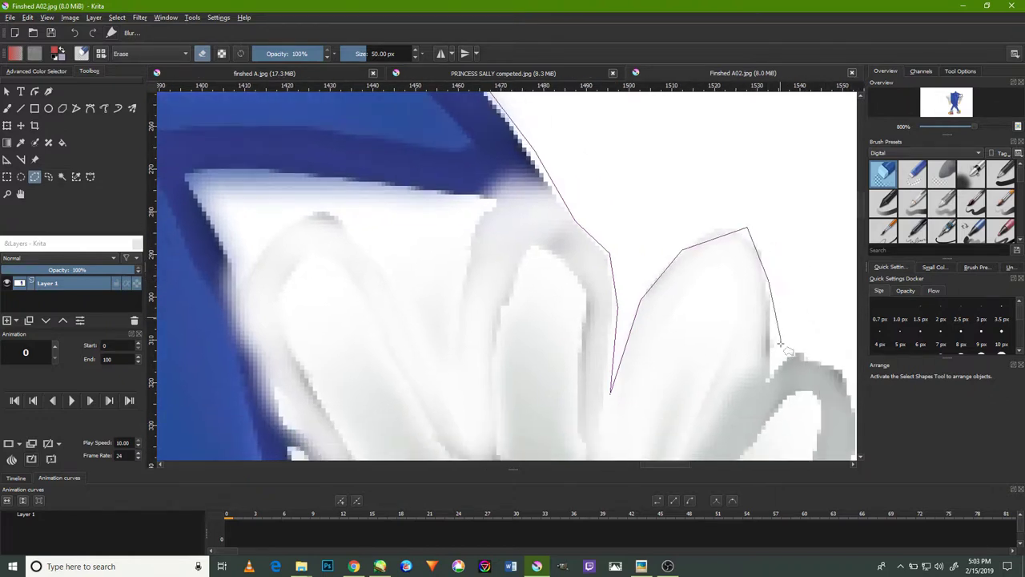
pyautogui.click(801, 343)
pyautogui.scroll(-1, 801, 343)
pyautogui.hscroll(2, 801, 344)
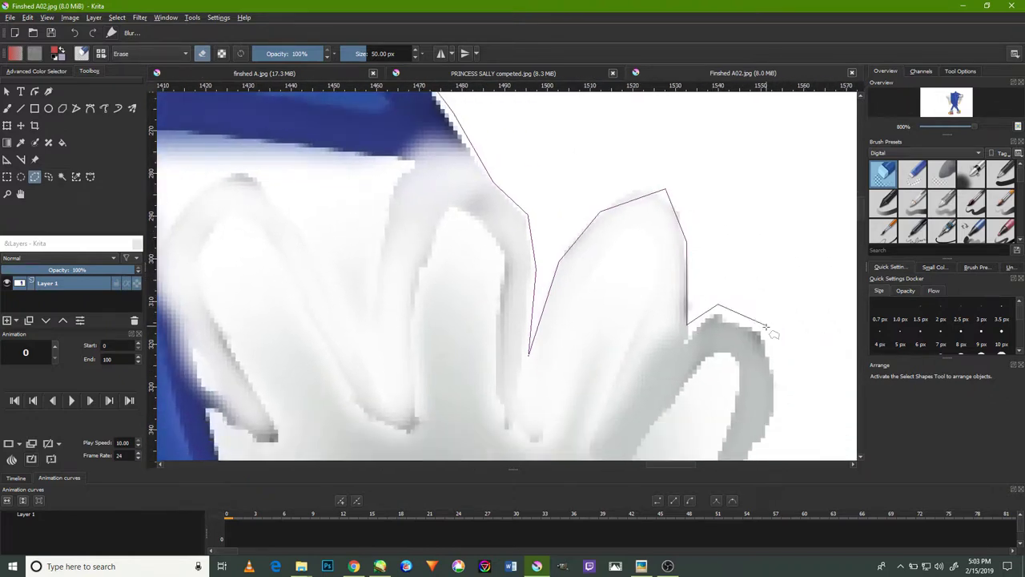
pyautogui.scroll(-5, 771, 433)
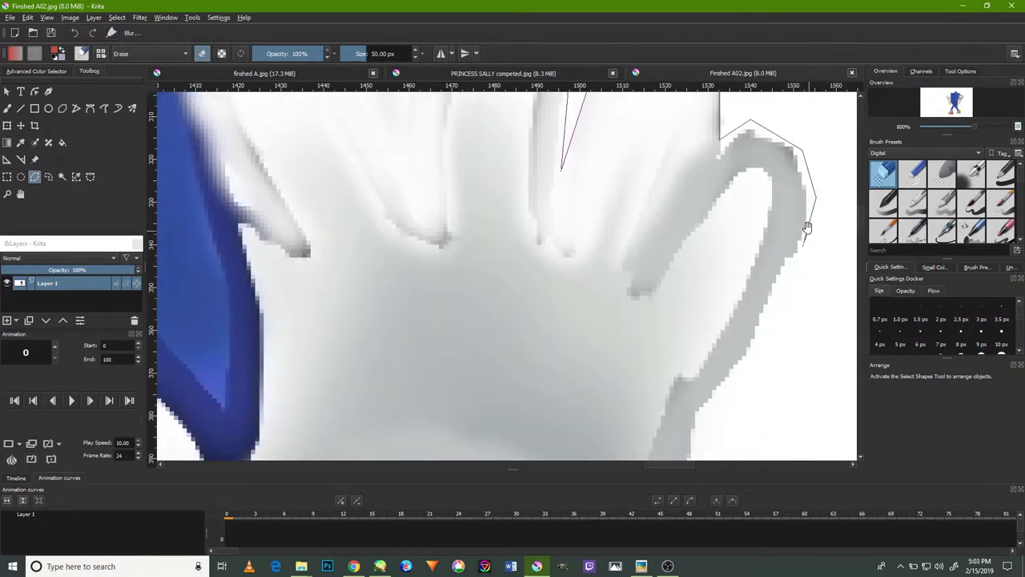
pyautogui.click(749, 364)
pyautogui.click(699, 418)
pyautogui.scroll(-3, 699, 418)
pyautogui.hscroll(-1, 699, 418)
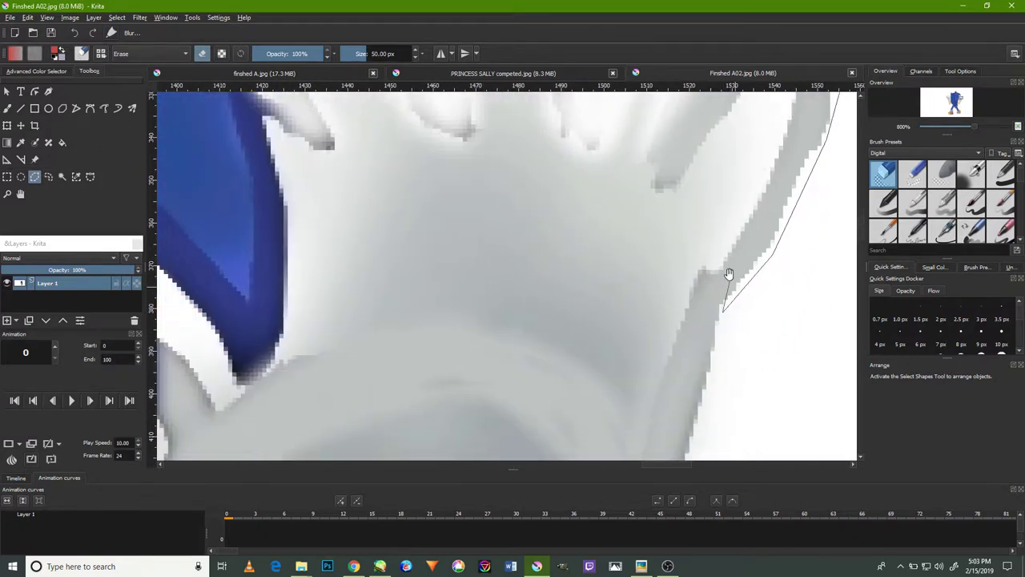
pyautogui.click(707, 398)
# - Fix selection corners along the glove cuff's edge and just below it
pyautogui.scroll(-4, 707, 397)
pyautogui.hscroll(-2, 707, 398)
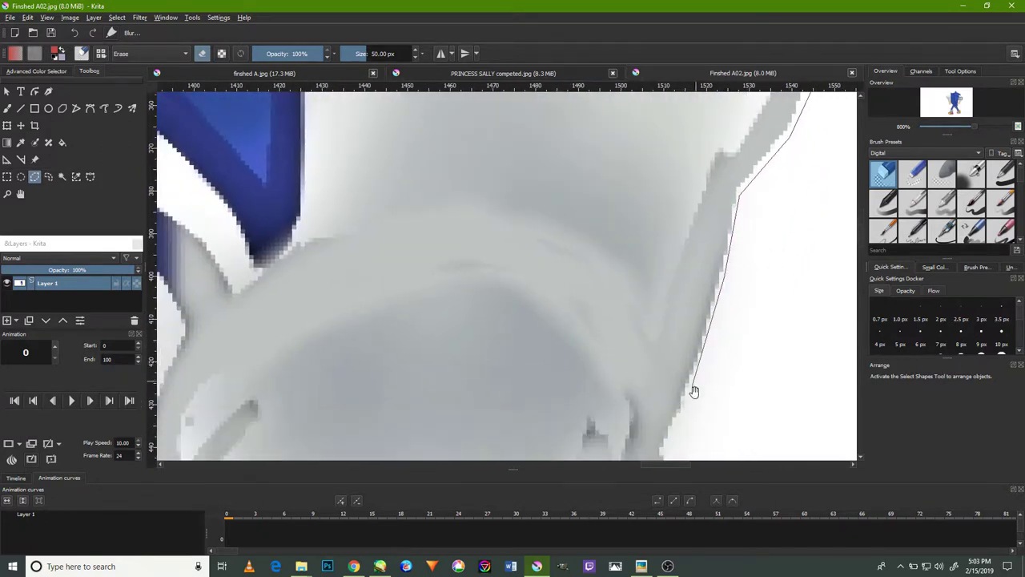
pyautogui.scroll(-3, 705, 336)
pyautogui.click(706, 330)
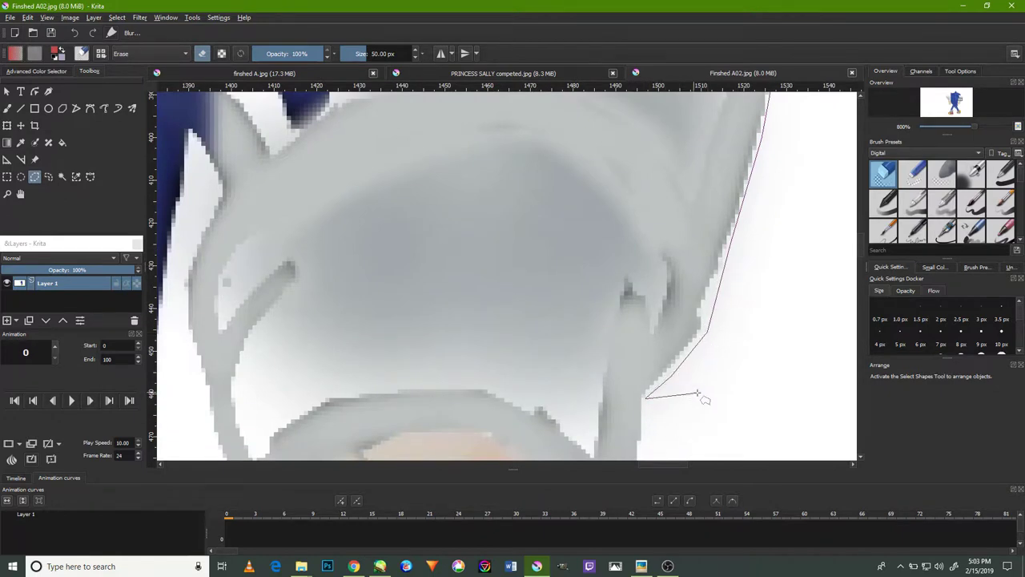
pyautogui.scroll(-4, 688, 377)
pyautogui.hscroll(-1, 689, 376)
pyautogui.click(650, 345)
pyautogui.click(628, 383)
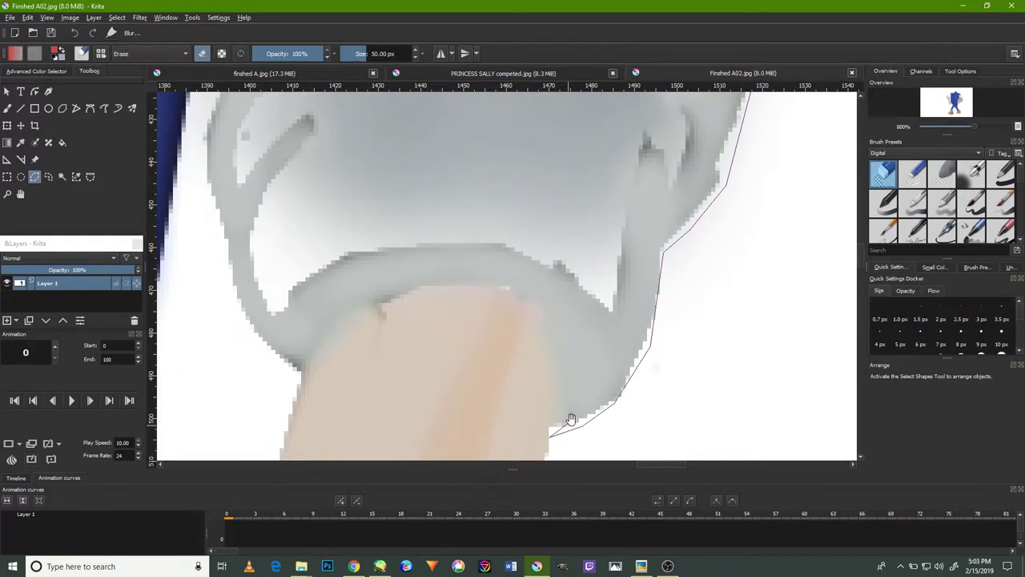
# - Run the outline down the tan arm to the blue body and finish with a double-click
pyautogui.moveTo(571, 418); pyautogui.dragTo(612, 145)
pyautogui.click(543, 386)
pyautogui.moveTo(547, 409)
pyautogui.mouseDown()
pyautogui.moveTo(572, 377)
pyautogui.moveTo(606, 275)
pyautogui.mouseUp()
pyautogui.click(593, 288)
pyautogui.click(543, 368)
pyautogui.click(441, 416)
pyautogui.click(215, 262)
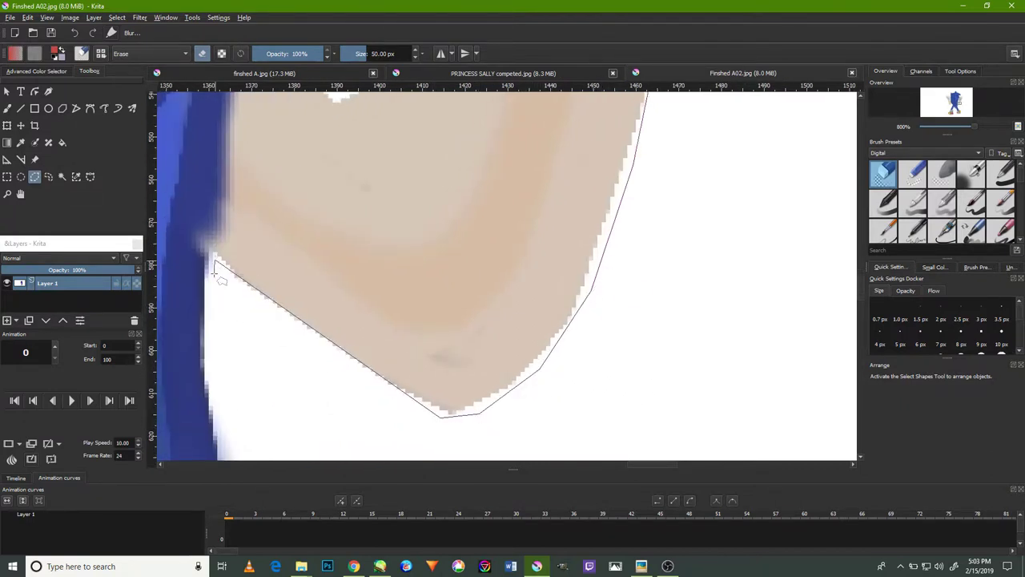
pyautogui.doubleClick(248, 370)
# - Add polygon selection points down the blue quill and leg edge
pyautogui.scroll(-4, 246, 366)
pyautogui.scroll(-2, 244, 362)
pyautogui.scroll(3, 244, 364)
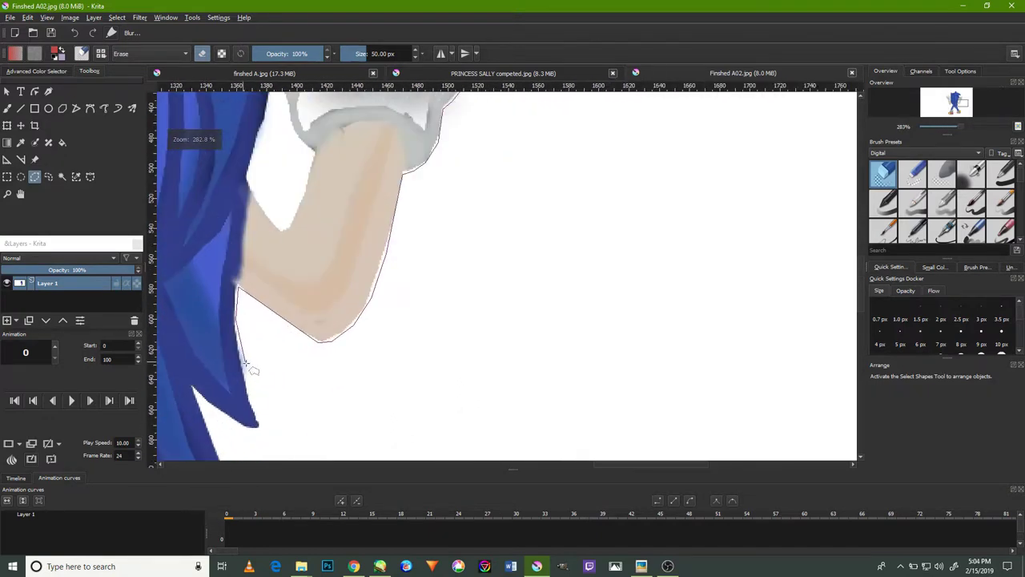
pyautogui.scroll(3, 242, 366)
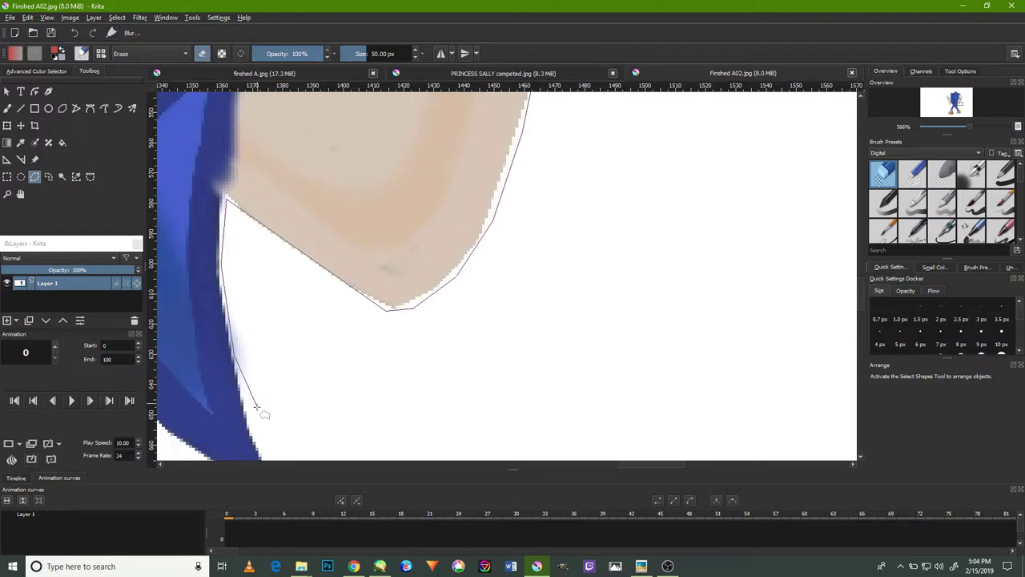
pyautogui.scroll(-3, 258, 393)
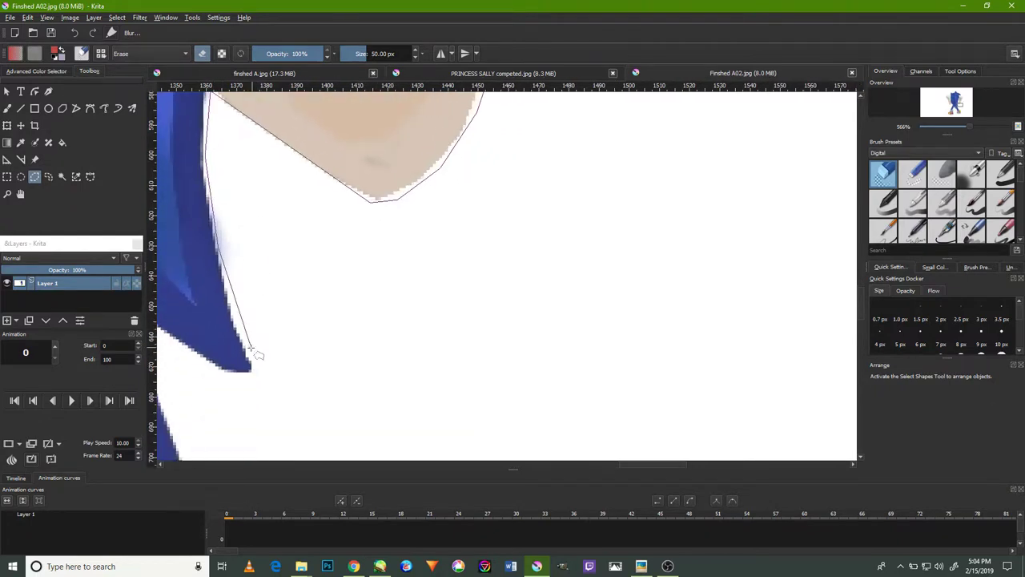
pyautogui.moveTo(228, 392); pyautogui.dragTo(278, 385)
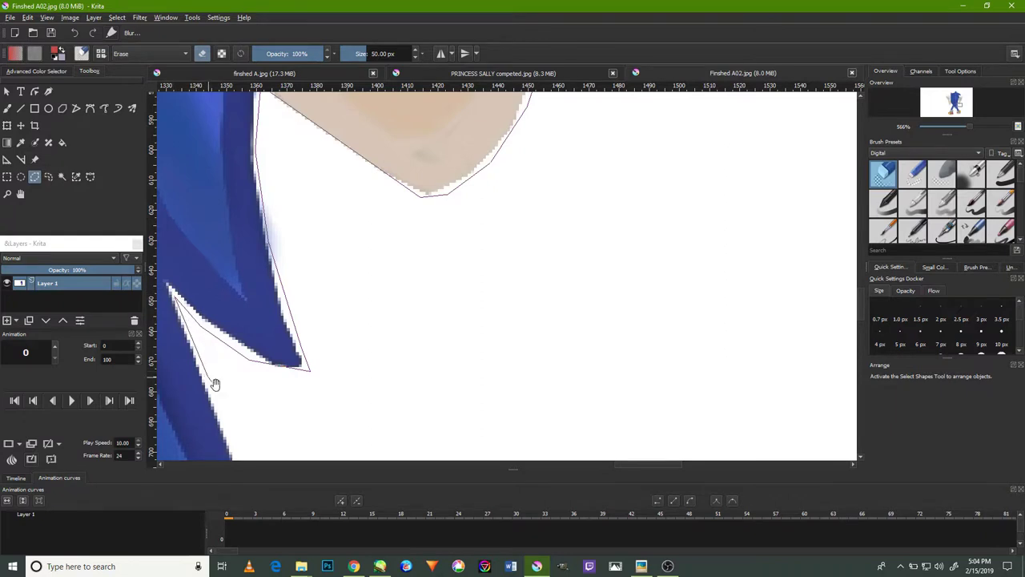
pyautogui.scroll(-3, 224, 374)
pyautogui.scroll(-3, 254, 381)
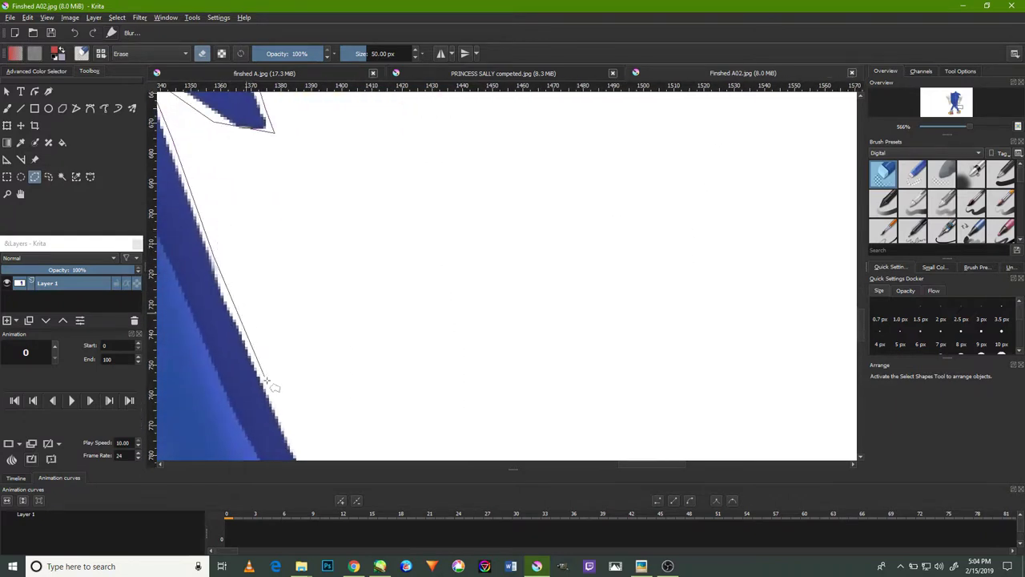
pyautogui.click(286, 423)
pyautogui.scroll(-3, 325, 393)
pyautogui.scroll(-2, 330, 248)
pyautogui.click(296, 337)
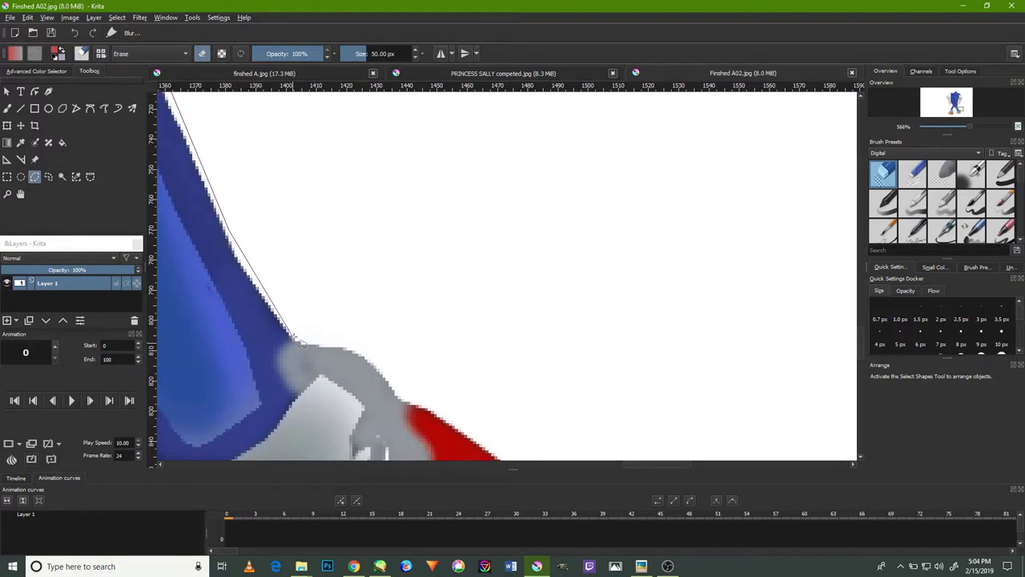
# - Continue the selection outline around the shoe edge and along its grey sole
pyautogui.click(404, 393)
pyautogui.scroll(-2, 400, 391)
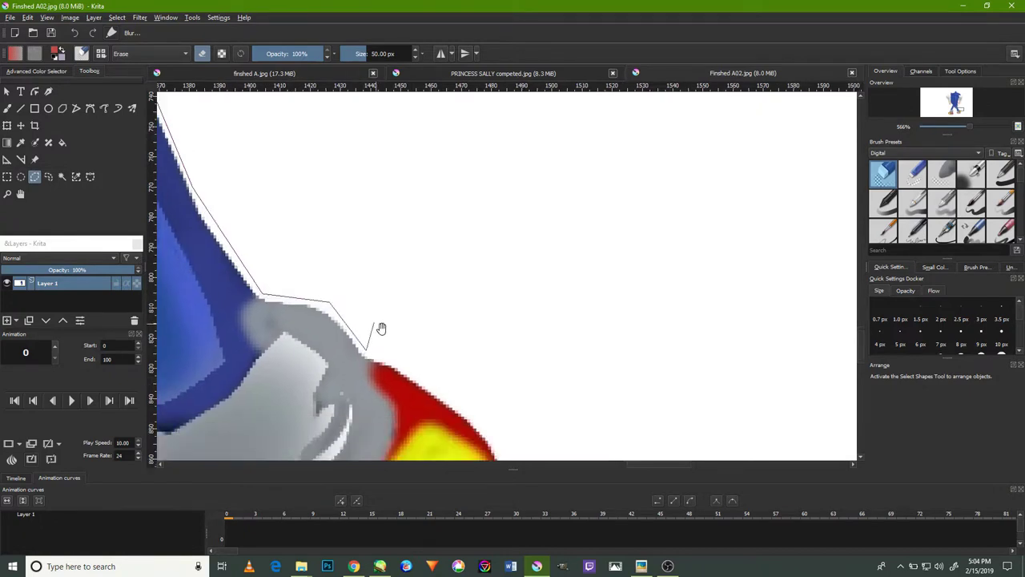
pyautogui.scroll(-3, 456, 366)
pyautogui.click(461, 383)
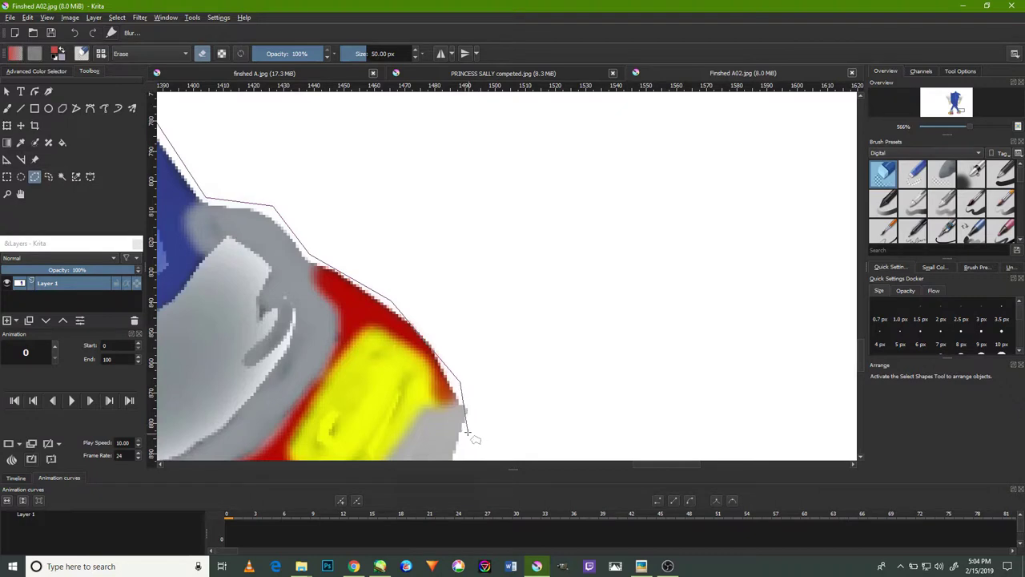
pyautogui.scroll(-2, 468, 434)
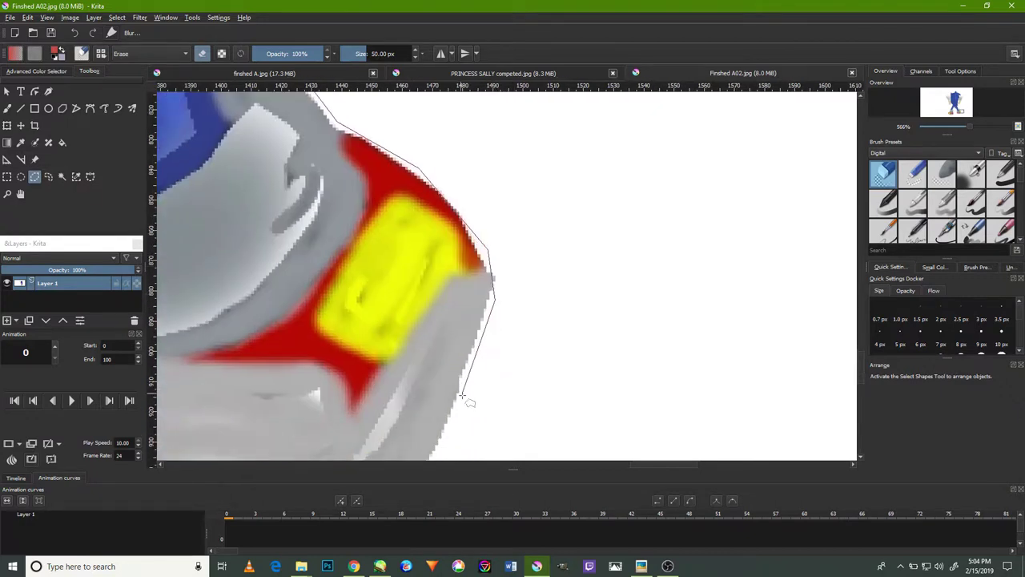
pyautogui.scroll(-2, 497, 321)
pyautogui.click(398, 398)
pyautogui.click(255, 396)
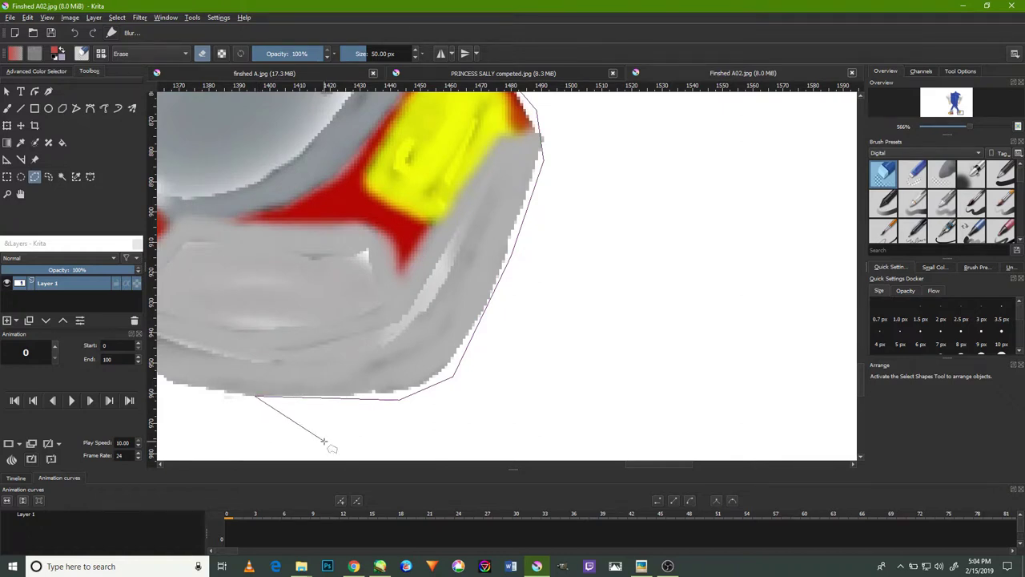
pyautogui.hscroll(-5, 515, 309)
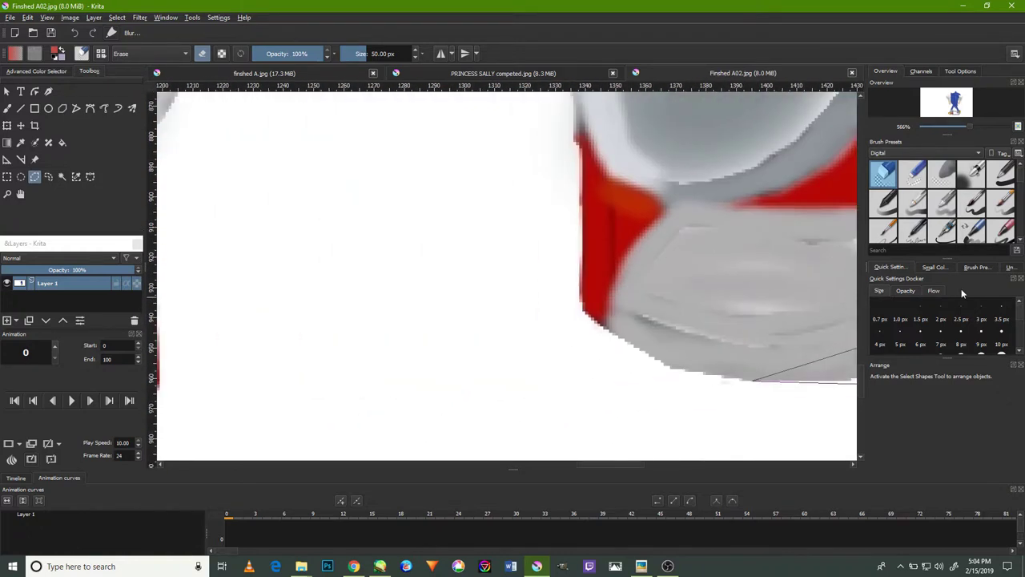
# - Trace the outline up from the shoe's side to where the two legs meet
pyautogui.click(657, 366)
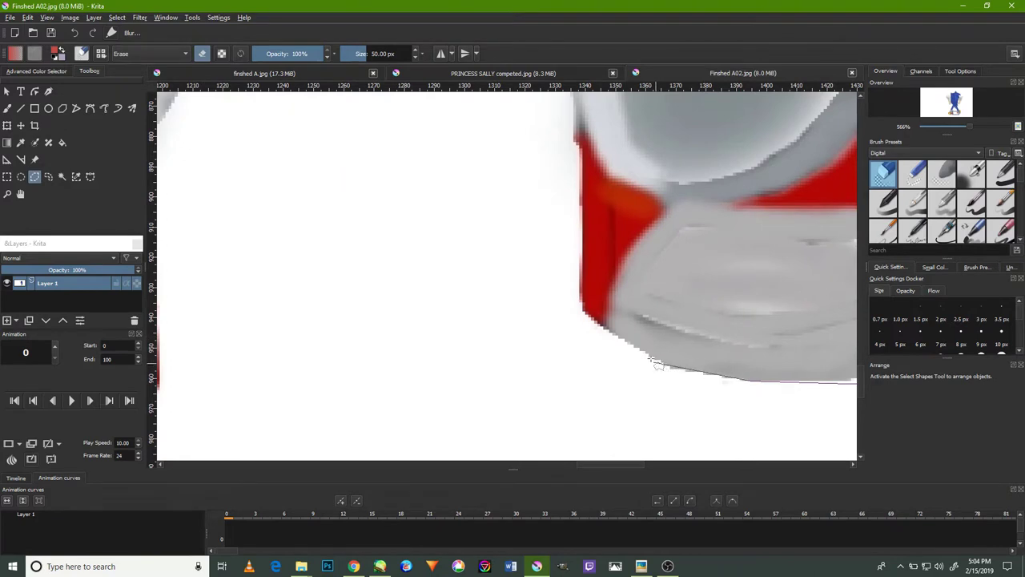
pyautogui.click(574, 315)
pyautogui.moveTo(555, 222); pyautogui.dragTo(574, 281)
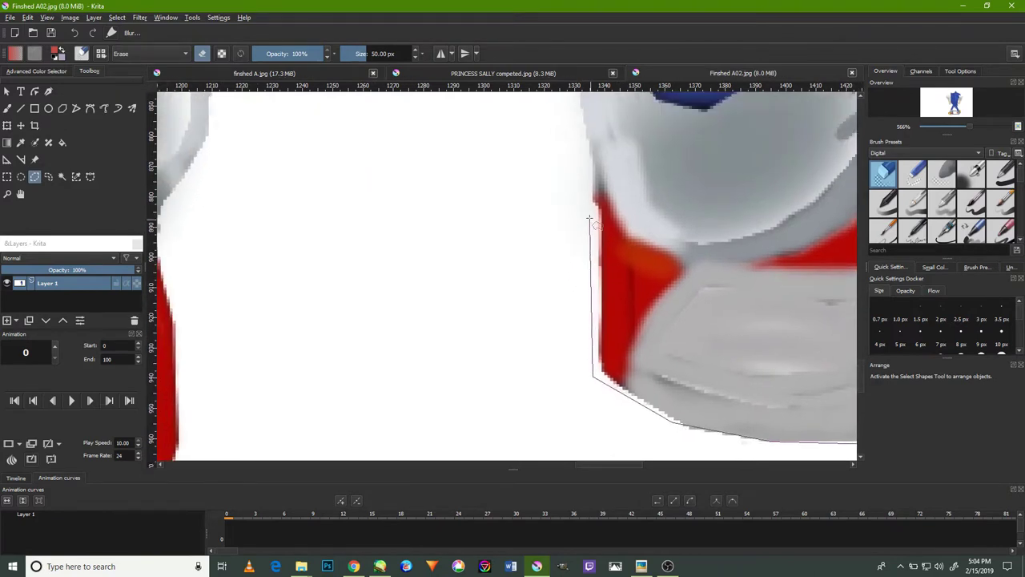
pyautogui.moveTo(587, 169); pyautogui.dragTo(616, 273)
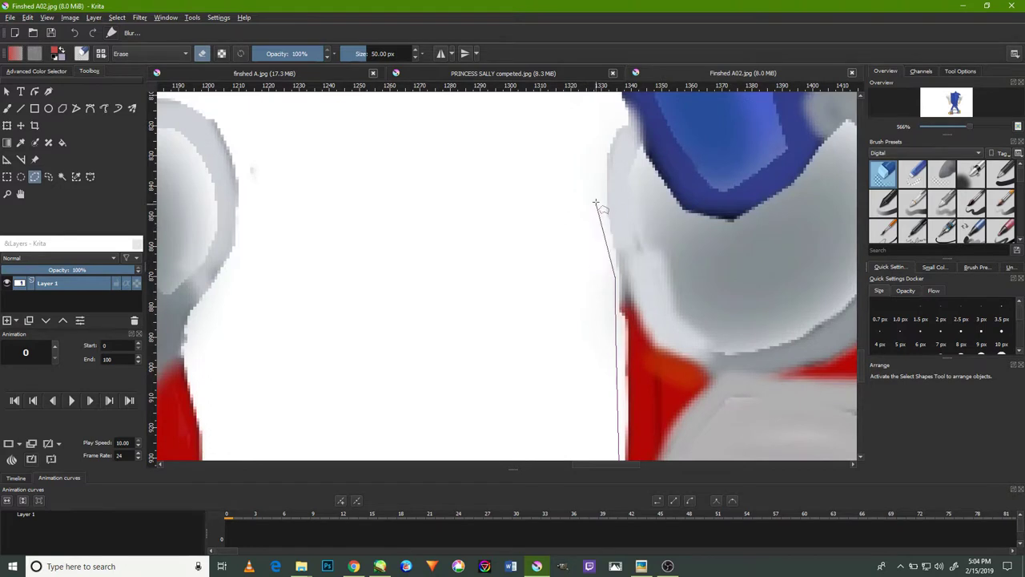
pyautogui.moveTo(616, 125); pyautogui.dragTo(612, 206)
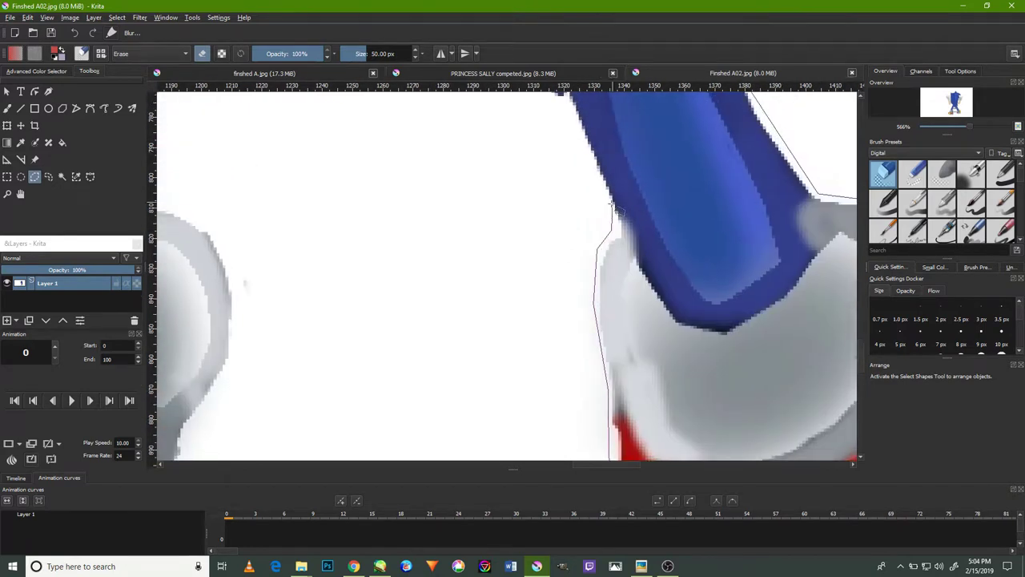
pyautogui.moveTo(561, 149); pyautogui.dragTo(579, 286)
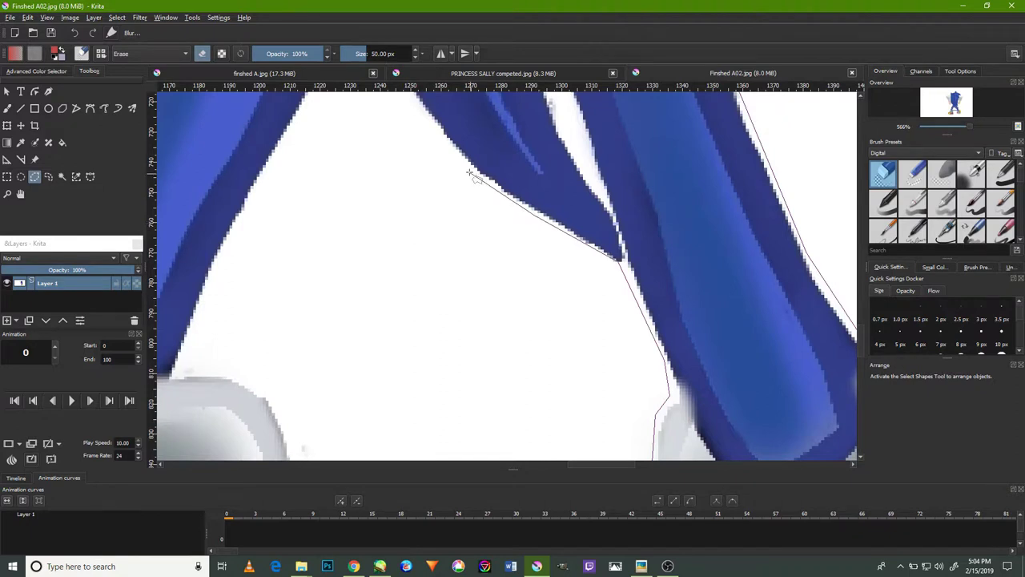
pyautogui.moveTo(439, 166); pyautogui.dragTo(482, 228)
pyautogui.moveTo(453, 180); pyautogui.dragTo(490, 244)
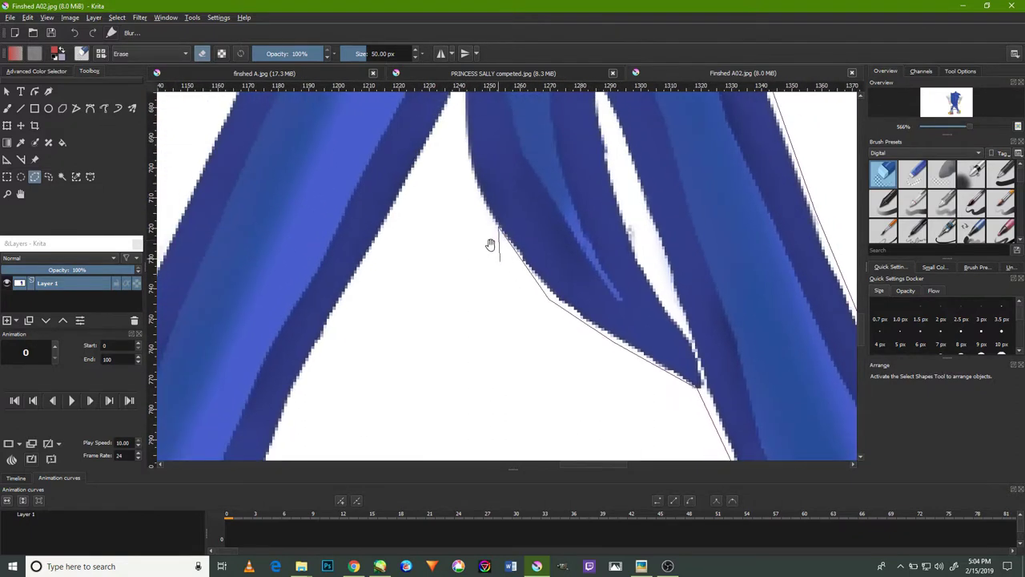
pyautogui.moveTo(465, 184); pyautogui.dragTo(496, 264)
pyautogui.click(498, 261)
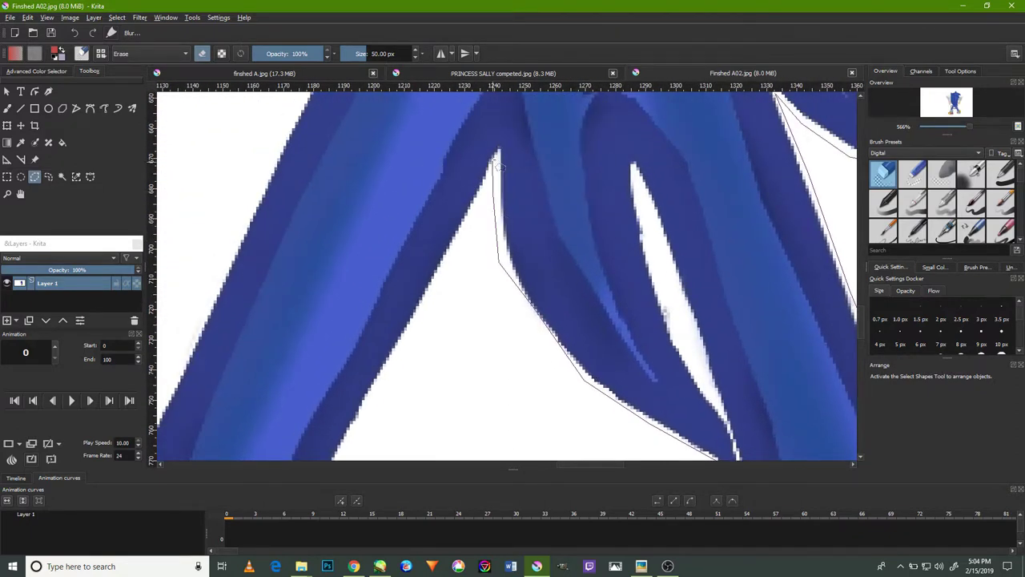
pyautogui.click(452, 254)
pyautogui.click(361, 413)
# - Add outline points down the other leg and along the grey and red shoe edge
pyautogui.moveTo(387, 414); pyautogui.dragTo(407, 262)
pyautogui.click(348, 372)
pyautogui.click(412, 381)
pyautogui.moveTo(450, 421); pyautogui.dragTo(428, 286)
pyautogui.click(430, 298)
pyautogui.click(432, 371)
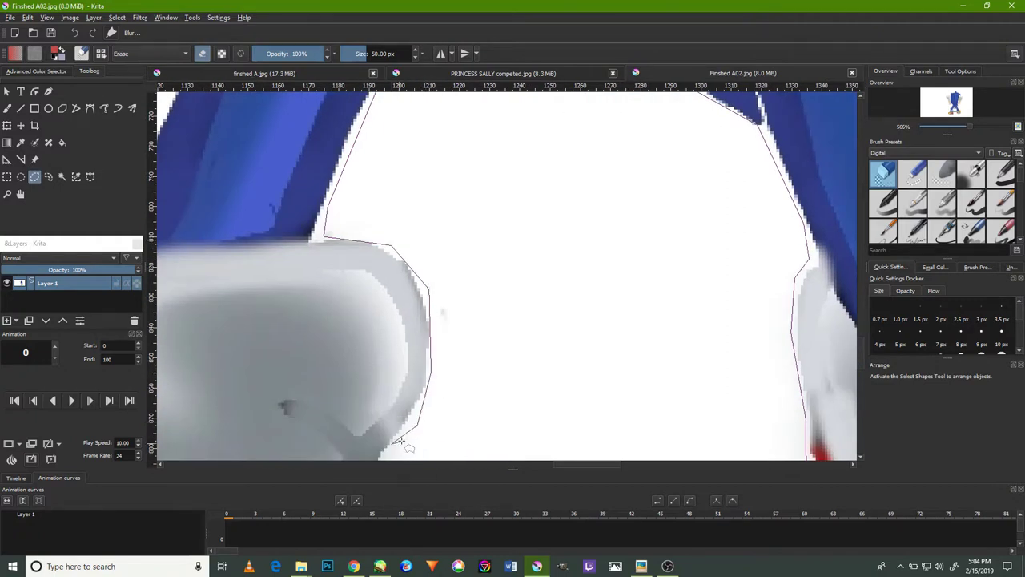
pyautogui.click(397, 441)
pyautogui.moveTo(404, 445); pyautogui.dragTo(431, 345)
pyautogui.click(435, 408)
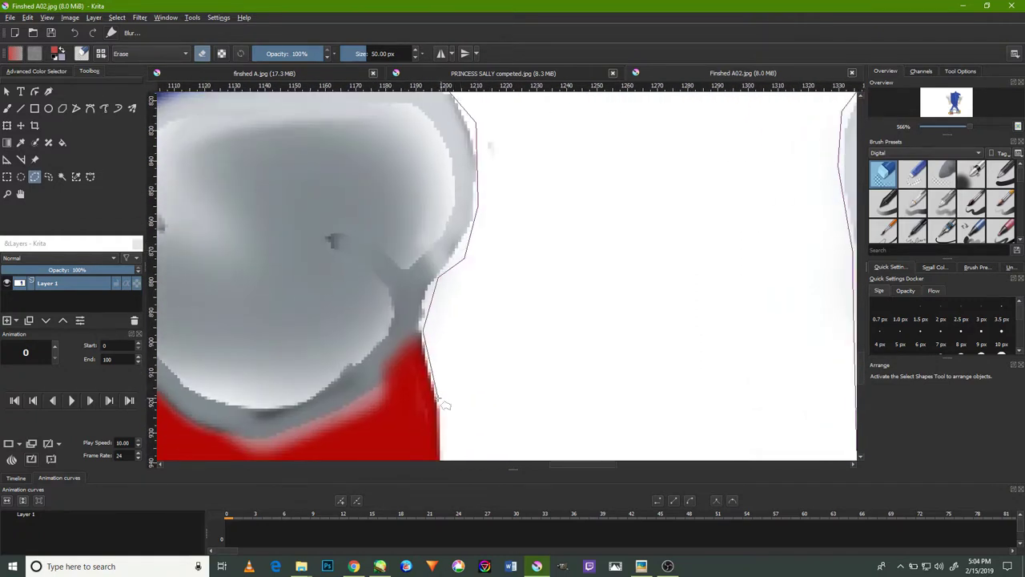
pyautogui.moveTo(435, 407); pyautogui.dragTo(416, 298)
pyautogui.click(429, 421)
# - Outline the bottom of the second shoe's sole, its toe tip and the sock cuff
pyautogui.scroll(-3, 426, 377)
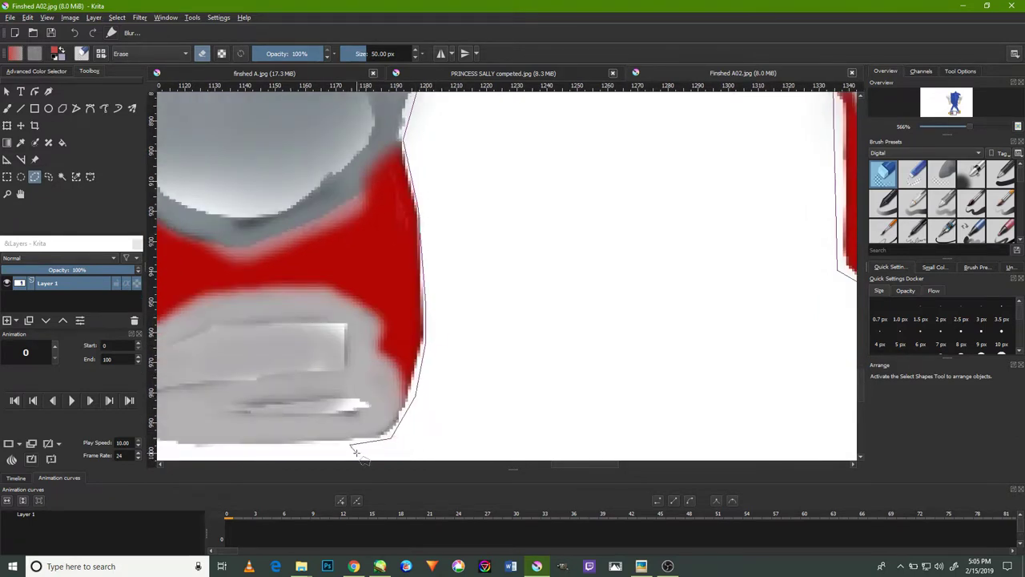
pyautogui.moveTo(267, 393); pyautogui.dragTo(479, 354)
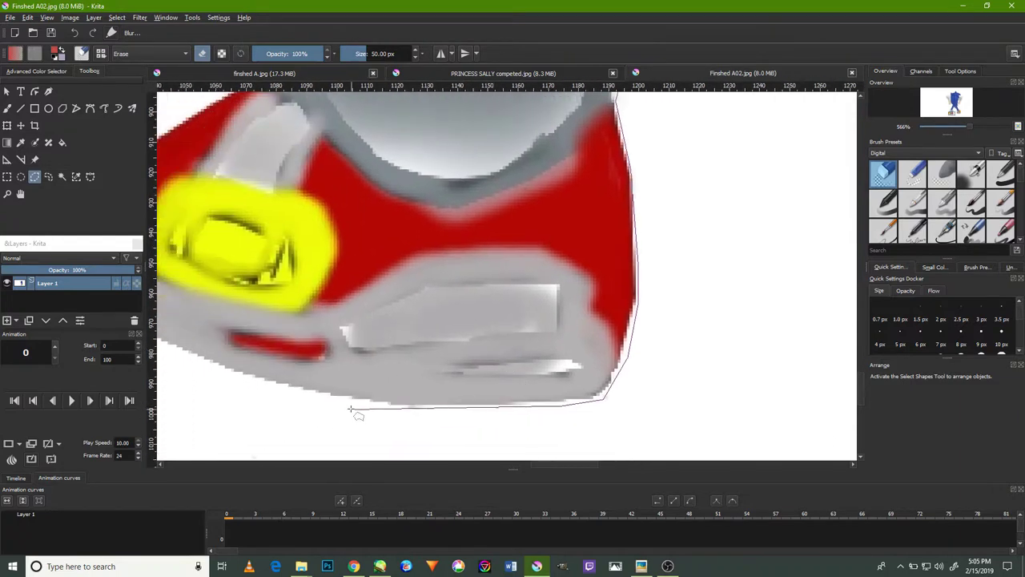
pyautogui.click(349, 406)
pyautogui.moveTo(245, 378); pyautogui.dragTo(401, 440)
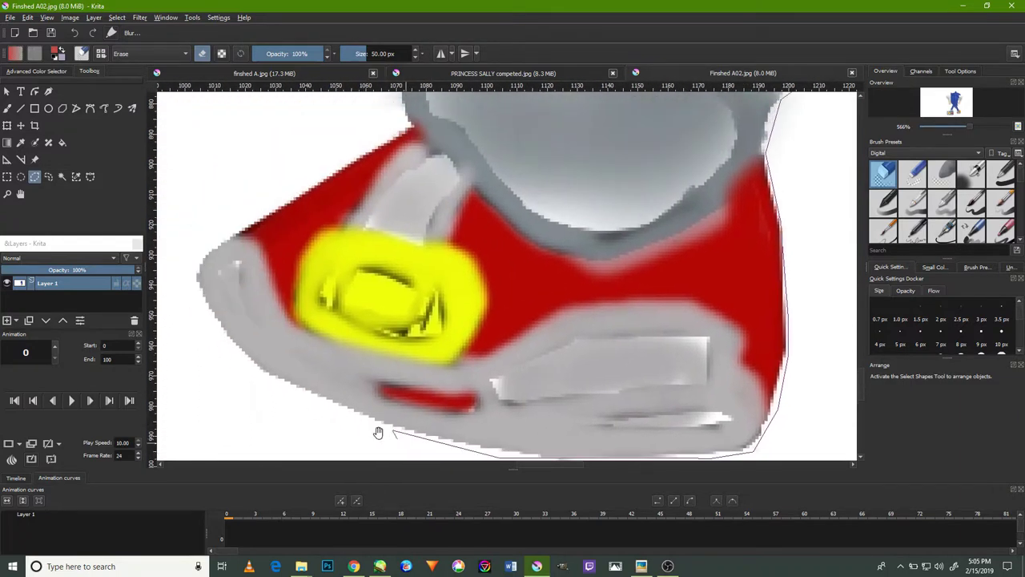
pyautogui.click(275, 382)
pyautogui.click(232, 231)
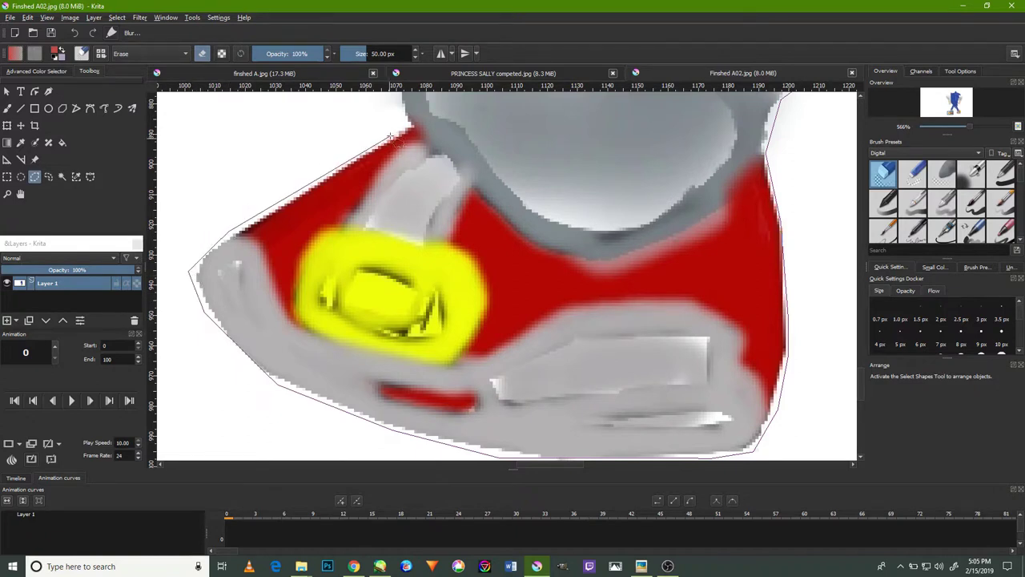
pyautogui.moveTo(383, 117); pyautogui.dragTo(376, 230)
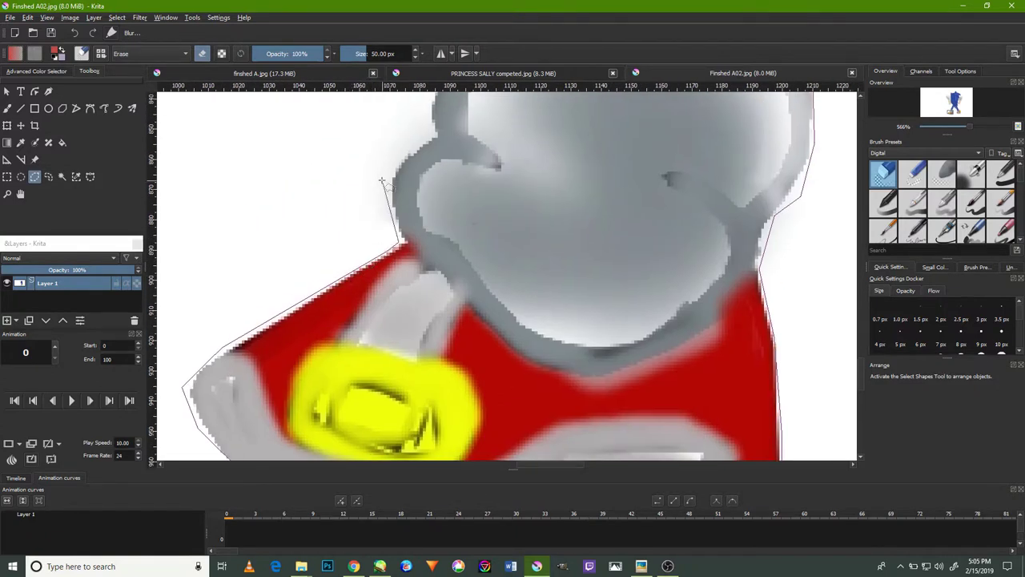
pyautogui.click(431, 131)
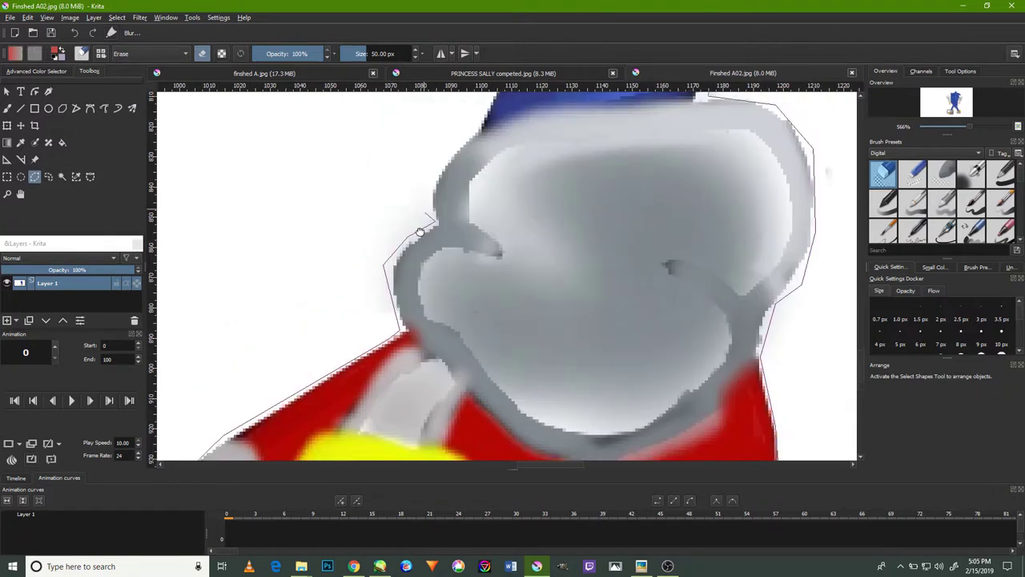
# - Close the polygon selection at the starting point on the blue leg, then zoom out
pyautogui.scroll(3, 428, 160)
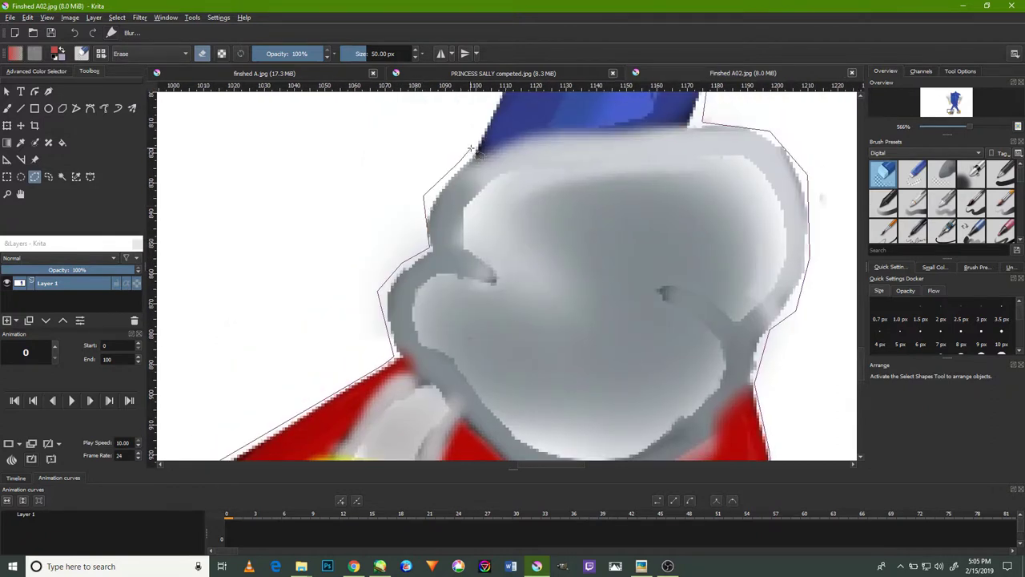
pyautogui.moveTo(468, 167); pyautogui.dragTo(428, 284)
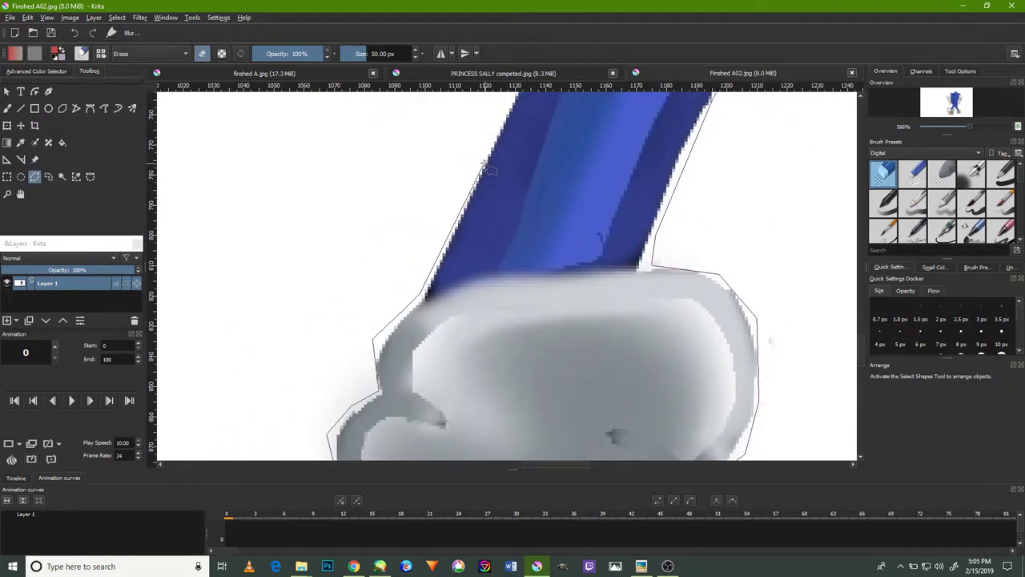
pyautogui.moveTo(488, 160); pyautogui.dragTo(443, 281)
pyautogui.moveTo(483, 116)
pyautogui.mouseDown()
pyautogui.moveTo(441, 240)
pyautogui.moveTo(457, 229)
pyautogui.mouseUp()
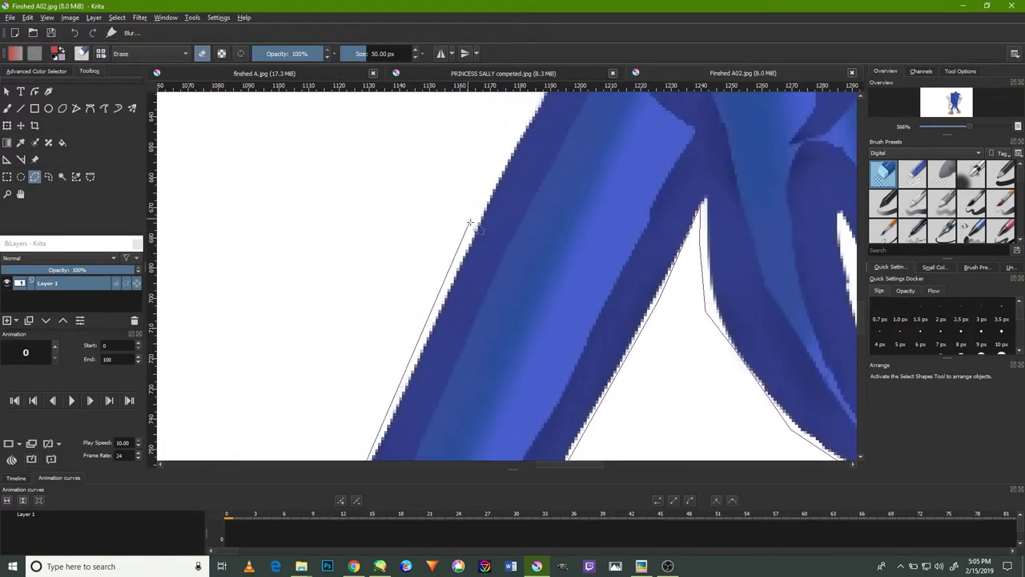
pyautogui.doubleClick(492, 192)
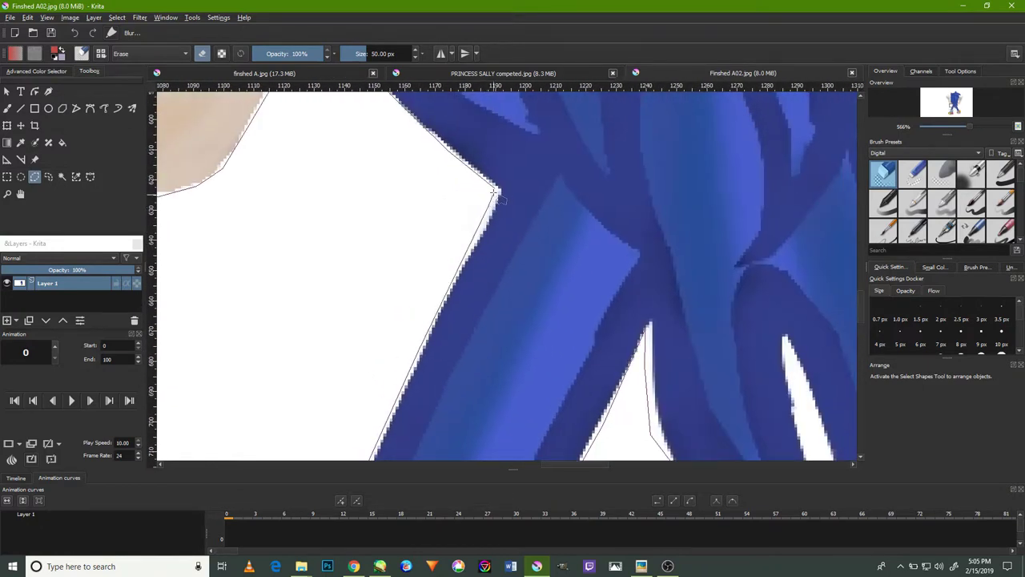
pyautogui.keyDown('ctrl'); pyautogui.scroll(-4, 361, 165); pyautogui.keyUp('ctrl')
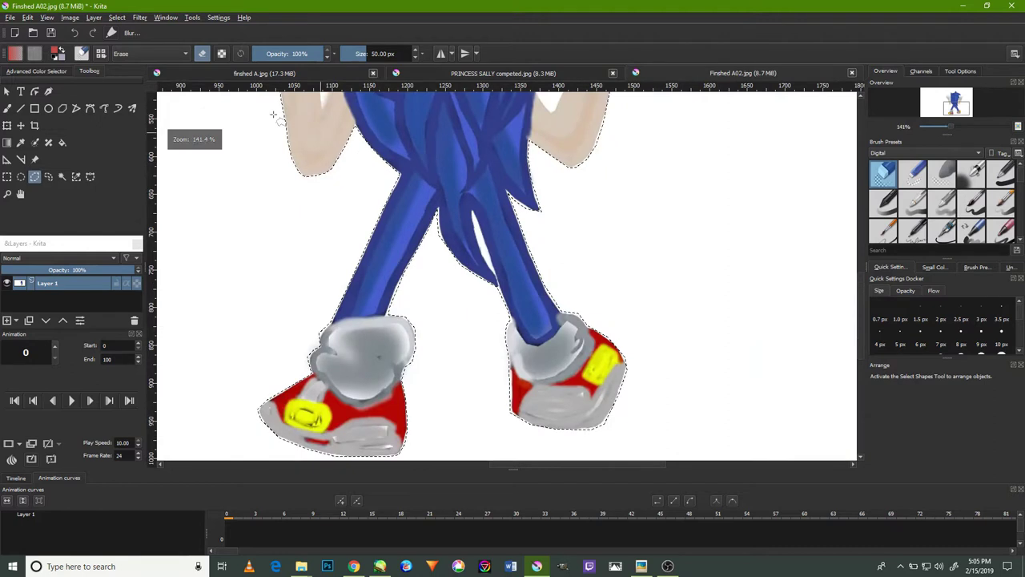
# - Copy the selected Sonic and paste it into finshed A.jpg as Layer 3(pasted)
pyautogui.click(28, 17)
pyautogui.click(57, 58)
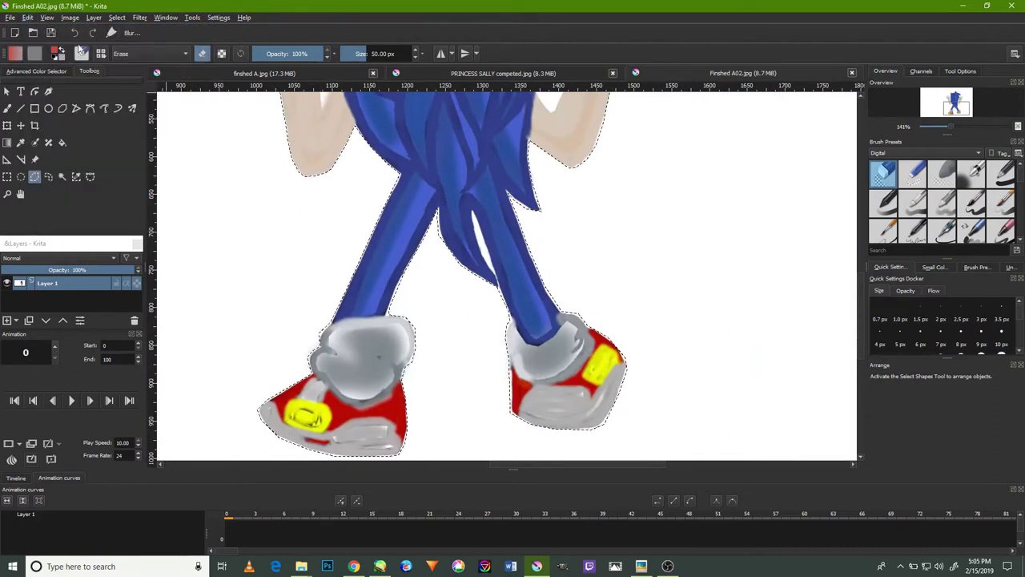
pyautogui.click(196, 70)
pyautogui.hotkey('ctrl', 'v')
pyautogui.keyDown('ctrl'); pyautogui.scroll(-1, 188, 136); pyautogui.keyUp('ctrl')
pyautogui.keyDown('ctrl'); pyautogui.scroll(-1, 188, 136); pyautogui.keyUp('ctrl')
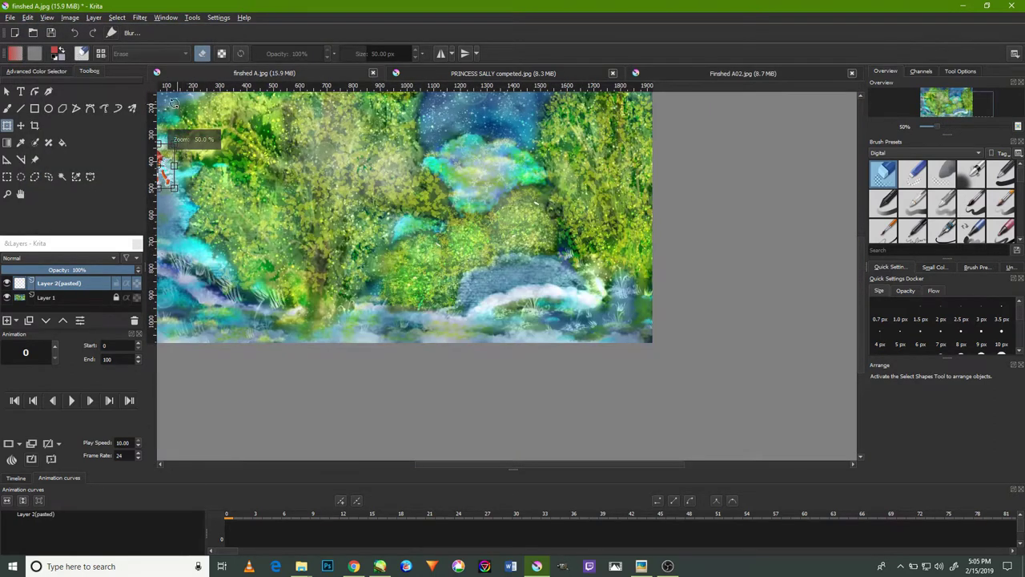
pyautogui.click(227, 180)
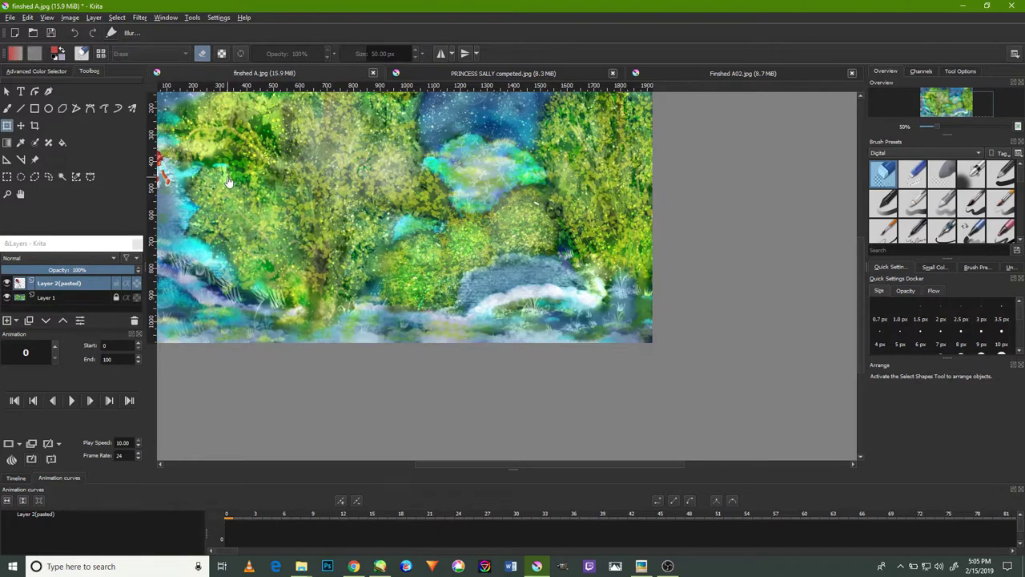
pyautogui.moveTo(236, 173); pyautogui.dragTo(362, 211)
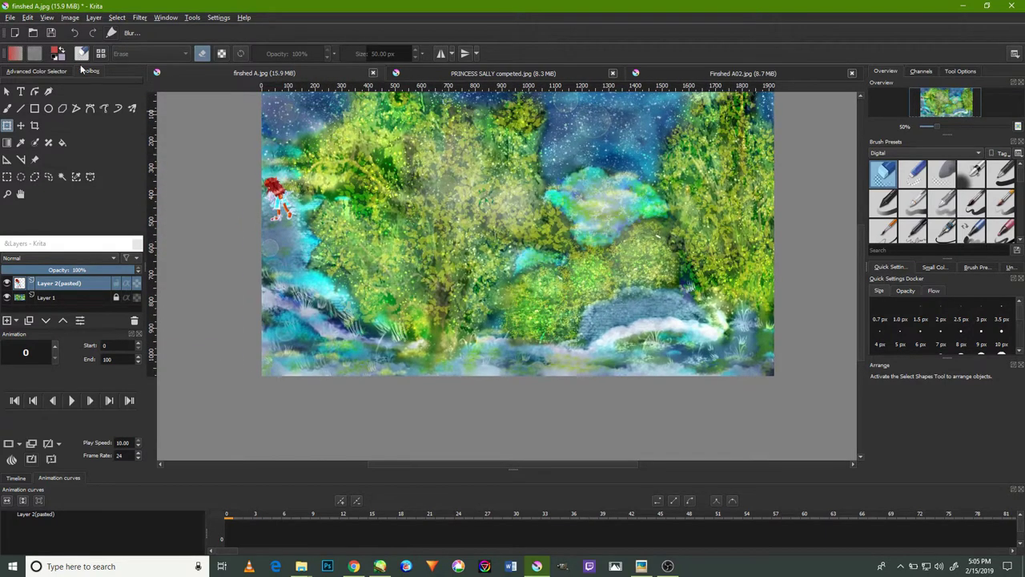
pyautogui.click(28, 17)
pyautogui.click(58, 115)
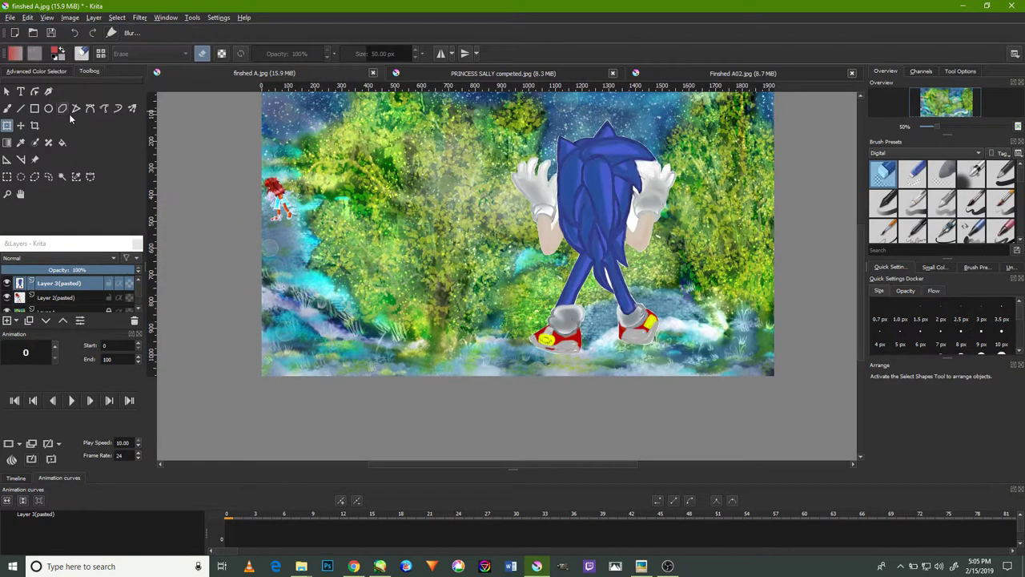
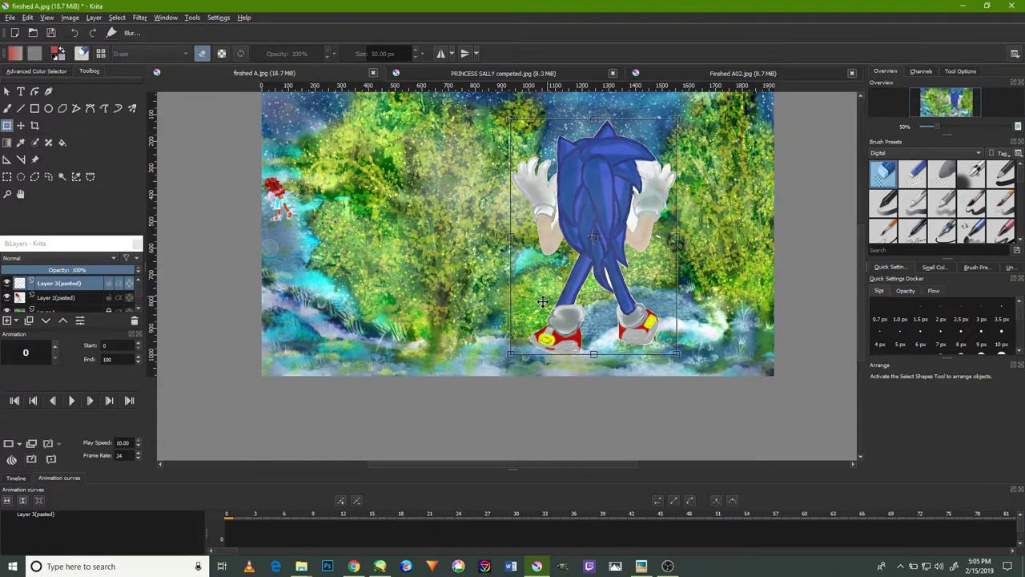
# - Scale the pasted Sonic down and move him to the right side of the scene
pyautogui.moveTo(509, 357); pyautogui.dragTo(563, 269)
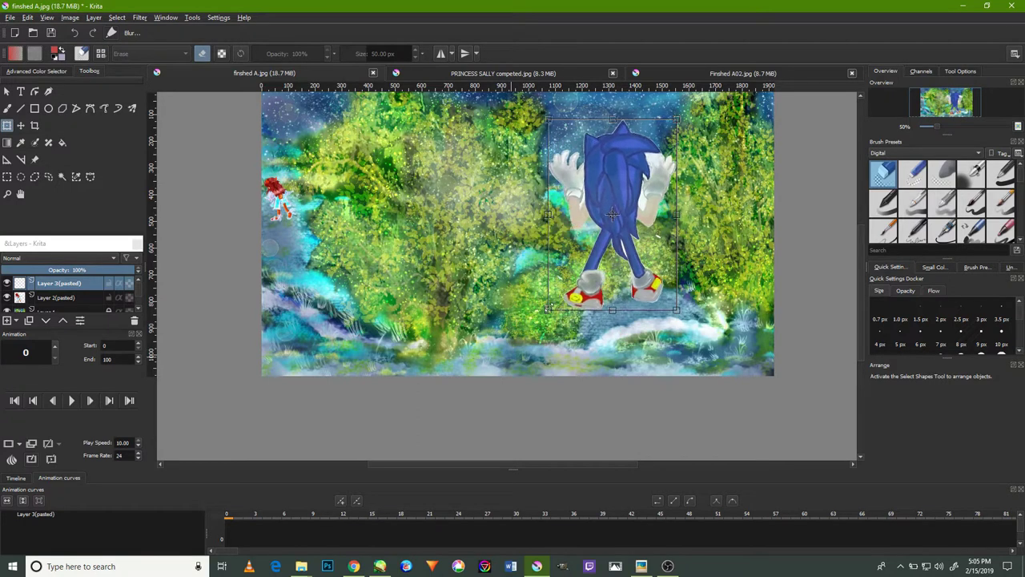
pyautogui.scroll(2, 566, 270)
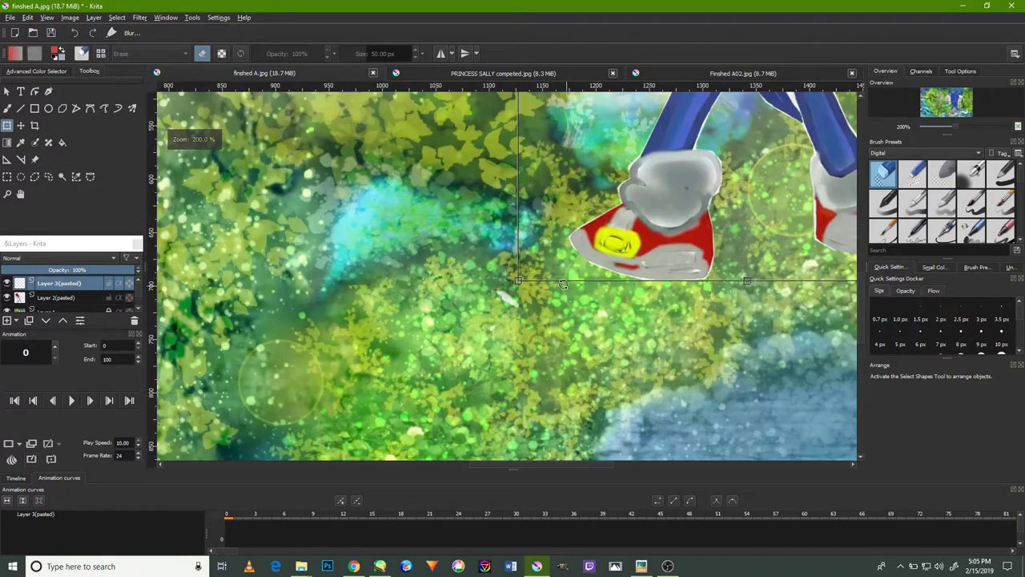
pyautogui.scroll(1, 544, 272)
pyautogui.moveTo(541, 269)
pyautogui.mouseDown()
pyautogui.moveTo(600, 184)
pyautogui.moveTo(638, 246)
pyautogui.moveTo(655, 205)
pyautogui.mouseUp()
pyautogui.scroll(-3, 599, 183)
pyautogui.scroll(1, 645, 251)
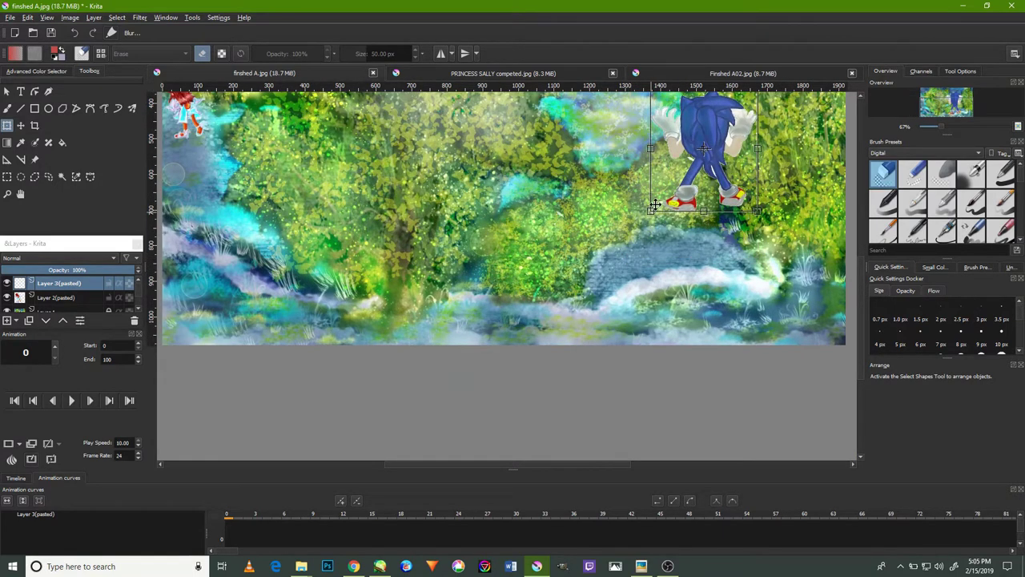
pyautogui.scroll(1, 654, 205)
pyautogui.scroll(-2, 655, 205)
pyautogui.moveTo(672, 176); pyautogui.dragTo(647, 215)
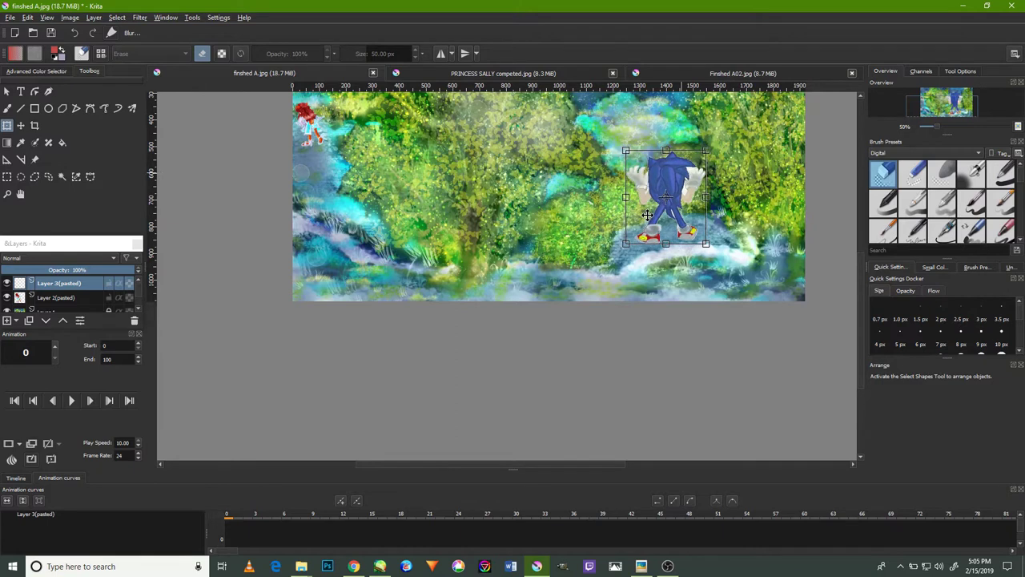
pyautogui.scroll(1, 647, 215)
pyautogui.scroll(-1, 608, 208)
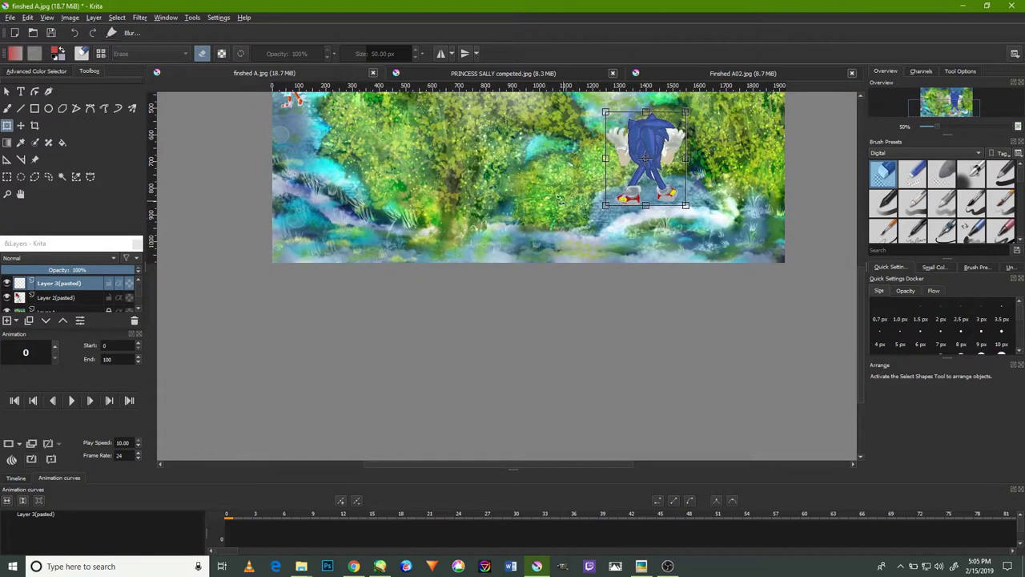
pyautogui.moveTo(551, 173); pyautogui.dragTo(544, 262)
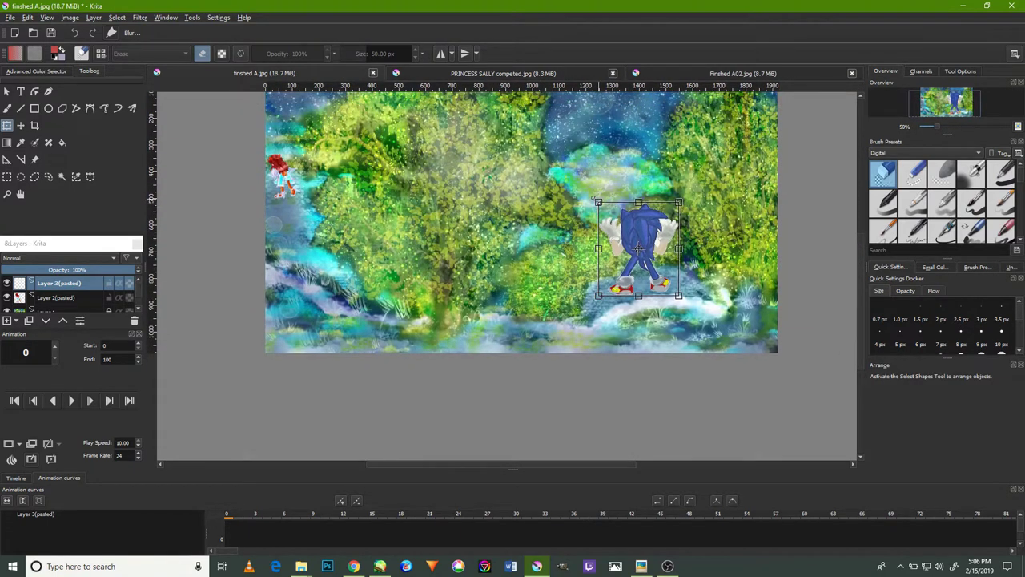
# - Shrink Sonic a little more and shift him up onto the stone path
pyautogui.moveTo(597, 201); pyautogui.dragTo(615, 217)
pyautogui.moveTo(667, 245); pyautogui.dragTo(670, 219)
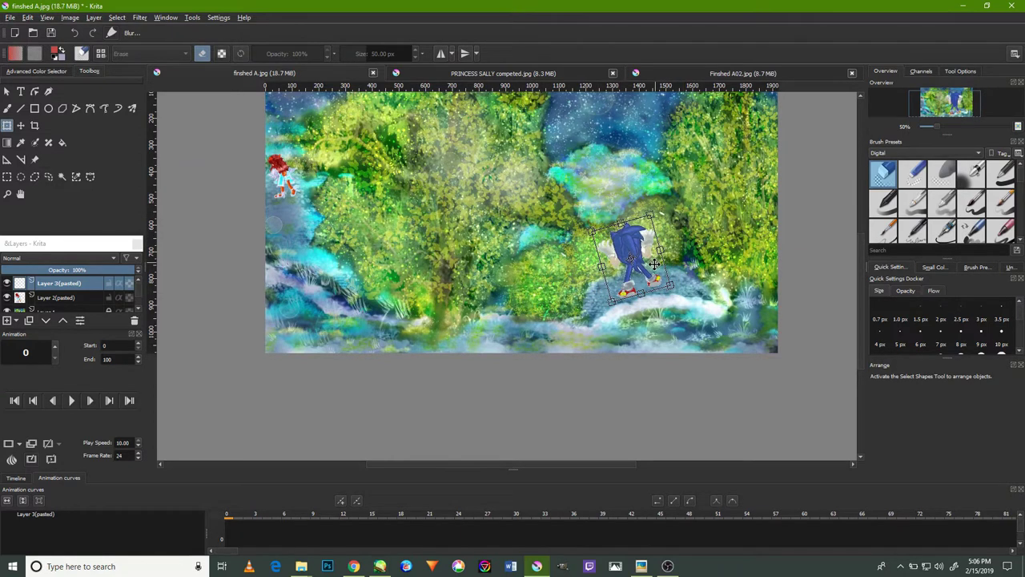
pyautogui.keyDown('ctrl'); pyautogui.scroll(4, 655, 264); pyautogui.keyUp('ctrl')
pyautogui.moveTo(628, 330)
pyautogui.mouseDown()
pyautogui.moveTo(589, 293)
pyautogui.moveTo(560, 282)
pyautogui.mouseUp()
pyautogui.keyDown('ctrl'); pyautogui.scroll(-3, 575, 296); pyautogui.keyUp('ctrl')
pyautogui.keyDown('ctrl'); pyautogui.scroll(-1, 561, 282); pyautogui.keyUp('ctrl')
pyautogui.keyDown('ctrl'); pyautogui.scroll(2, 561, 282); pyautogui.keyUp('ctrl')
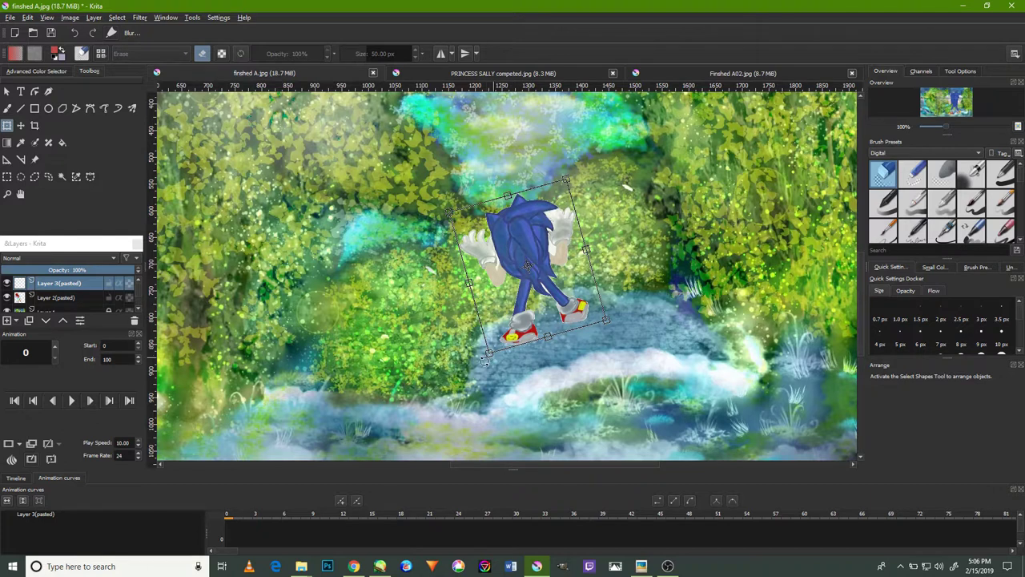
pyautogui.moveTo(528, 264); pyautogui.dragTo(527, 259)
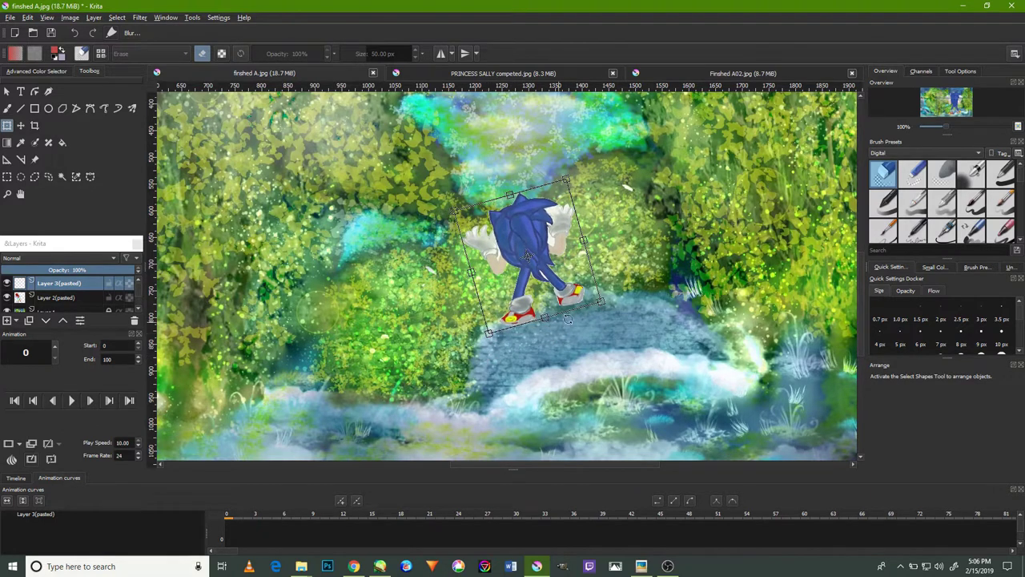
# - Rotate Sonic upright, then tilt him slightly counter-clockwise as if walking up the path
pyautogui.moveTo(530, 336); pyautogui.dragTo(551, 331)
pyautogui.moveTo(496, 346)
pyautogui.mouseDown()
pyautogui.moveTo(491, 329)
pyautogui.moveTo(541, 319)
pyautogui.mouseUp()
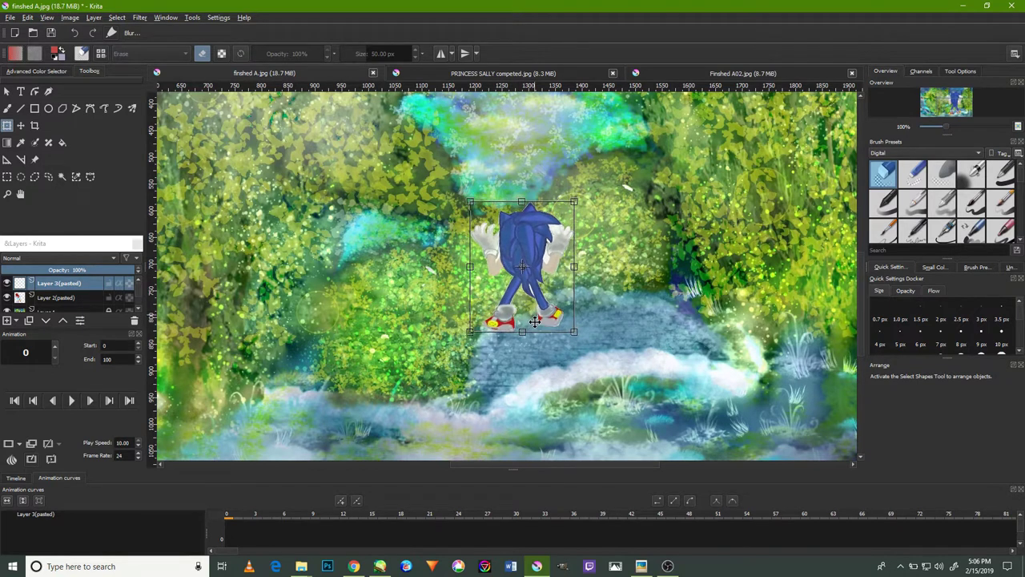
pyautogui.moveTo(529, 330); pyautogui.dragTo(545, 323)
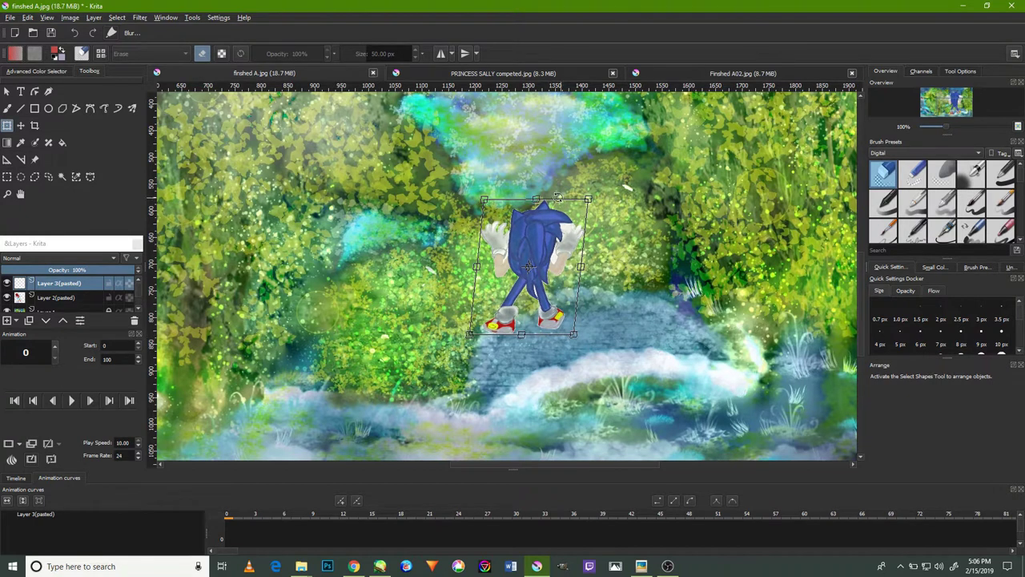
pyautogui.moveTo(561, 201)
pyautogui.mouseDown()
pyautogui.moveTo(554, 215)
pyautogui.moveTo(548, 202)
pyautogui.mouseUp()
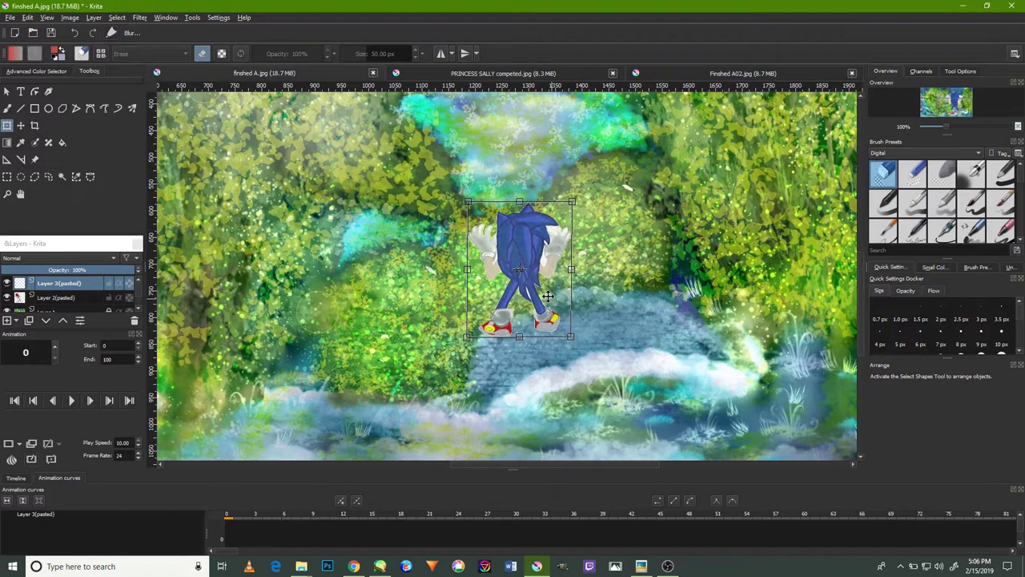
pyautogui.moveTo(594, 346); pyautogui.dragTo(577, 332)
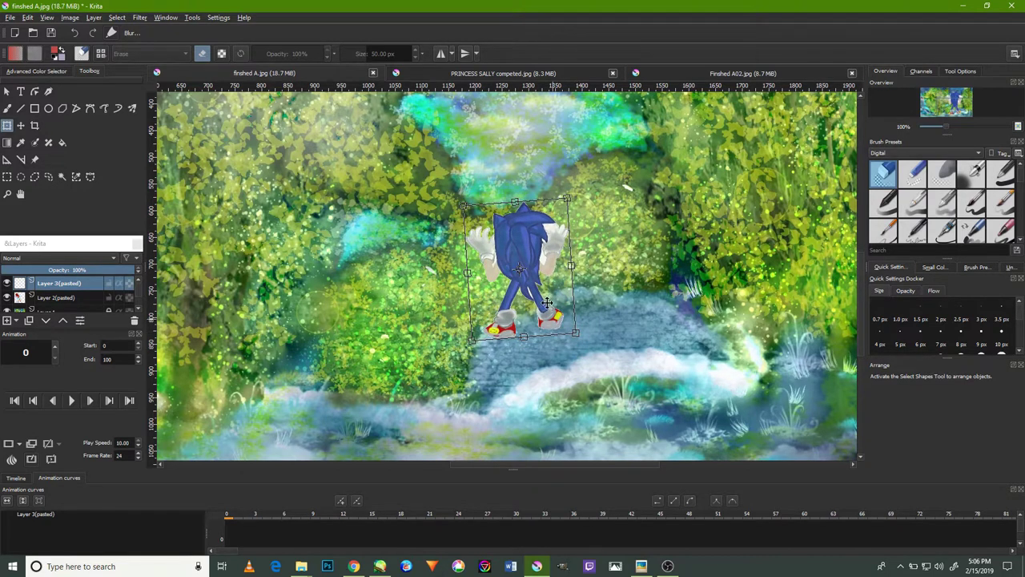
pyautogui.moveTo(605, 331); pyautogui.dragTo(603, 318)
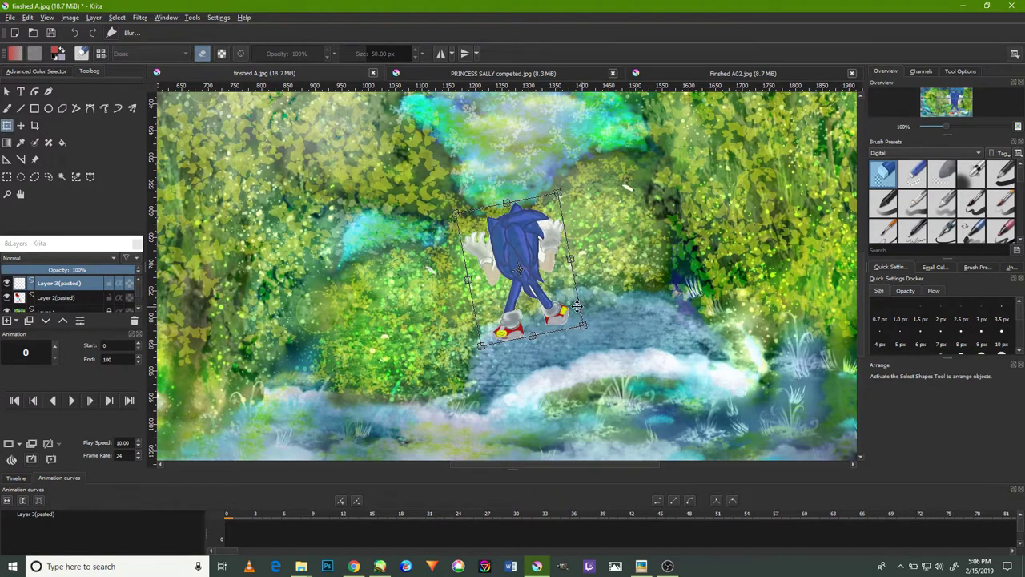
pyautogui.scroll(-3, 575, 302)
pyautogui.scroll(1, 577, 298)
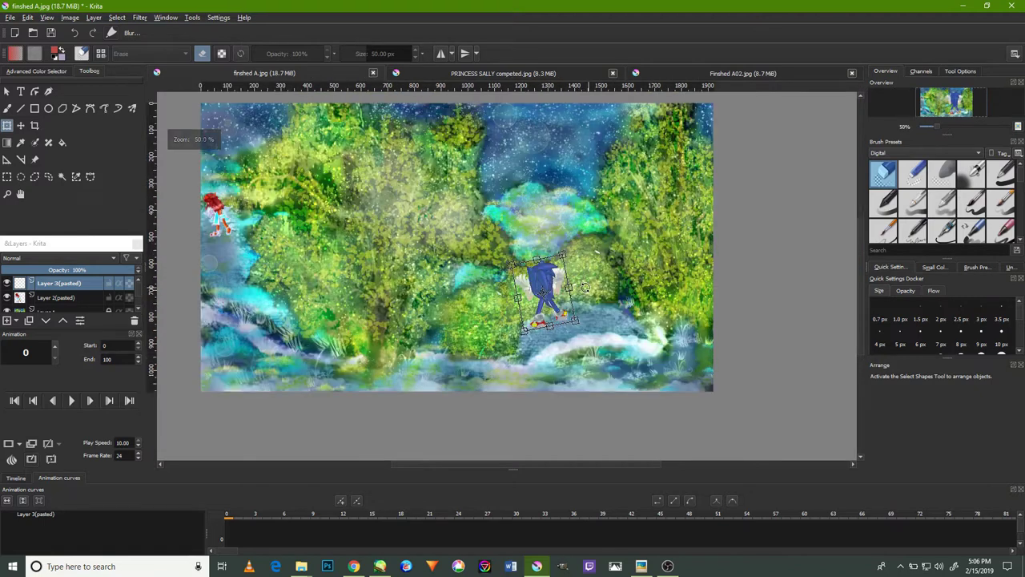
# - Lower Sonic on the path, tilt him further, and widen and skew him slightly
pyautogui.moveTo(548, 288); pyautogui.dragTo(563, 318)
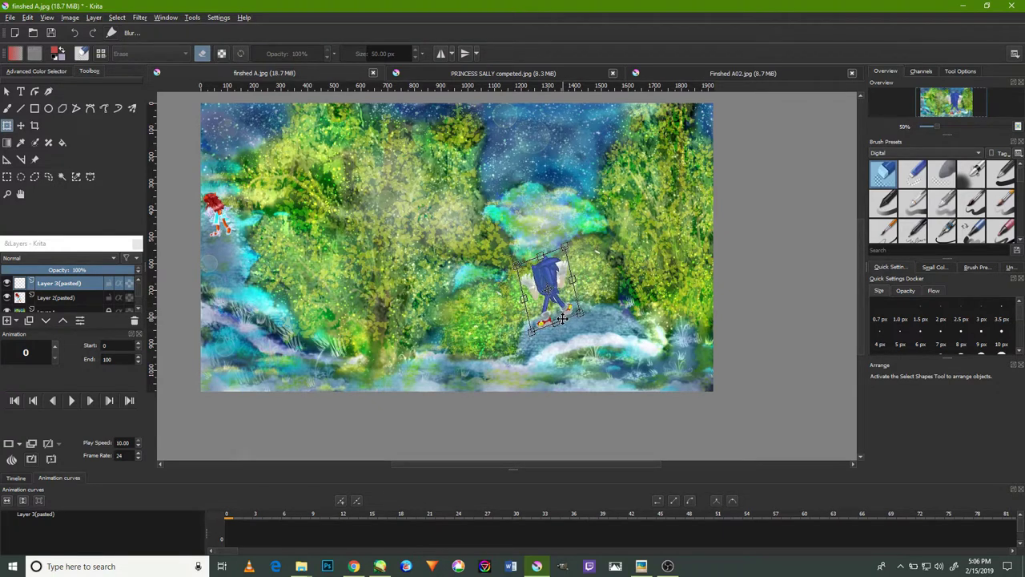
pyautogui.scroll(3, 559, 327)
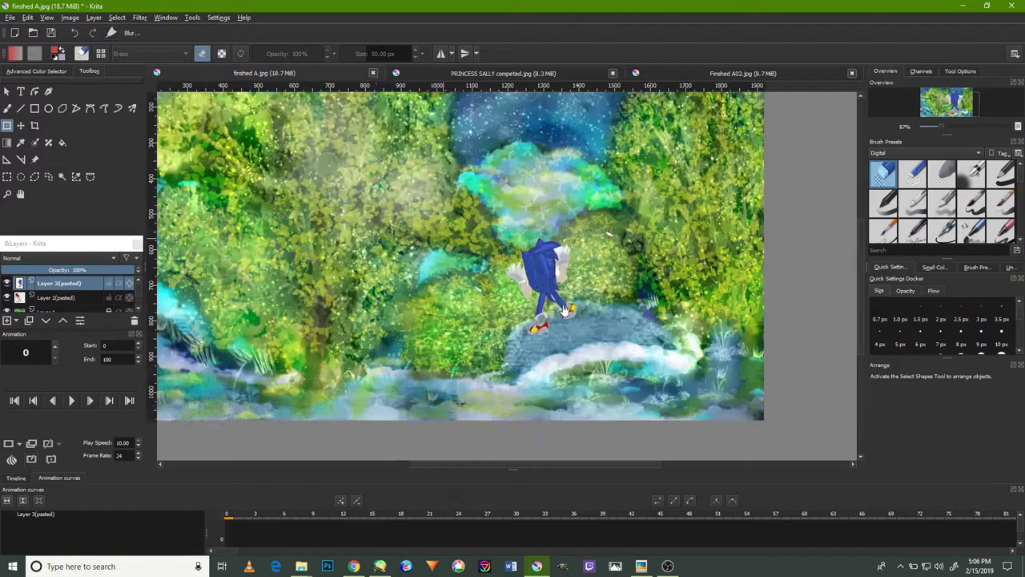
pyautogui.moveTo(543, 285); pyautogui.dragTo(541, 290)
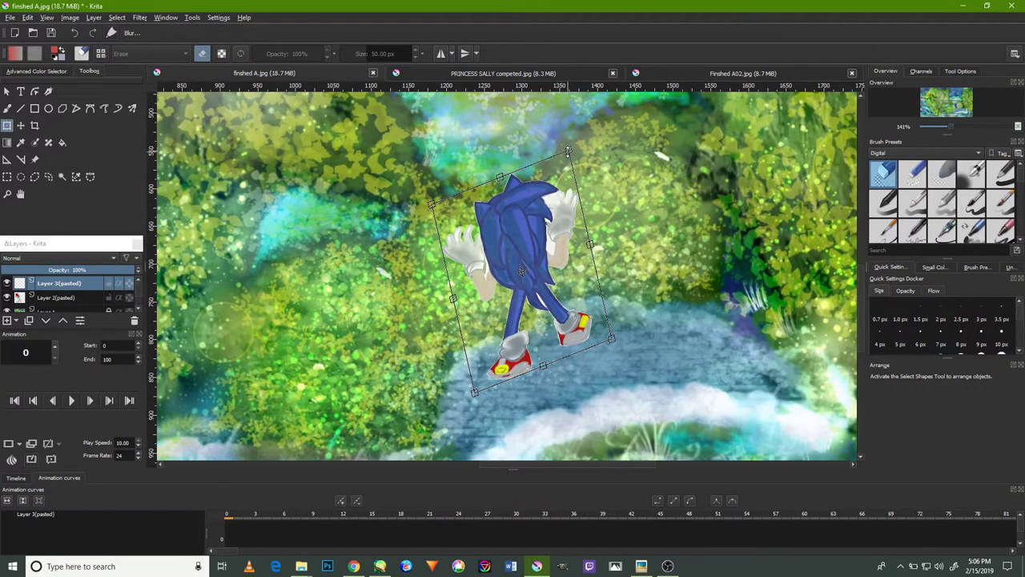
pyautogui.moveTo(568, 151); pyautogui.dragTo(582, 150)
pyautogui.moveTo(492, 379); pyautogui.dragTo(466, 360)
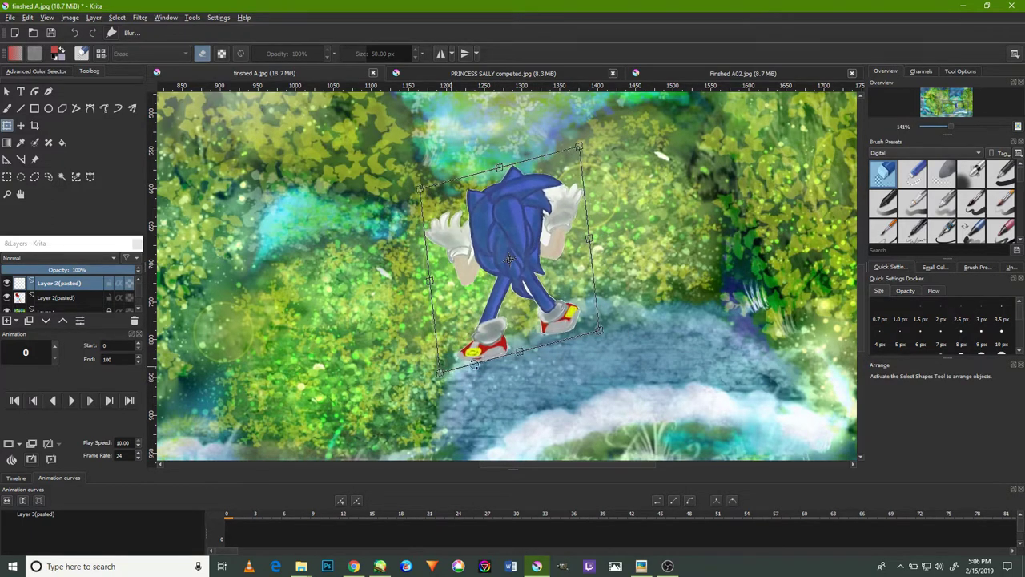
pyautogui.moveTo(509, 258); pyautogui.dragTo(513, 276)
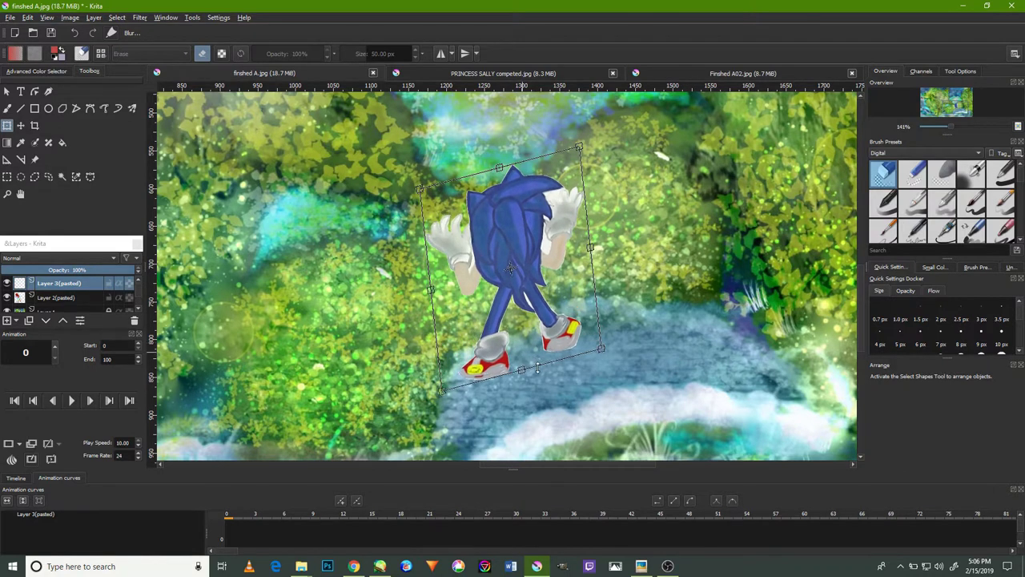
# - Pan over to check Sally at left, then apply Sonic's transform
pyautogui.scroll(-2, 533, 349)
pyautogui.scroll(1, 533, 349)
pyautogui.scroll(1, 533, 349)
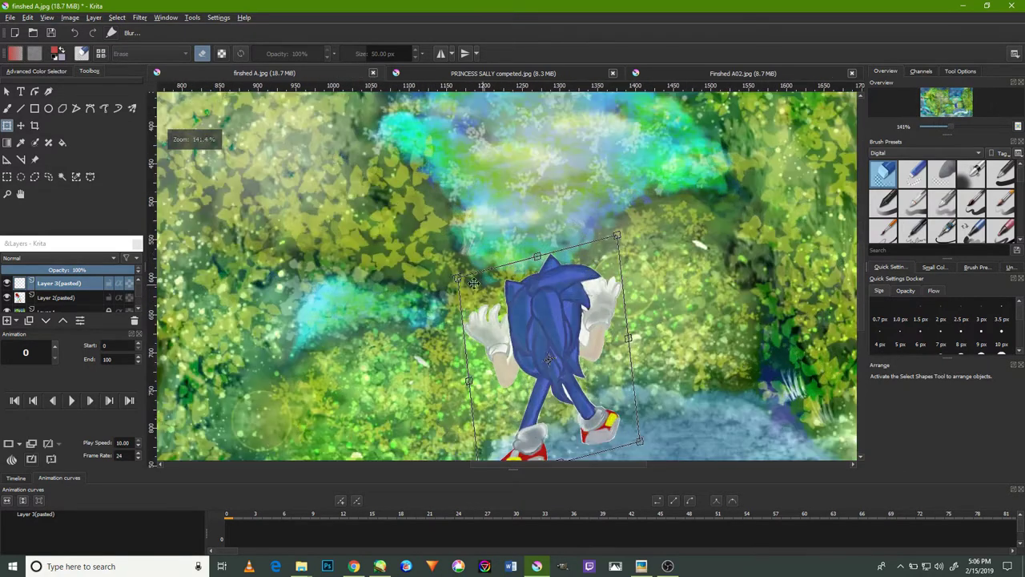
pyautogui.scroll(-1, 511, 319)
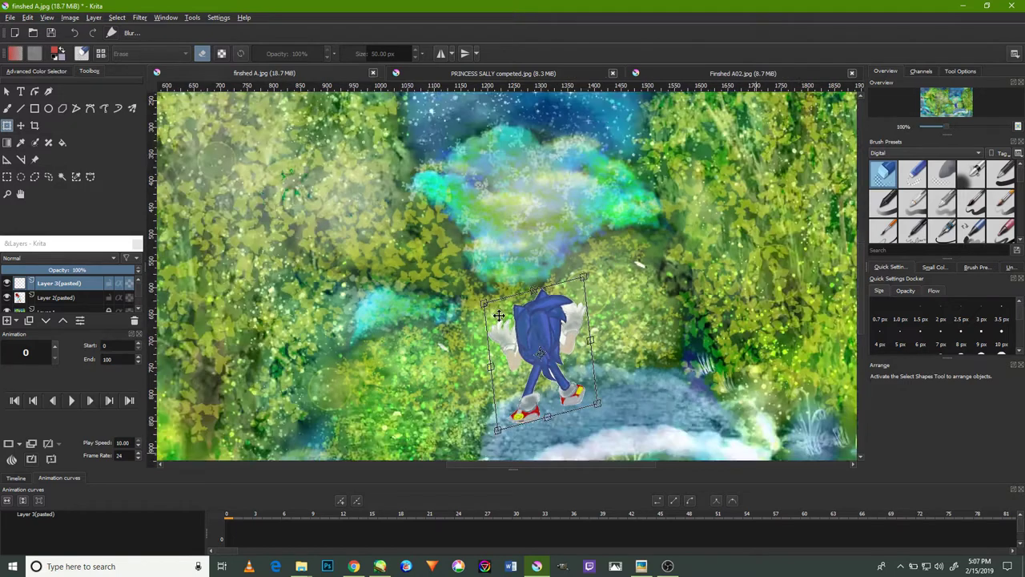
pyautogui.scroll(-1, 511, 319)
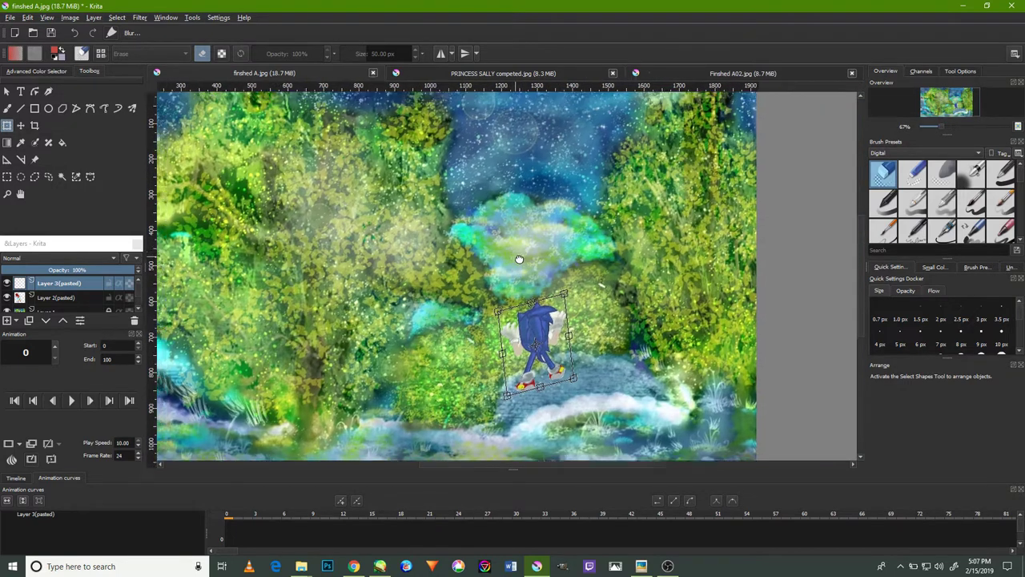
pyautogui.moveTo(509, 265); pyautogui.dragTo(642, 281)
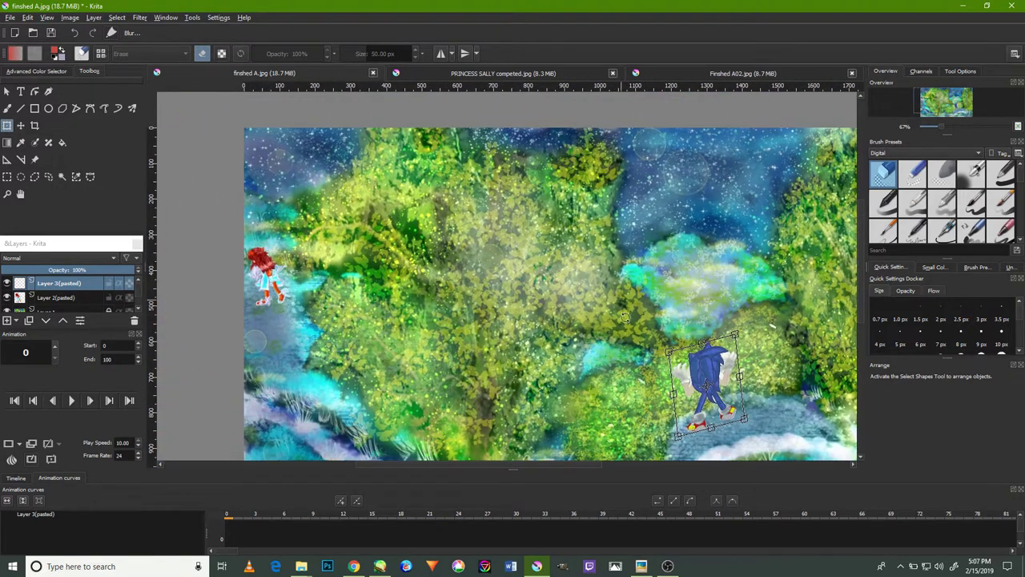
pyautogui.scroll(2, 707, 385)
pyautogui.scroll(1, 703, 381)
pyautogui.scroll(2, 693, 366)
pyautogui.press('Return')
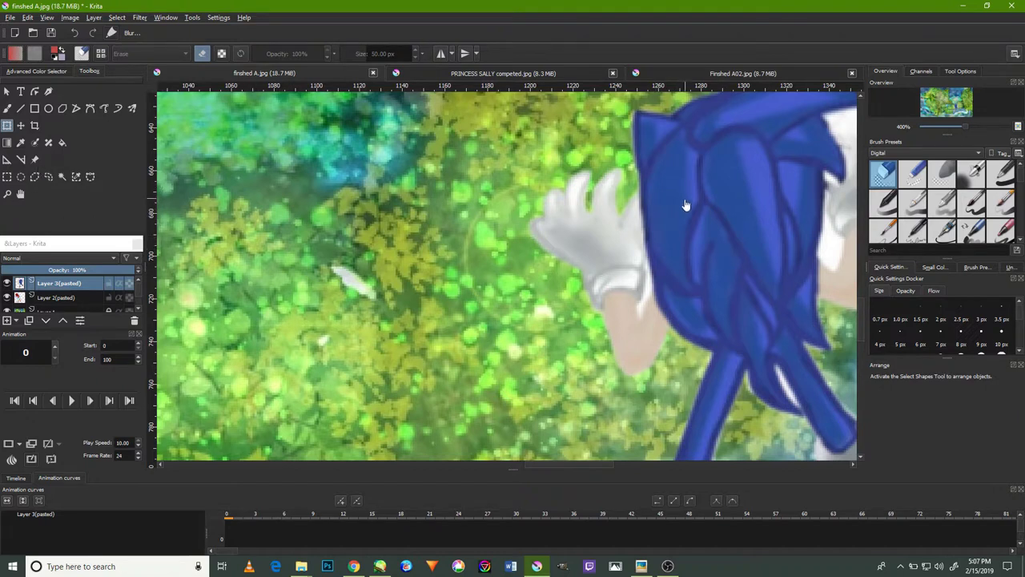
# - Move the whole Sonic layer to a new spot with the Move tool
pyautogui.click(21, 126)
pyautogui.moveTo(723, 210); pyautogui.dragTo(636, 213)
pyautogui.scroll(-3, 637, 213)
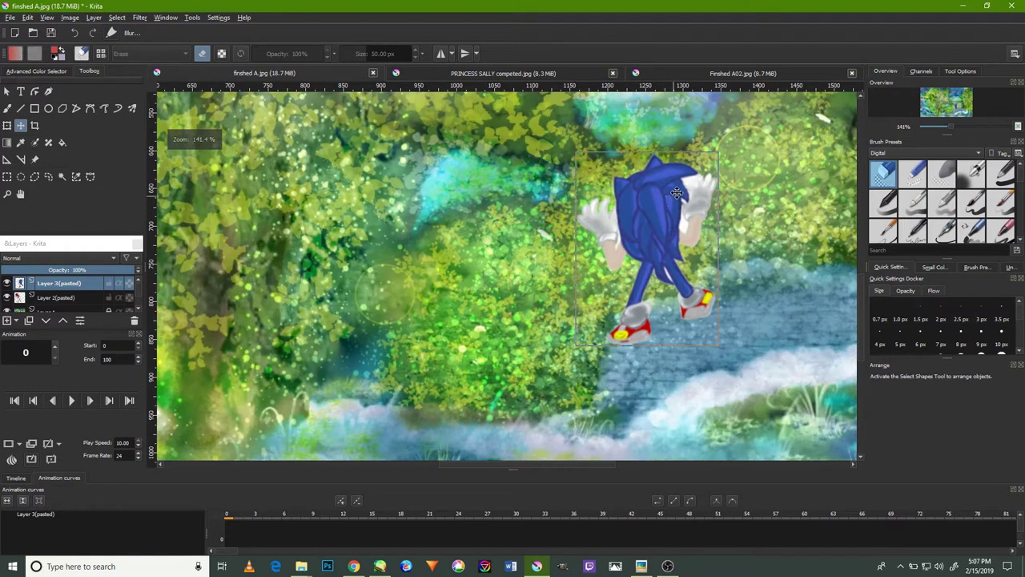
pyautogui.scroll(-1, 676, 193)
pyautogui.scroll(2, 677, 193)
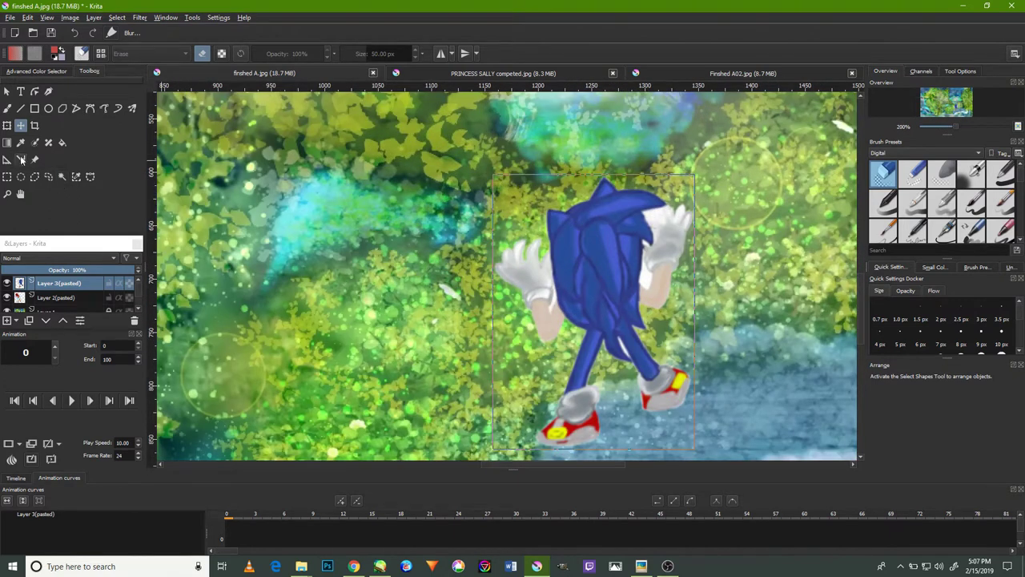
# - Skew Sonic back toward upright, rotate him slightly counter-clockwise, and stretch his top-right corner
pyautogui.click(7, 126)
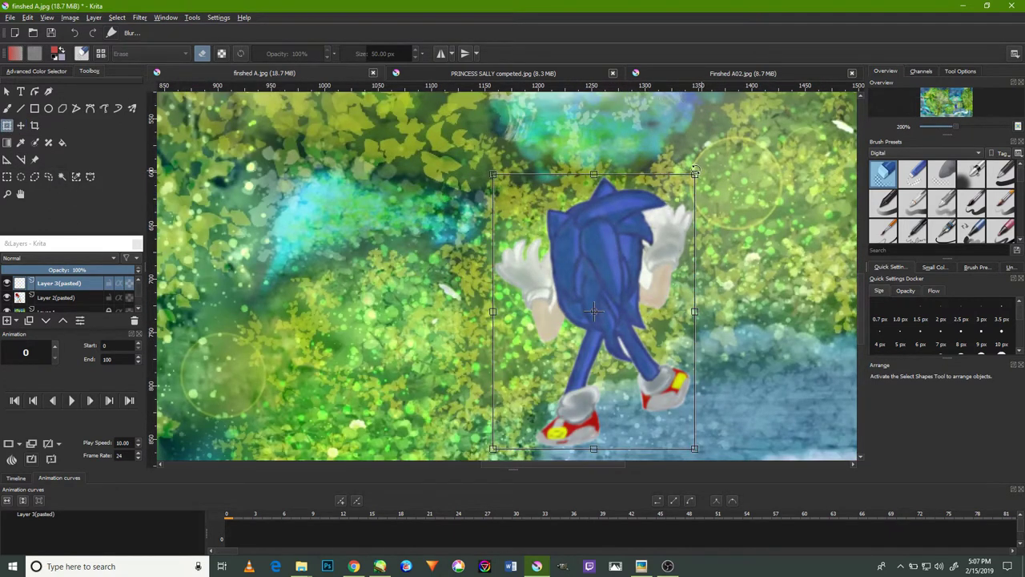
pyautogui.moveTo(671, 174); pyautogui.dragTo(654, 184)
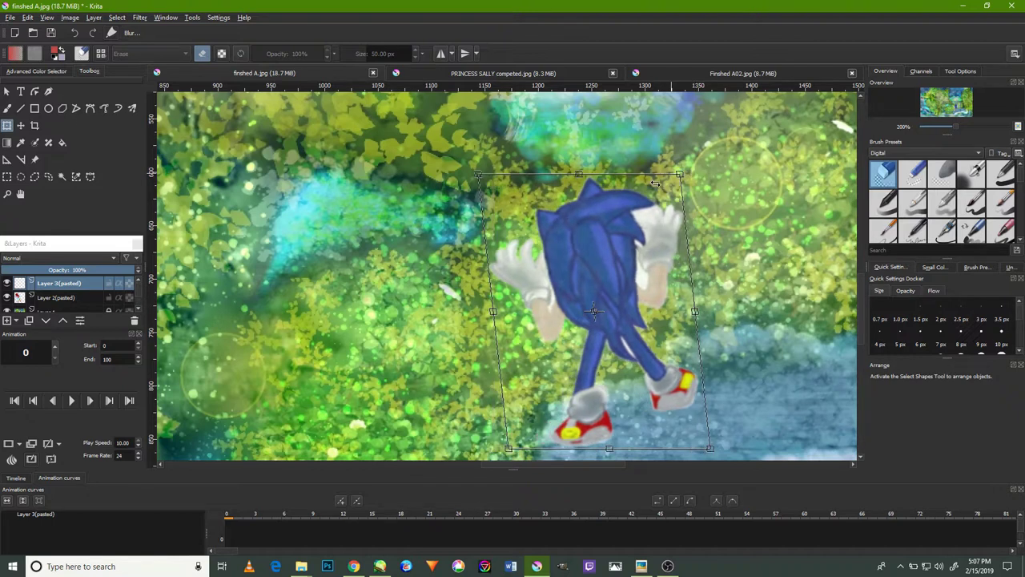
pyautogui.moveTo(517, 174); pyautogui.dragTo(519, 197)
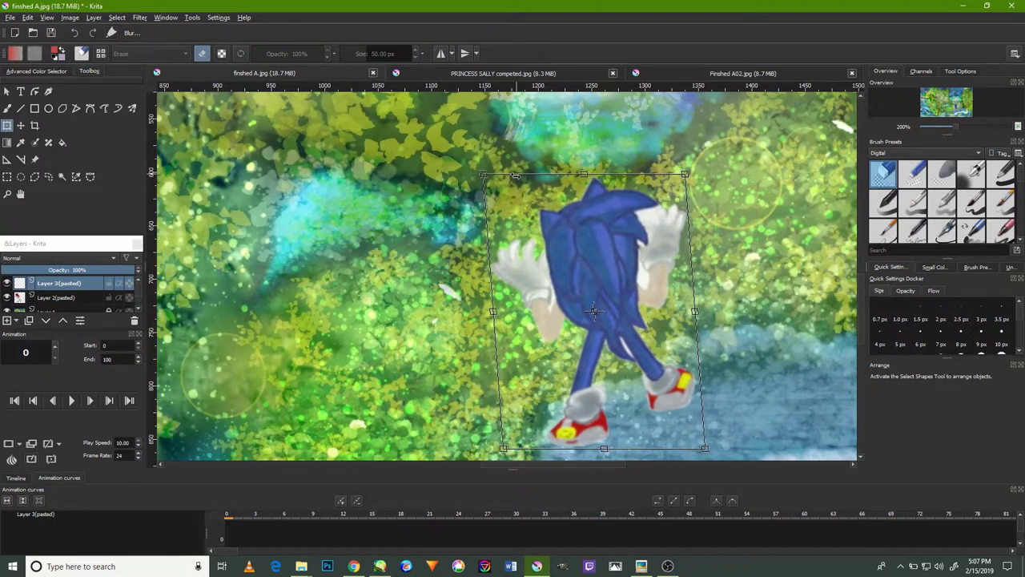
pyautogui.moveTo(492, 238); pyautogui.dragTo(497, 255)
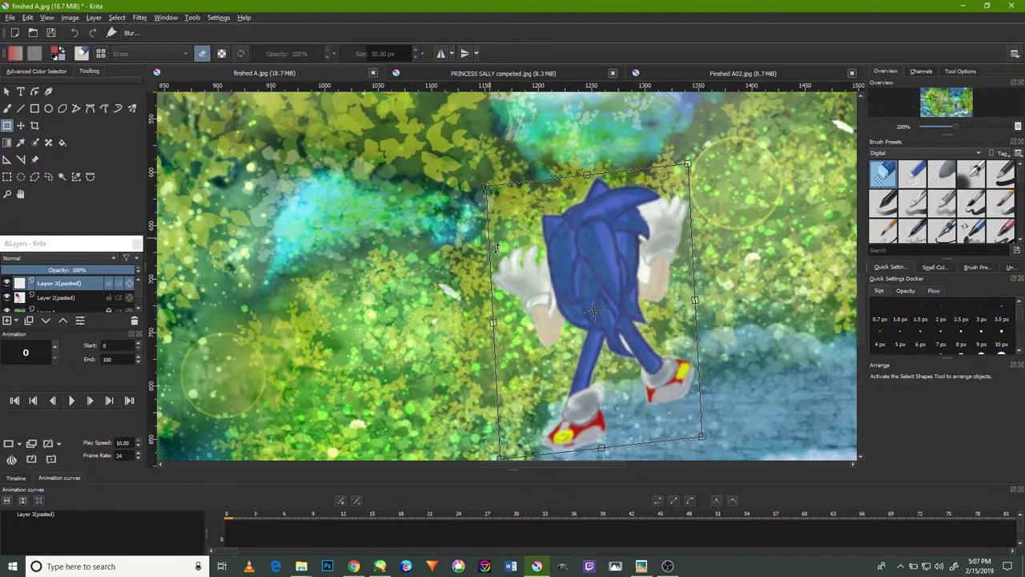
pyautogui.scroll(-3, 497, 255)
pyautogui.scroll(-1, 528, 273)
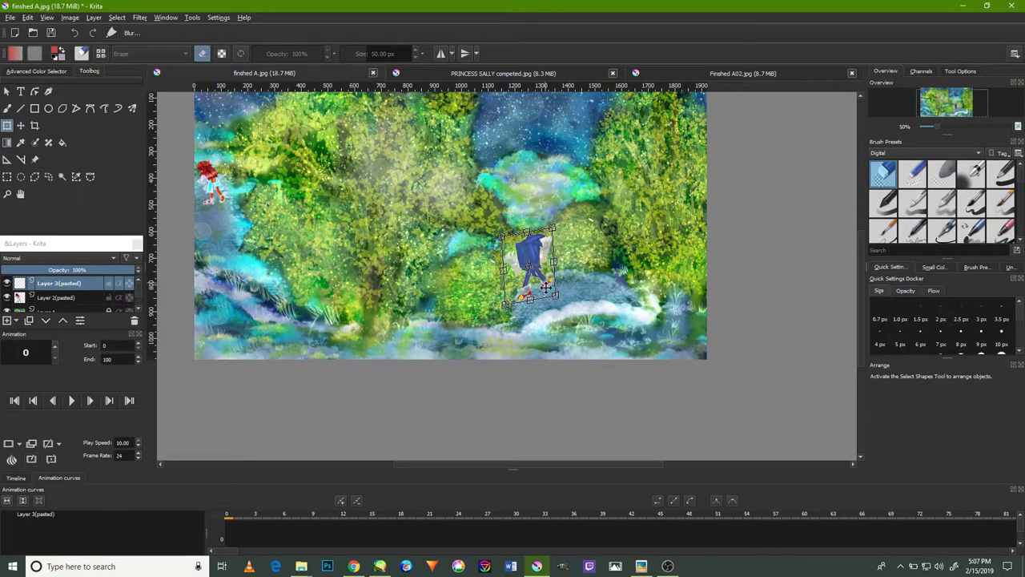
pyautogui.scroll(2, 505, 294)
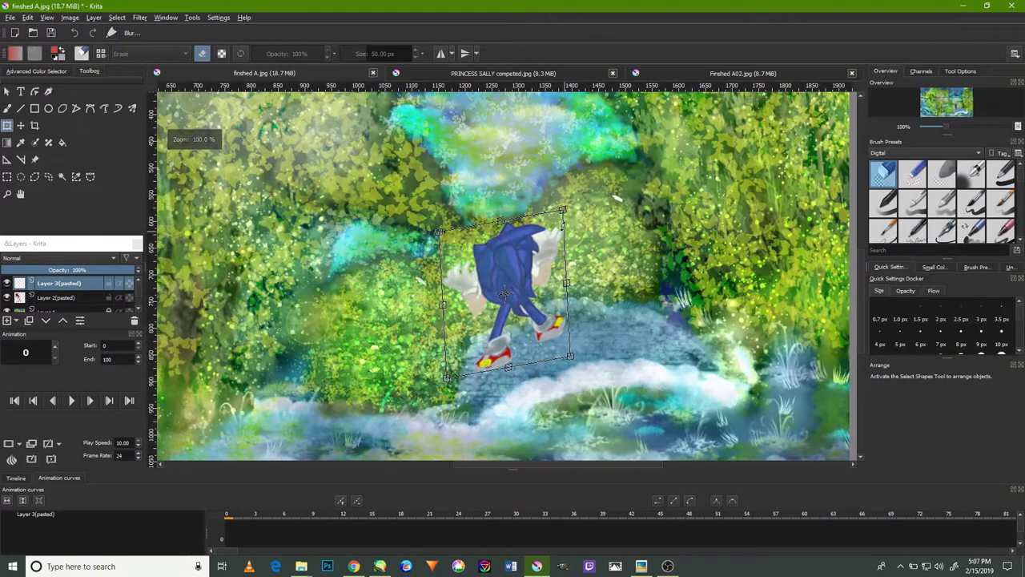
pyautogui.moveTo(563, 210); pyautogui.dragTo(575, 213)
# - Move Sonic left and down onto the stone path
pyautogui.scroll(-1, 574, 214)
pyautogui.scroll(-1, 573, 214)
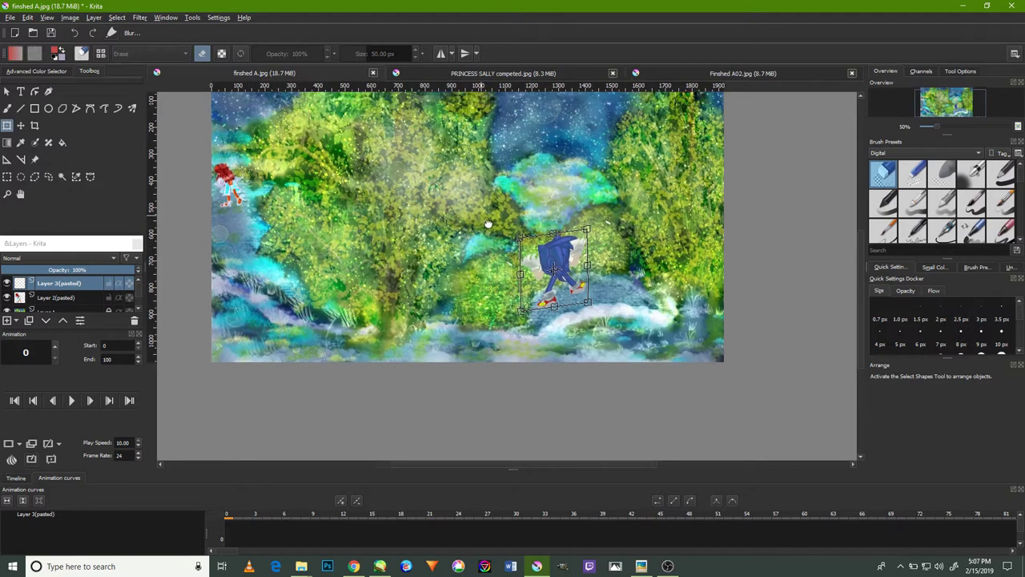
pyautogui.moveTo(506, 202); pyautogui.dragTo(569, 269)
pyautogui.scroll(3, 602, 312)
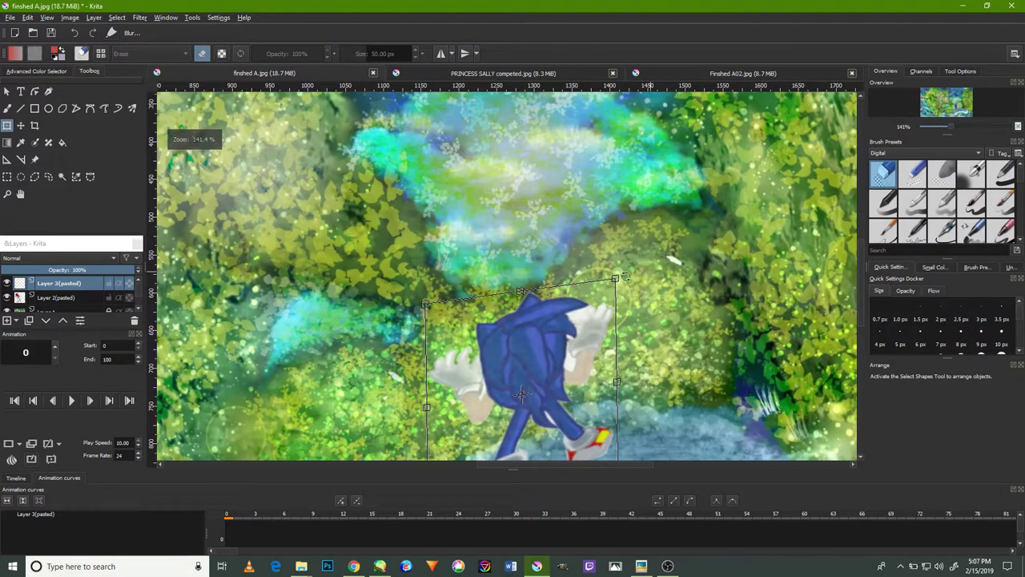
pyautogui.moveTo(527, 395)
pyautogui.mouseDown()
pyautogui.moveTo(590, 344)
pyautogui.moveTo(558, 342)
pyautogui.mouseUp()
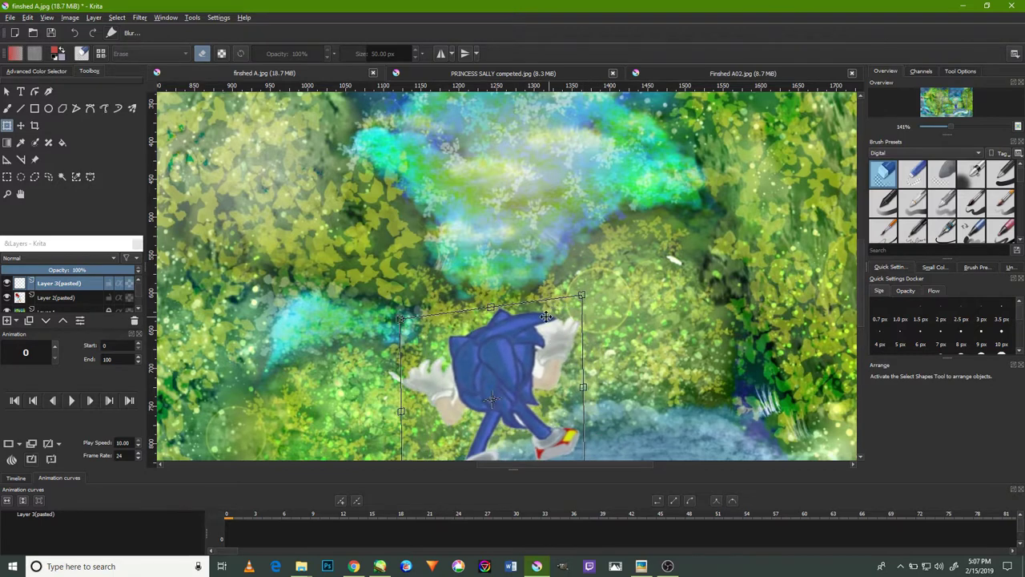
pyautogui.scroll(1, 548, 317)
pyautogui.scroll(1, 548, 317)
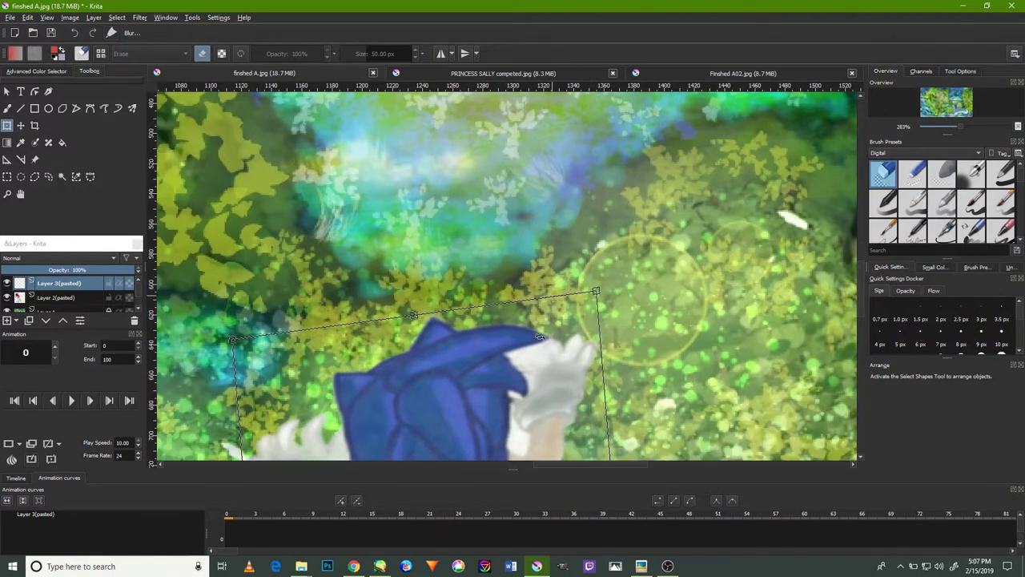
pyautogui.scroll(-1, 550, 339)
pyautogui.scroll(-1, 550, 339)
# - Nudge Sonic slightly left and down and commit the transform
pyautogui.scroll(2, 558, 408)
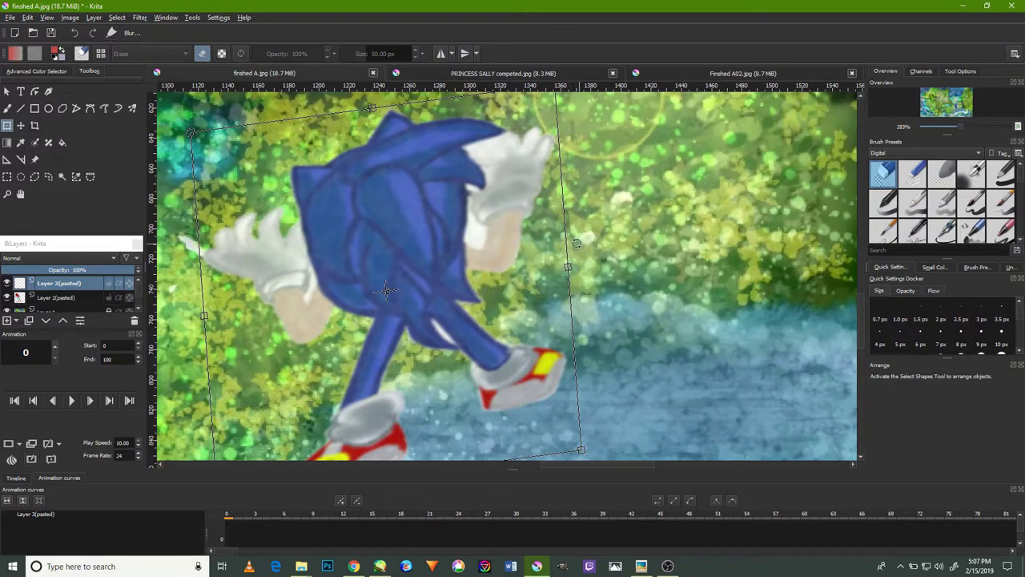
pyautogui.moveTo(592, 225); pyautogui.dragTo(623, 244)
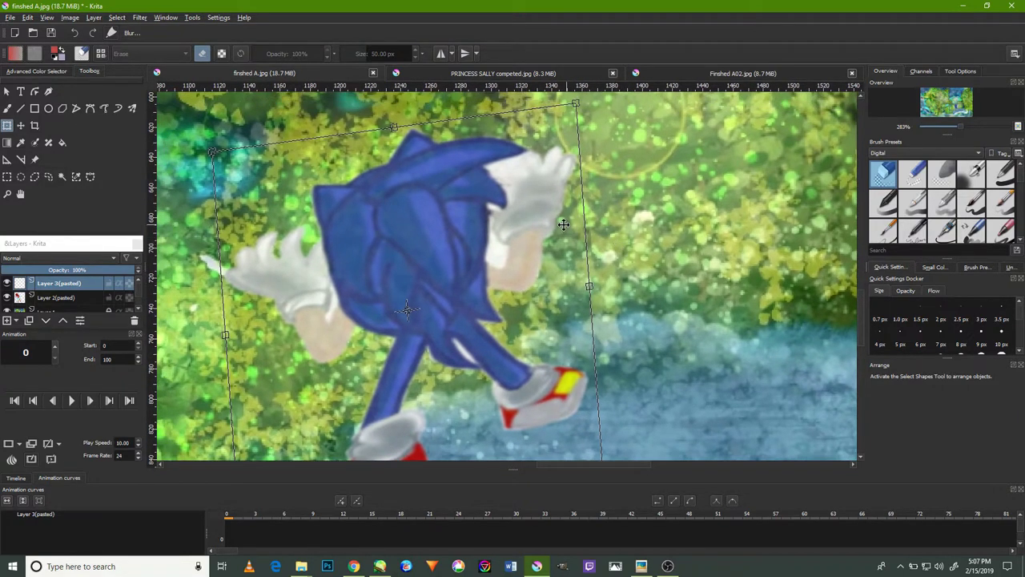
pyautogui.scroll(-5, 567, 224)
pyautogui.scroll(-1, 553, 228)
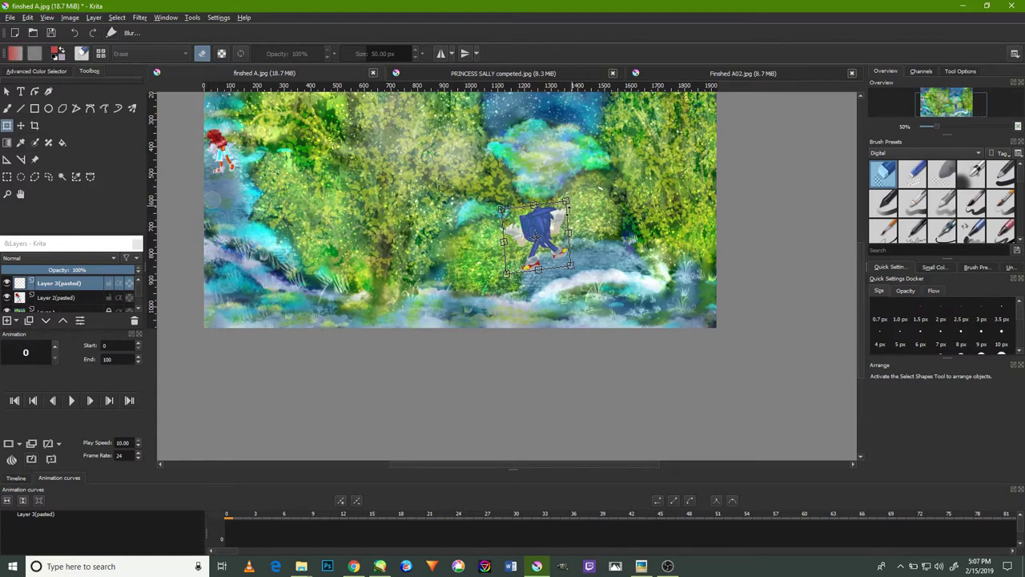
pyautogui.moveTo(552, 235); pyautogui.dragTo(641, 244)
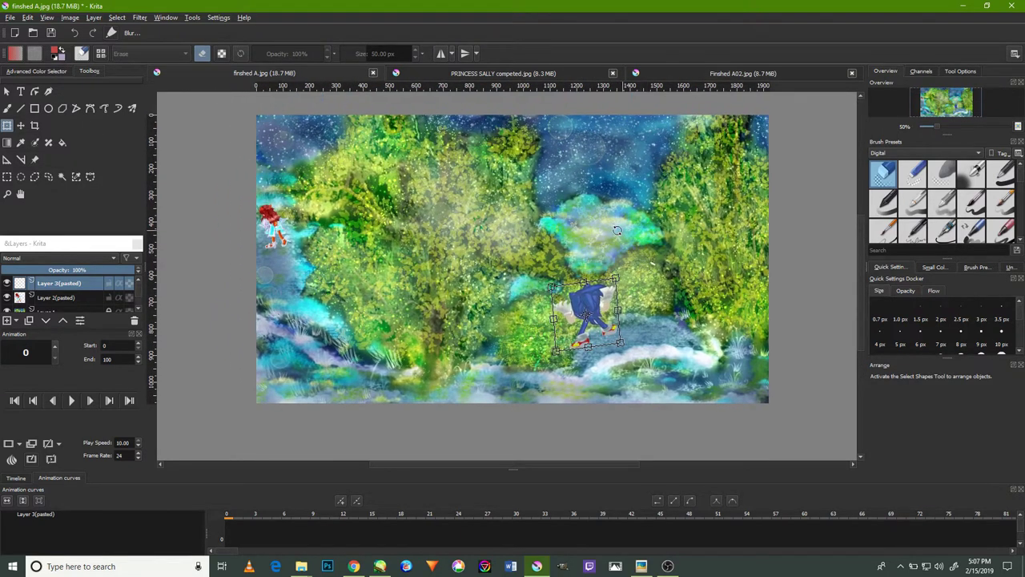
pyautogui.press('Return')
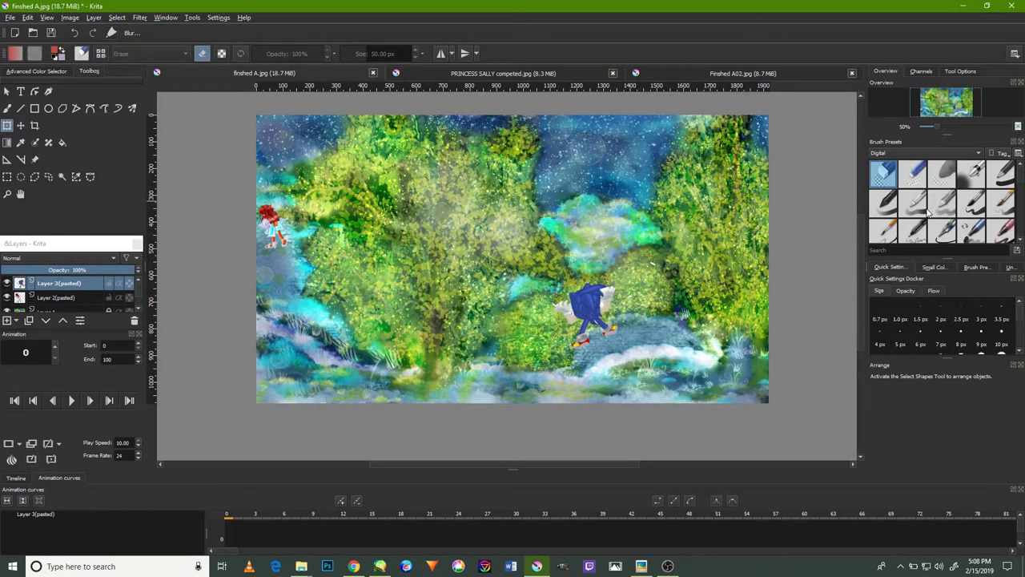
# - Add a new layer with a smaller painting brush and the Line tool, undoing a red trial line
pyautogui.click(998, 181)
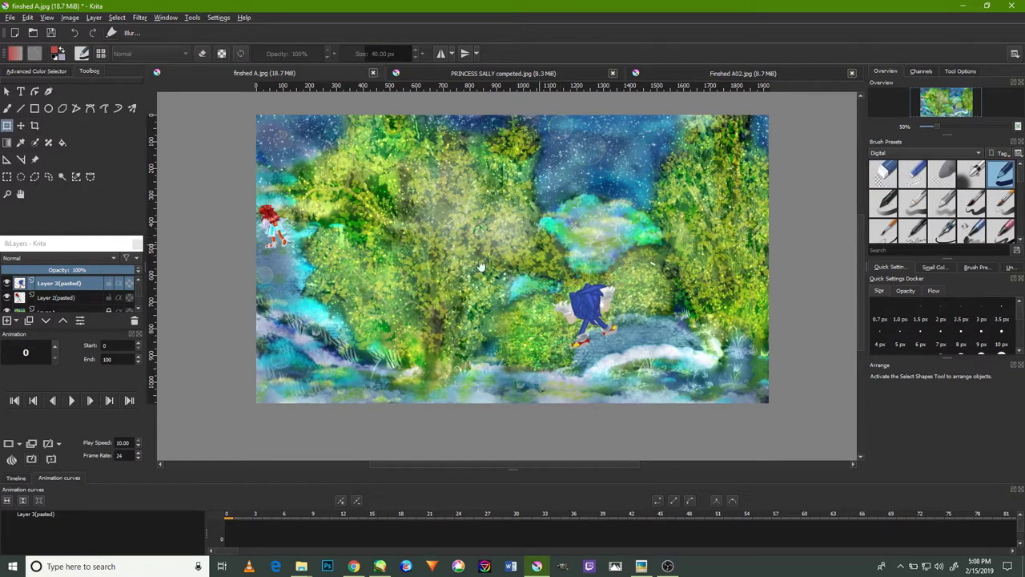
pyautogui.click(7, 319)
pyautogui.click(7, 109)
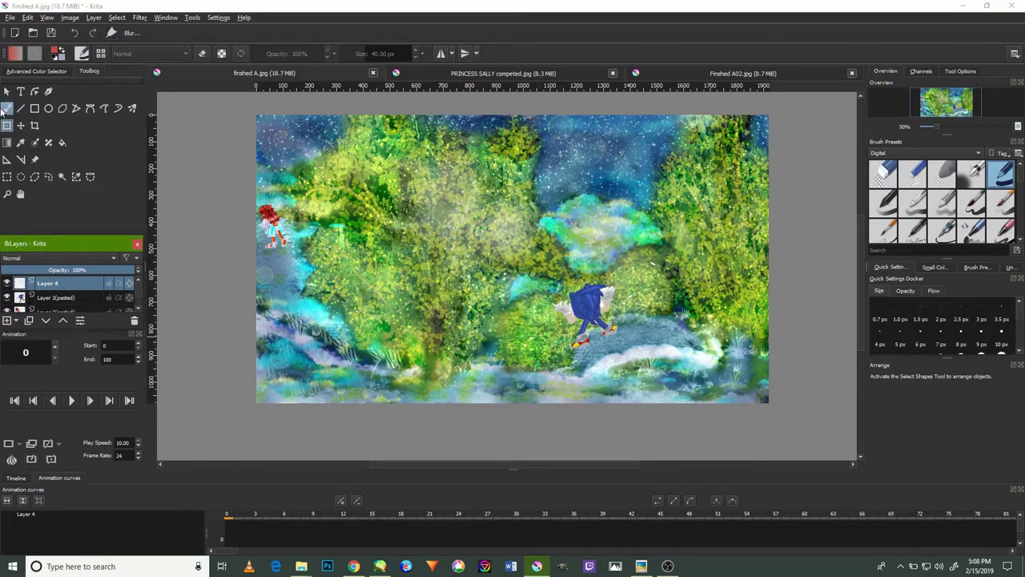
pyautogui.scroll(2, 552, 276)
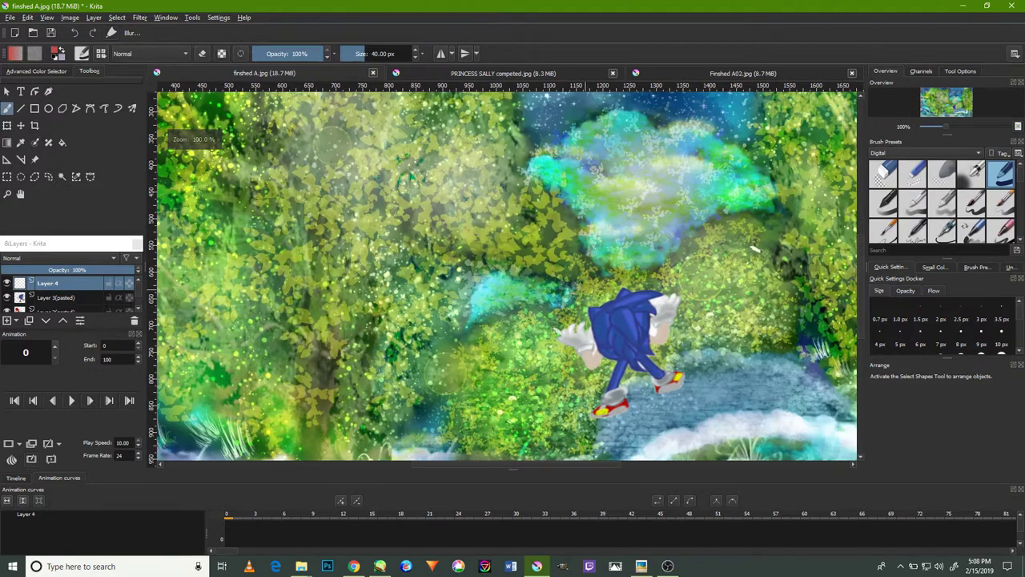
pyautogui.press('[')
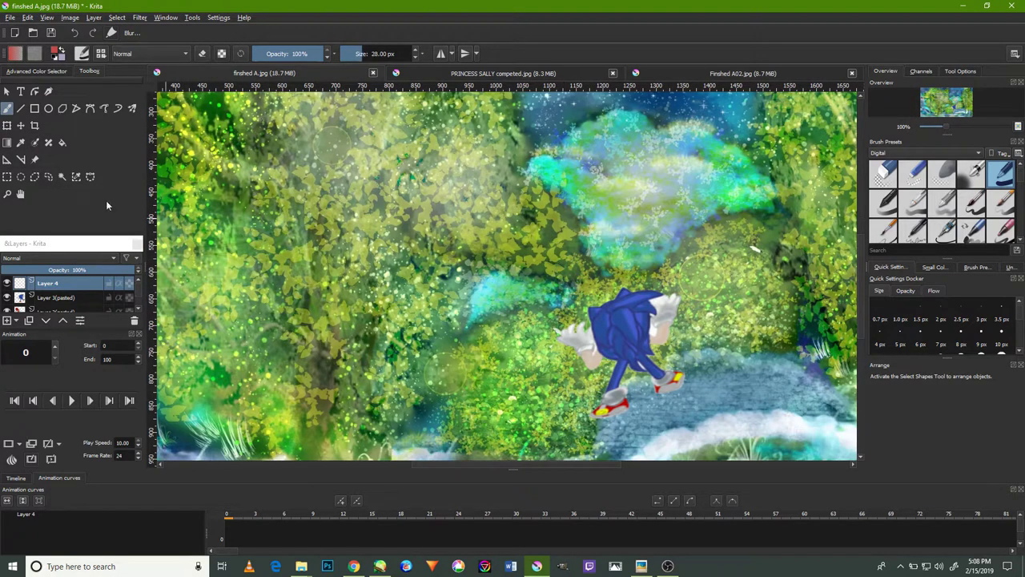
pyautogui.click(21, 108)
pyautogui.moveTo(606, 243); pyautogui.dragTo(841, 314)
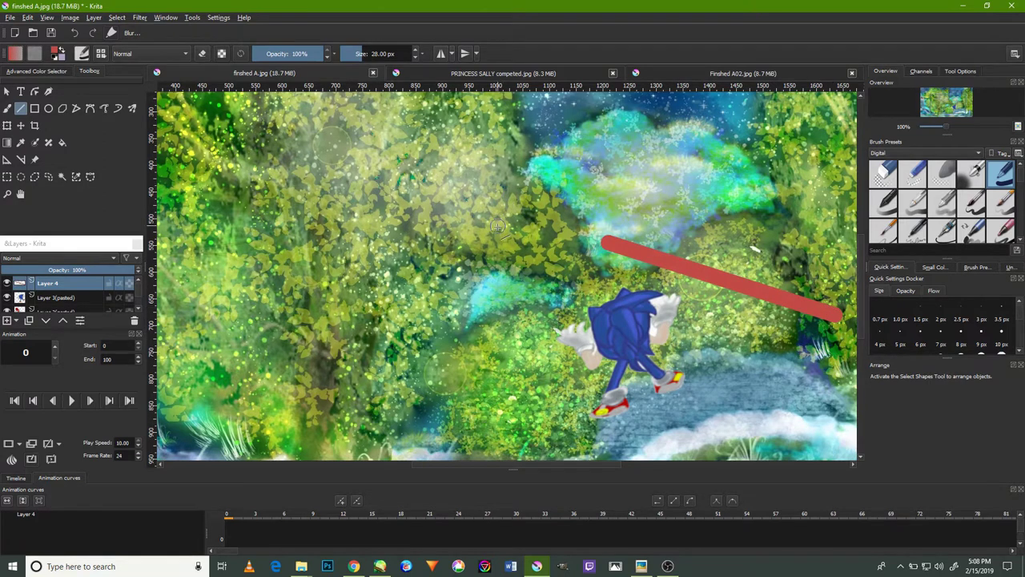
pyautogui.hotkey('ctrl', 'z')
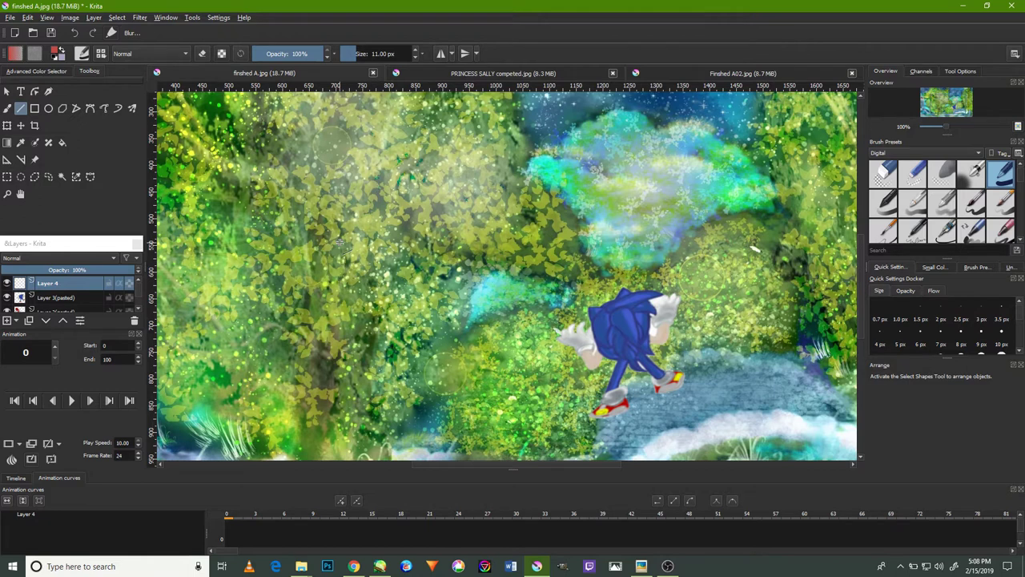
# - Set the colour to white and draw a straight white line from Sally to Sonic
pyautogui.click(51, 72)
pyautogui.click(22, 191)
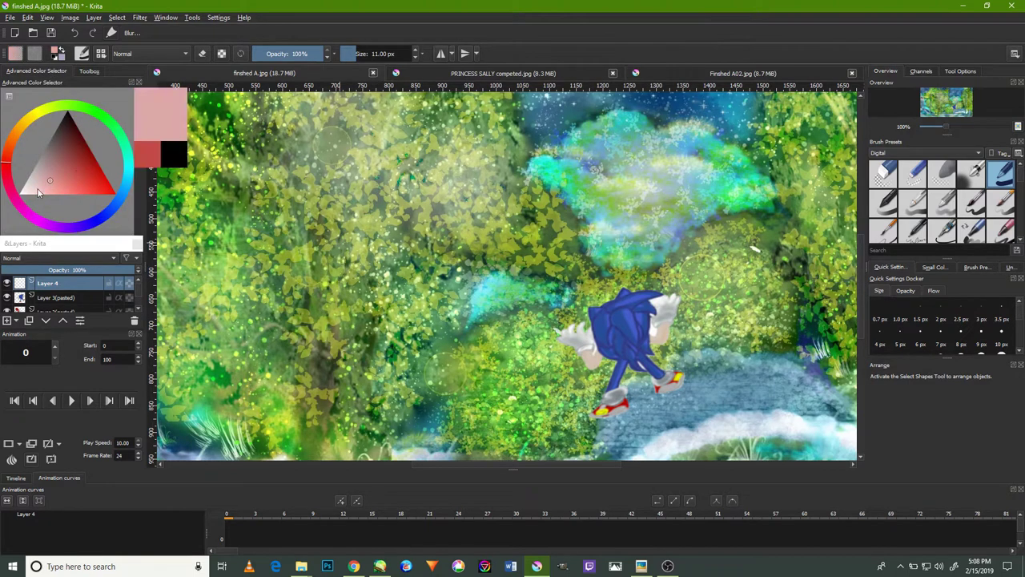
pyautogui.moveTo(454, 202)
pyautogui.mouseDown()
pyautogui.moveTo(674, 358)
pyautogui.moveTo(749, 311)
pyautogui.moveTo(730, 325)
pyautogui.mouseUp()
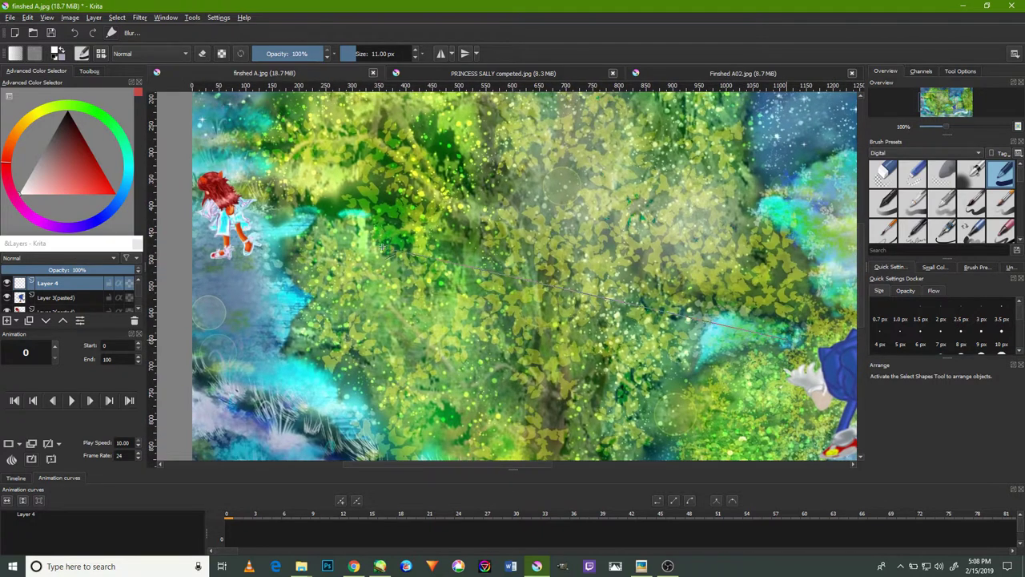
pyautogui.moveTo(788, 340); pyautogui.dragTo(255, 206)
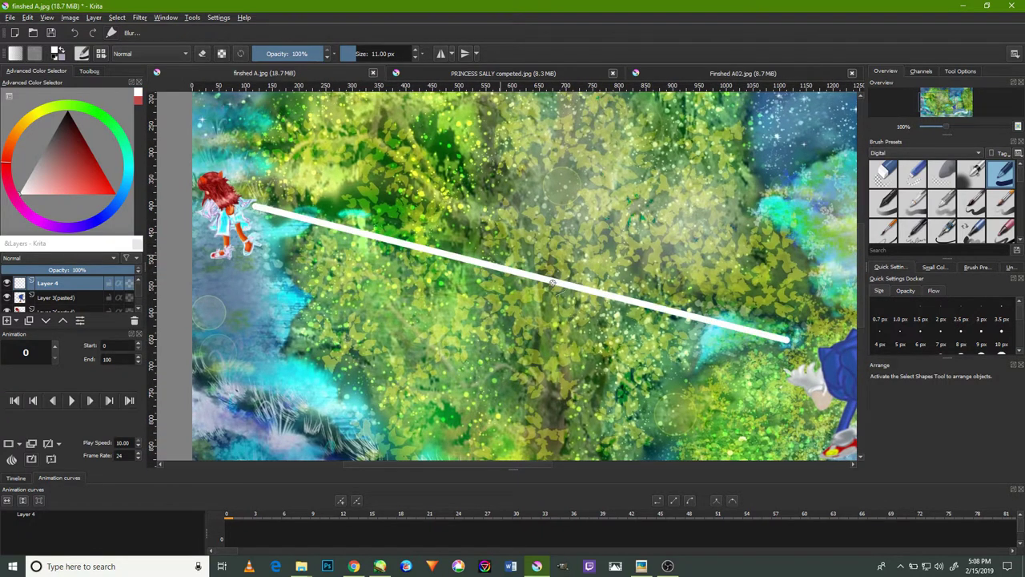
pyautogui.scroll(-3, 575, 273)
pyautogui.scroll(4, 633, 336)
pyautogui.scroll(1, 624, 336)
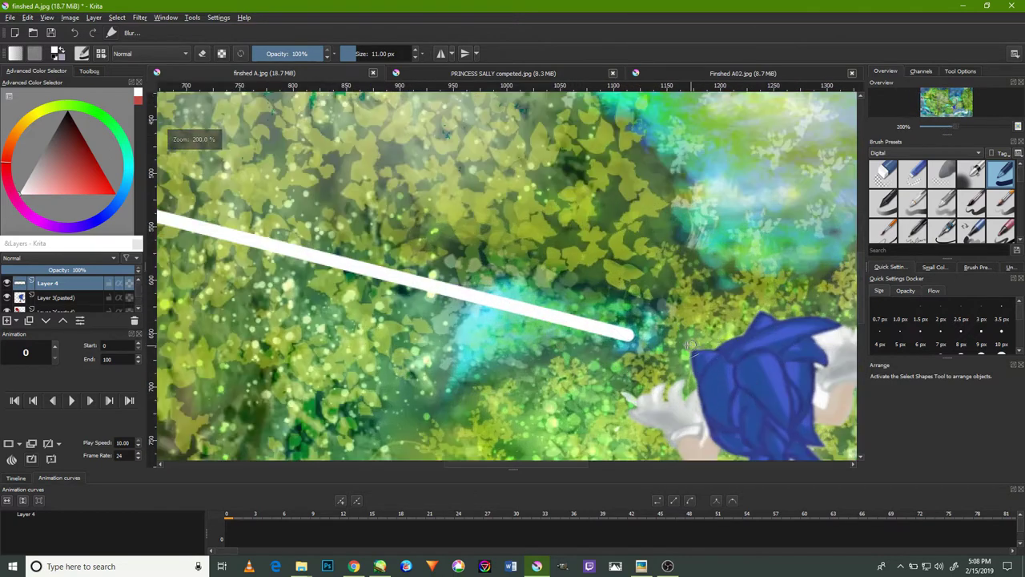
pyautogui.scroll(2, 604, 334)
pyautogui.moveTo(604, 334); pyautogui.dragTo(678, 346)
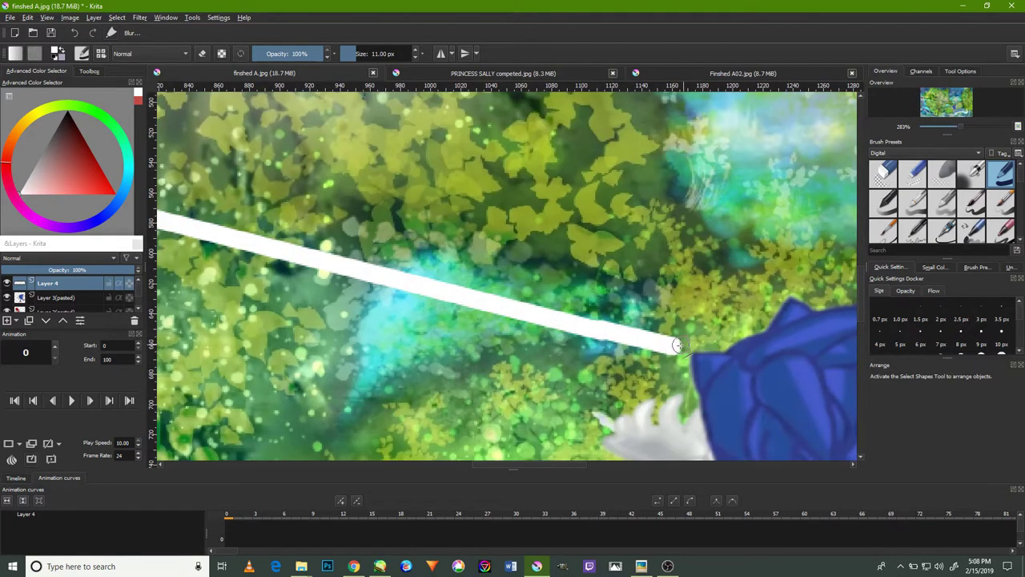
pyautogui.scroll(-5, 675, 353)
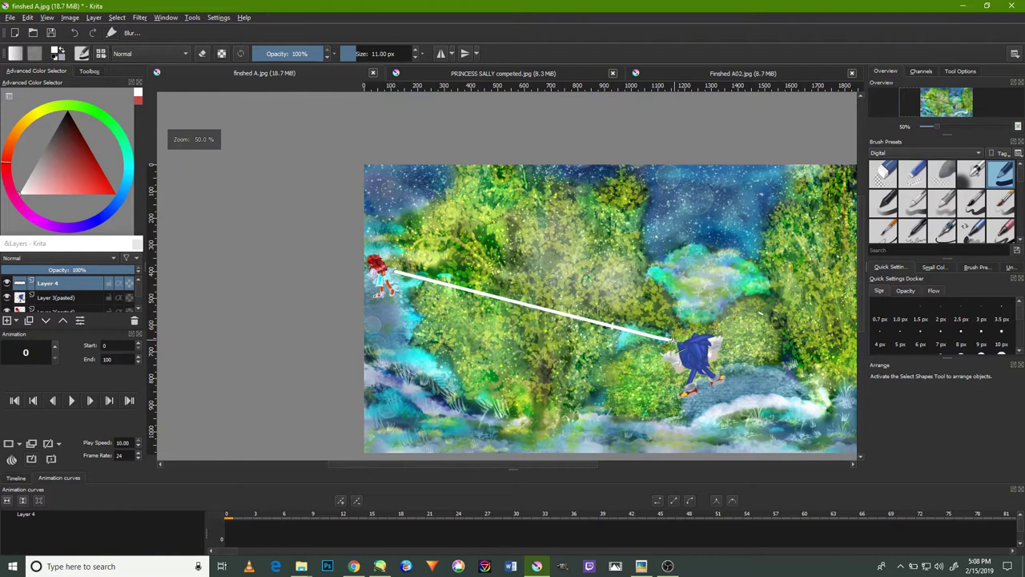
pyautogui.click(66, 297)
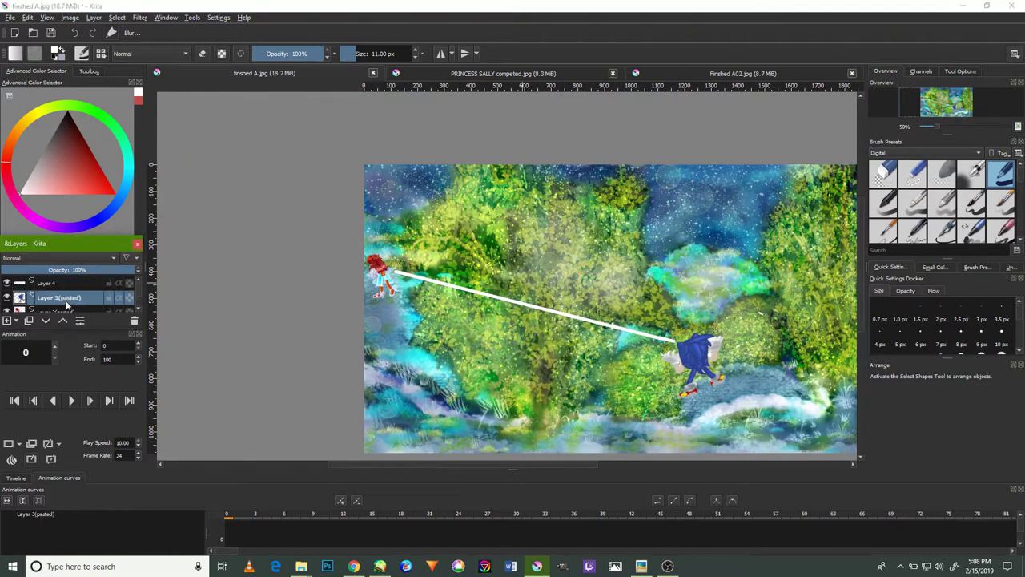
# - Shift Sonic's layer slightly down and left with the Move tool
pyautogui.click(84, 72)
pyautogui.click(21, 126)
pyautogui.moveTo(692, 346); pyautogui.dragTo(694, 362)
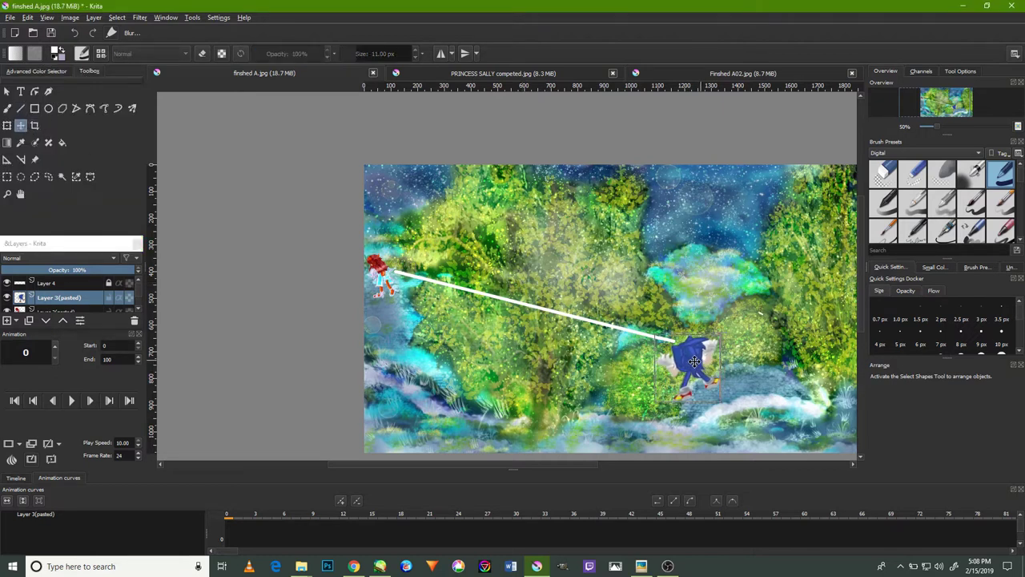
pyautogui.scroll(3, 693, 362)
pyautogui.scroll(2, 693, 362)
pyautogui.scroll(-4, 721, 362)
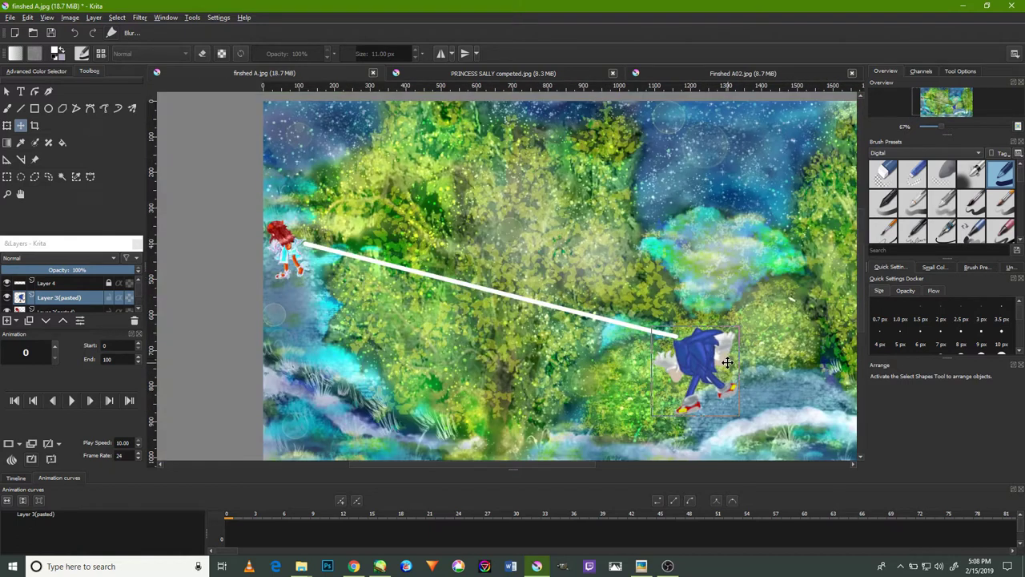
pyautogui.scroll(1, 727, 362)
pyautogui.scroll(1, 723, 364)
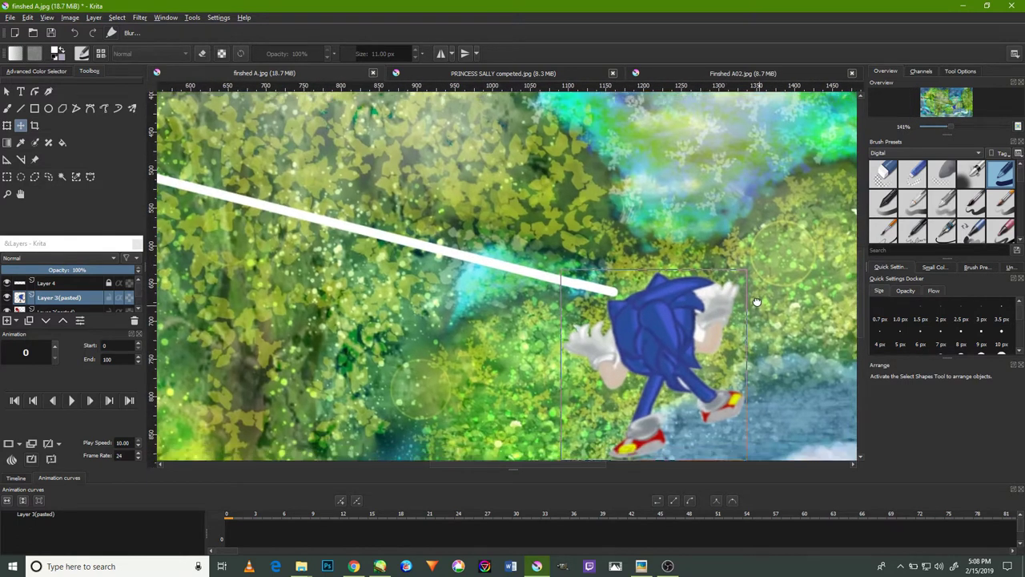
# - Pan along the white line to check it ends at Sonic's raised hand
pyautogui.moveTo(634, 378)
pyautogui.mouseDown()
pyautogui.moveTo(618, 330)
pyautogui.moveTo(635, 342)
pyautogui.mouseUp()
pyautogui.moveTo(593, 370)
pyautogui.mouseDown()
pyautogui.moveTo(632, 397)
pyautogui.moveTo(624, 400)
pyautogui.moveTo(608, 376)
pyautogui.mouseUp()
pyautogui.moveTo(561, 352); pyautogui.dragTo(601, 350)
pyautogui.moveTo(560, 320); pyautogui.dragTo(609, 317)
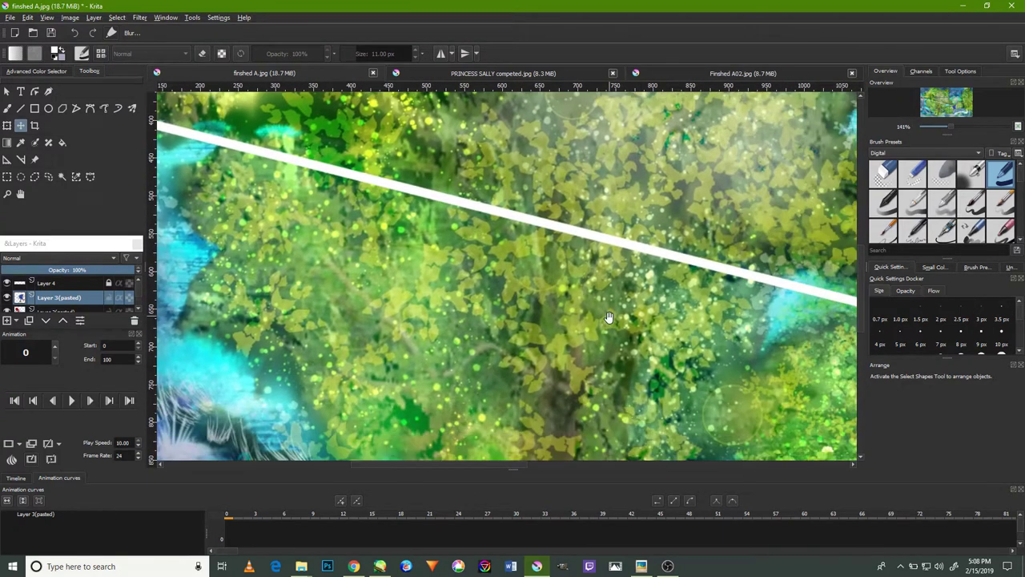
pyautogui.moveTo(687, 338); pyautogui.dragTo(349, 264)
pyautogui.moveTo(563, 310); pyautogui.dragTo(472, 286)
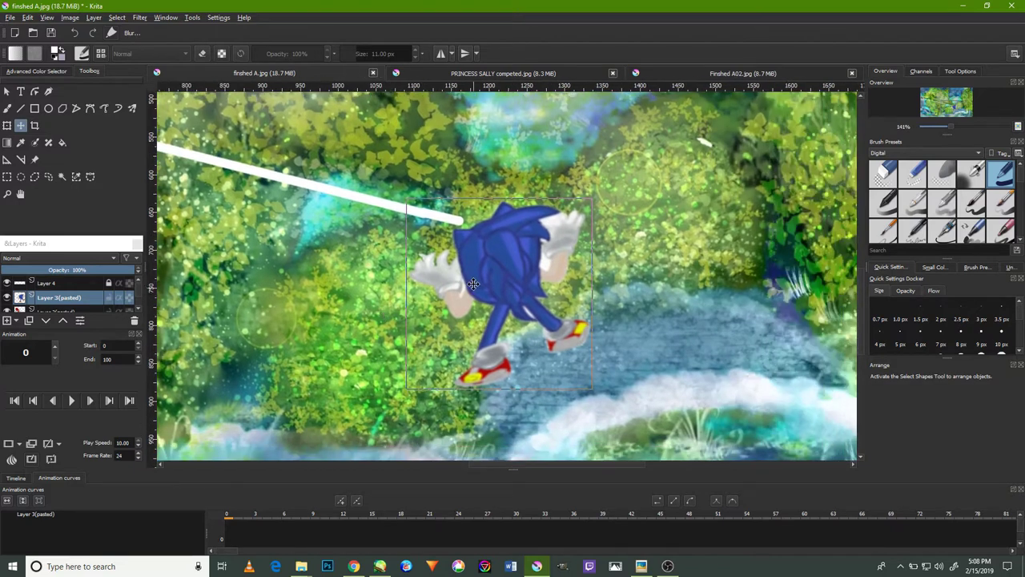
pyautogui.click(35, 177)
# - Zoom in, select the white gap beside Sonic's glove, and cut it out
pyautogui.scroll(2, 513, 240)
pyautogui.scroll(6, 535, 242)
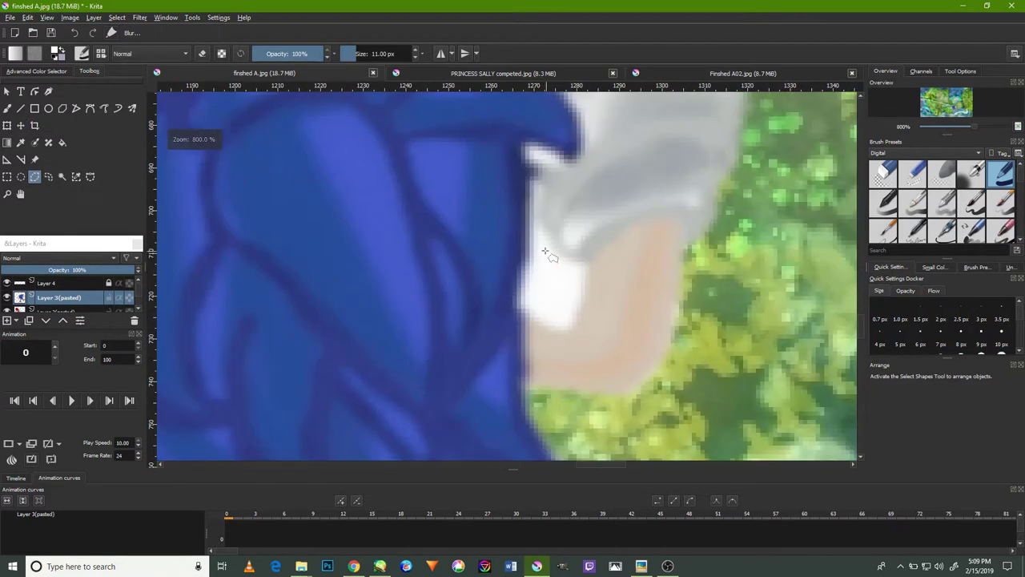
pyautogui.moveTo(532, 239)
pyautogui.mouseDown()
pyautogui.moveTo(567, 346)
pyautogui.moveTo(579, 350)
pyautogui.moveTo(600, 297)
pyautogui.moveTo(536, 221)
pyautogui.mouseUp()
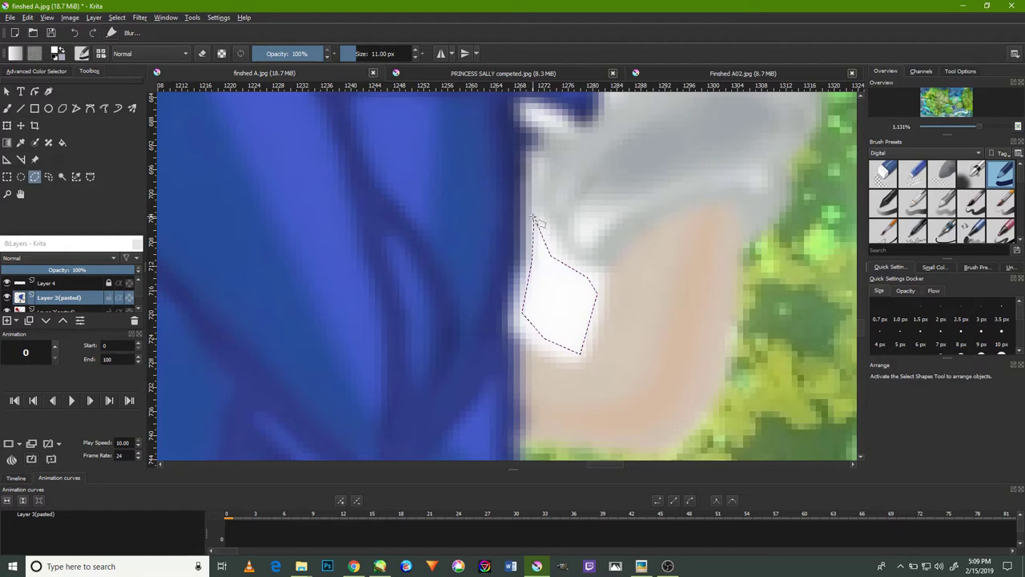
pyautogui.click(27, 17)
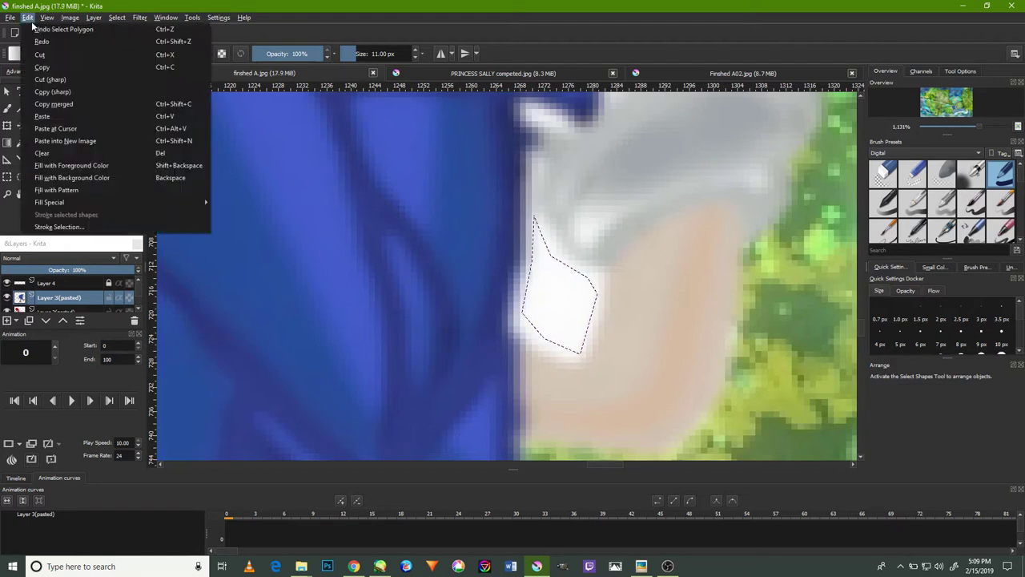
pyautogui.click(48, 149)
# - Outline the leftover gap edges with a polygon selection and cut them
pyautogui.scroll(-5, 290, 141)
pyautogui.scroll(-3, 290, 141)
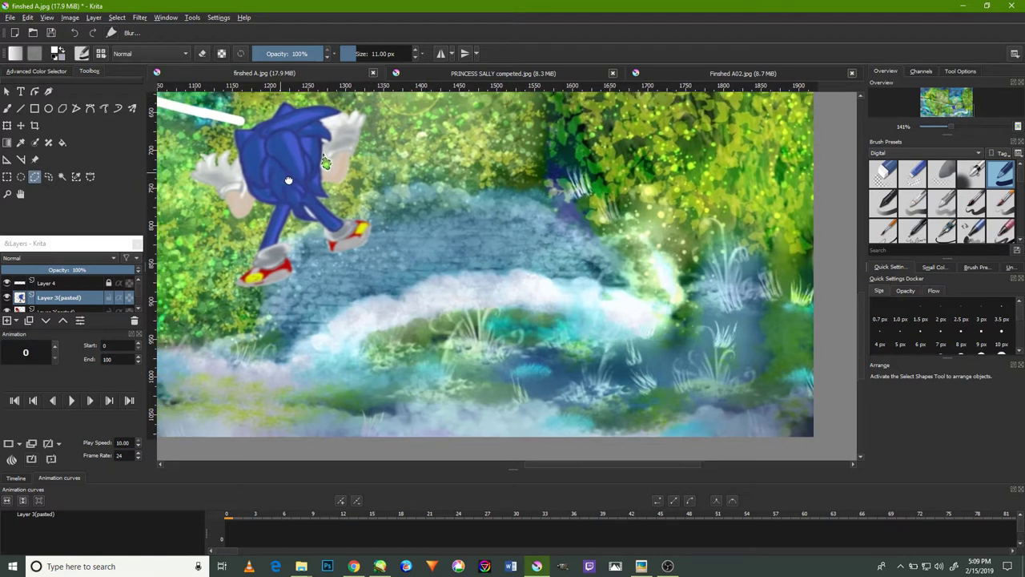
pyautogui.moveTo(265, 173); pyautogui.dragTo(325, 223)
pyautogui.scroll(7, 370, 196)
pyautogui.click(400, 278)
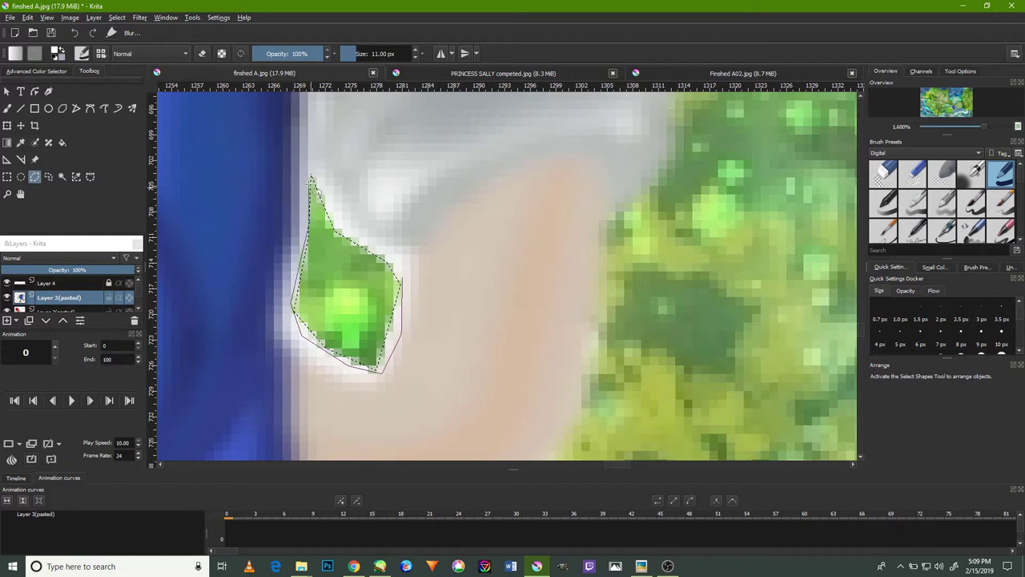
pyautogui.click(345, 227)
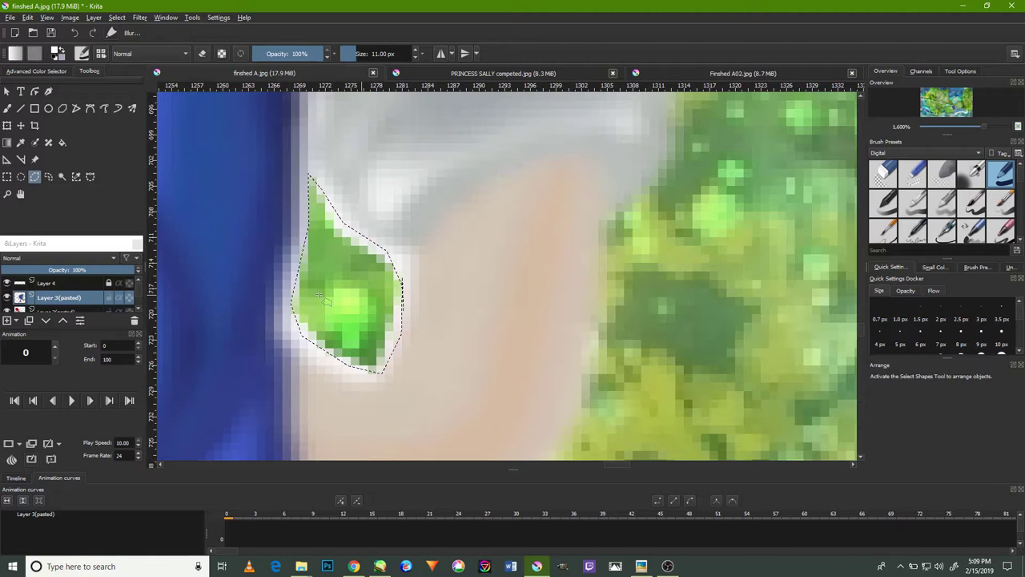
pyautogui.click(27, 17)
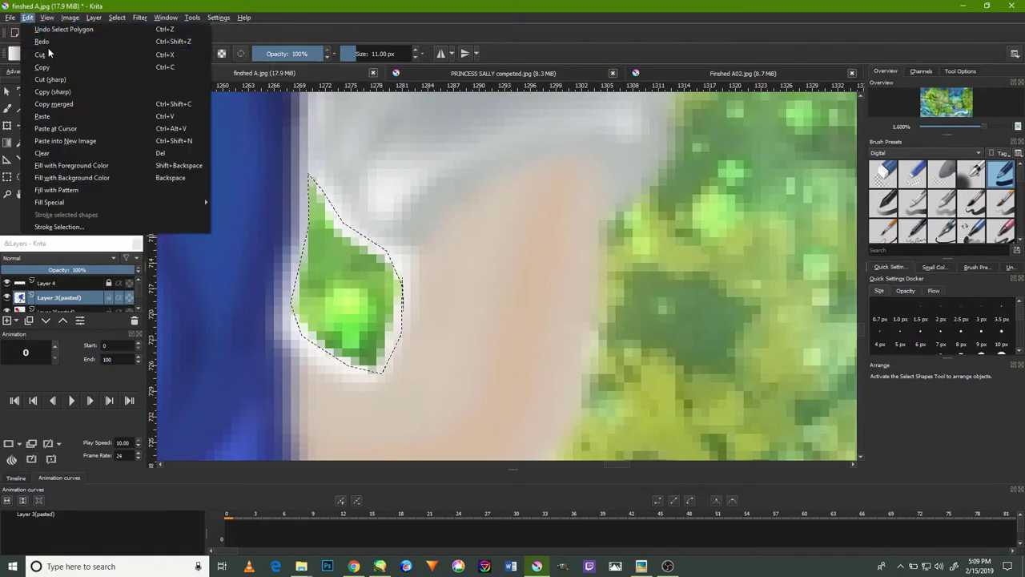
pyautogui.click(48, 53)
# - Select the white sliver between Sonic's quills and glove and cut it via Edit
pyautogui.scroll(-4, 236, 238)
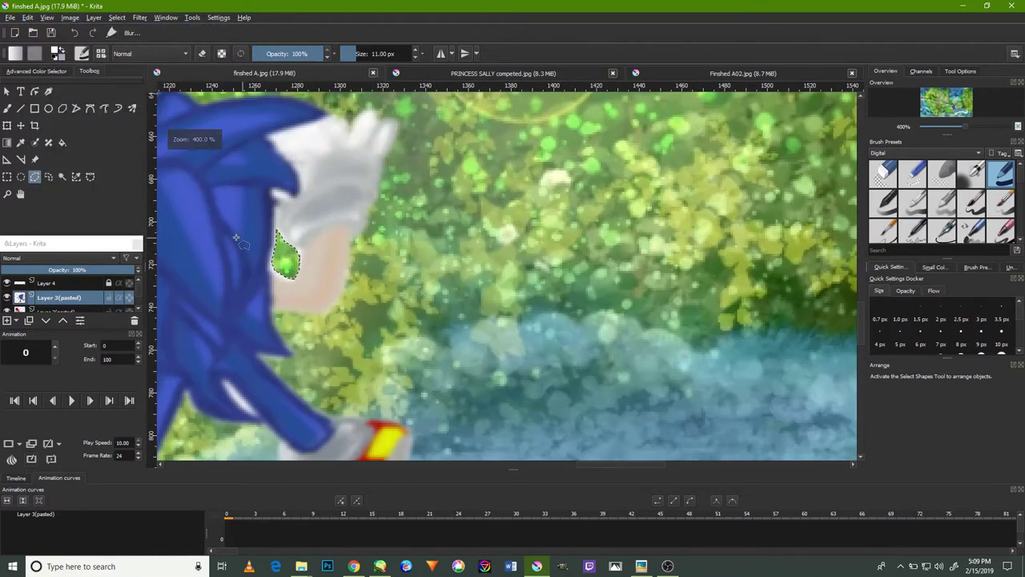
pyautogui.scroll(-3, 236, 238)
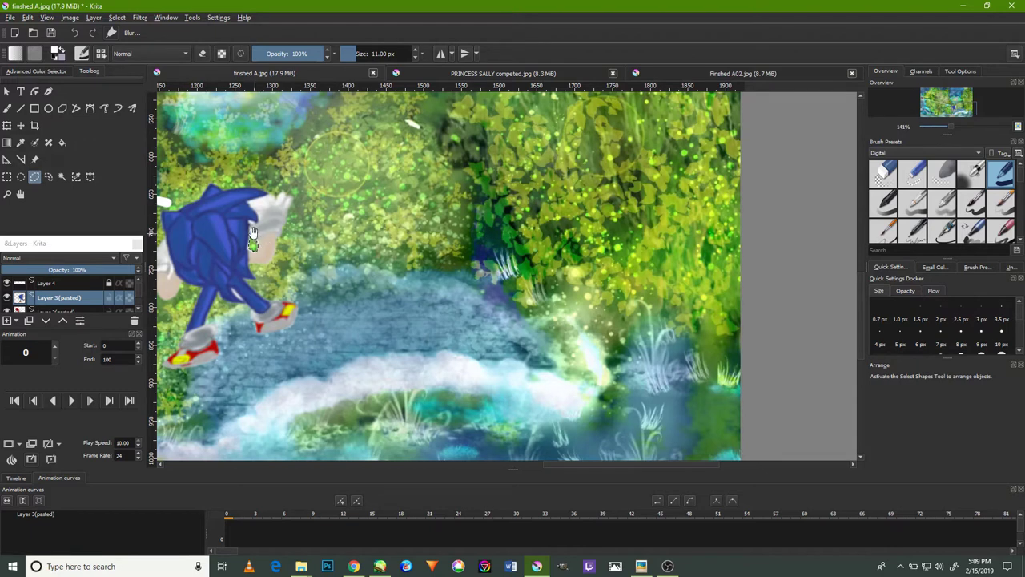
pyautogui.moveTo(252, 232); pyautogui.dragTo(310, 266)
pyautogui.scroll(5, 320, 290)
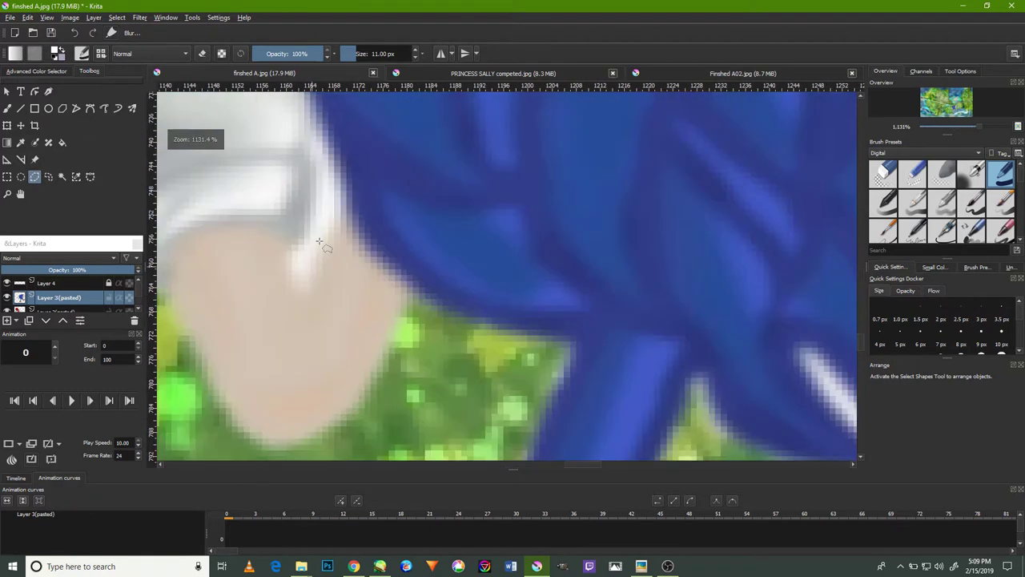
pyautogui.scroll(2, 314, 123)
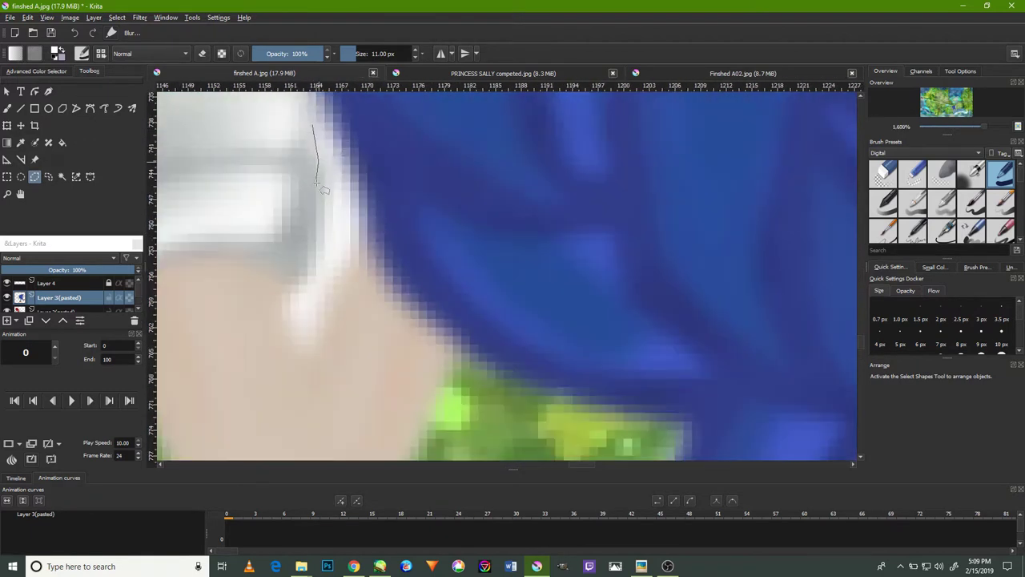
pyautogui.moveTo(317, 217)
pyautogui.mouseDown()
pyautogui.moveTo(316, 267)
pyautogui.moveTo(297, 291)
pyautogui.moveTo(304, 343)
pyautogui.moveTo(376, 232)
pyautogui.moveTo(314, 113)
pyautogui.moveTo(321, 136)
pyautogui.mouseUp()
pyautogui.scroll(-2, 324, 141)
pyautogui.click(27, 17)
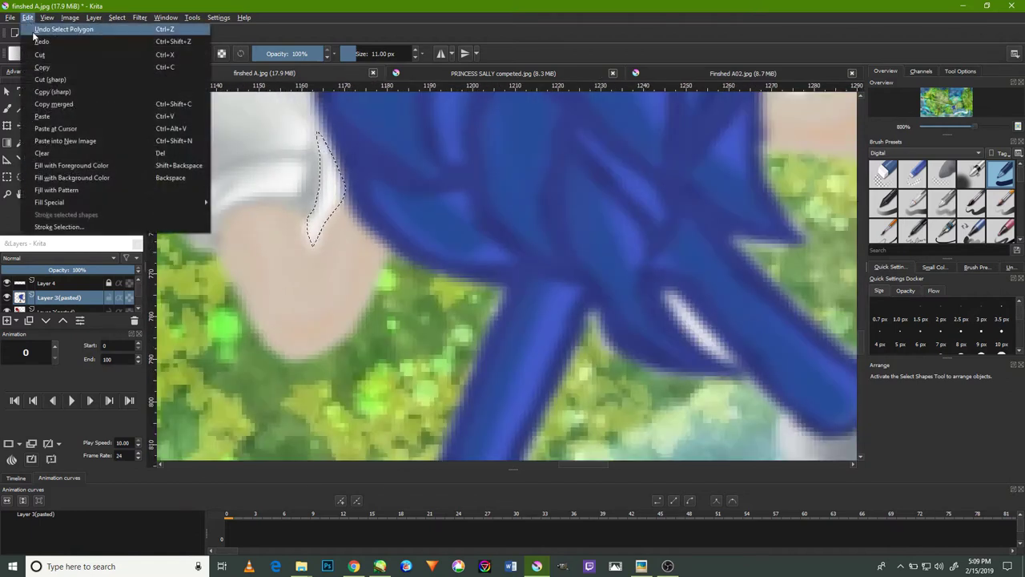
pyautogui.click(50, 53)
pyautogui.scroll(-2, 336, 169)
pyautogui.scroll(-3, 336, 168)
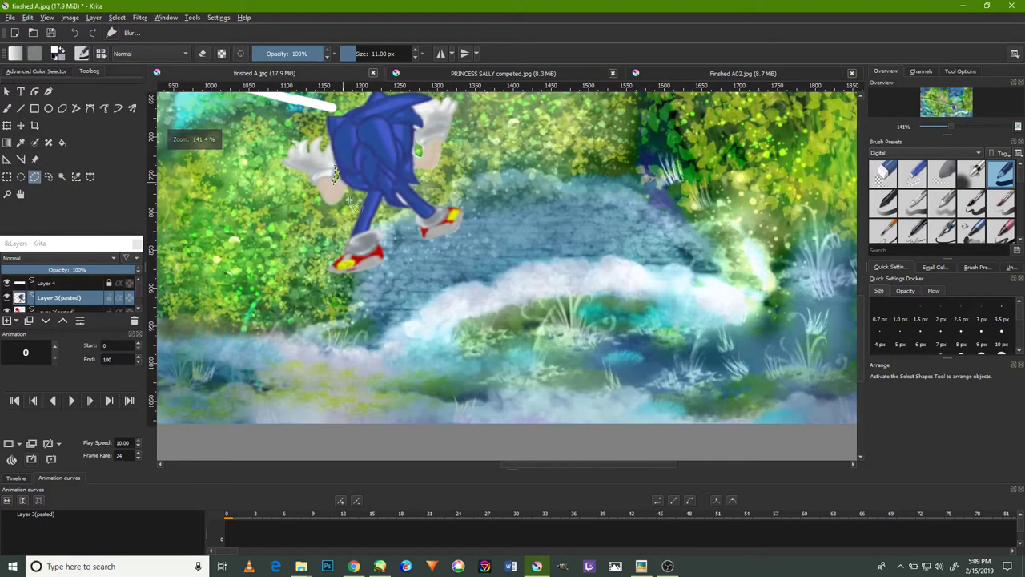
pyautogui.moveTo(463, 266)
pyautogui.mouseDown()
pyautogui.moveTo(536, 305)
pyautogui.moveTo(783, 335)
pyautogui.moveTo(641, 321)
pyautogui.mouseUp()
pyautogui.scroll(-2, 487, 228)
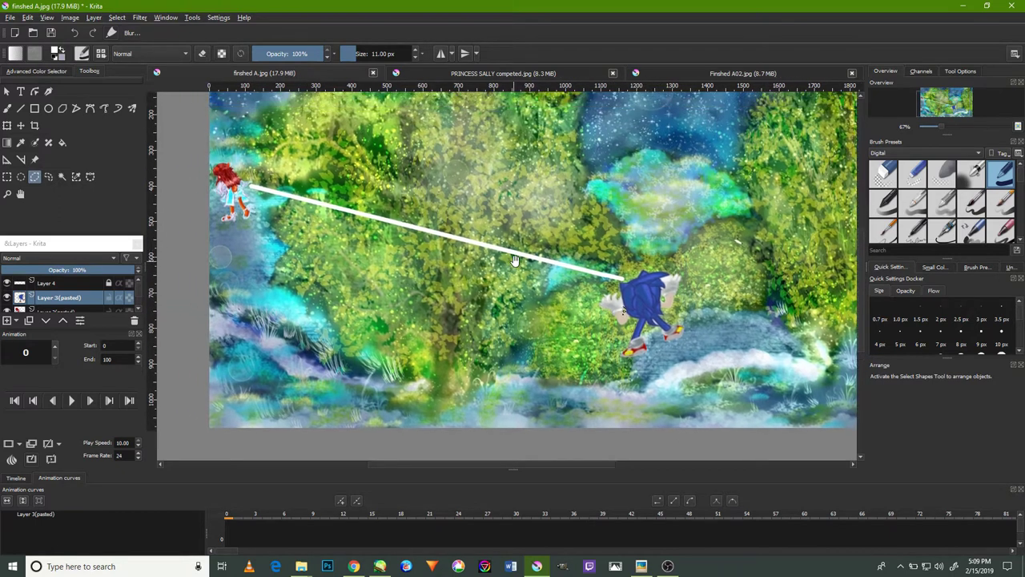
pyautogui.scroll(4, 626, 254)
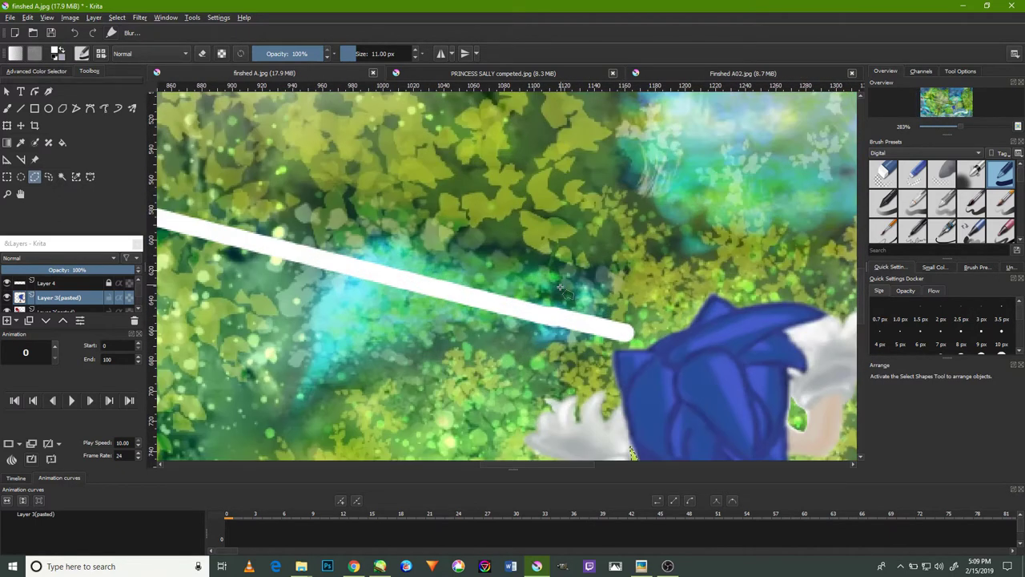
pyautogui.moveTo(240, 200)
pyautogui.mouseDown()
pyautogui.moveTo(469, 248)
pyautogui.moveTo(646, 313)
pyautogui.mouseUp()
pyautogui.moveTo(448, 253)
pyautogui.mouseDown()
pyautogui.moveTo(549, 264)
pyautogui.moveTo(649, 300)
pyautogui.moveTo(591, 290)
pyautogui.moveTo(517, 258)
pyautogui.moveTo(586, 266)
pyautogui.mouseUp()
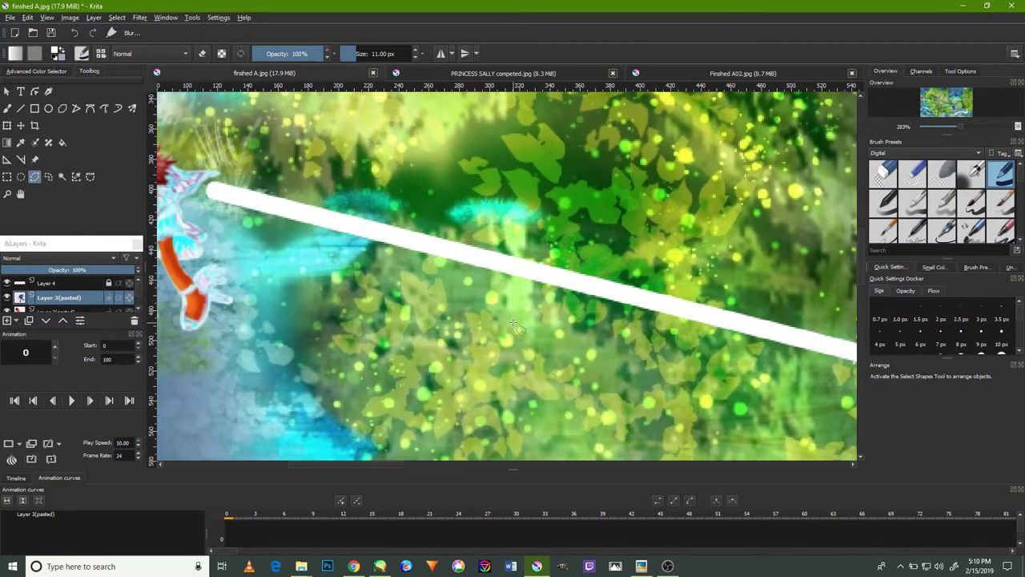
pyautogui.moveTo(343, 205)
pyautogui.mouseDown()
pyautogui.moveTo(437, 240)
pyautogui.moveTo(495, 233)
pyautogui.mouseUp()
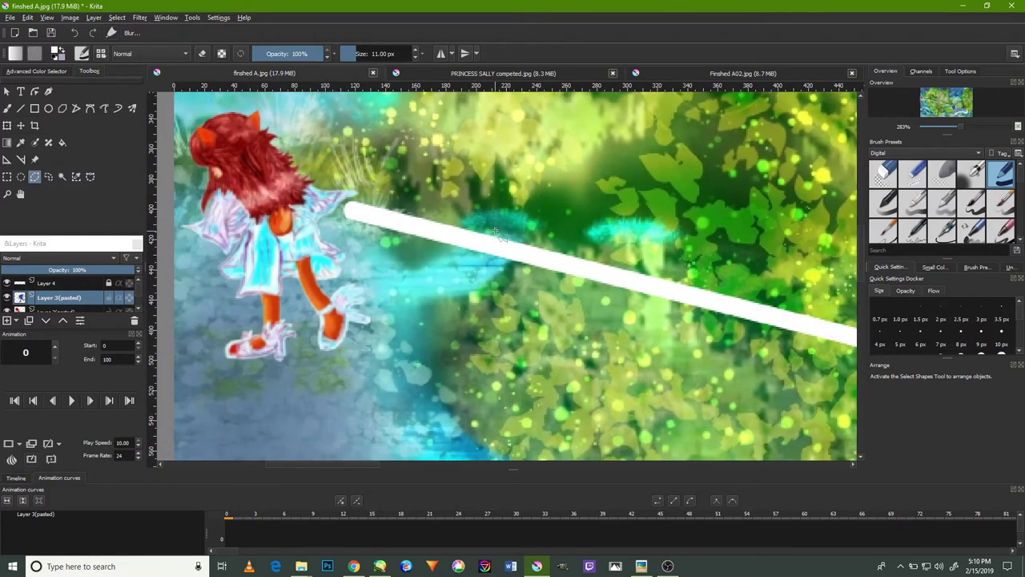
pyautogui.scroll(-5, 487, 253)
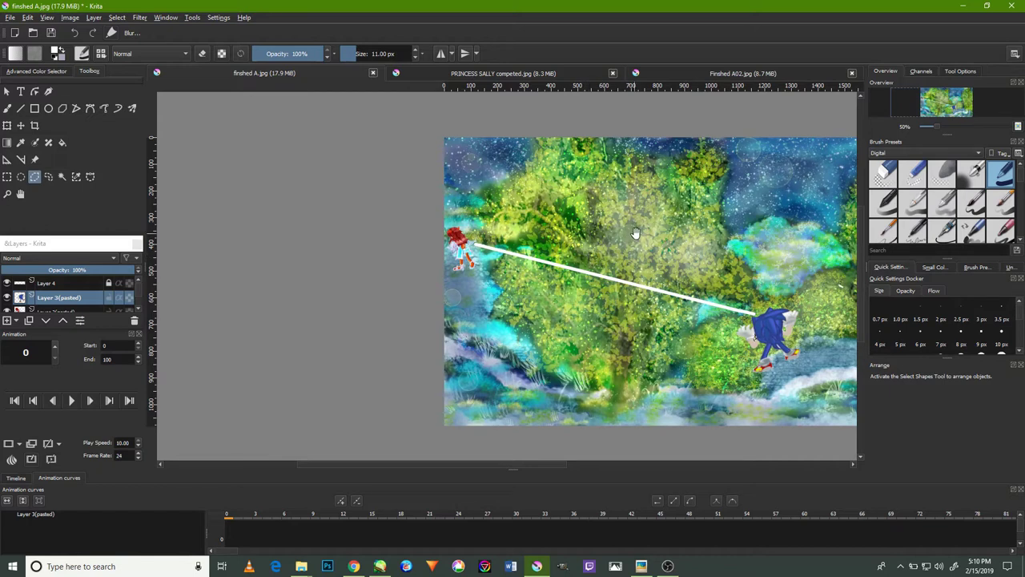
pyautogui.scroll(-2, 613, 217)
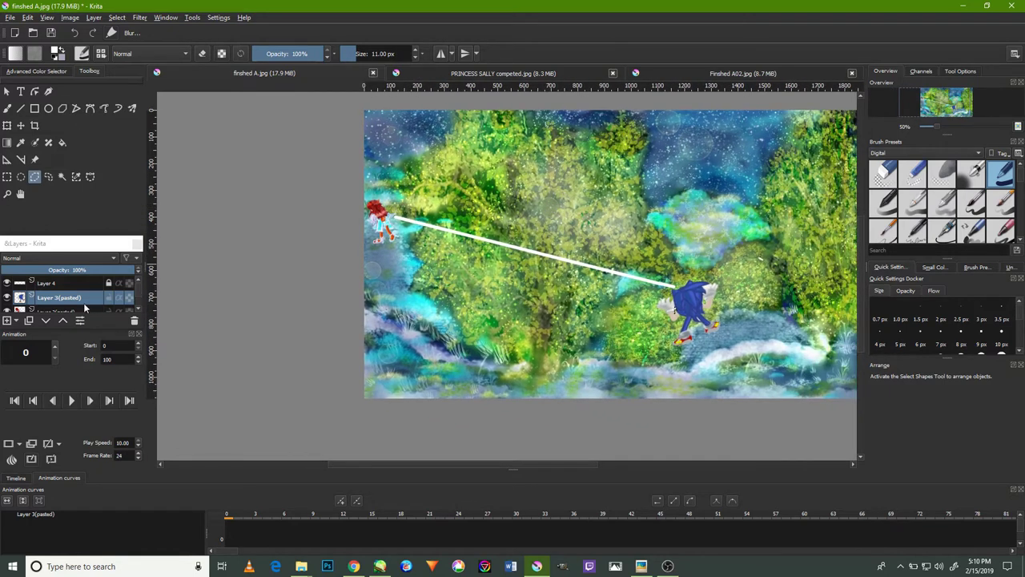
pyautogui.click(7, 284)
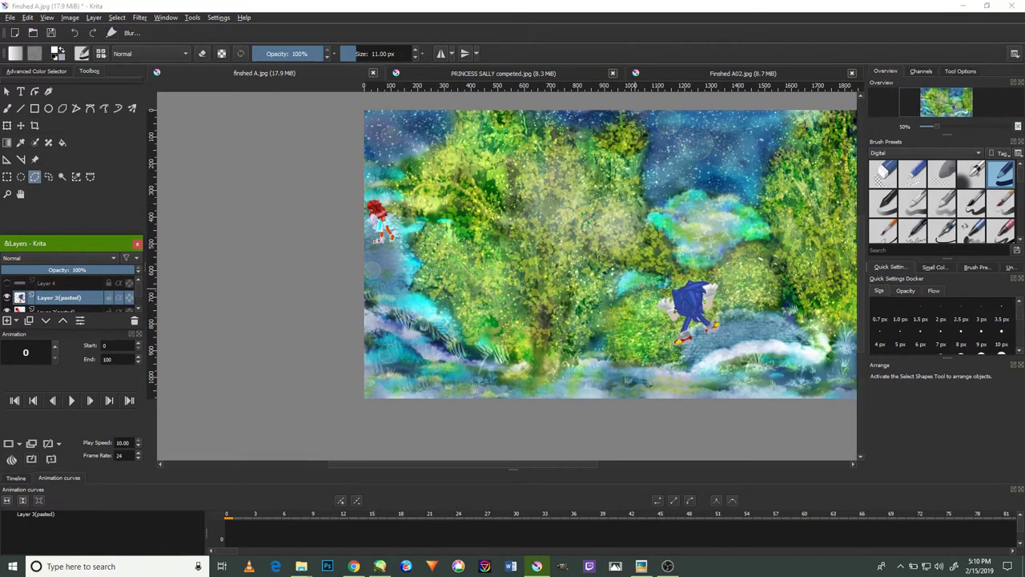
# - Start outlining another gap in Sonic's arm, then cancel the unfinished selection
pyautogui.scroll(4, 687, 290)
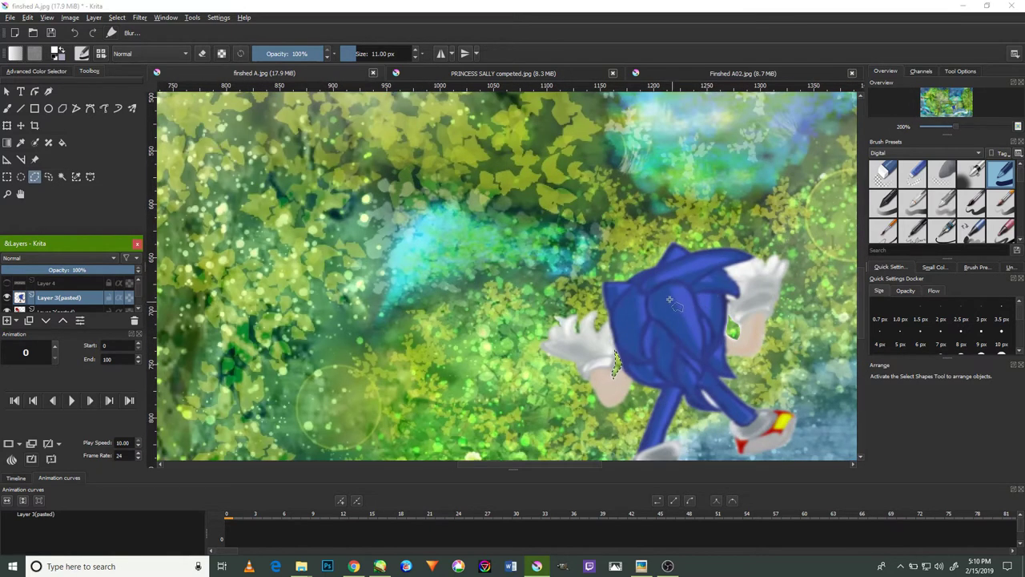
pyautogui.click(466, 197)
pyautogui.click(395, 128)
pyautogui.press('Escape')
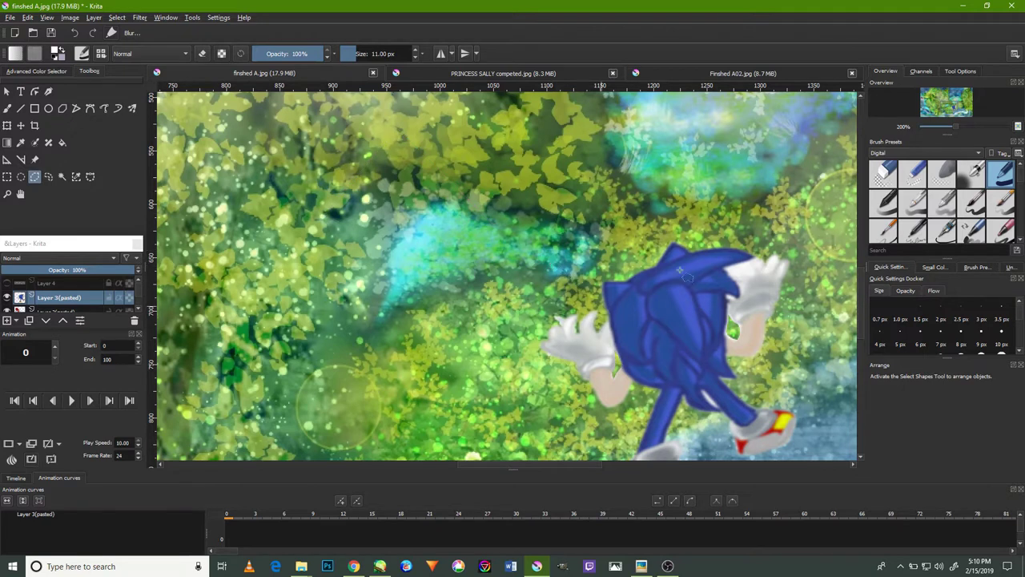
# - Pick a 600 px brush preset, zoom out over the whole painting, and focus the Layers docker
pyautogui.click(969, 172)
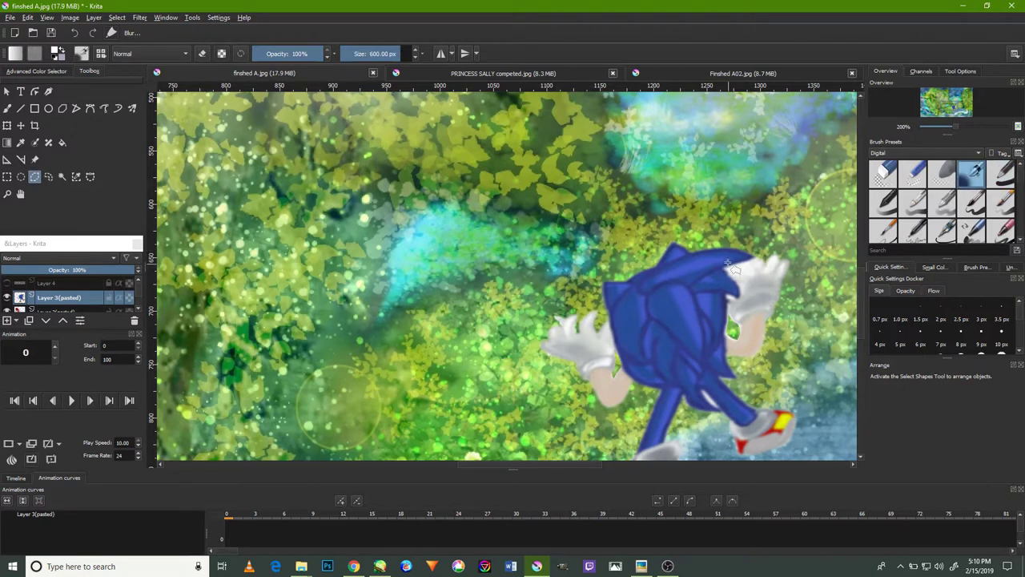
pyautogui.keyDown('ctrl'); pyautogui.scroll(2, 730, 268); pyautogui.keyUp('ctrl')
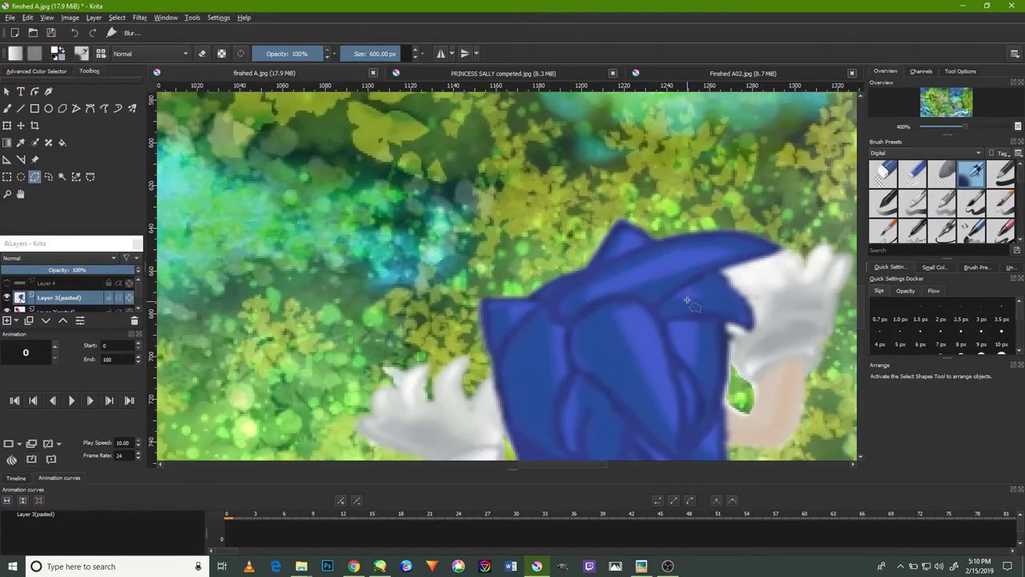
pyautogui.keyDown('ctrl'); pyautogui.scroll(-5, 687, 303); pyautogui.keyUp('ctrl')
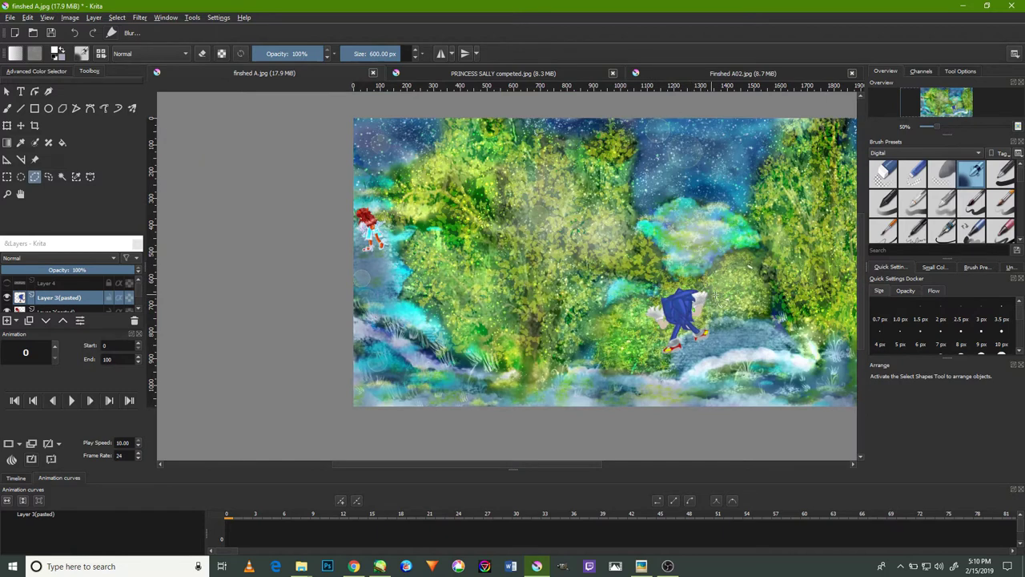
pyautogui.moveTo(737, 296); pyautogui.dragTo(687, 237)
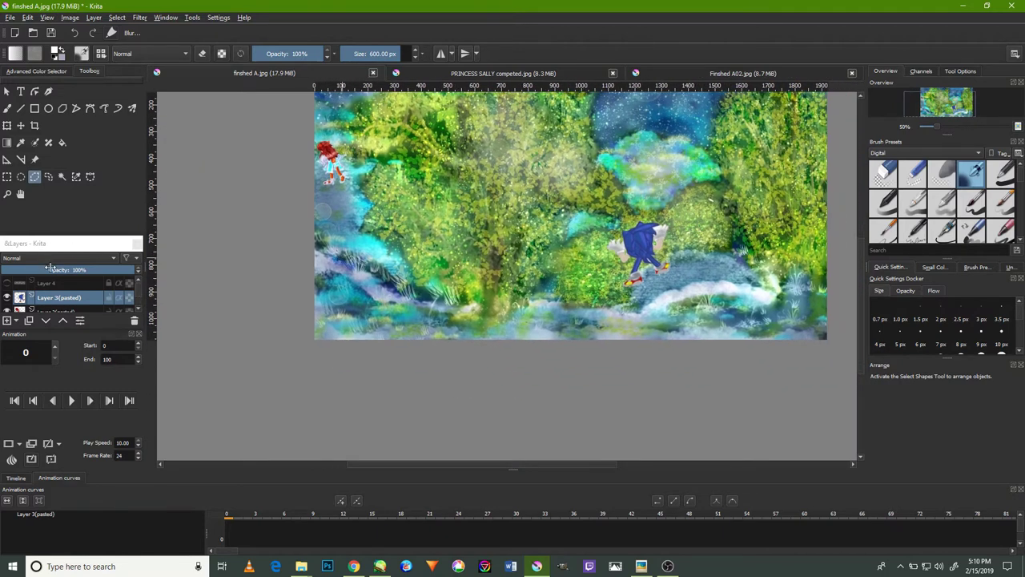
pyautogui.click(105, 298)
pyautogui.scroll(-2, 114, 300)
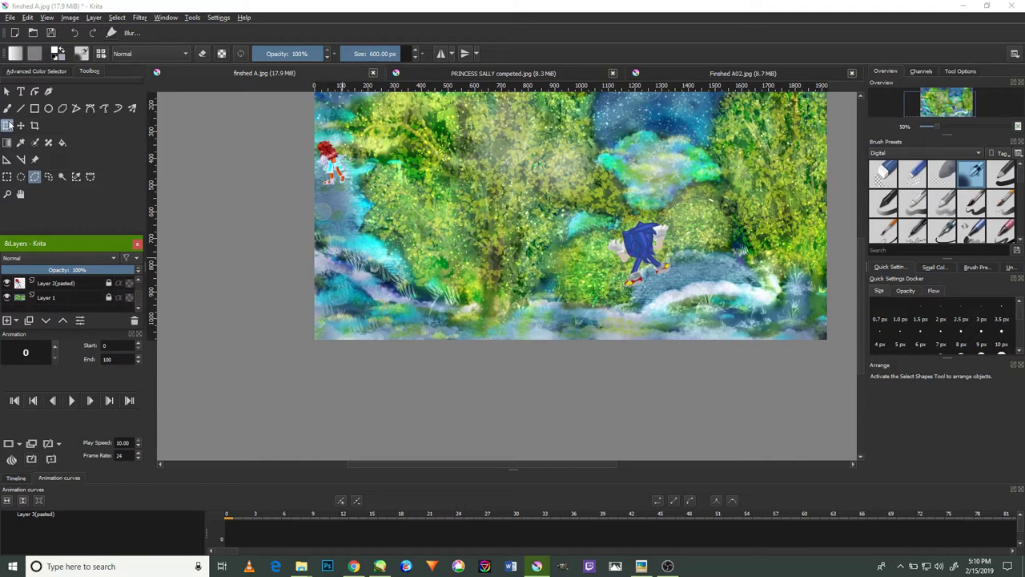
pyautogui.click(20, 195)
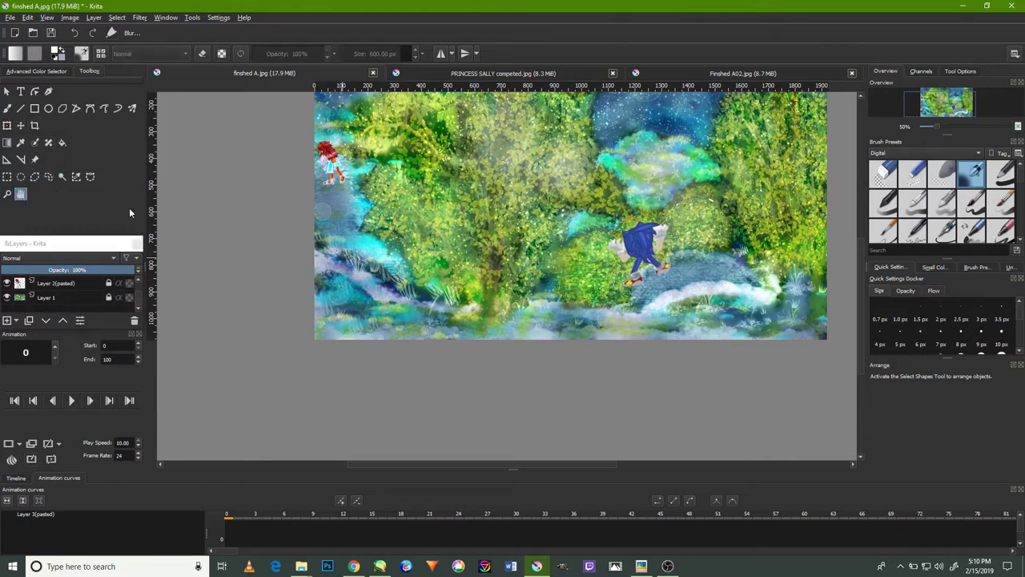
pyautogui.moveTo(628, 249); pyautogui.dragTo(540, 275)
pyautogui.scroll(4, 539, 276)
pyautogui.scroll(-2, 552, 272)
pyautogui.scroll(2, 569, 269)
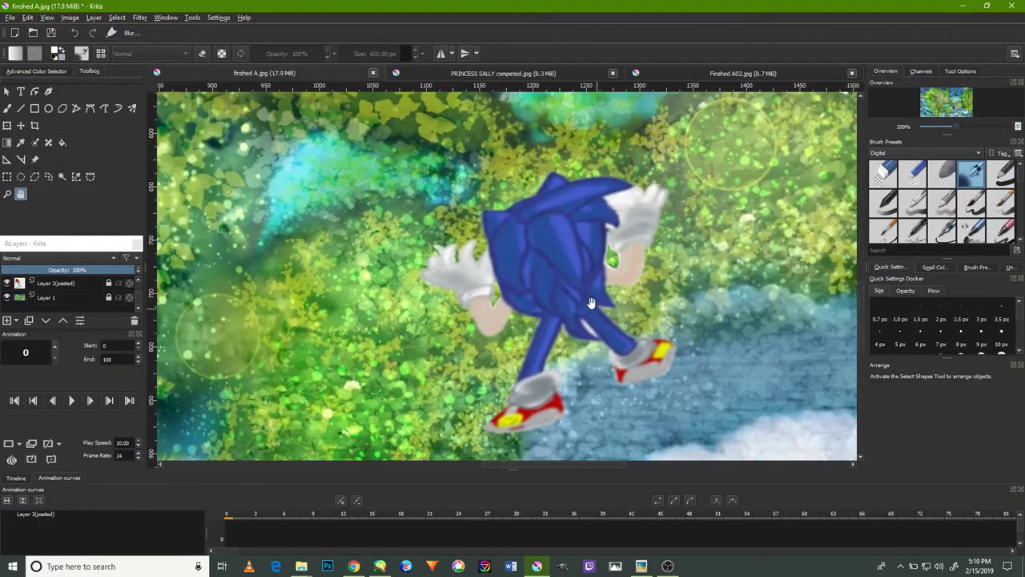
pyautogui.scroll(-1, 544, 266)
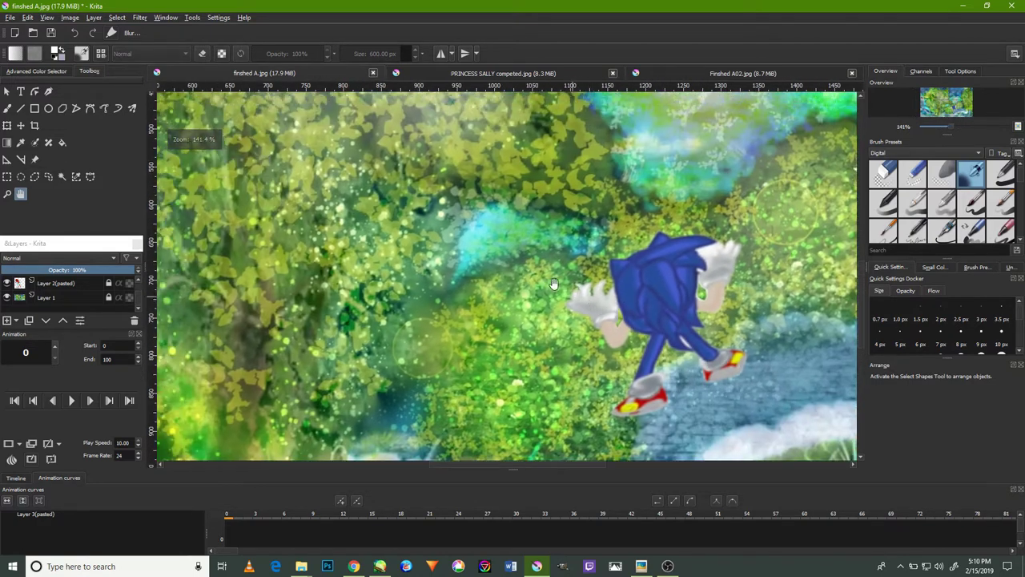
pyautogui.scroll(-2, 536, 276)
pyautogui.scroll(2, 534, 305)
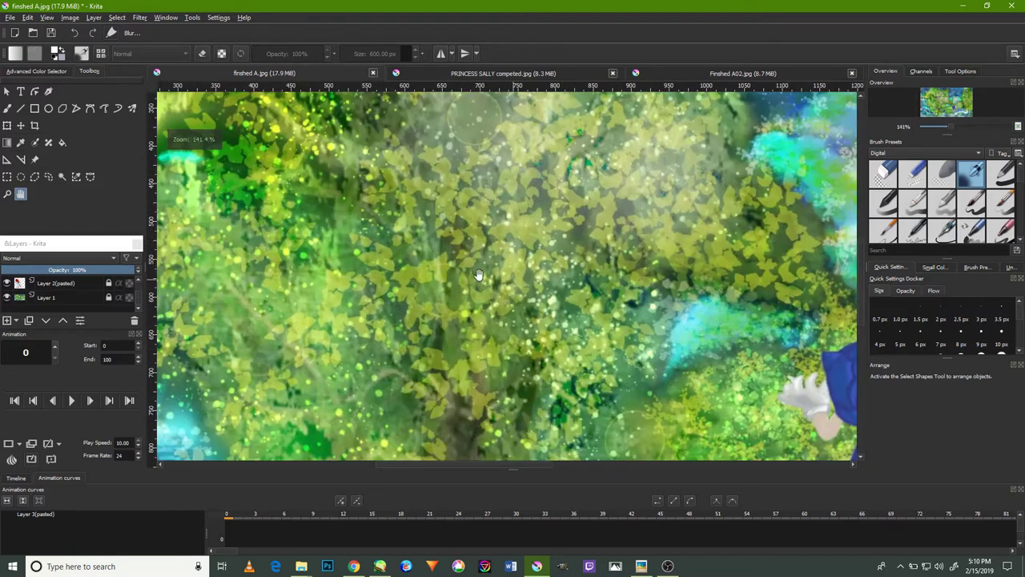
pyautogui.scroll(-1, 496, 309)
pyautogui.scroll(1, 472, 313)
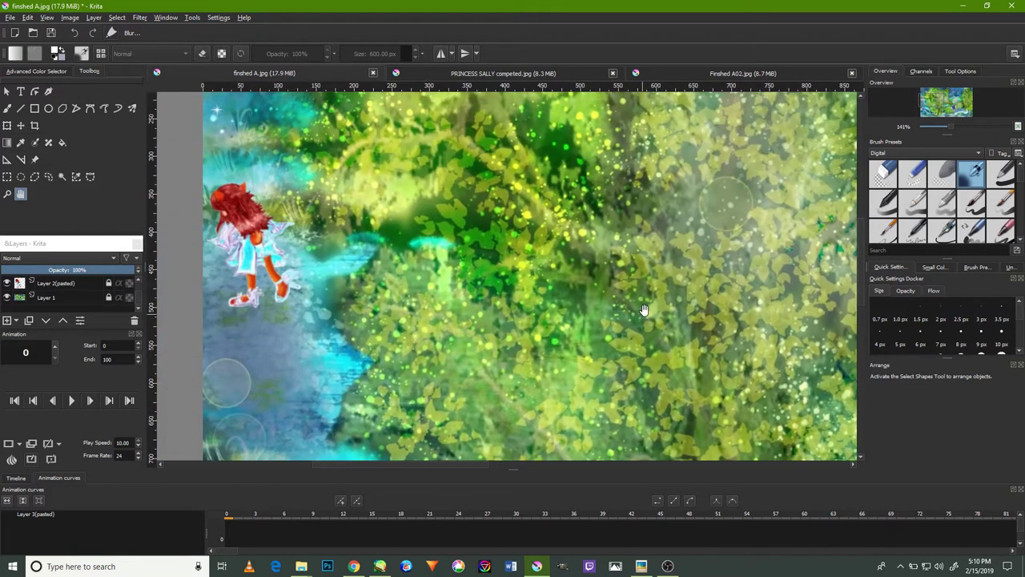
pyautogui.scroll(1, 641, 312)
pyautogui.scroll(-2, 663, 328)
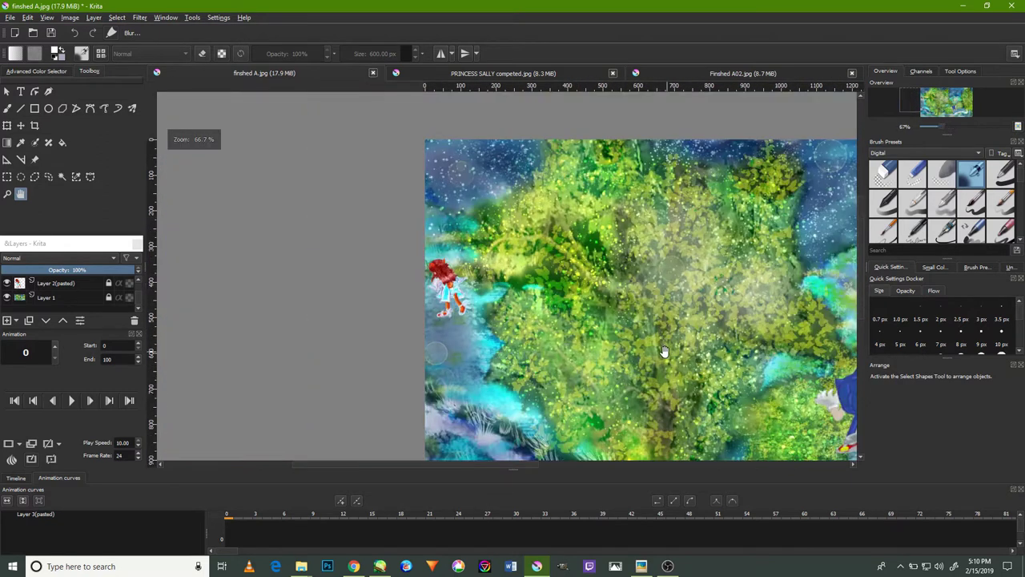
pyautogui.moveTo(663, 329); pyautogui.dragTo(533, 280)
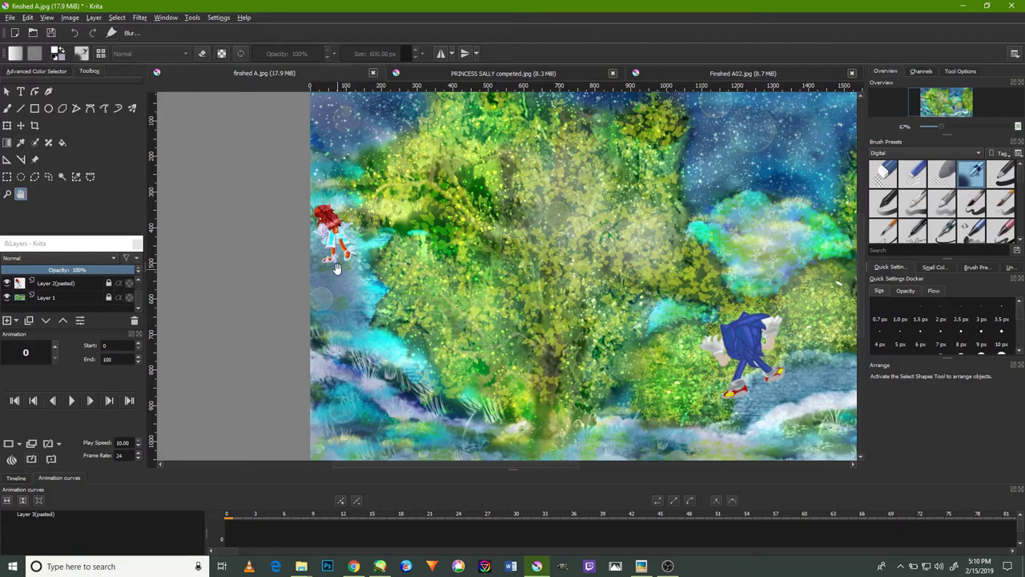
pyautogui.moveTo(340, 271); pyautogui.dragTo(400, 324)
pyautogui.scroll(5, 387, 297)
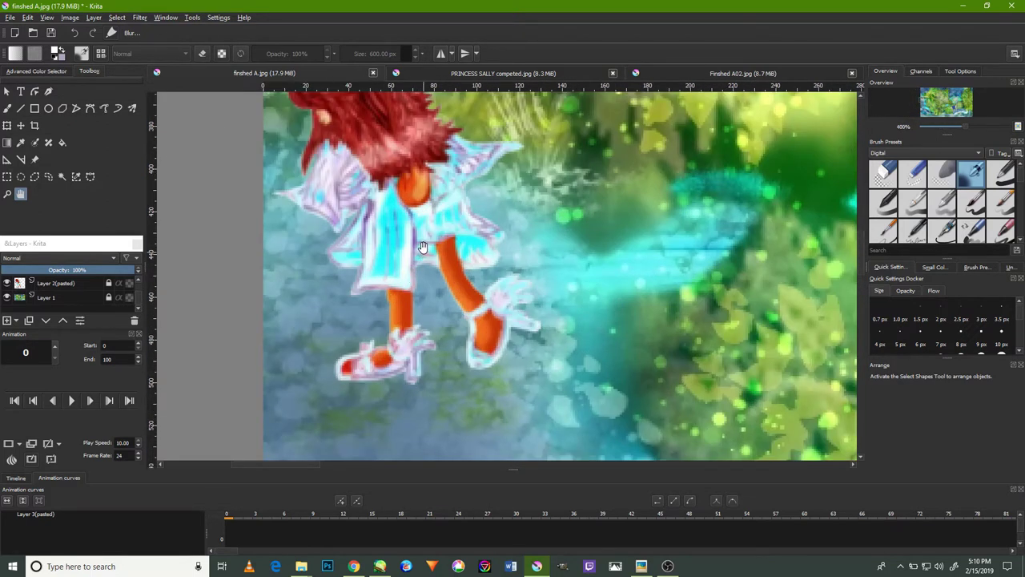
pyautogui.moveTo(417, 237); pyautogui.dragTo(430, 311)
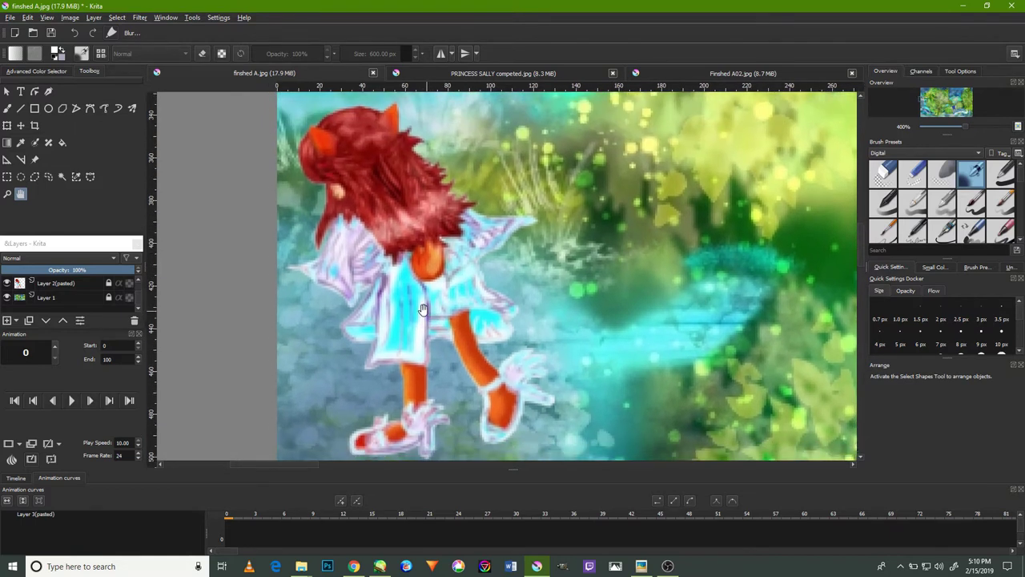
pyautogui.scroll(-2, 651, 408)
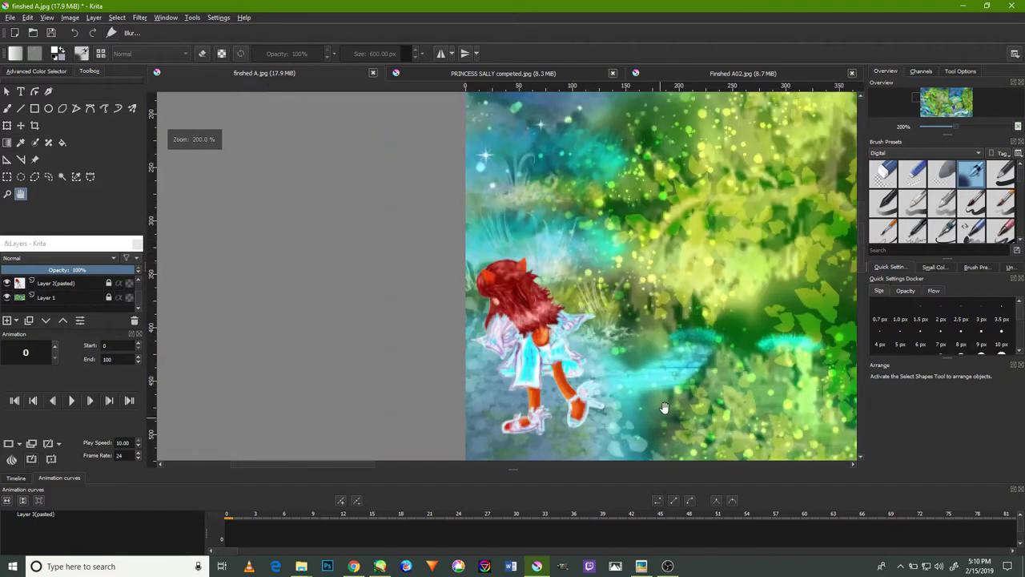
pyautogui.scroll(-2, 654, 407)
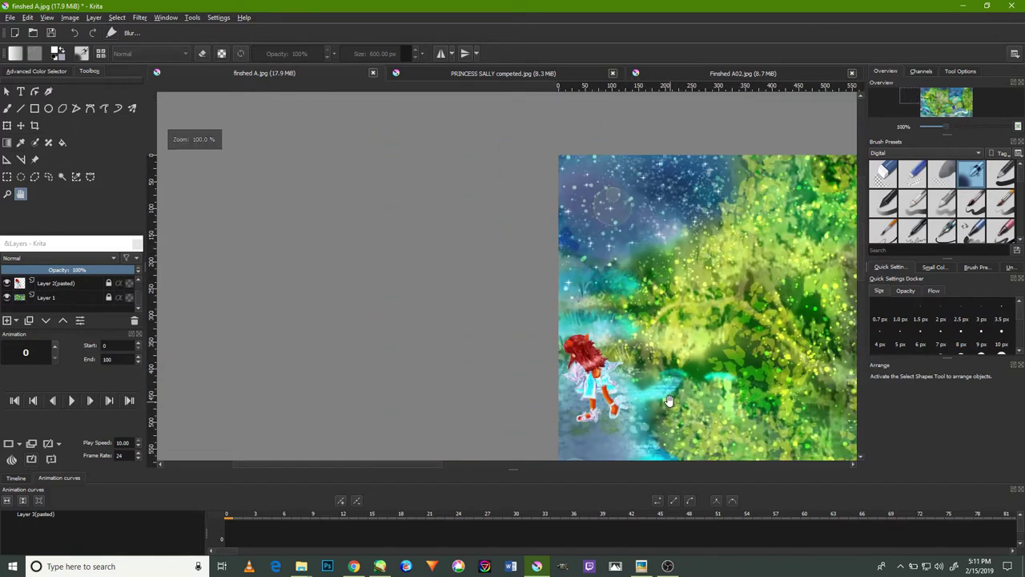
pyautogui.moveTo(692, 400)
pyautogui.mouseDown()
pyautogui.moveTo(347, 257)
pyautogui.moveTo(363, 227)
pyautogui.mouseUp()
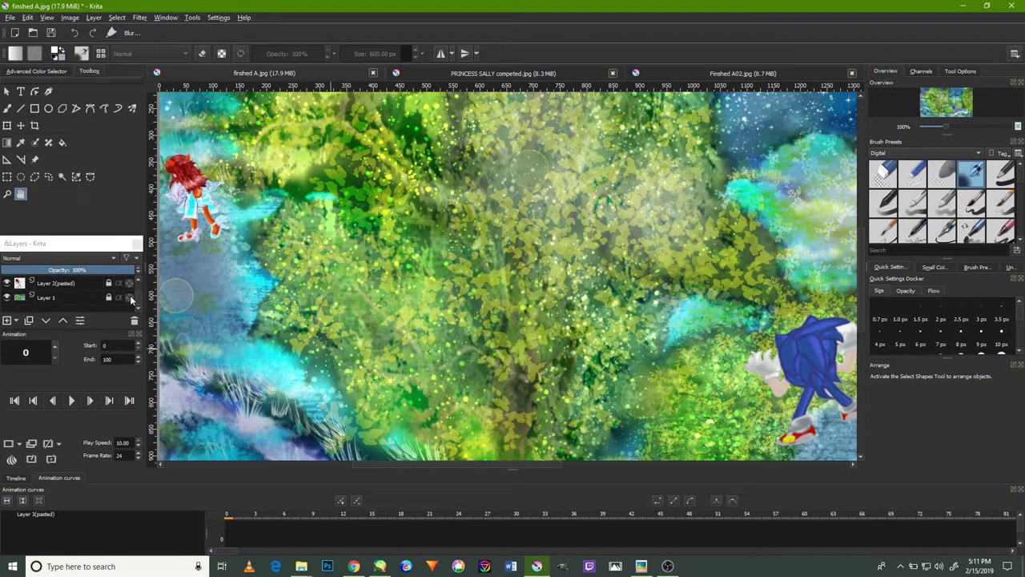
pyautogui.moveTo(140, 301); pyautogui.dragTo(126, 284)
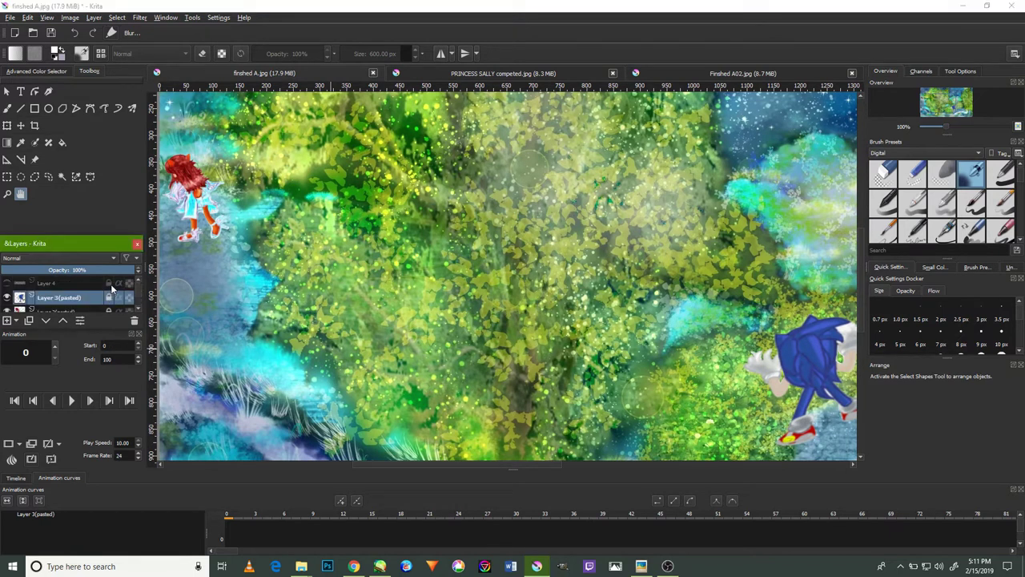
pyautogui.click(7, 284)
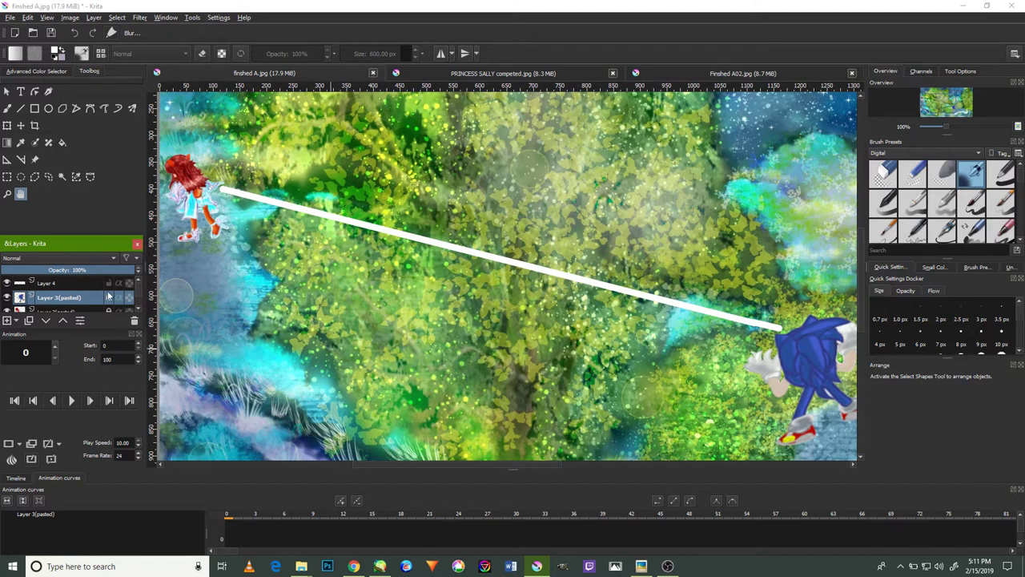
pyautogui.click(7, 284)
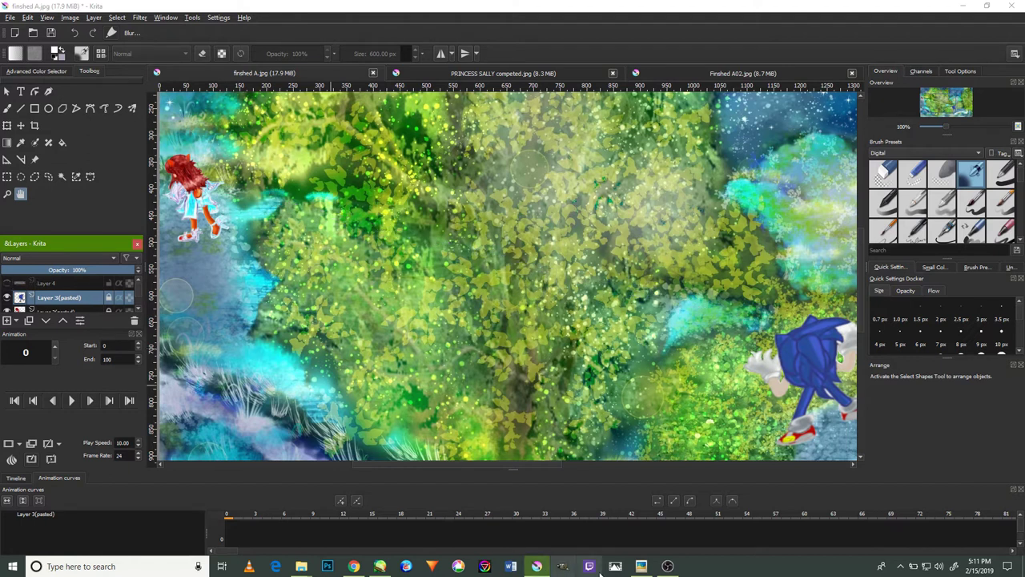
# - Toggle OBS Studio from the taskbar, ending with its still-running recording window in front of Krita
pyautogui.click(667, 566)
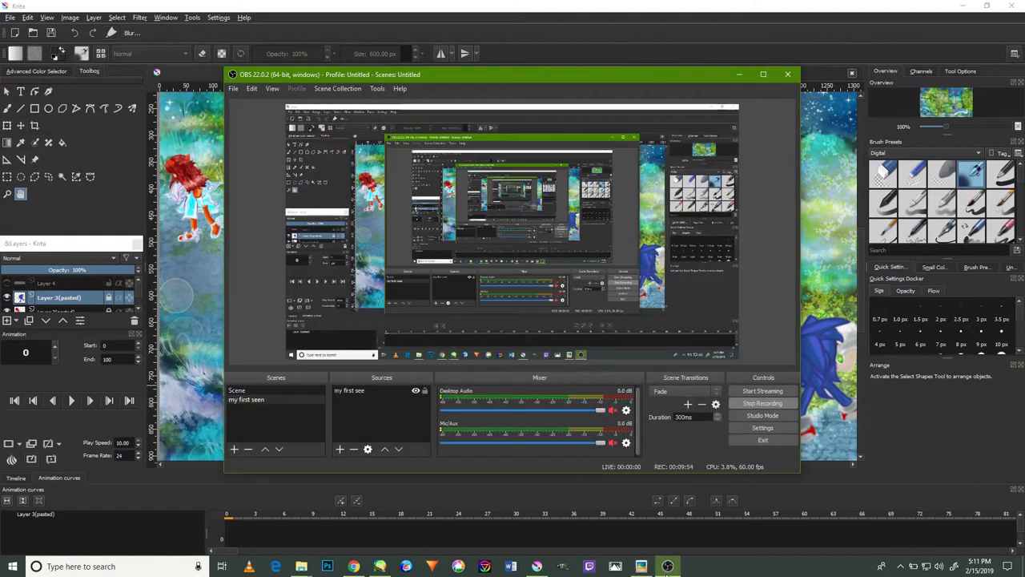
pyautogui.click(668, 566)
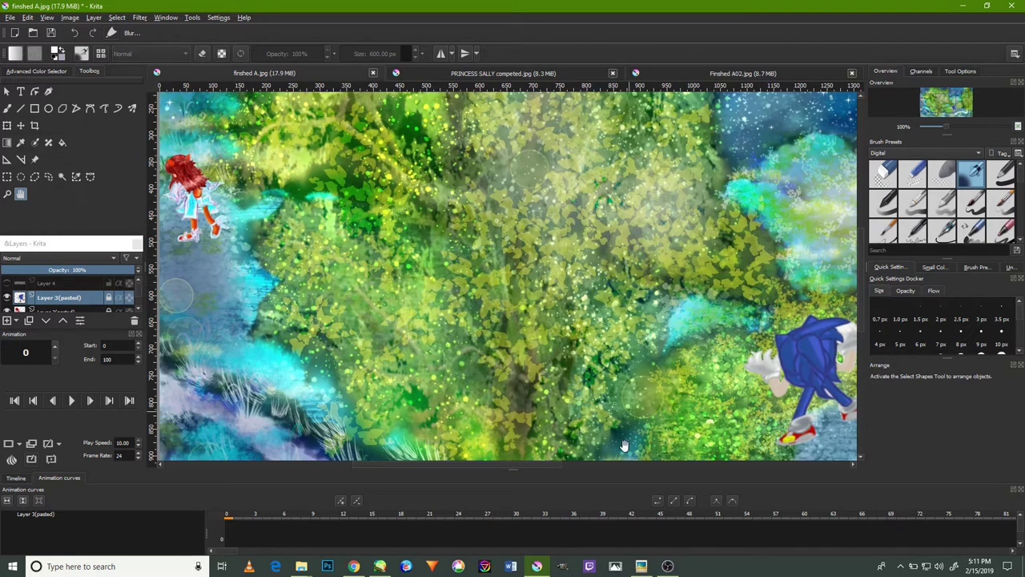
pyautogui.click(668, 565)
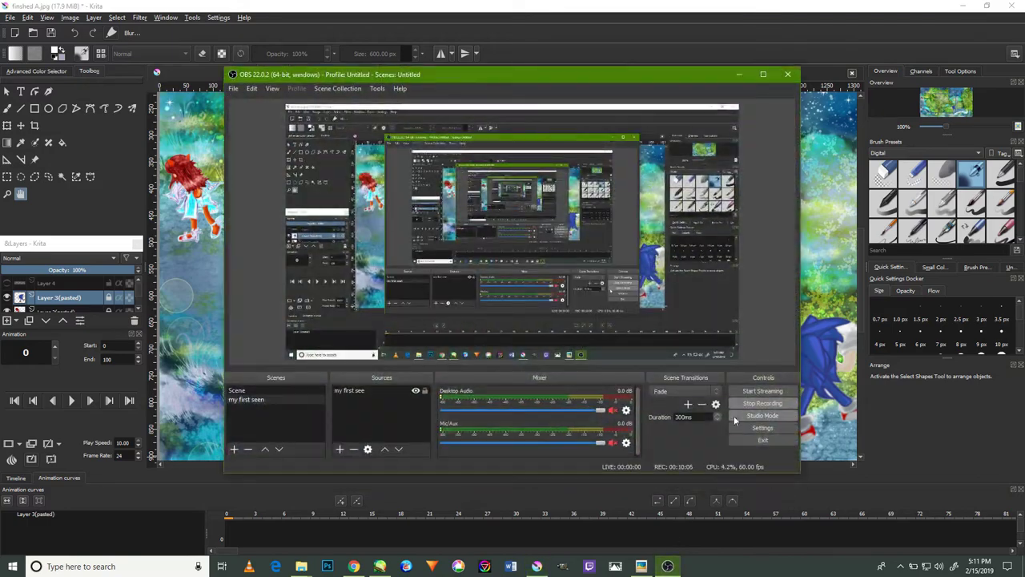